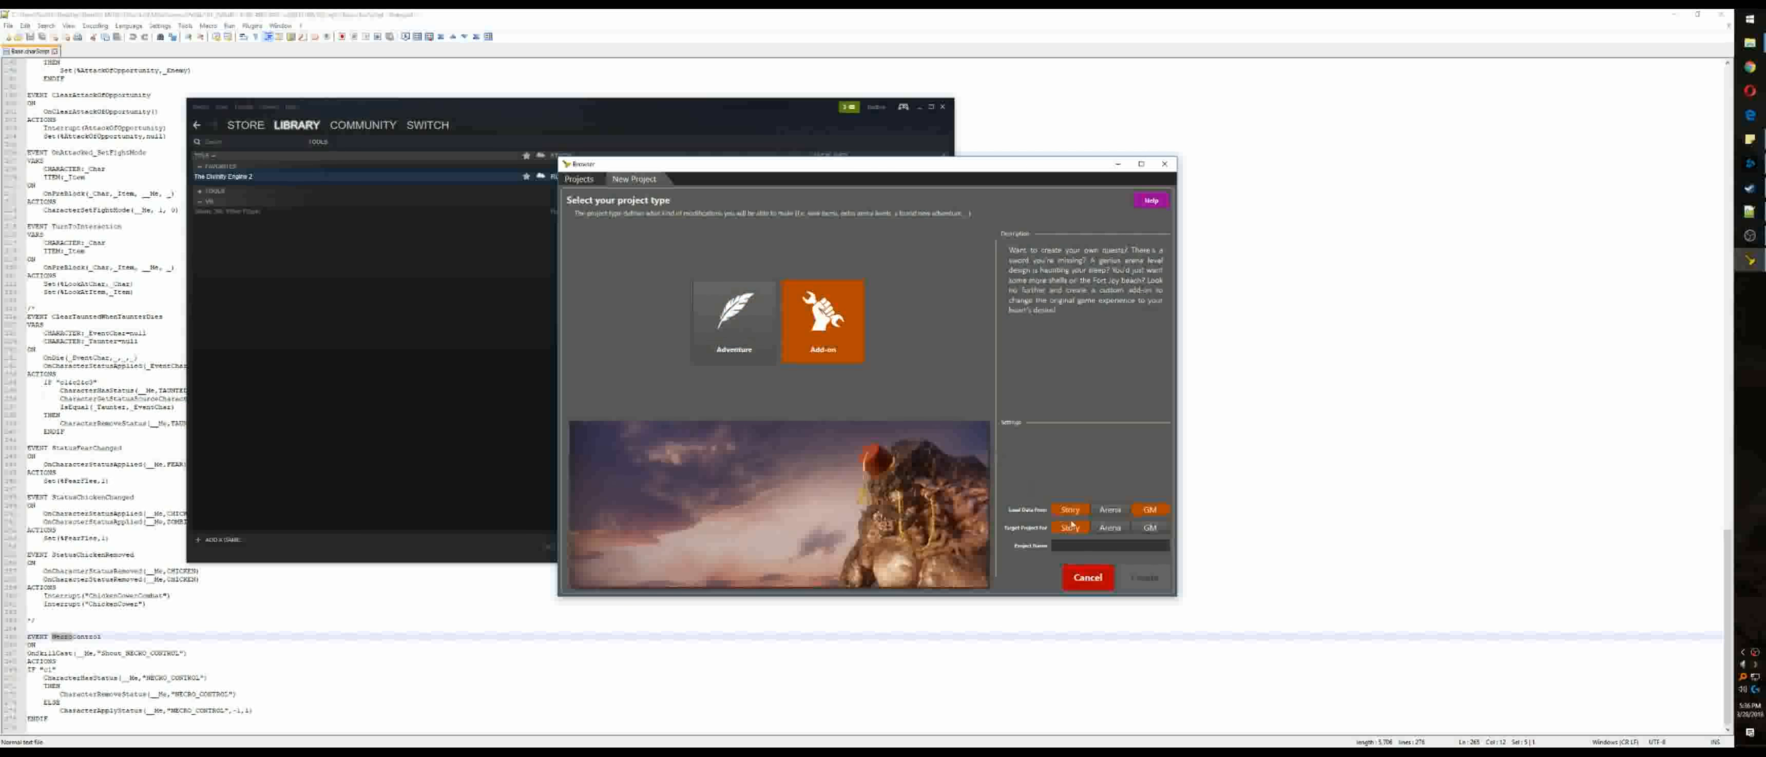
# Step: Create an Add-on project named Grenadier_Sample targeting both Story and GM
pyautogui.click(1154, 530)
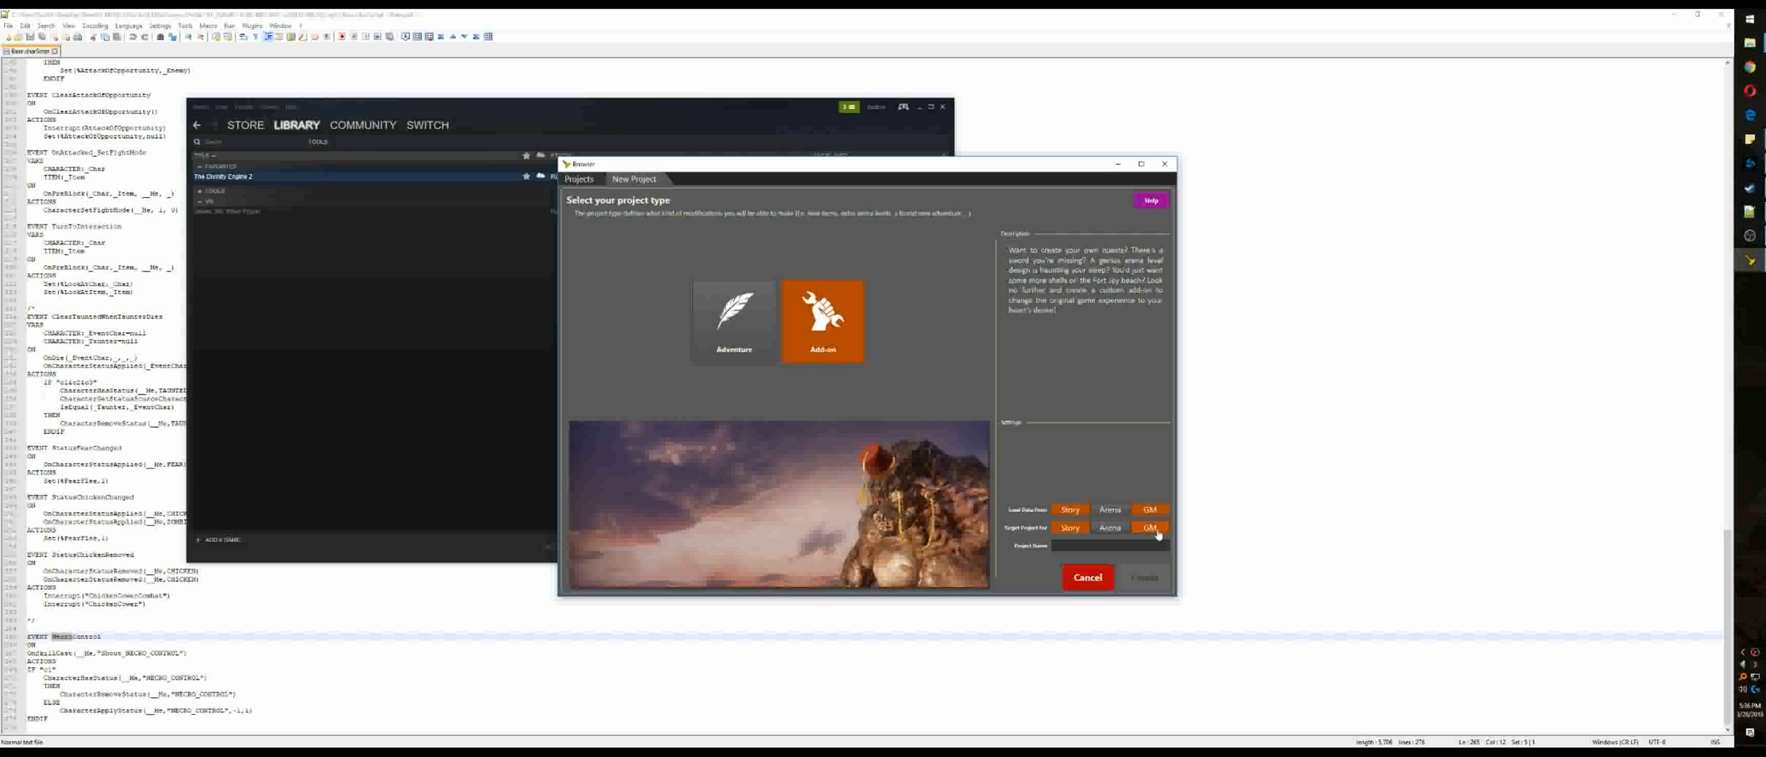
pyautogui.click(1110, 546)
pyautogui.write('Grenadier_Sample')
pyautogui.click(1141, 579)
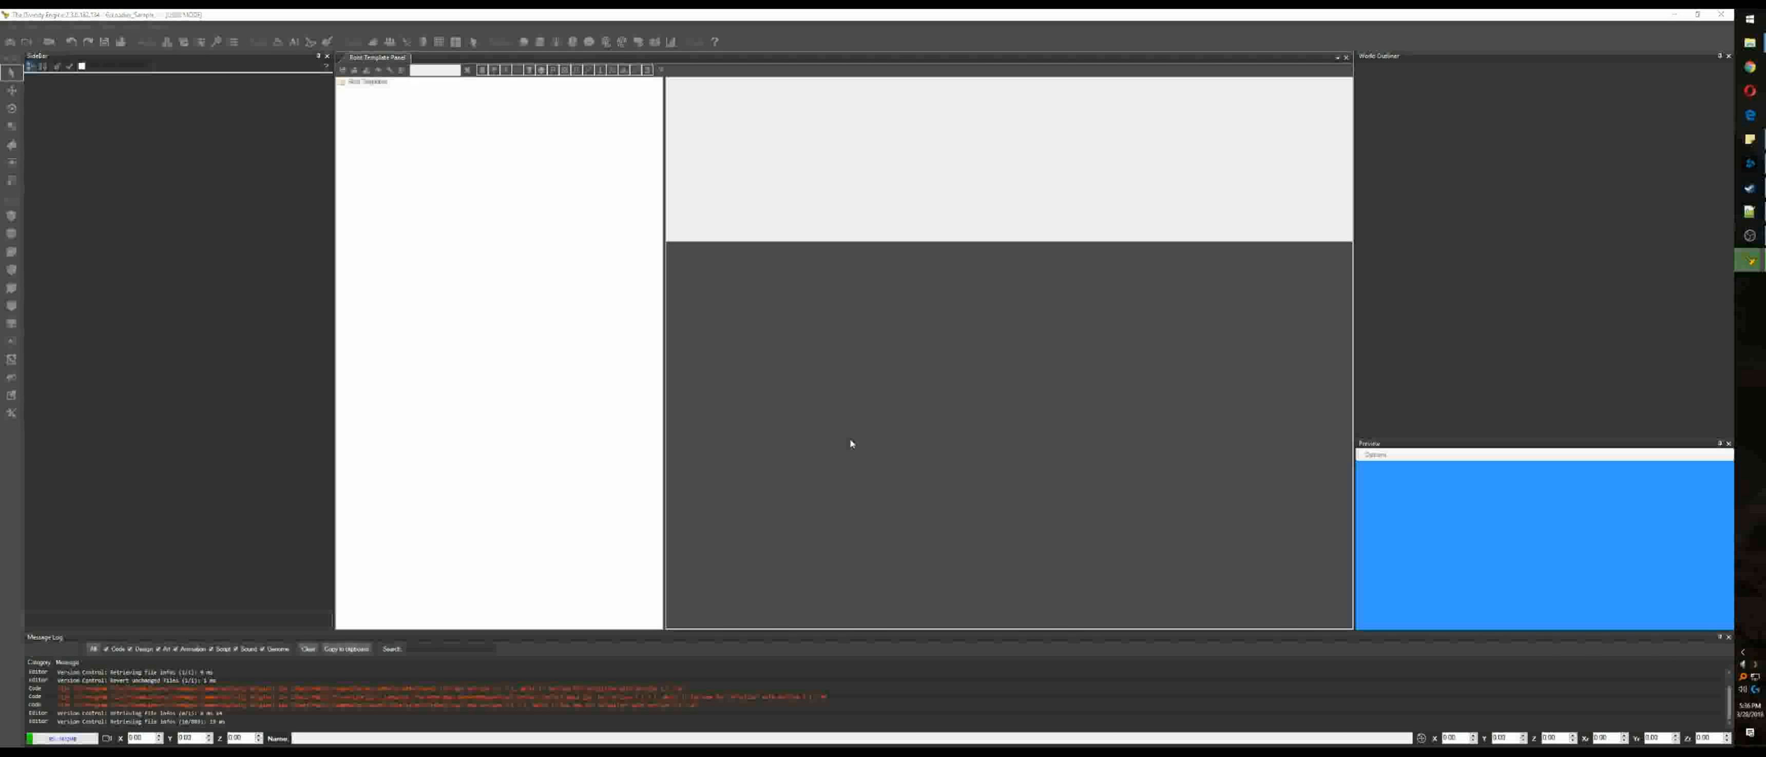
# Step: Create a new level named GrenadierTest from the Basic template
pyautogui.click(656, 201)
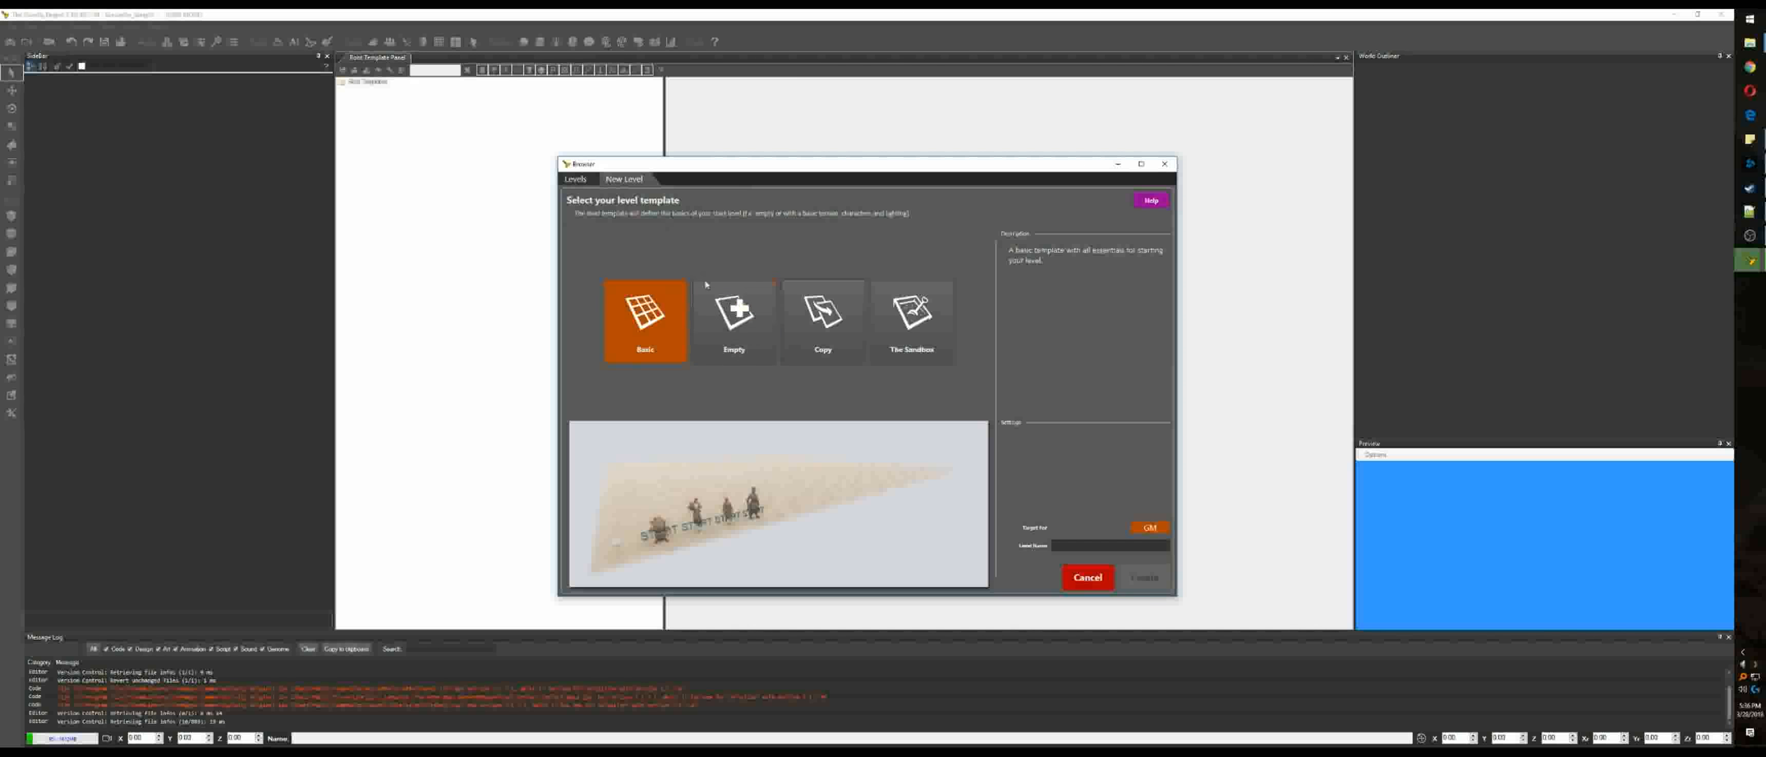
pyautogui.write('GrenadierTest')
pyautogui.click(1151, 581)
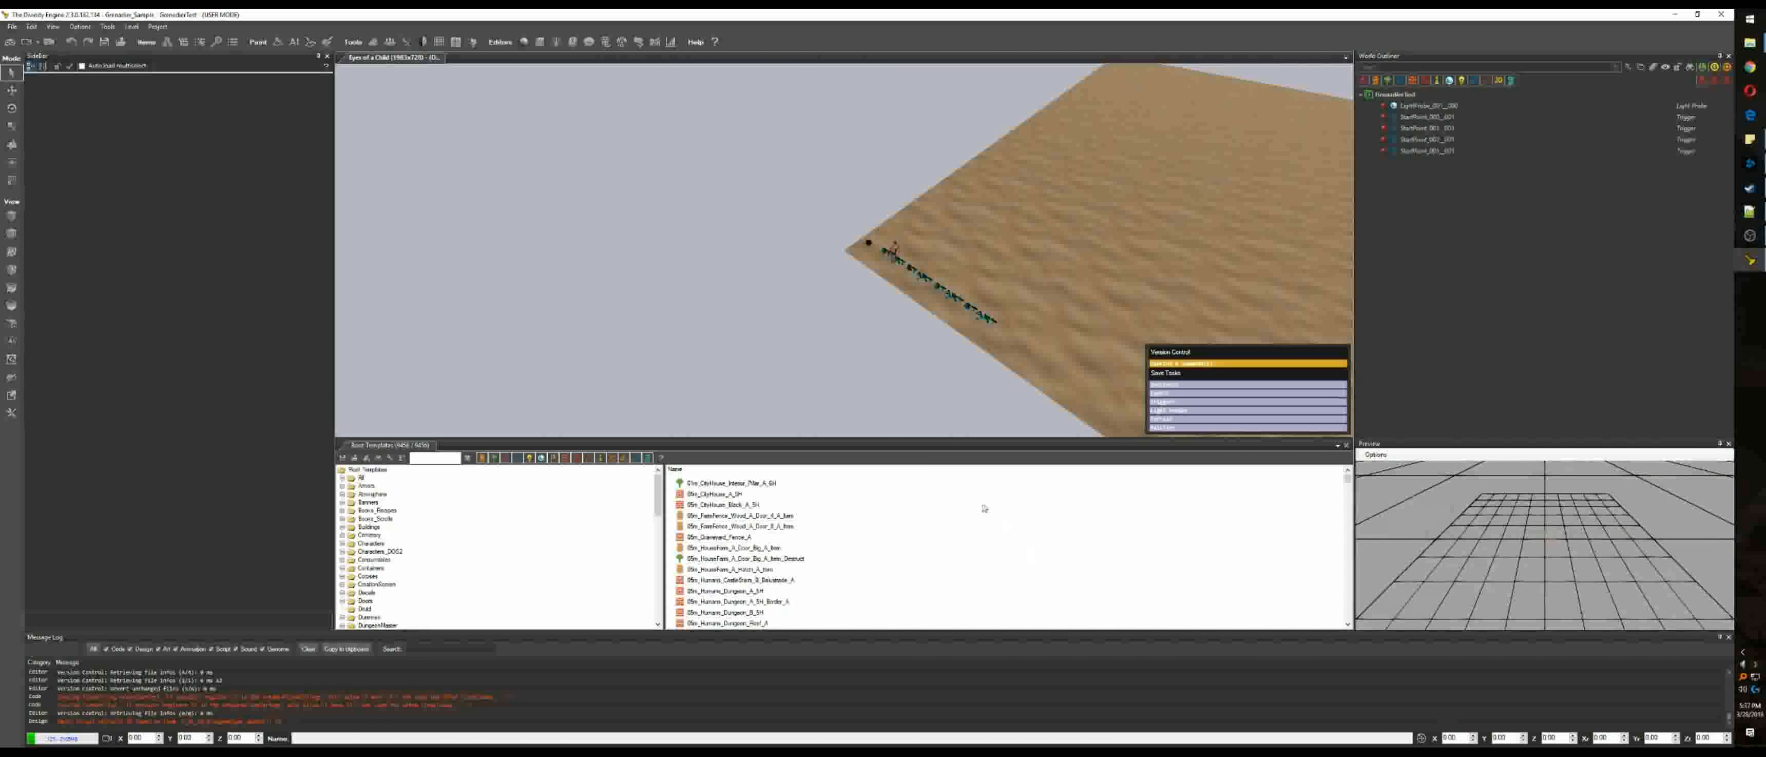
# Step: Open the Stats Editor and reposition its window over the main editor
pyautogui.click(670, 42)
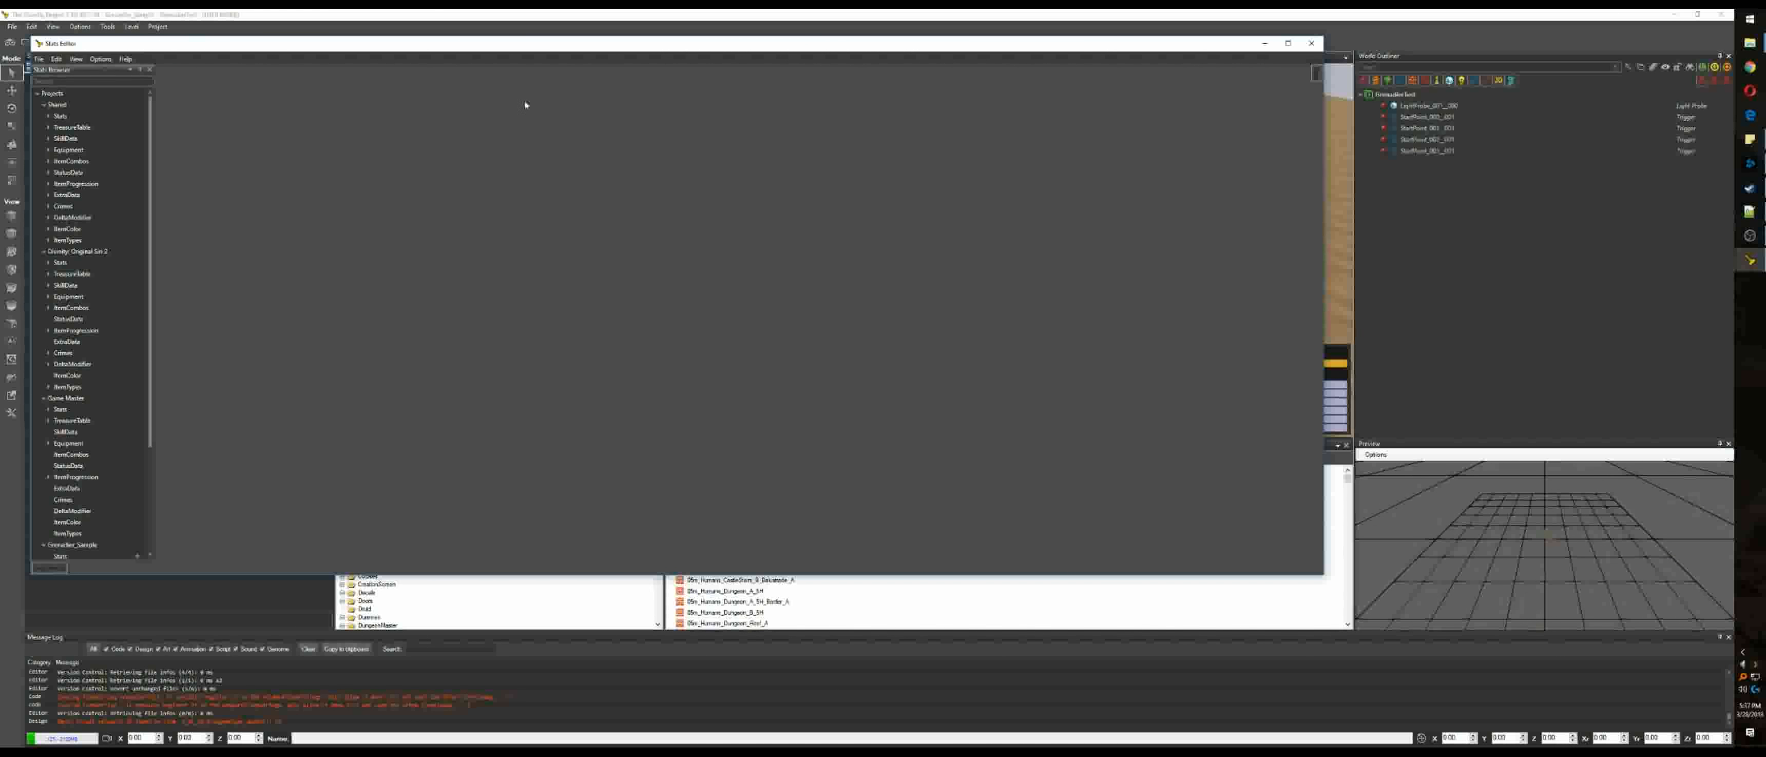
pyautogui.click(510, 29)
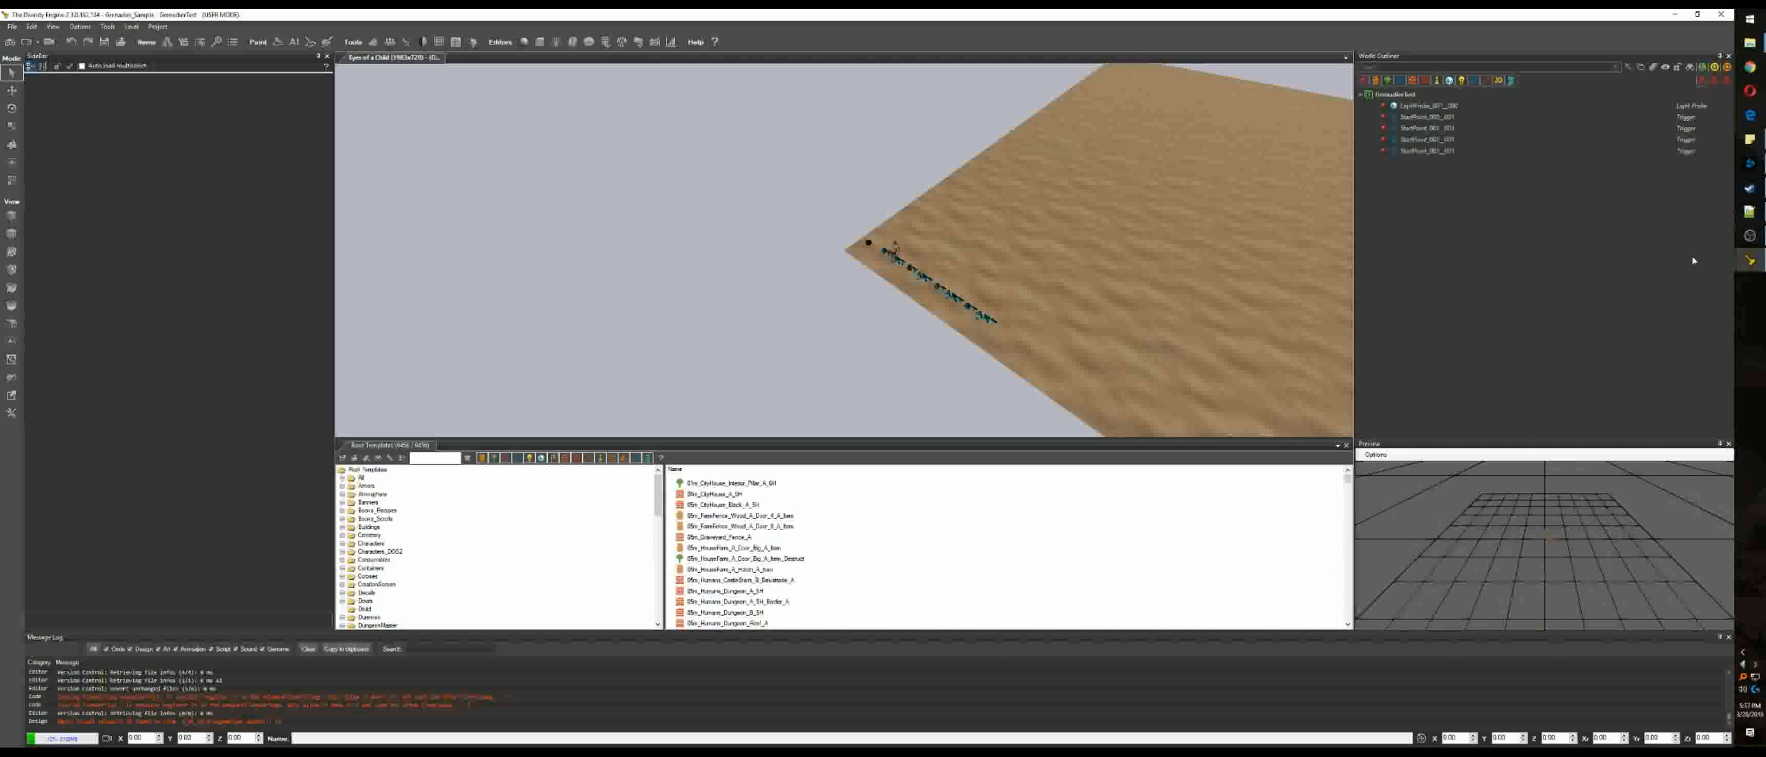
pyautogui.moveTo(1749, 260)
pyautogui.click(1679, 295)
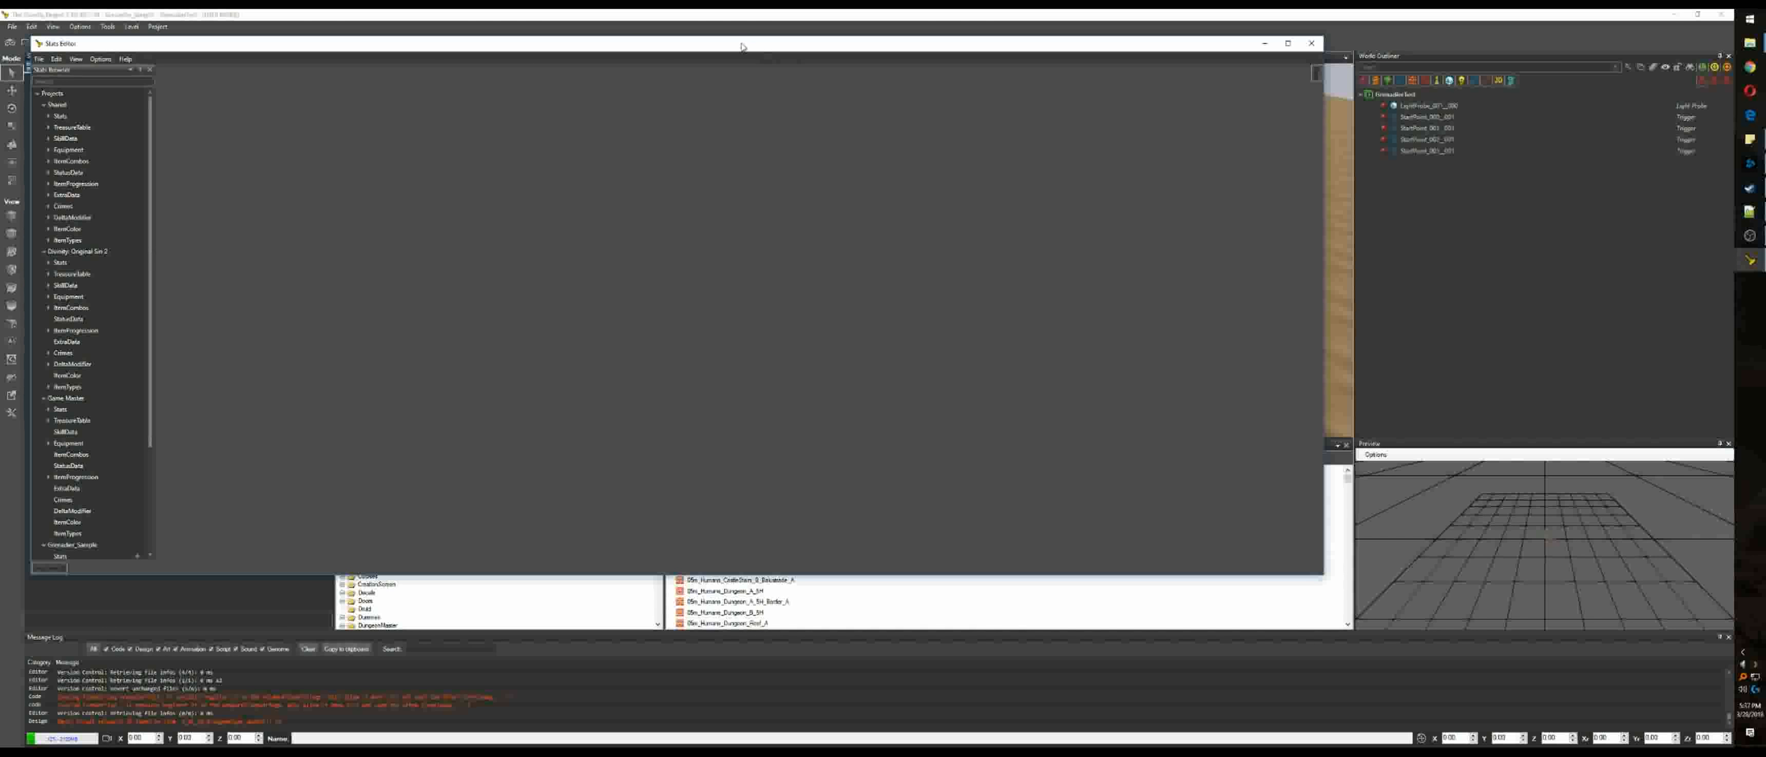
pyautogui.moveTo(718, 43); pyautogui.dragTo(870, 68)
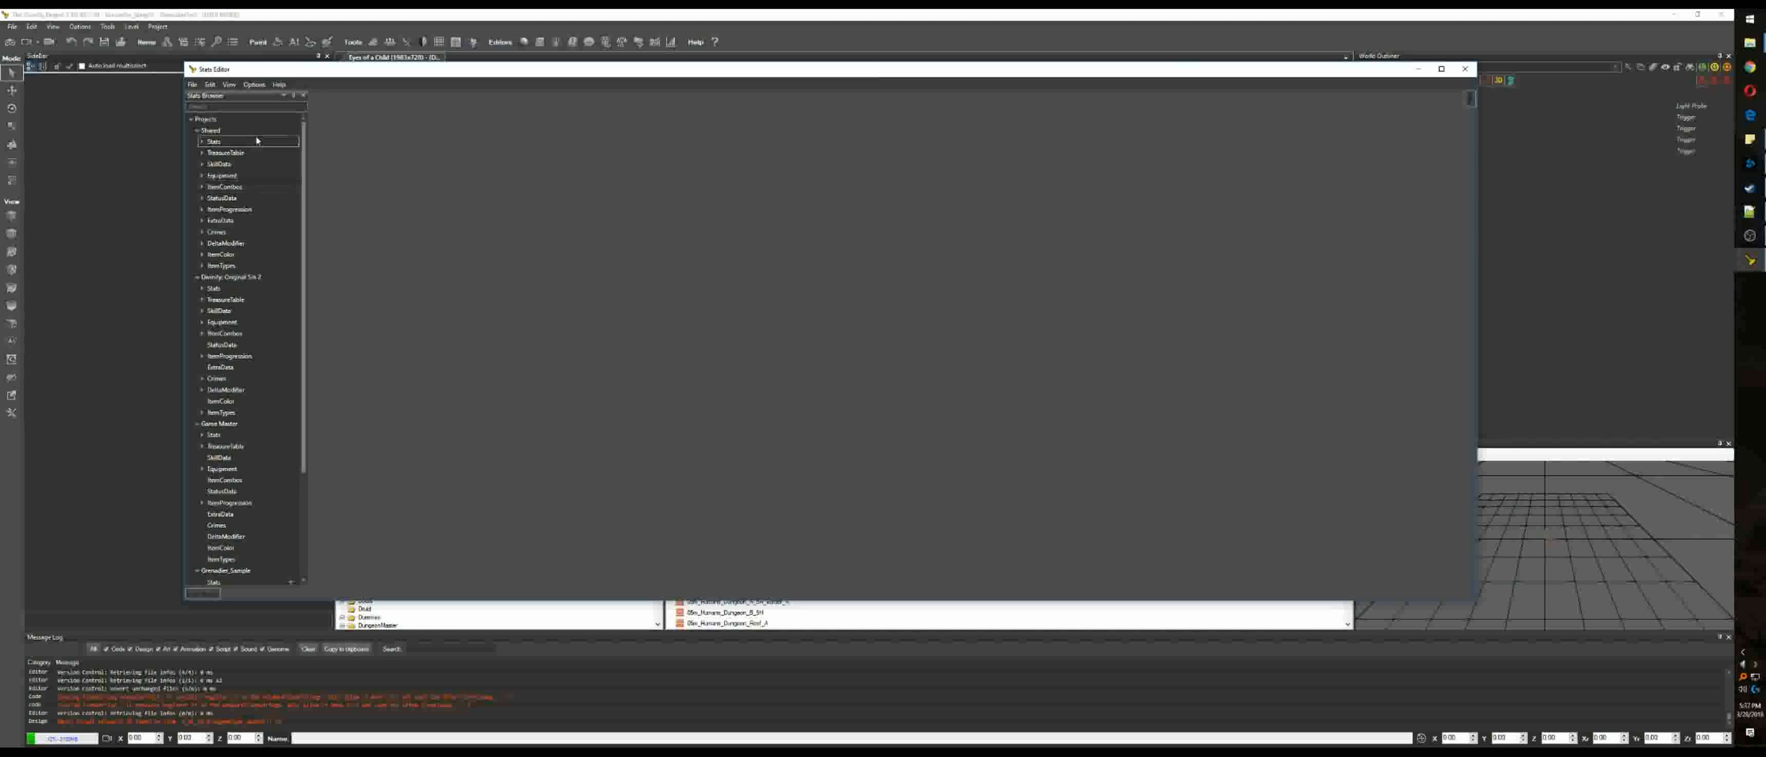
# Step: Collapse the Divinity: Original Sin 2 and Game Master stats groups and open the Shared project's Projectile skill data
pyautogui.click(197, 277)
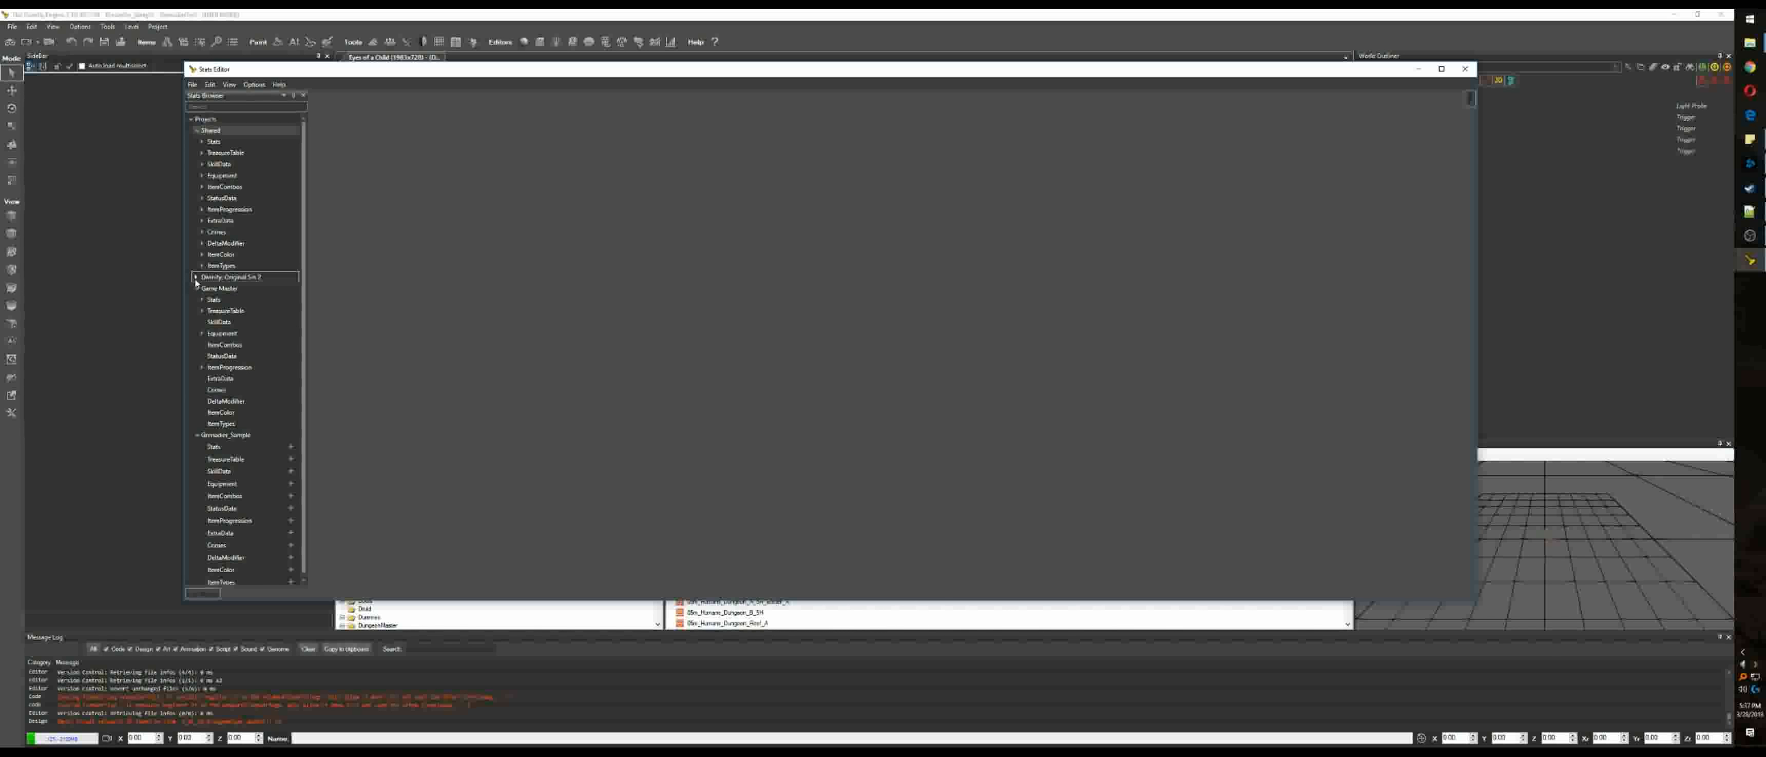
pyautogui.click(197, 289)
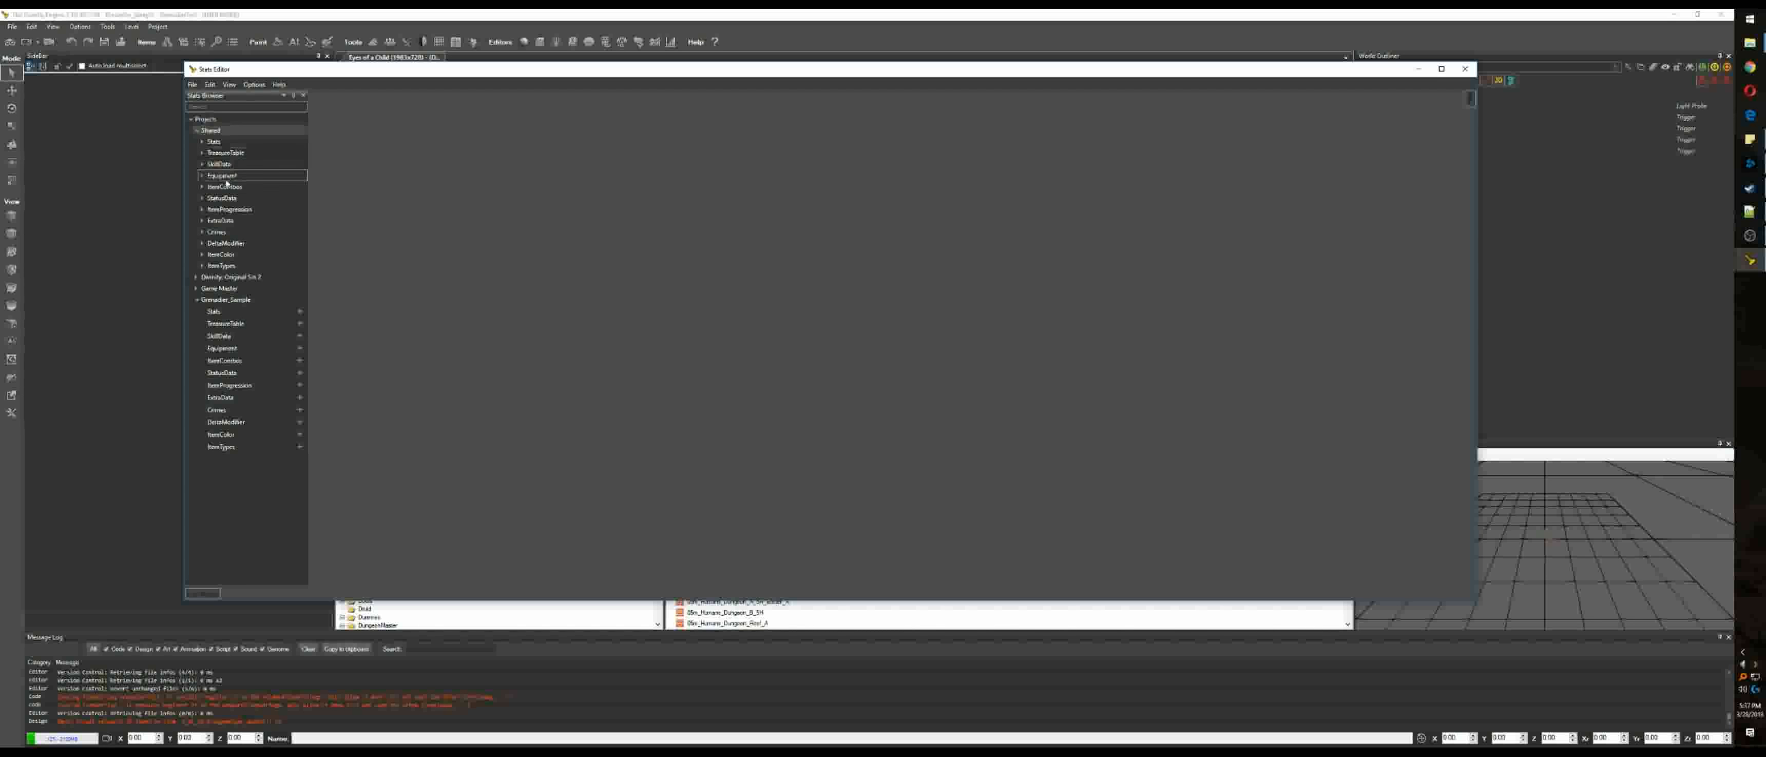
pyautogui.click(203, 165)
pyautogui.click(226, 231)
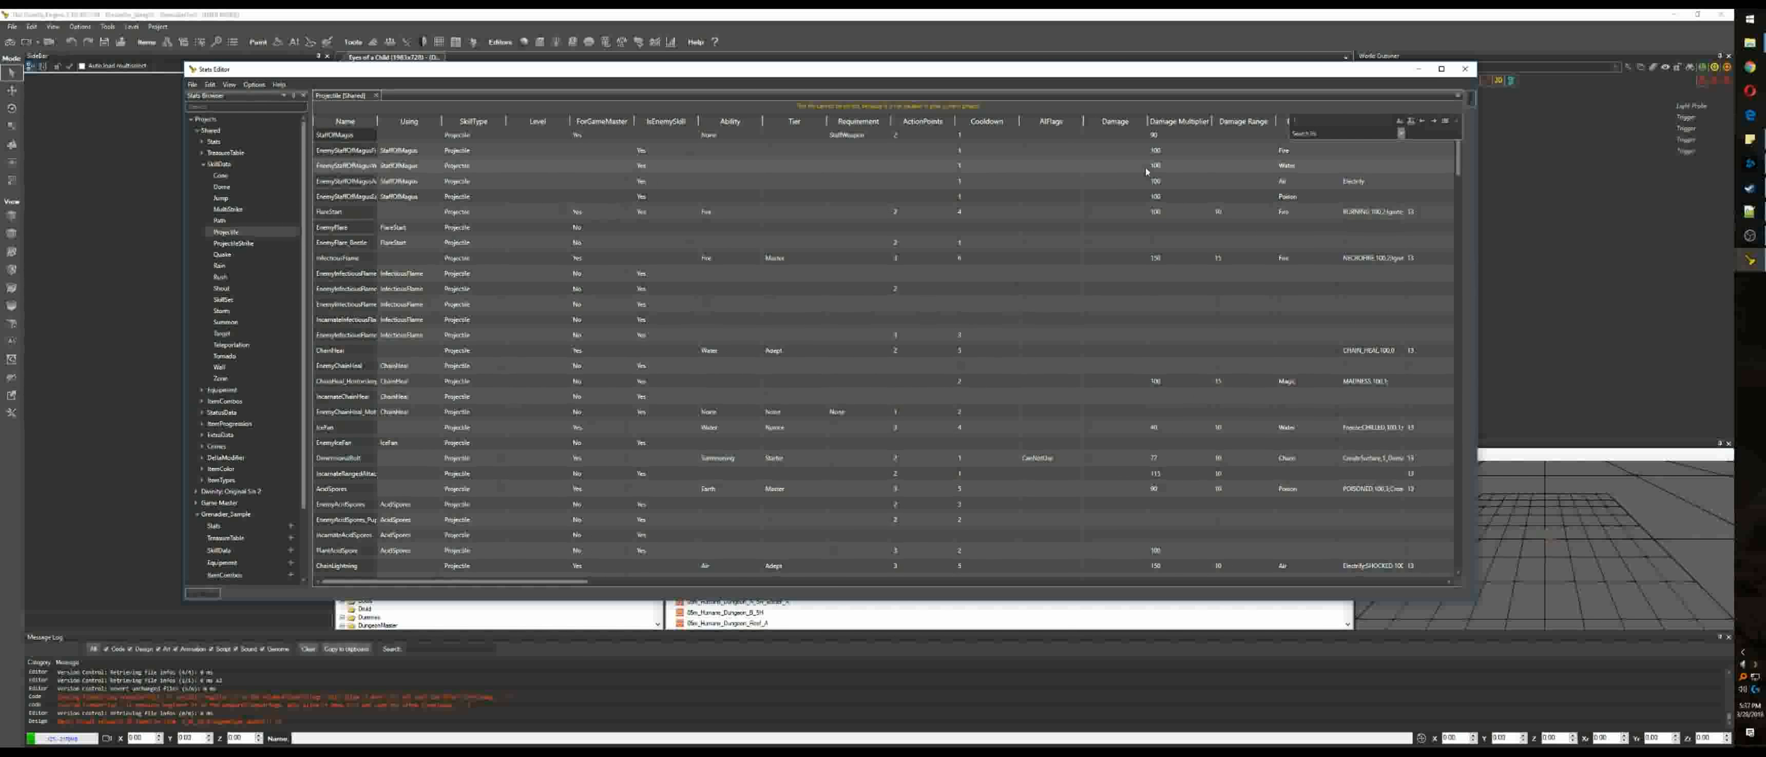
# Step: Search the shared Projectile table for "grenade" to locate the grenade skills
pyautogui.write('grenade')
pyautogui.press('Return')
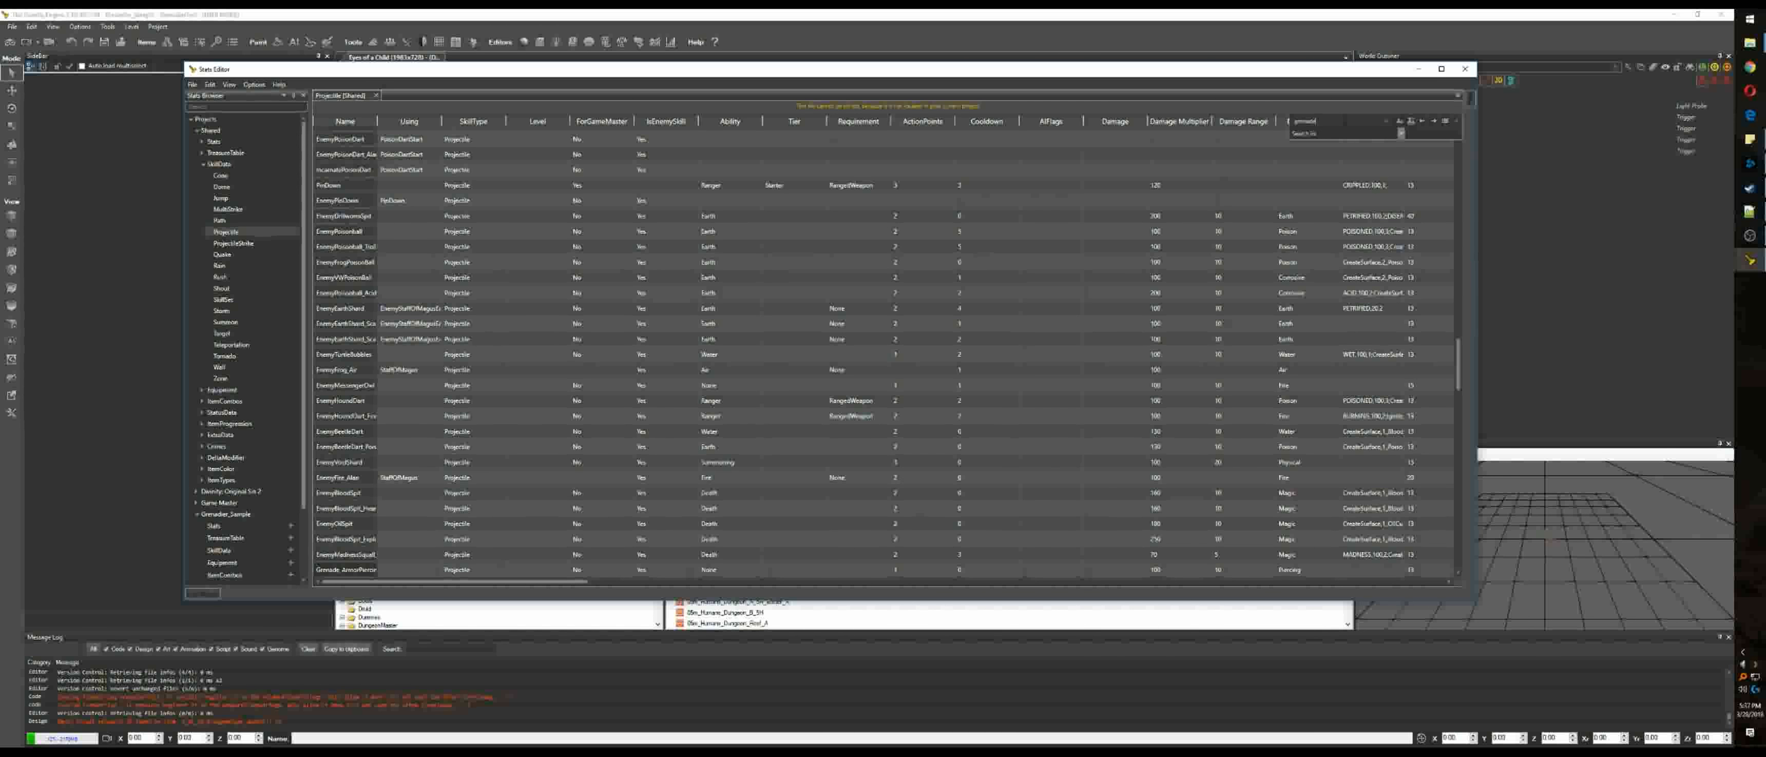
pyautogui.press('Return')
pyautogui.press('Return')
pyautogui.press('Return')
pyautogui.press('Return')
pyautogui.press('Return')
pyautogui.press('Return')
pyautogui.press('Return')
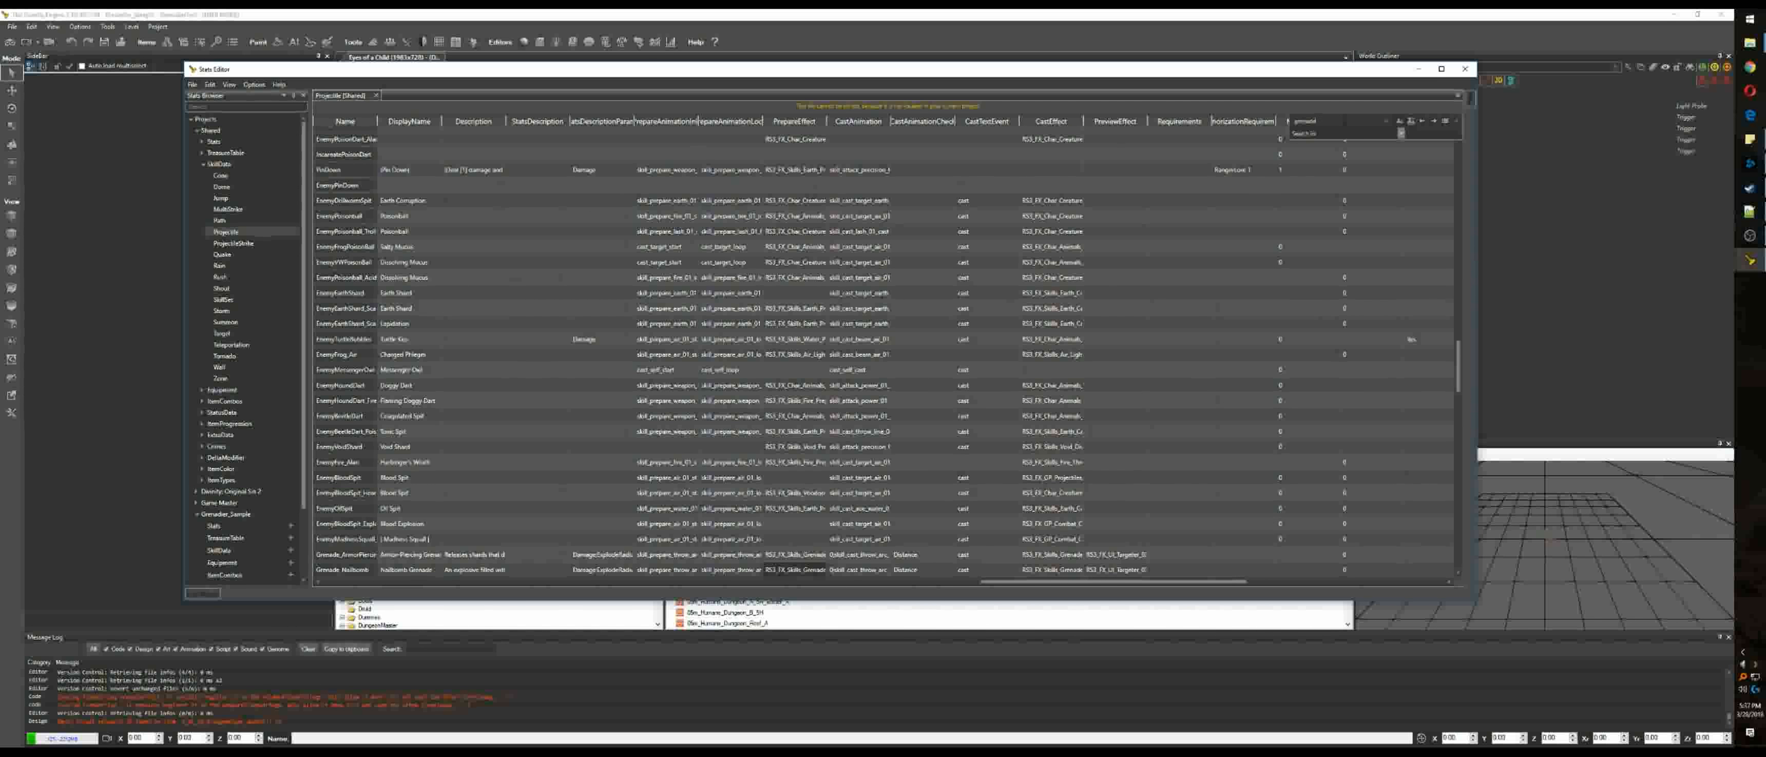
pyautogui.click(1446, 121)
# Step: Copy all the consecutive grenade skill rows, from the armor-piercing grenade through the cursed poison flask
pyautogui.scroll(-4, 548, 411)
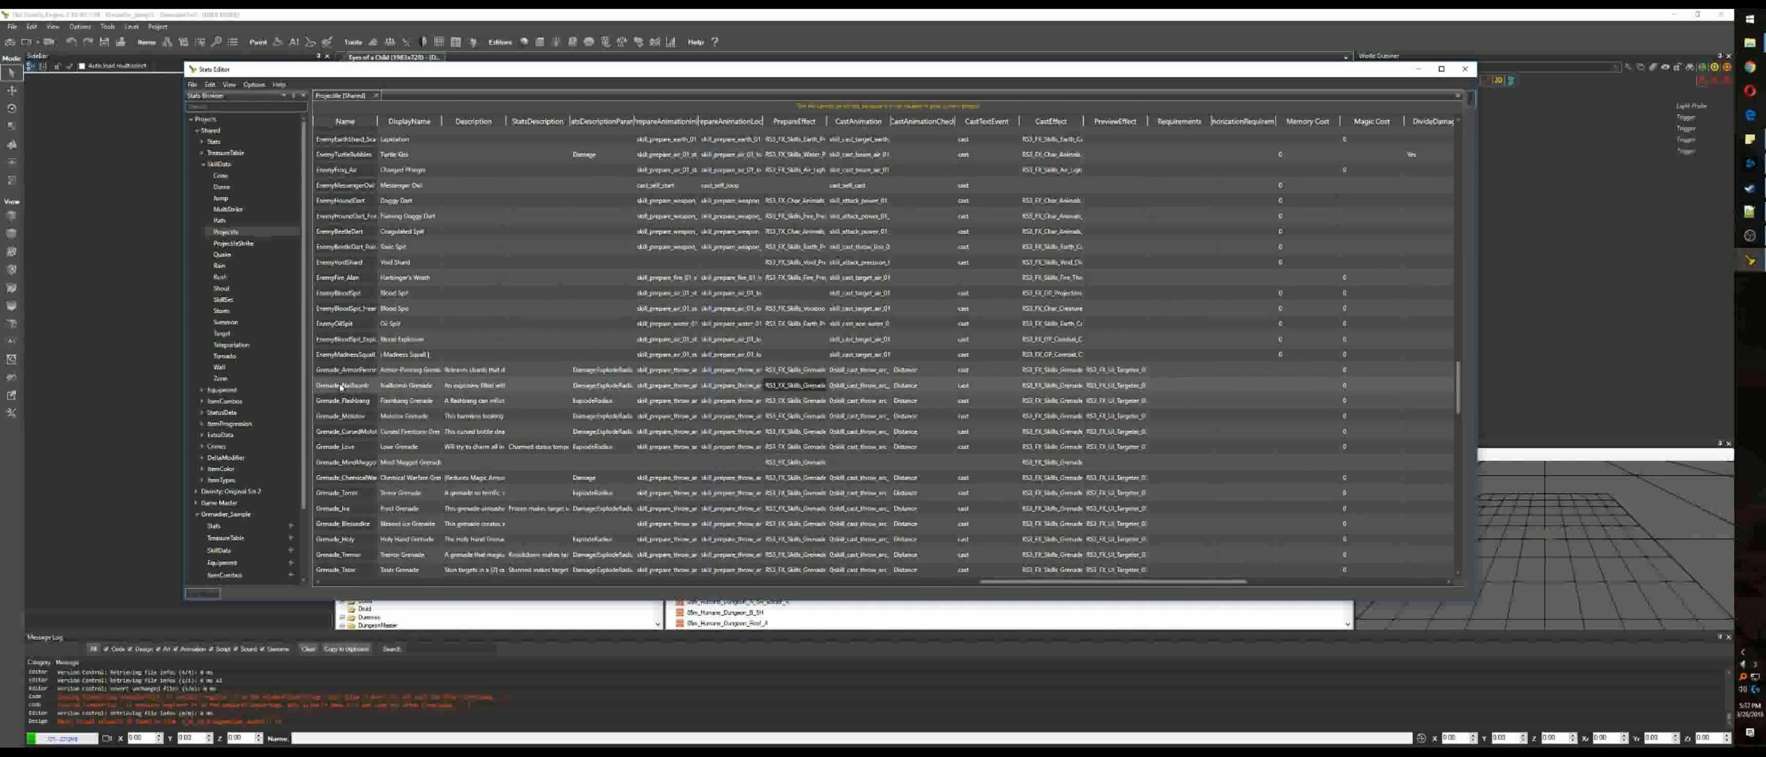
pyautogui.click(354, 371)
pyautogui.scroll(-4, 356, 446)
pyautogui.keyDown('shift'); pyautogui.click(364, 511); pyautogui.keyUp('shift')
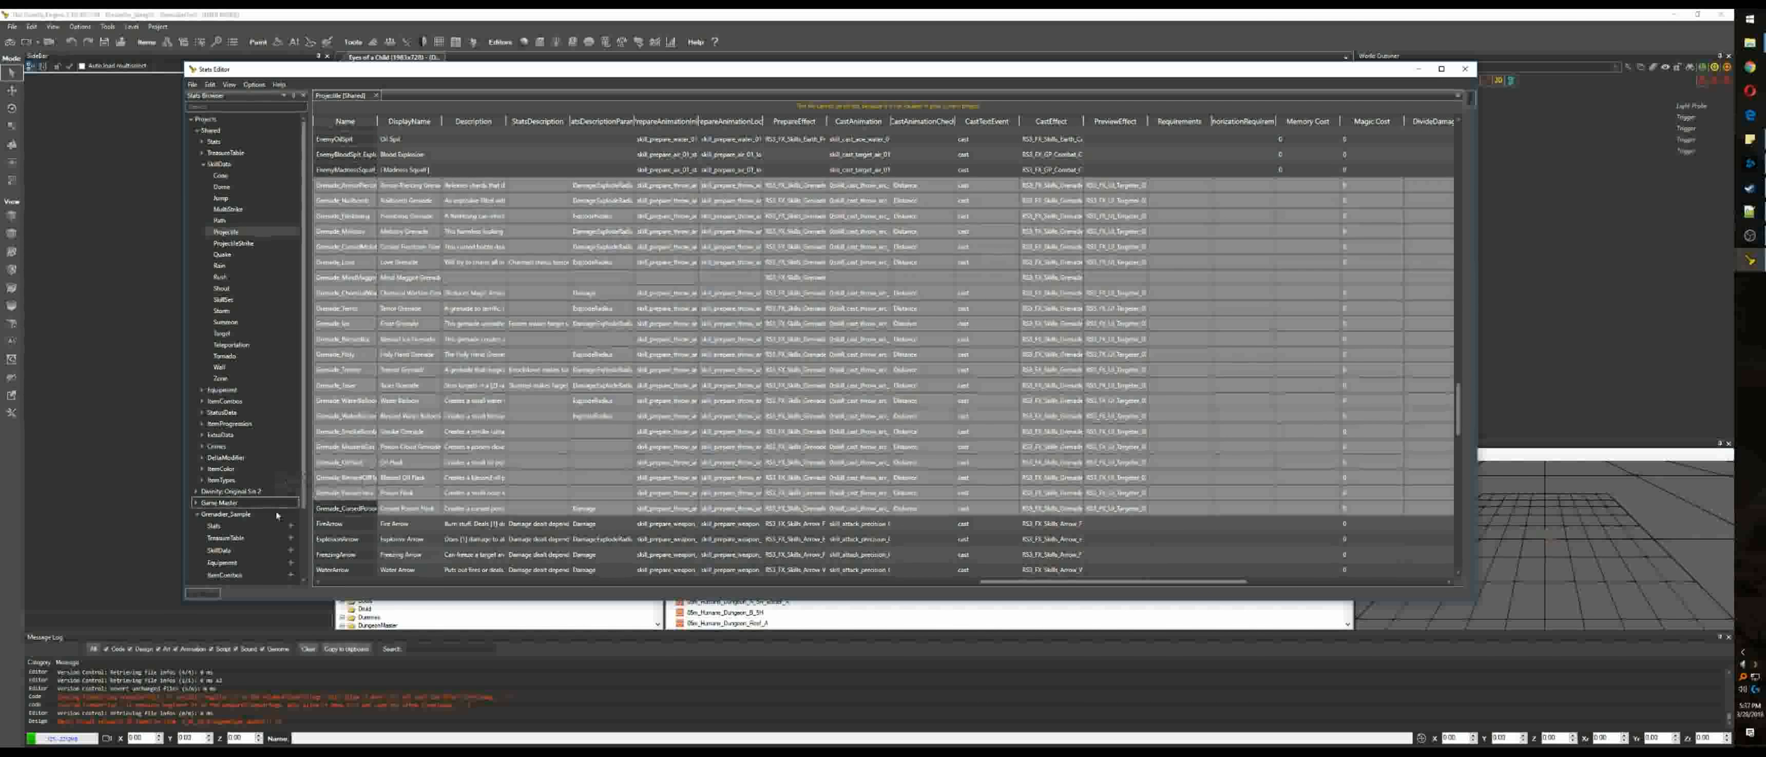
# Step: Add a Projectile skill data table to Grenadier_Sample and paste the copied grenade skills into it
pyautogui.scroll(-2, 261, 520)
pyautogui.click(292, 501)
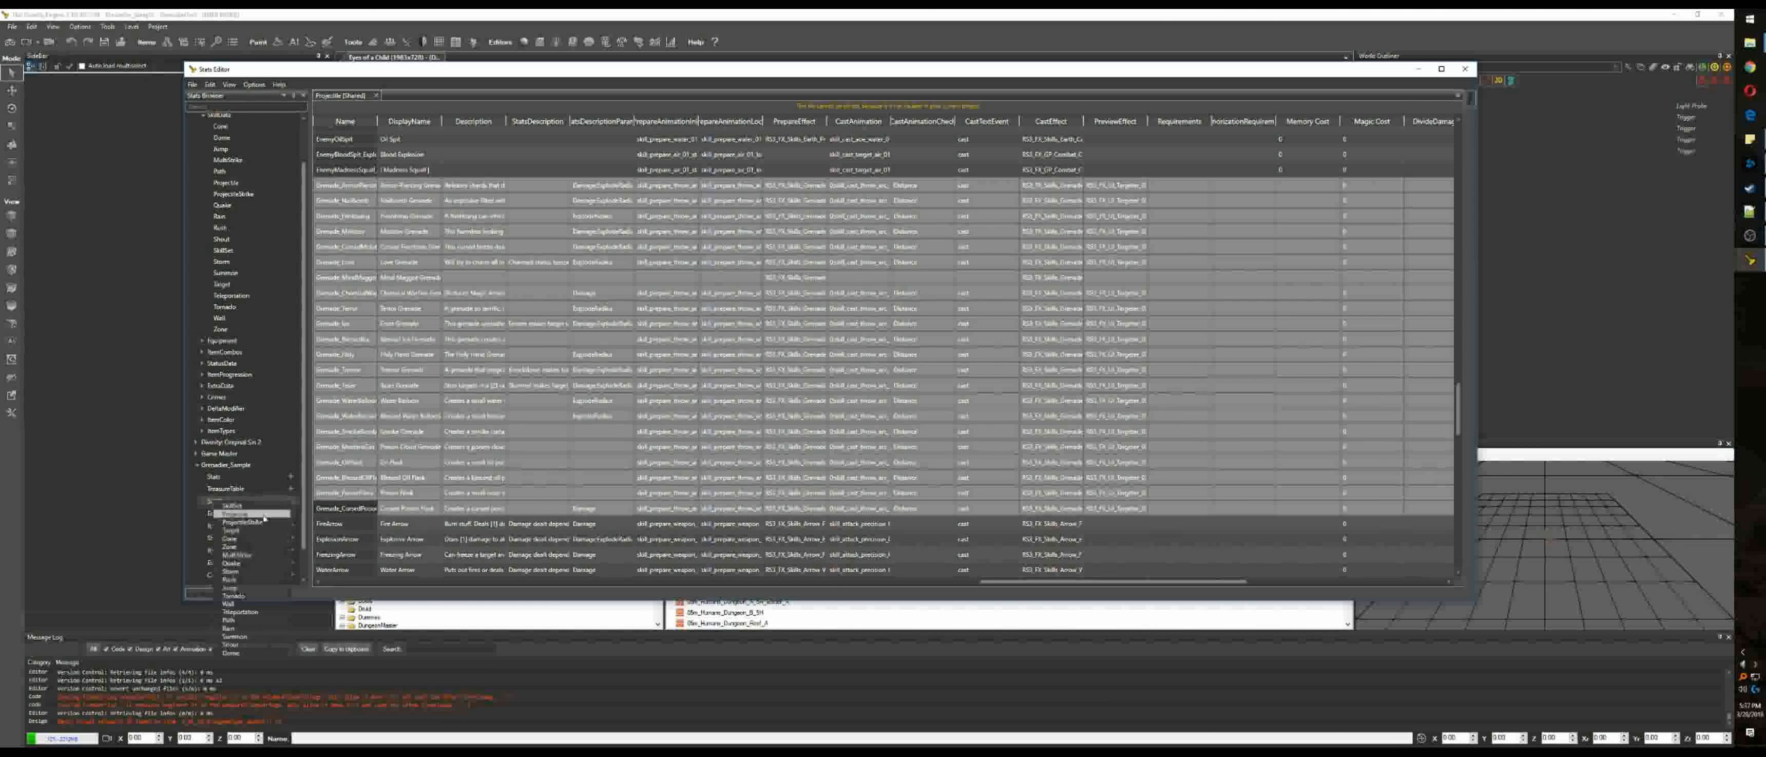
pyautogui.click(222, 511)
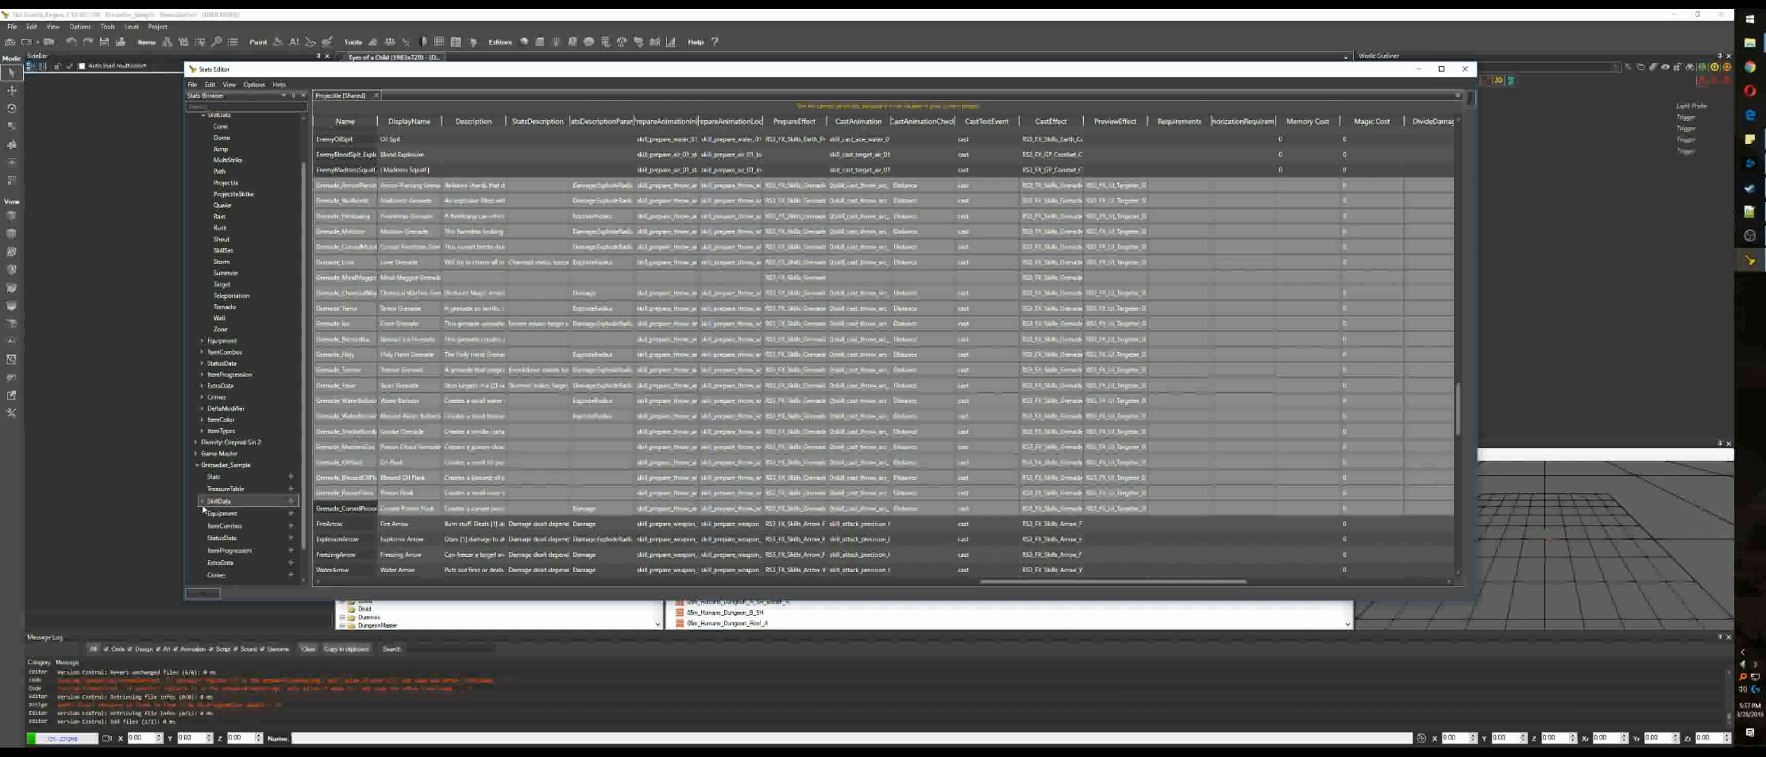
pyautogui.click(202, 501)
pyautogui.doubleClick(221, 513)
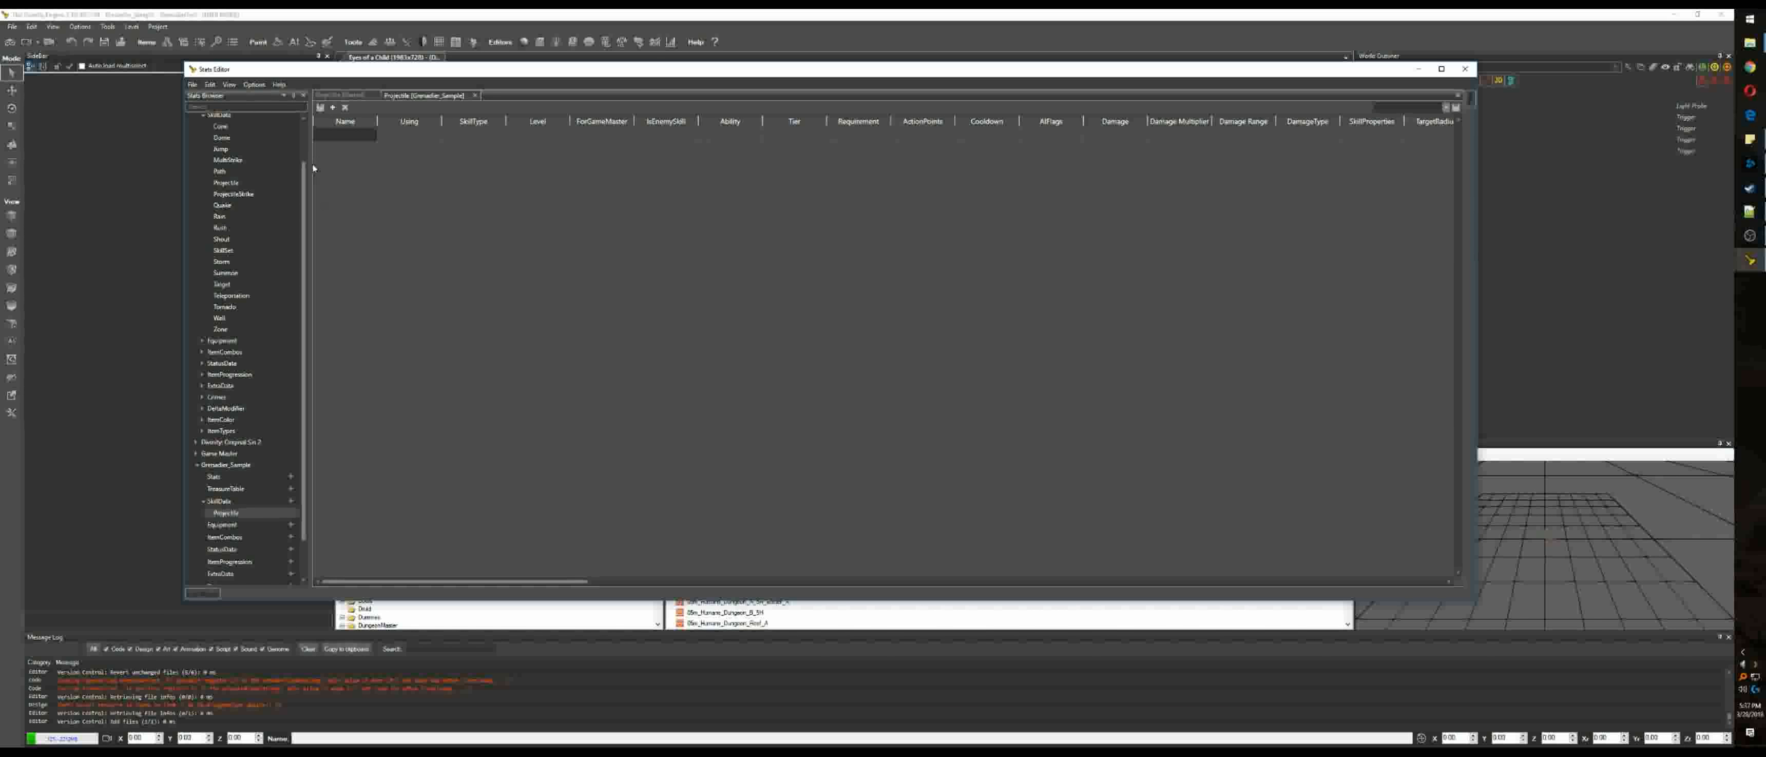
pyautogui.rightClick(349, 130)
pyautogui.click(305, 184)
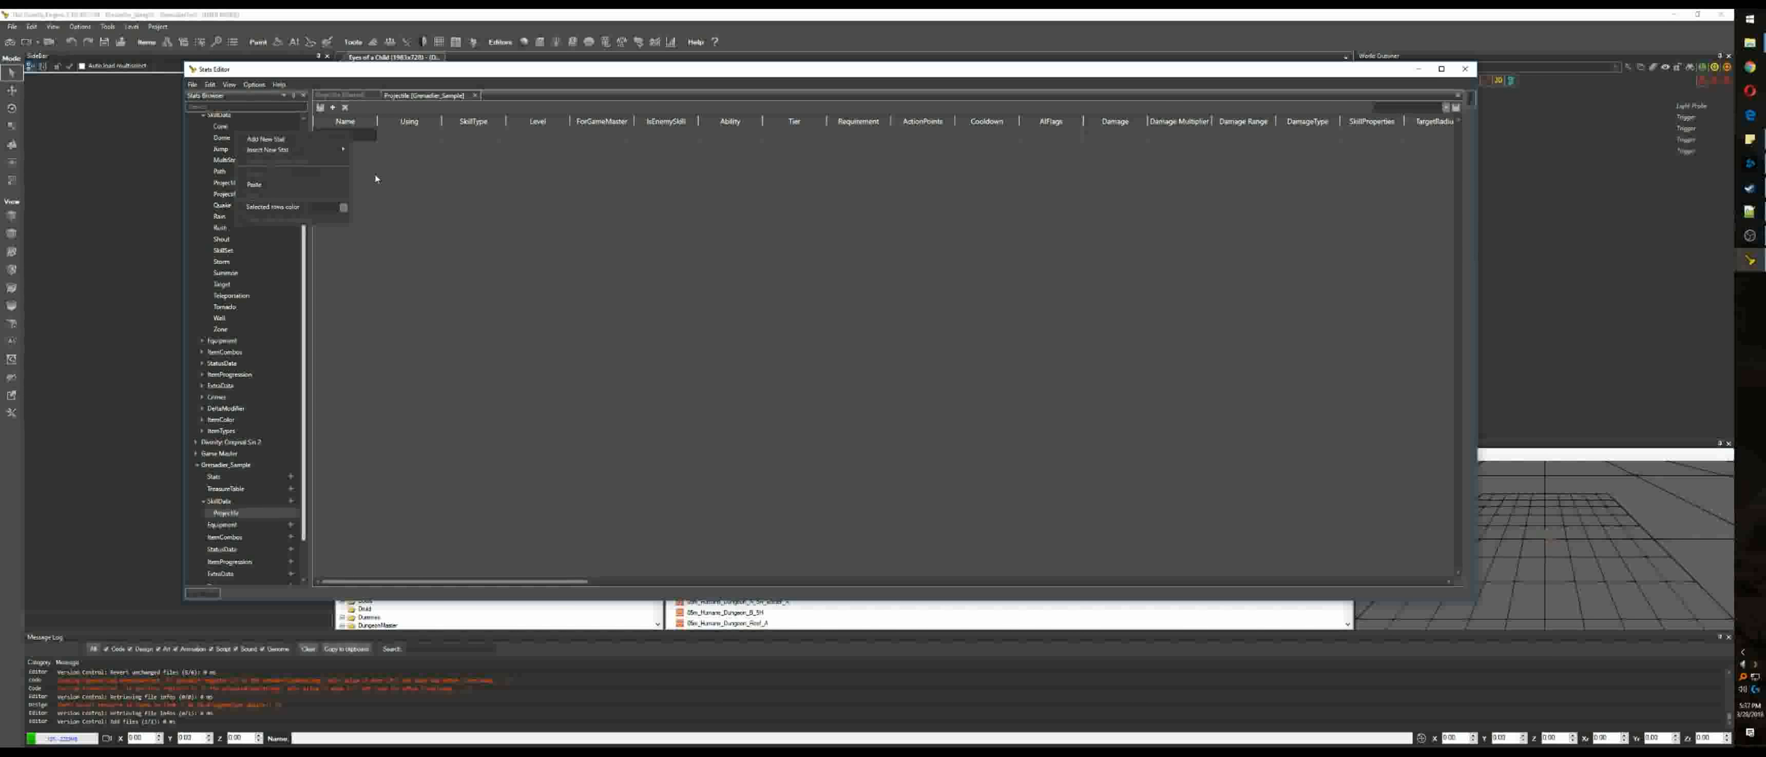
# Step: Prefix the names of the armor-piercing, nailbomb and flashbang grenade skills with "Grenadier_"
pyautogui.click(341, 136)
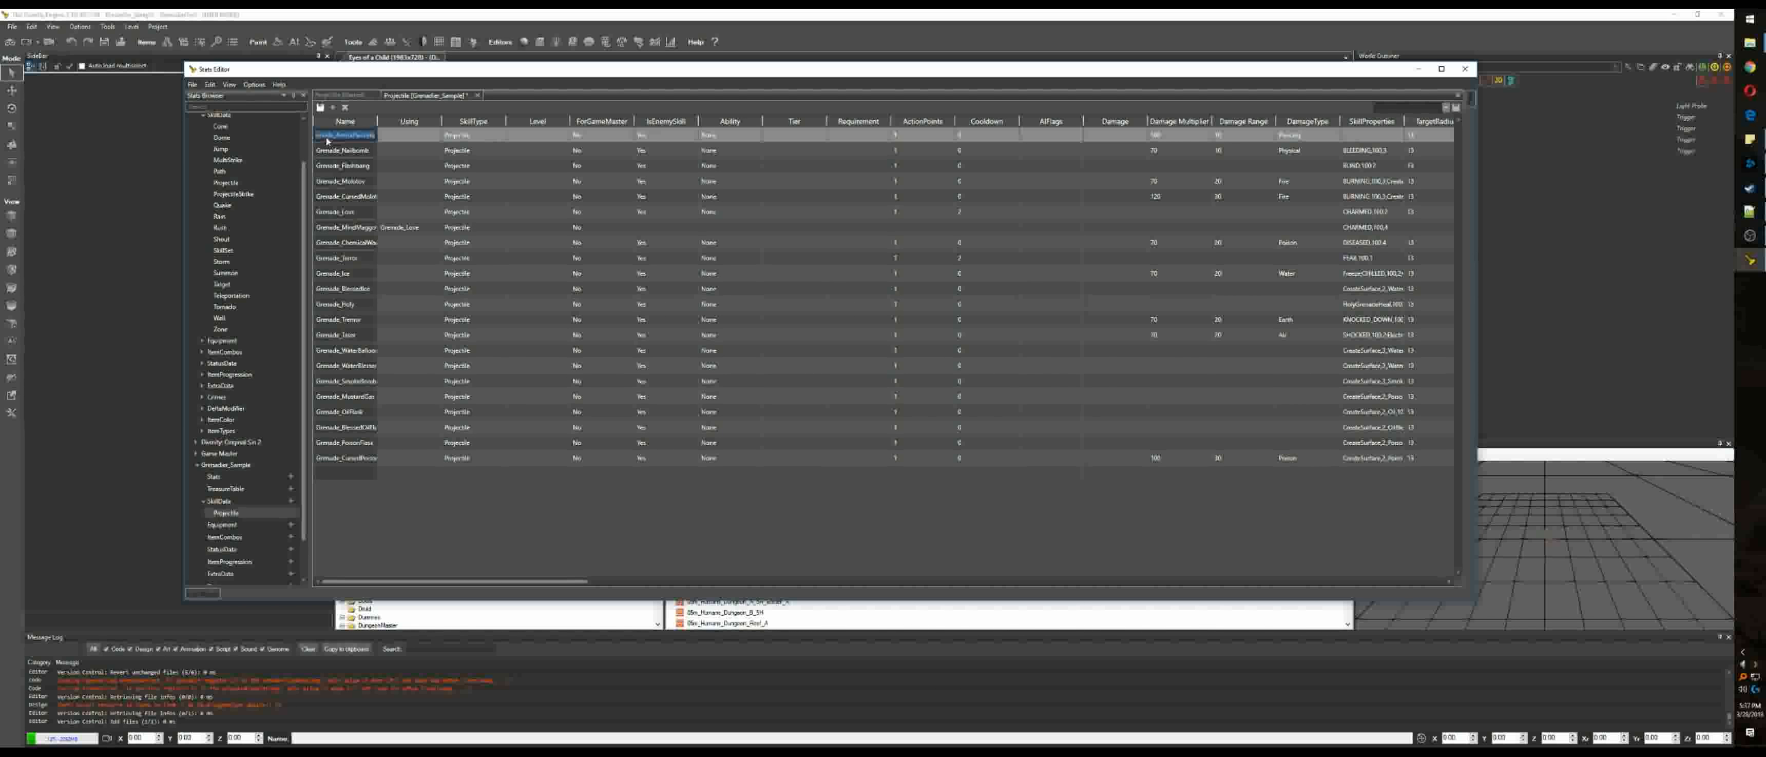
pyautogui.click(335, 137)
pyautogui.press('Home')
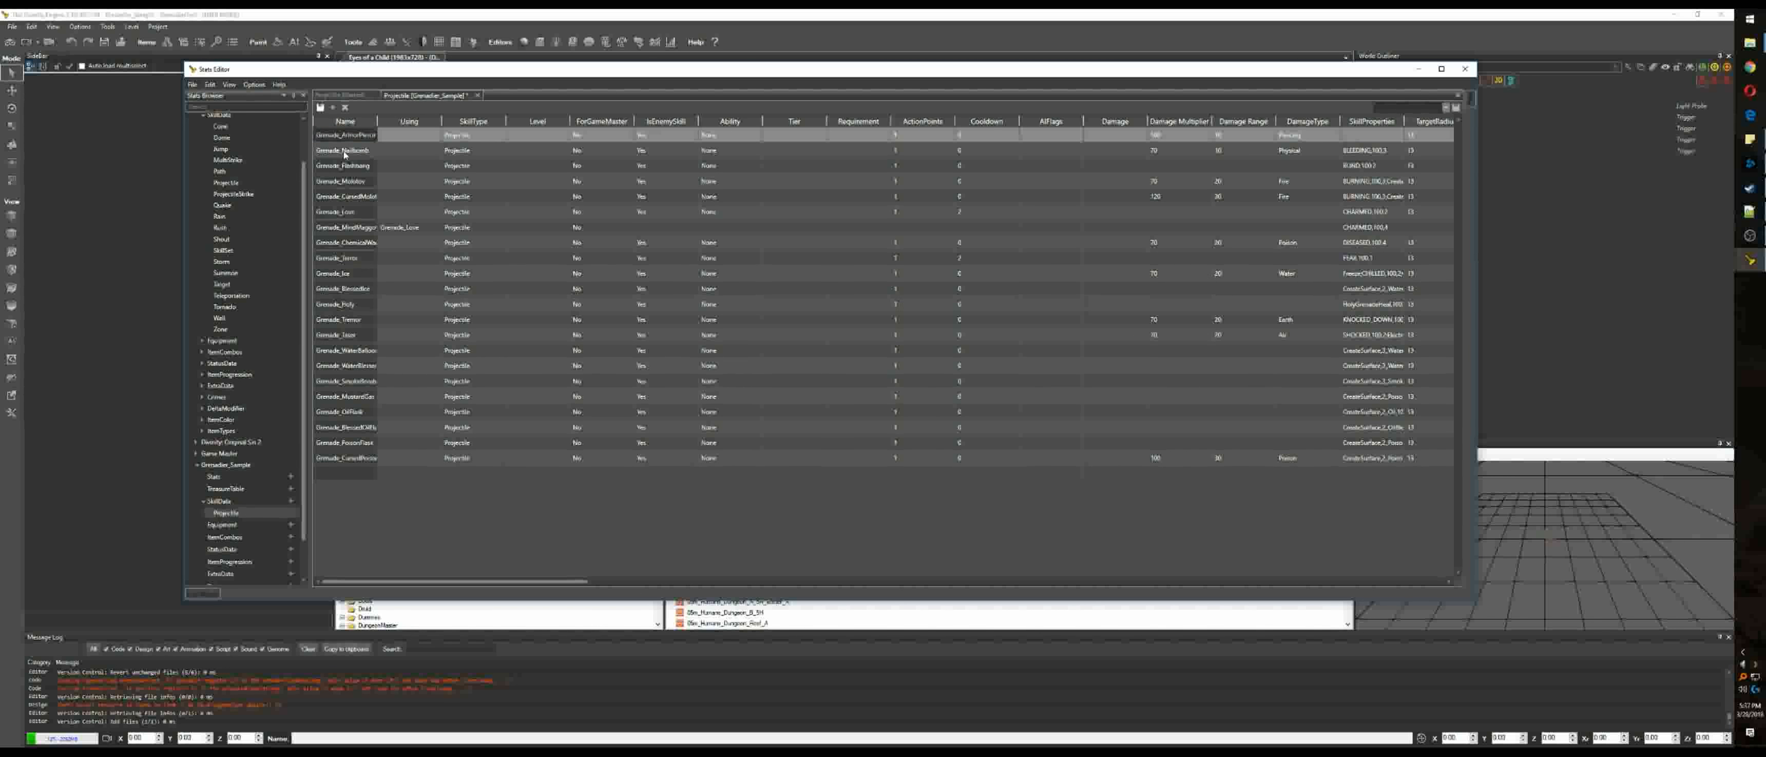
pyautogui.write('_Gr')
pyautogui.write('Grenad')
pyautogui.doubleClick(344, 151)
pyautogui.press('Home')
pyautogui.write('Grenadier_')
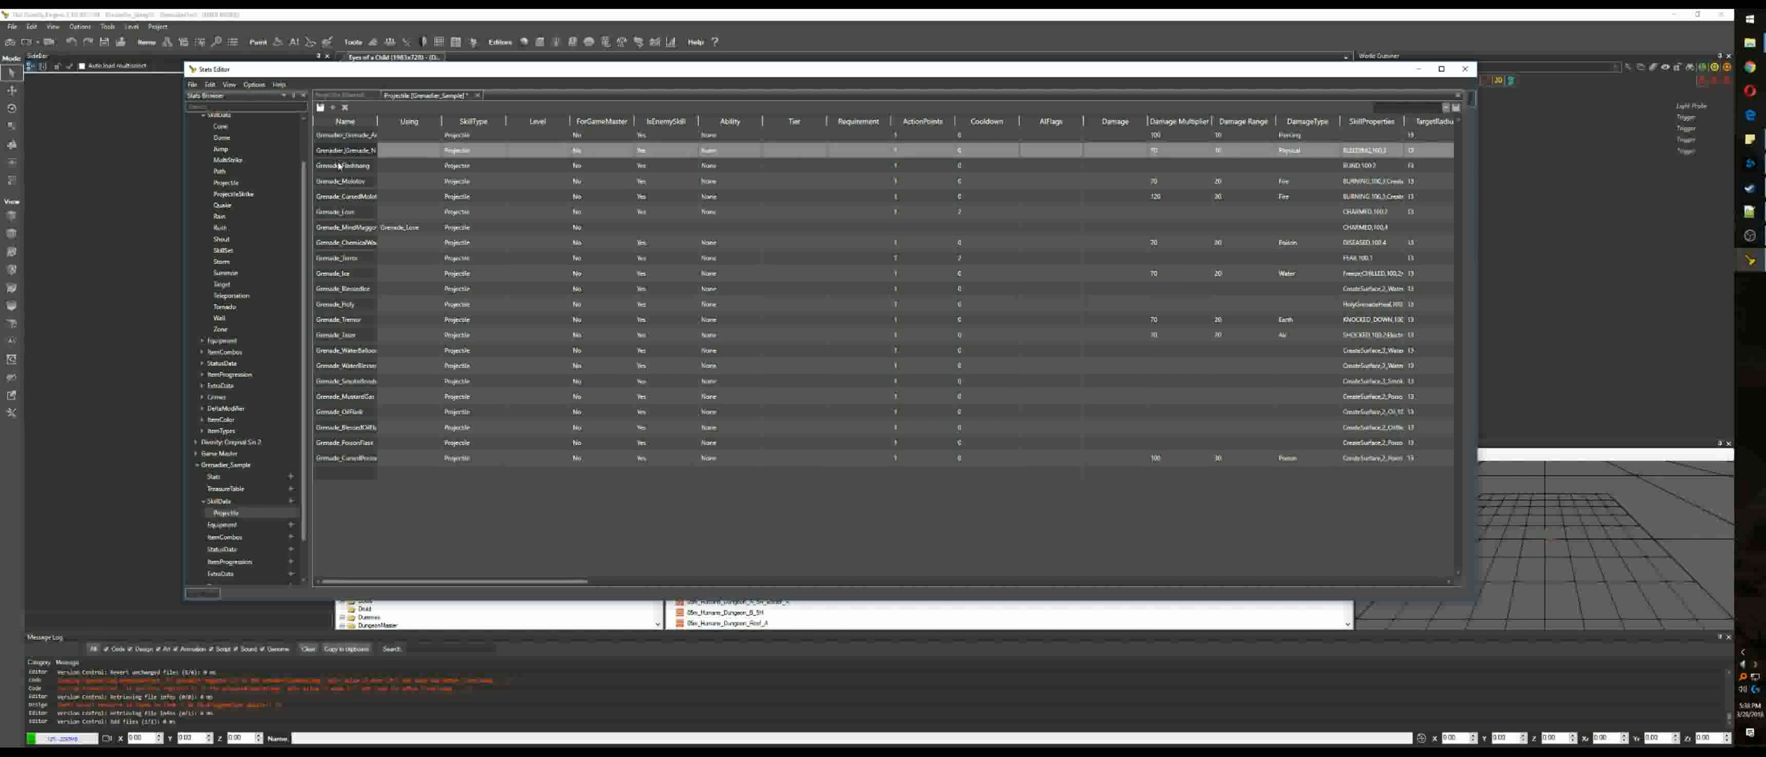
pyautogui.doubleClick(362, 166)
pyautogui.press('Home')
pyautogui.write('Grenadier_')
# Step: Add the "Grenadier_" prefix to the Molotov, cursed Molotov, Love and Mind Maggot grenade skill names
pyautogui.doubleClick(361, 182)
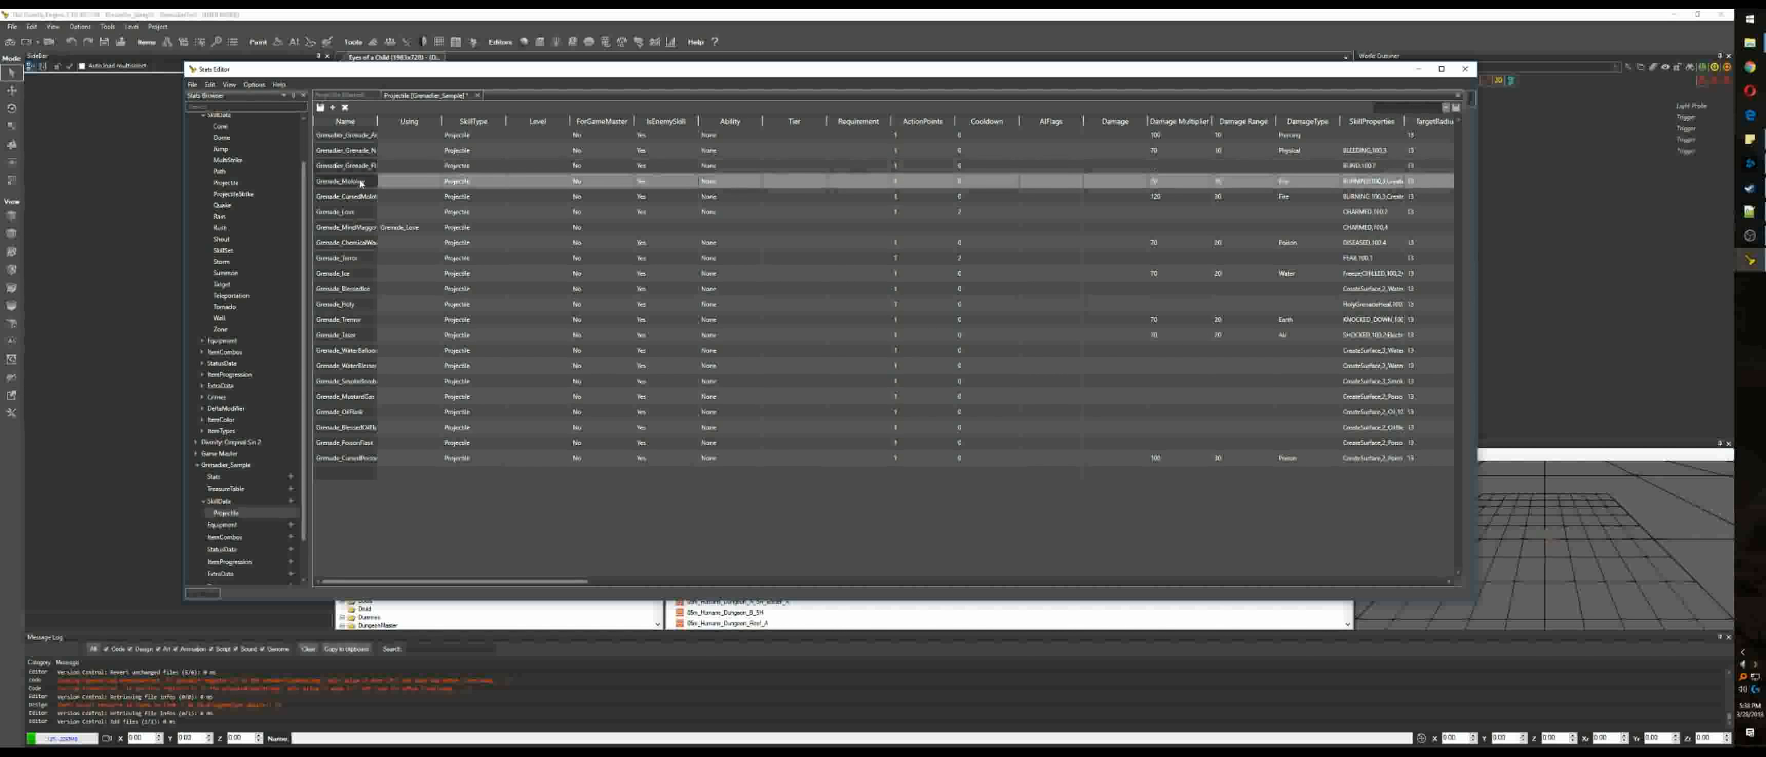
pyautogui.press('Home')
pyautogui.write('Grenadier_')
pyautogui.doubleClick(361, 196)
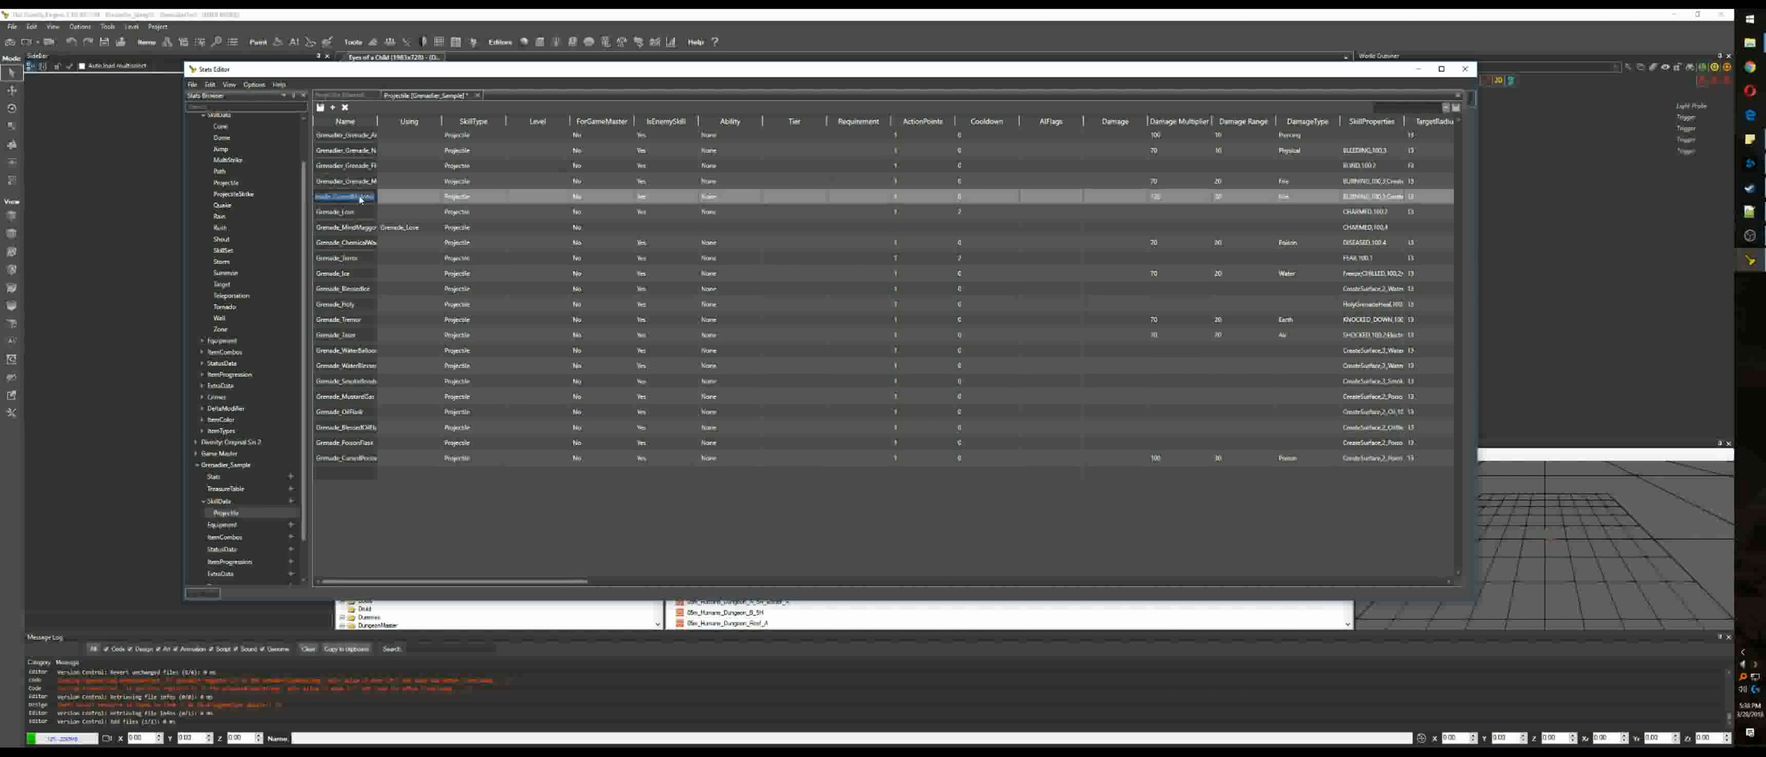
pyautogui.press('Home')
pyautogui.write('Grenadier_')
pyautogui.doubleClick(362, 212)
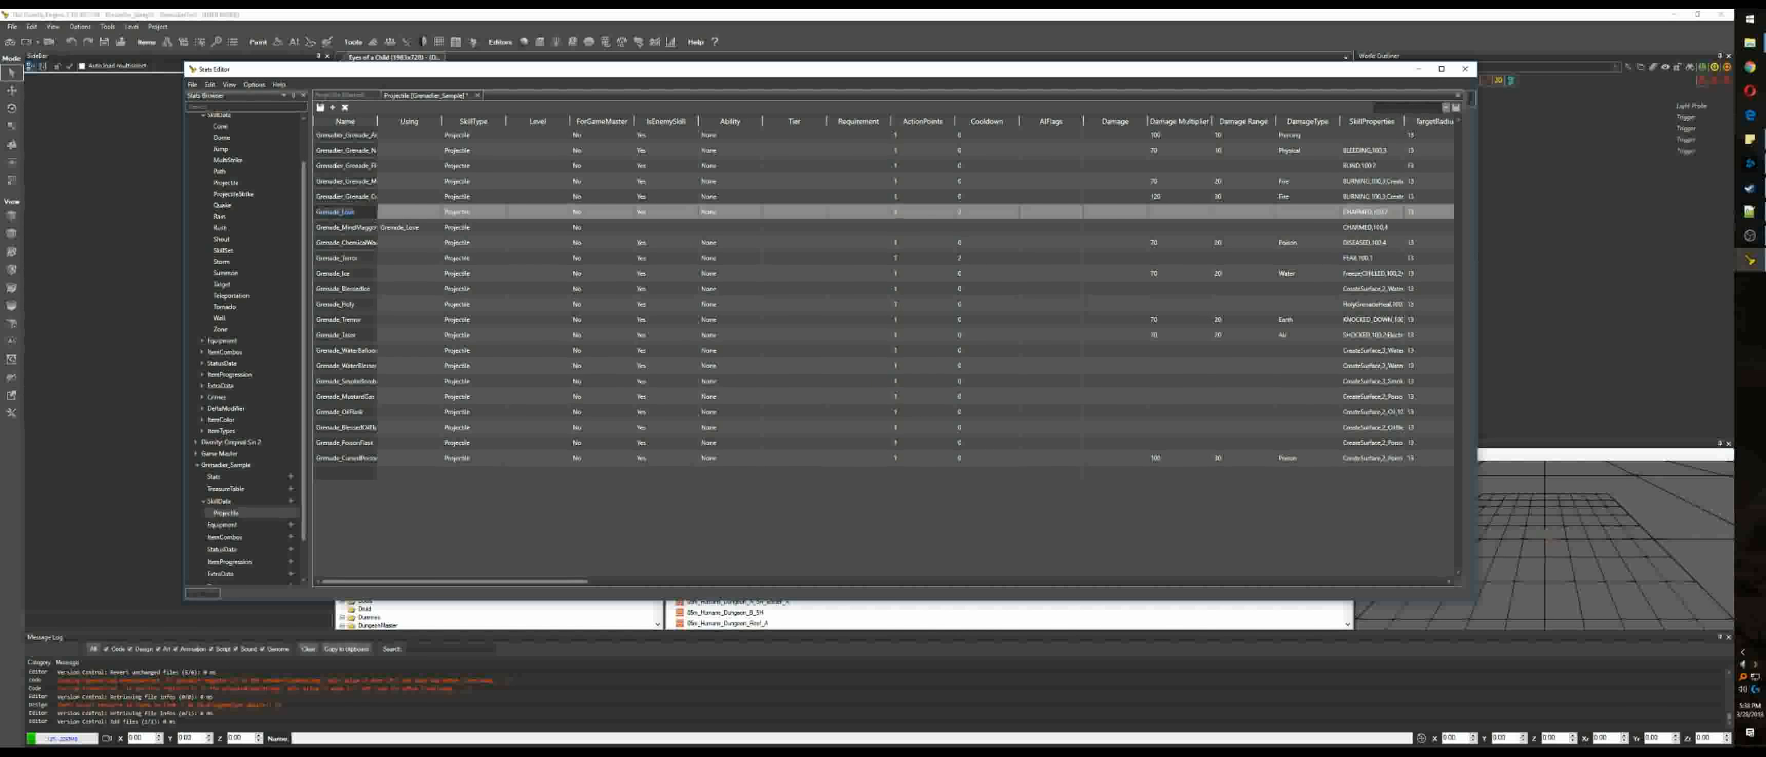
pyautogui.press('Home')
pyautogui.write('Grenadier_')
pyautogui.doubleClick(362, 228)
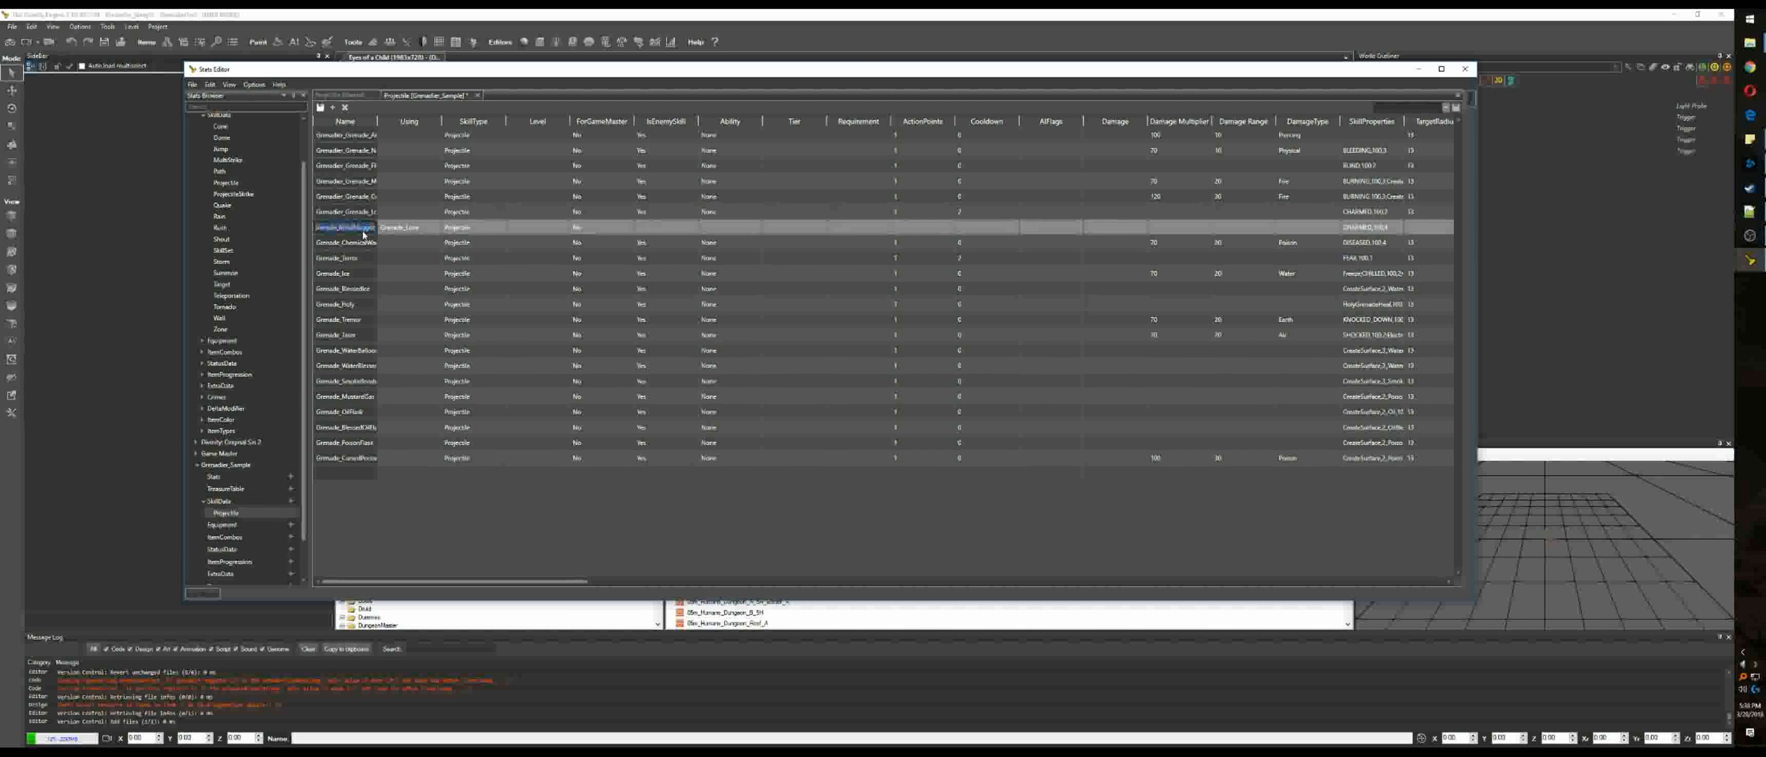
pyautogui.press('Home')
pyautogui.write('Grenadier_')
# Step: Add the "Grenadier_" prefix to the chemical warfare, Terror, Ice, blessed ice and Holy grenade skill names
pyautogui.doubleClick(348, 244)
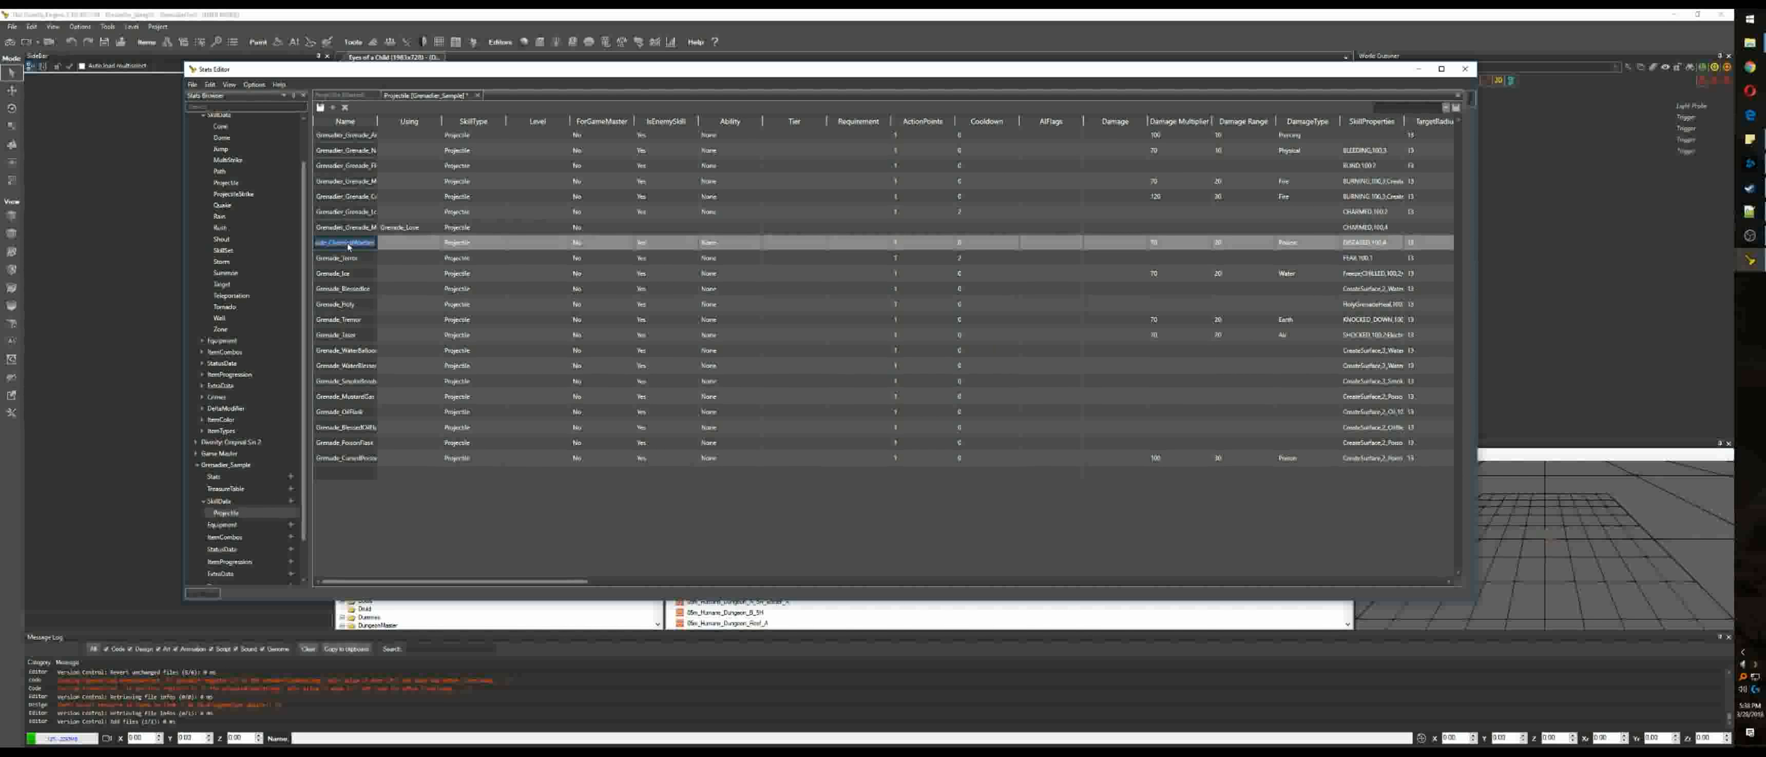
pyautogui.doubleClick(356, 258)
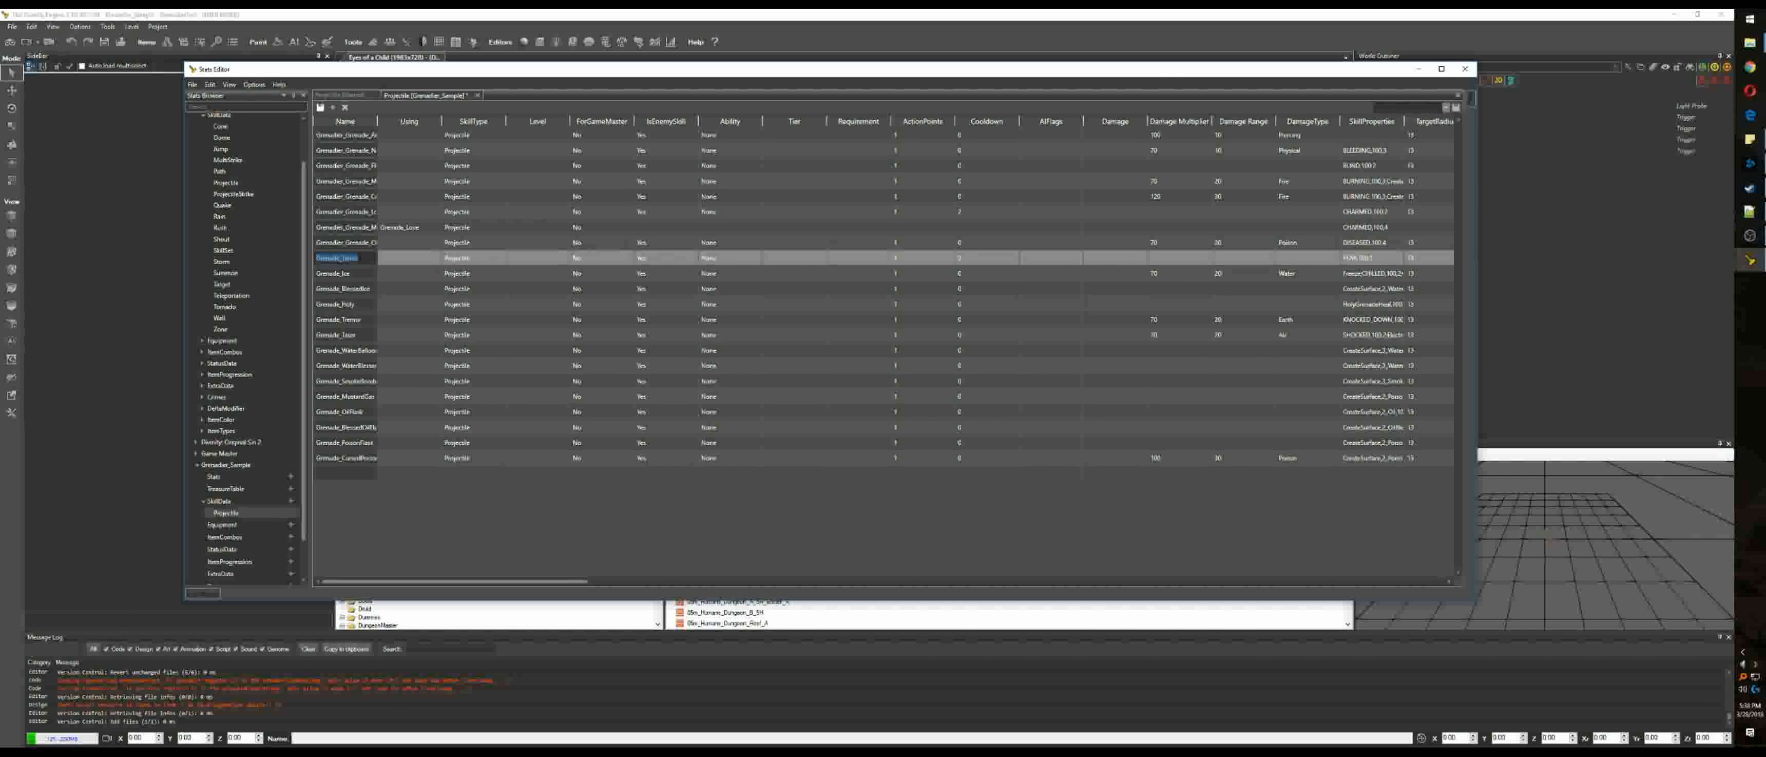
pyautogui.press('Home')
pyautogui.write('Grenadier_')
pyautogui.doubleClick(358, 273)
pyautogui.press('Home')
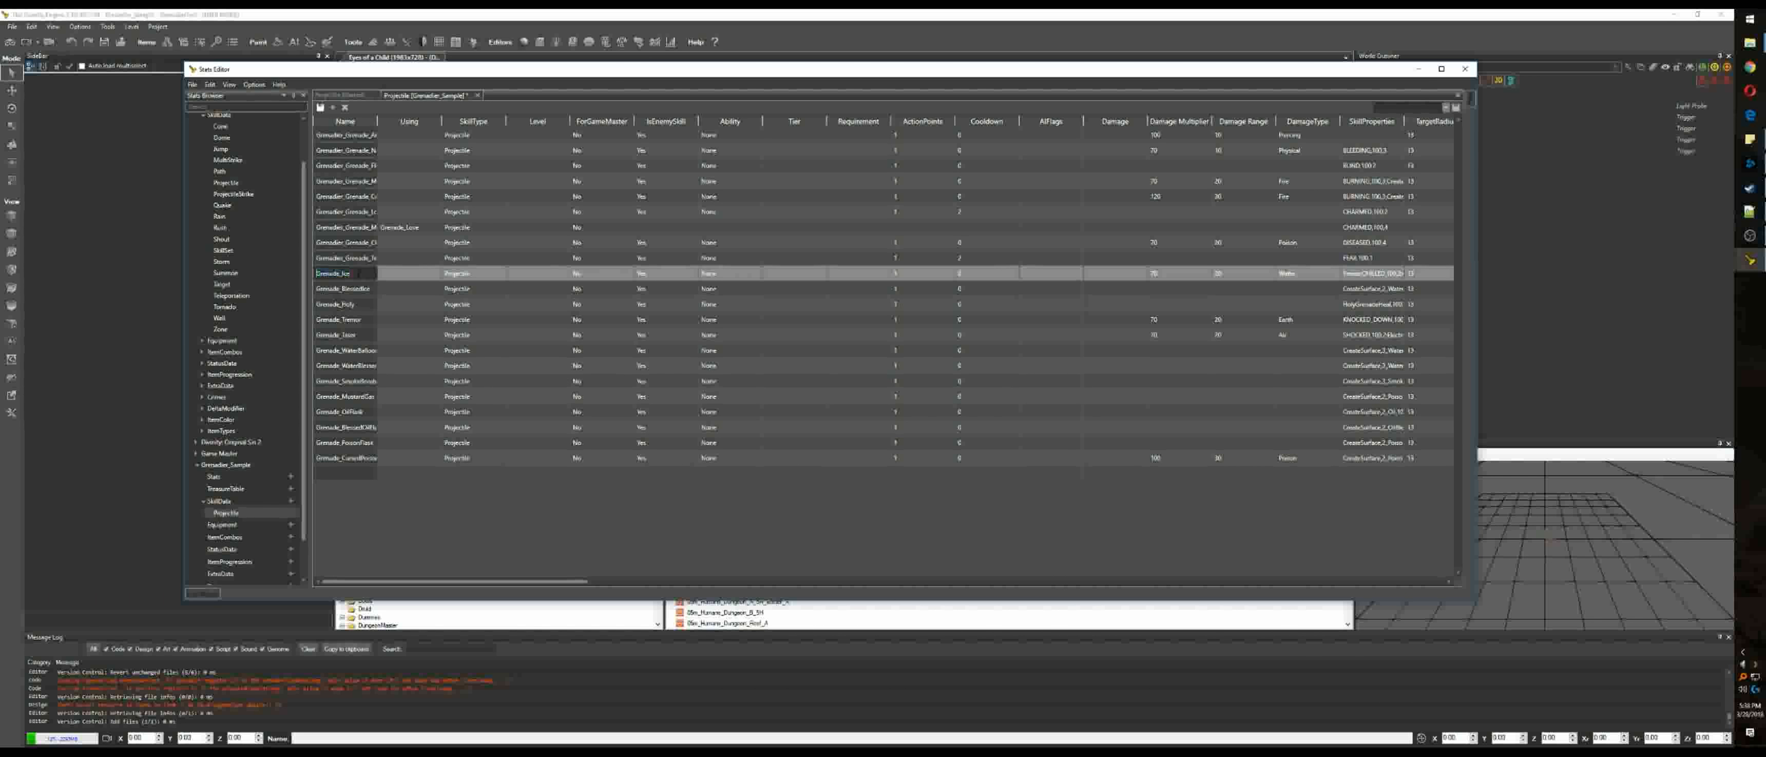
pyautogui.write('Grenadier_')
pyautogui.doubleClick(359, 289)
pyautogui.press('Home')
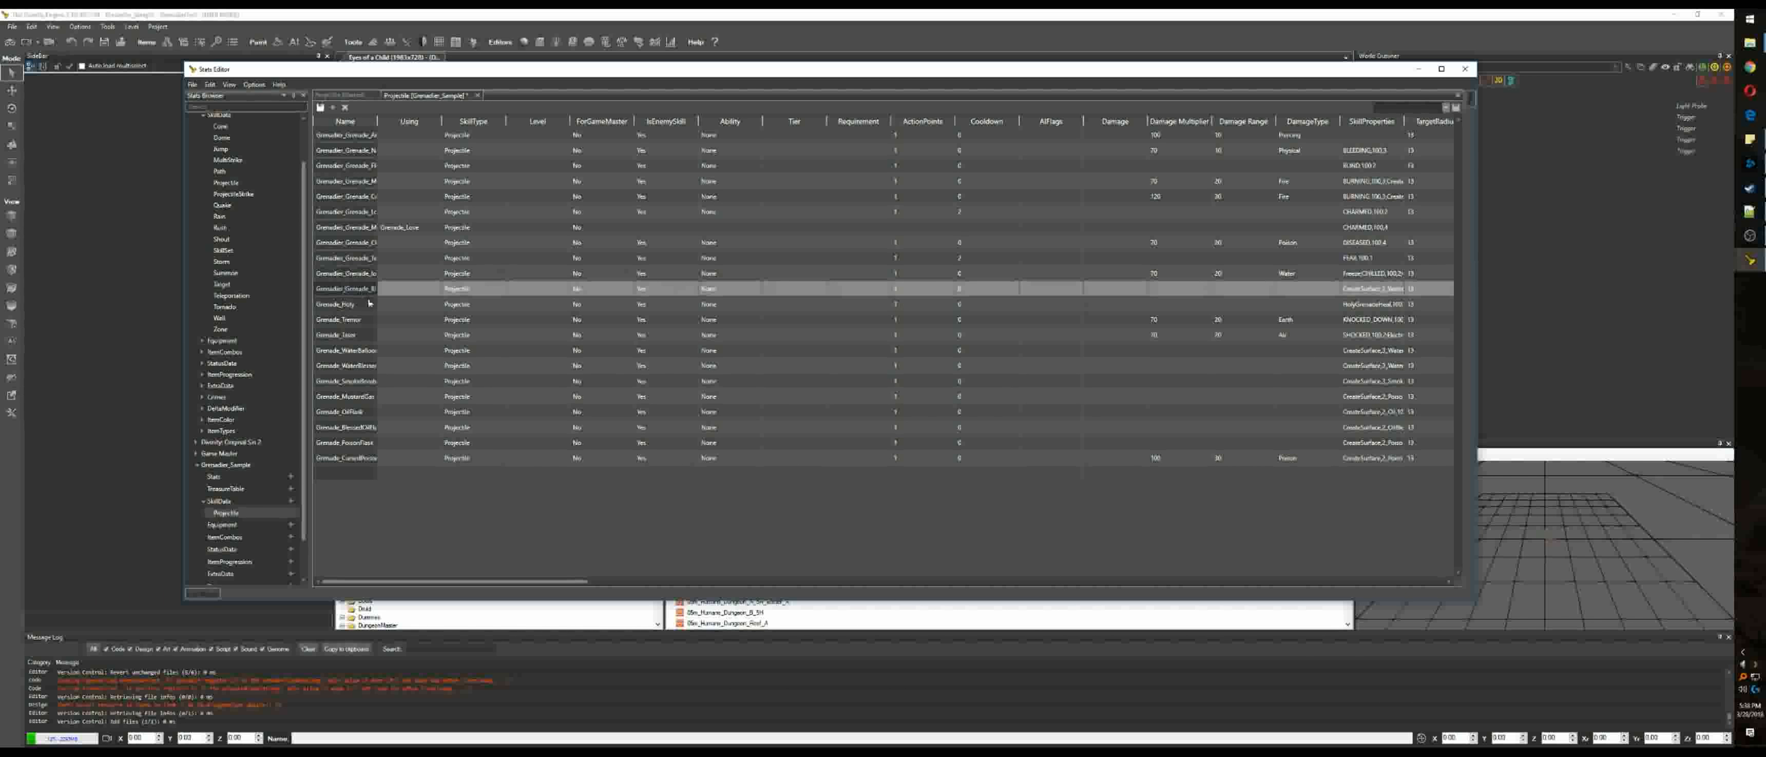
pyautogui.doubleClick(369, 303)
pyautogui.press('Home')
pyautogui.write('Grenadier_')
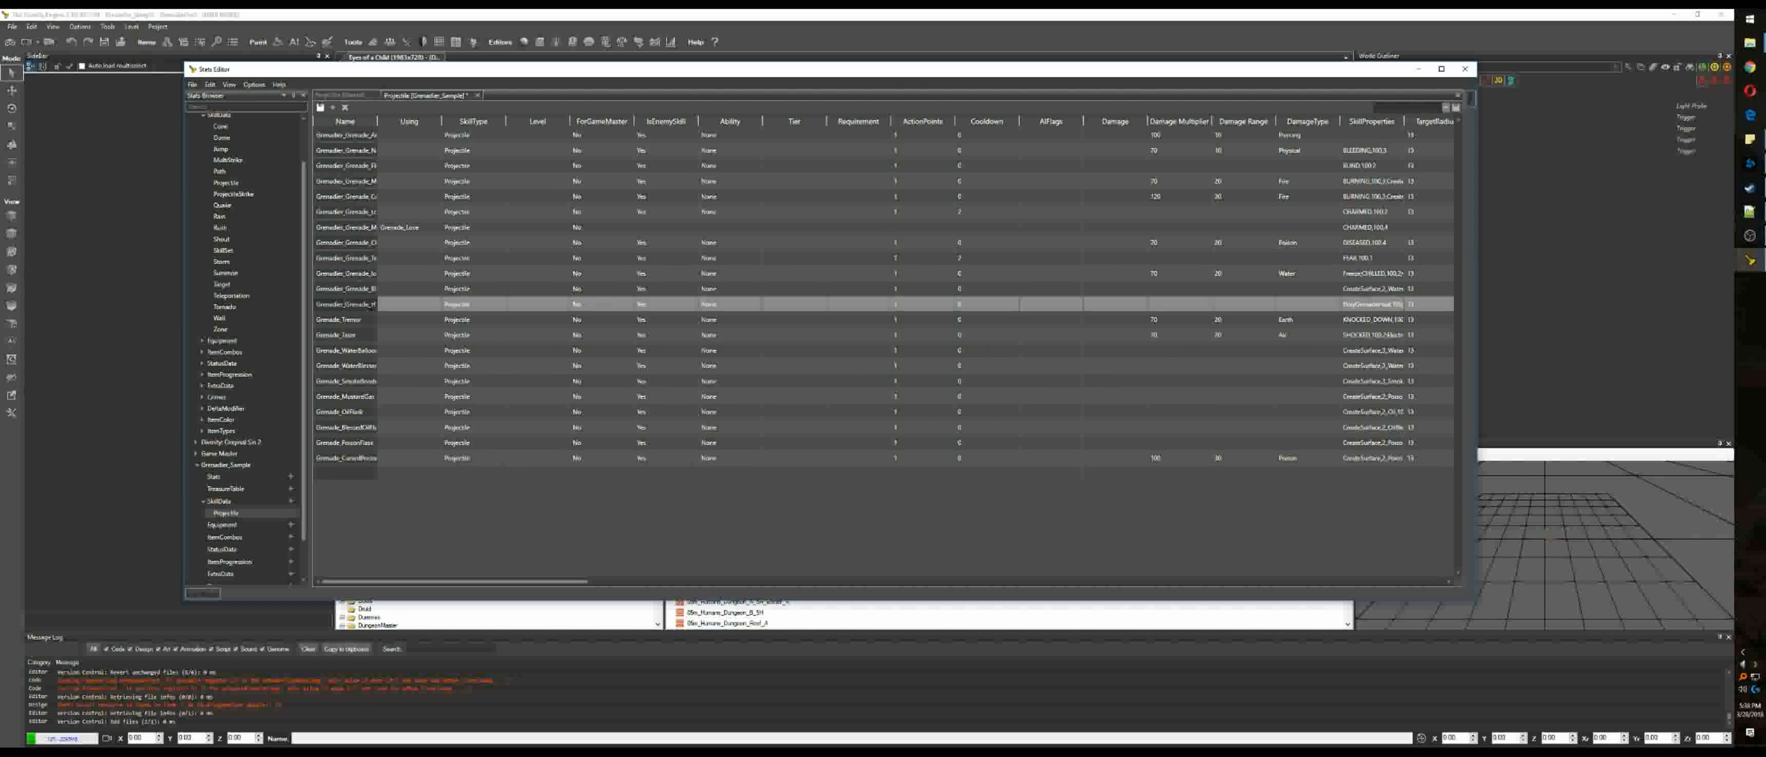
# Step: Add the "Grenadier_" prefix to the Tremor, Taser, water balloon, blessed water balloon and smoke bomb grenade skill names
pyautogui.doubleClick(358, 319)
pyautogui.press('Home')
pyautogui.write('Grenadier_')
pyautogui.doubleClick(358, 335)
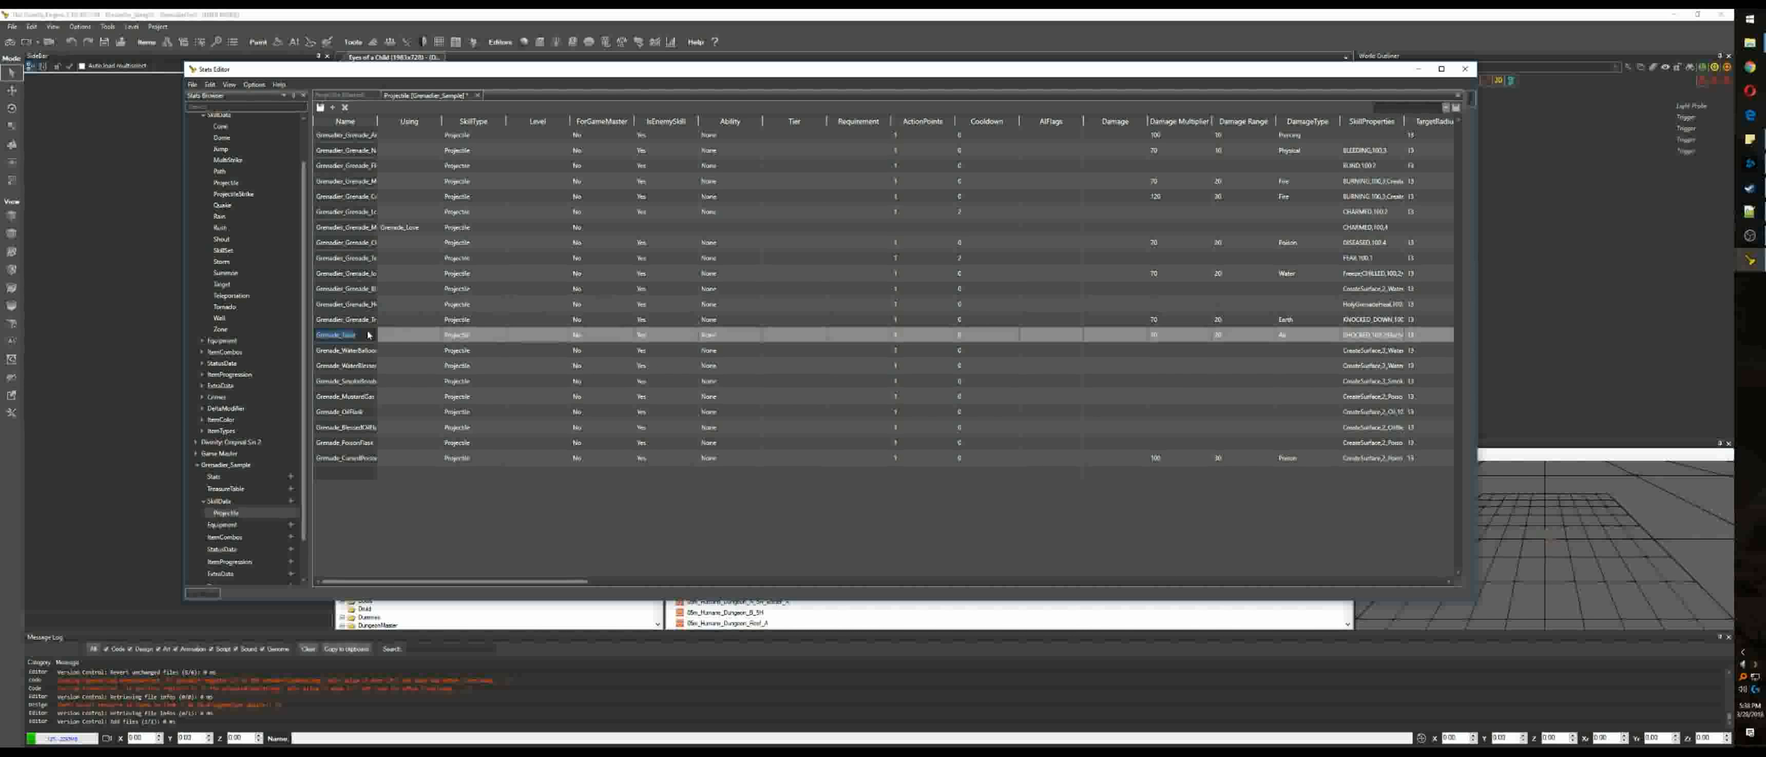
pyautogui.press('Home')
pyautogui.write('Grenadier_')
pyautogui.doubleClick(355, 352)
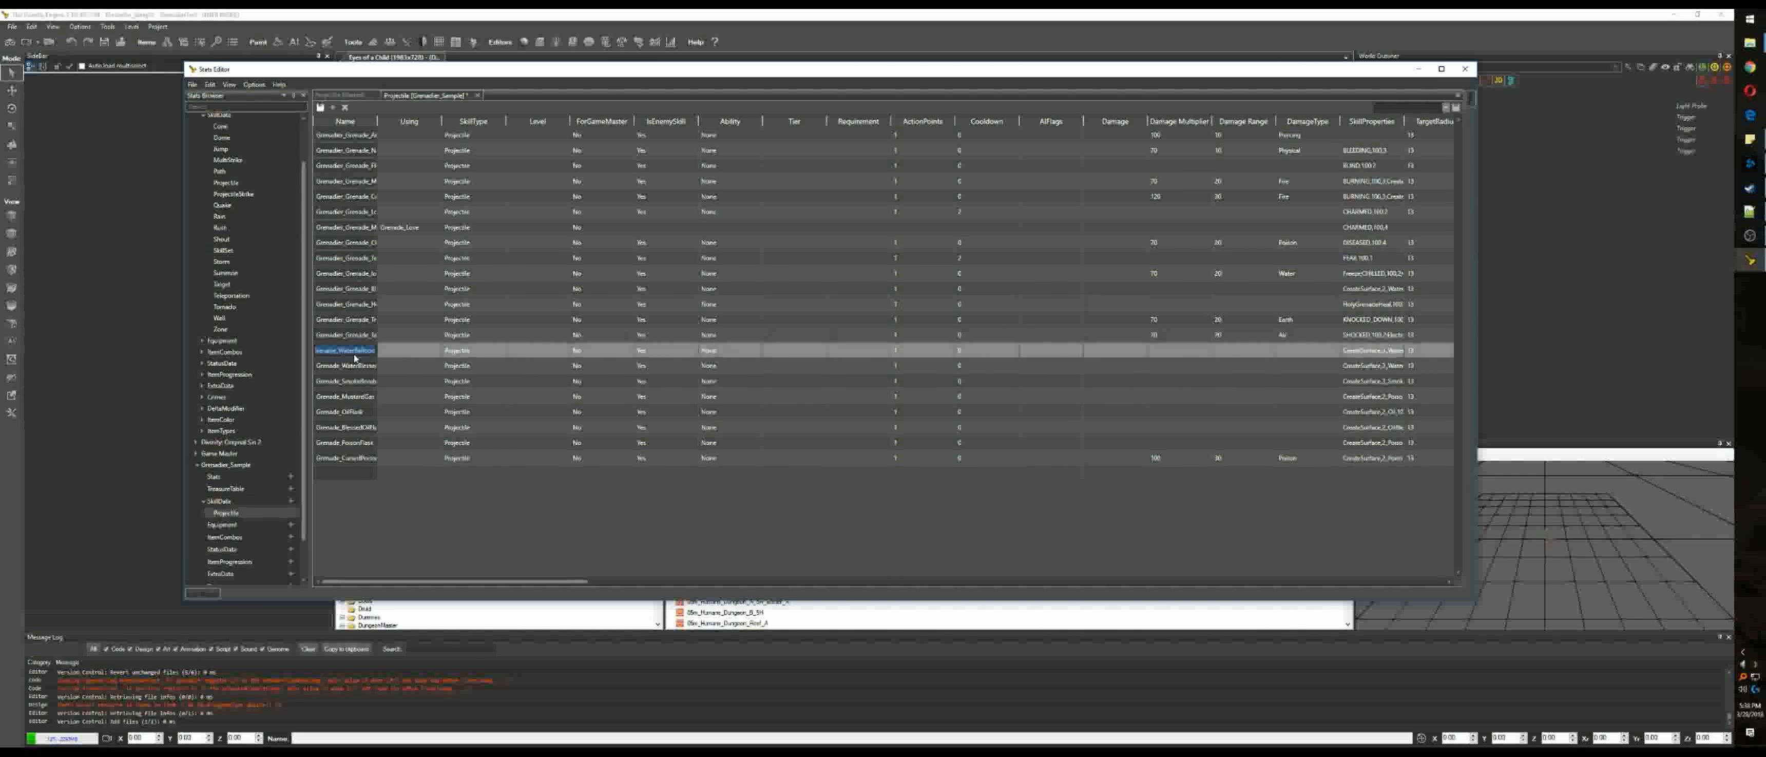
pyautogui.press('Home')
pyautogui.write('Grenadier_')
pyautogui.doubleClick(356, 366)
pyautogui.press('Home')
pyautogui.write('Grenadier_')
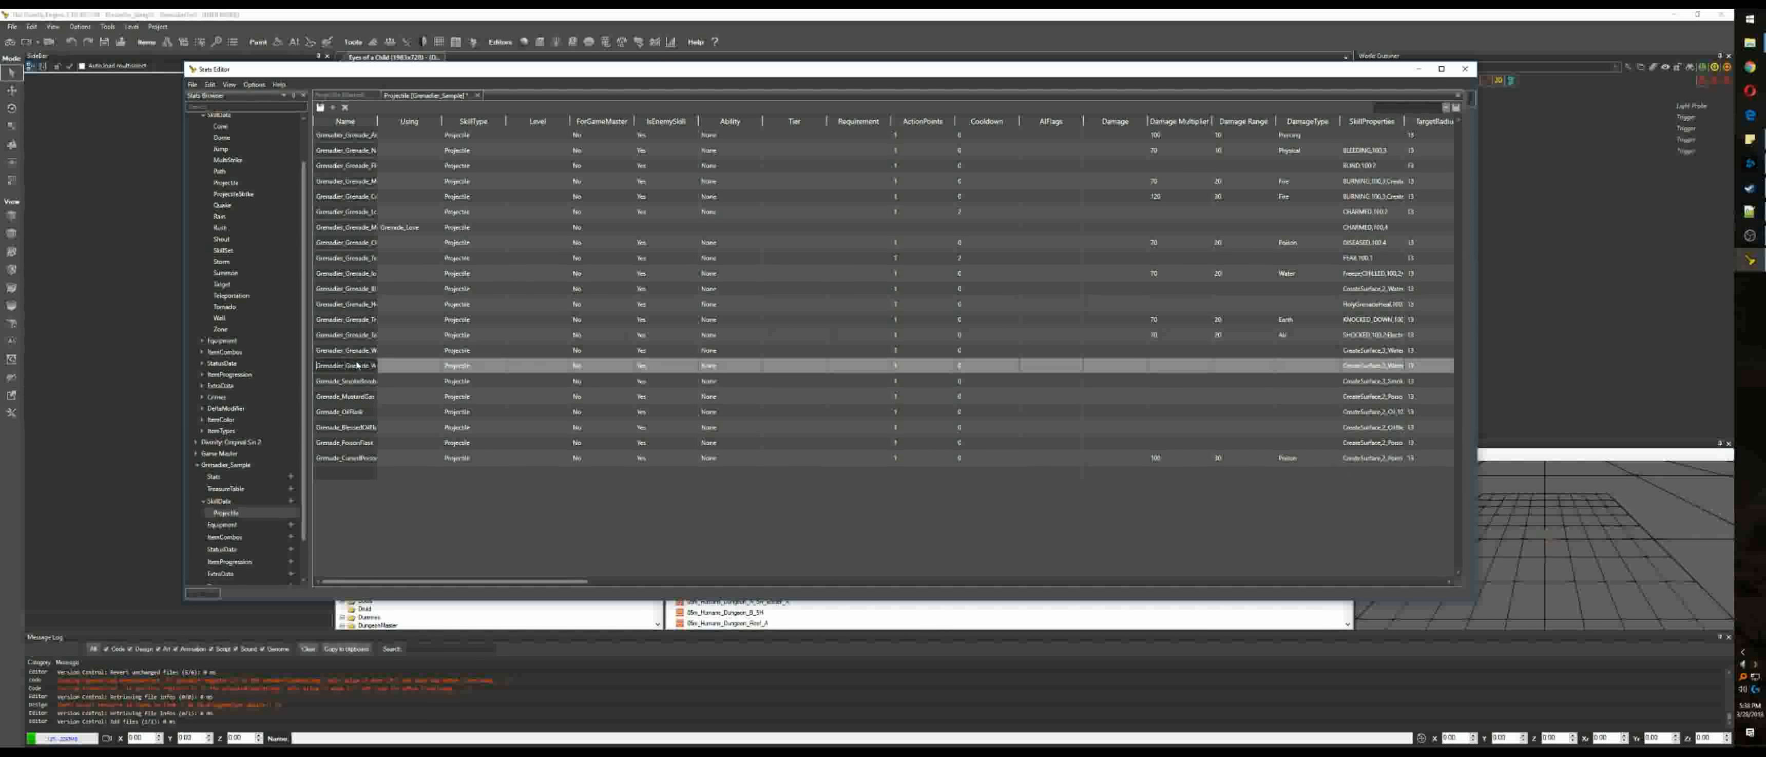
pyautogui.doubleClick(355, 381)
pyautogui.press('Home')
pyautogui.write('Grenadier_')
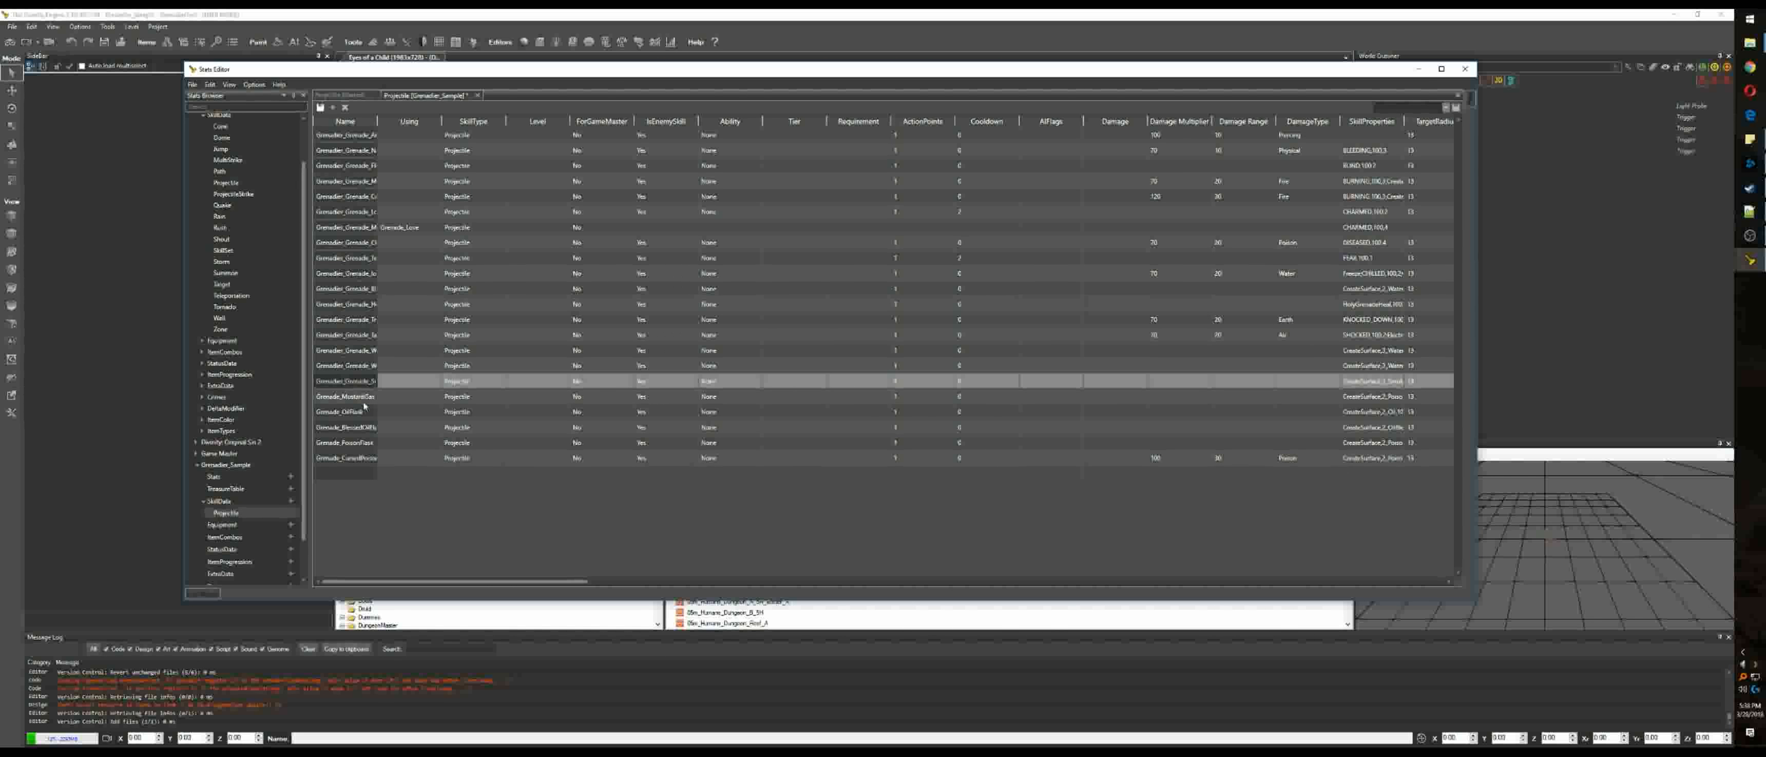
# Step: Add the "Grenadier_" prefix to the mustard gas, oil flask and blessed oil flask grenade skill names
pyautogui.doubleClick(356, 396)
pyautogui.press('Home')
pyautogui.write('Grenadier_')
pyautogui.doubleClick(360, 411)
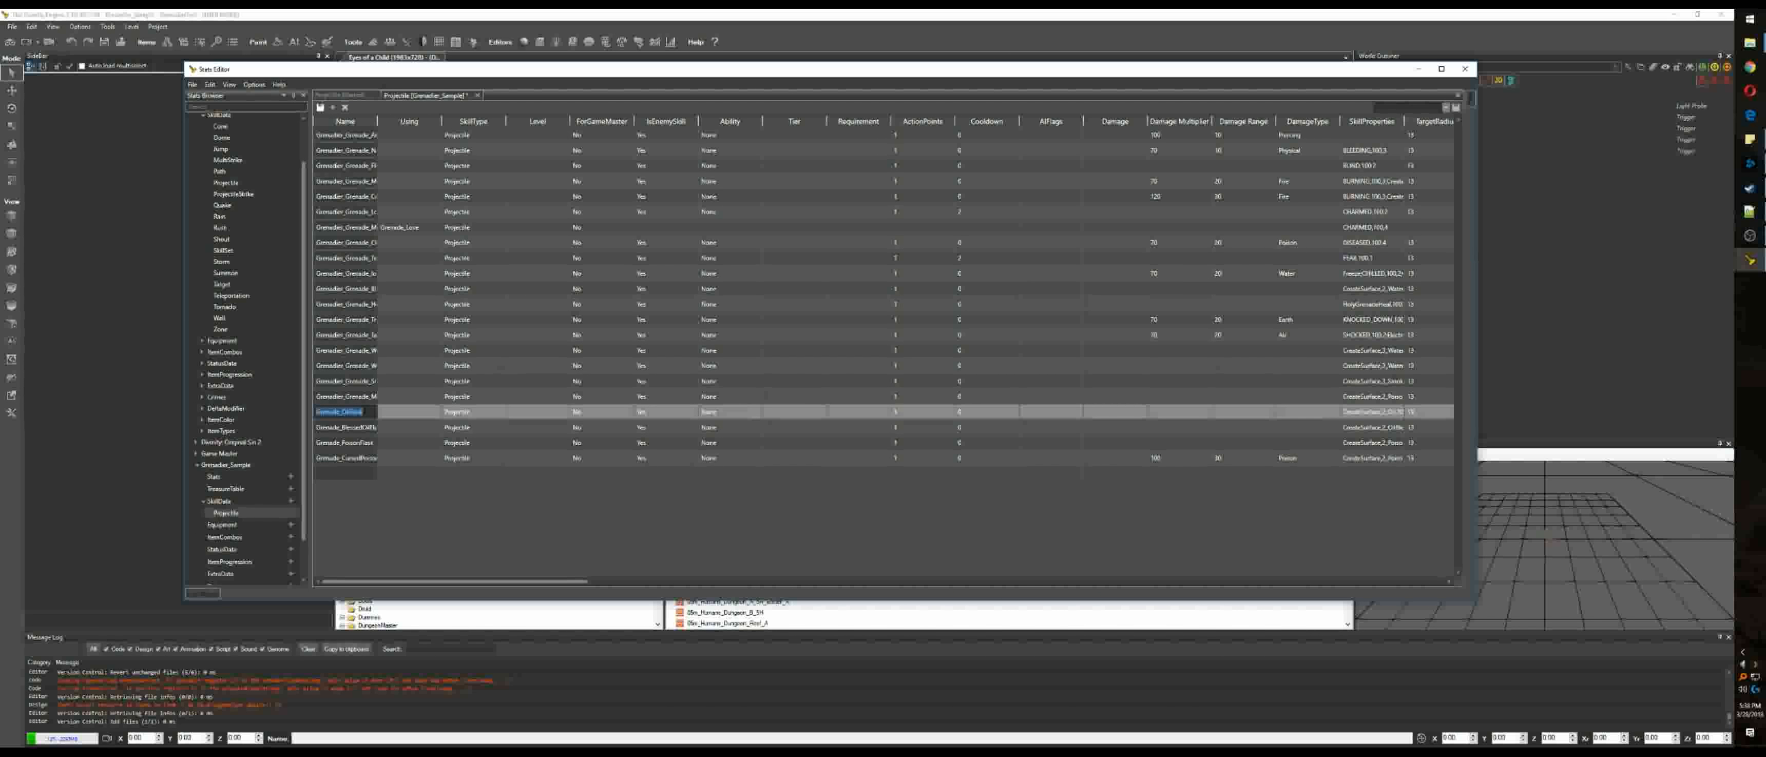
pyautogui.press('Home')
pyautogui.doubleClick(356, 427)
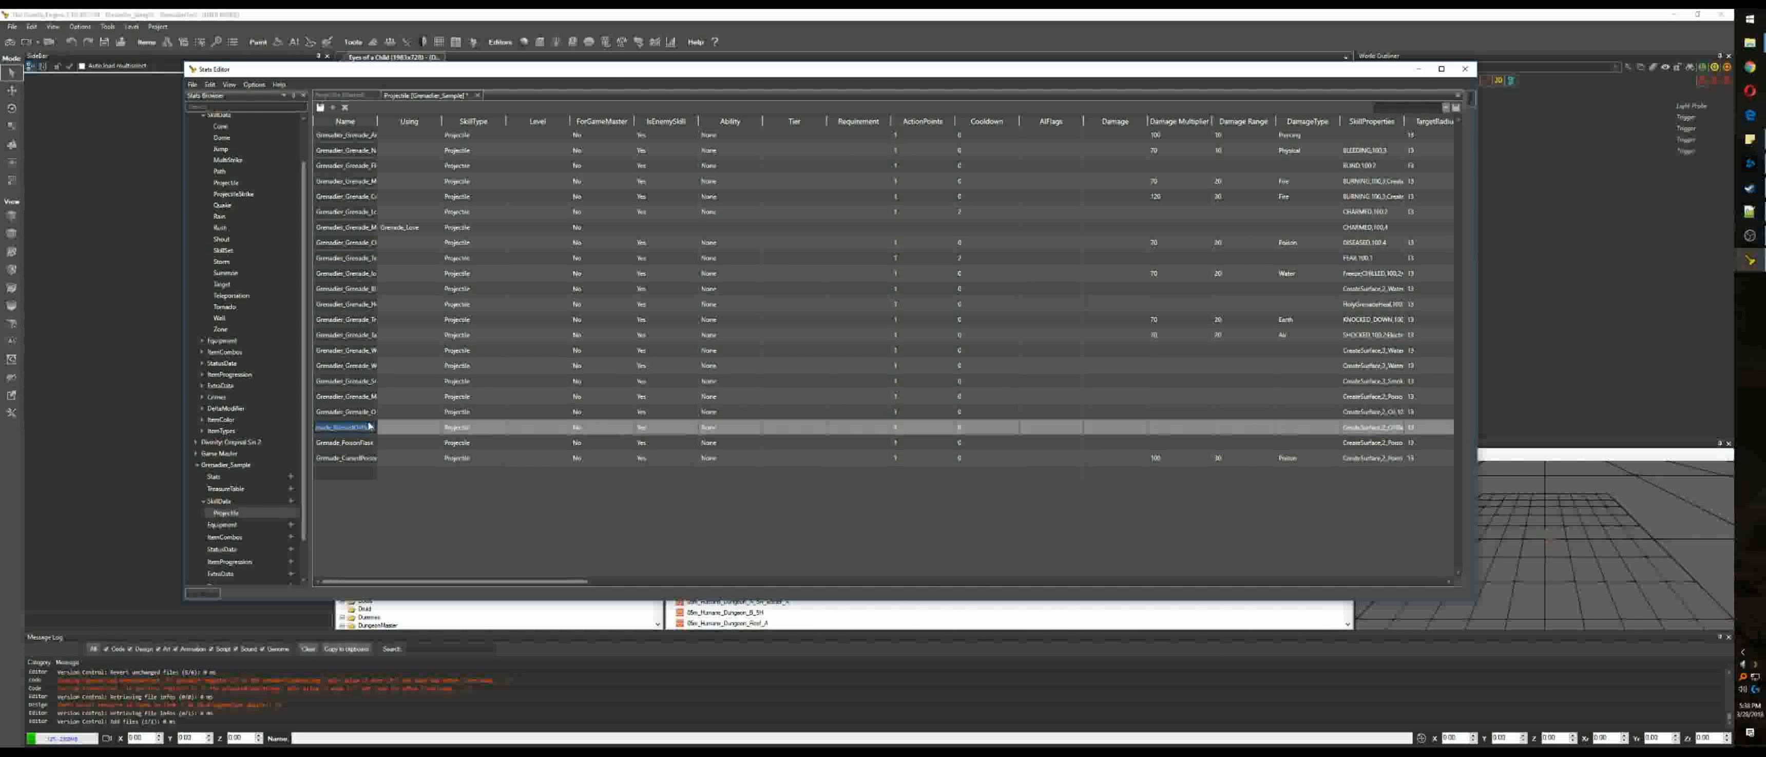
pyautogui.press('Home')
# Step: Add the "Grenadier_" prefix to the poison flask and cursed poison flask grenade skill names
pyautogui.doubleClick(361, 442)
pyautogui.press('Home')
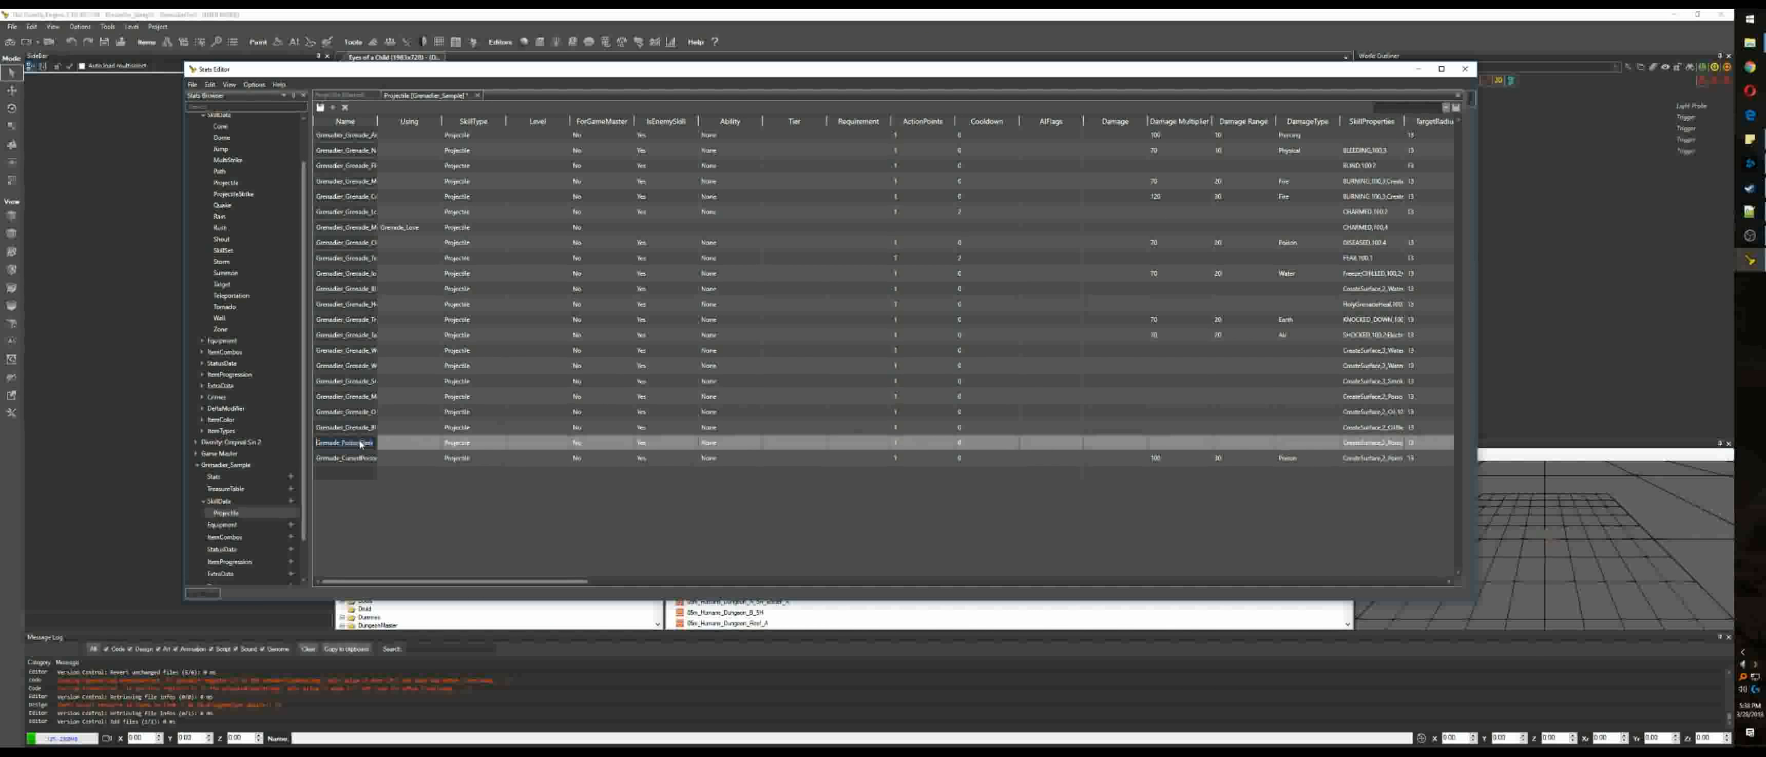
pyautogui.doubleClick(360, 459)
pyautogui.press('Home')
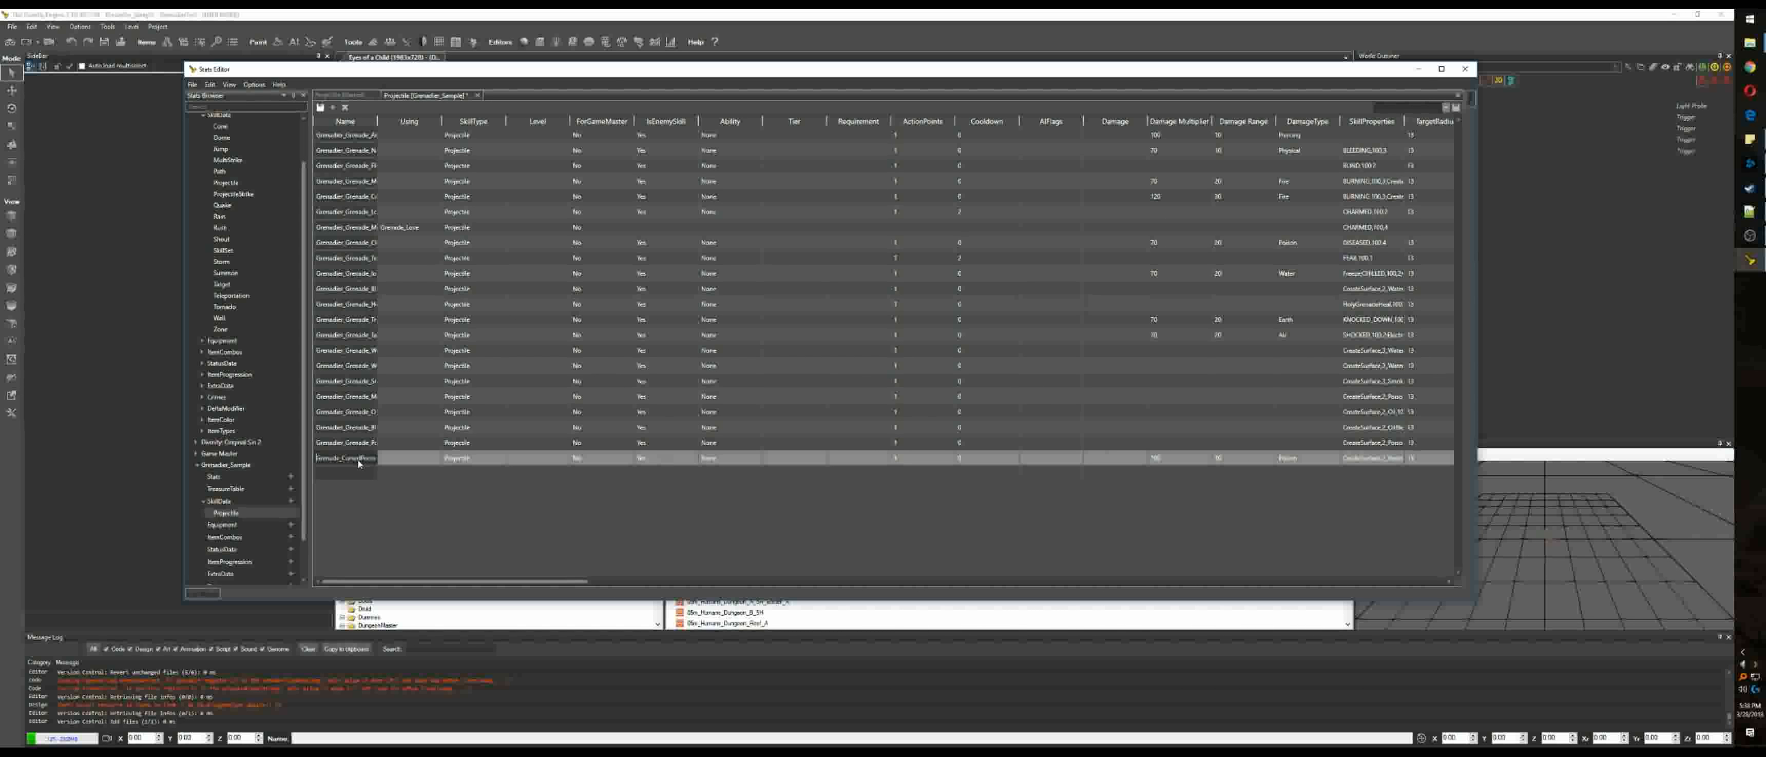
pyautogui.write('Grenadier_')
pyautogui.press('Tab')
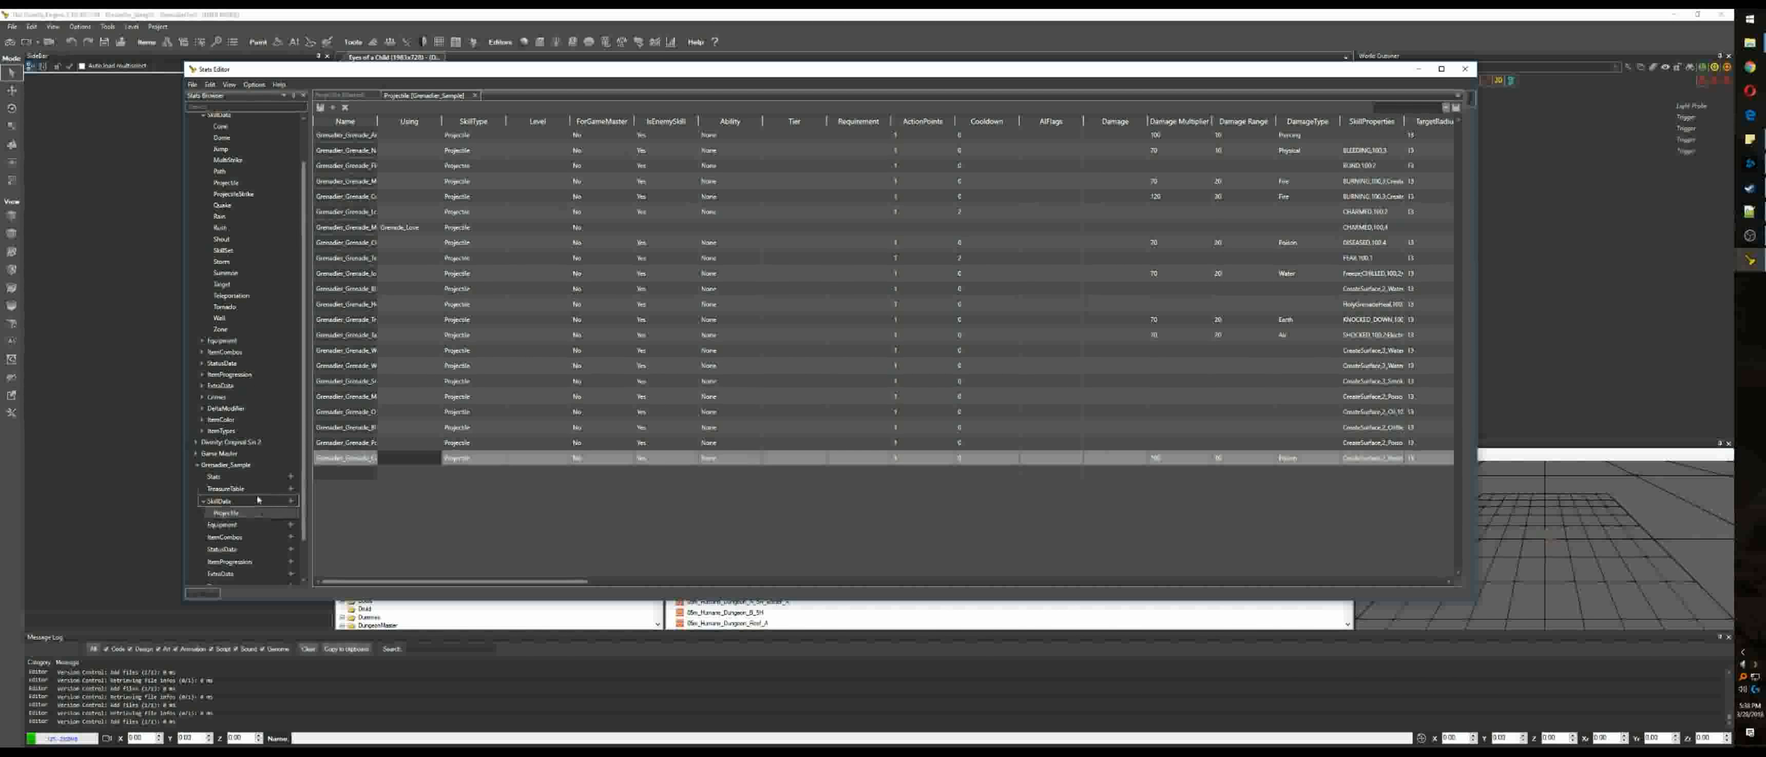
# Step: Open the Object stats table of the Shared project
pyautogui.scroll(3, 233, 238)
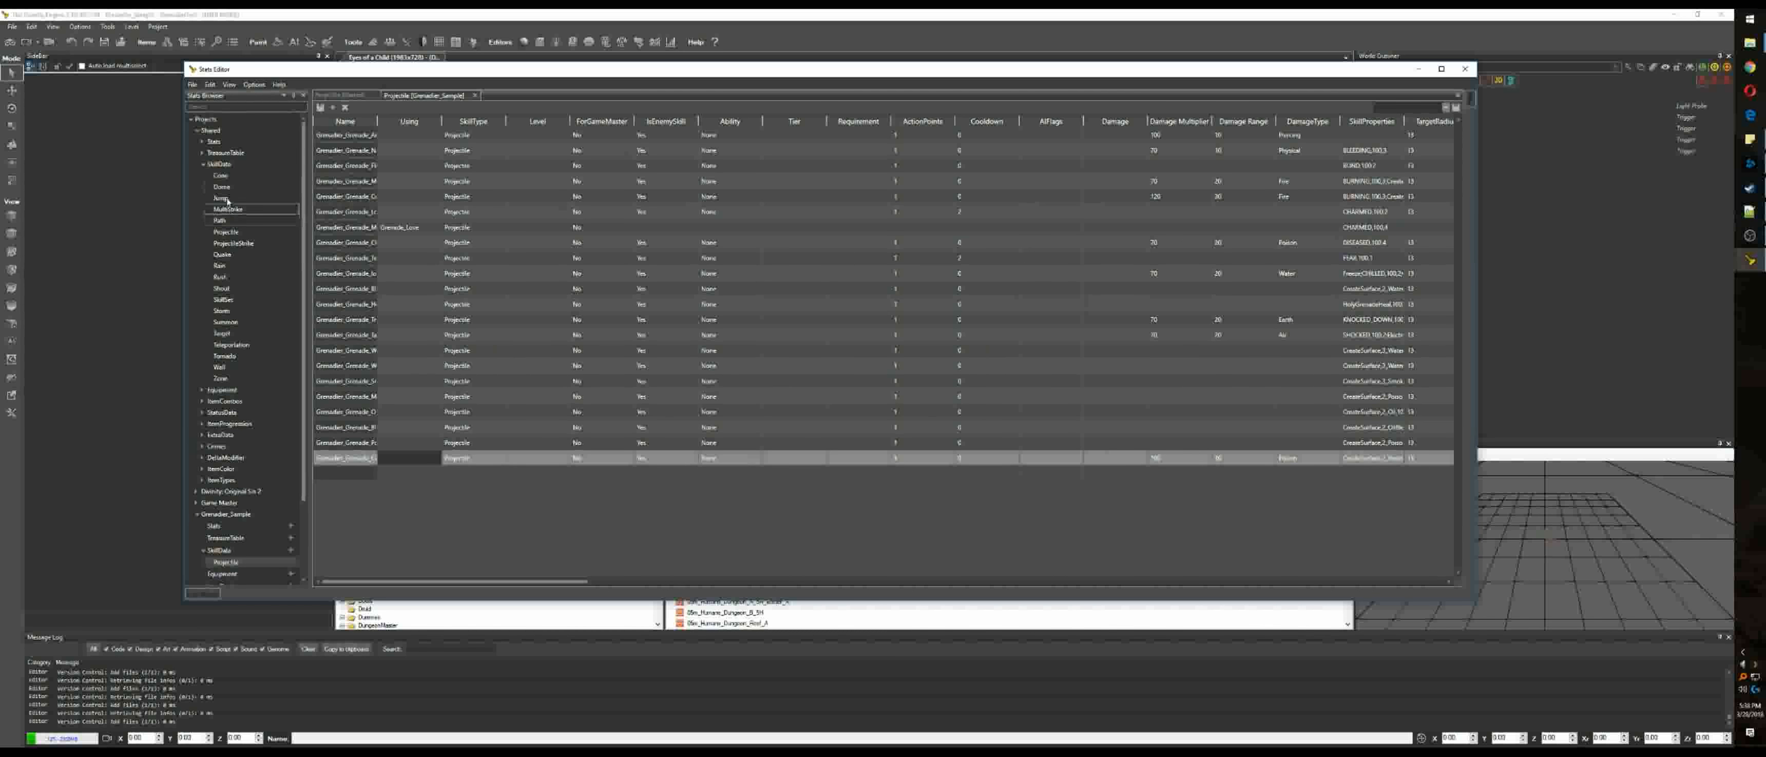
pyautogui.click(203, 153)
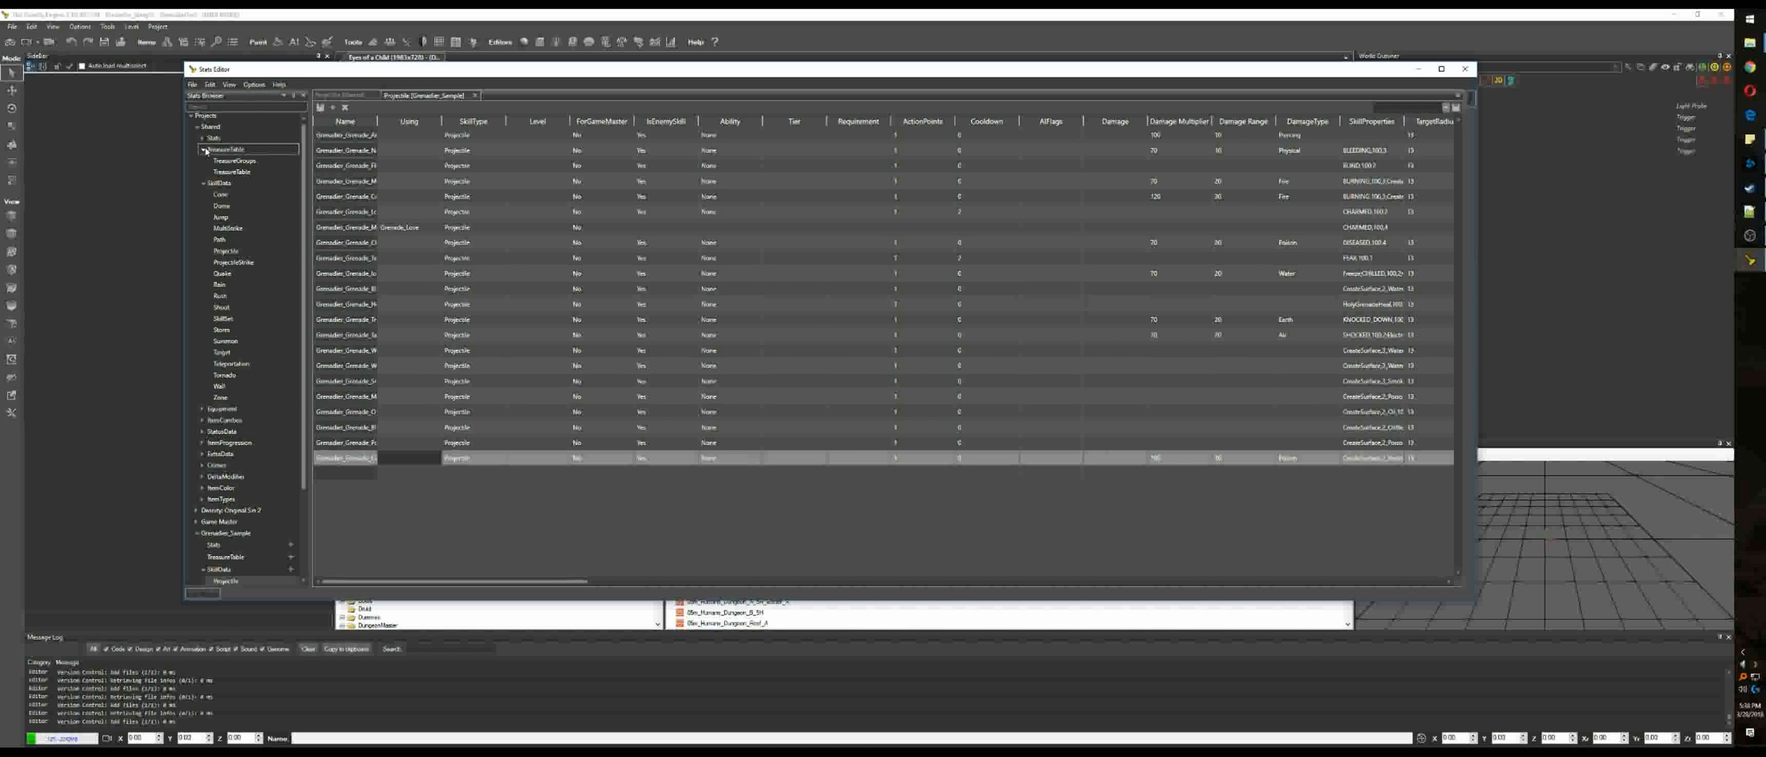
pyautogui.click(202, 138)
pyautogui.doubleClick(222, 172)
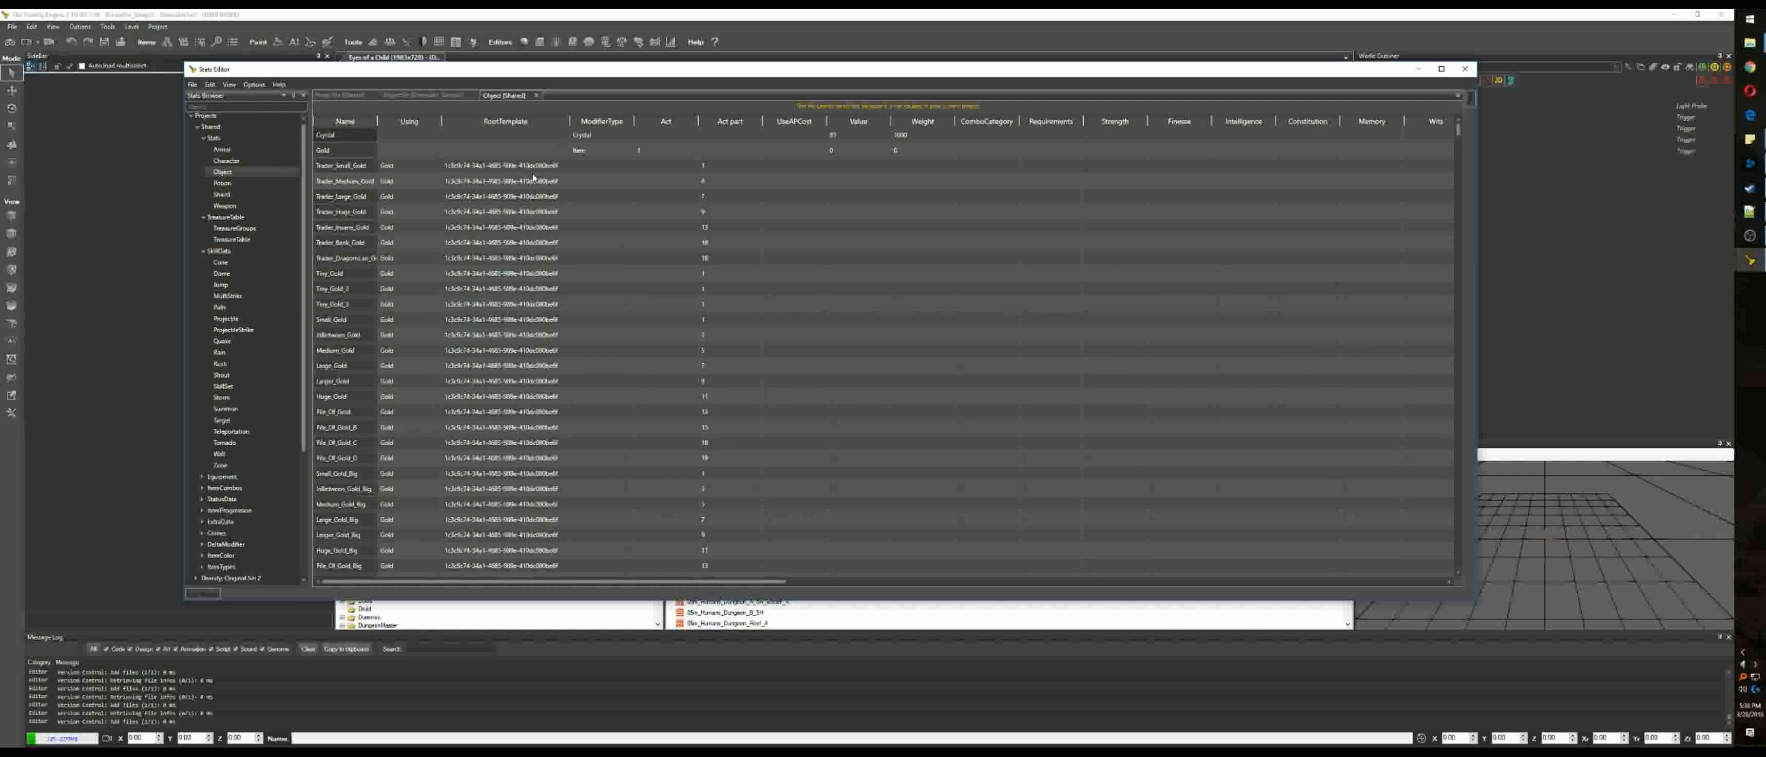
# Step: Search the shared Object stats for the skillbook entries
pyautogui.hotkey('ctrl', 'f')
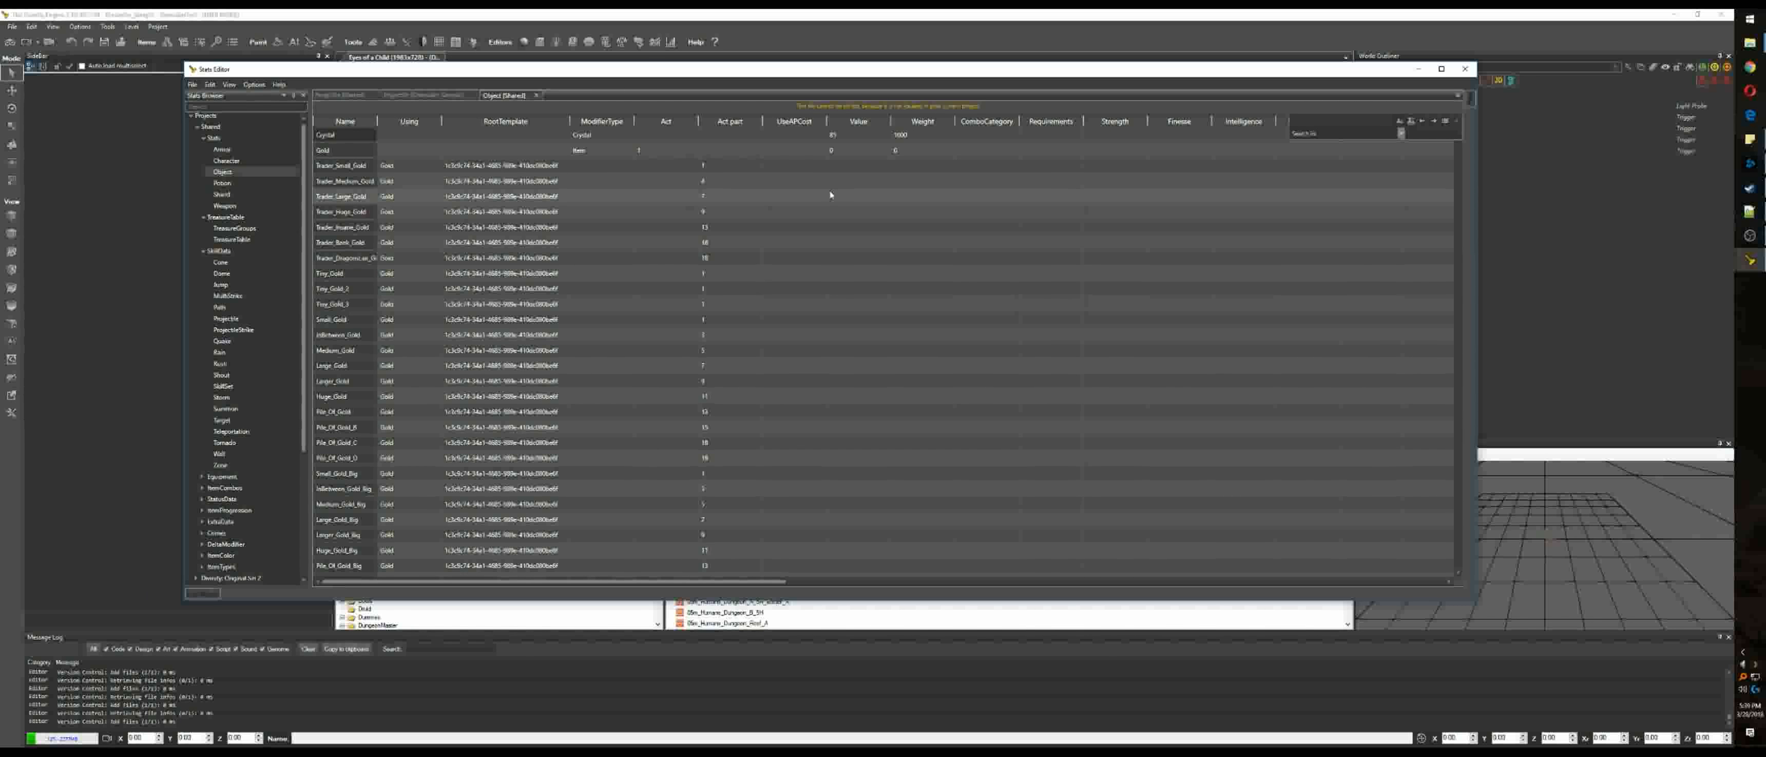
pyautogui.write('book')
pyautogui.press('Return')
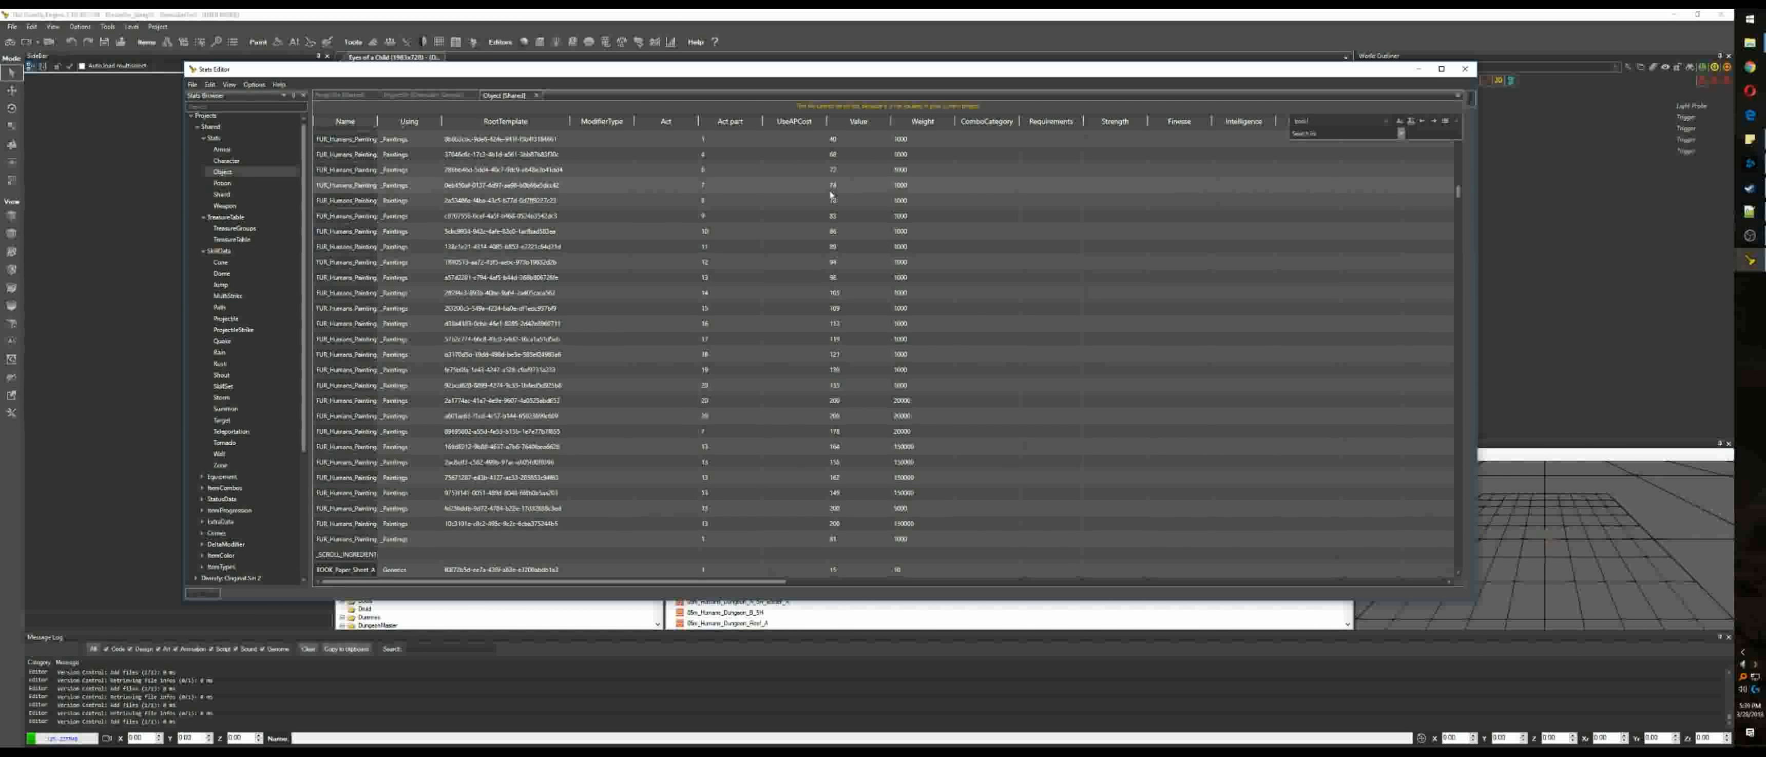
pyautogui.press('Return')
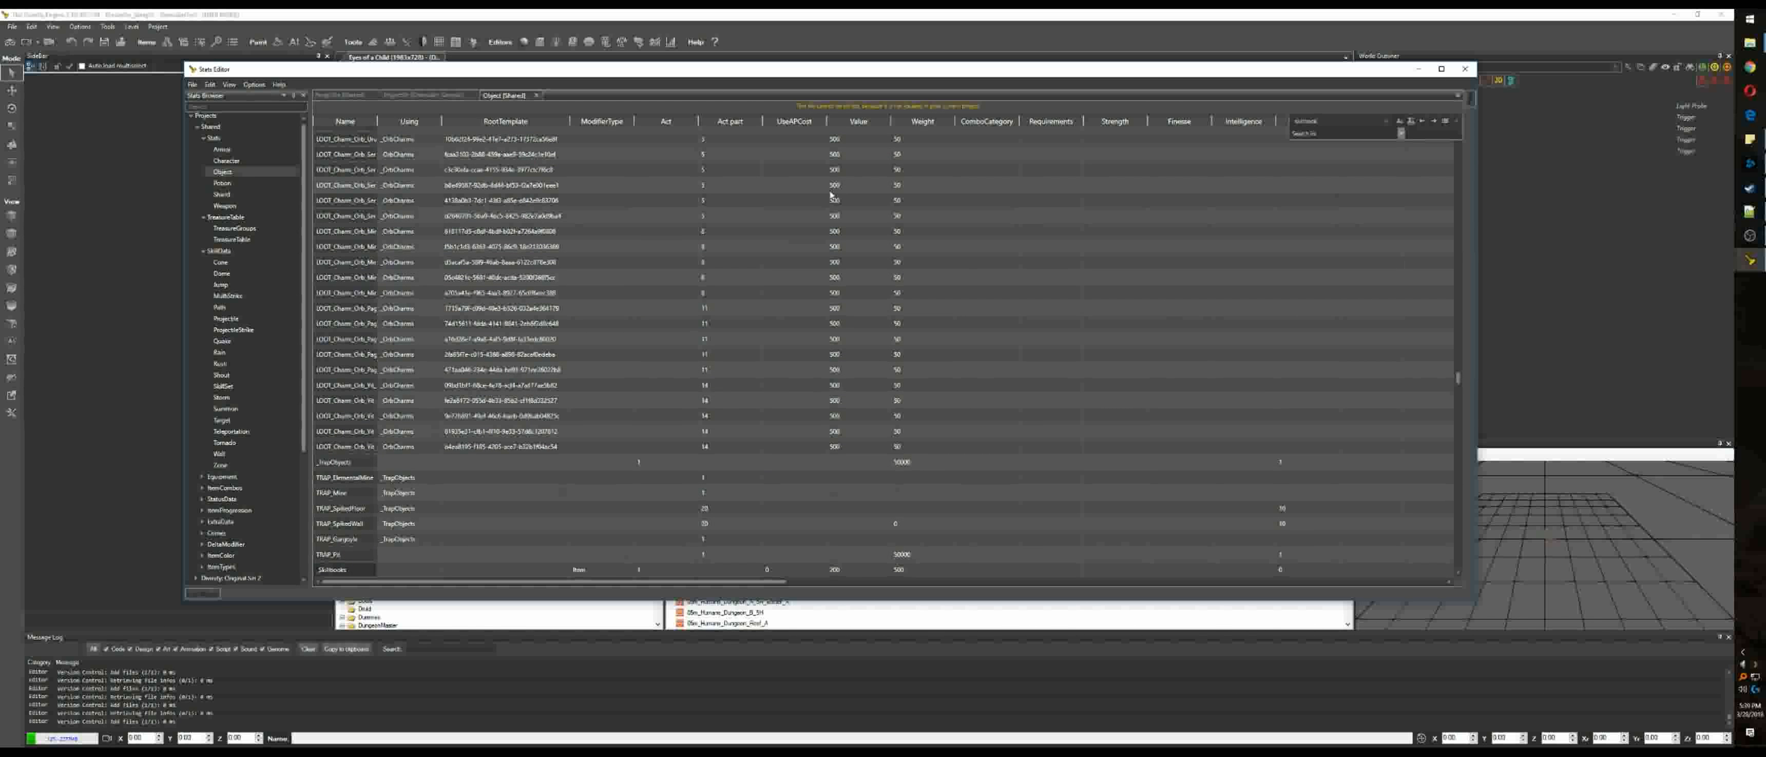
pyautogui.press('Return')
pyautogui.scroll(-10, 831, 195)
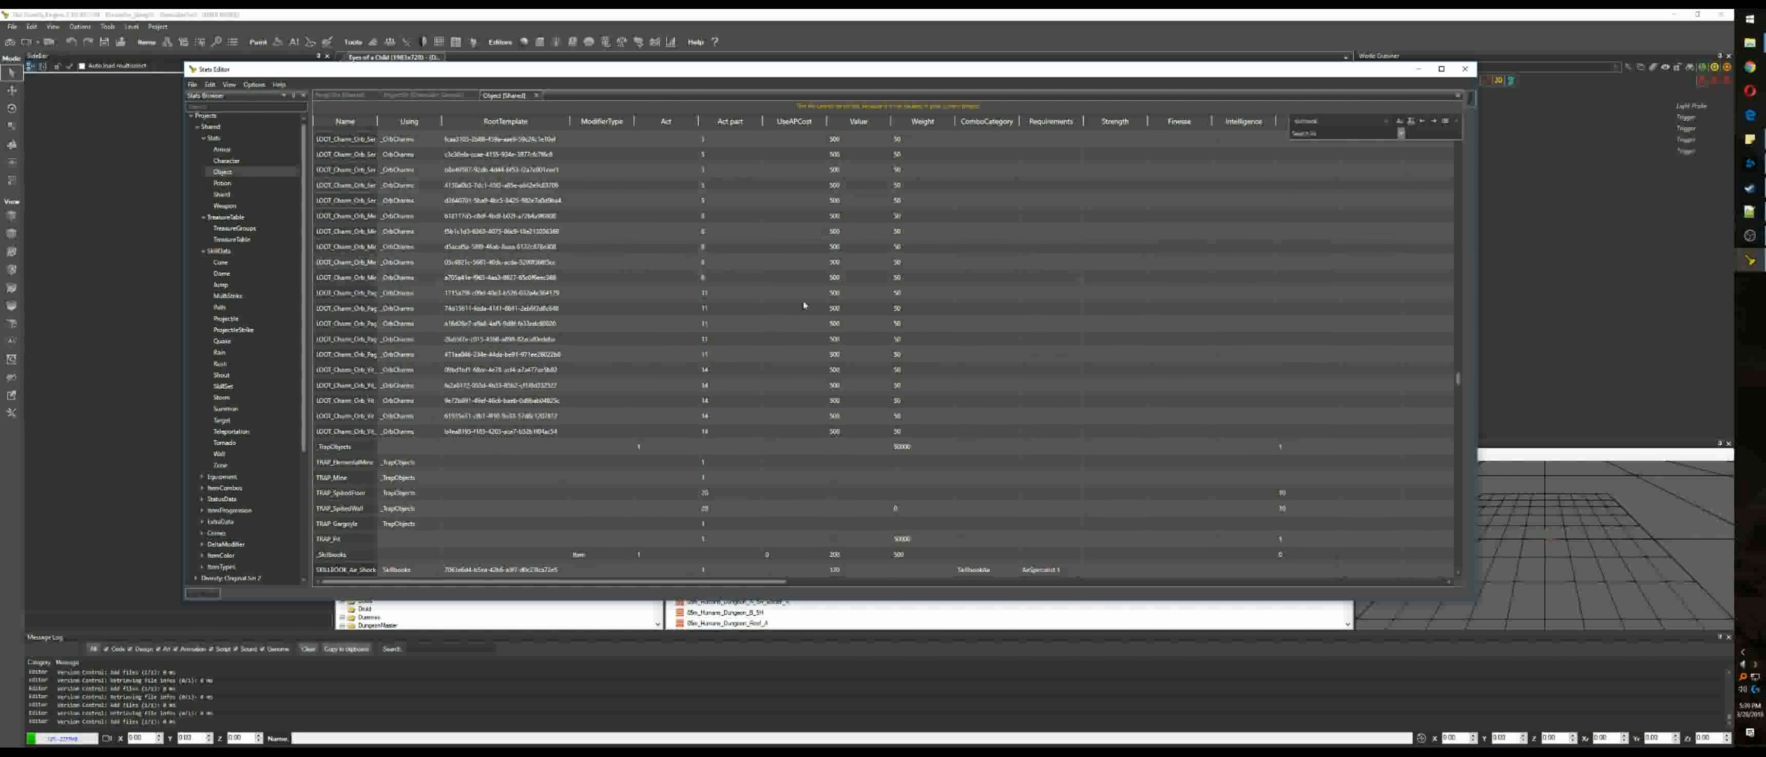
pyautogui.scroll(-10, 498, 277)
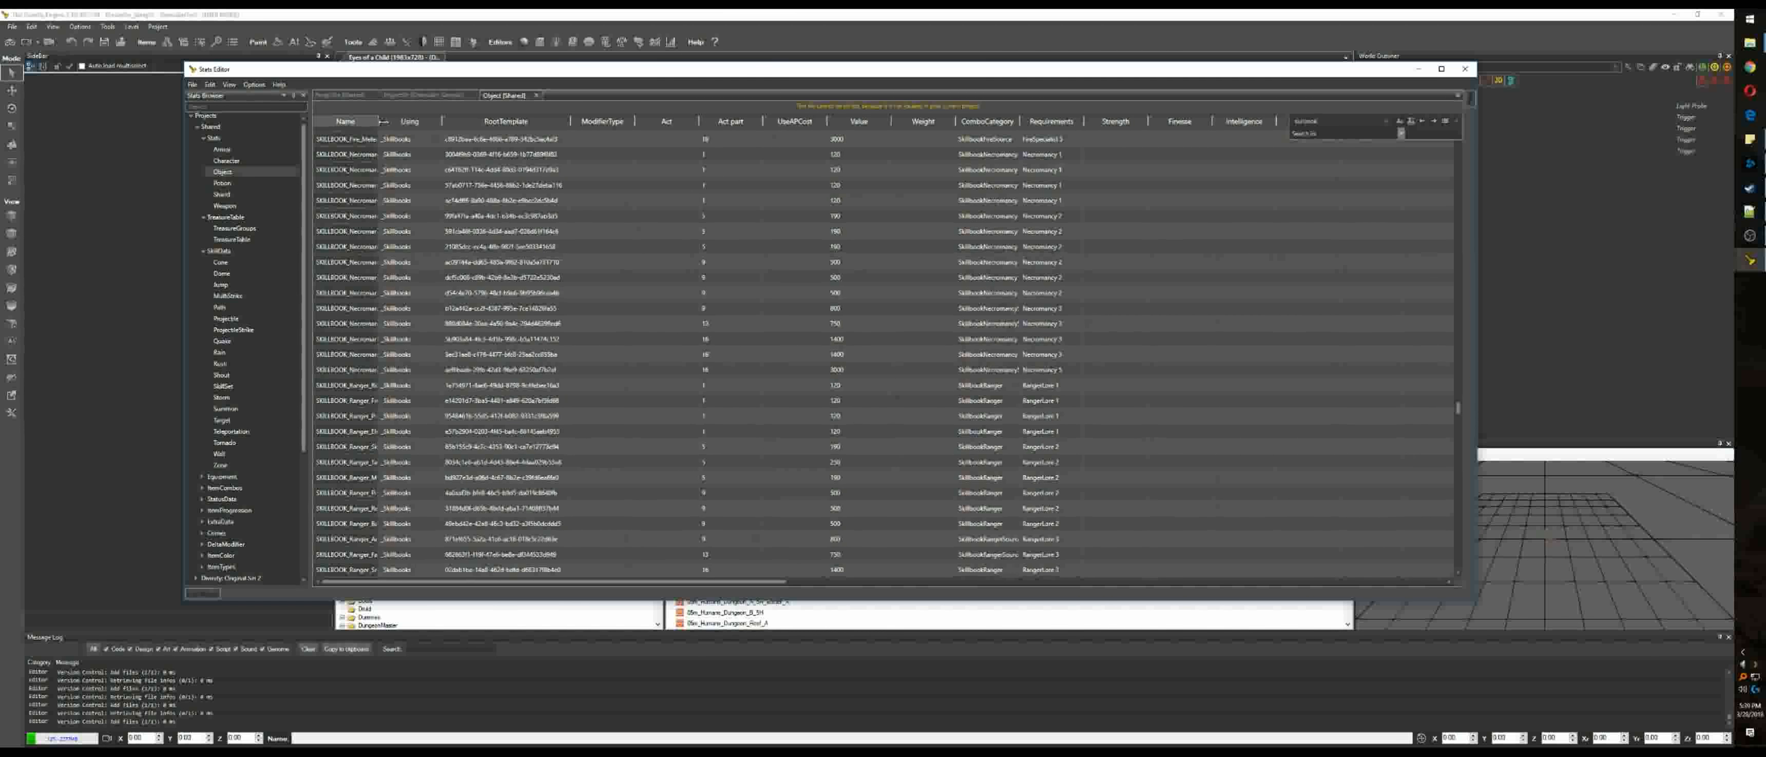
# Step: Widen the Name column and copy the Ranger Ricochet, FirstAid and PinDown skillbook entries
pyautogui.moveTo(379, 122); pyautogui.dragTo(422, 121)
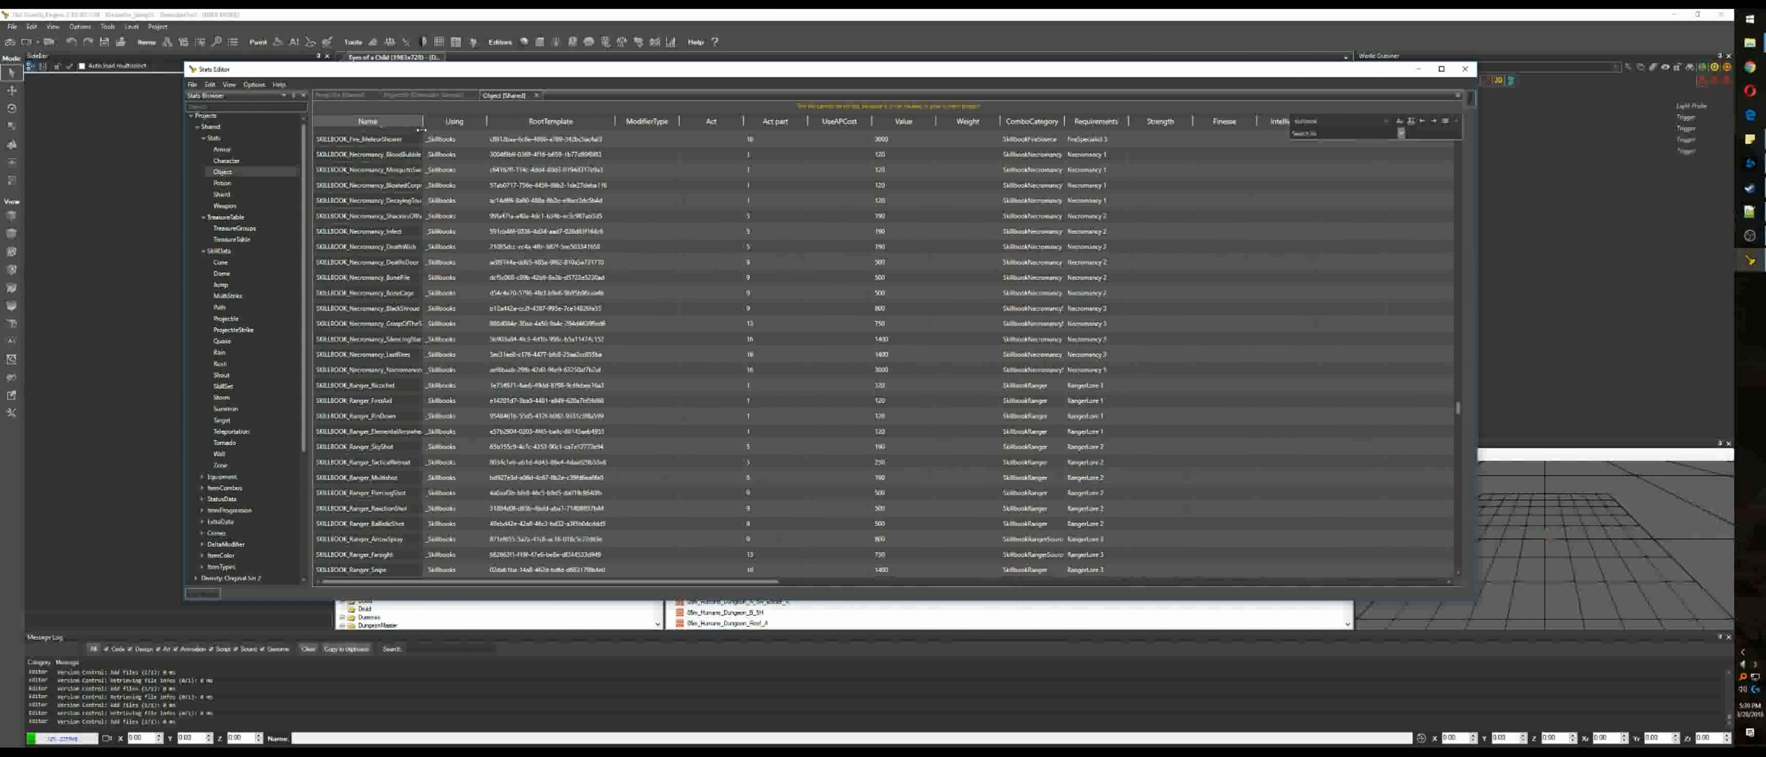
pyautogui.click(1456, 121)
pyautogui.scroll(9, 469, 405)
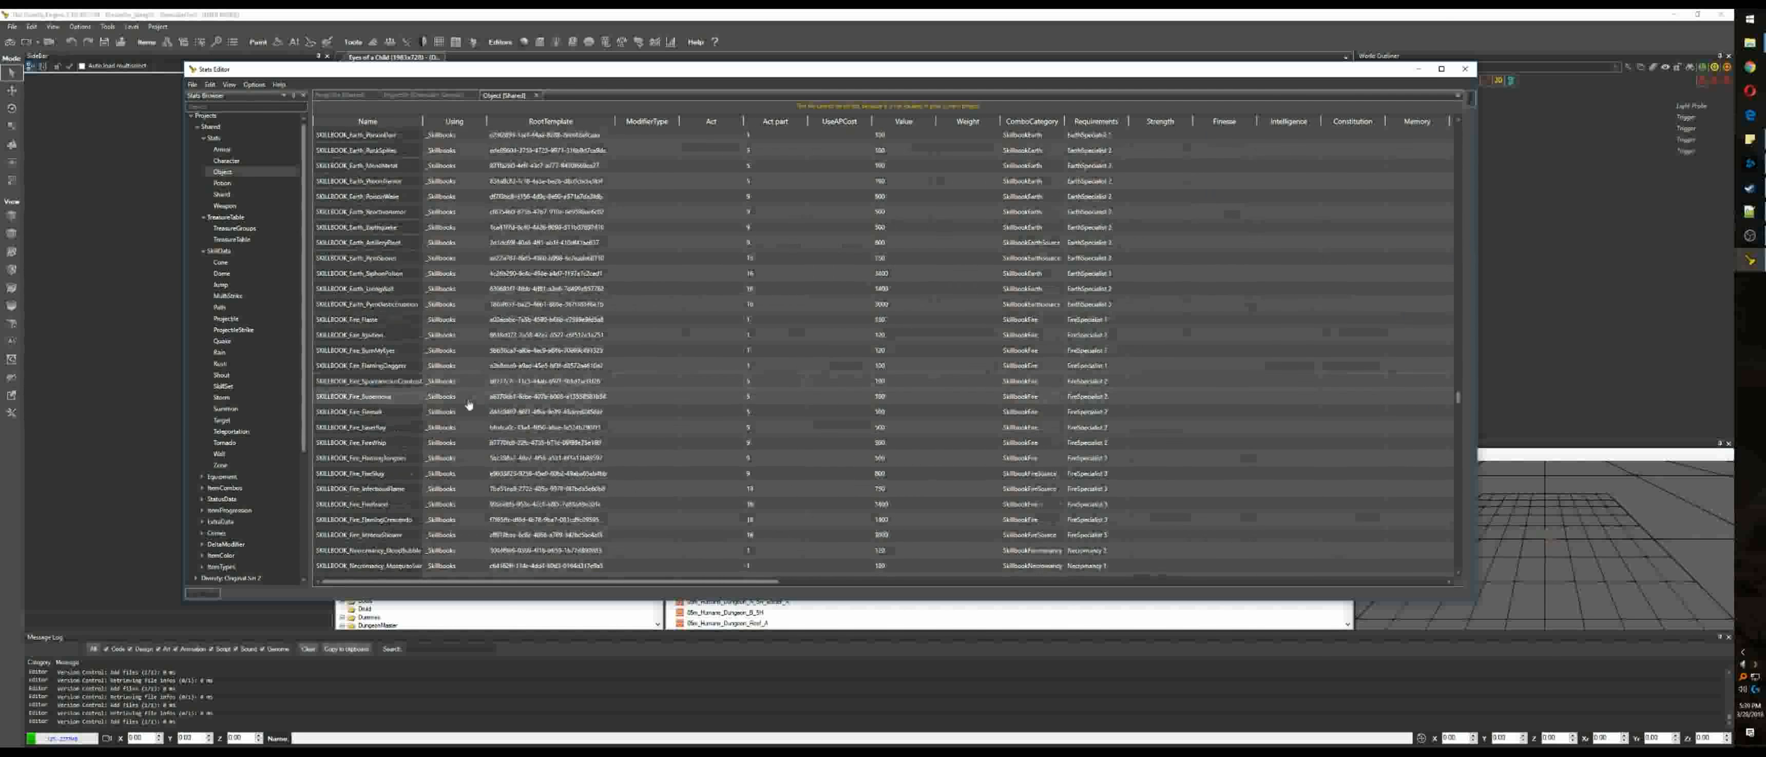
pyautogui.scroll(-8, 445, 411)
pyautogui.click(394, 413)
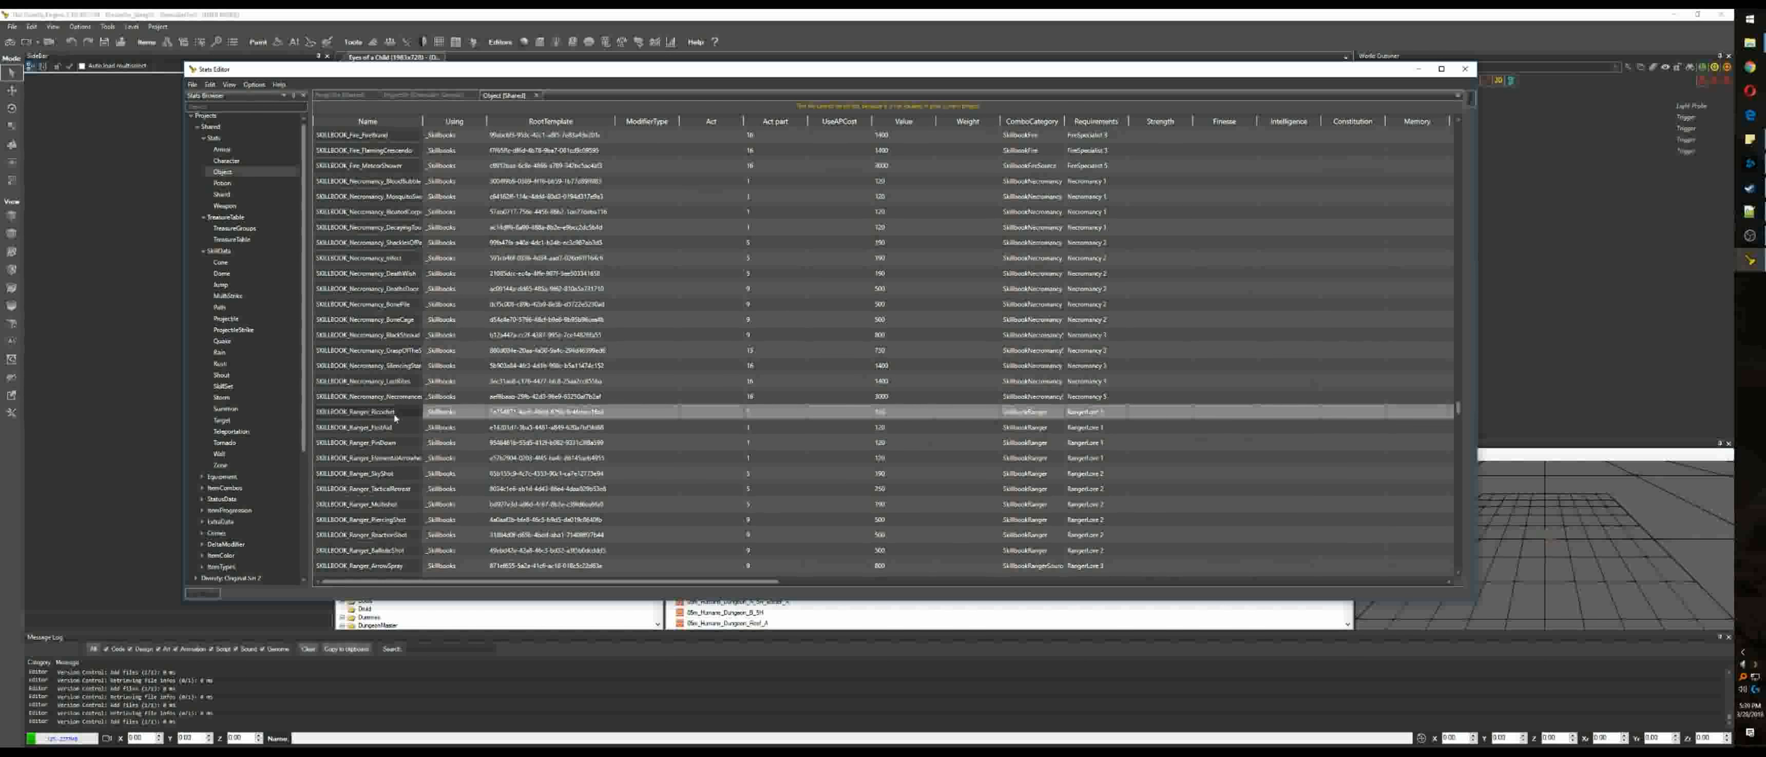
pyautogui.keyDown('shift'); pyautogui.click(396, 444); pyautogui.keyUp('shift')
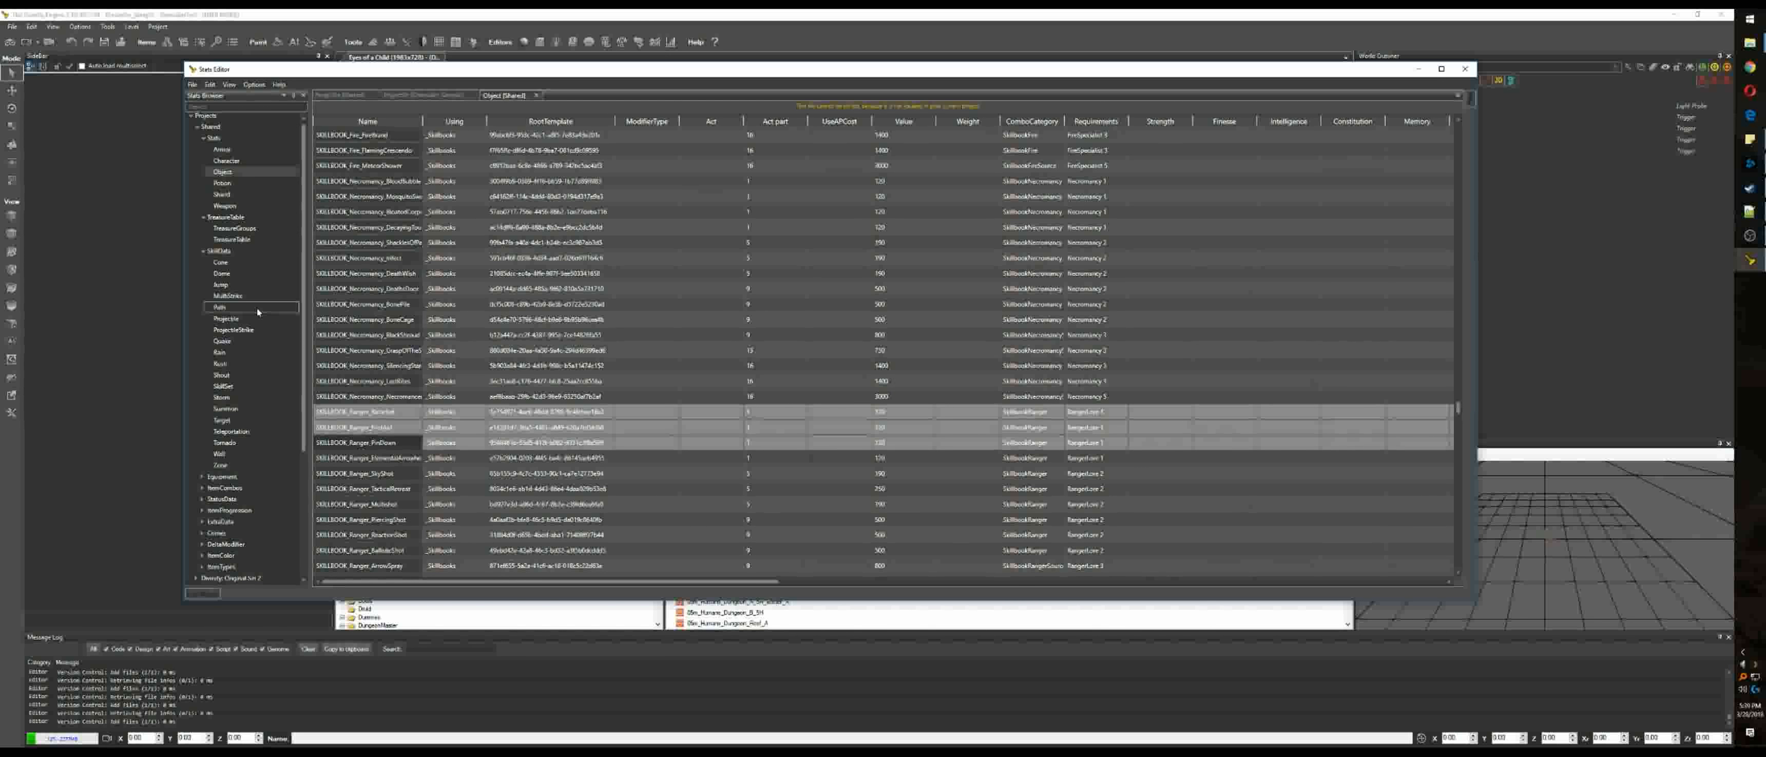
pyautogui.rightClick(400, 418)
pyautogui.click(370, 428)
# Step: Add an Object table to the Grenadier_Sample stats and paste the three copied skillbooks into it
pyautogui.scroll(-6, 254, 456)
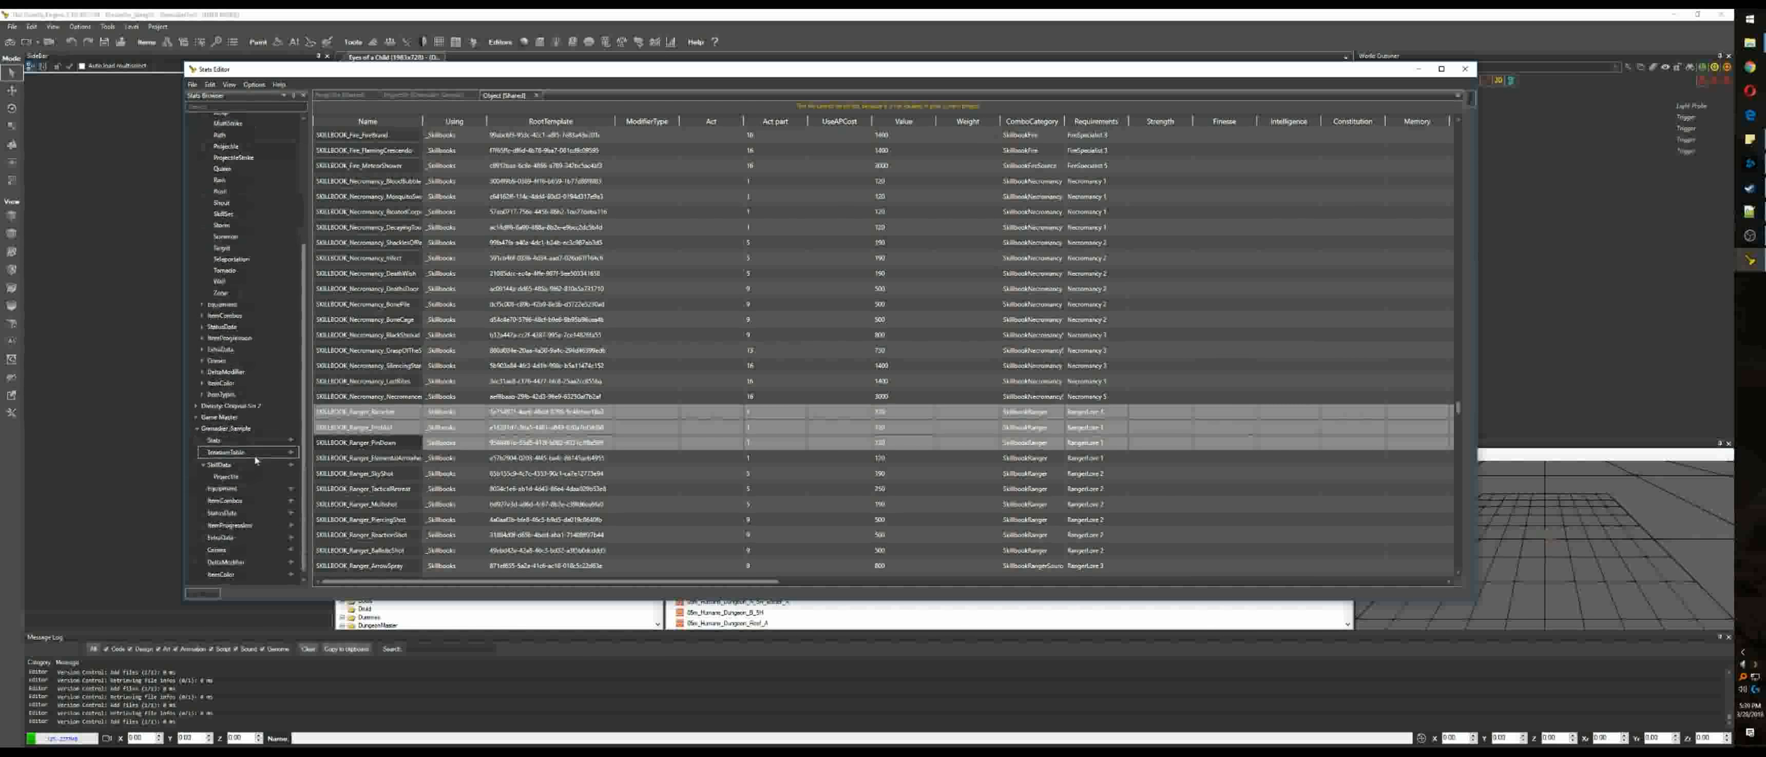
pyautogui.scroll(5, 274, 434)
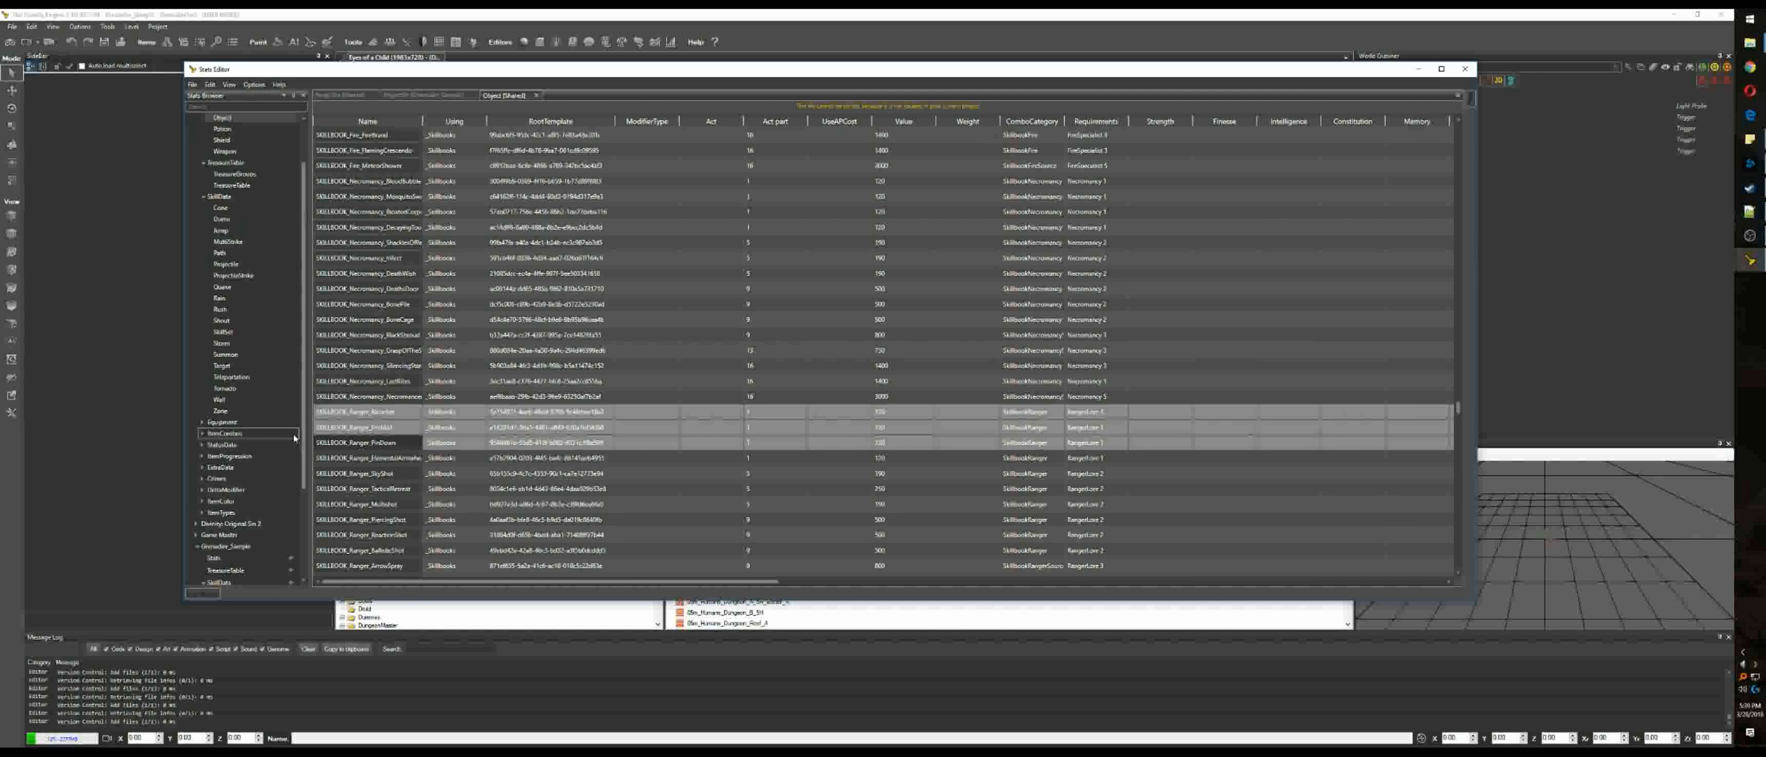
pyautogui.scroll(-4, 264, 499)
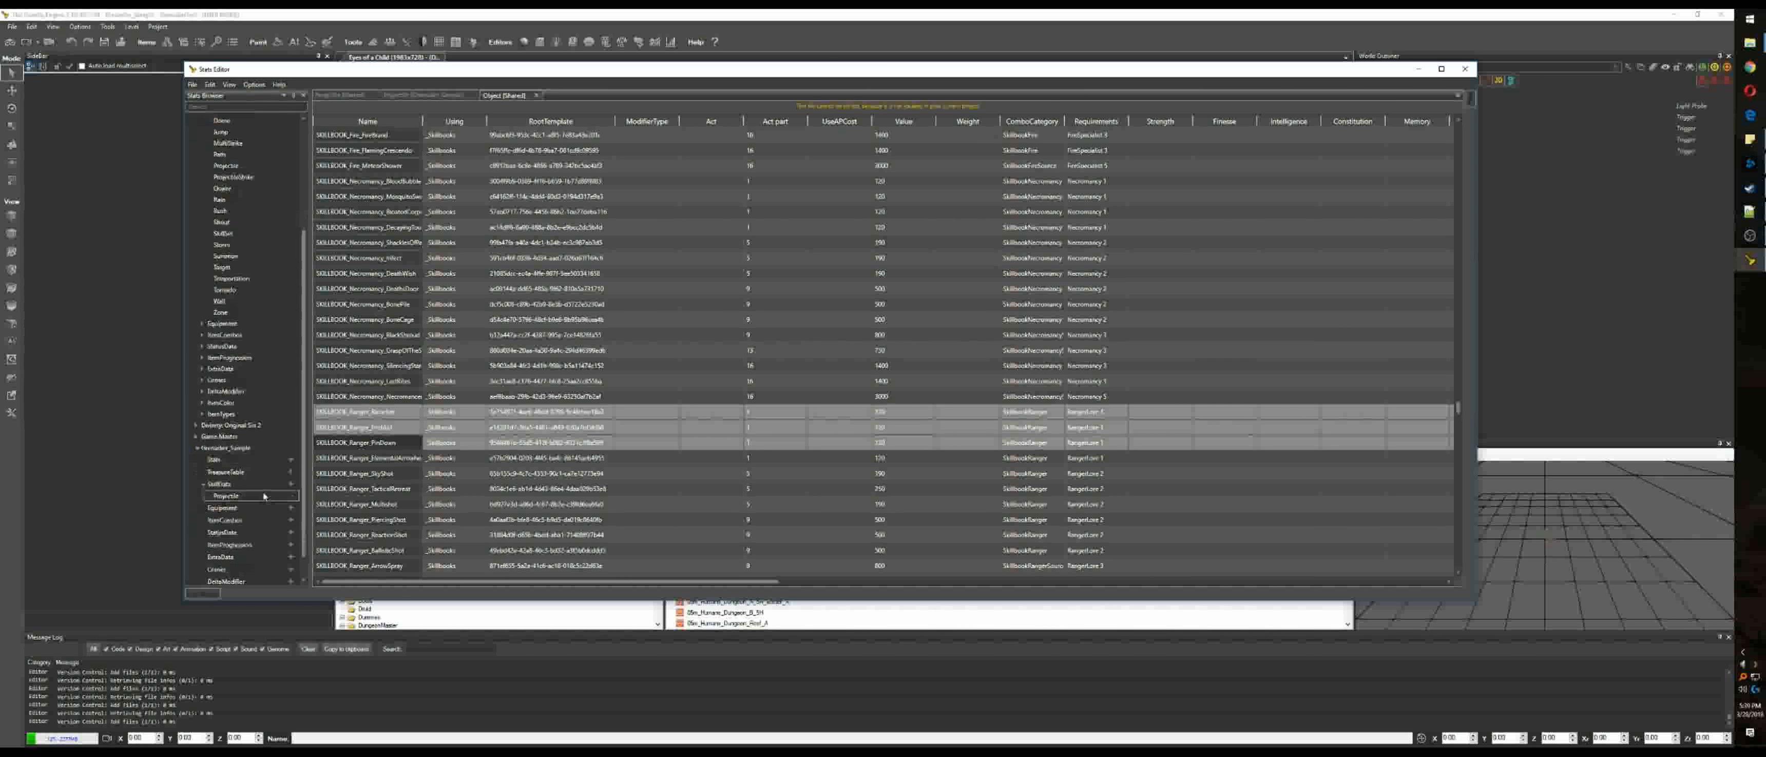
pyautogui.click(290, 460)
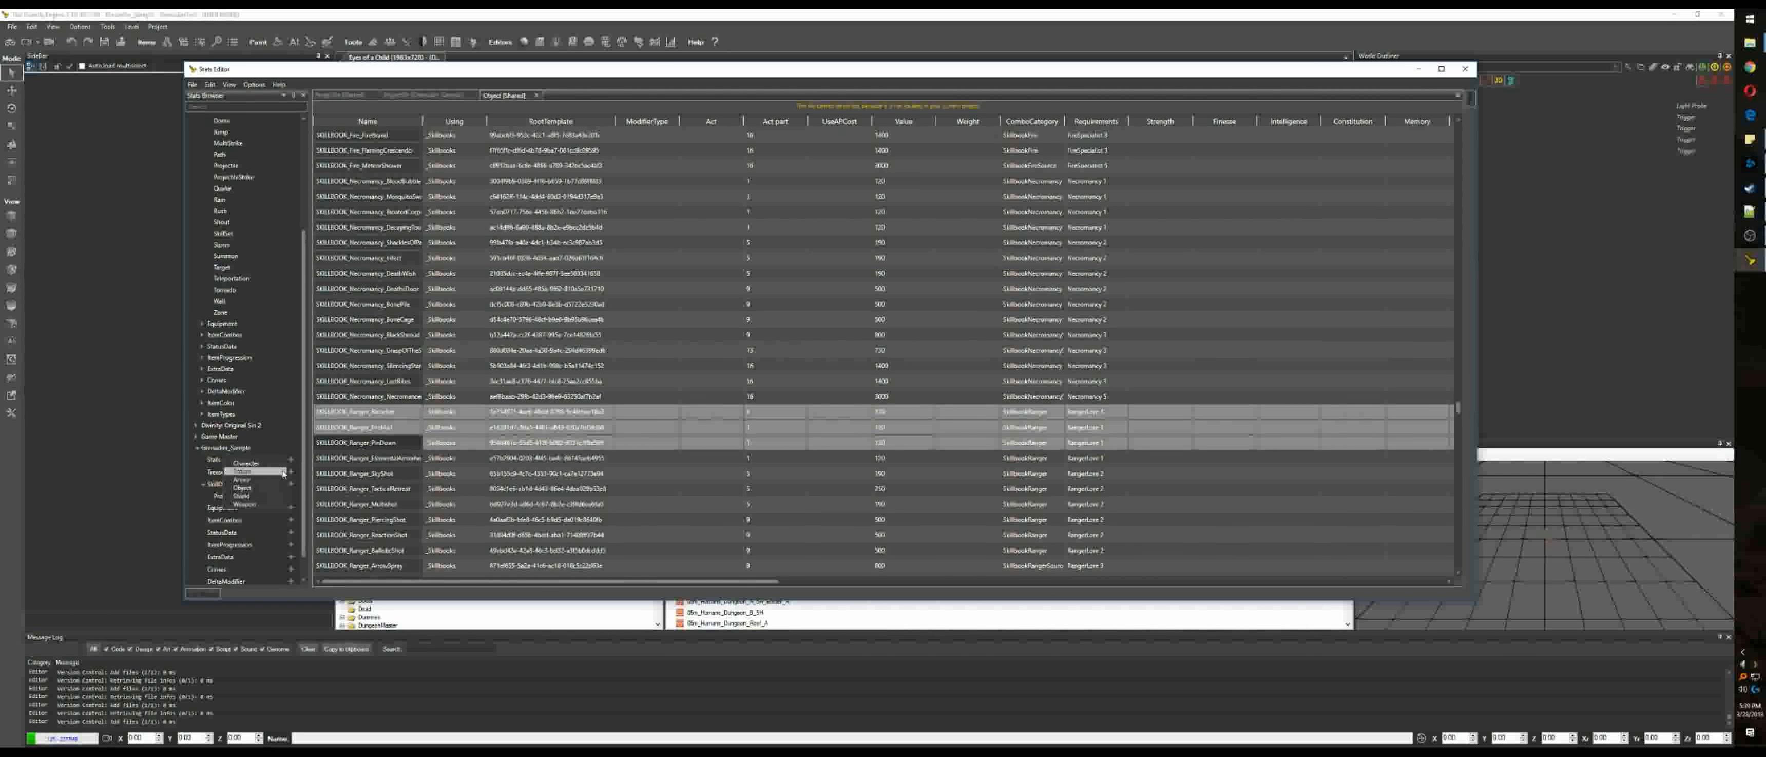
pyautogui.click(202, 459)
pyautogui.doubleClick(222, 472)
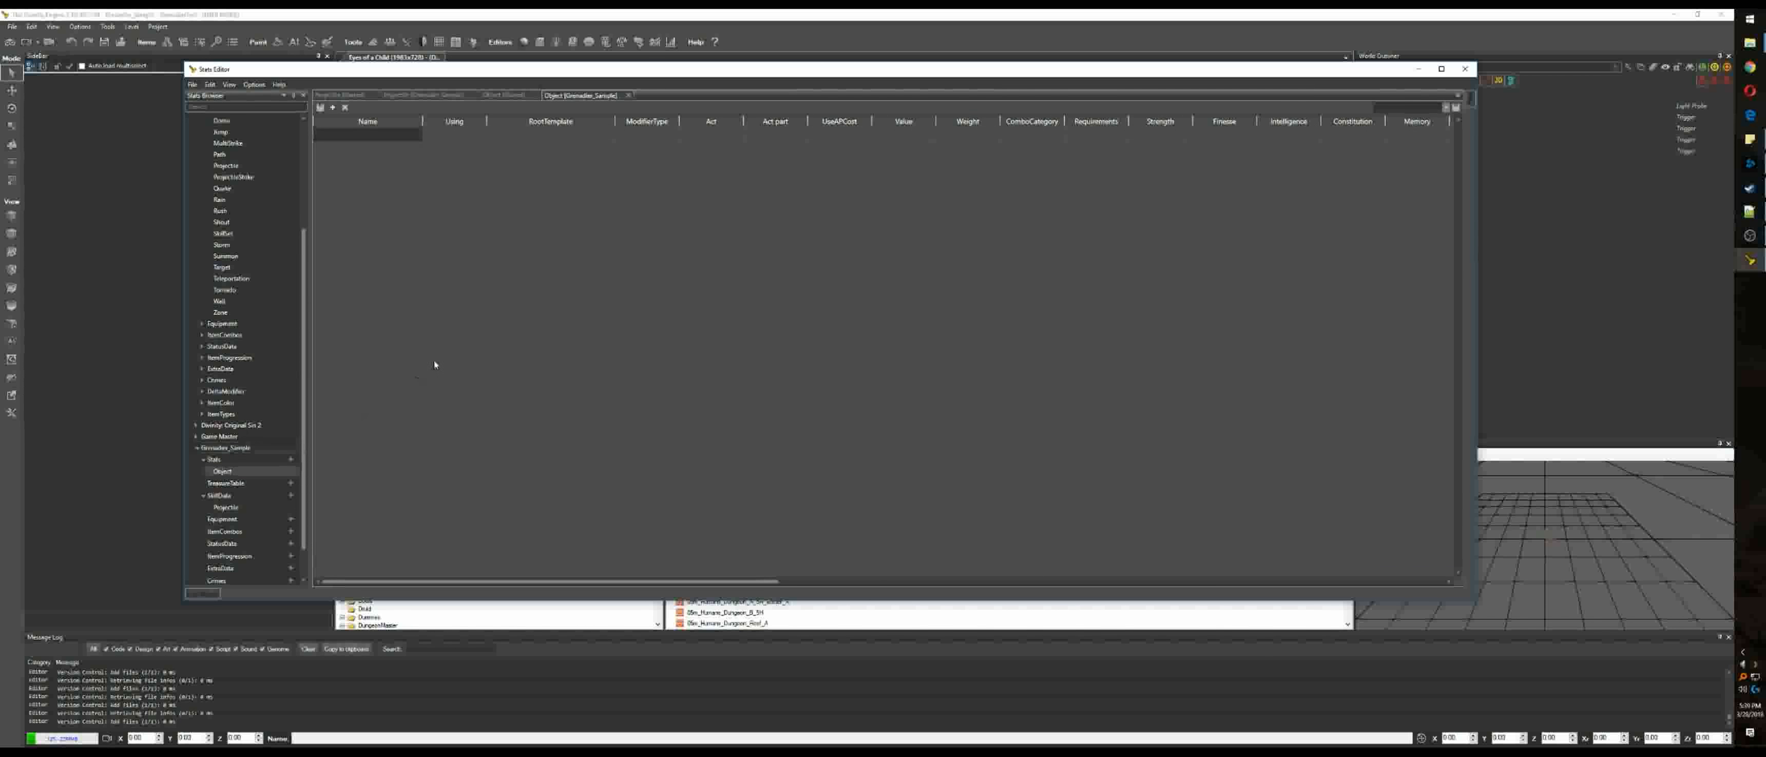
pyautogui.rightClick(392, 133)
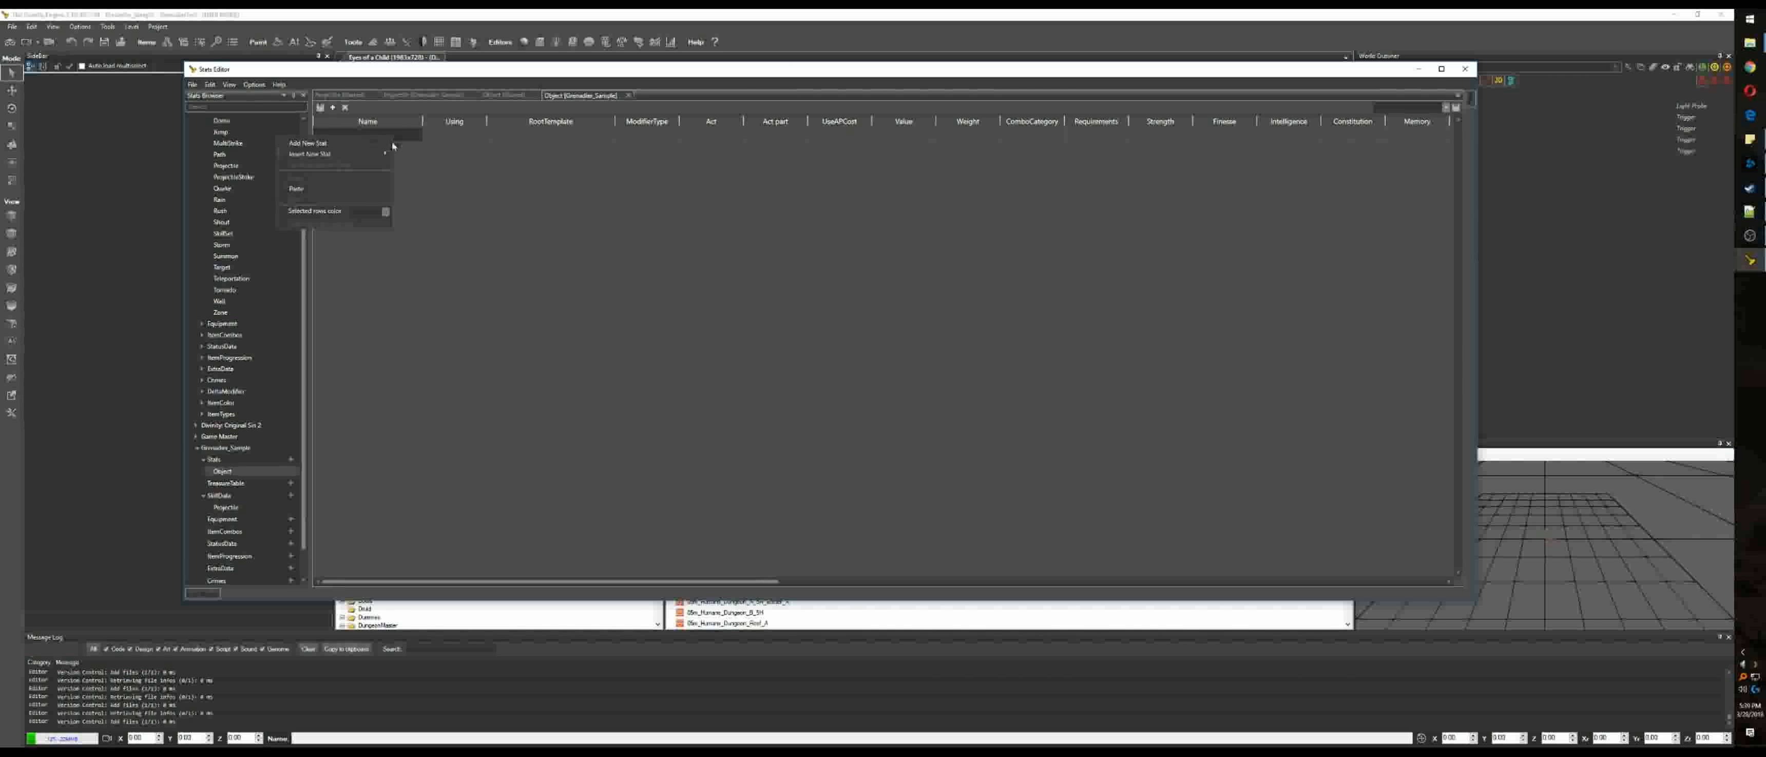
pyautogui.click(322, 188)
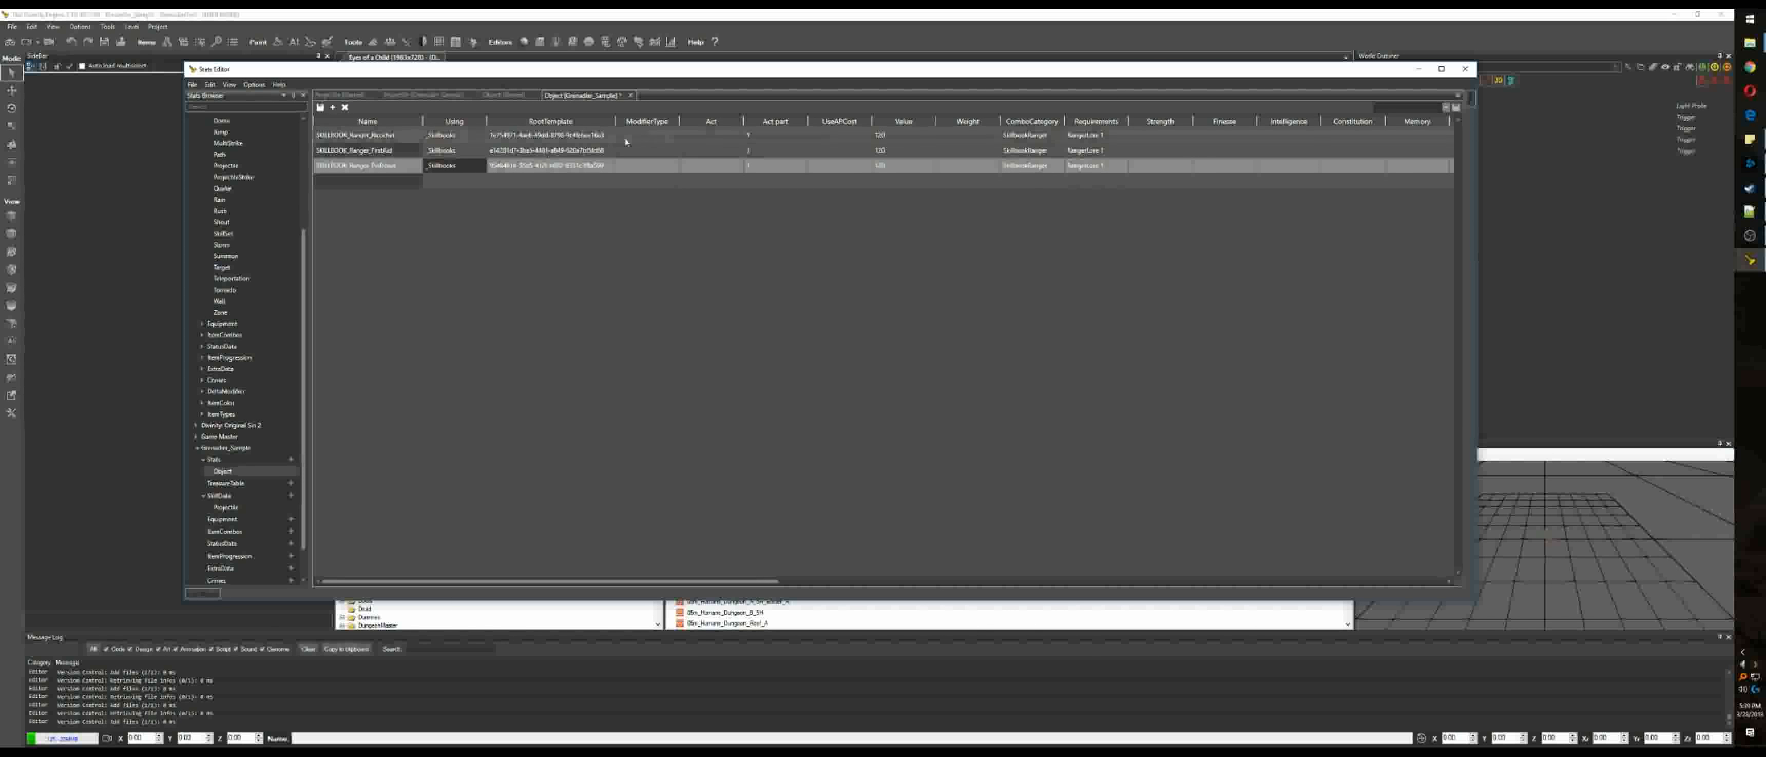
# Step: Clear the Requirements value of the copied Ranger Ricochet skillbook
pyautogui.click(1079, 135)
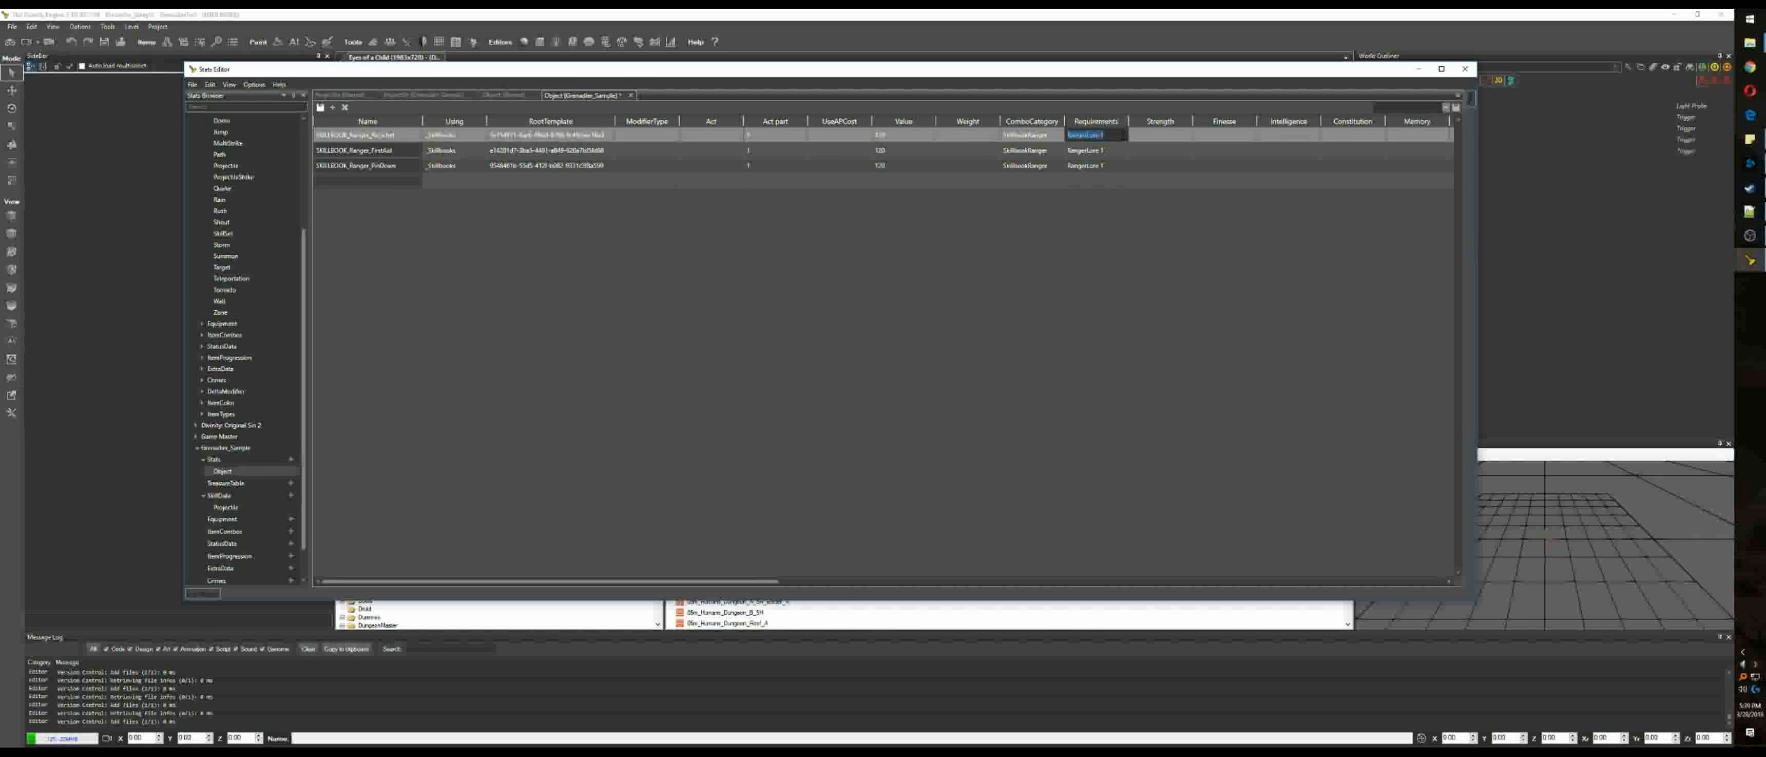
pyautogui.press('Delete')
pyautogui.click(1108, 182)
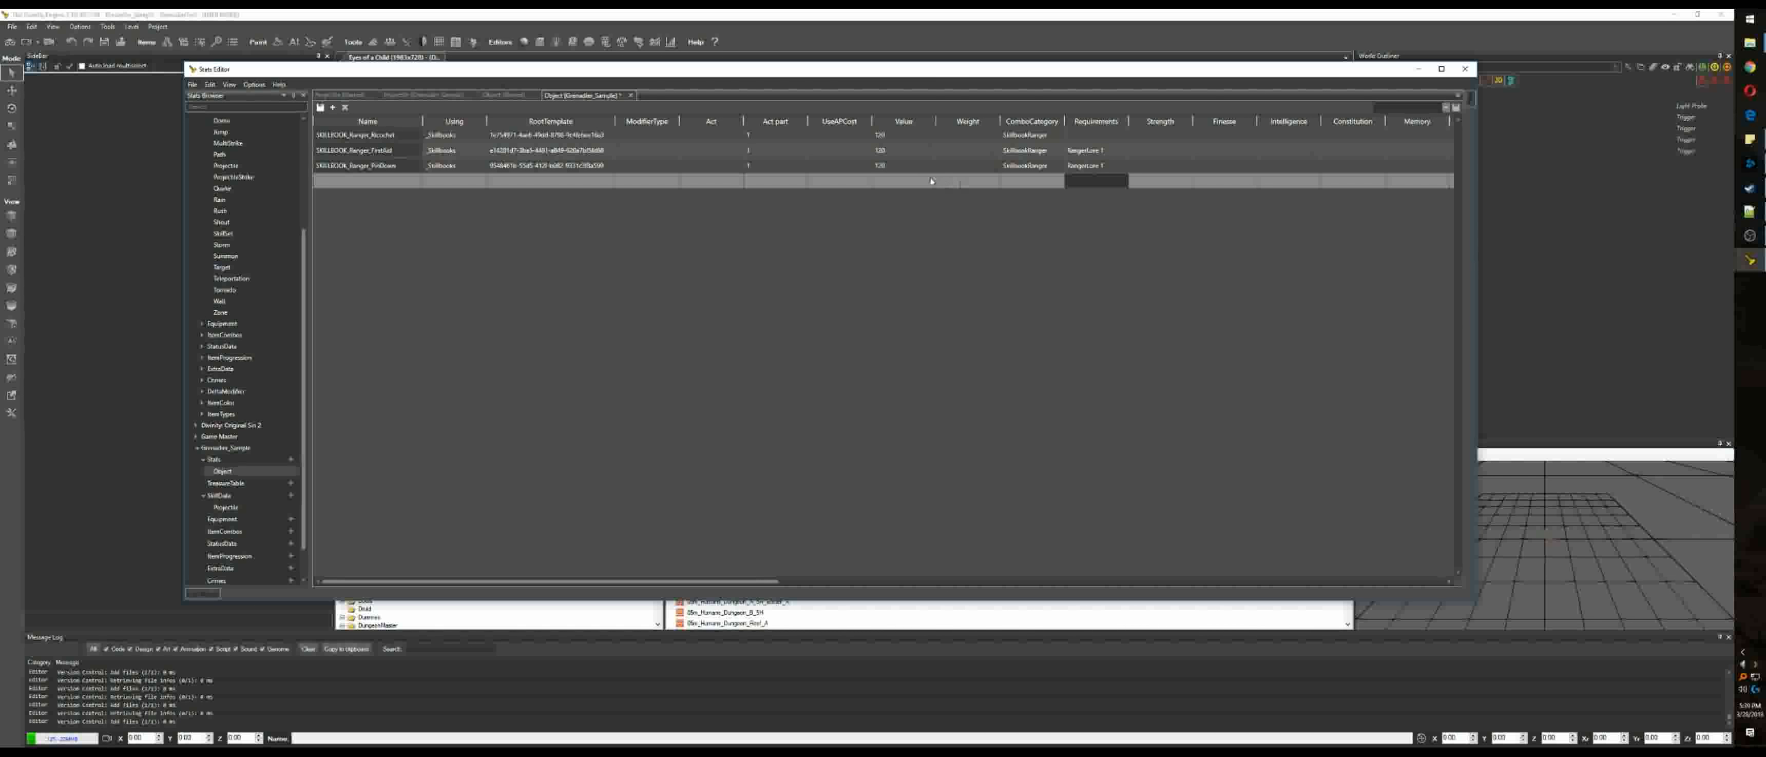
# Step: Rename the Ricochet skillbook as SKILLBOOK_Grenadier_Nailbomb and the FirstAid skillbook as SKILLBOOK_Grenadier_Molotov
pyautogui.click(397, 135)
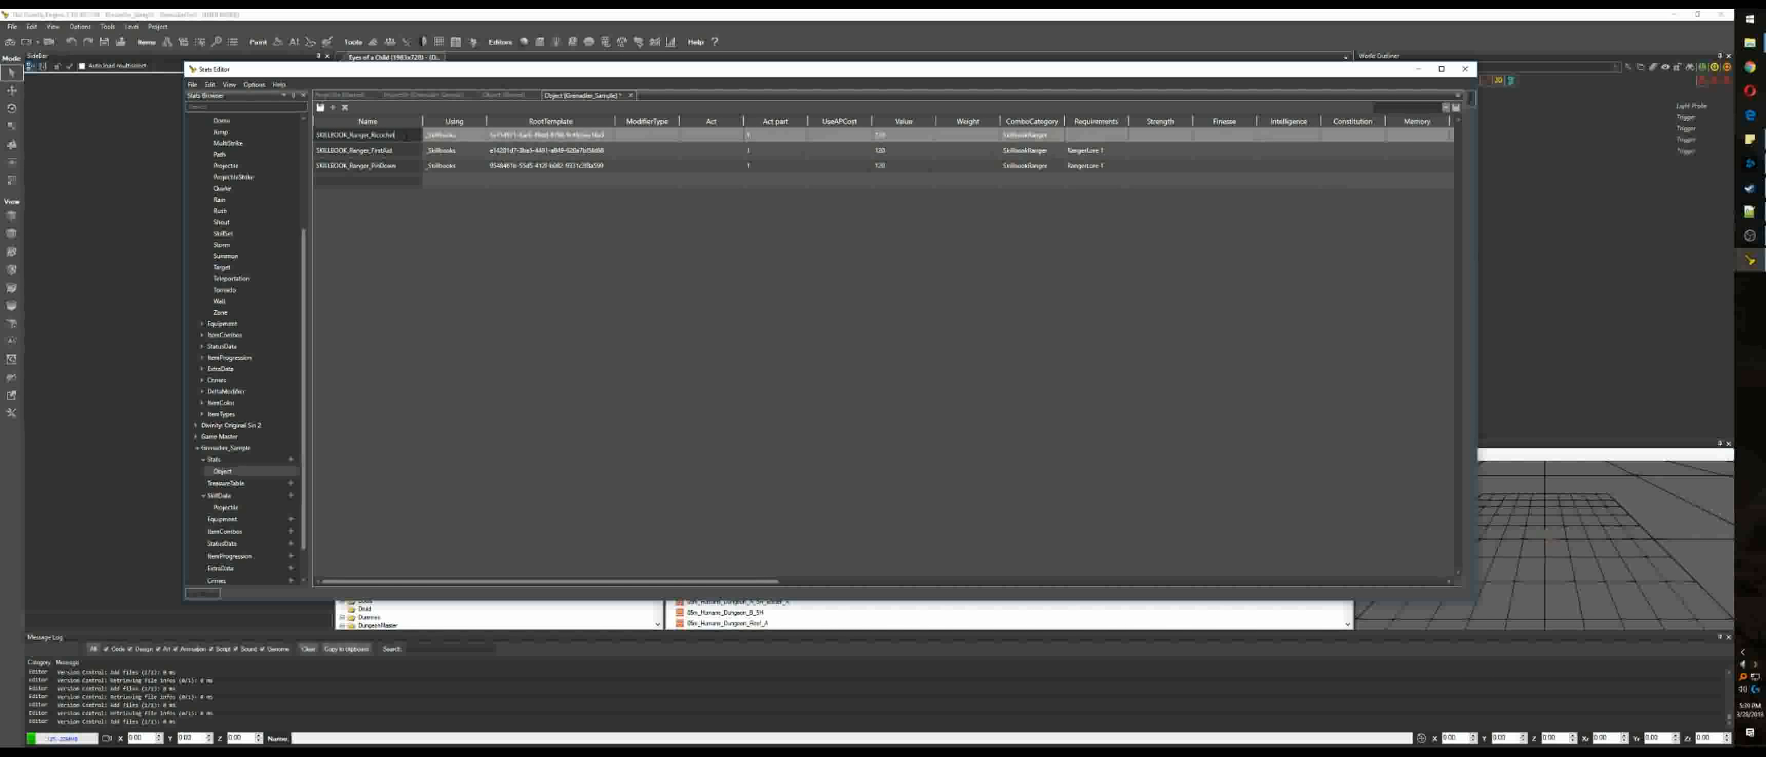
pyautogui.moveTo(406, 137); pyautogui.dragTo(351, 137)
pyautogui.write('Grenadi')
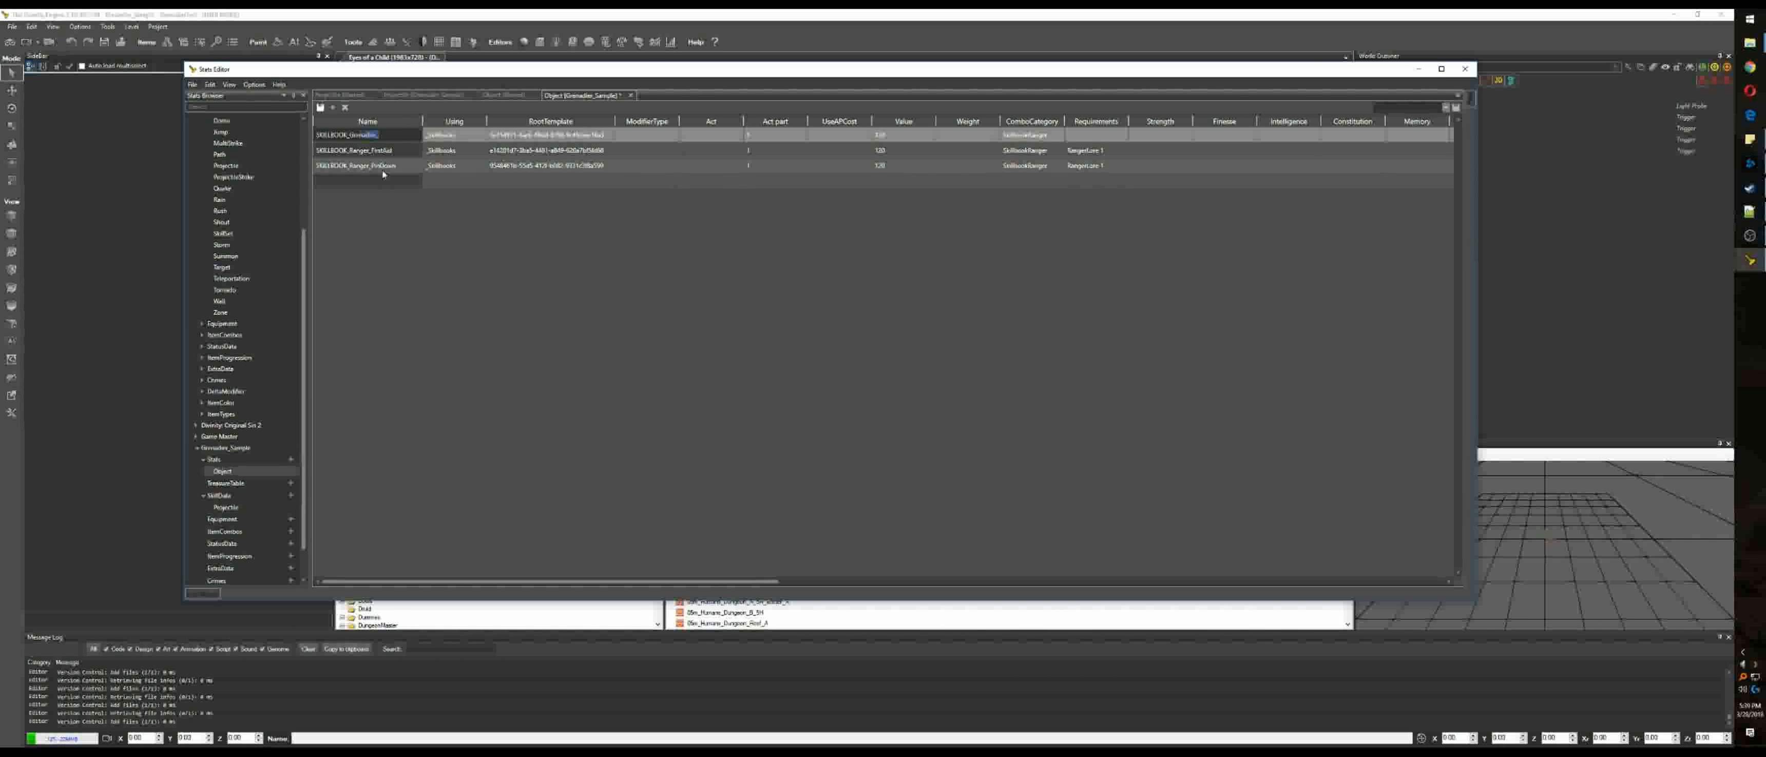
pyautogui.press('Right')
pyautogui.doubleClick(409, 151)
pyautogui.moveTo(399, 151); pyautogui.dragTo(350, 151)
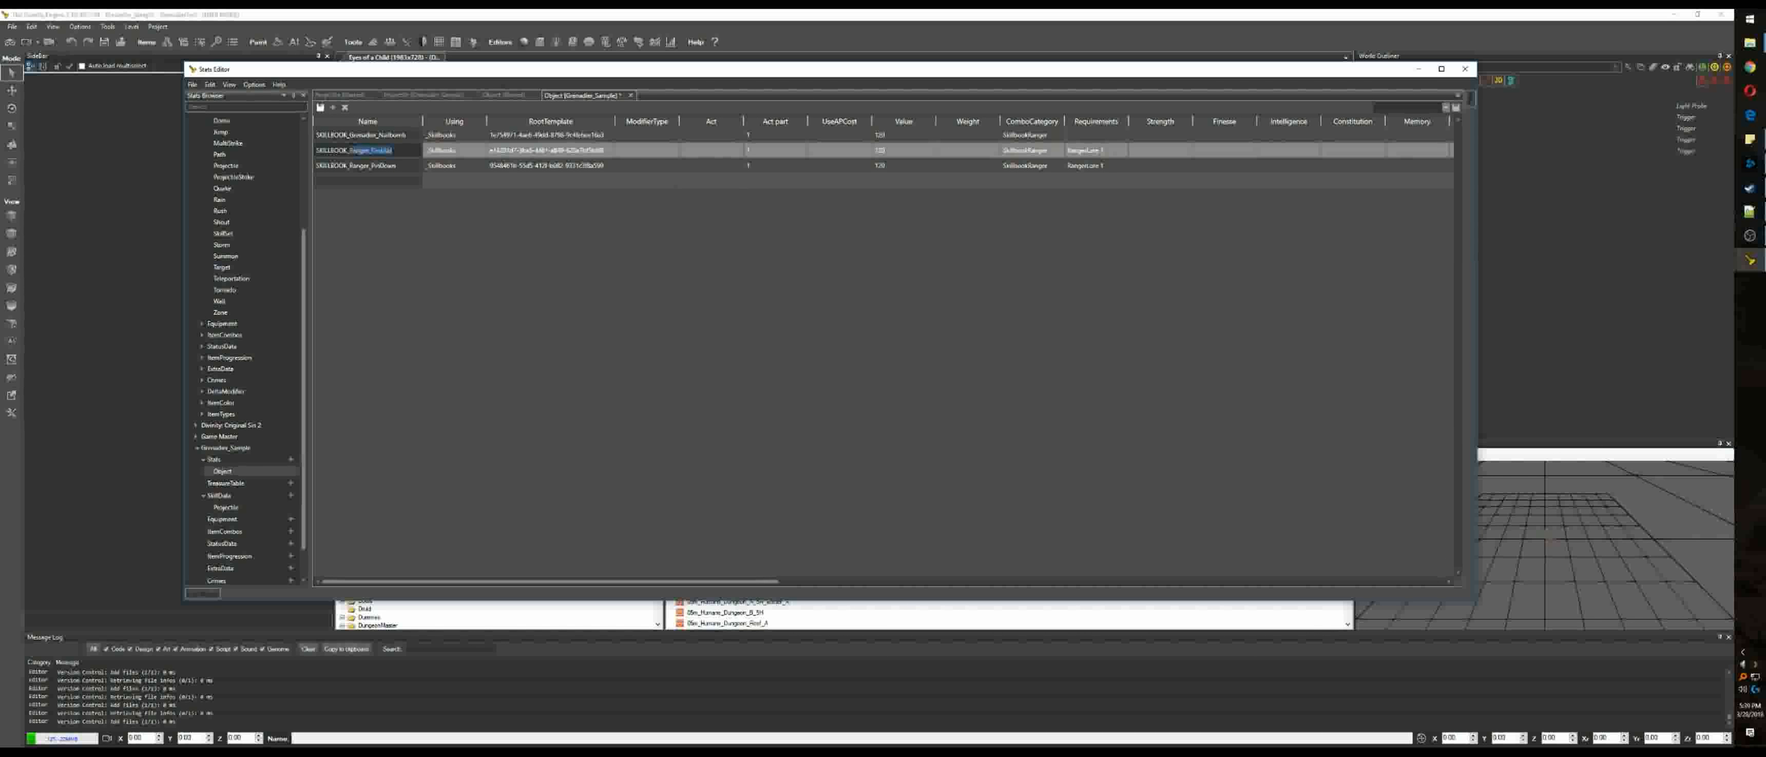
pyautogui.write('Grenadier_')
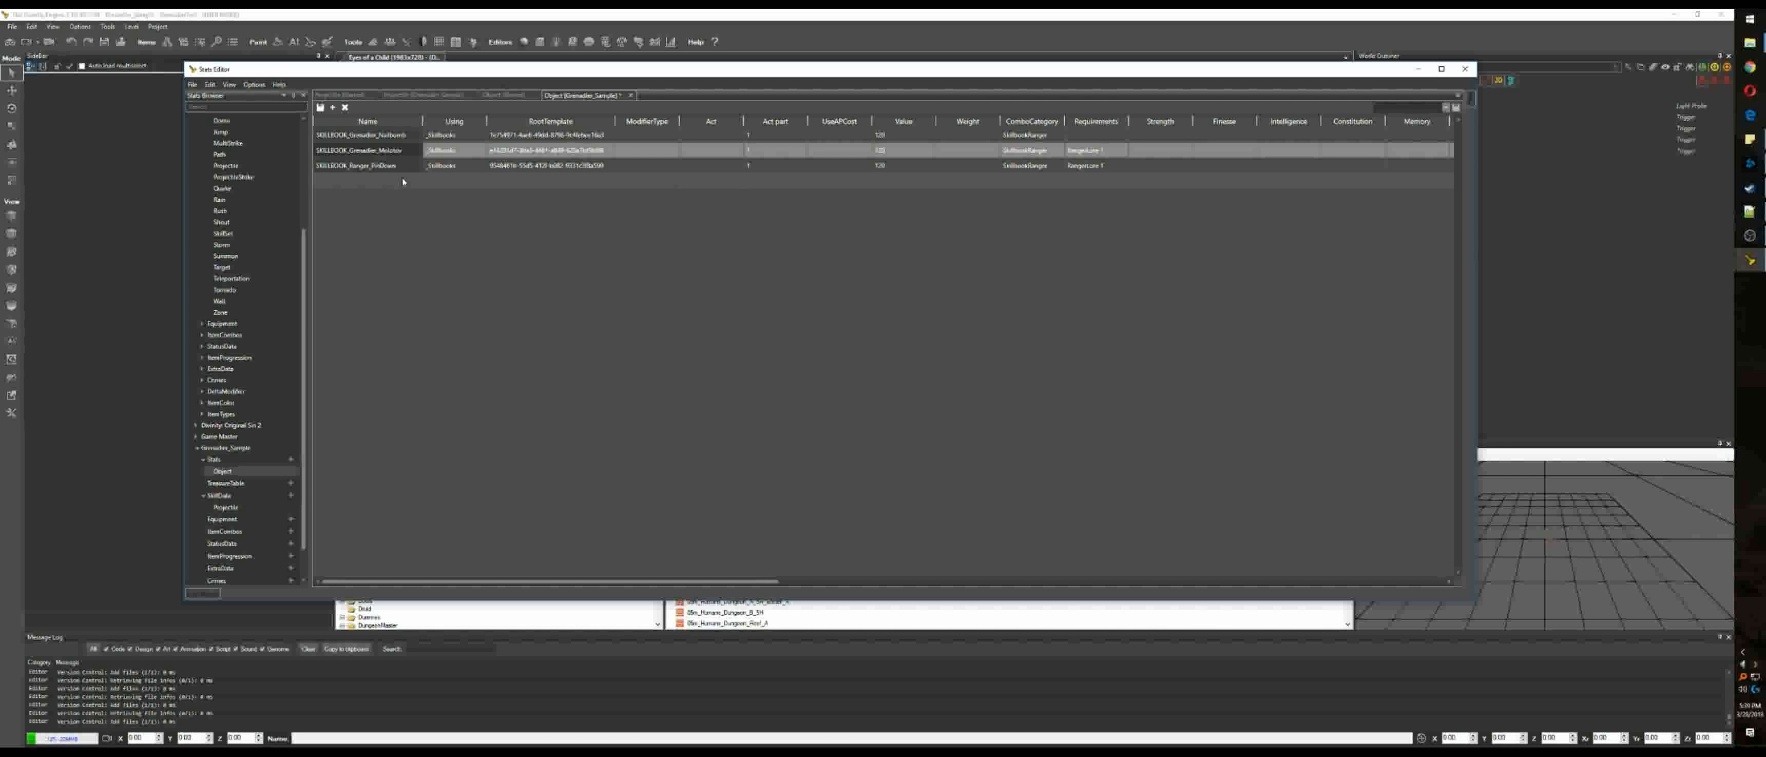
# Step: Close the shared Object table and review the full grenade skill names in the Grenadier_Sample Projectile table
pyautogui.click(374, 95)
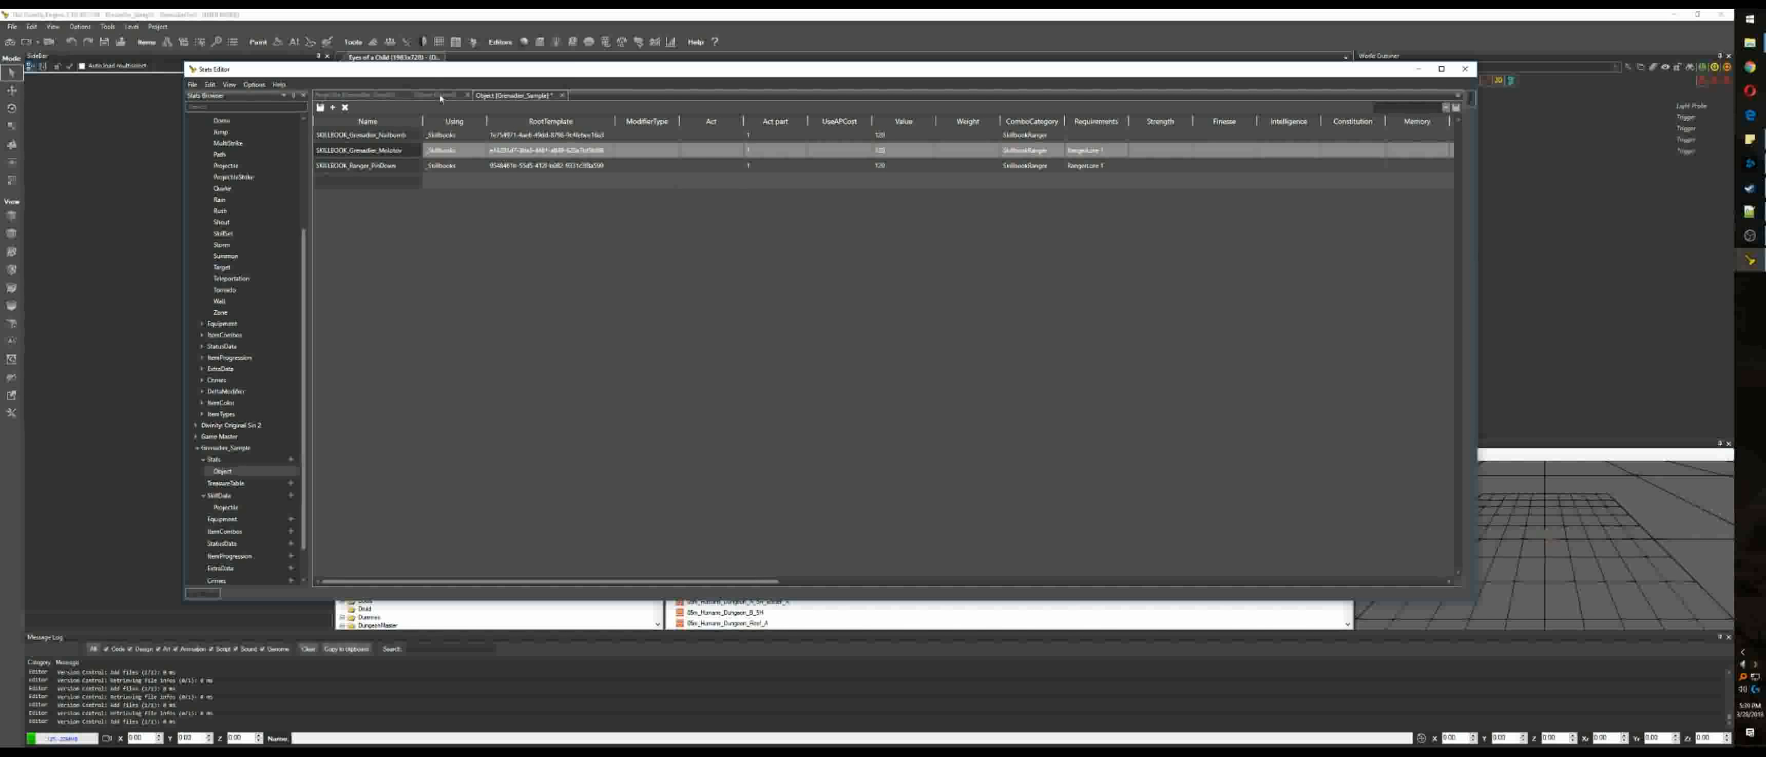
pyautogui.click(466, 96)
pyautogui.doubleClick(378, 120)
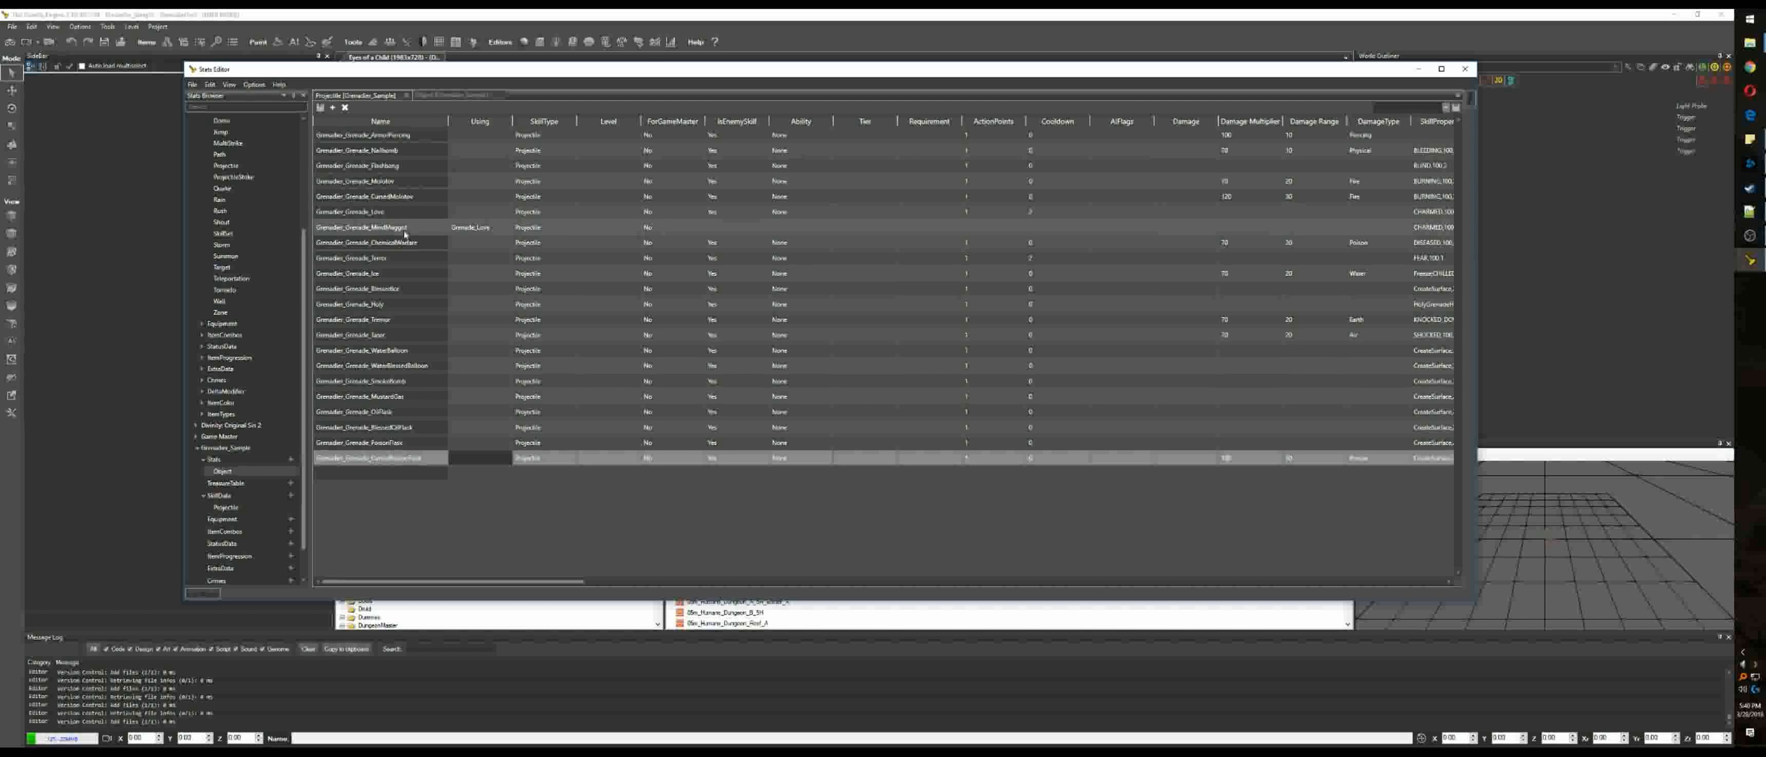
pyautogui.click(402, 278)
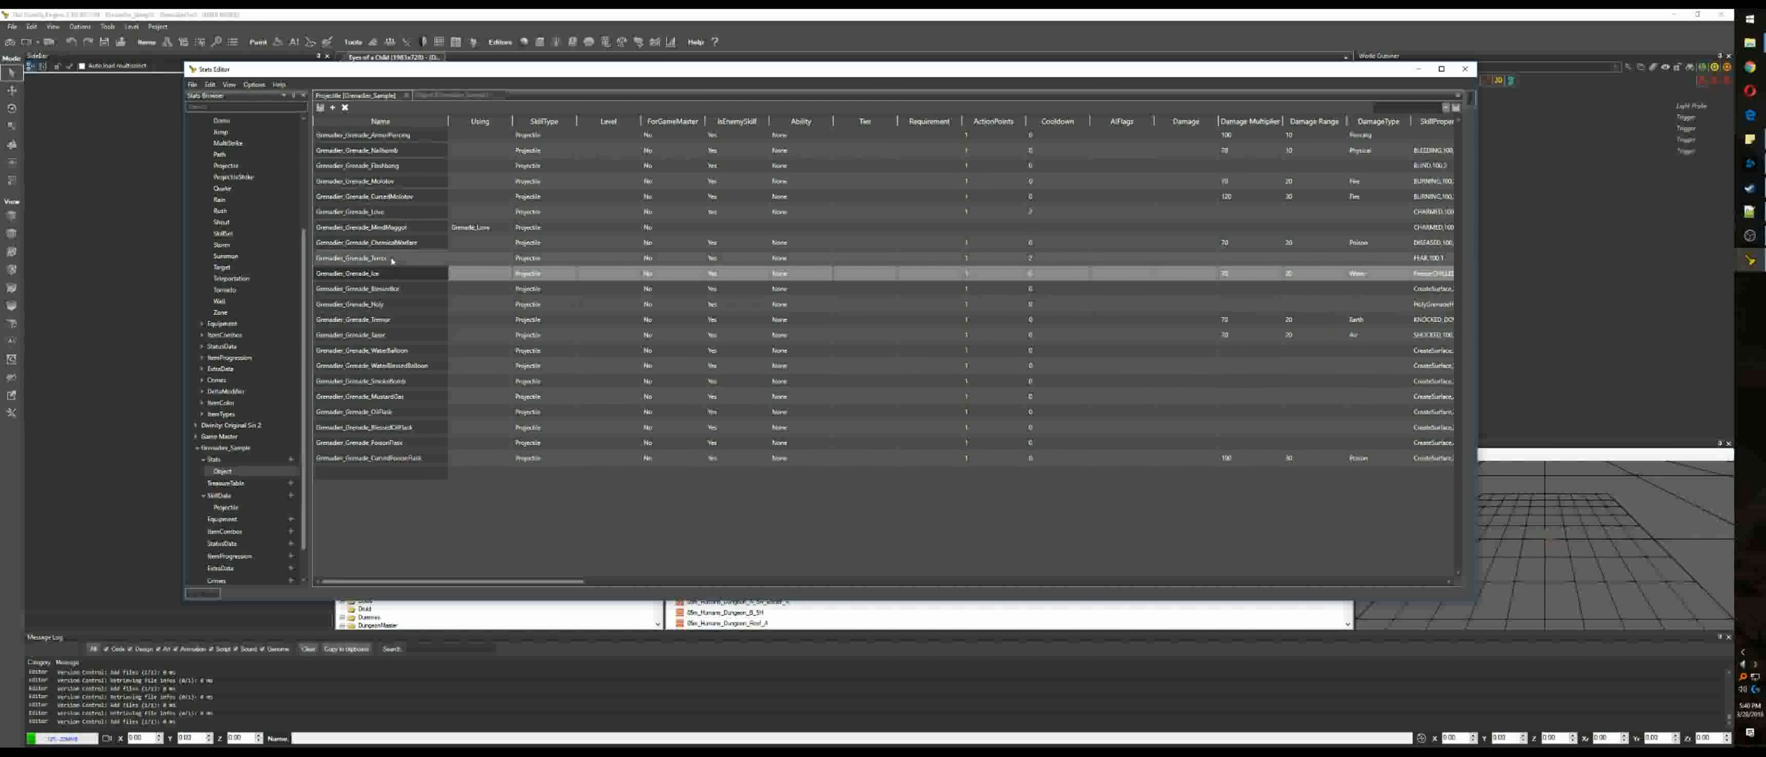
pyautogui.click(440, 97)
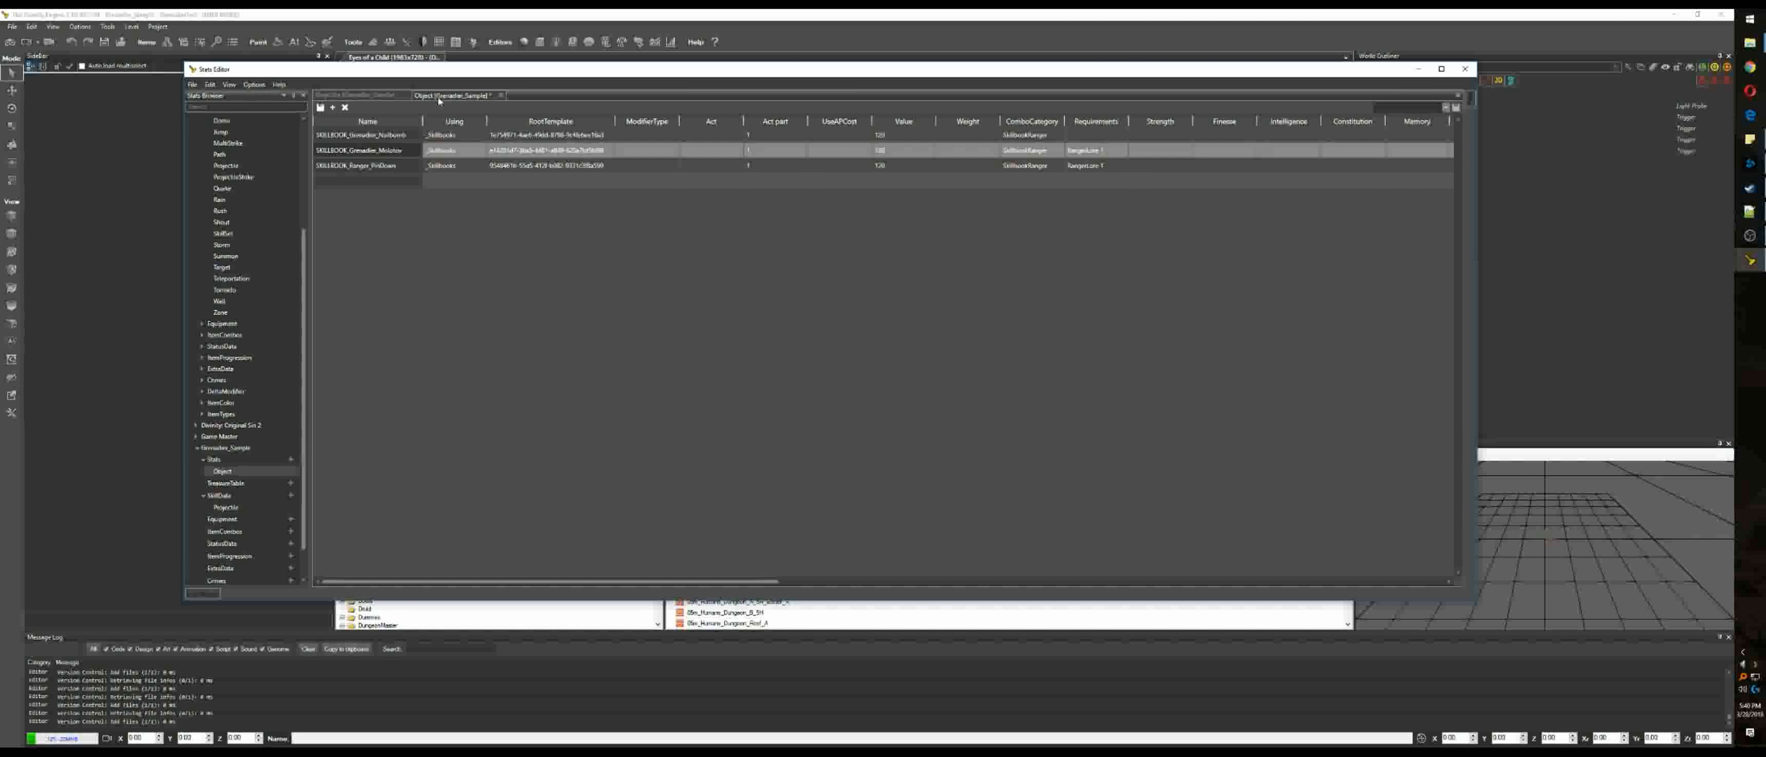
# Step: Rename the copied Ranger PinDown skillbook, replacing the part after SKILLBOOK_ with a Grenadier_ name
pyautogui.click(402, 167)
pyautogui.doubleClick(402, 166)
pyautogui.moveTo(399, 166); pyautogui.dragTo(350, 167)
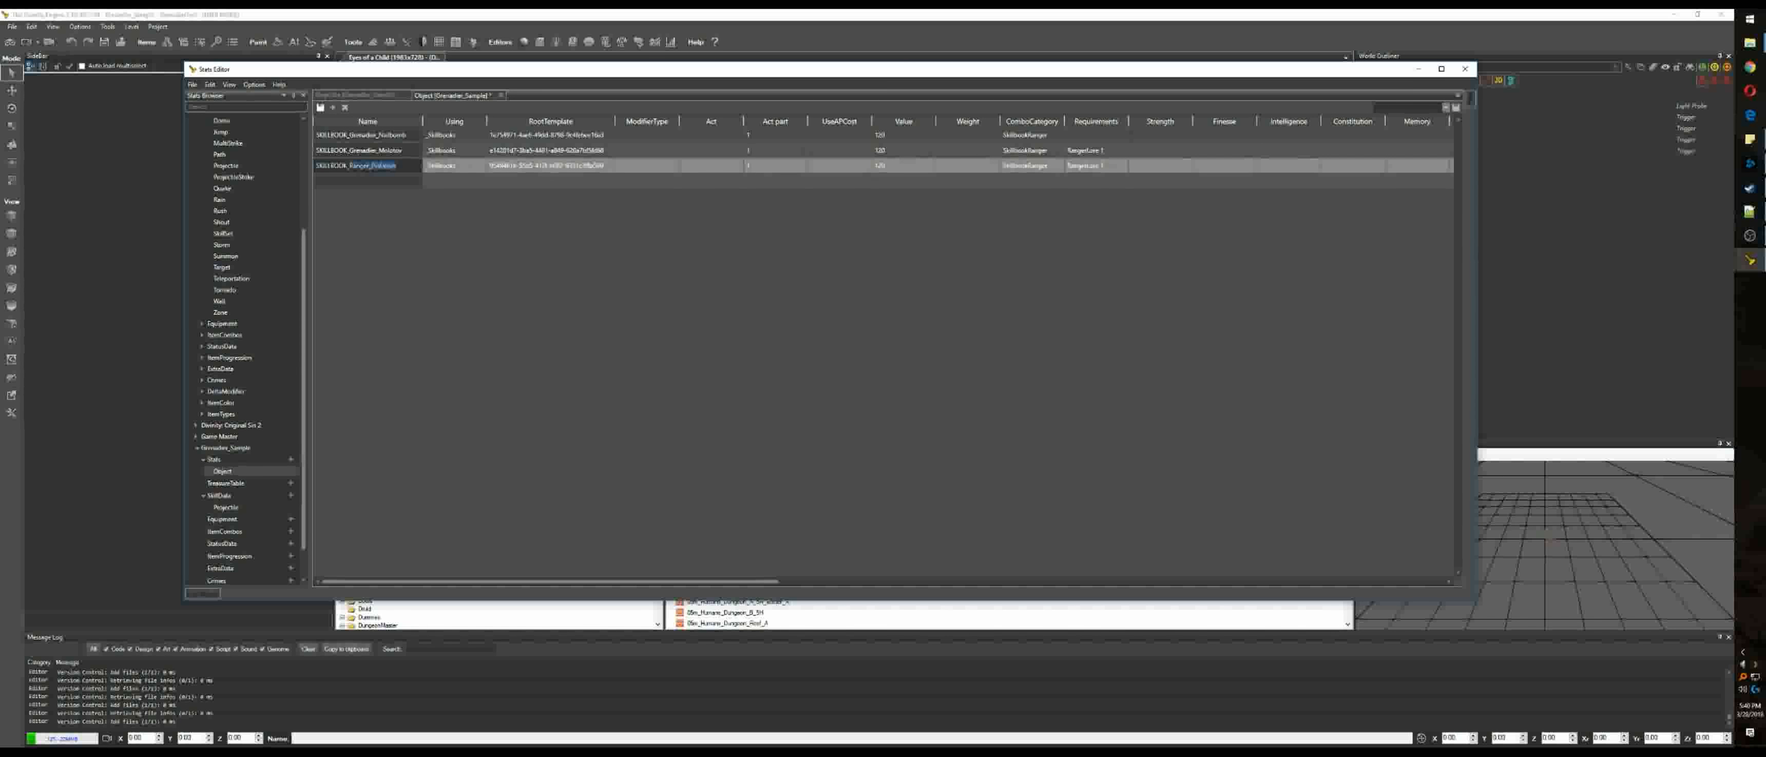
pyautogui.write('Grenadier_')
pyautogui.click(367, 181)
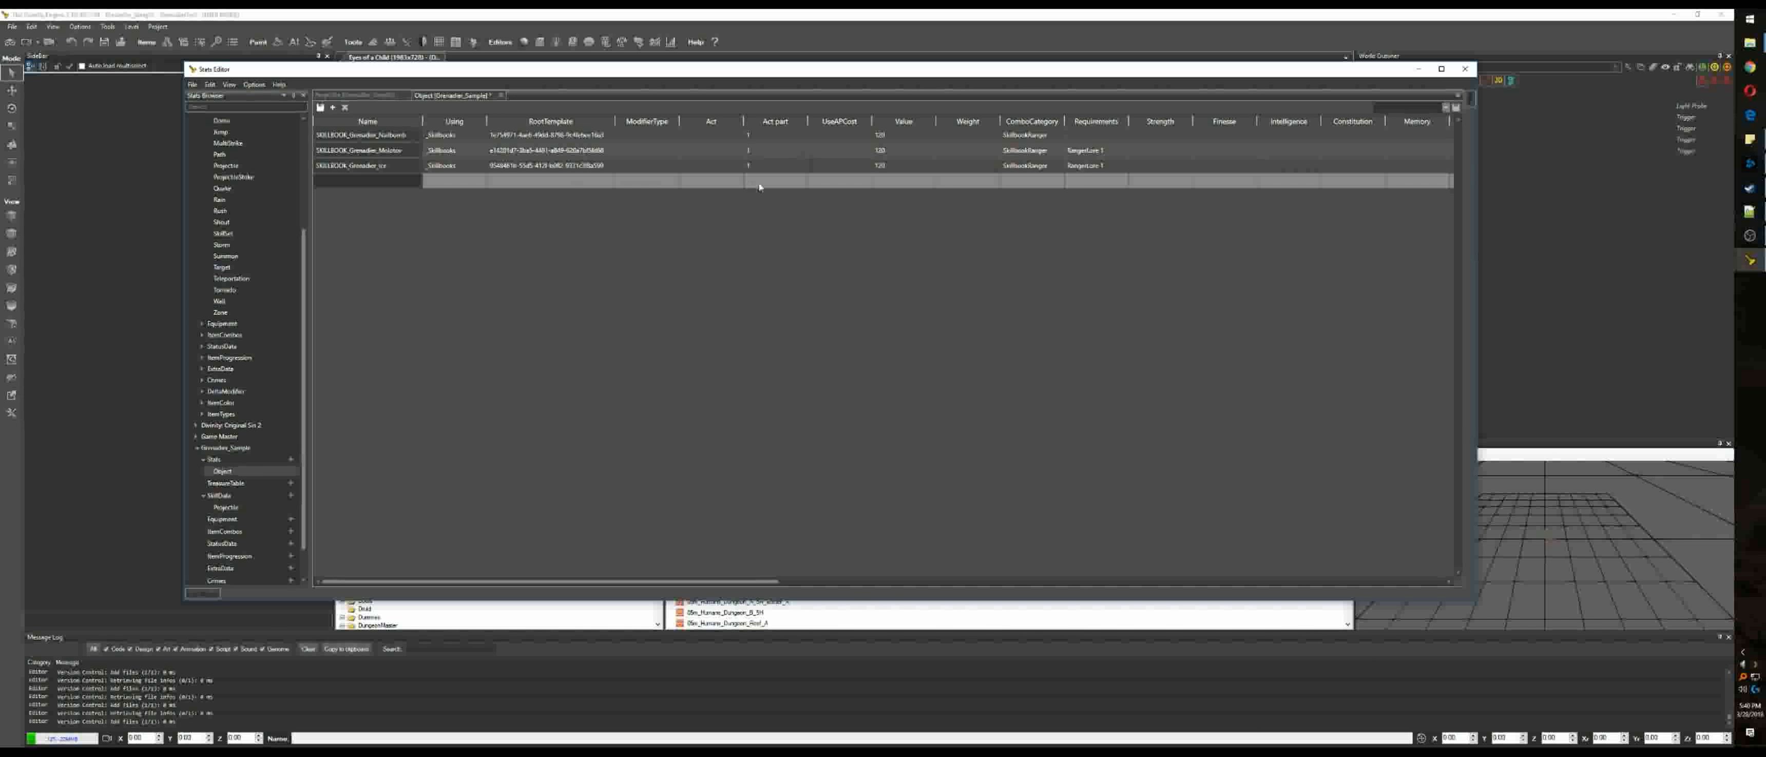
# Step: Clear the Requirements values of the Molotov skillbook and the one below it, and save the Object table before closing the Stats Editor
pyautogui.doubleClick(1114, 166)
pyautogui.press('BackSpace')
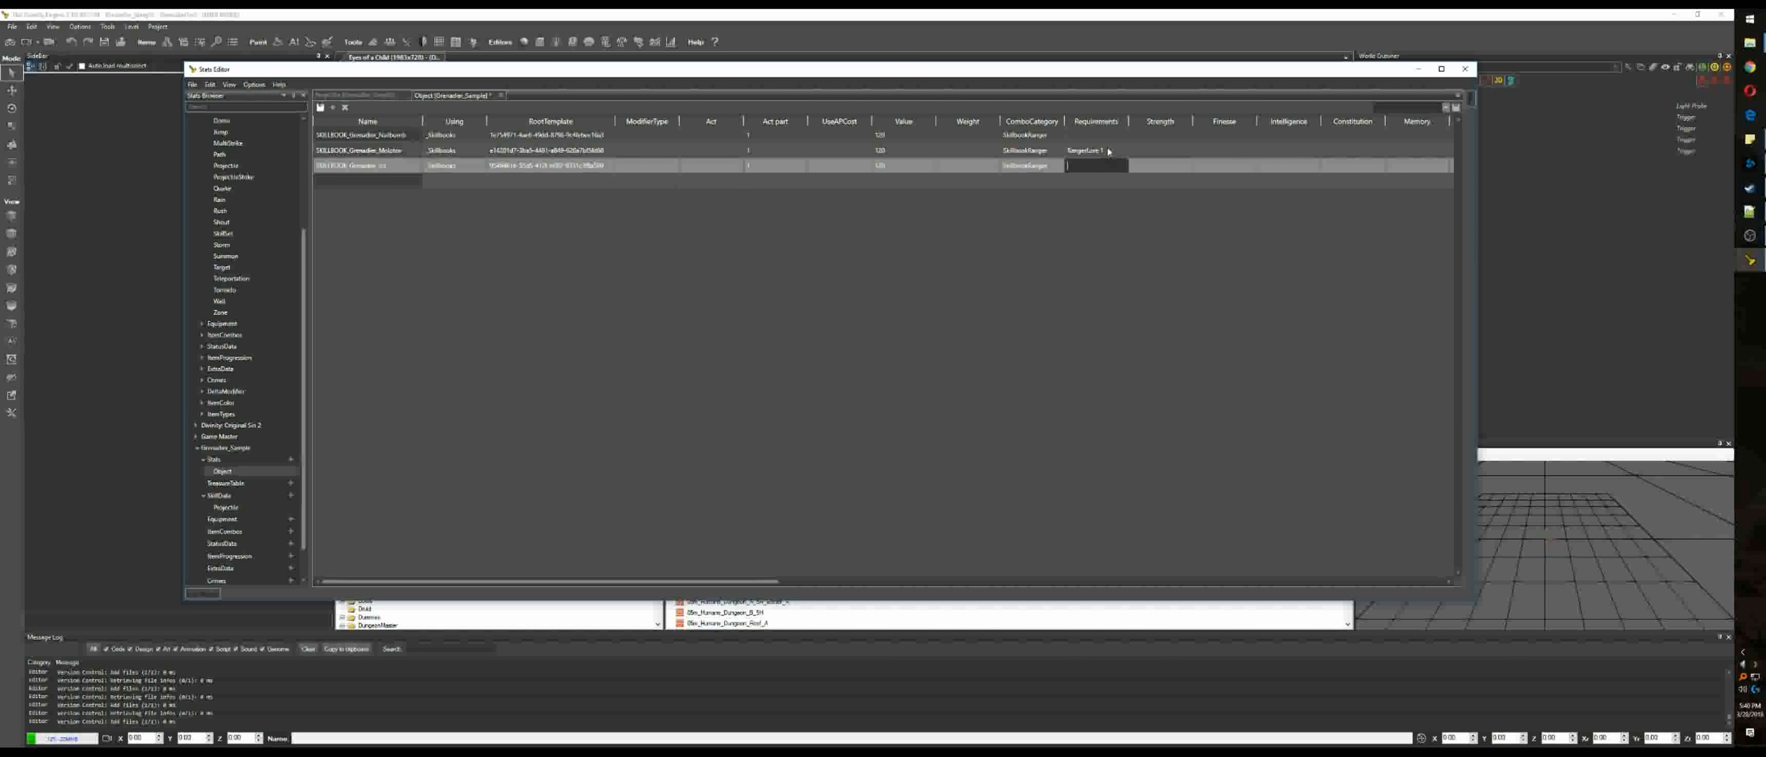
pyautogui.doubleClick(1107, 151)
pyautogui.press('BackSpace')
pyautogui.click(1108, 166)
pyautogui.click(1104, 137)
pyautogui.click(1101, 162)
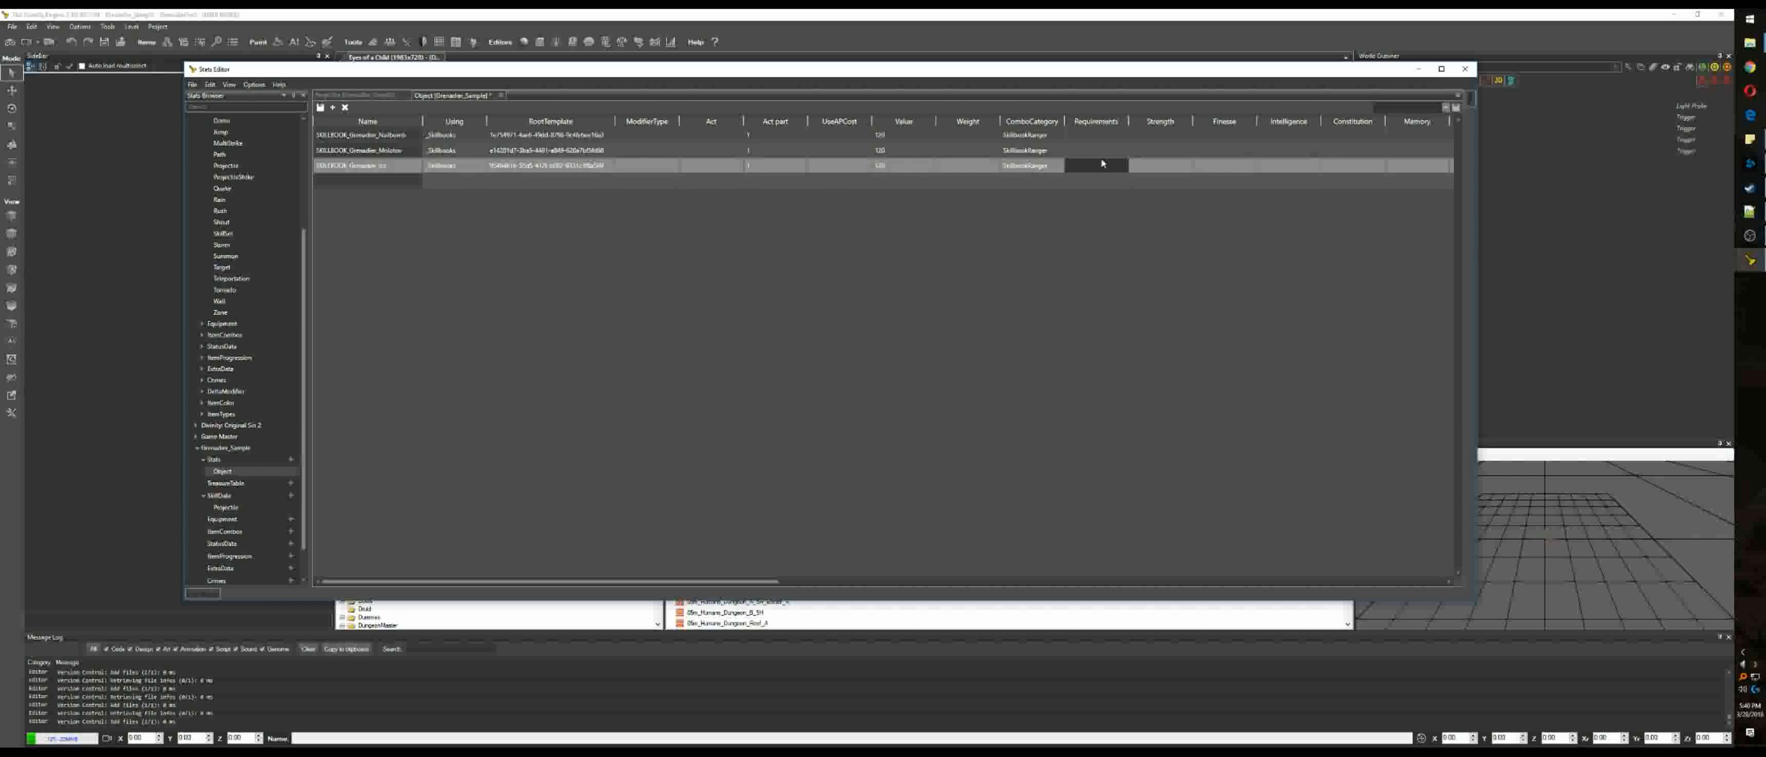
pyautogui.click(321, 107)
pyautogui.click(1464, 69)
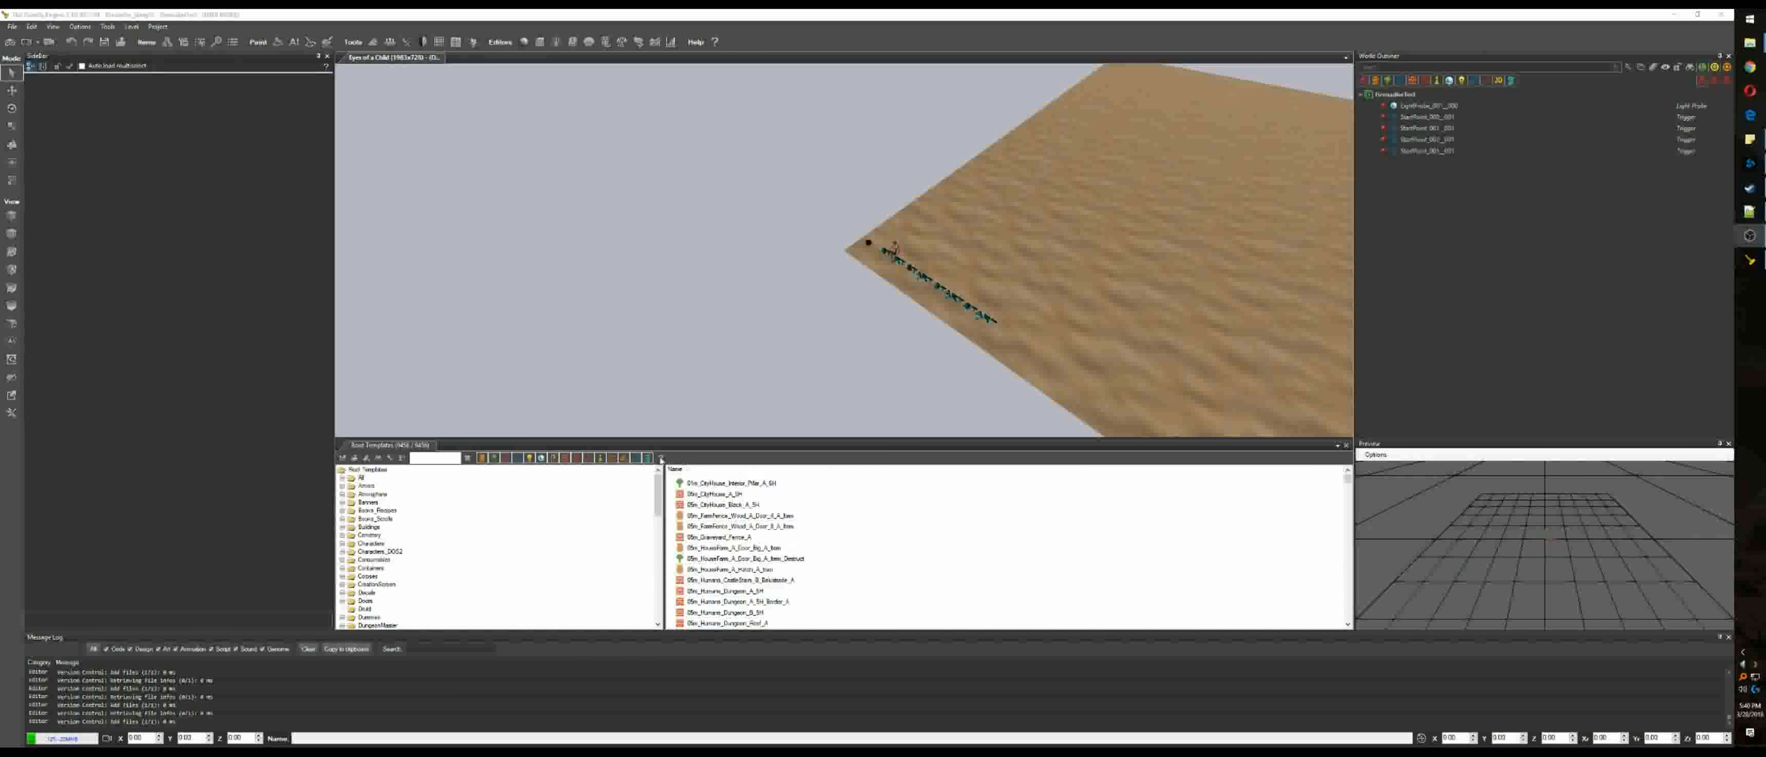
# Step: Switch the level into game mode and back to the editor
pyautogui.click(10, 42)
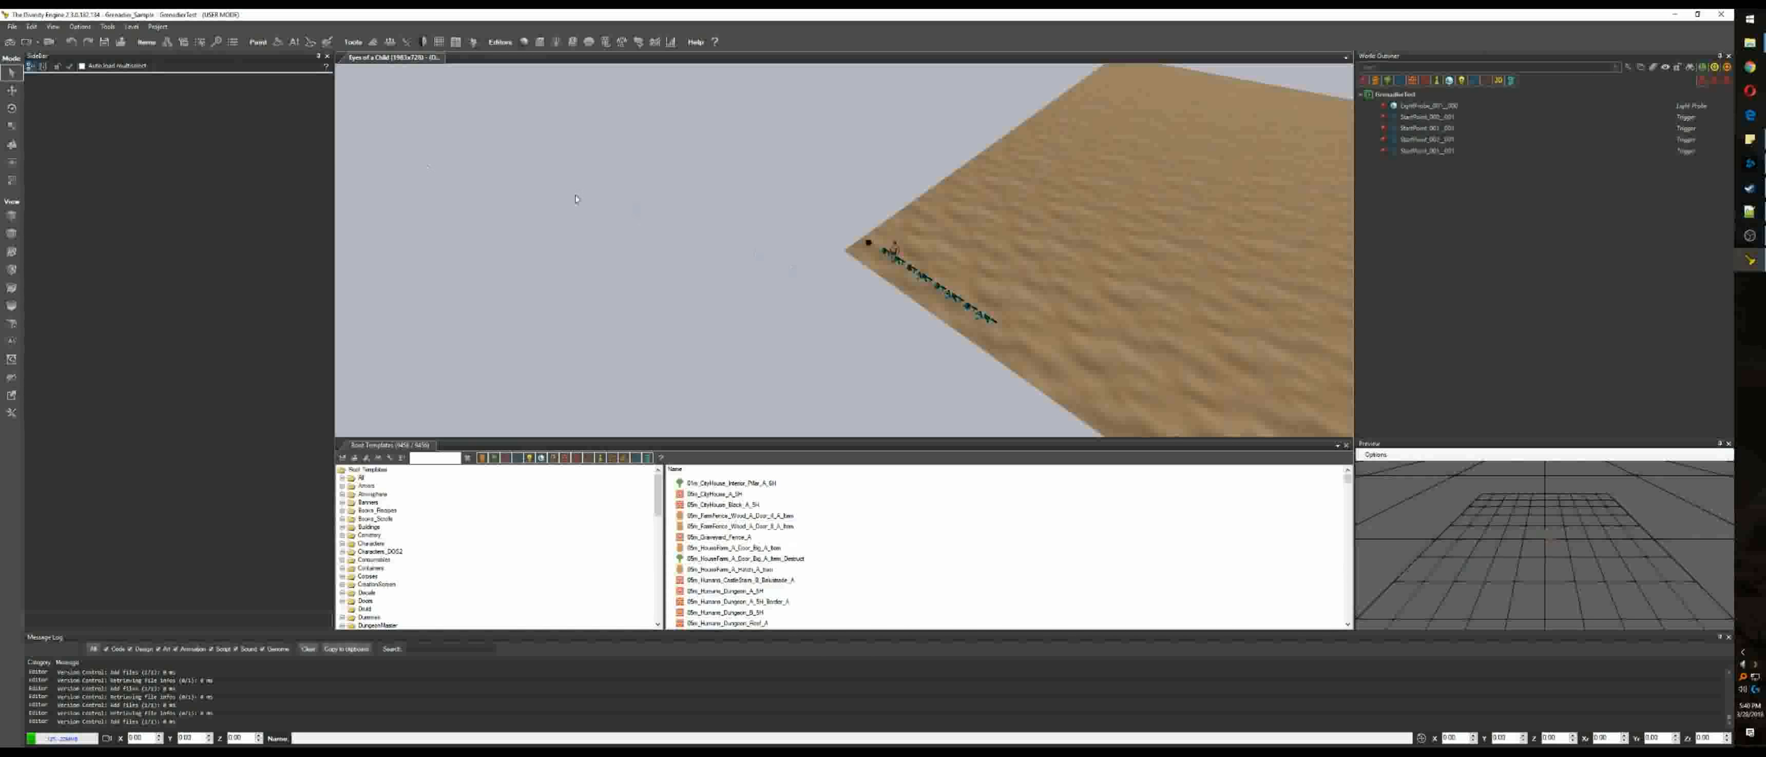
pyautogui.click(11, 43)
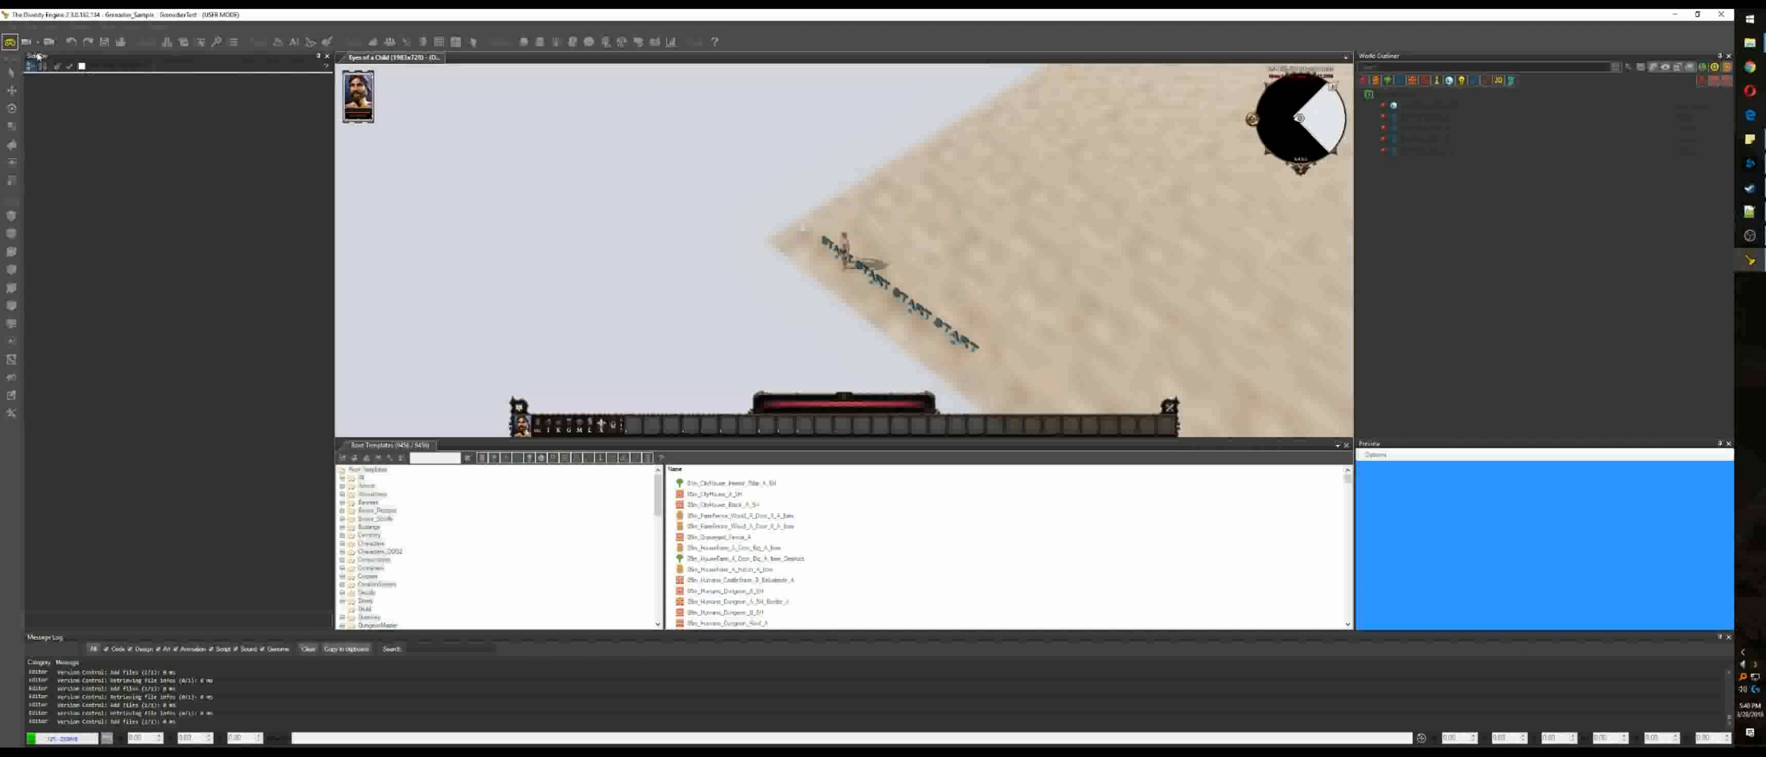
pyautogui.click(11, 42)
# Step: Filter the root templates by book_skill and find the Ranger skillbooks in the list
pyautogui.click(435, 458)
pyautogui.write('bc')
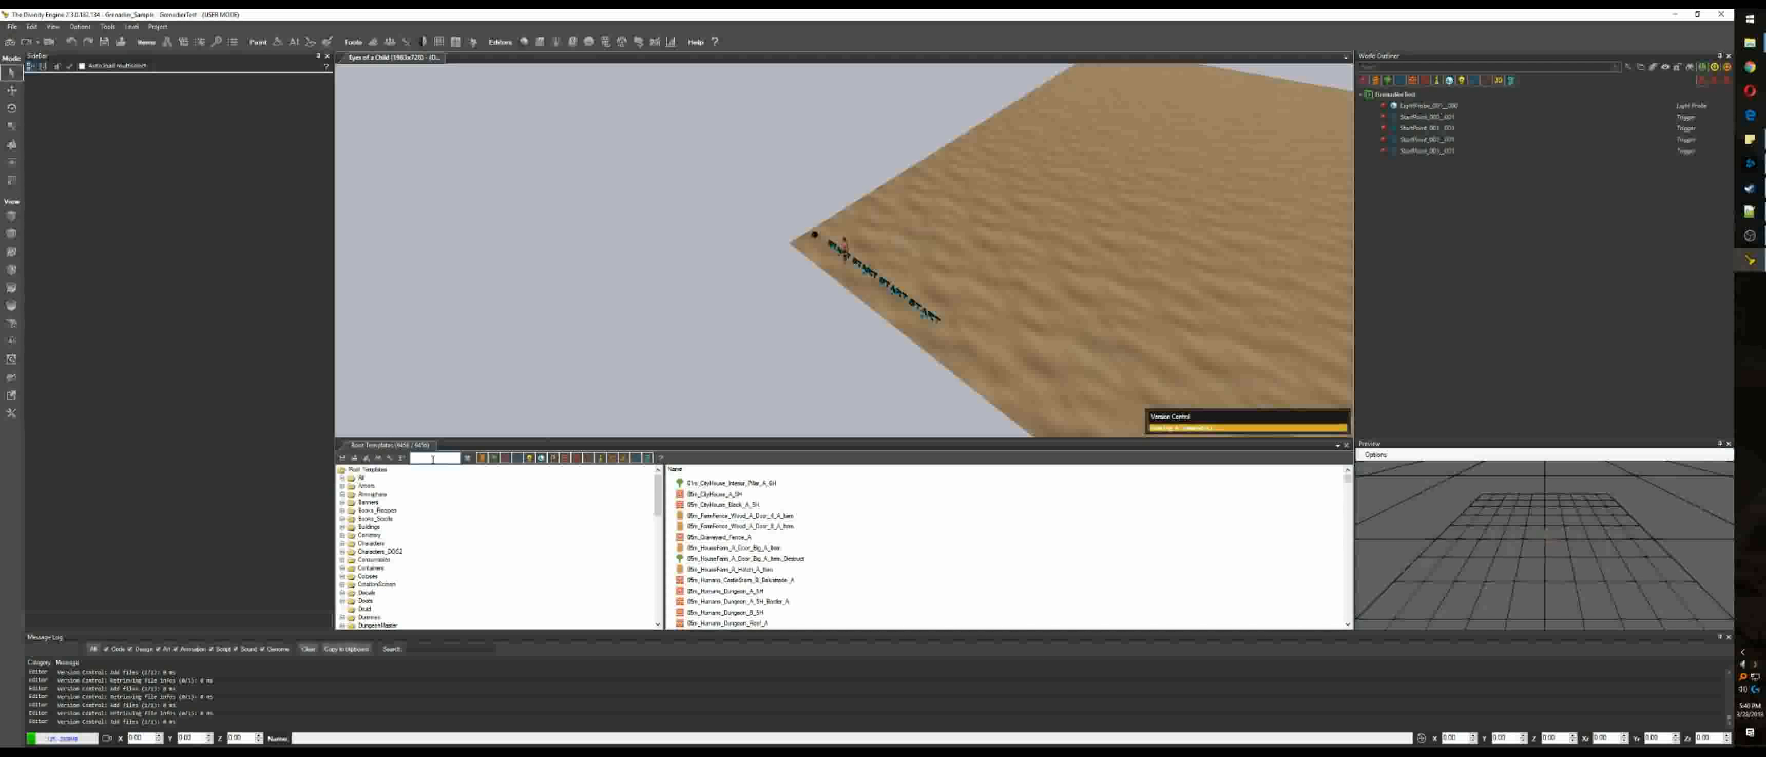
pyautogui.write('ok_skill')
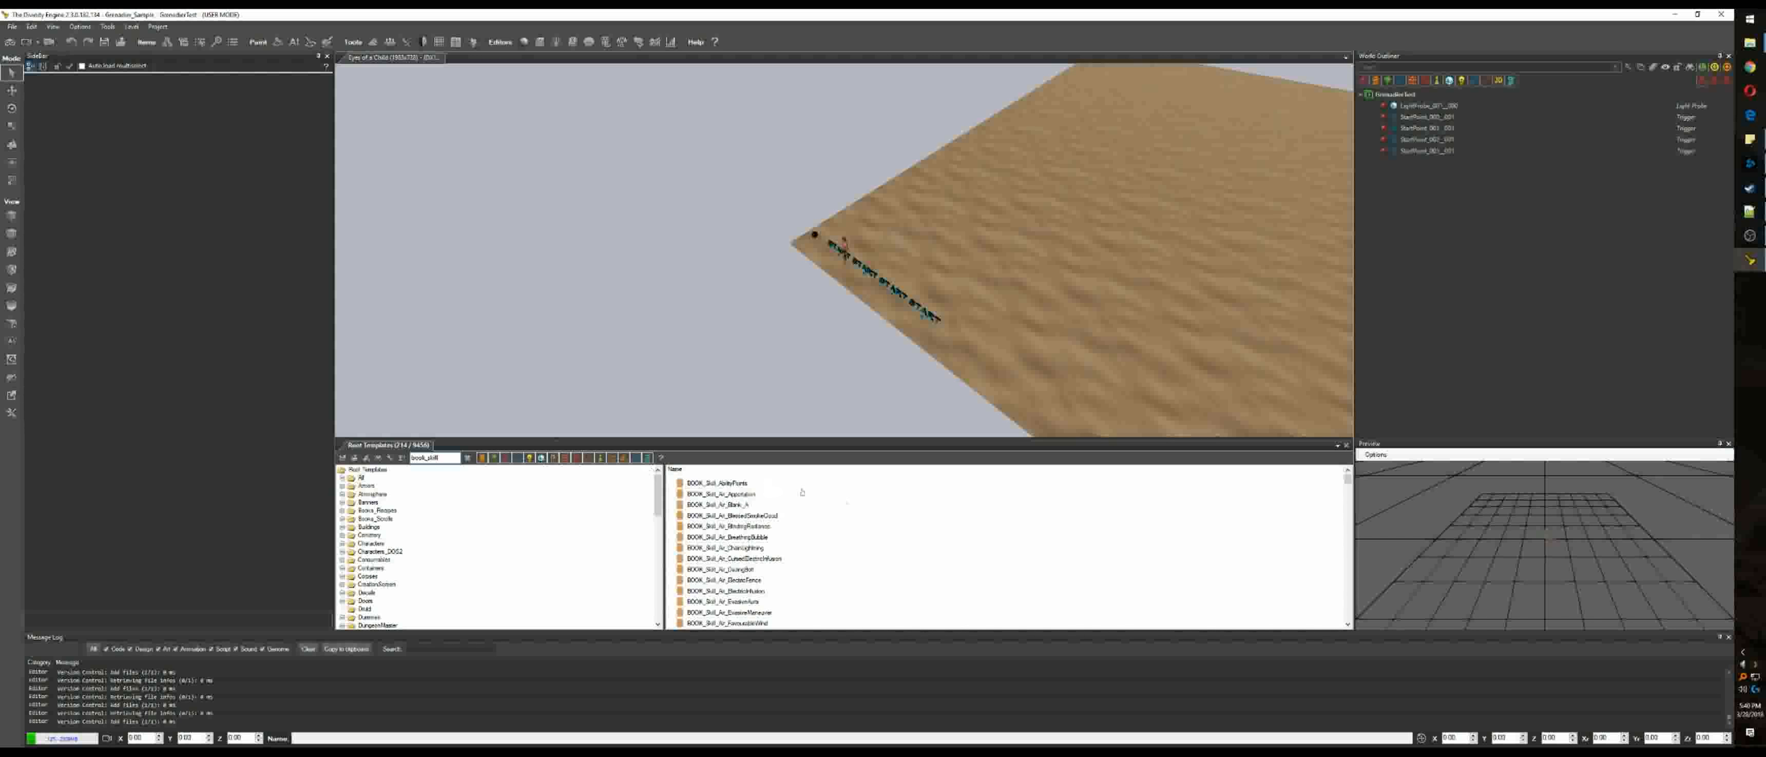
pyautogui.scroll(-2, 822, 501)
pyautogui.click(848, 524)
pyautogui.scroll(-4, 840, 519)
pyautogui.scroll(4, 804, 546)
pyautogui.scroll(-4, 801, 565)
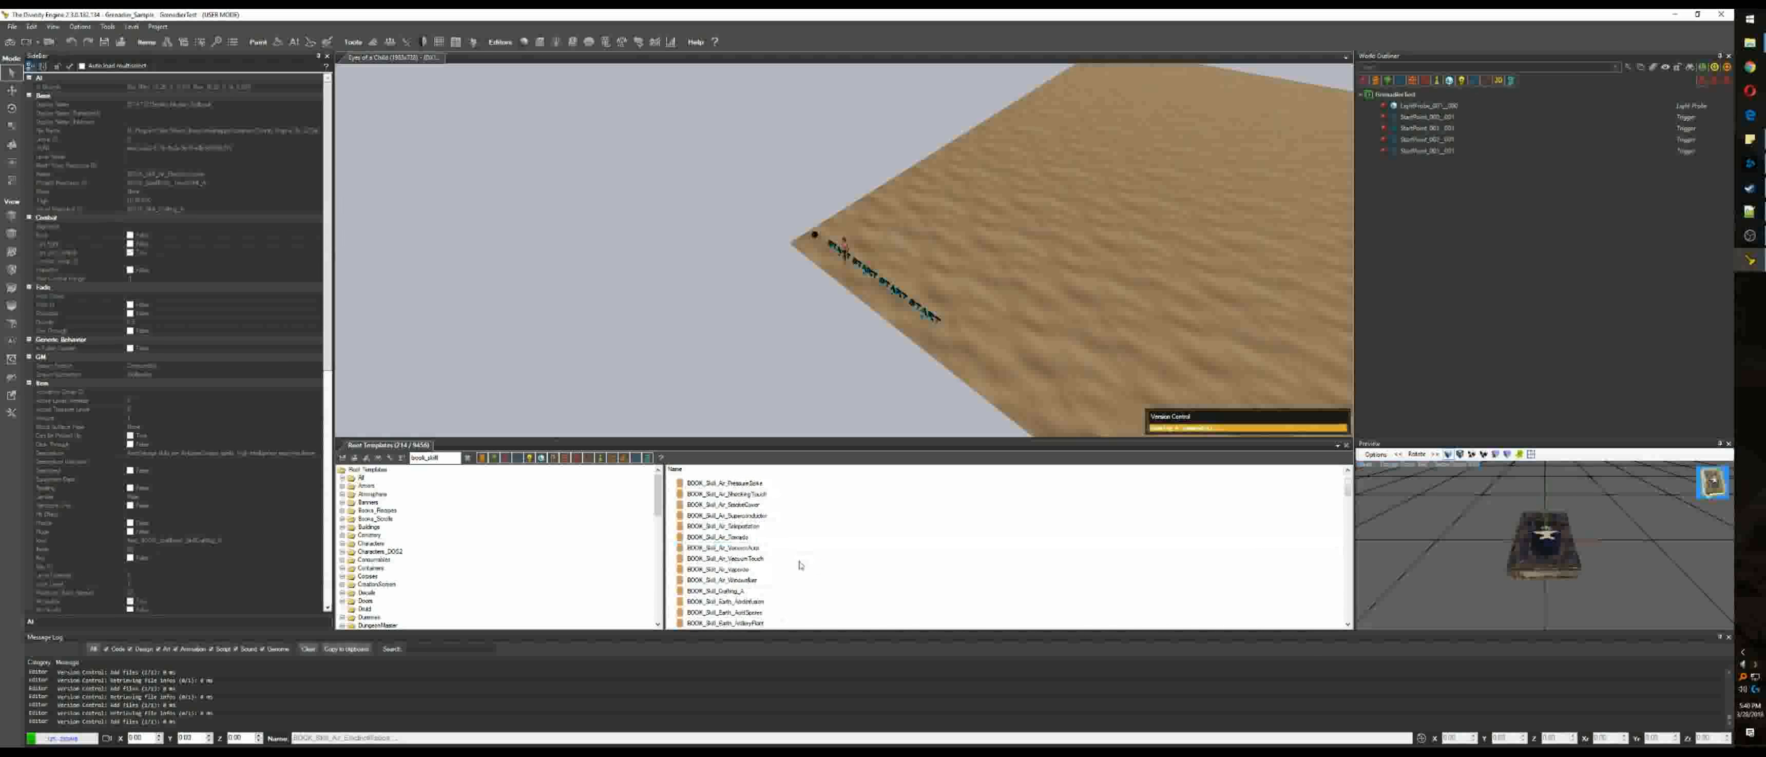
pyautogui.scroll(-15, 799, 565)
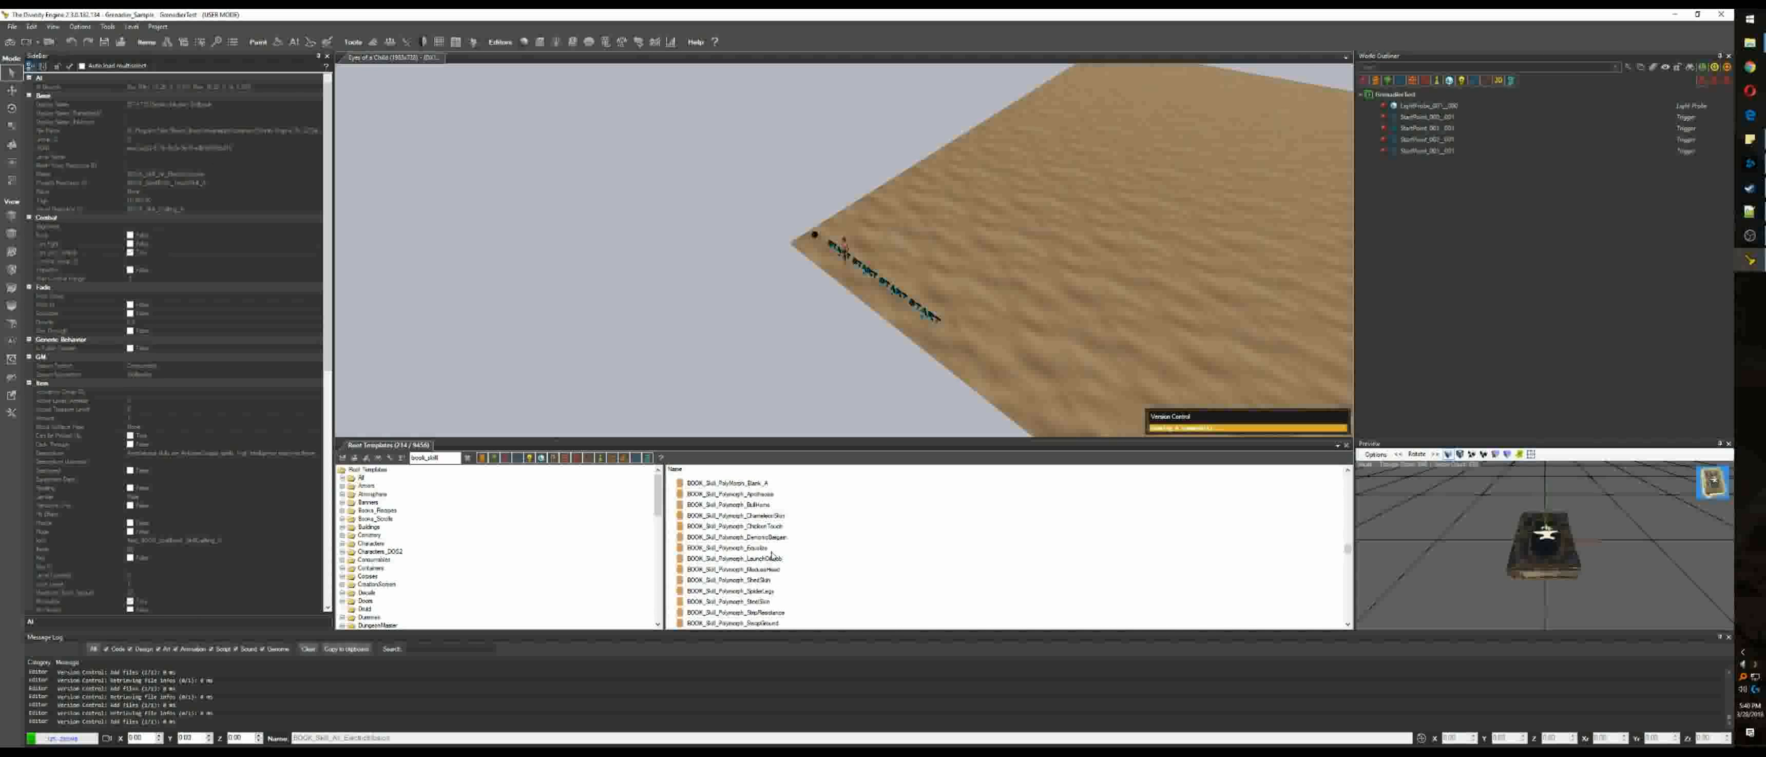
pyautogui.scroll(-5, 772, 555)
pyautogui.scroll(1, 761, 513)
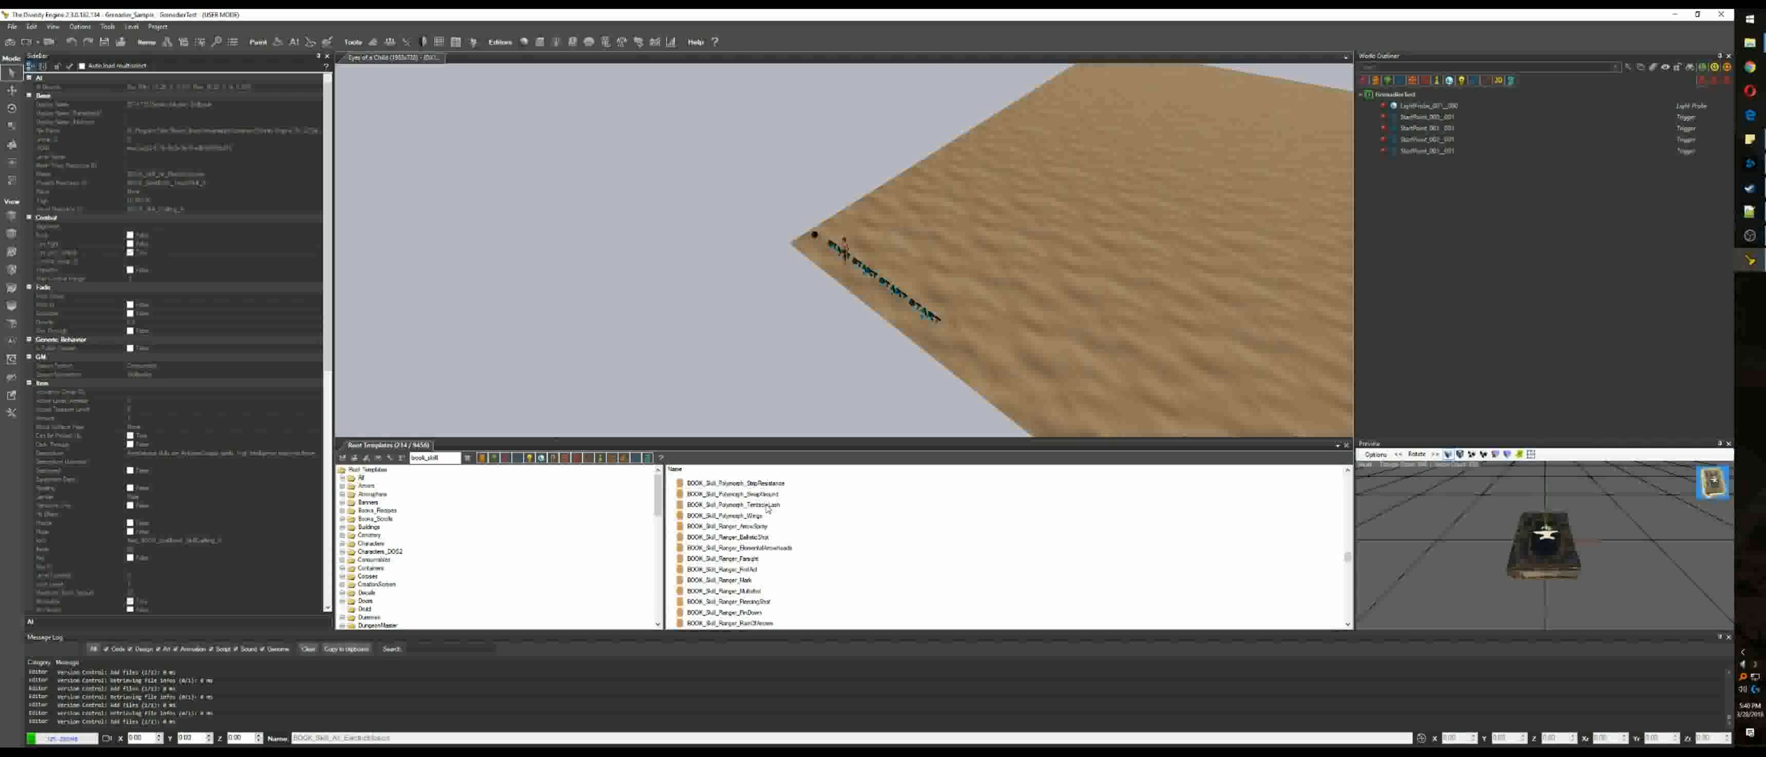
# Step: Start a new template from BOOK_Skill_Ranger_ArrowSpray and name it BOOK_Skill_Grenadier_Nailbomb
pyautogui.click(748, 526)
pyautogui.rightClick(756, 527)
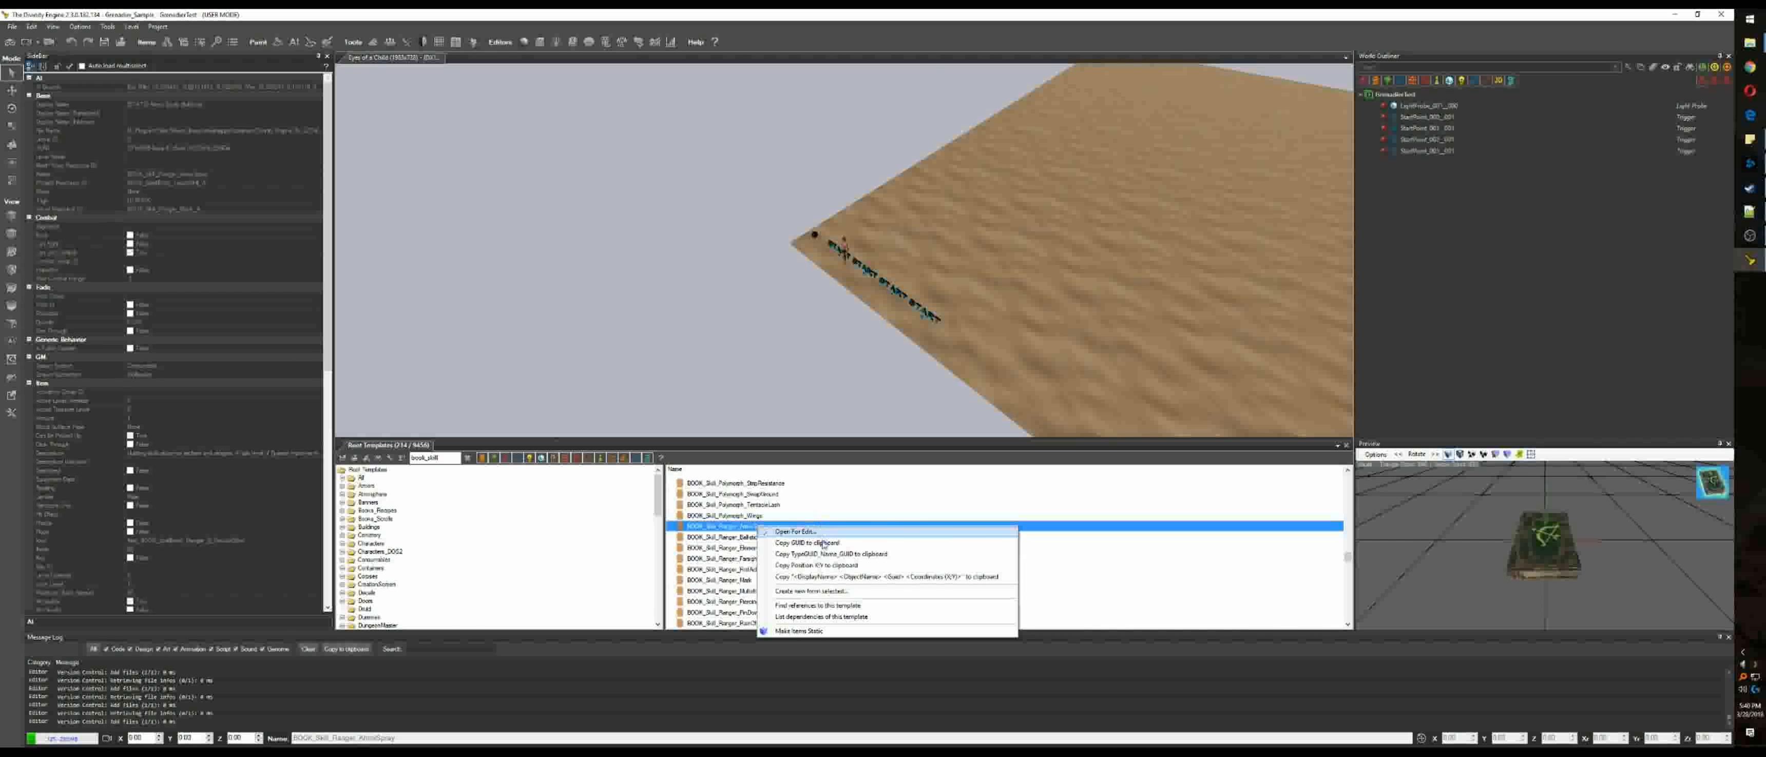
pyautogui.click(826, 591)
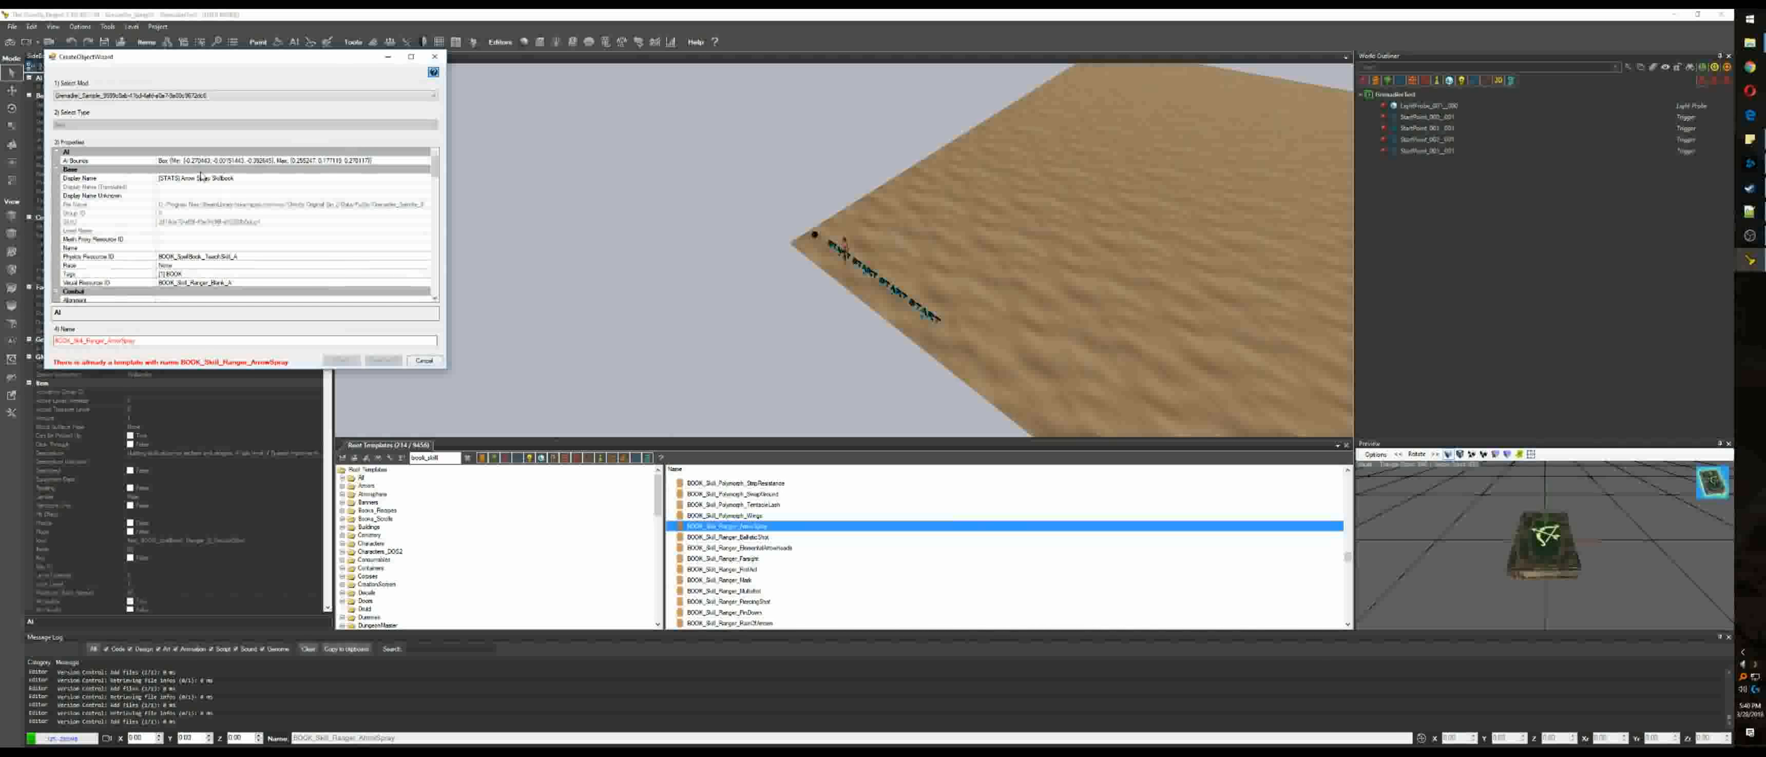
pyautogui.moveTo(138, 340); pyautogui.dragTo(89, 340)
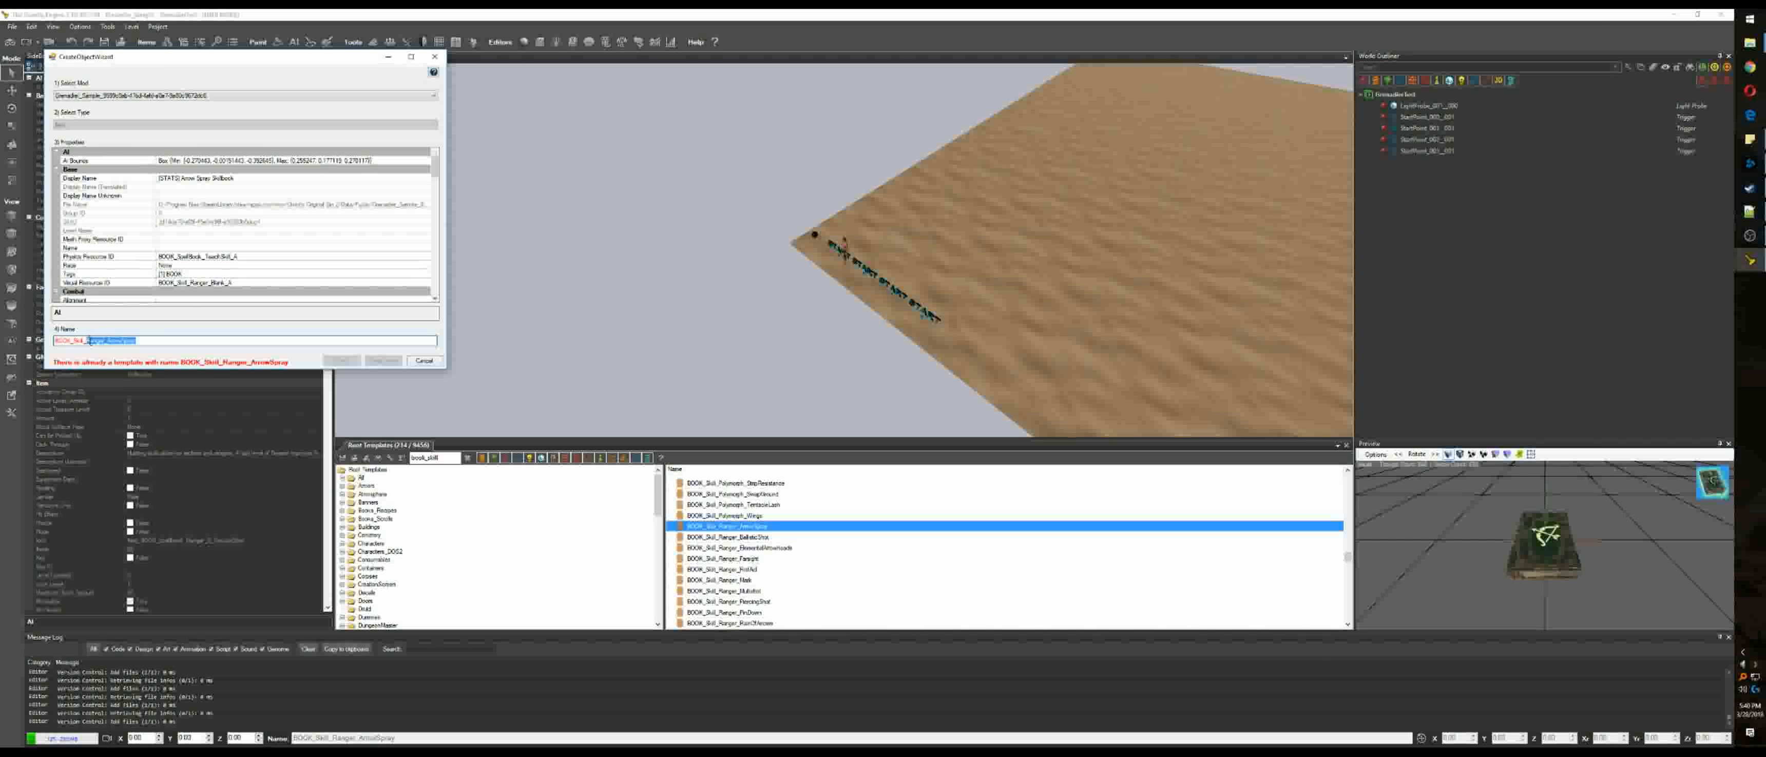
pyautogui.write('Grenadie')
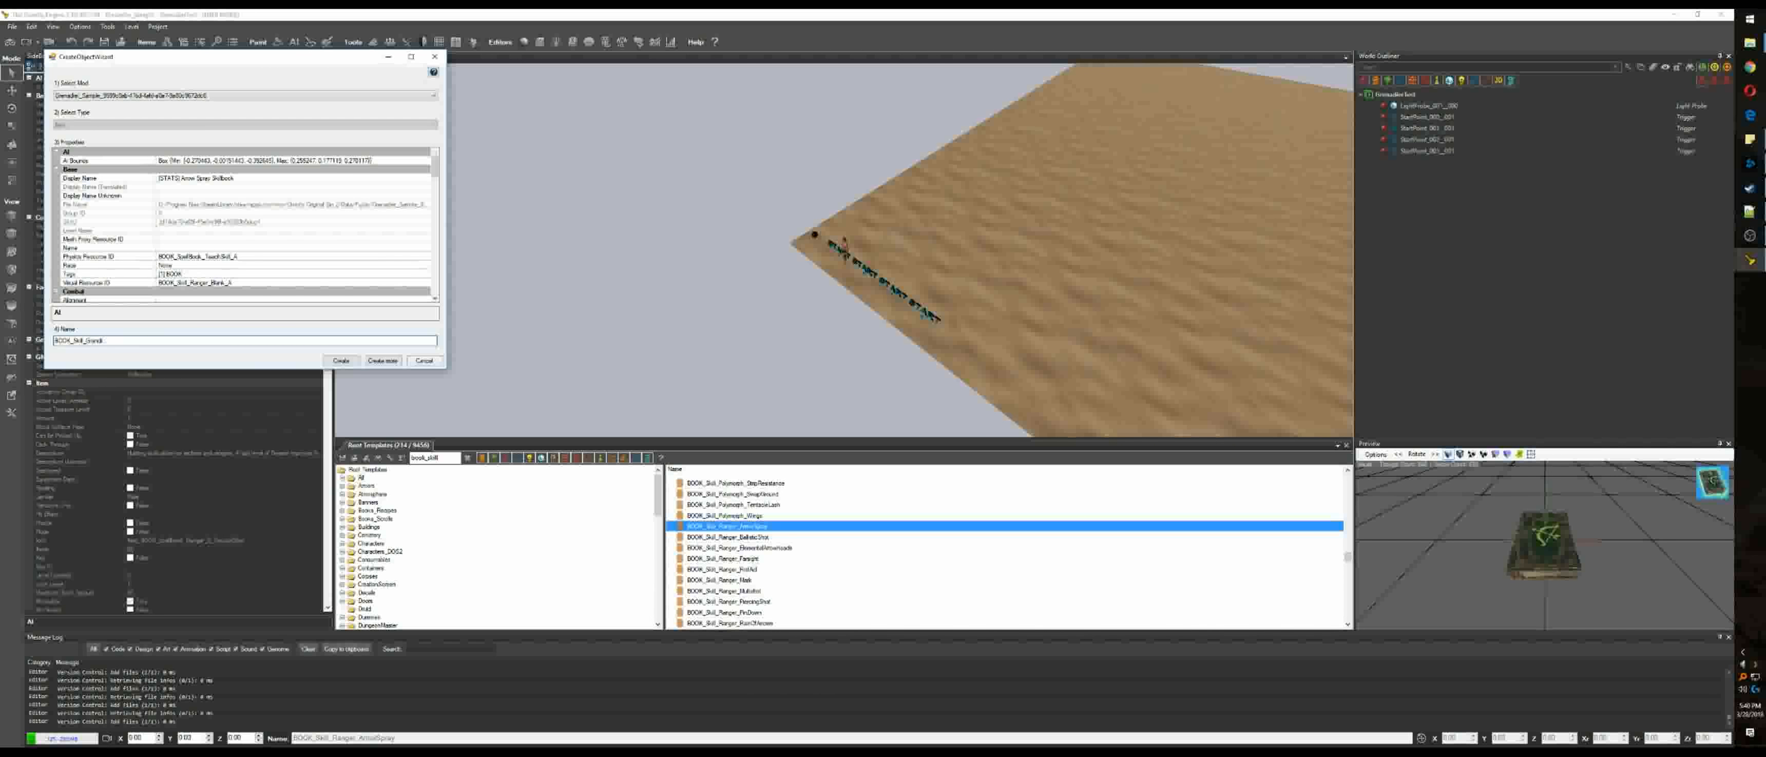
pyautogui.write('ier_Nailbomb')
# Step: Enable Story Item on the new template and set its Stats to SKILLBOOK_Grenadier_Nailbomb
pyautogui.moveTo(435, 161); pyautogui.dragTo(433, 237)
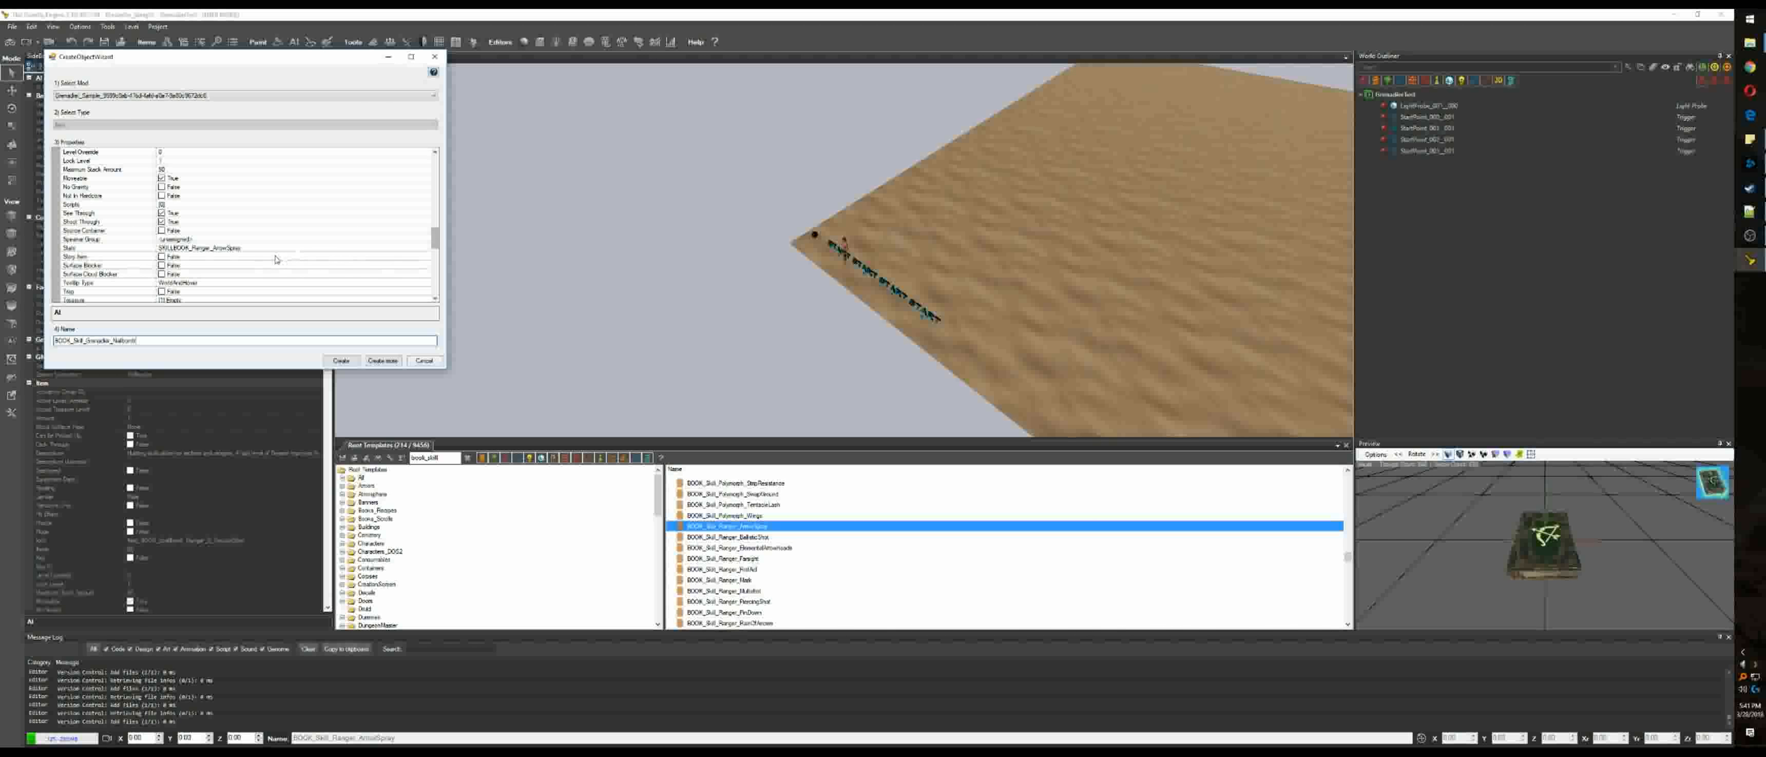
pyautogui.click(161, 256)
pyautogui.click(275, 248)
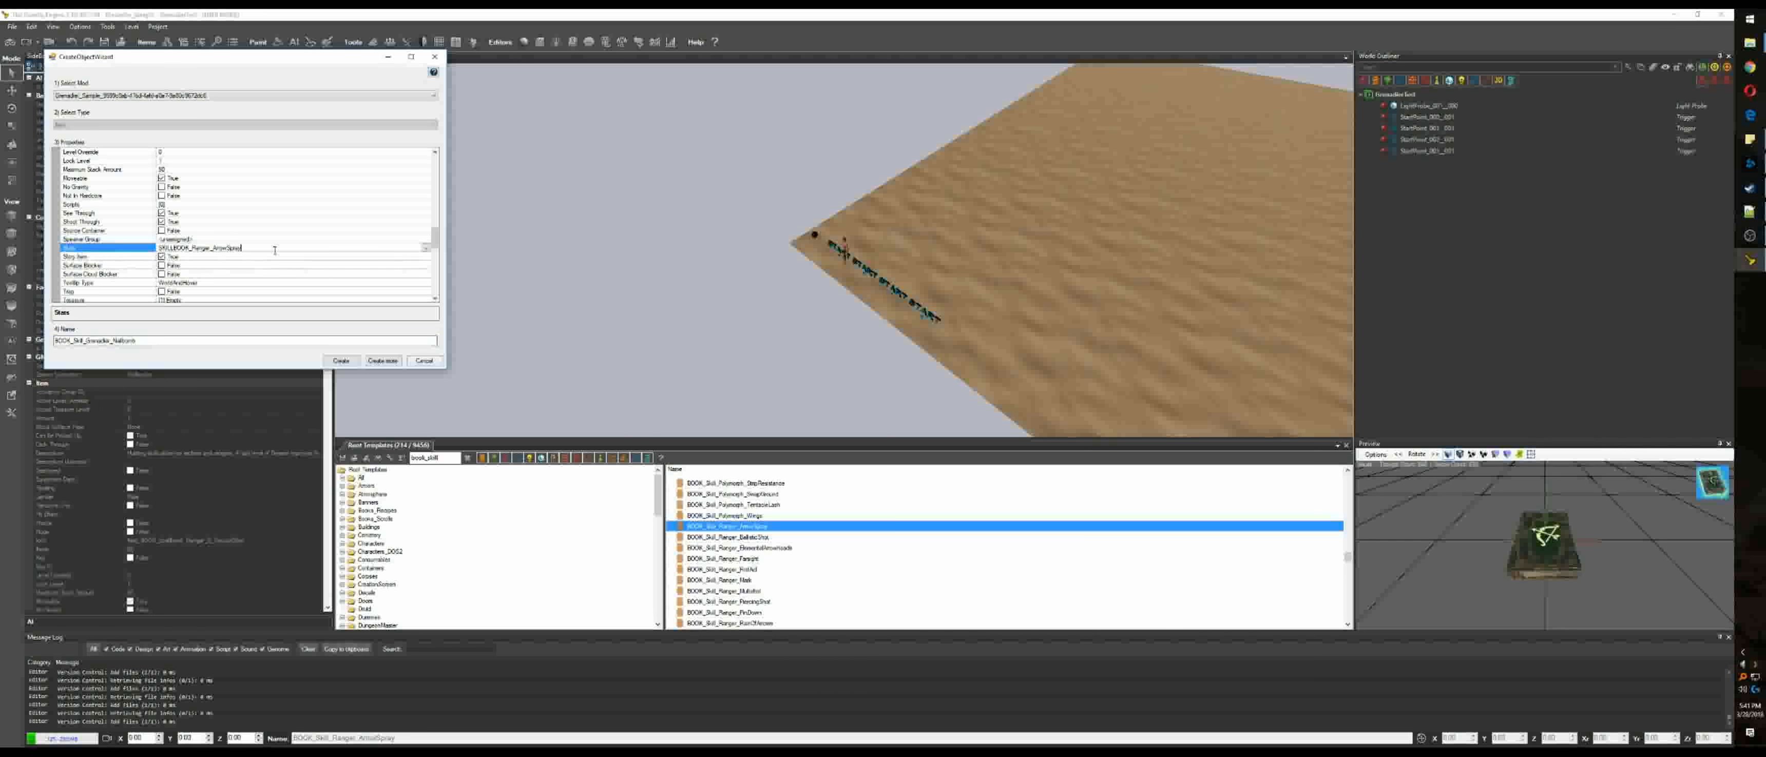
pyautogui.click(425, 248)
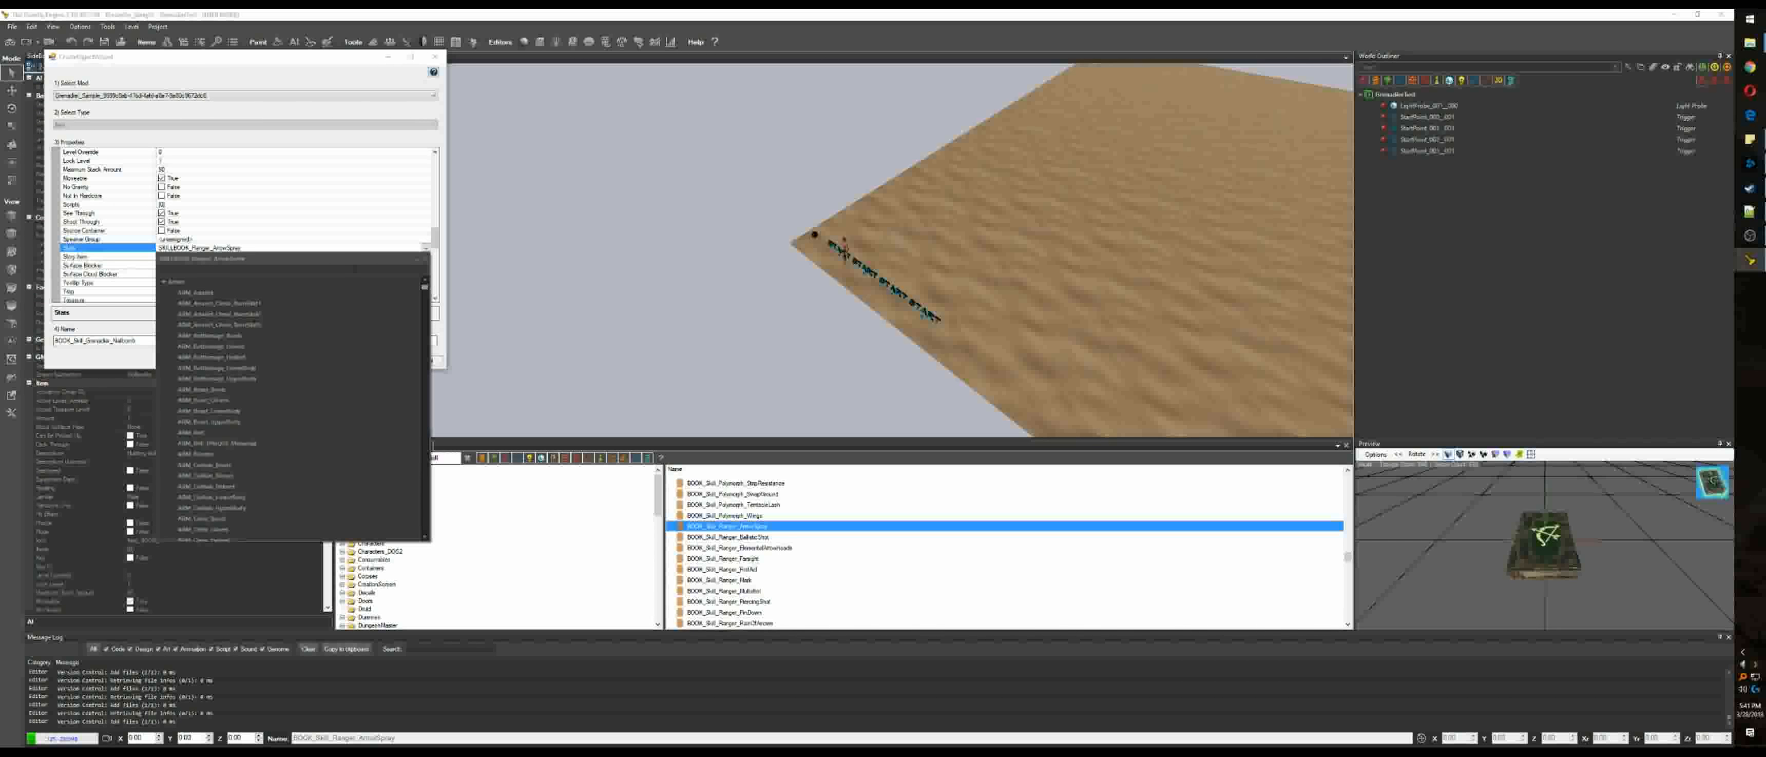
pyautogui.write('nailbomb')
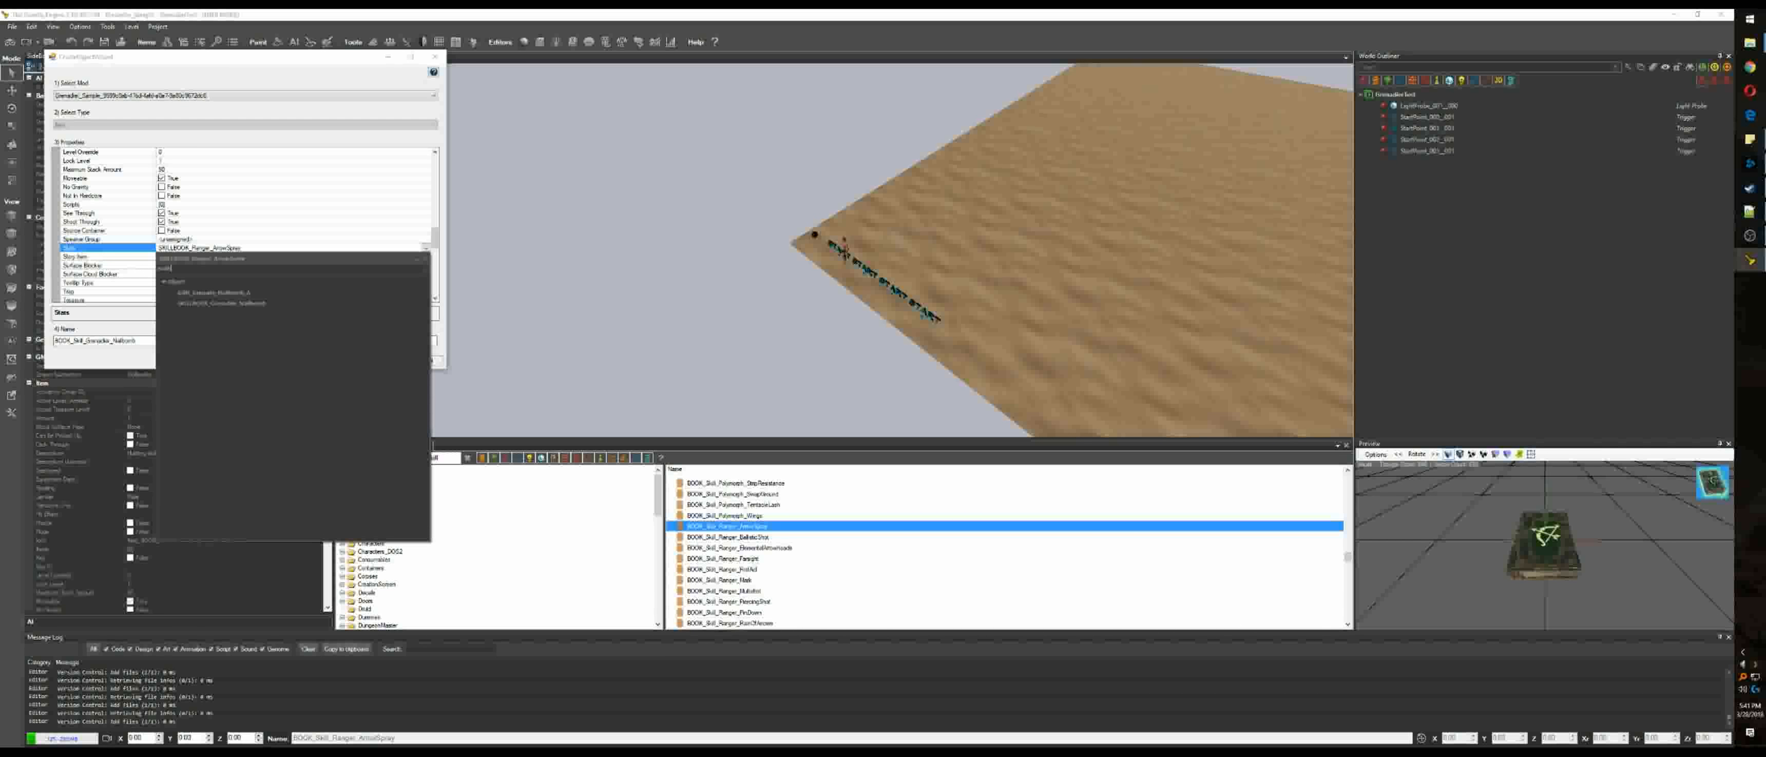
pyautogui.click(249, 303)
pyautogui.click(249, 306)
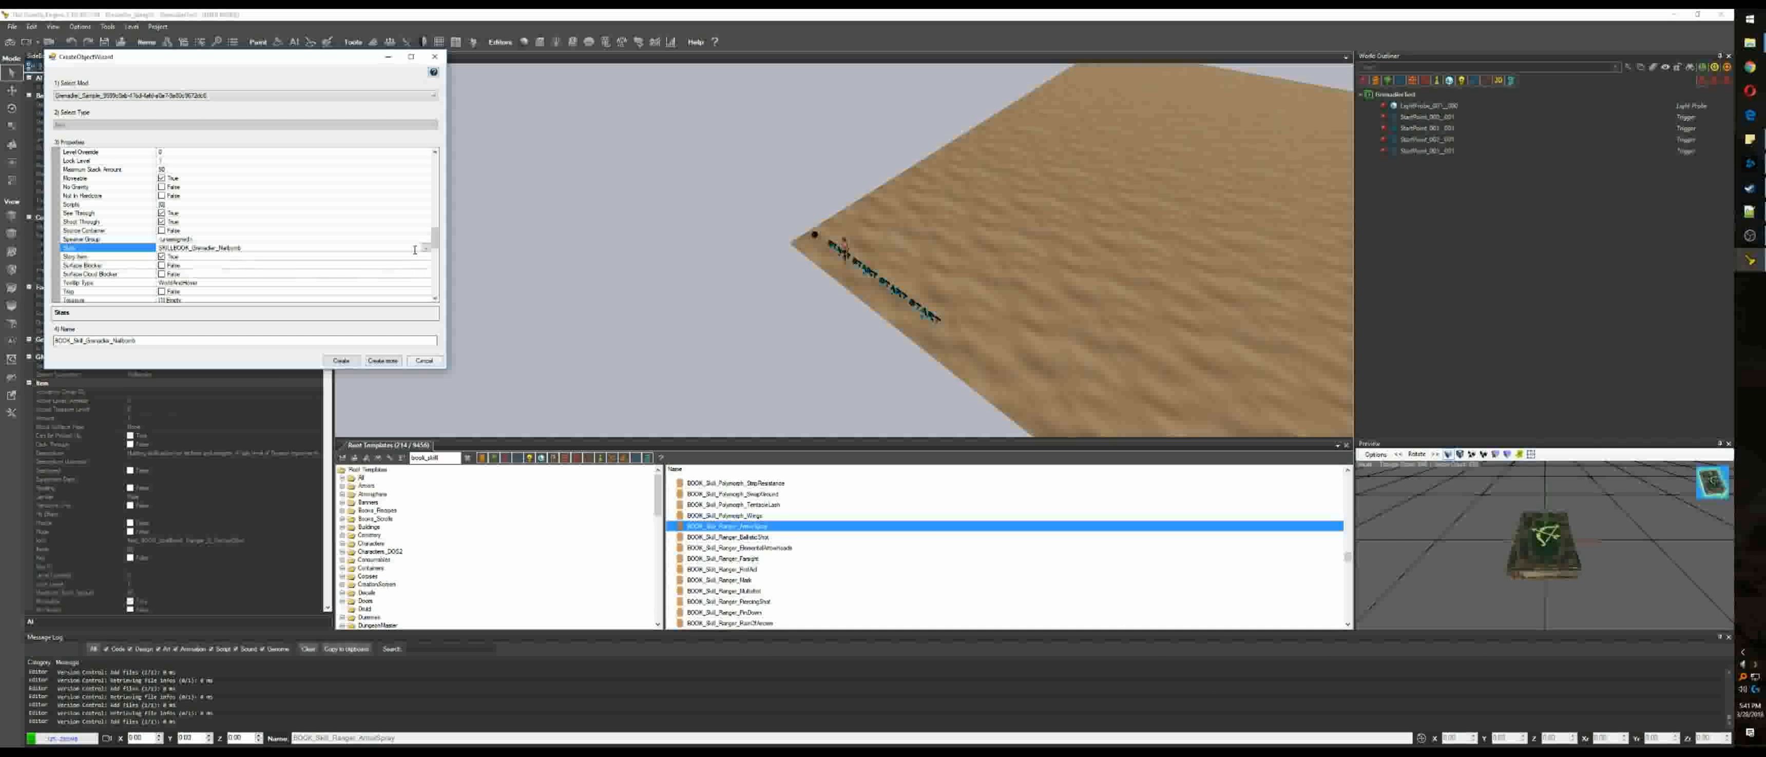
# Step: Set the skill ID of the template's Skill book use action to Projectile_Grenadier_Nailbomb, keeping Consume enabled, and apply it
pyautogui.moveTo(435, 237); pyautogui.dragTo(433, 270)
pyautogui.click(403, 265)
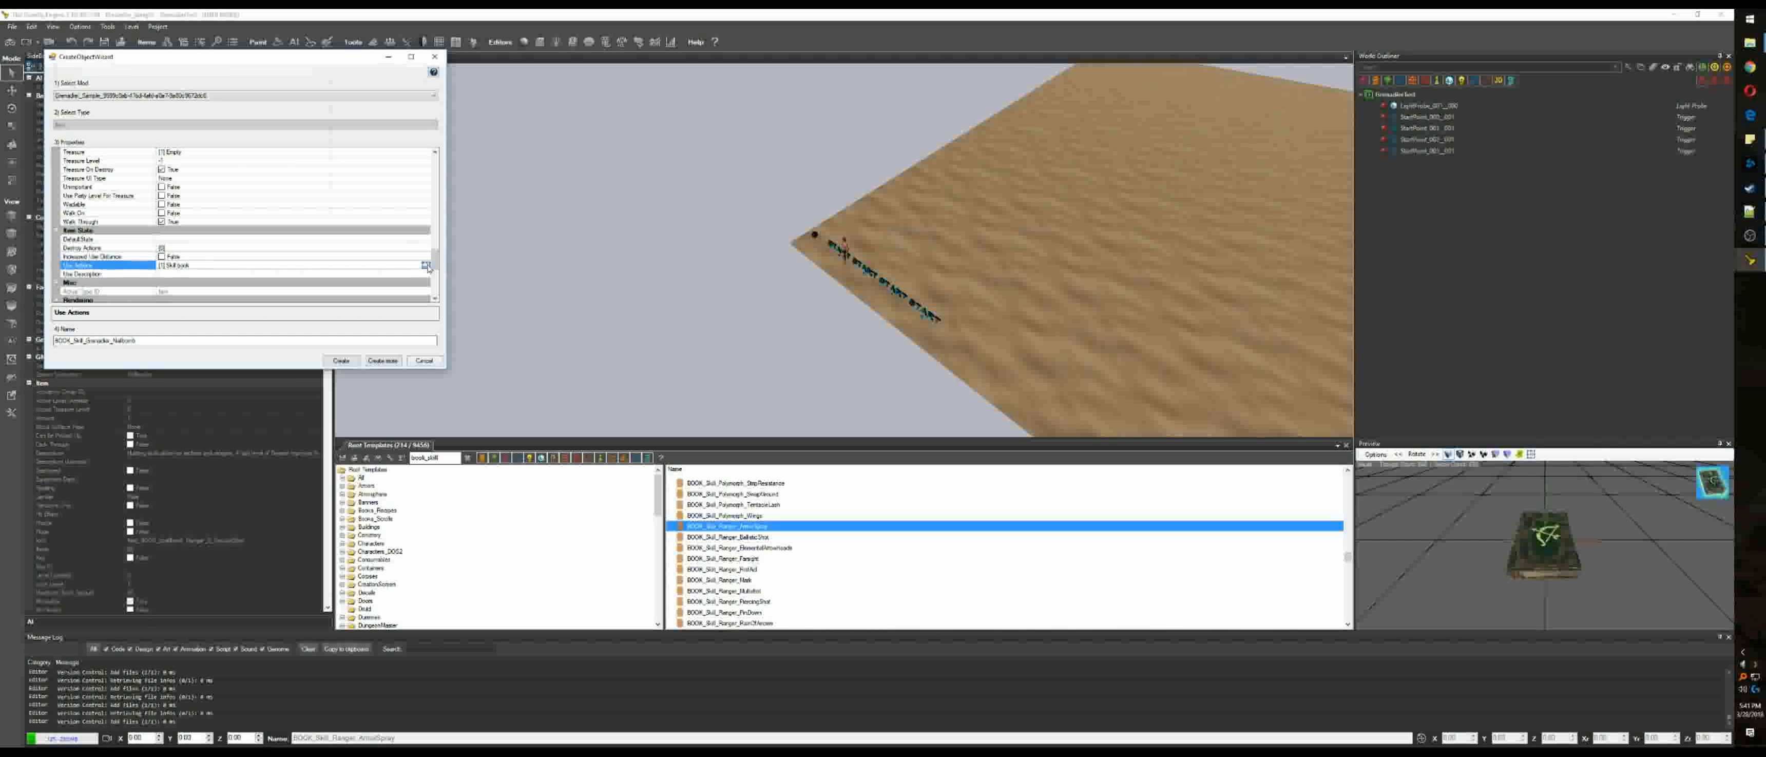
pyautogui.click(425, 265)
pyautogui.click(293, 125)
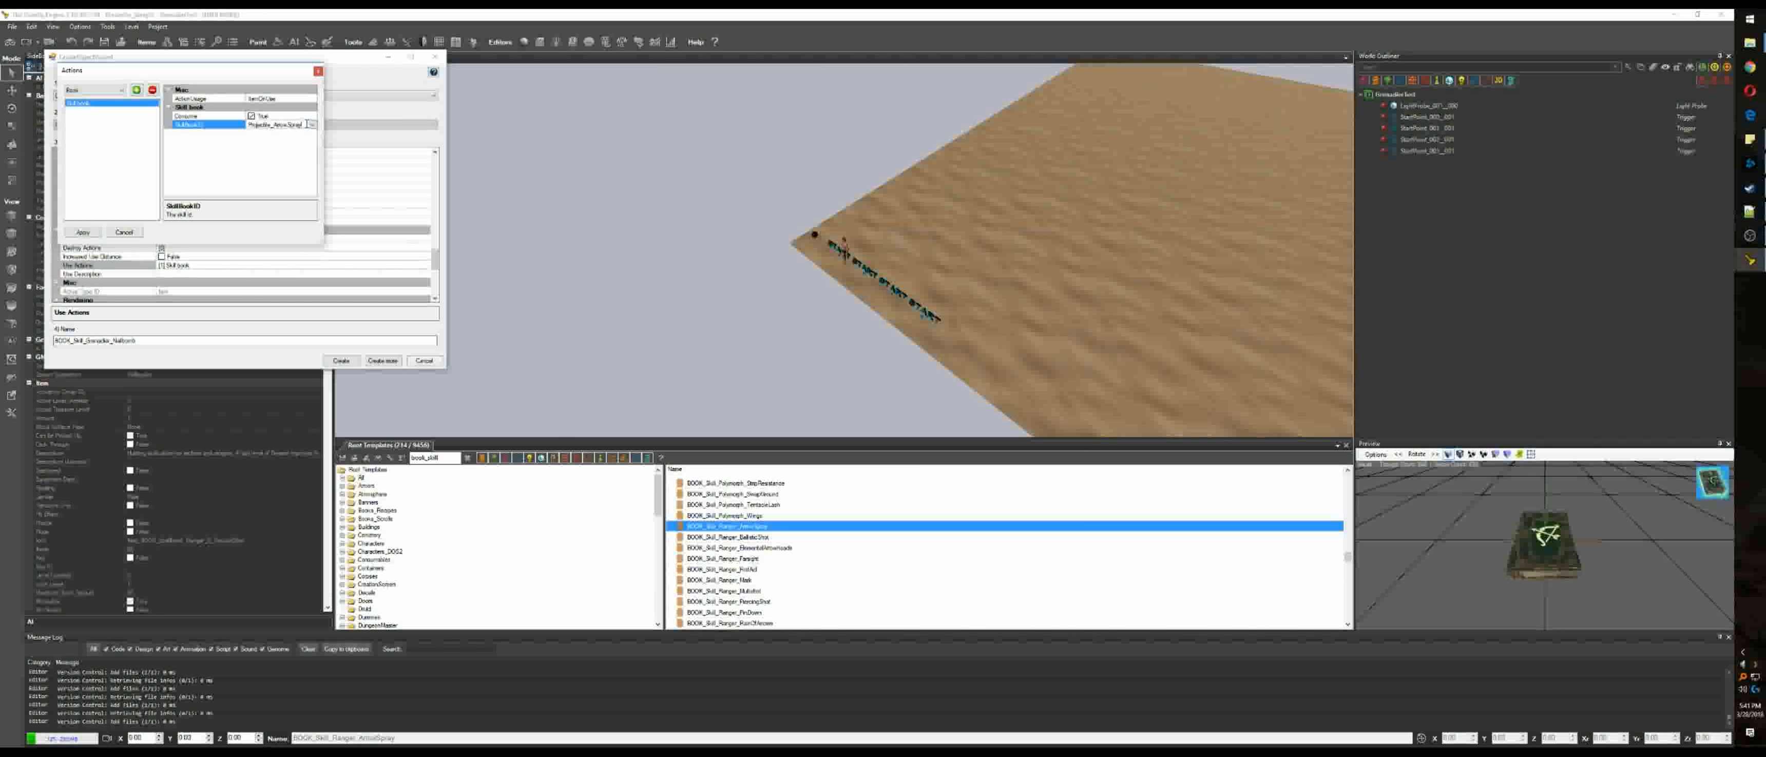
pyautogui.moveTo(307, 124); pyautogui.dragTo(275, 123)
pyautogui.write('Gren')
pyautogui.press('Return')
pyautogui.click(251, 124)
pyautogui.write('Grenadier_')
pyautogui.press('Home')
pyautogui.write('Projectile_')
pyautogui.click(281, 117)
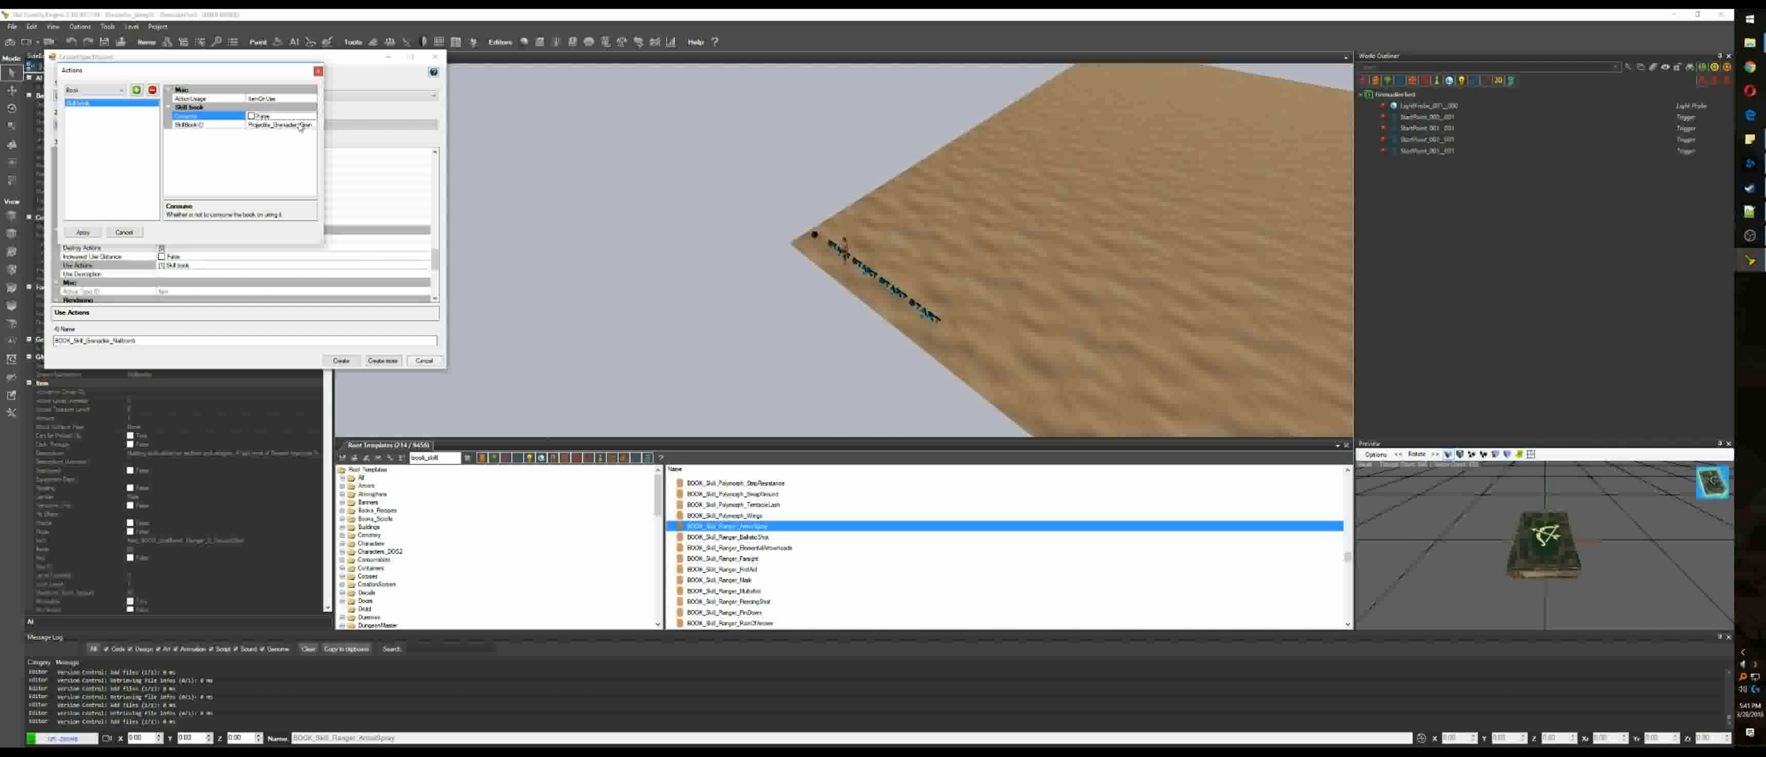
pyautogui.click(289, 126)
pyautogui.moveTo(295, 126); pyautogui.dragTo(331, 126)
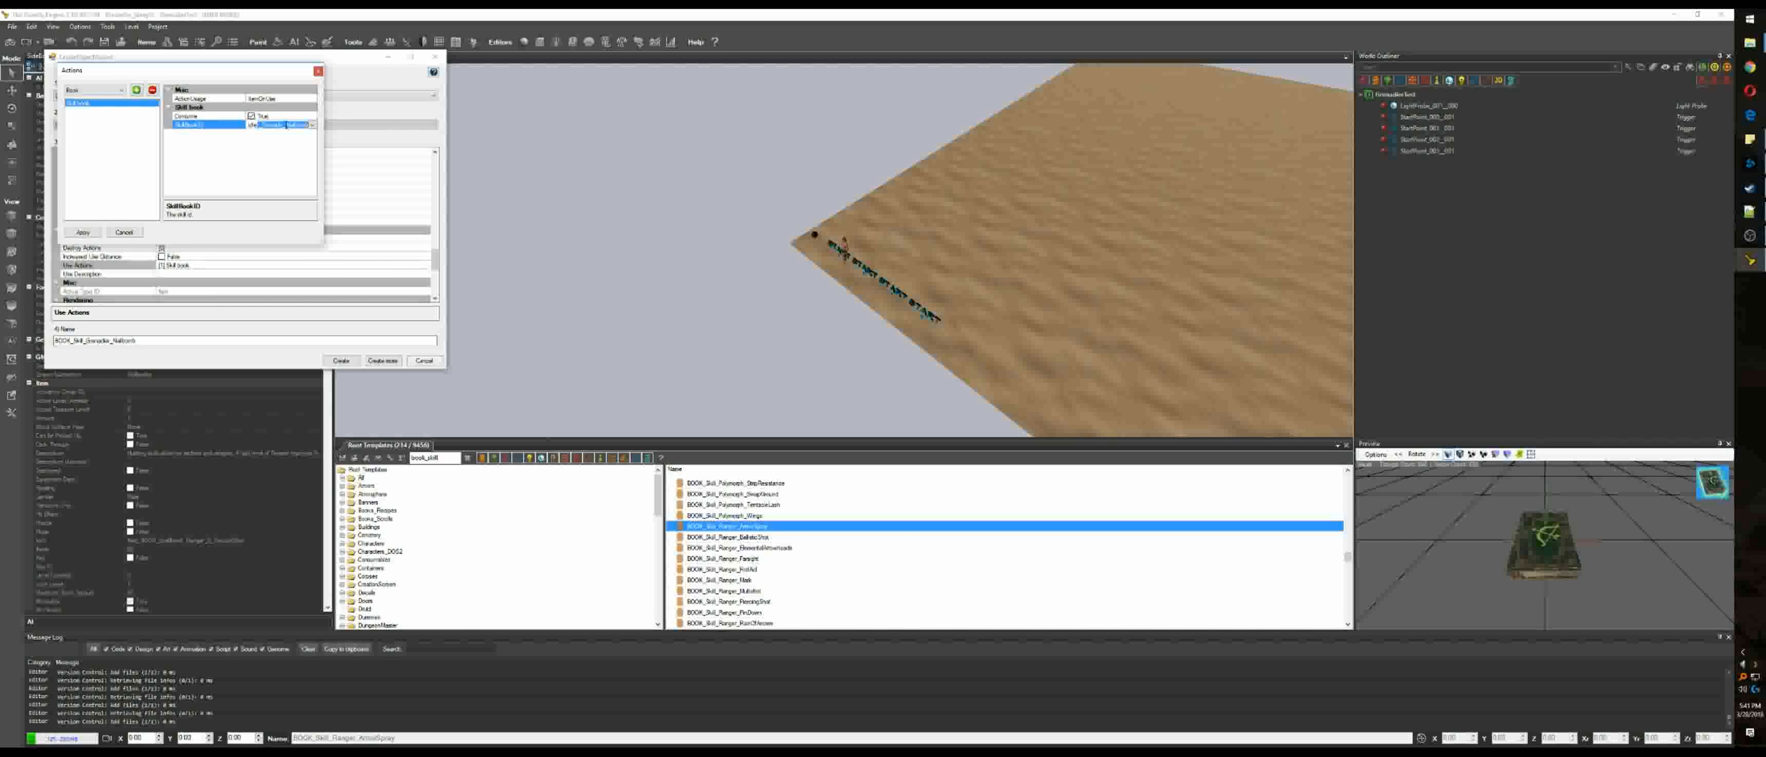
pyautogui.click(83, 231)
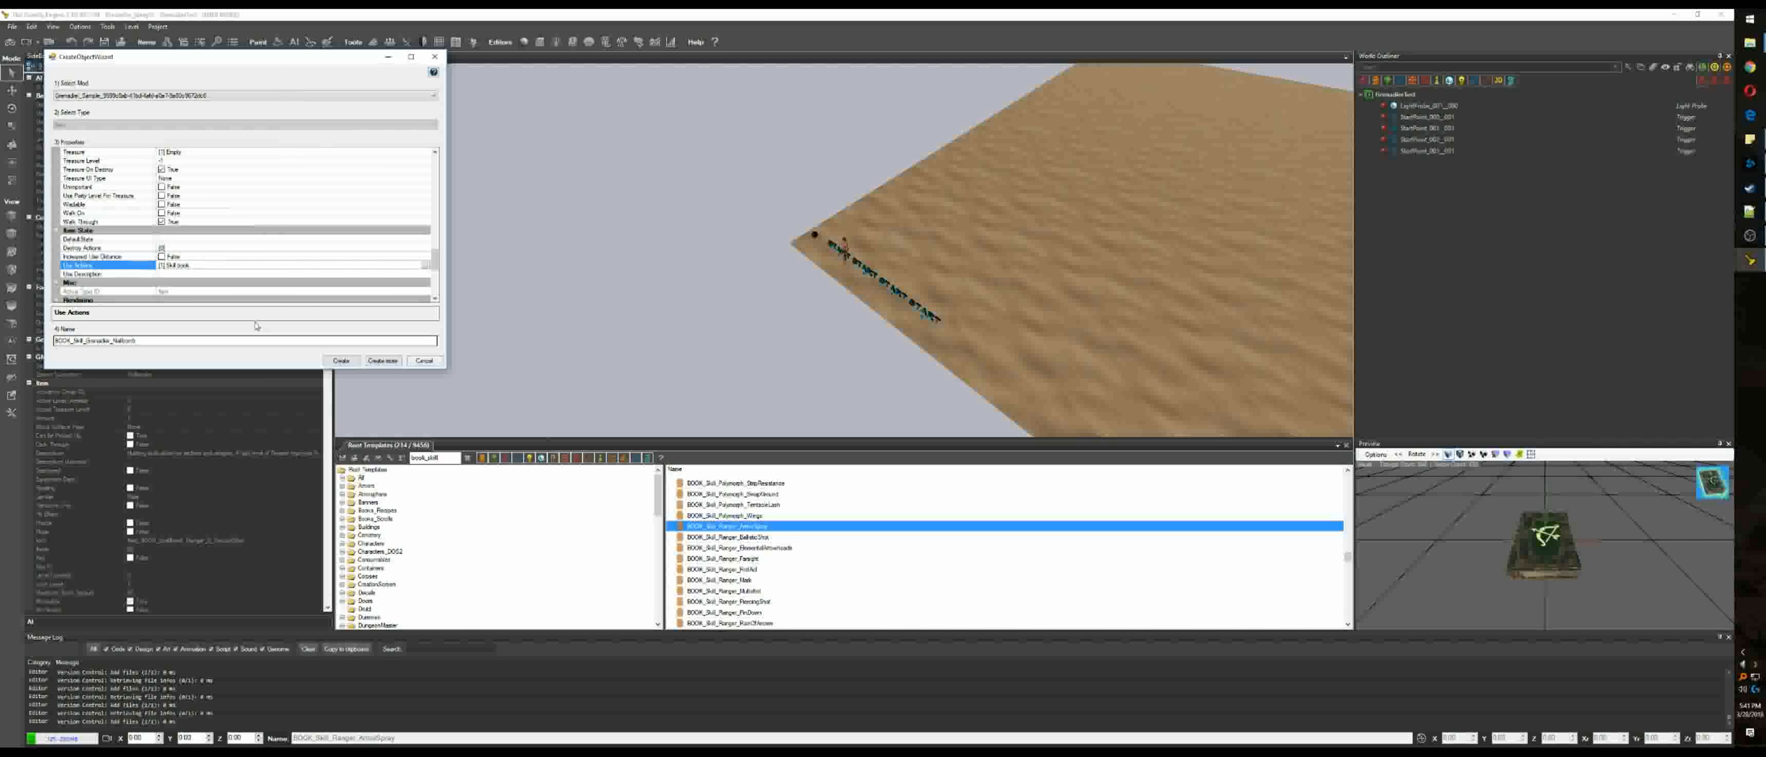
# Step: Create the BOOK_Skill_Grenadier_Nailbomb template and close the object wizard
pyautogui.click(341, 361)
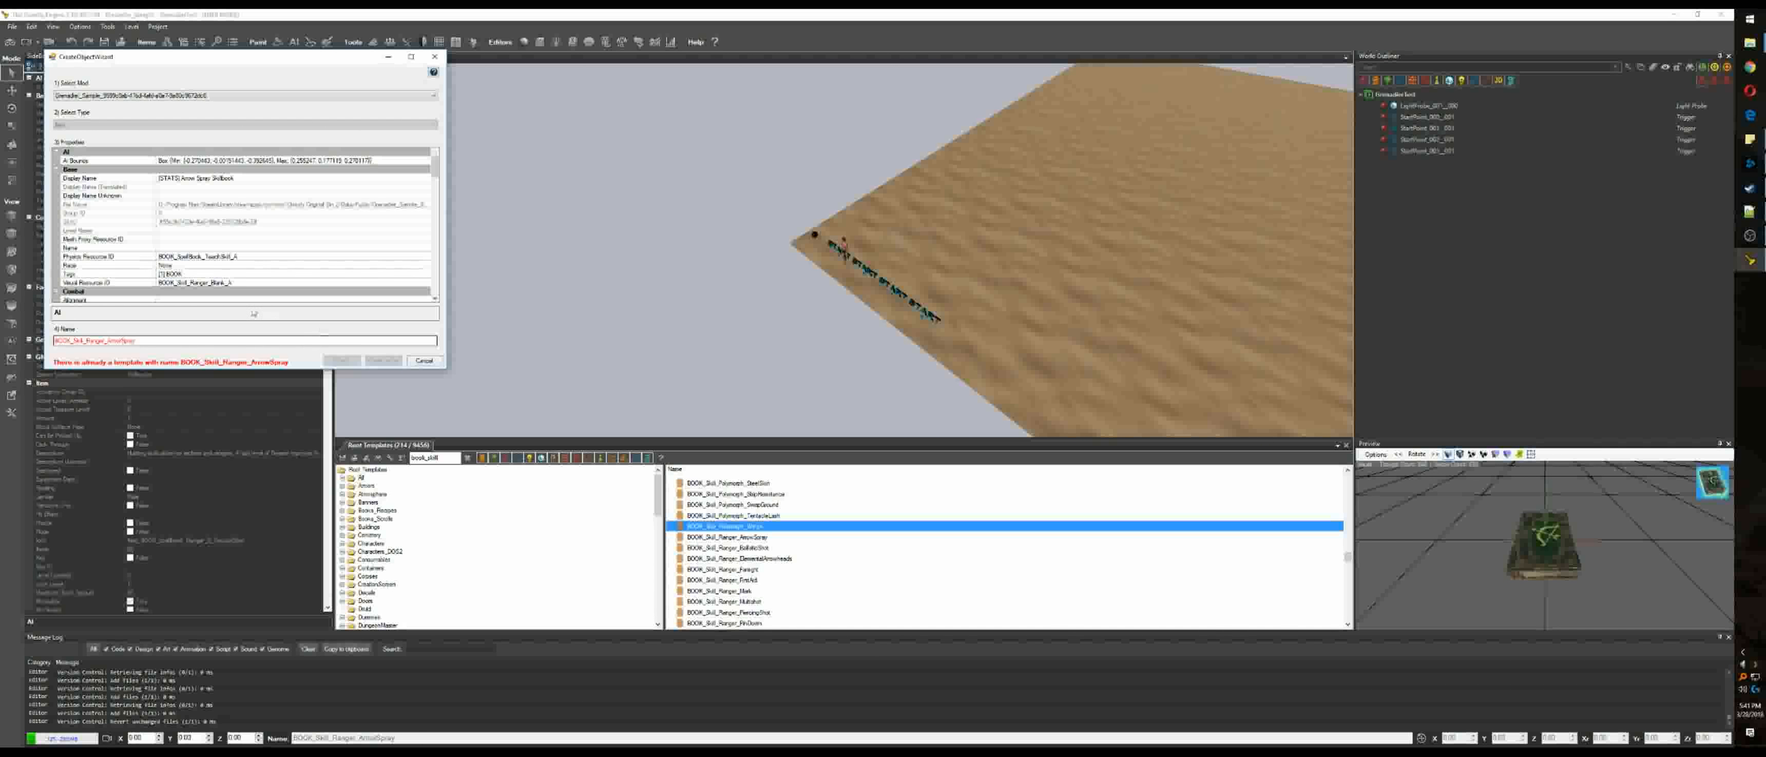
pyautogui.click(155, 341)
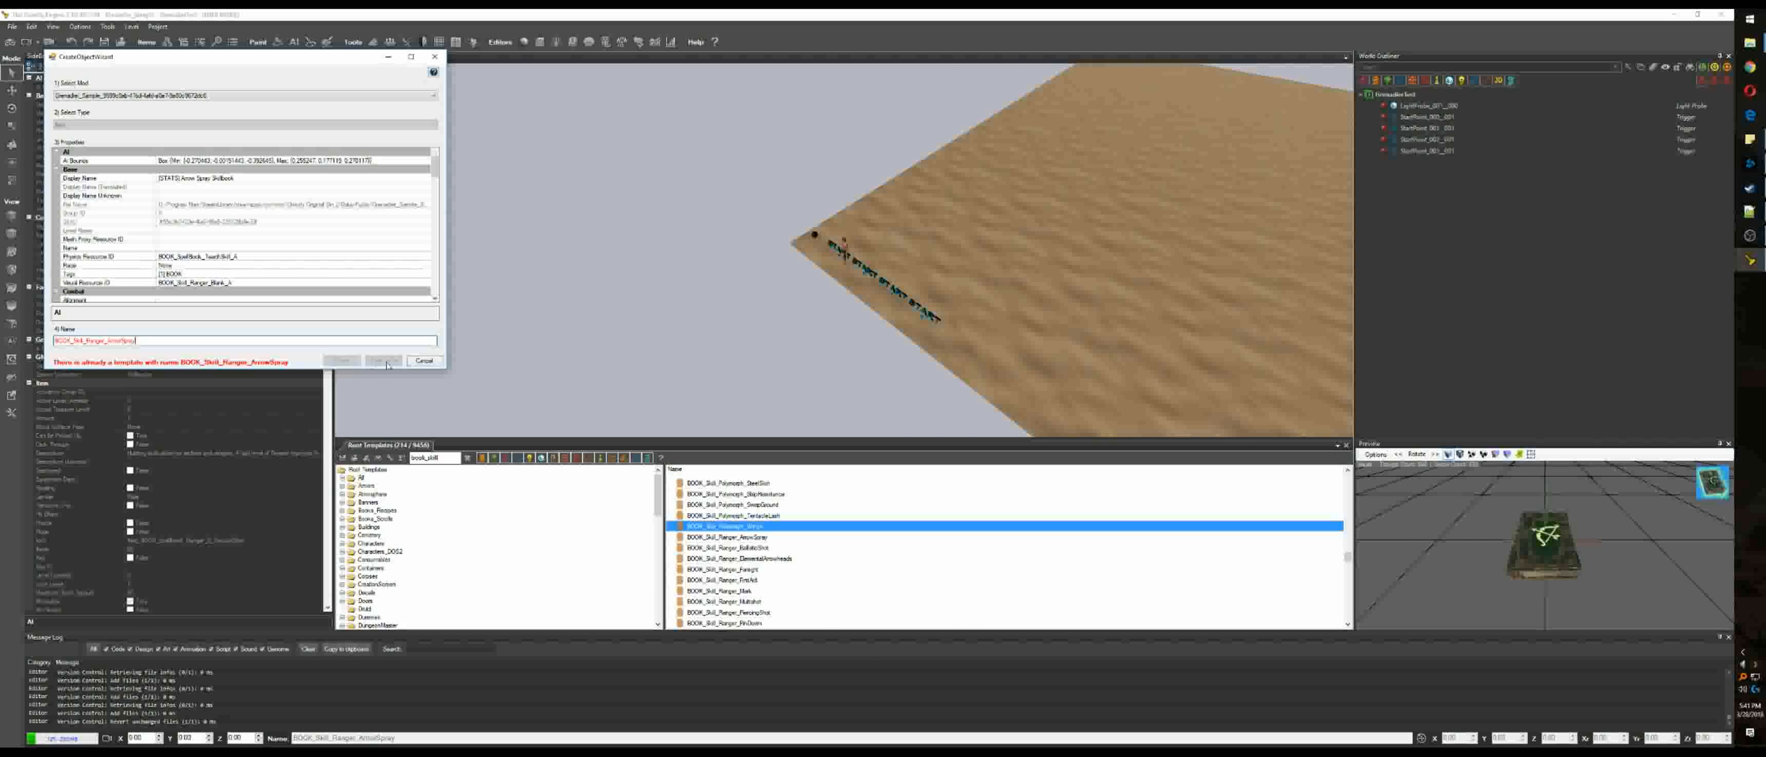
pyautogui.click(425, 361)
pyautogui.click(906, 420)
# Step: Replace the root template filter with grenadier to find the new skillbook template
pyautogui.click(814, 517)
pyautogui.scroll(5, 814, 524)
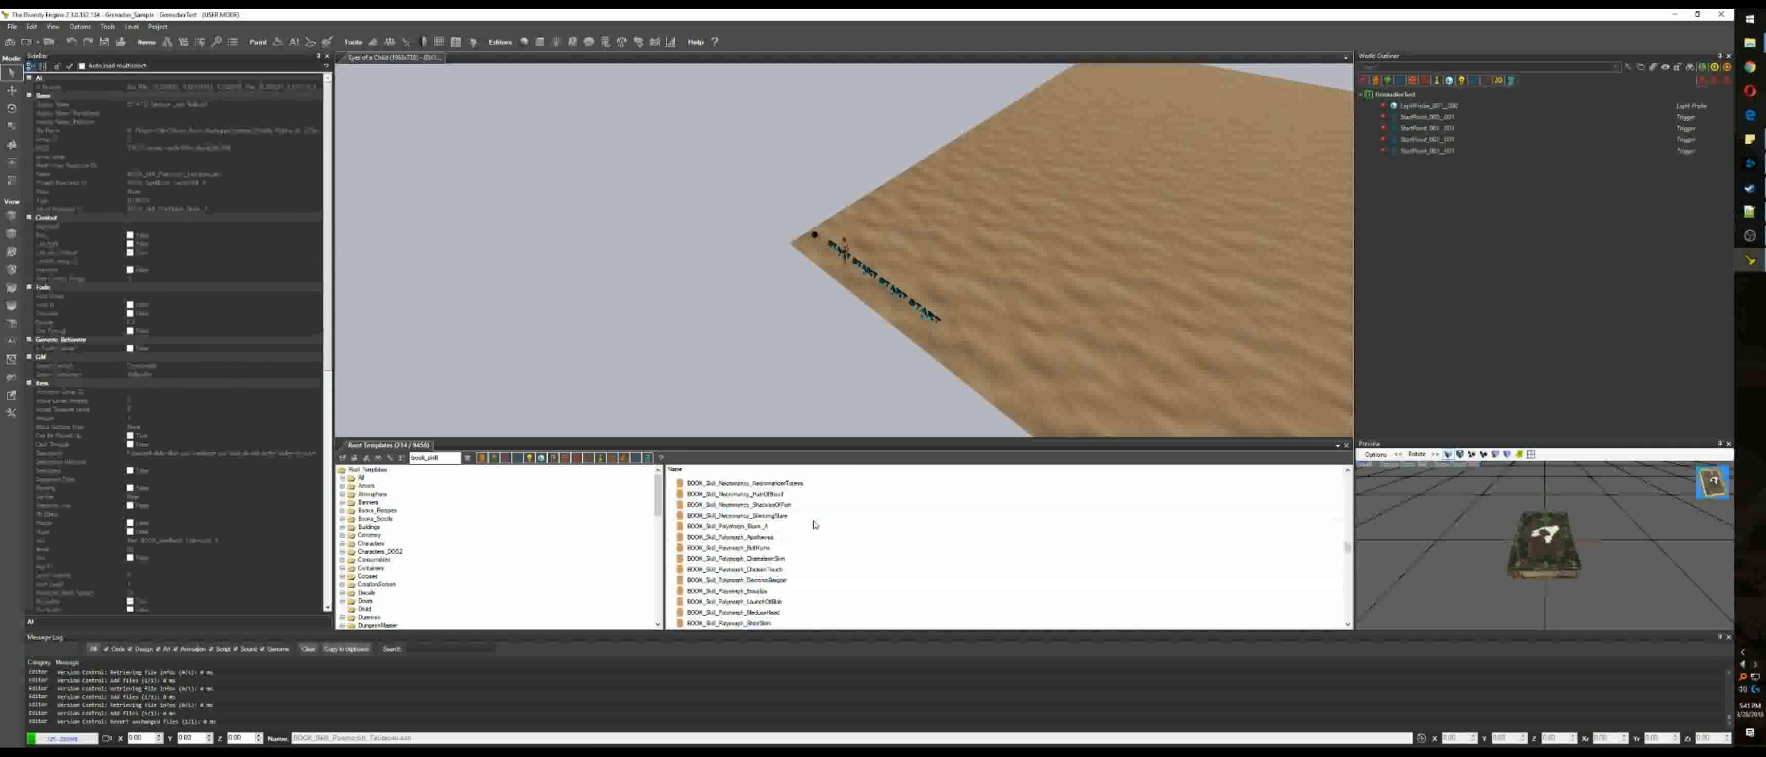
pyautogui.scroll(4, 813, 525)
pyautogui.click(468, 458)
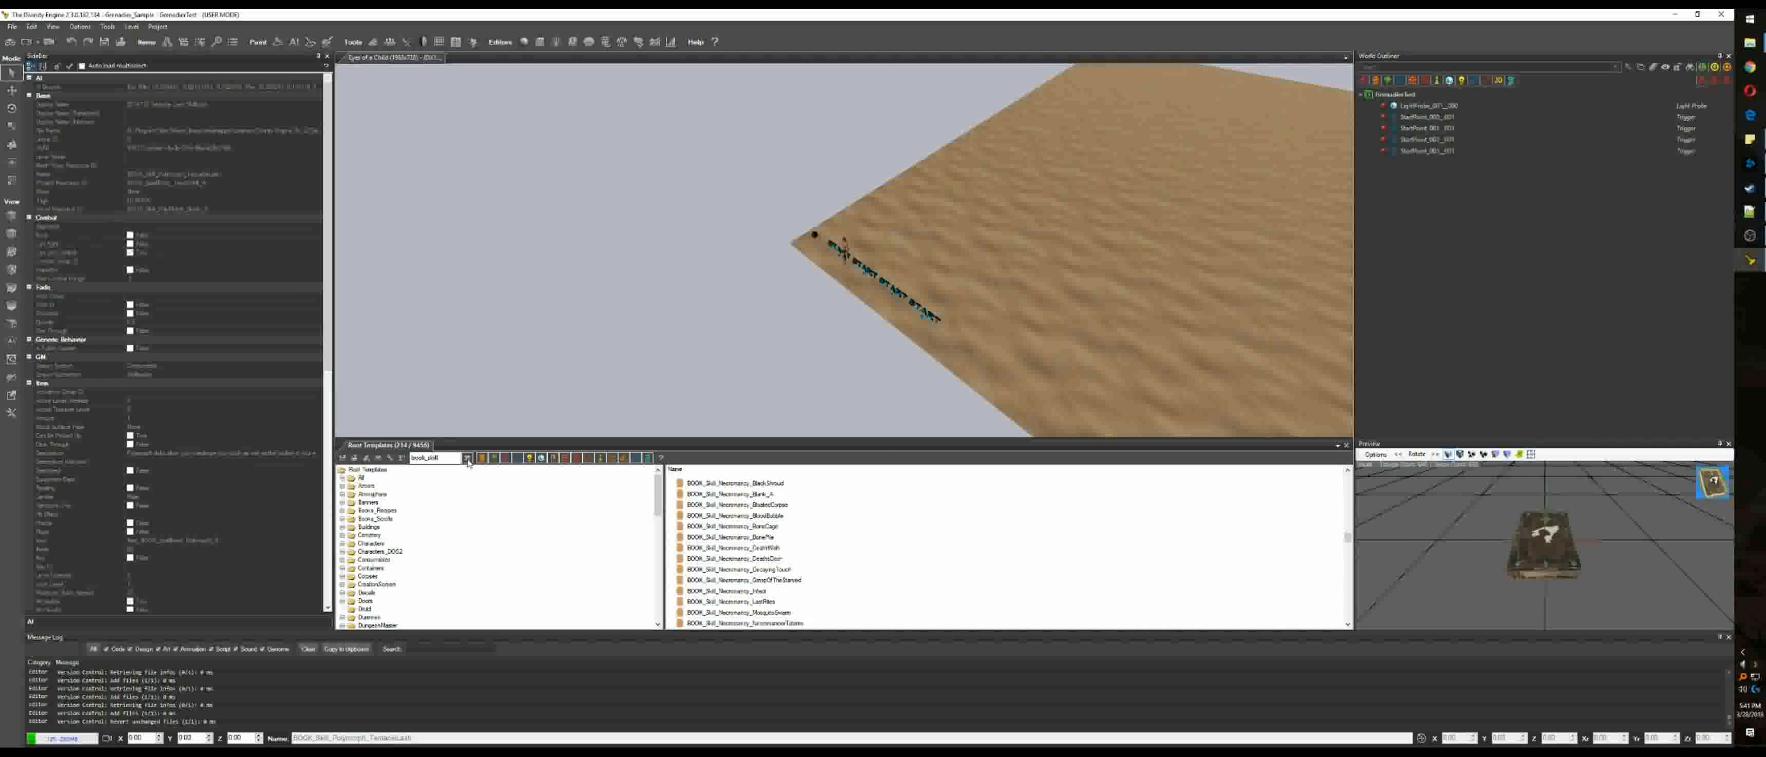
pyautogui.click(437, 459)
pyautogui.write('g')
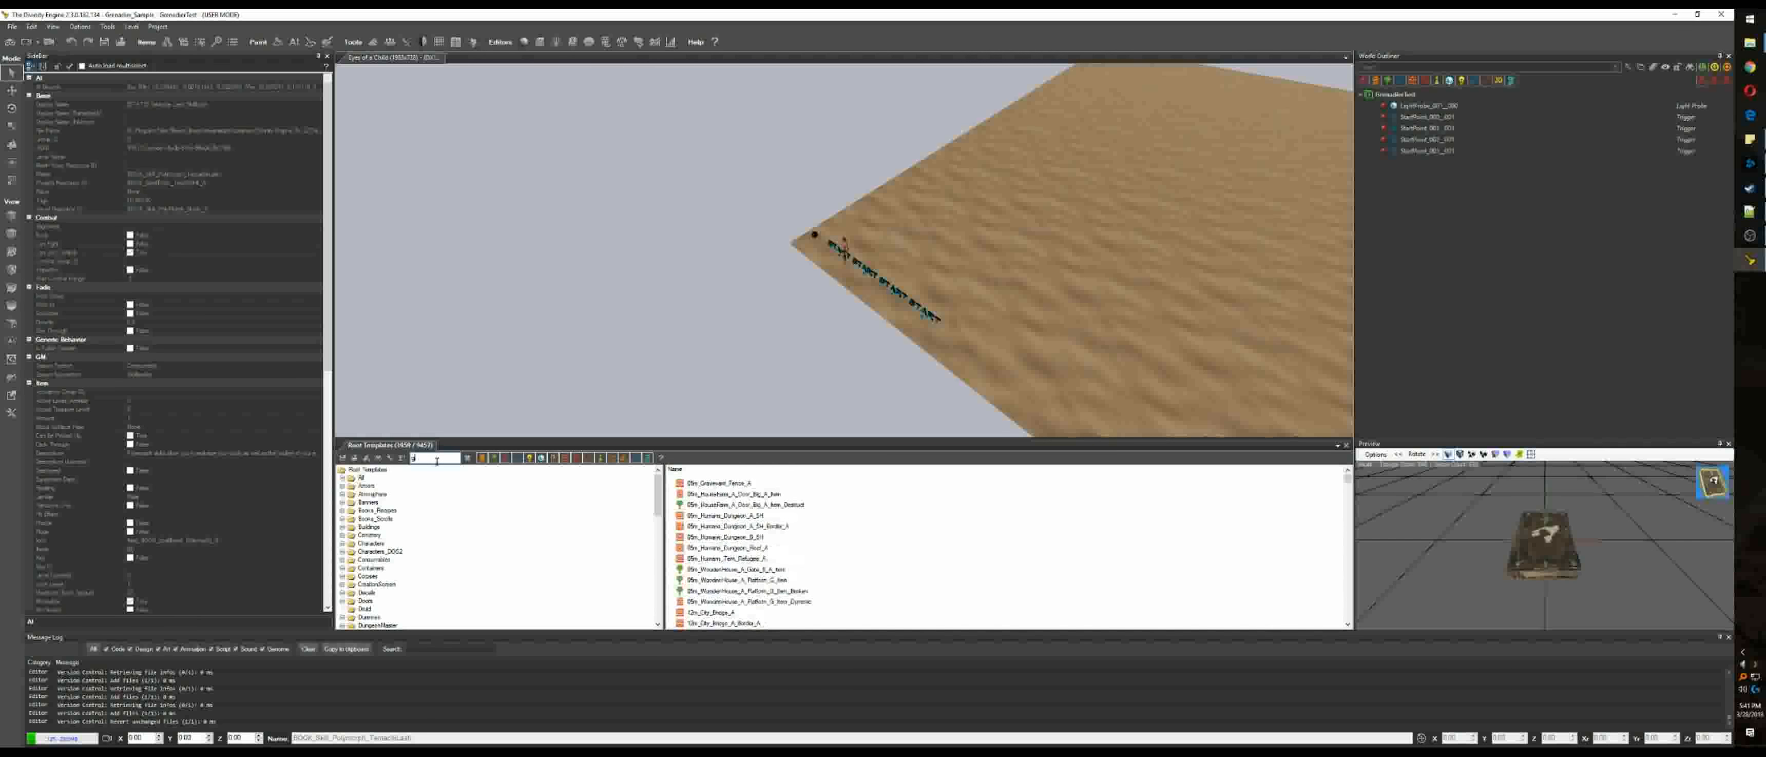
pyautogui.write('renadier')
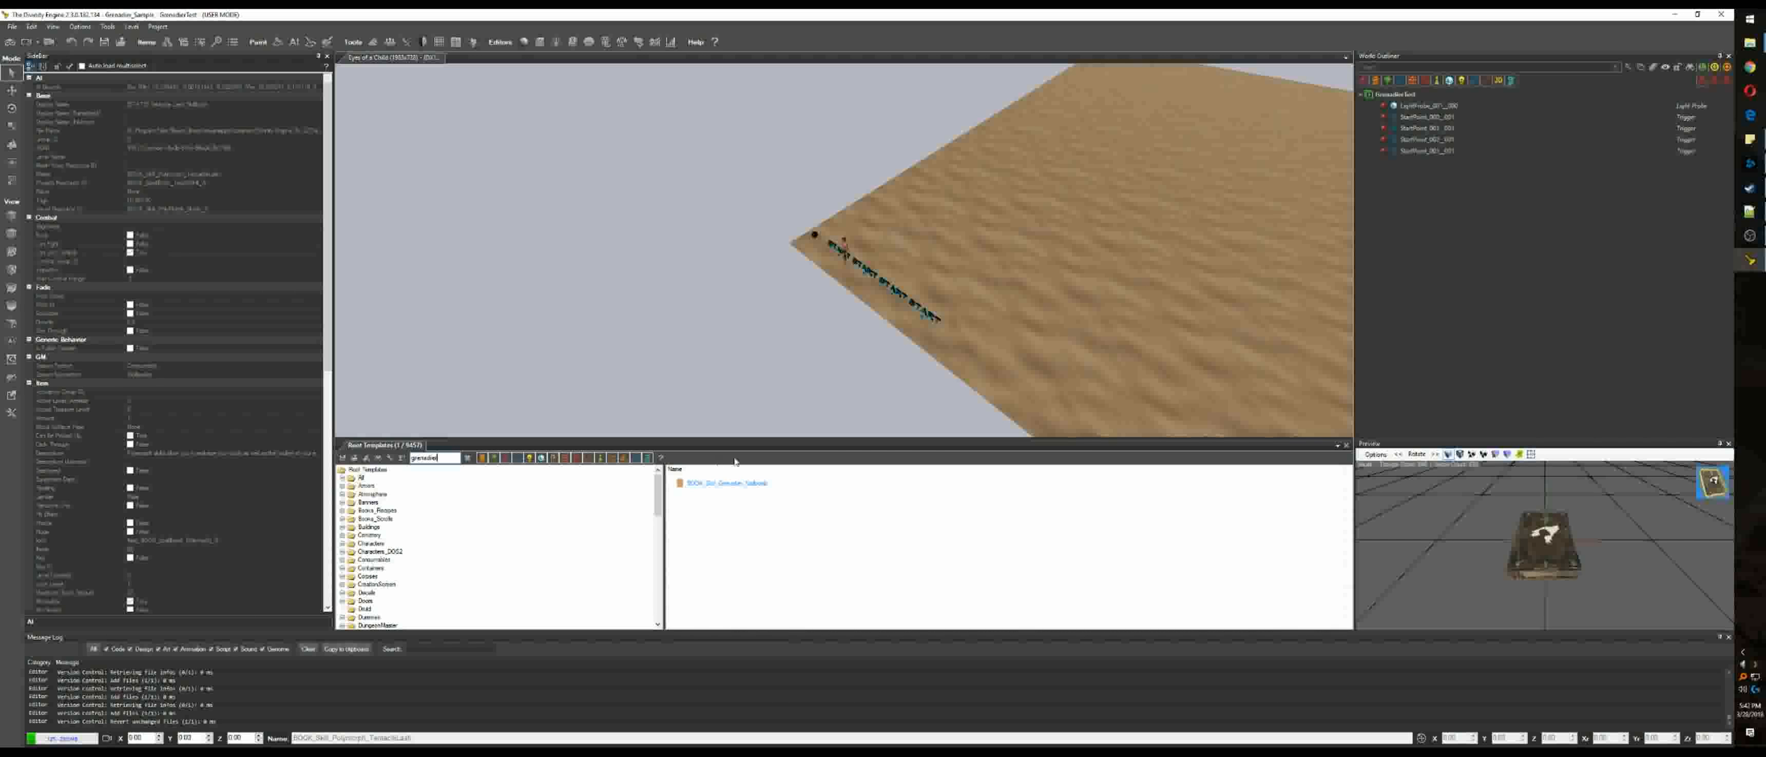
# Step: Start a new root template based on BOOK_Skill_Grenadier_Nailbomb and name it BOOK_Skill_Grenadier_Molotov
pyautogui.click(752, 483)
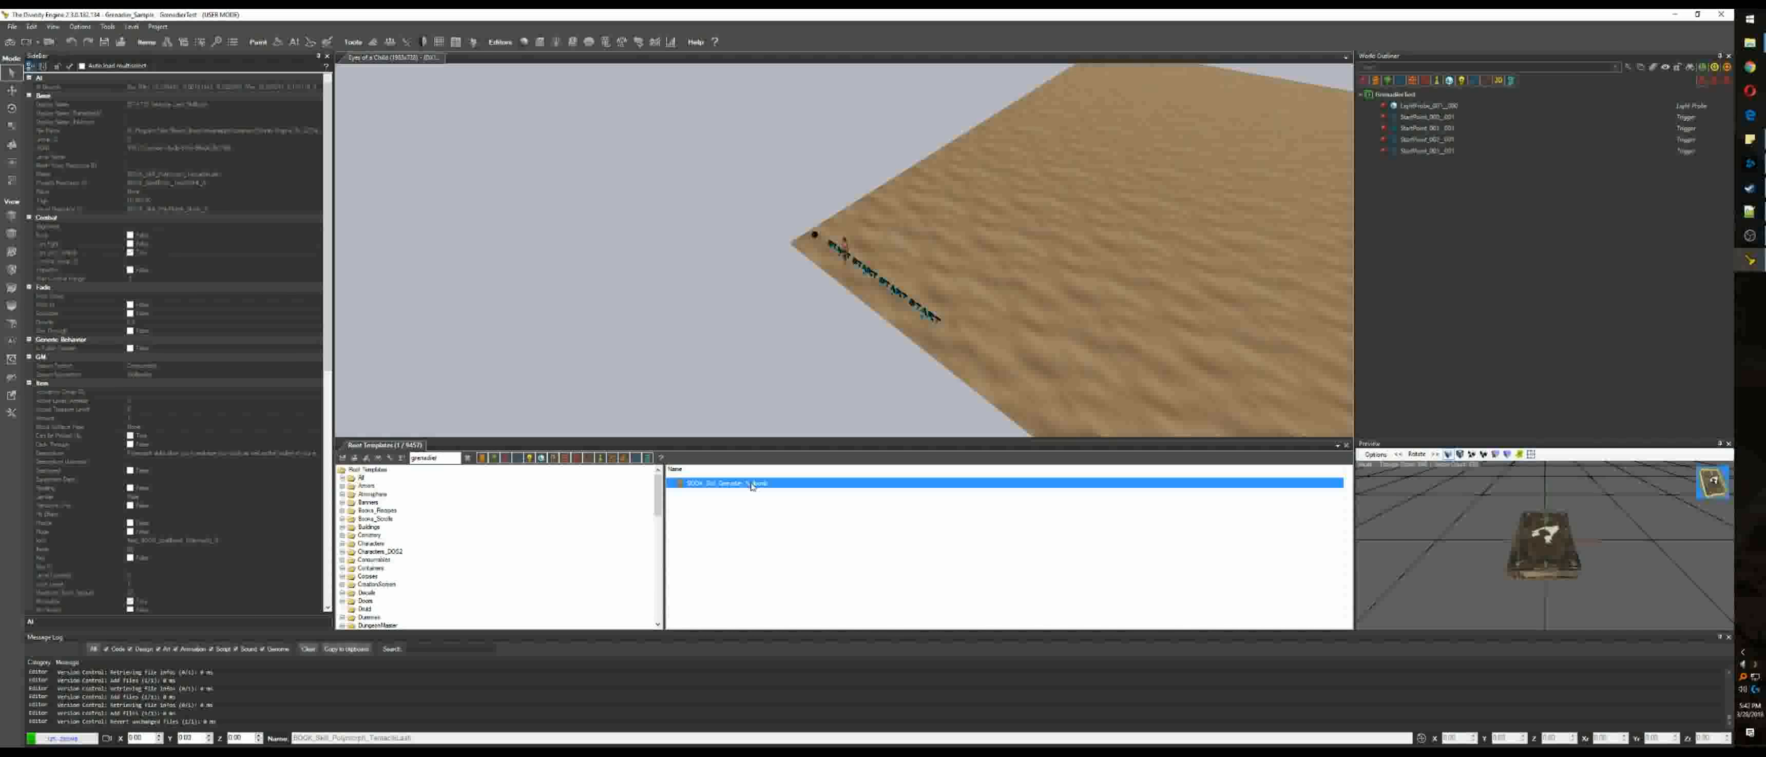
pyautogui.rightClick(752, 483)
pyautogui.click(825, 551)
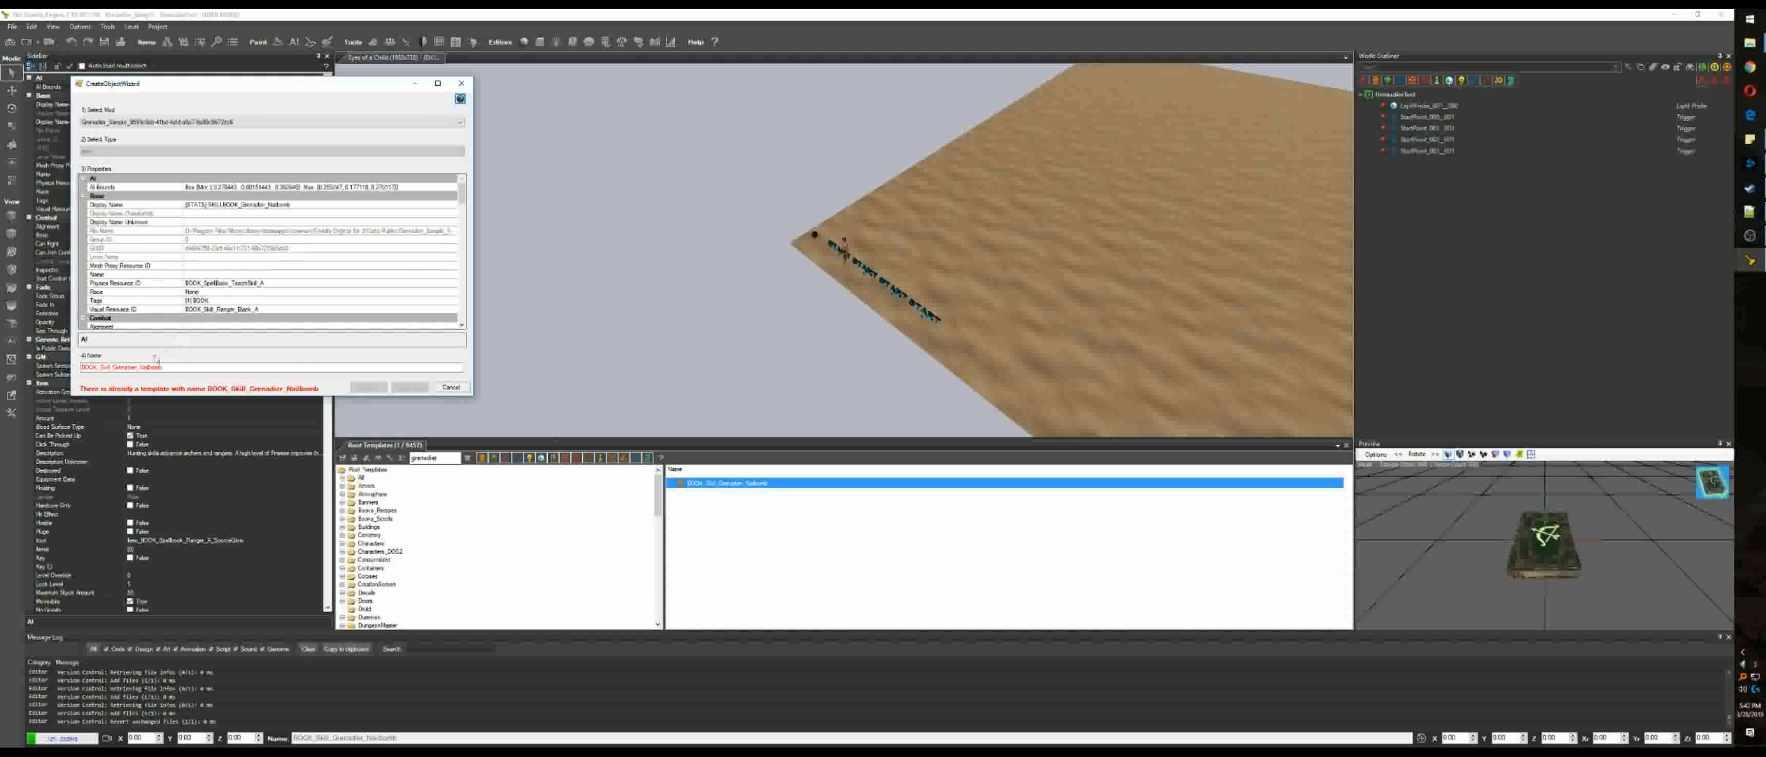
pyautogui.moveTo(163, 367); pyautogui.dragTo(139, 366)
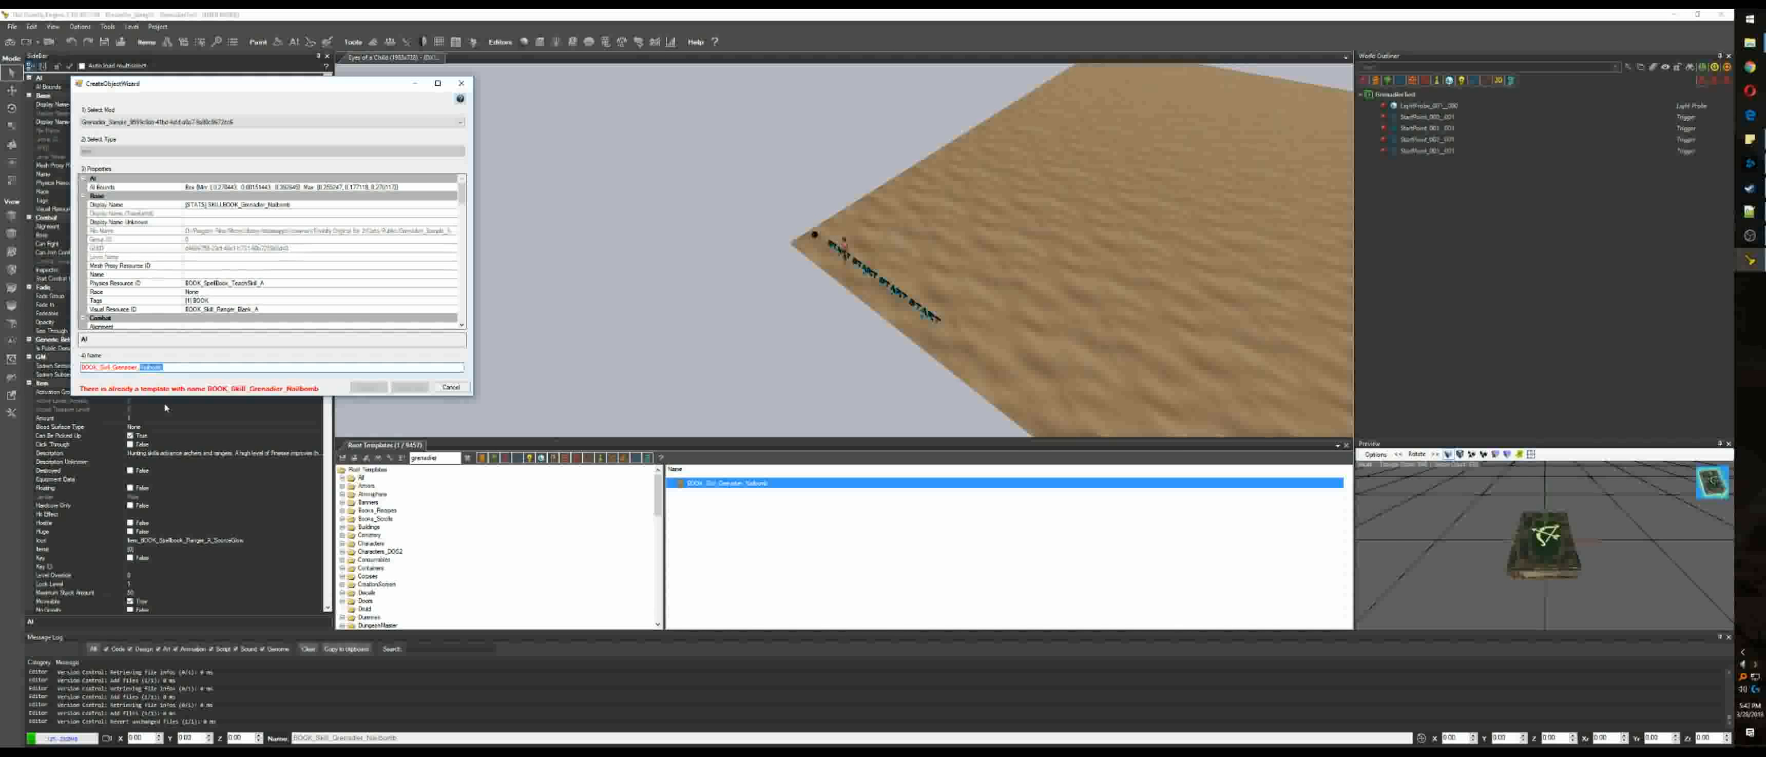
pyautogui.write('Molotov')
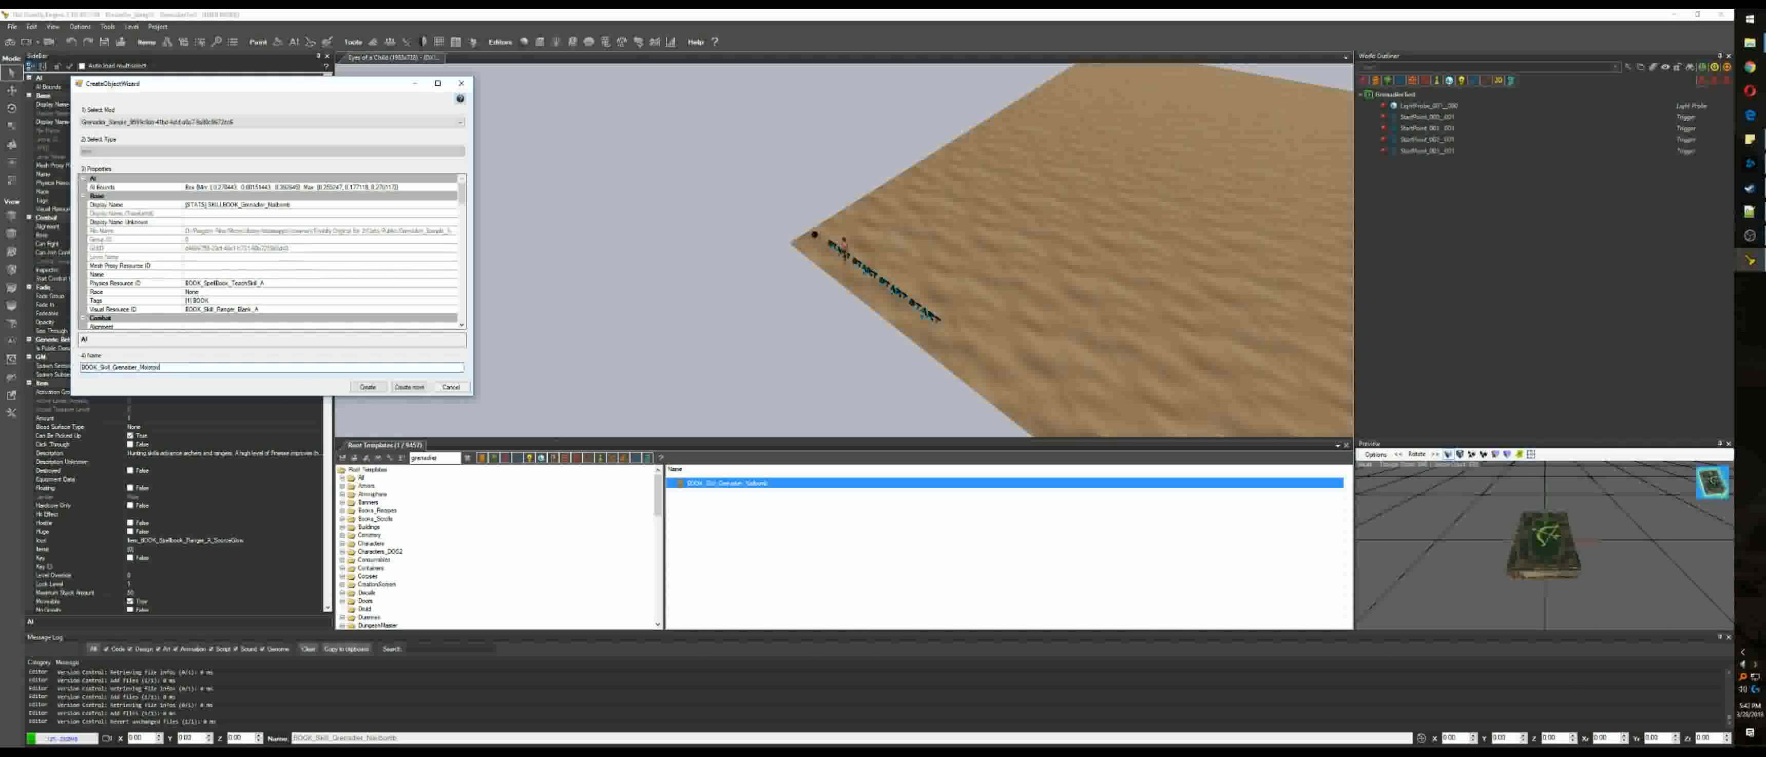
# Step: Set the new template's Stats to SKILLBOOK_Grenadier_Molotov
pyautogui.moveTo(462, 199); pyautogui.dragTo(462, 272)
pyautogui.click(268, 257)
pyautogui.moveTo(269, 257); pyautogui.dragTo(244, 258)
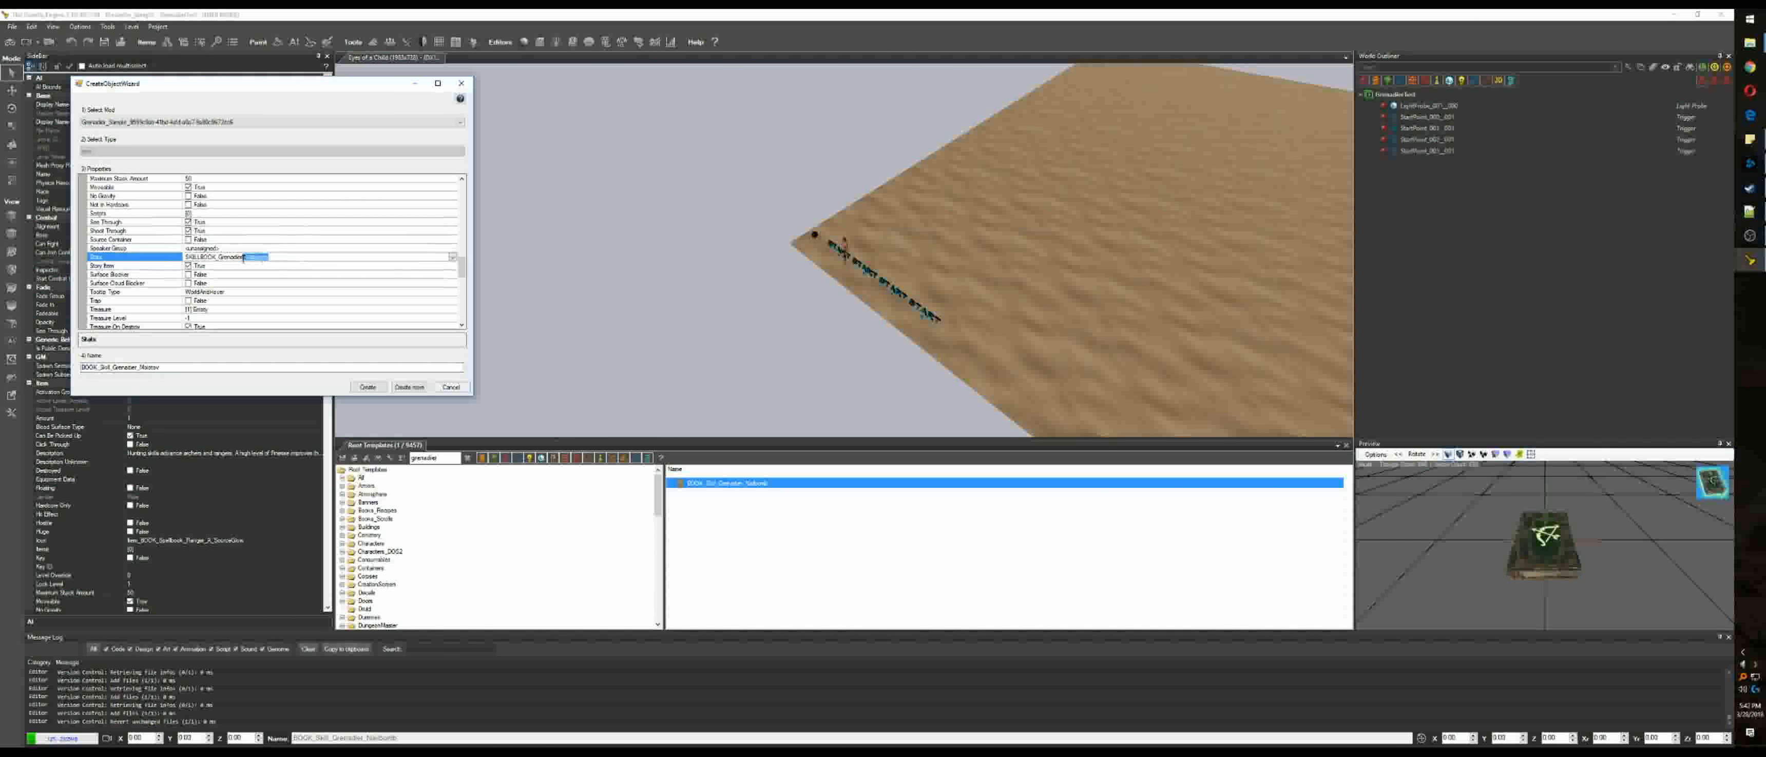
pyautogui.write('Molotov')
# Step: Change the ending of the Skill book use action's skill ID to Molotov, apply it and create the Molotov skillbook template
pyautogui.moveTo(461, 269); pyautogui.dragTo(460, 299)
pyautogui.click(435, 266)
pyautogui.click(453, 266)
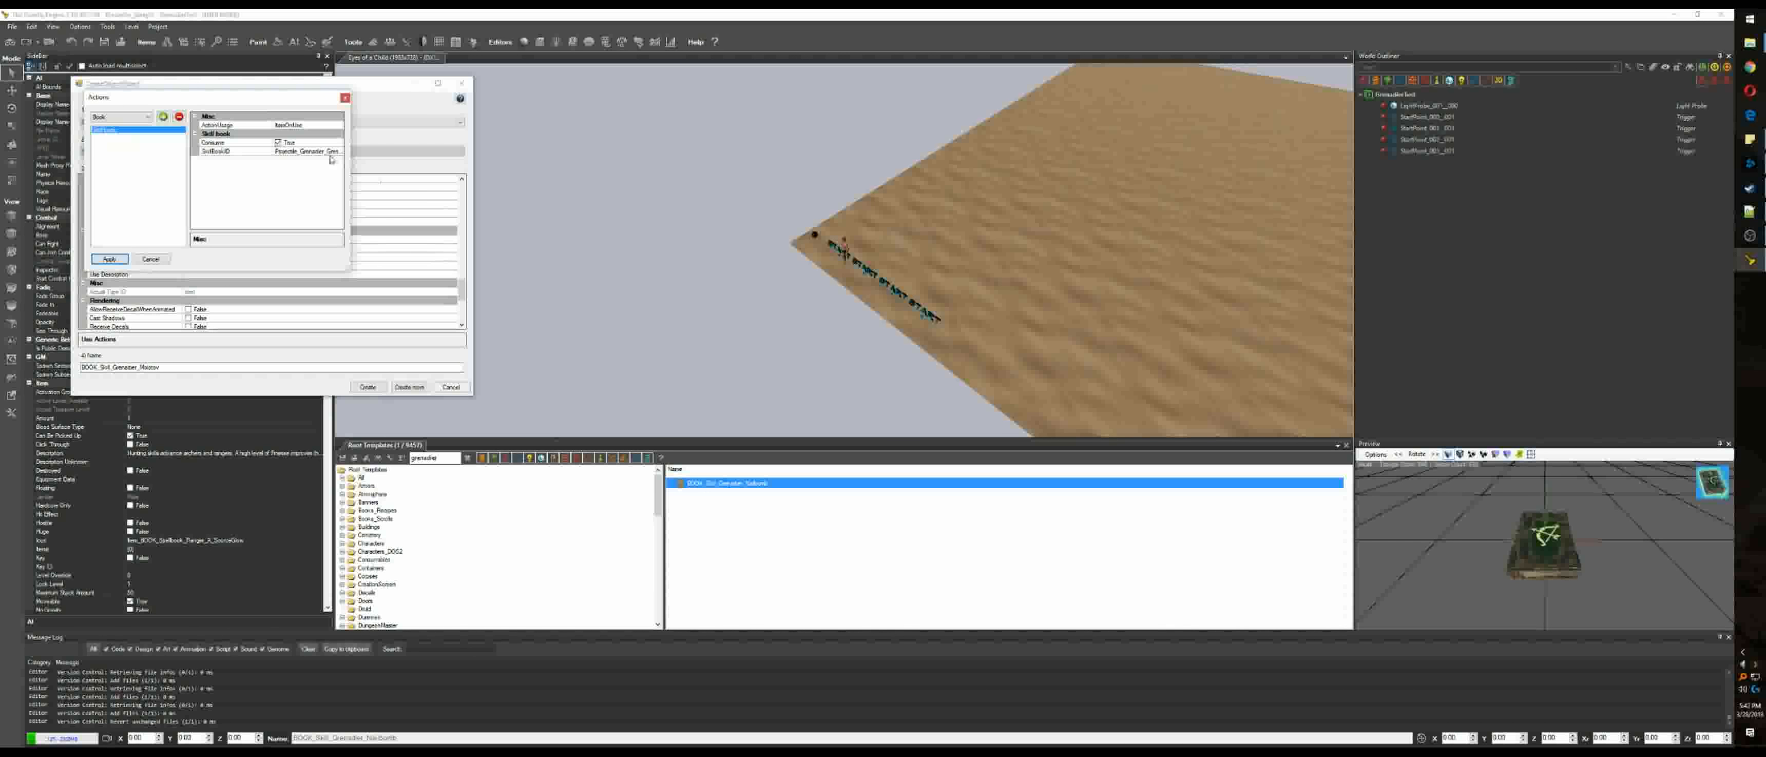
pyautogui.click(330, 152)
pyautogui.doubleClick(329, 152)
pyautogui.click(315, 149)
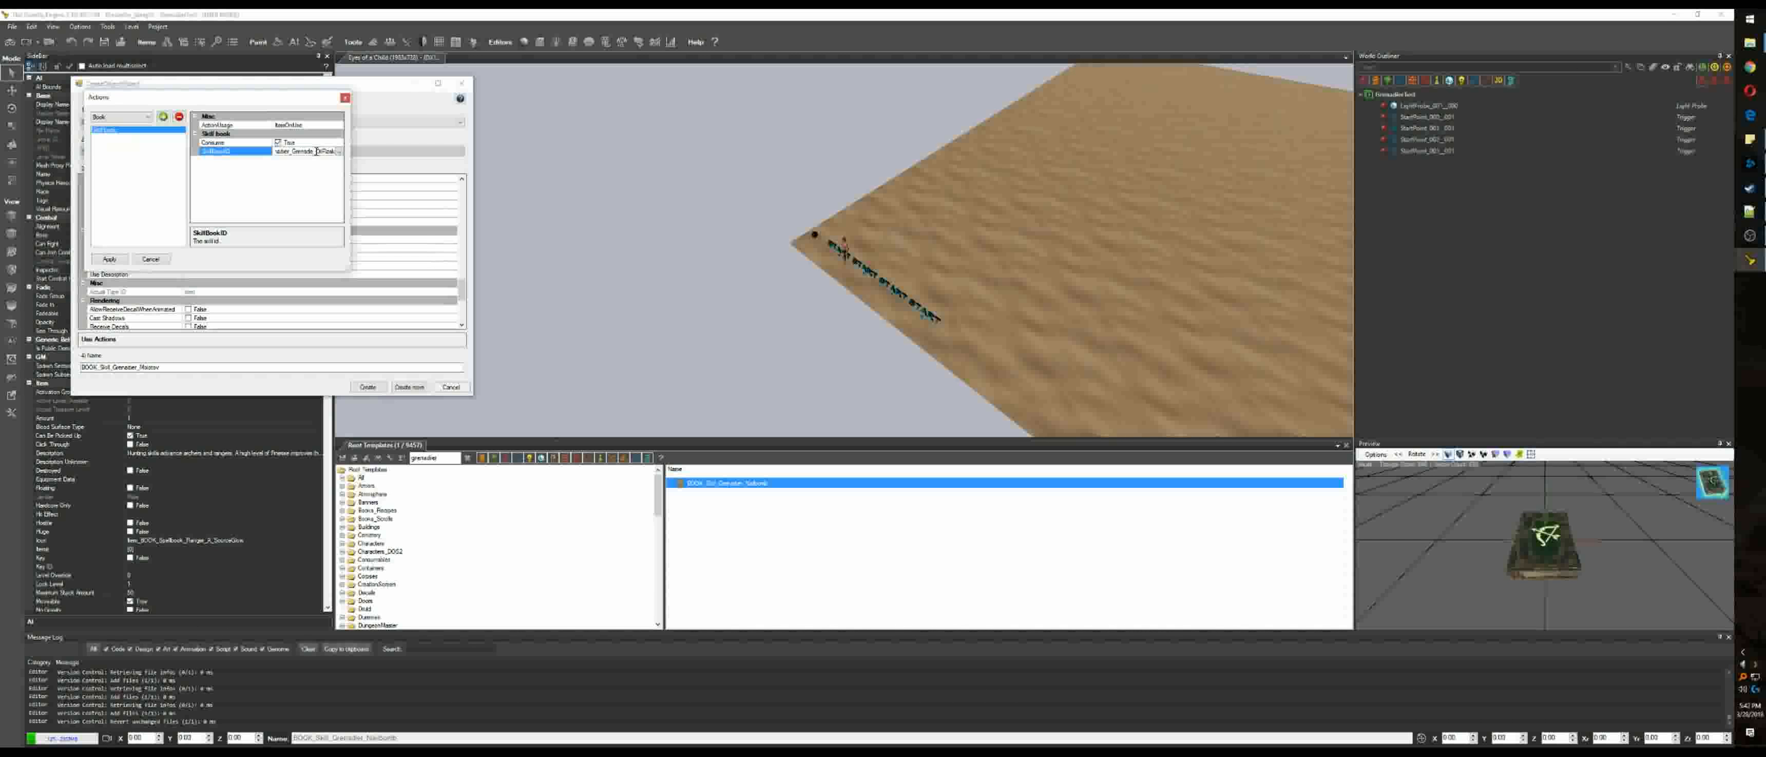
pyautogui.moveTo(316, 151); pyautogui.dragTo(377, 166)
pyautogui.write('Mo')
pyautogui.click(115, 260)
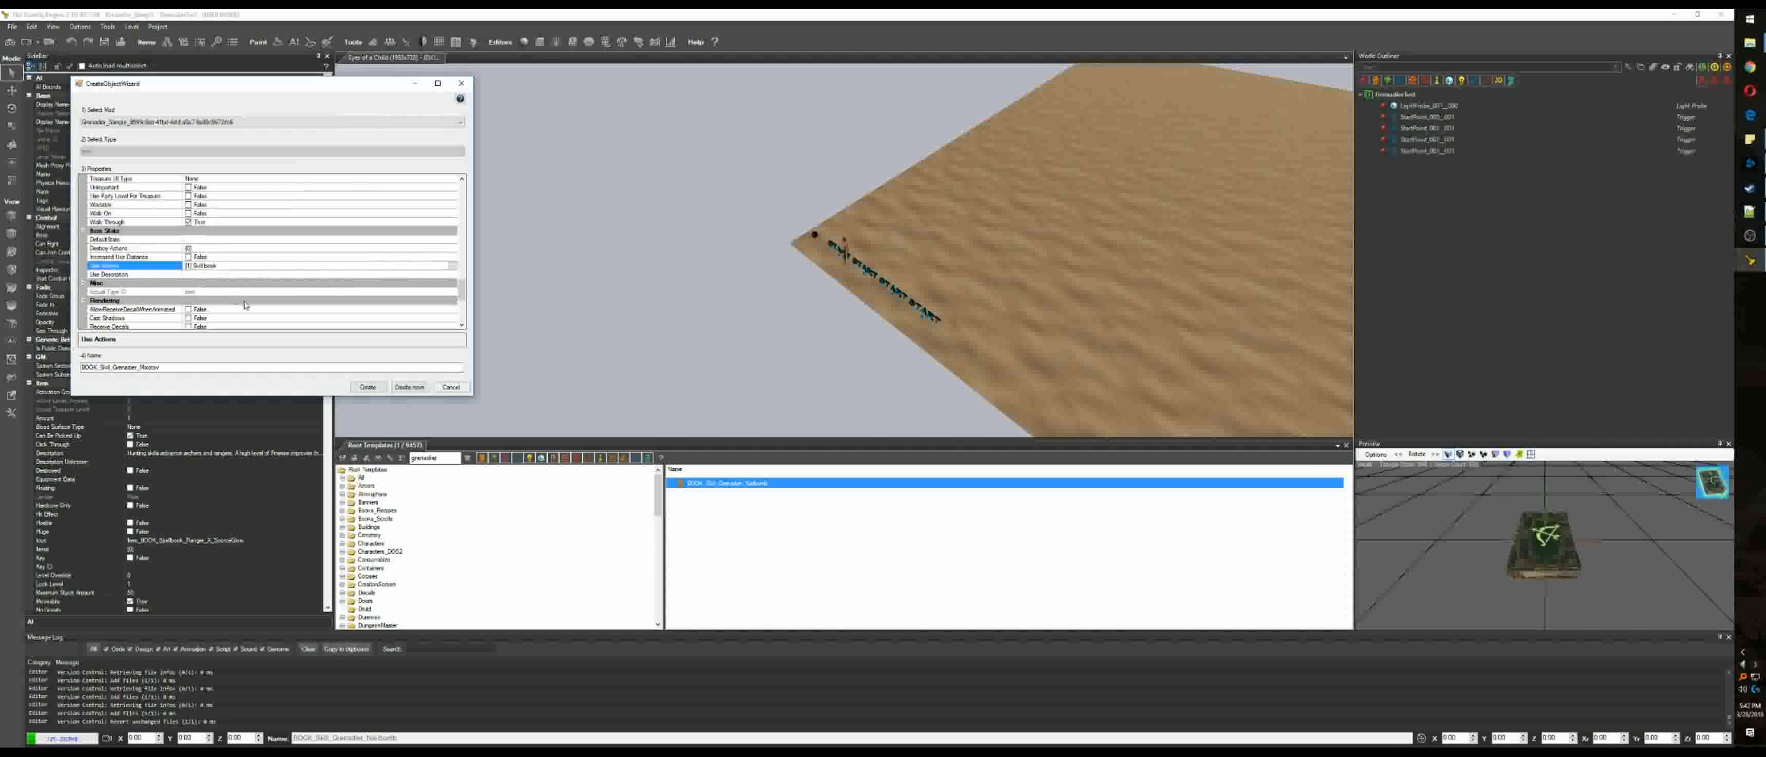
pyautogui.click(368, 386)
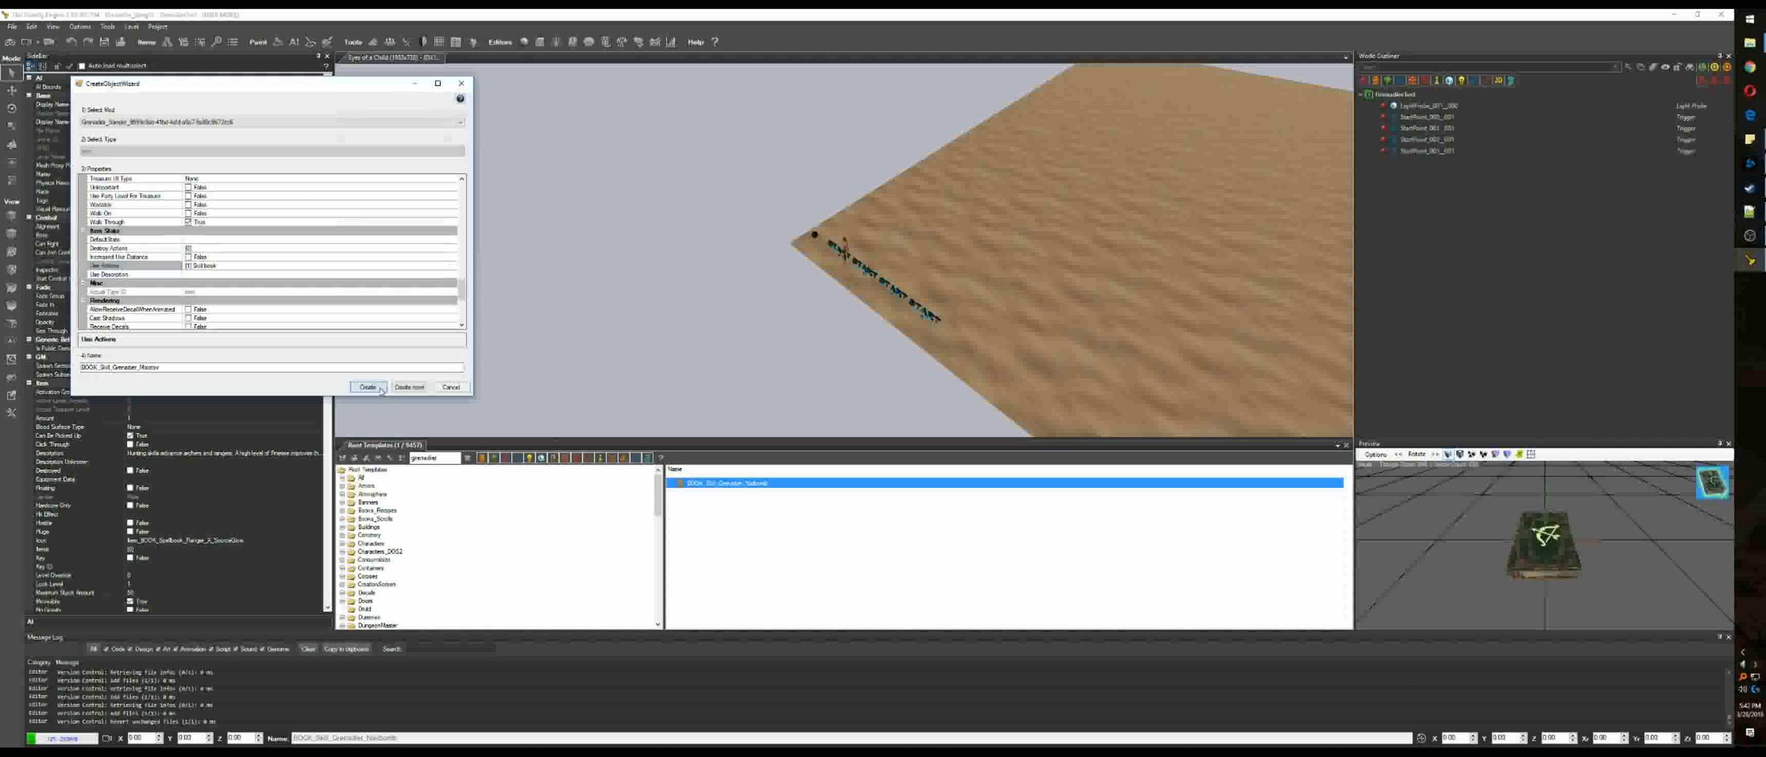
# Step: Start another root template based on BOOK_Skill_Grenadier_Molotov and name it BOOK_Skill_Grenadier_Ice
pyautogui.rightClick(738, 484)
pyautogui.click(809, 551)
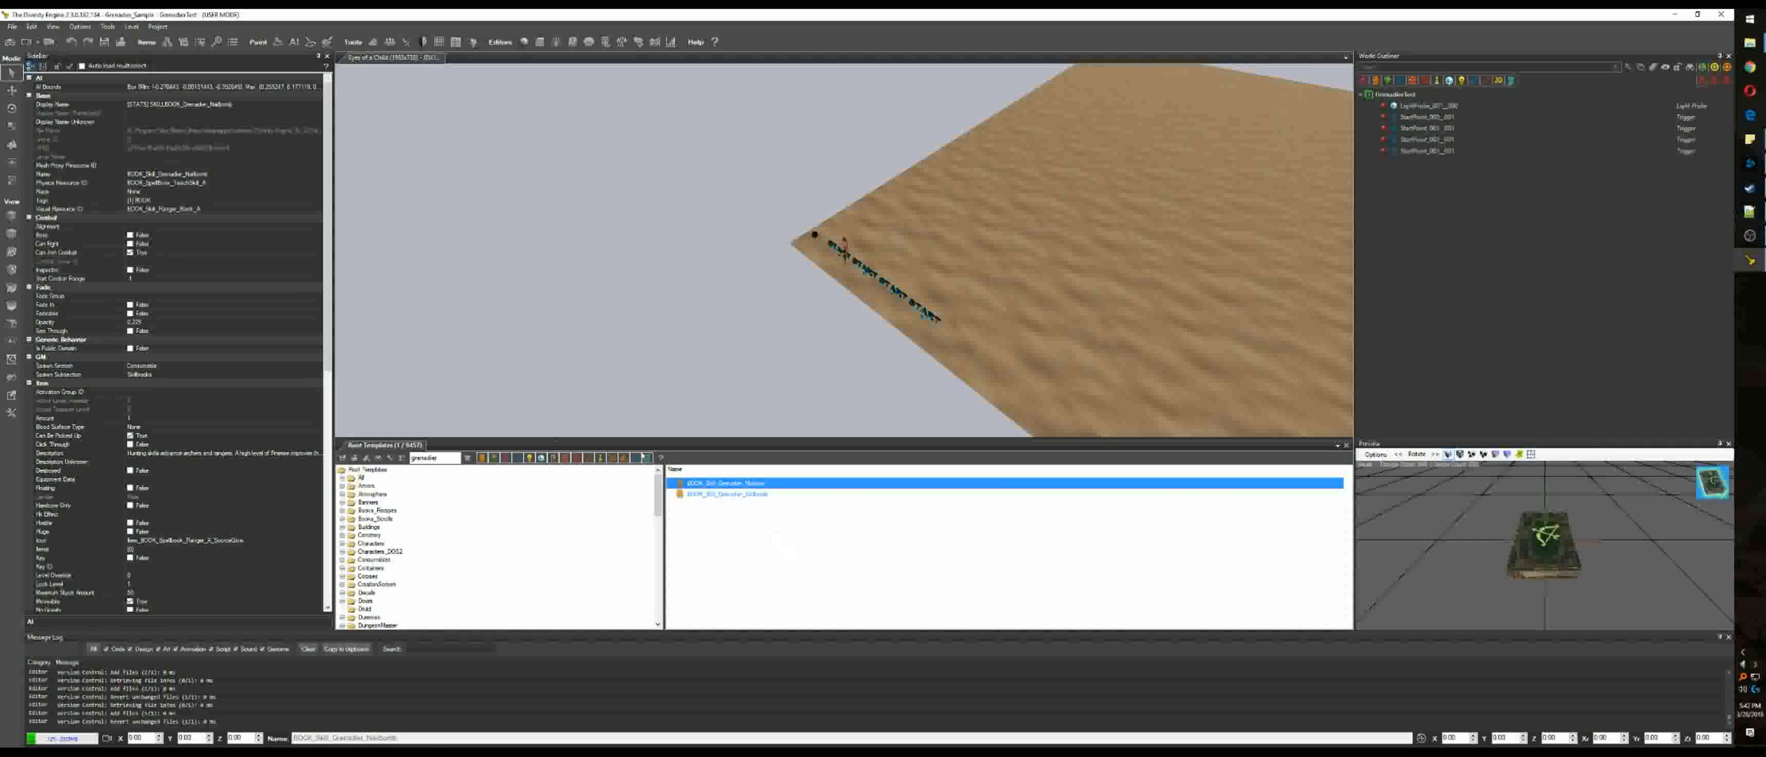
pyautogui.moveTo(186, 395); pyautogui.dragTo(166, 394)
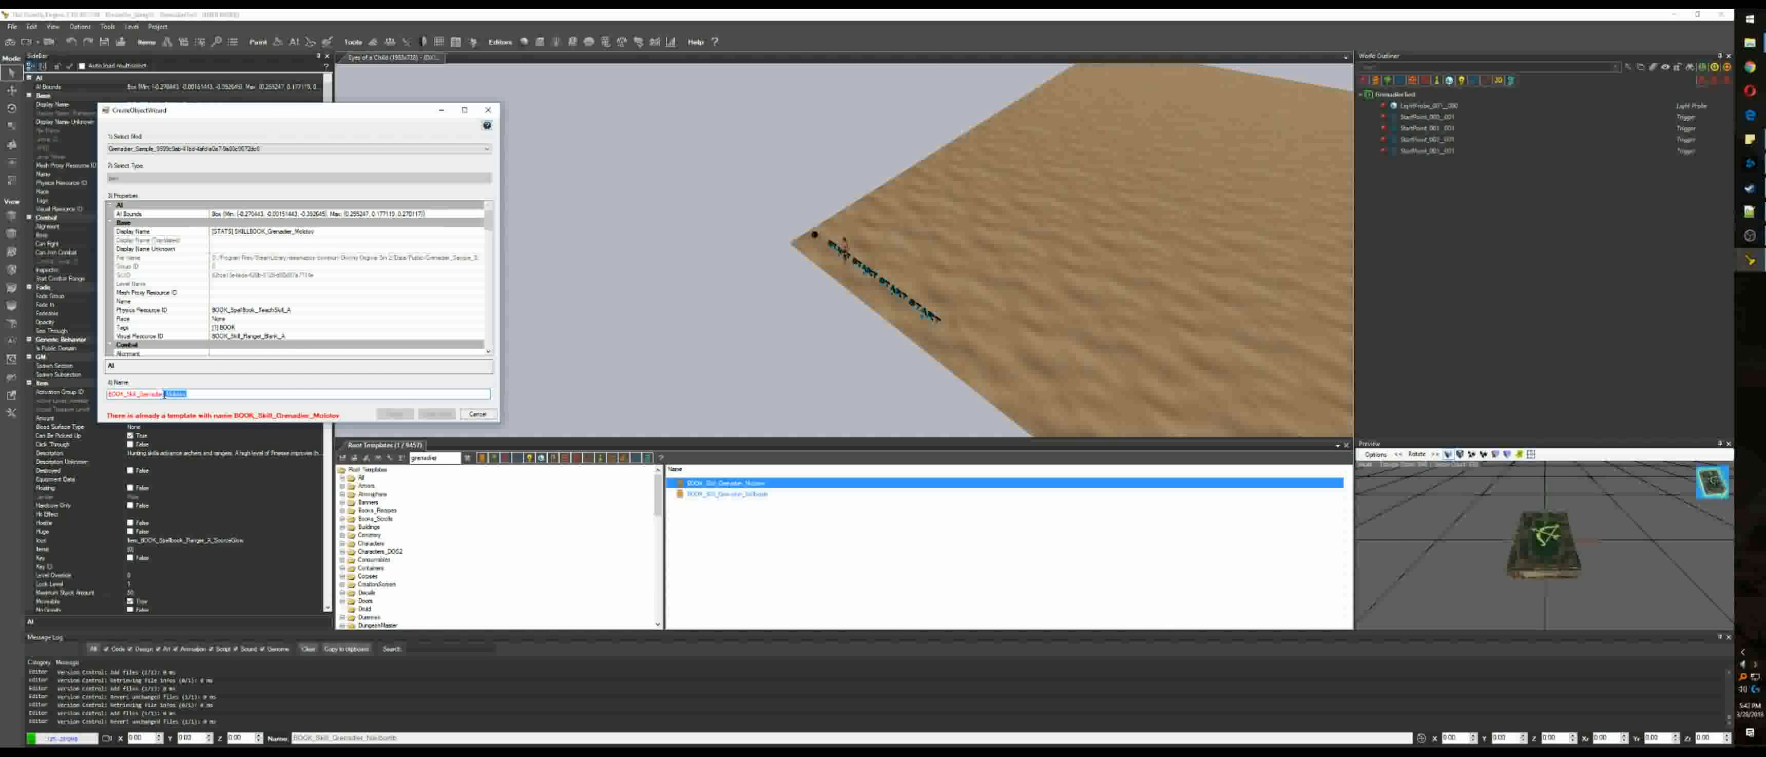
pyautogui.press('BackSpace')
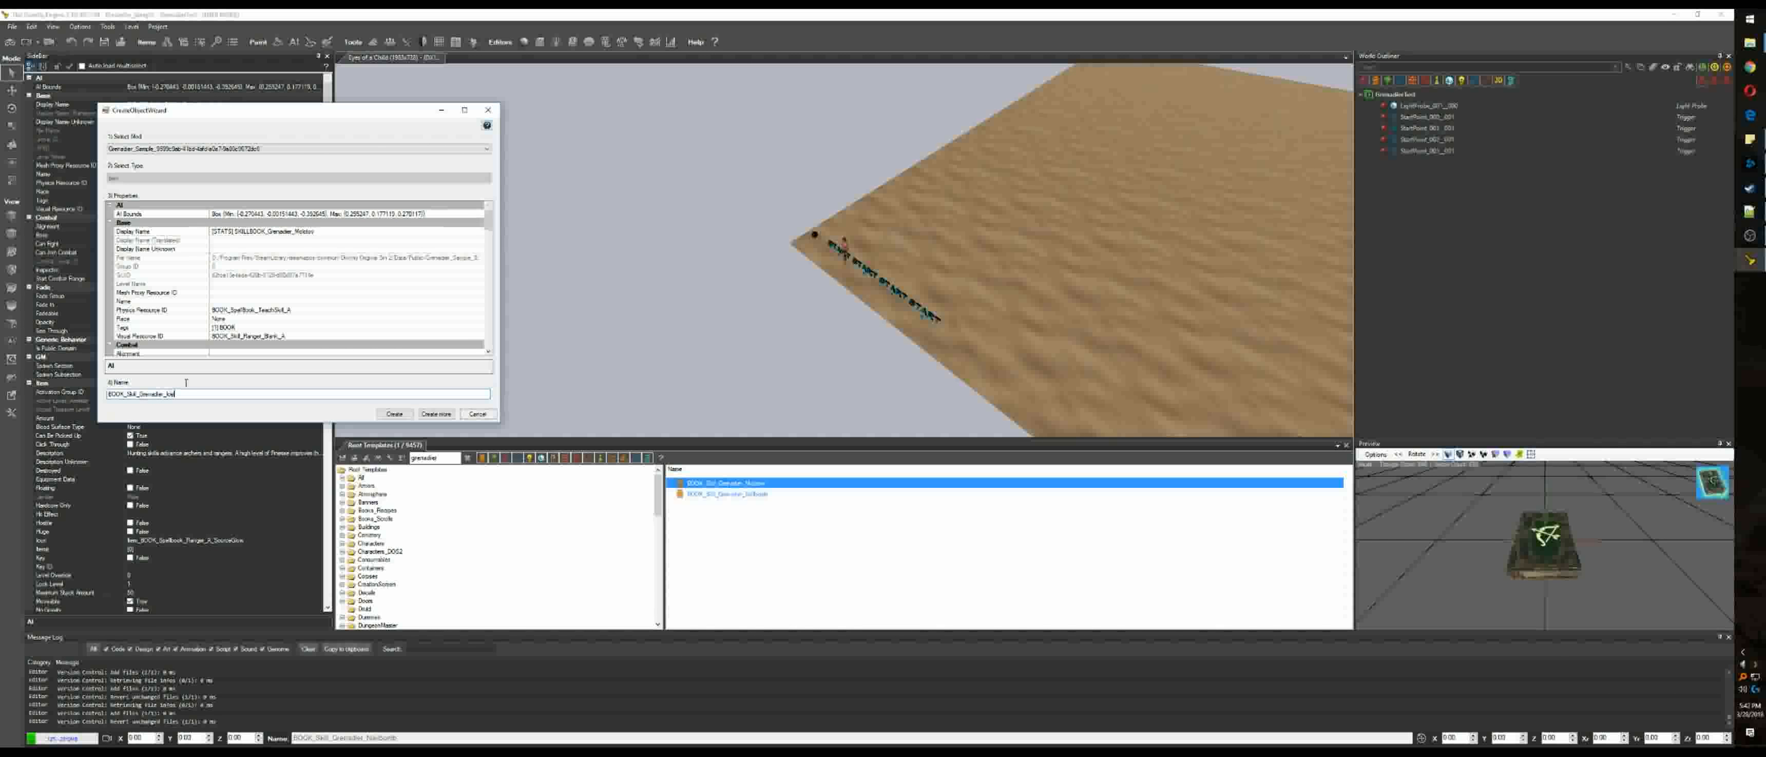
# Step: Set the ice skillbook template's Stats to SKILLBOOK_Grenadier_Ice
pyautogui.moveTo(488, 218); pyautogui.dragTo(492, 293)
pyautogui.click(443, 283)
pyautogui.click(435, 276)
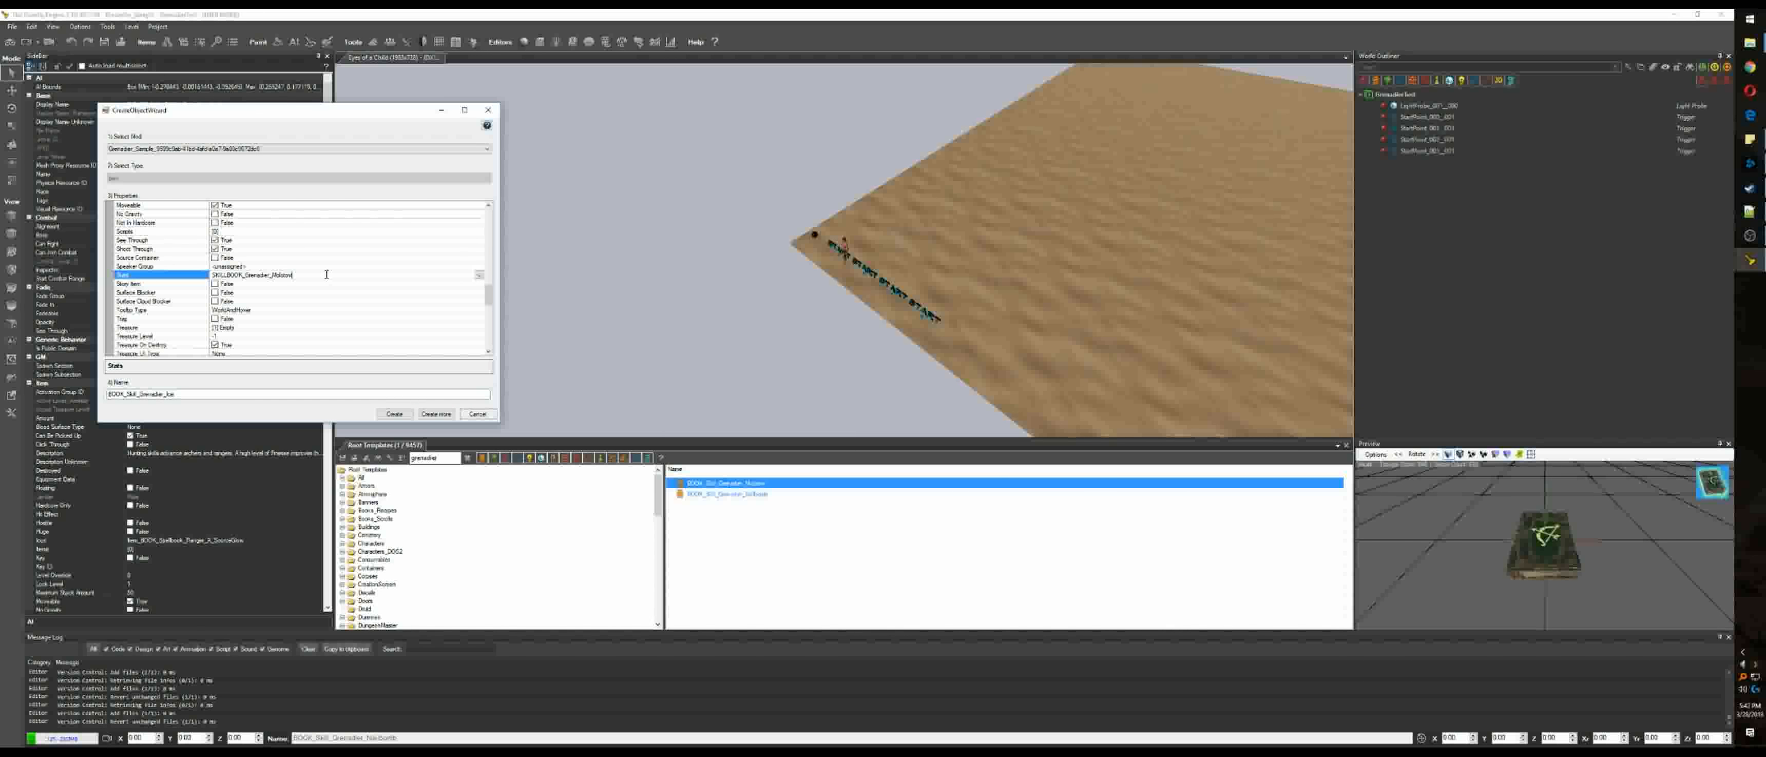
pyautogui.moveTo(308, 275); pyautogui.dragTo(270, 274)
pyautogui.write('Ice')
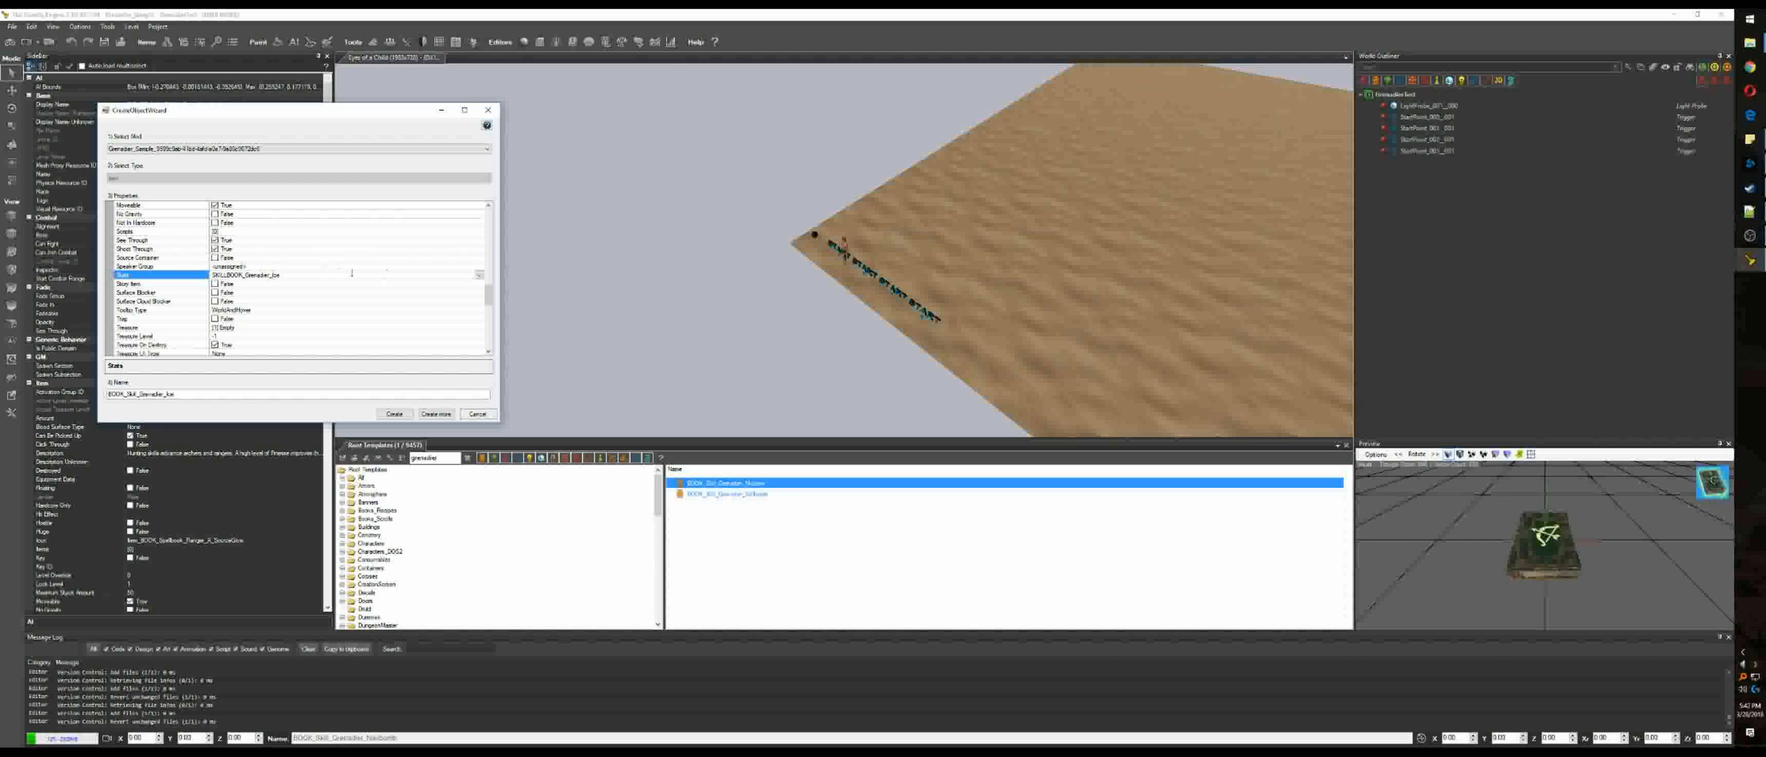
# Step: Set the Skill book use action's skill ID to Projectile_Grenadier_Grenade_Ice, apply it and create the ice skillbook template
pyautogui.scroll(-6, 488, 296)
pyautogui.click(480, 296)
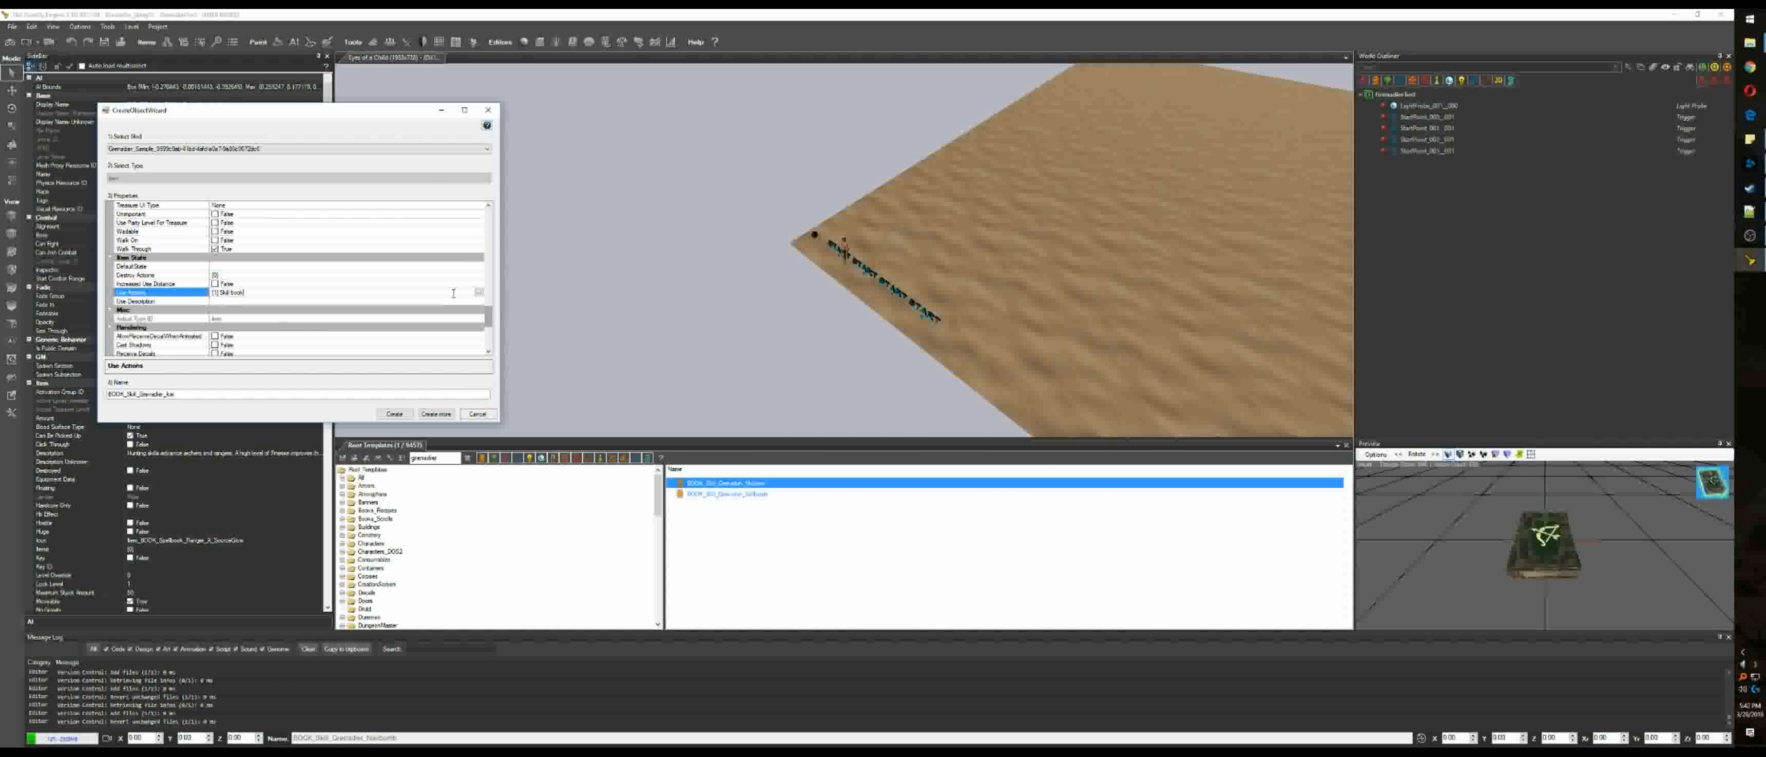
pyautogui.click(478, 294)
pyautogui.click(353, 178)
pyautogui.moveTo(319, 178); pyautogui.dragTo(374, 182)
pyautogui.write('Ice')
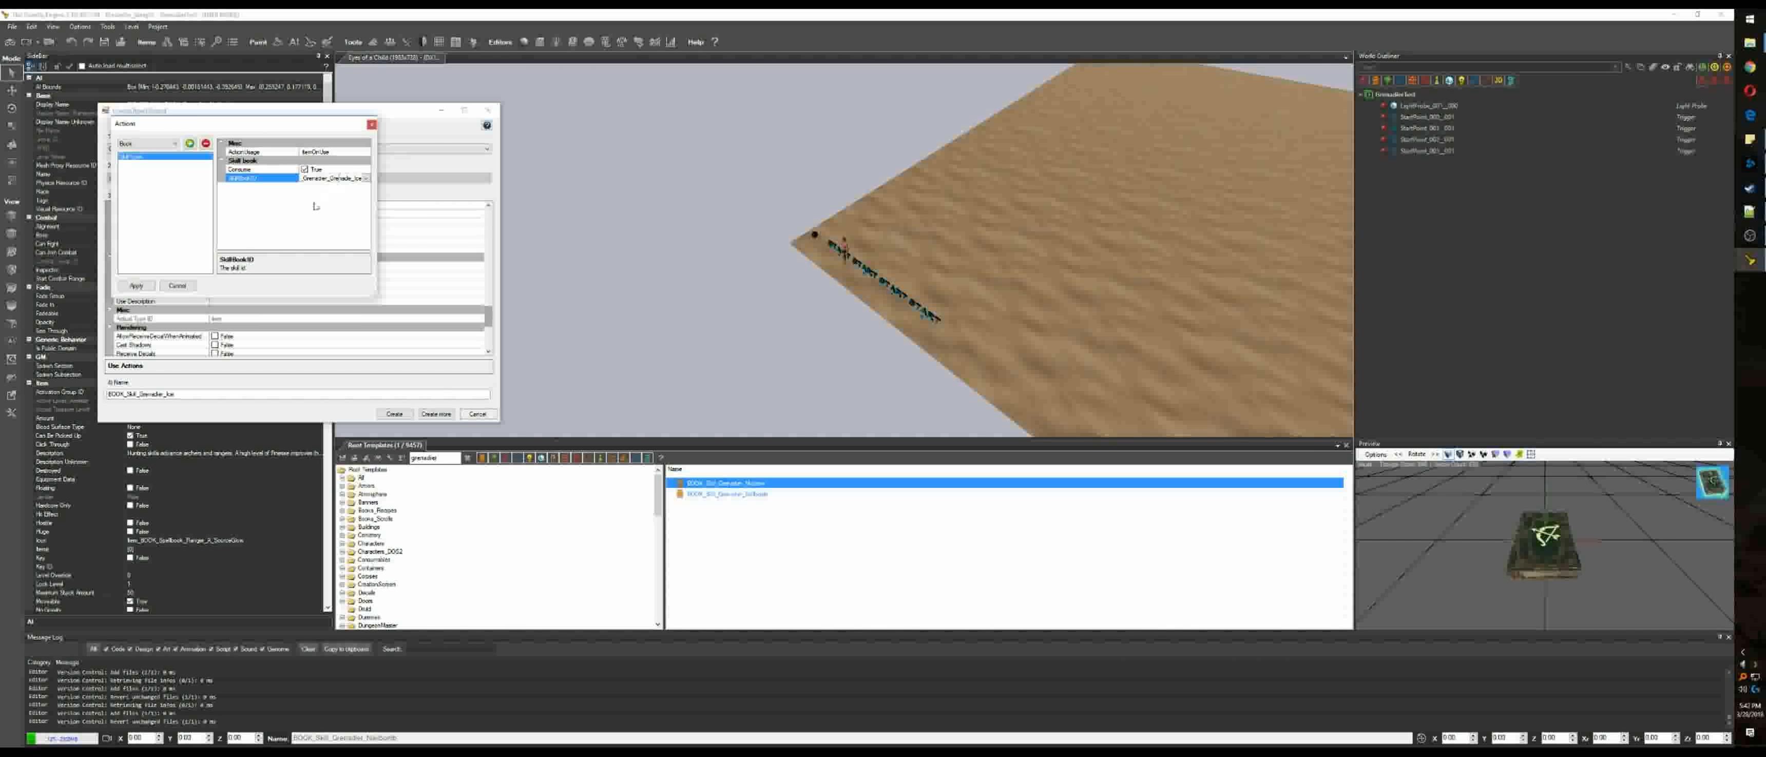
pyautogui.click(137, 284)
pyautogui.click(401, 414)
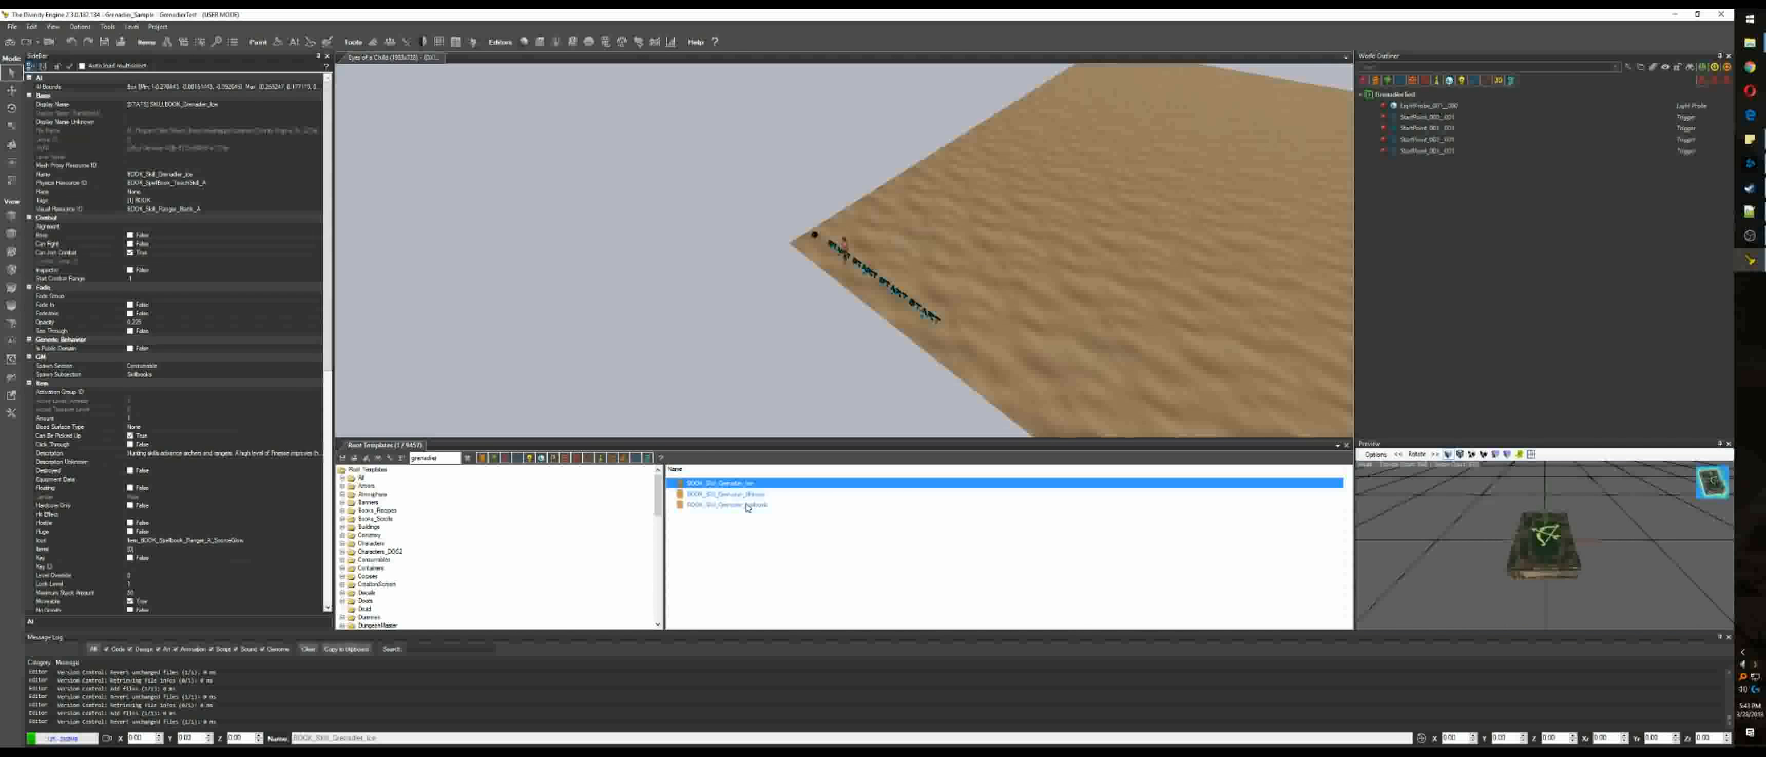
# Step: Place the Ice, Molotov and Nailbomb Grenadier skillbooks in a row on the terrain beside the start points
pyautogui.keyDown('shift'); pyautogui.click(747, 506); pyautogui.keyUp('shift')
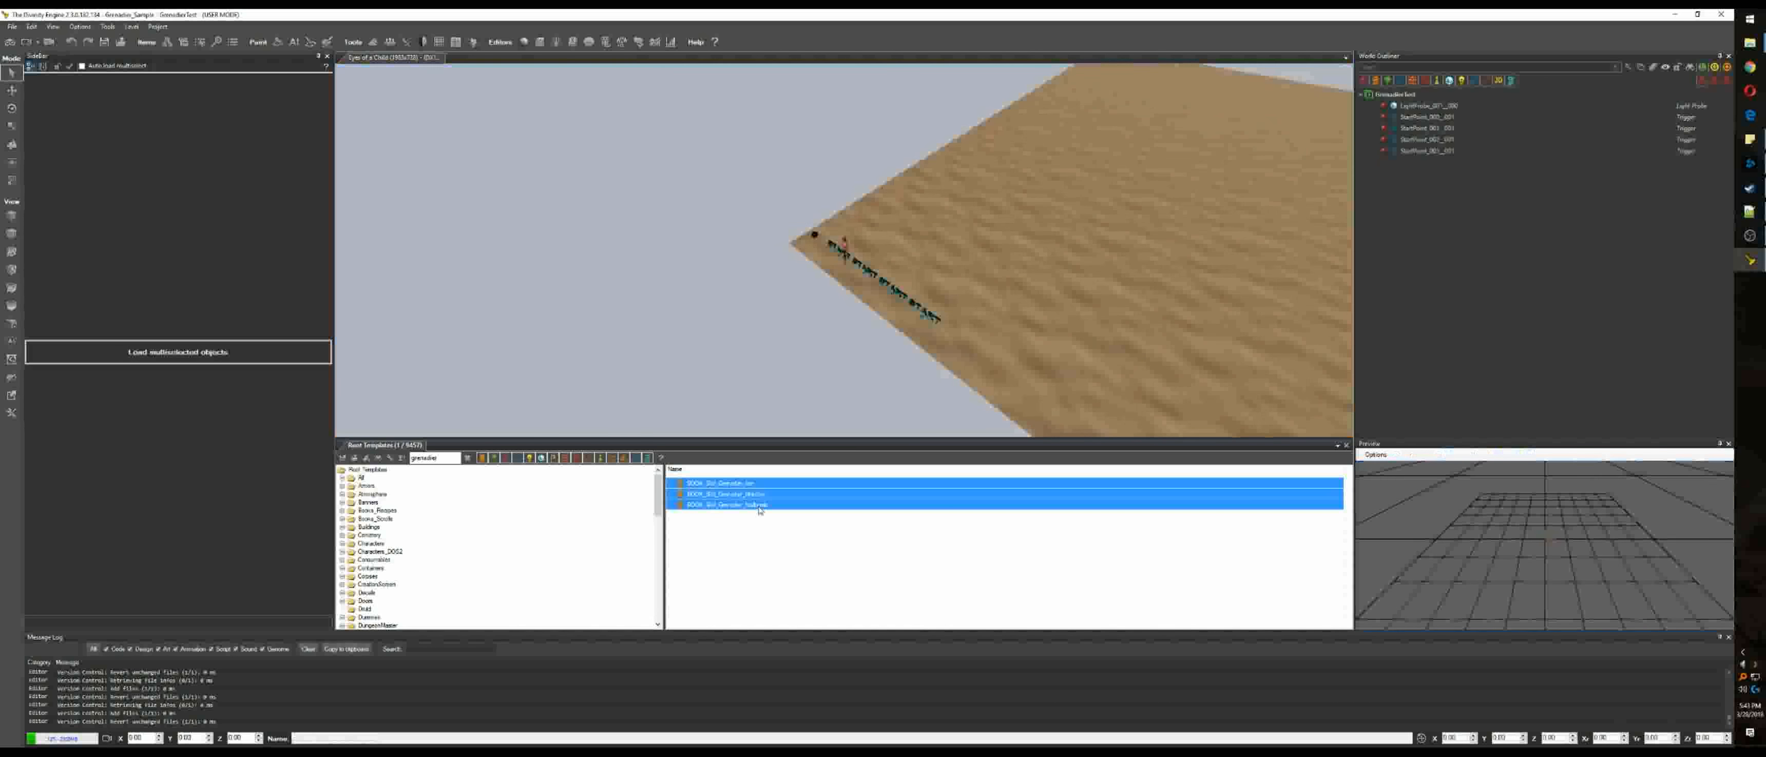
pyautogui.click(748, 484)
pyautogui.moveTo(748, 484); pyautogui.dragTo(858, 239)
pyautogui.click(754, 494)
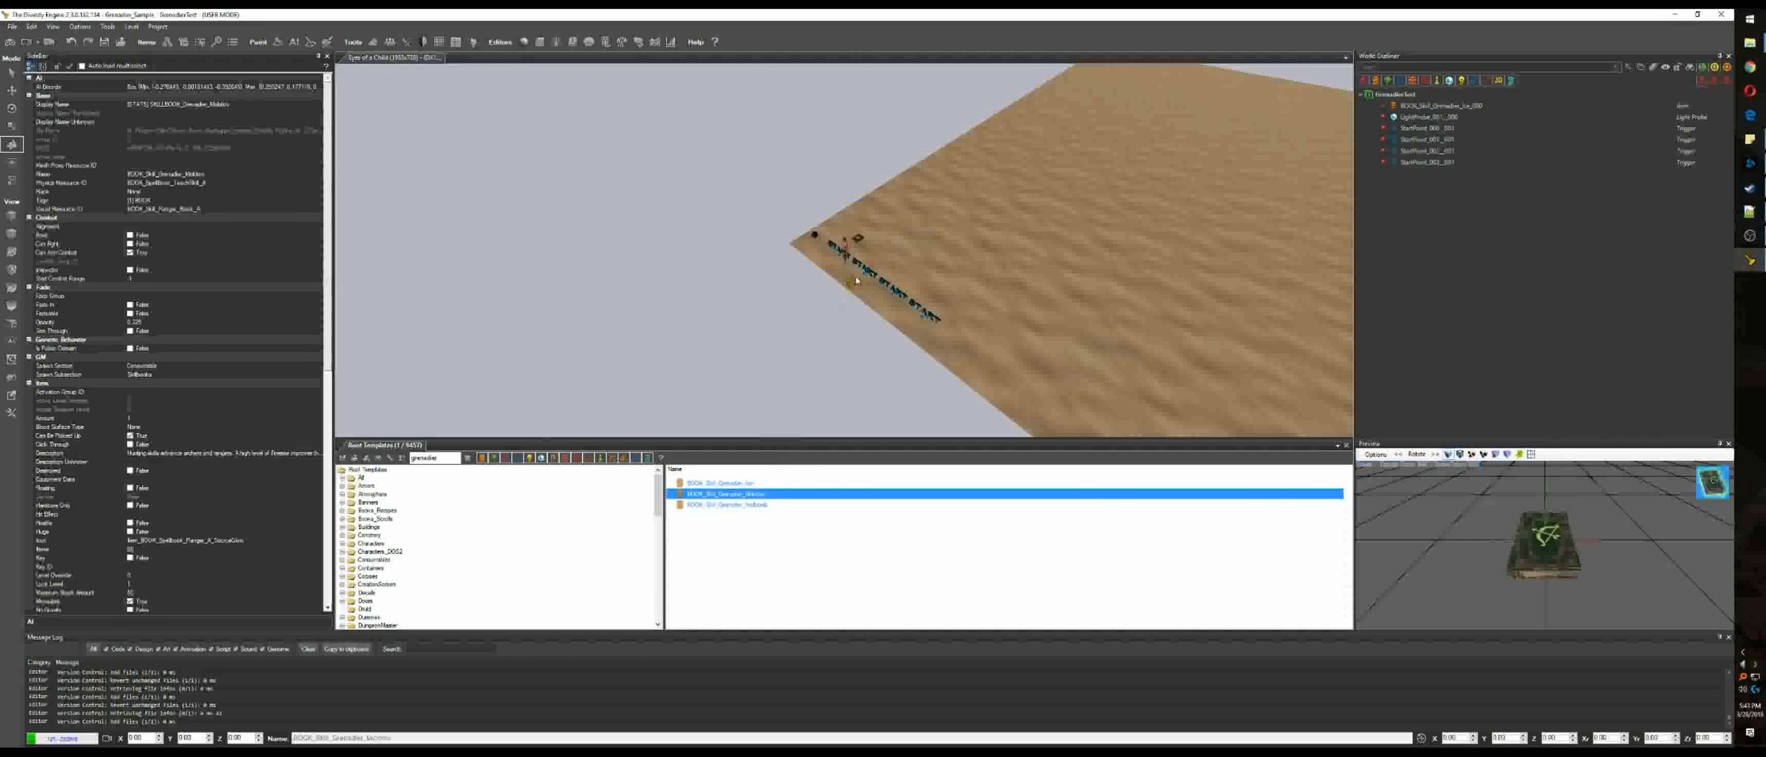
pyautogui.click(870, 250)
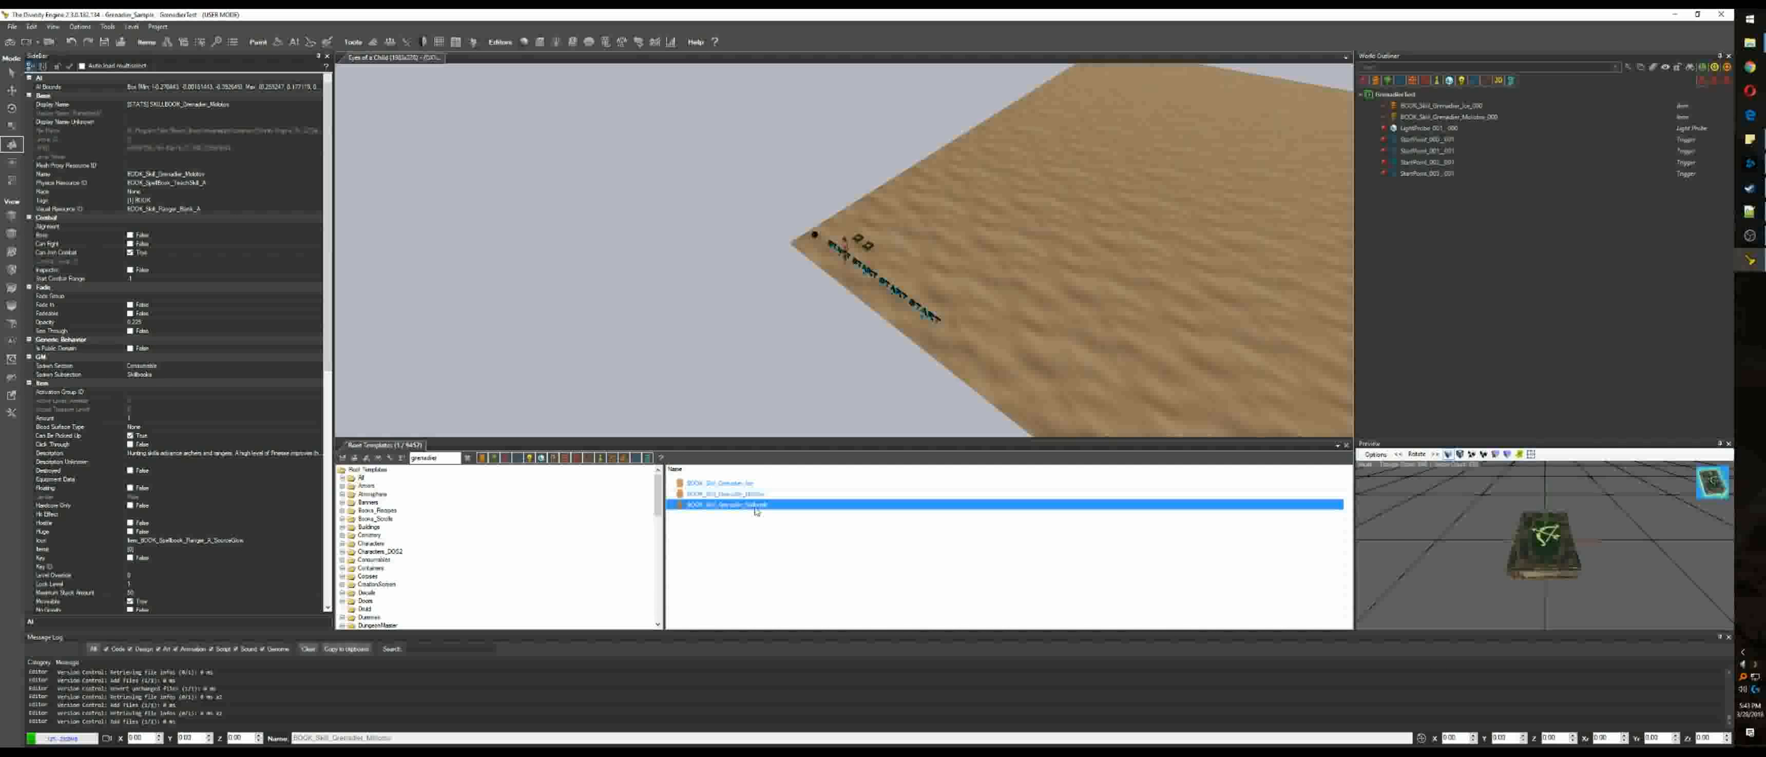
pyautogui.click(728, 505)
pyautogui.click(884, 257)
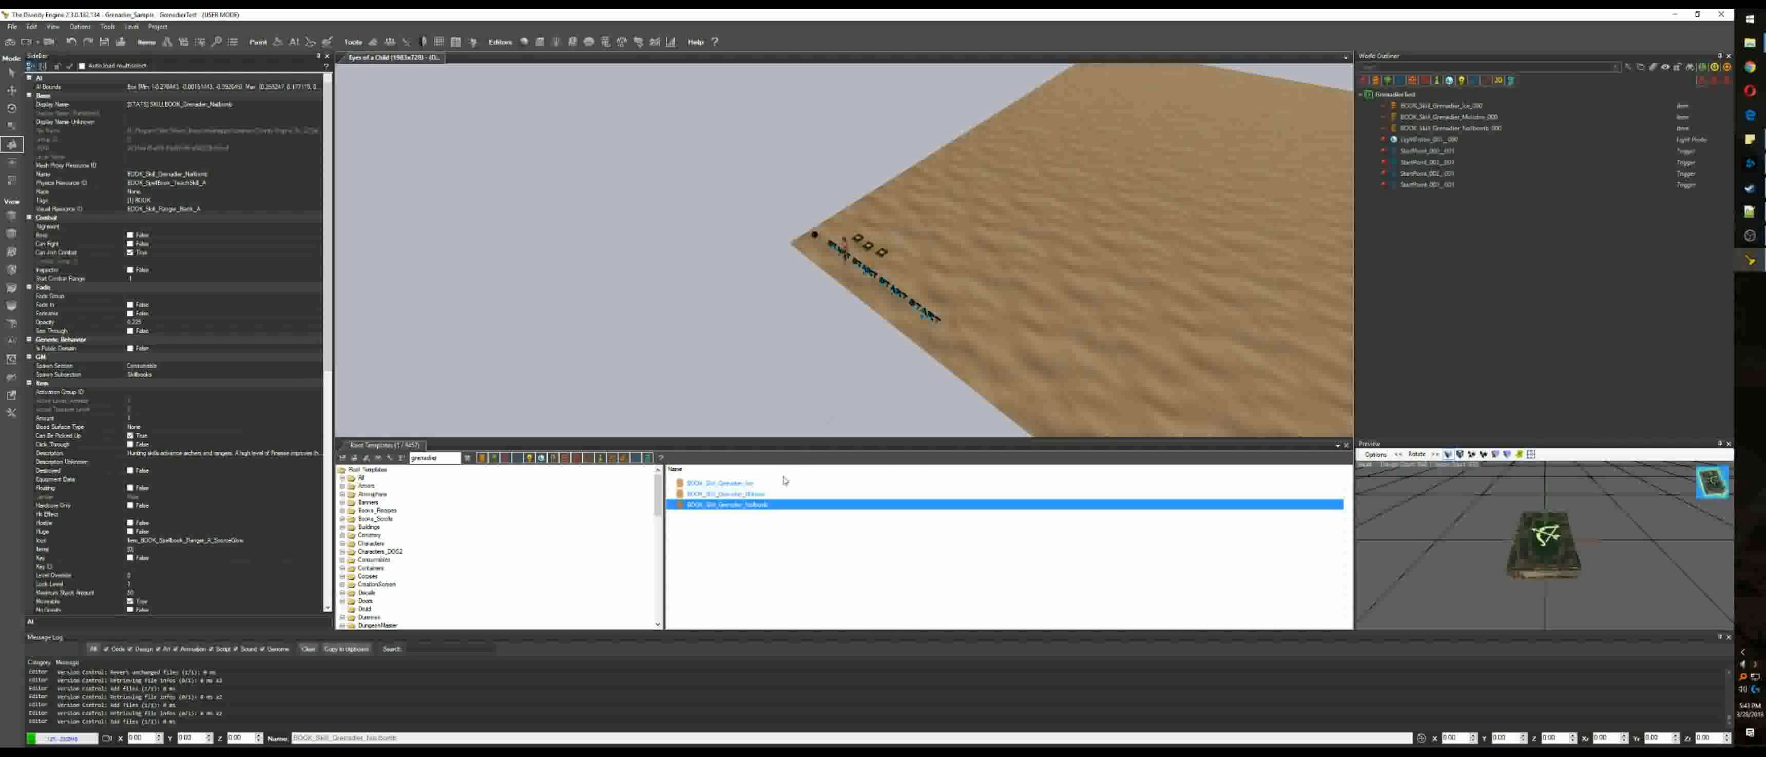
# Step: Clear the root template filter and switch to game mode, saving the unsaved items
pyautogui.click(468, 458)
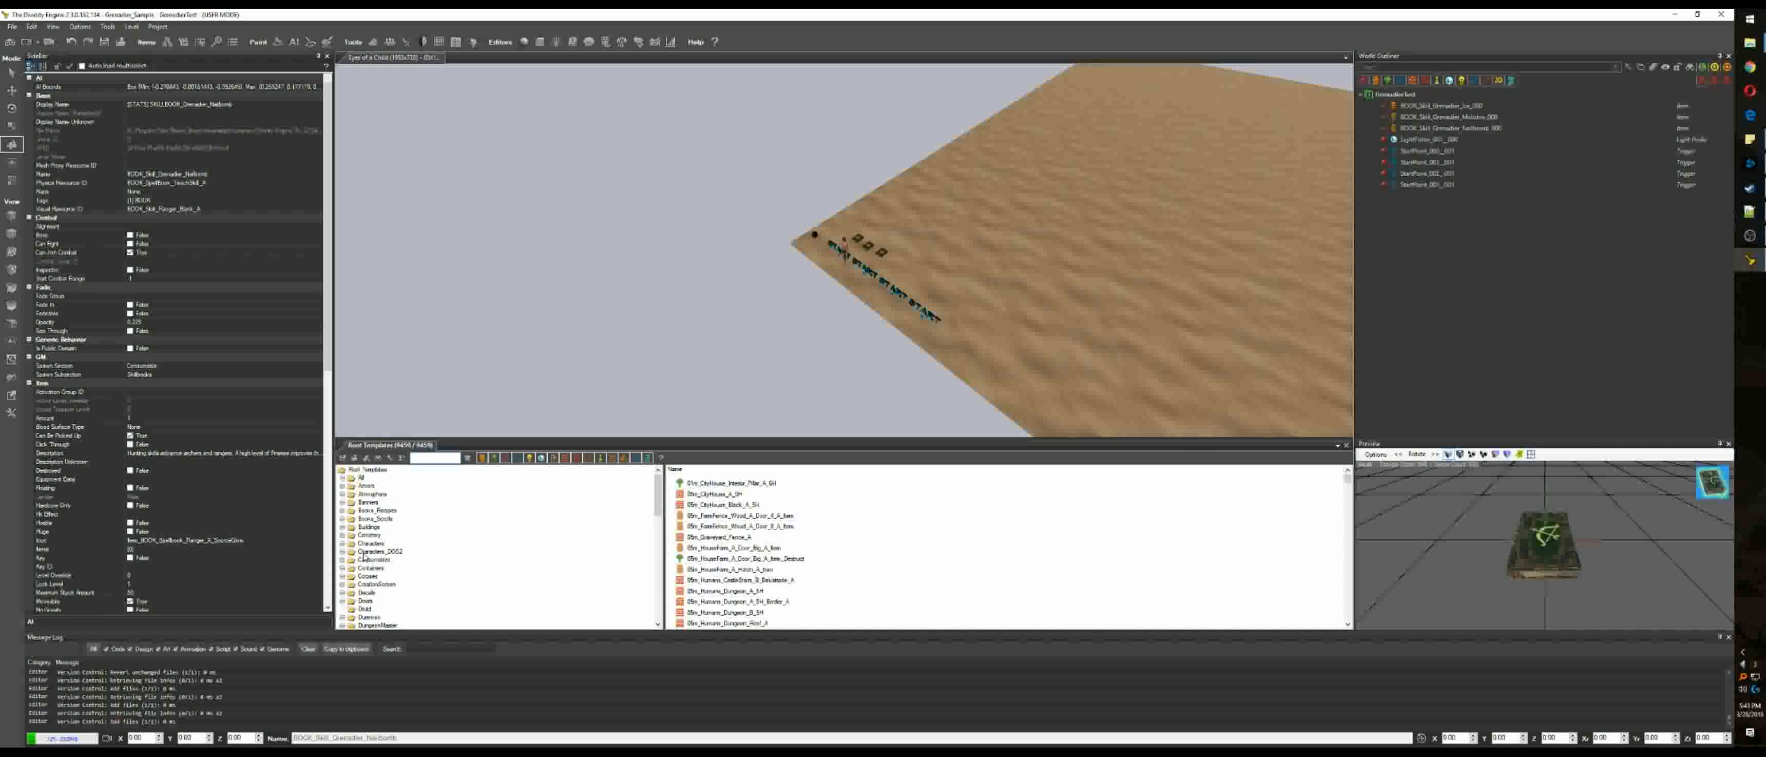
pyautogui.click(10, 43)
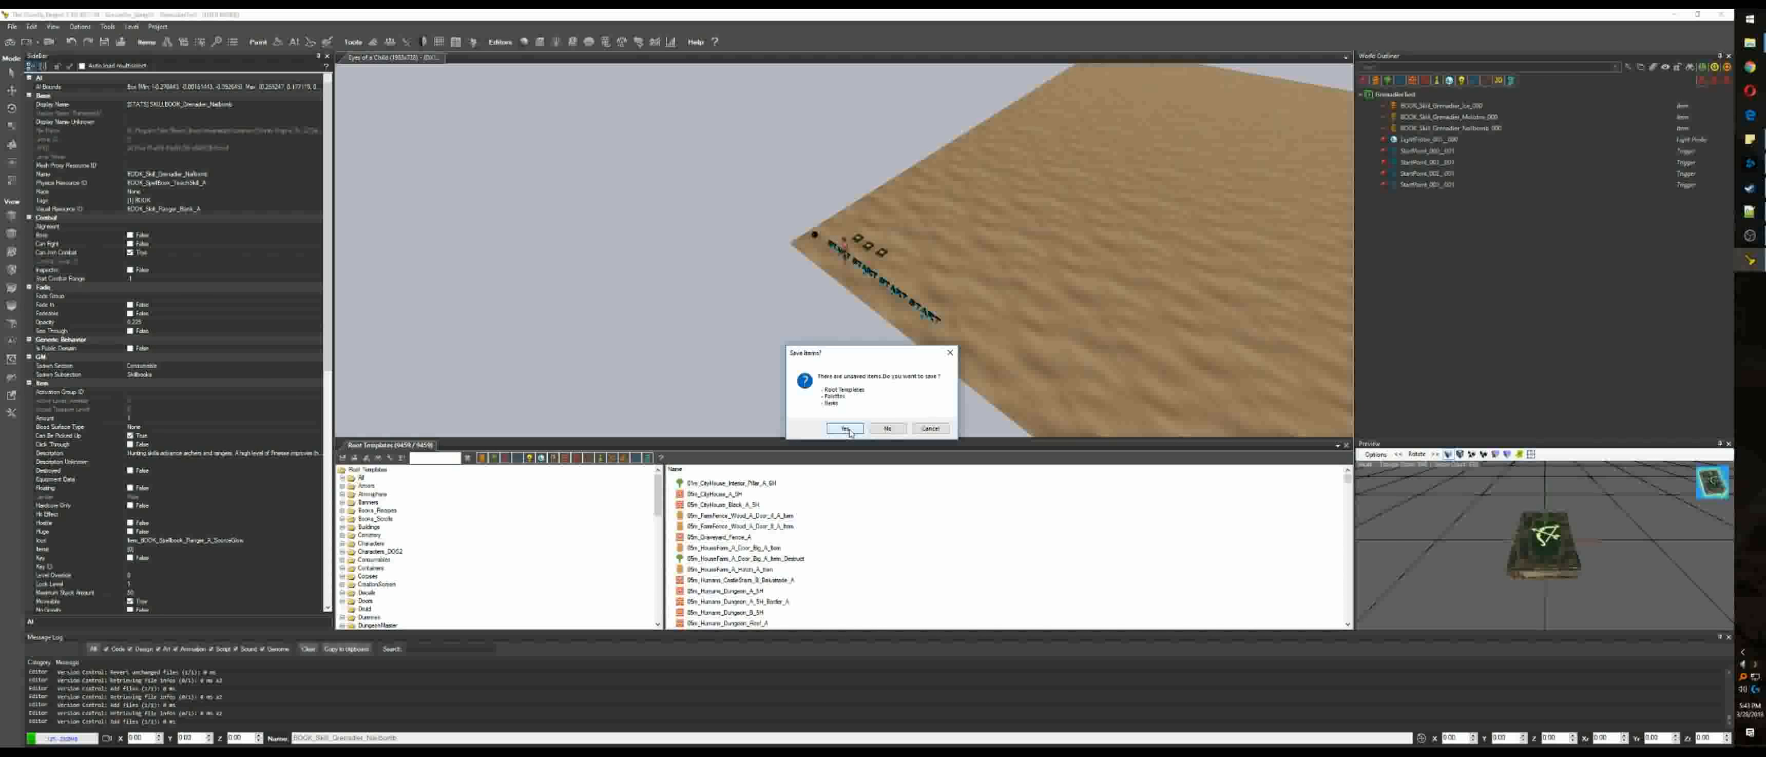
pyautogui.click(845, 427)
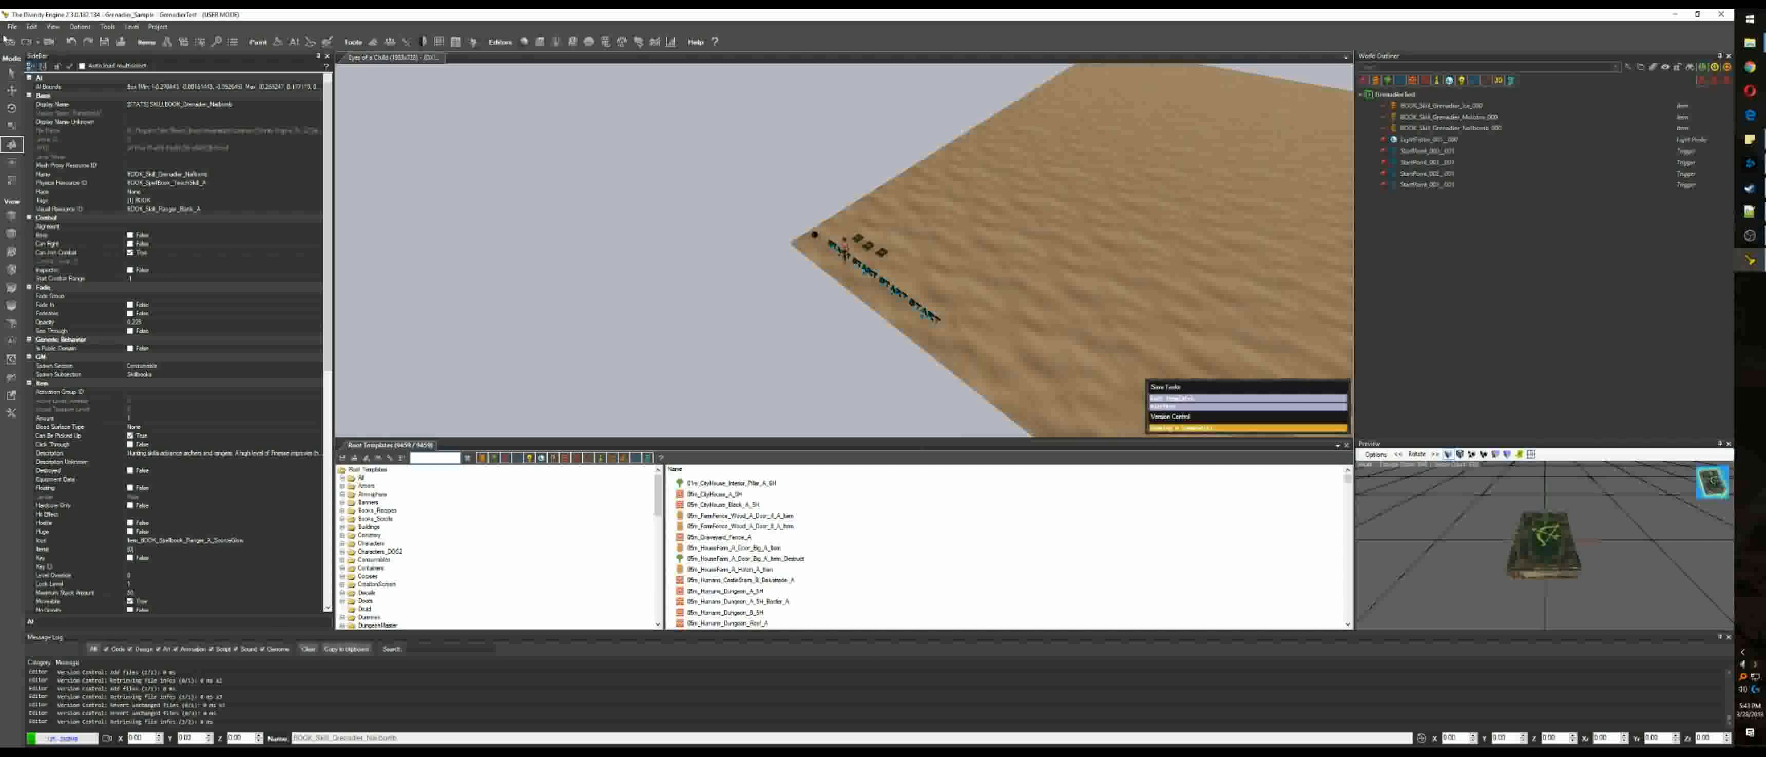
pyautogui.click(844, 422)
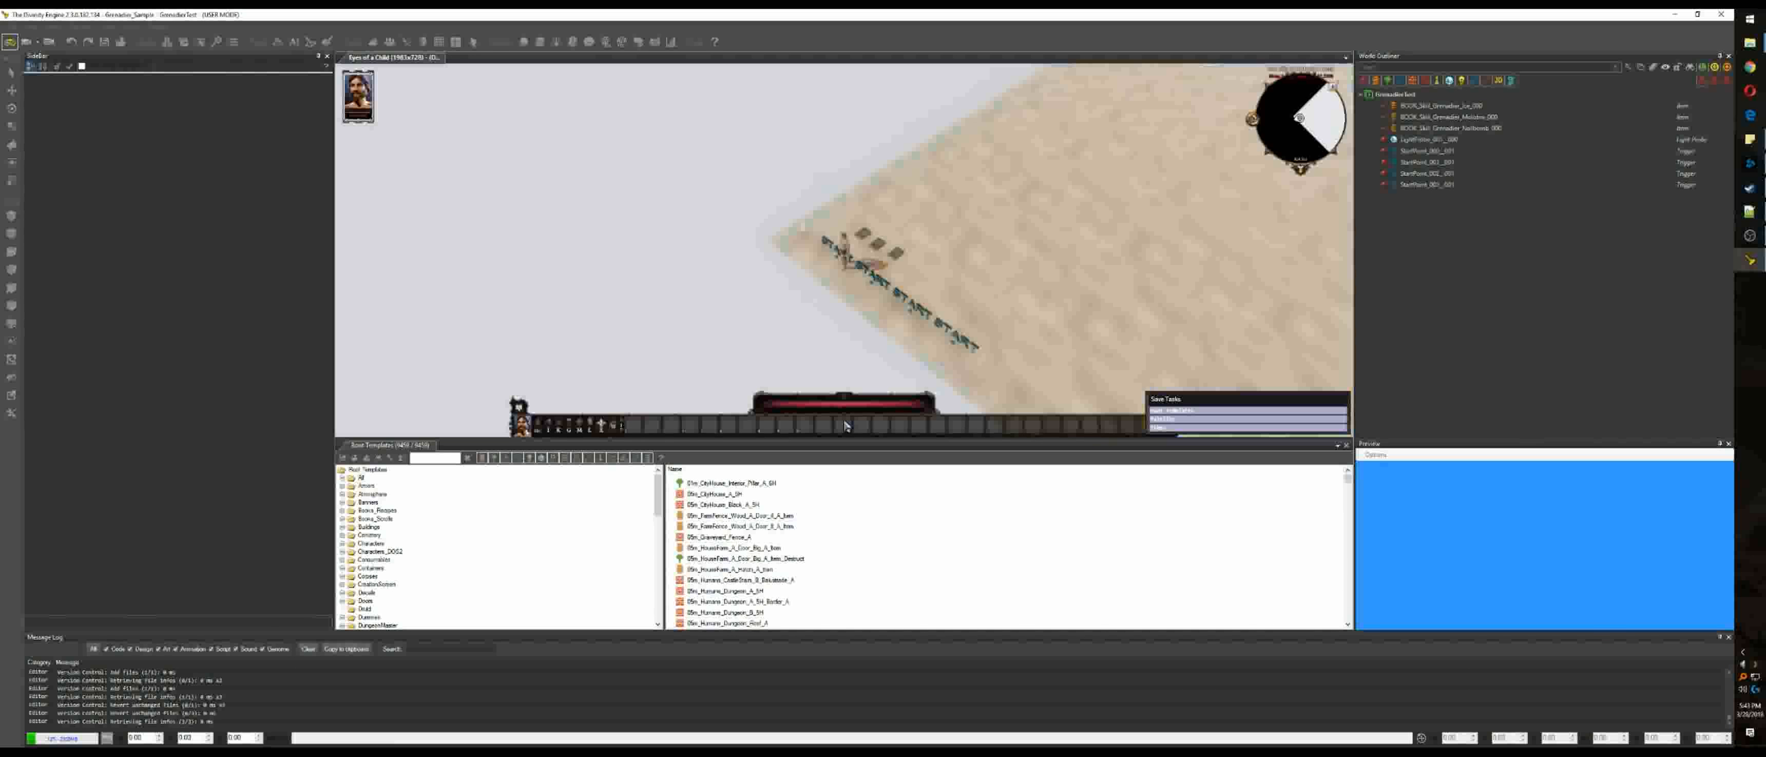
# Step: Have the character pick up the three Grenadier skillbooks from the sand
pyautogui.click(863, 236)
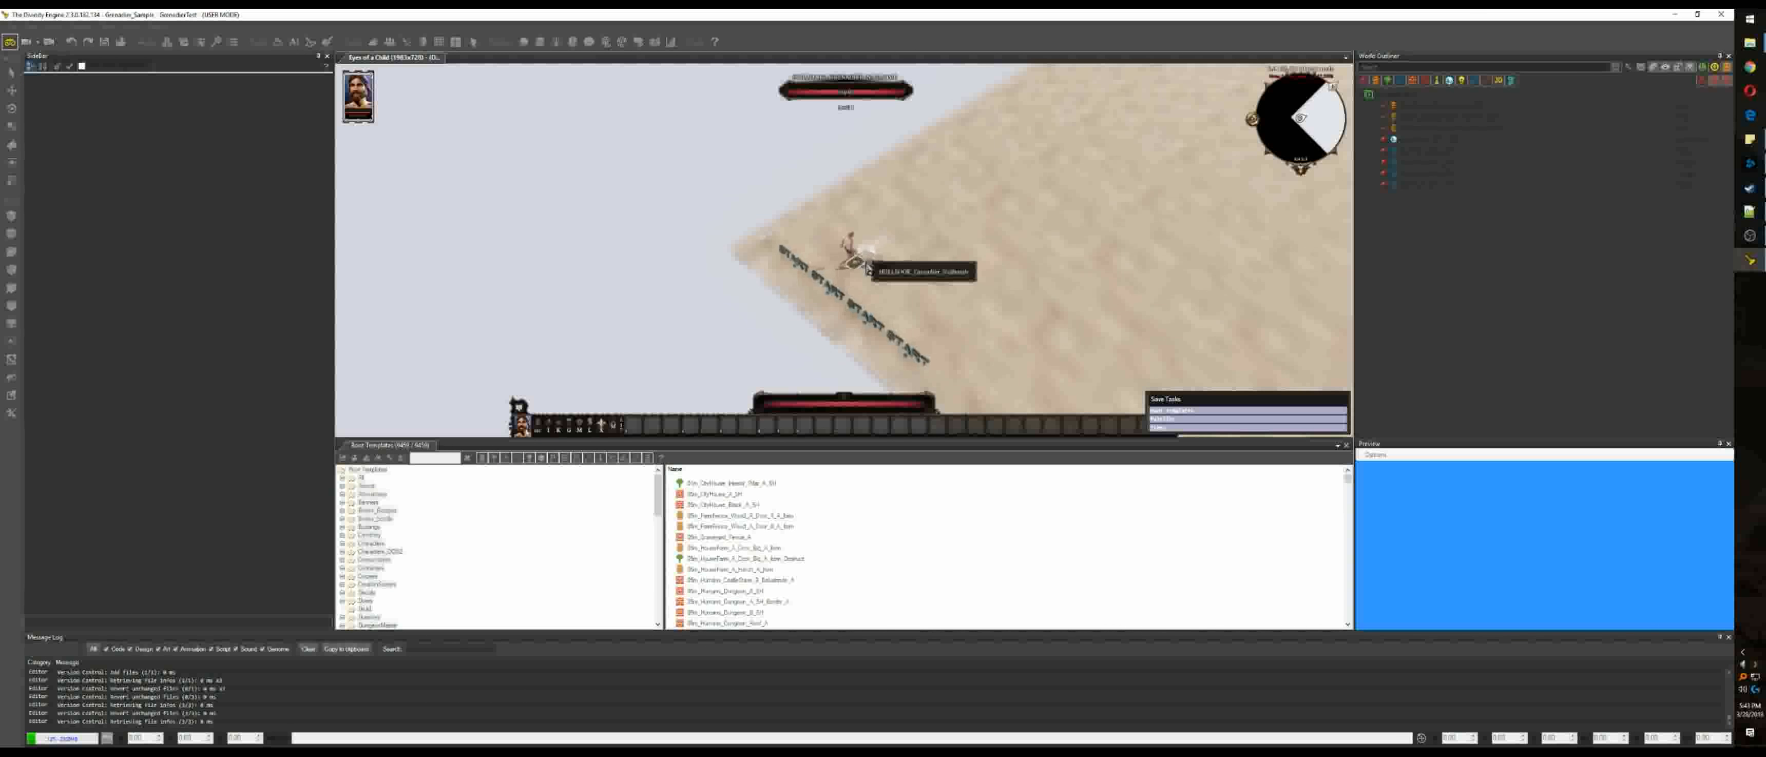
pyautogui.click(848, 271)
pyautogui.click(822, 274)
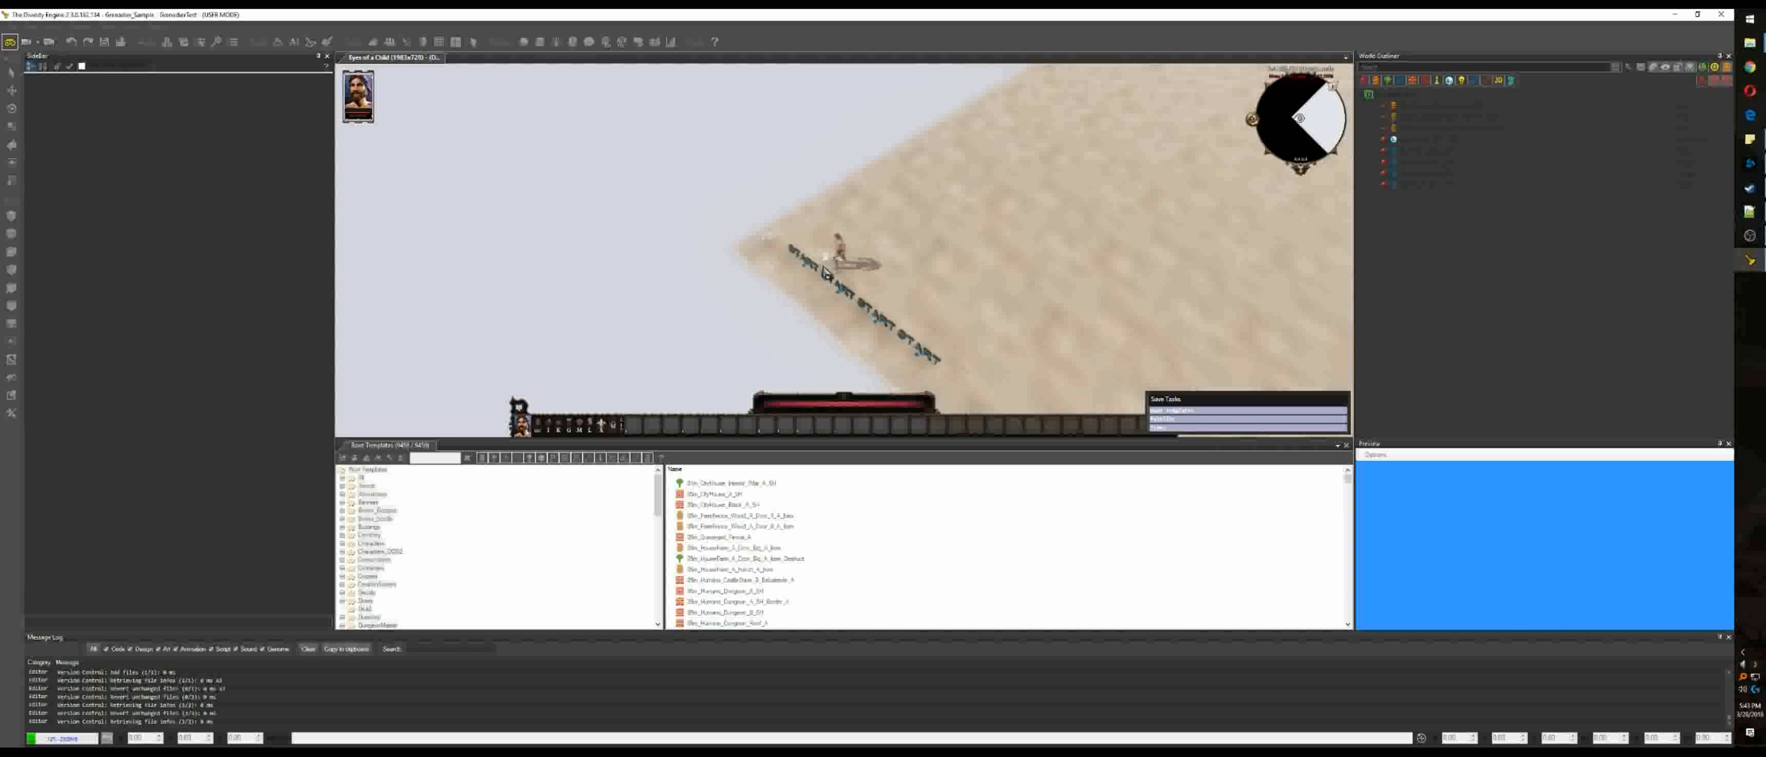
# Step: Use the Grenadier skillbooks in the character's inventory to learn the grenade skills, and close the inventory
pyautogui.press('i')
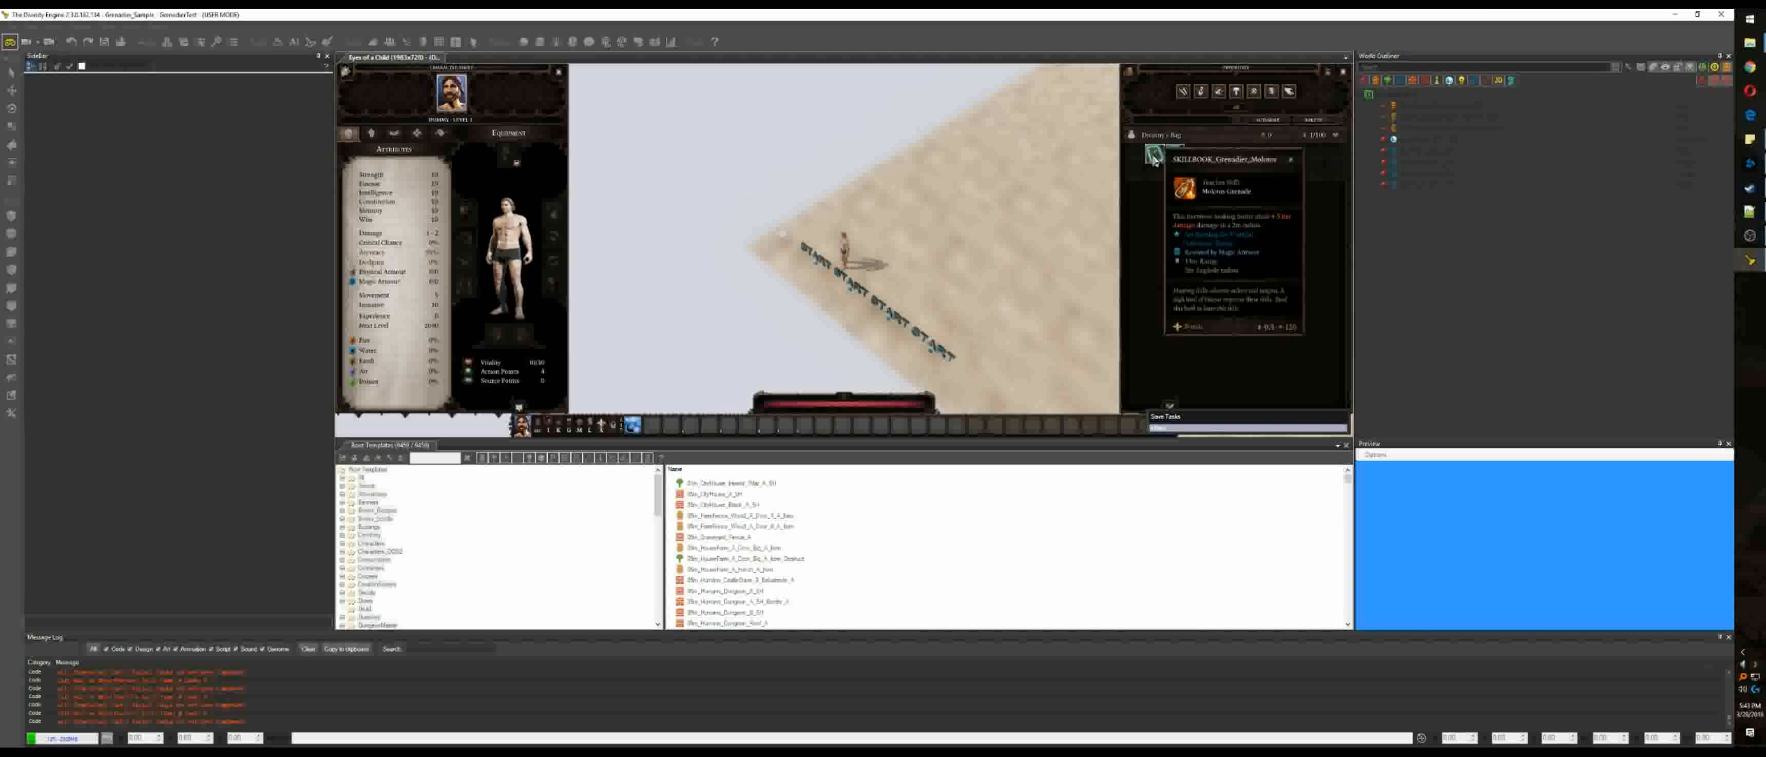
pyautogui.rightClick(1153, 159)
pyautogui.press('i')
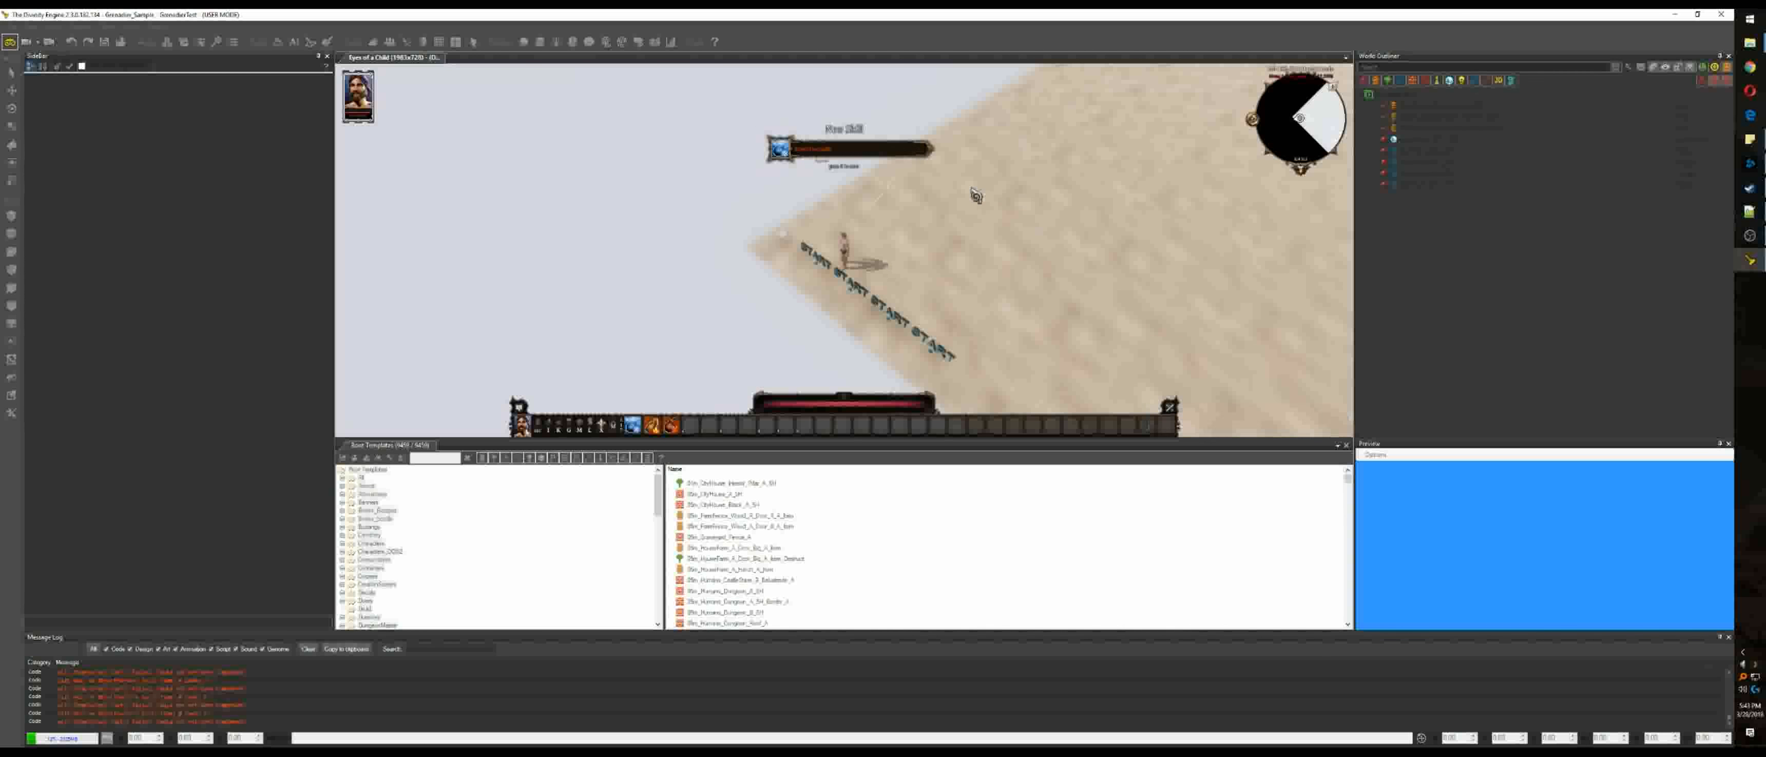
# Step: Test the learned grenade skills by throwing them onto the open sand, and return to editor mode
pyautogui.press('1')
pyautogui.click(961, 200)
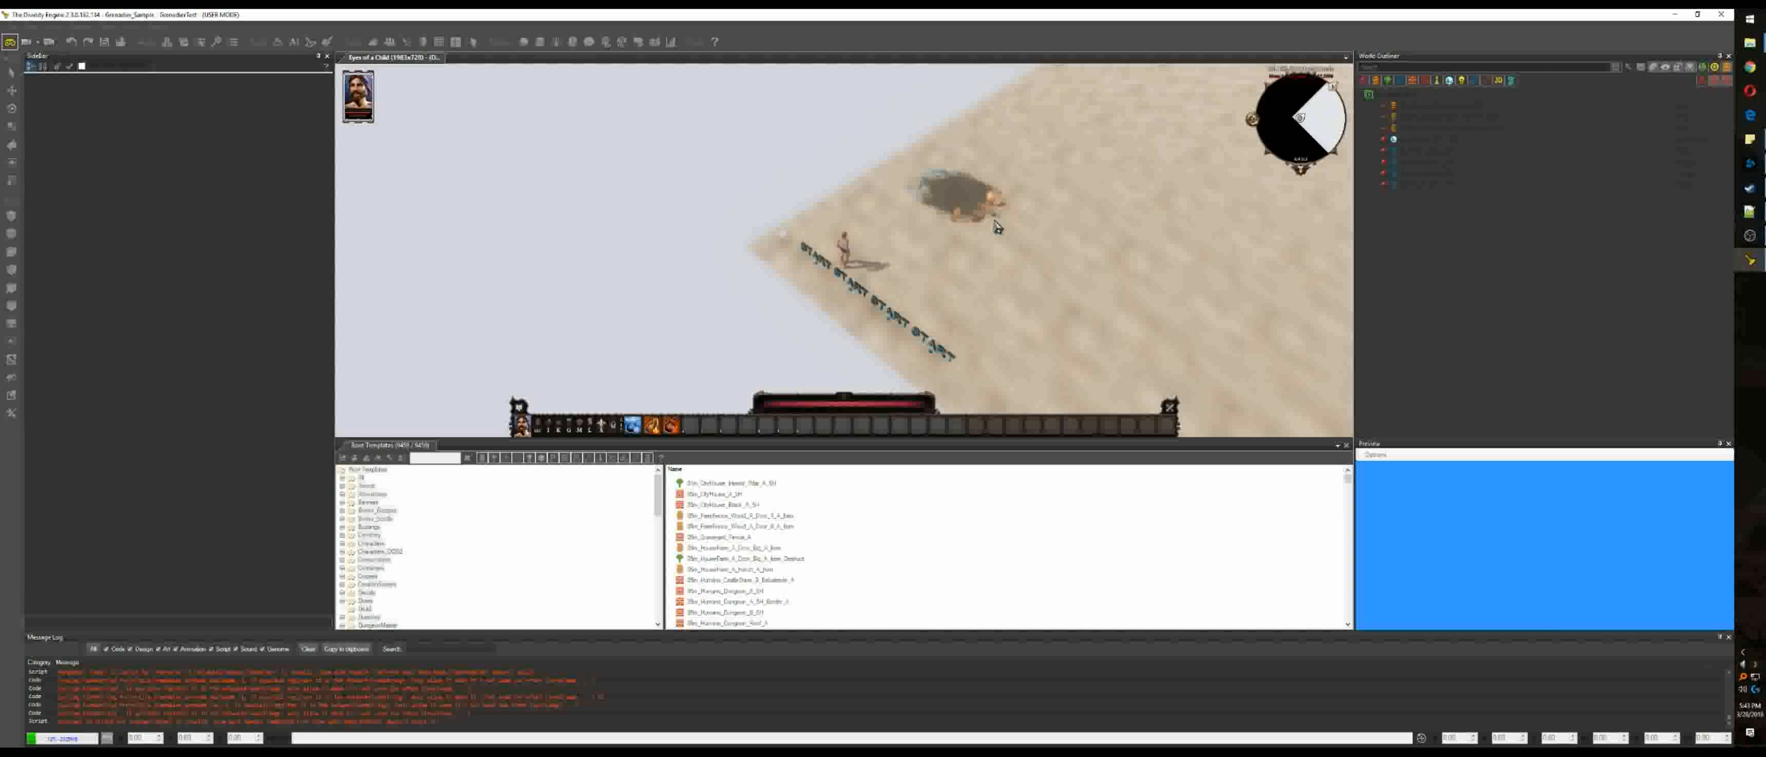
pyautogui.click(10, 42)
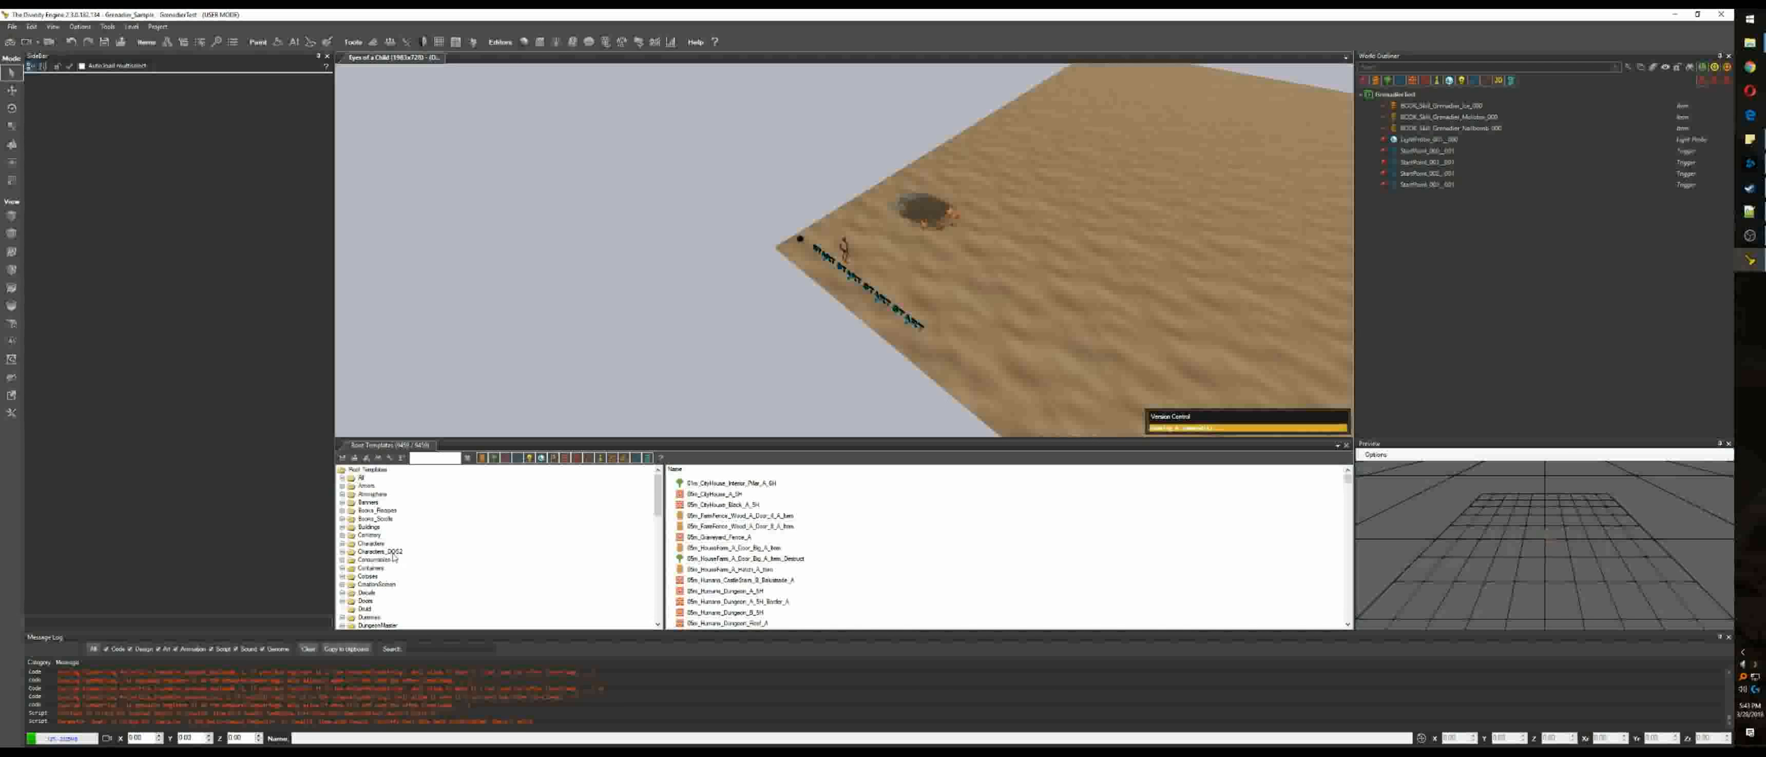
# Step: Start a new root template based on Humans_Male_Armor from the Characters_DOS2 Humans folder, named Humans_Male_Armor_Grenadier_Target
pyautogui.click(370, 552)
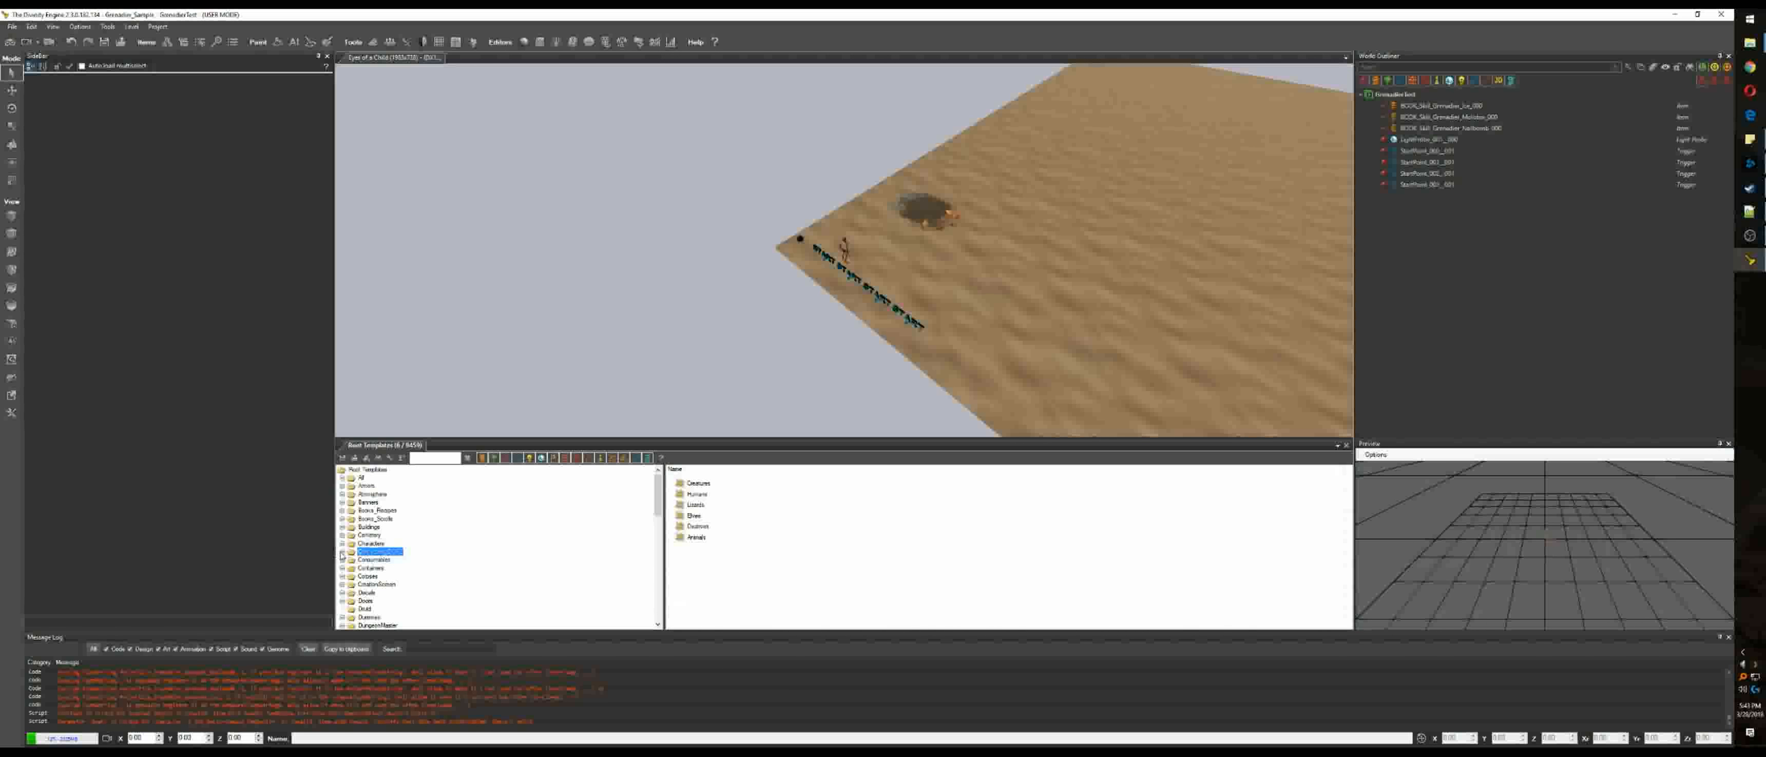
pyautogui.click(342, 552)
pyautogui.click(374, 568)
pyautogui.click(352, 568)
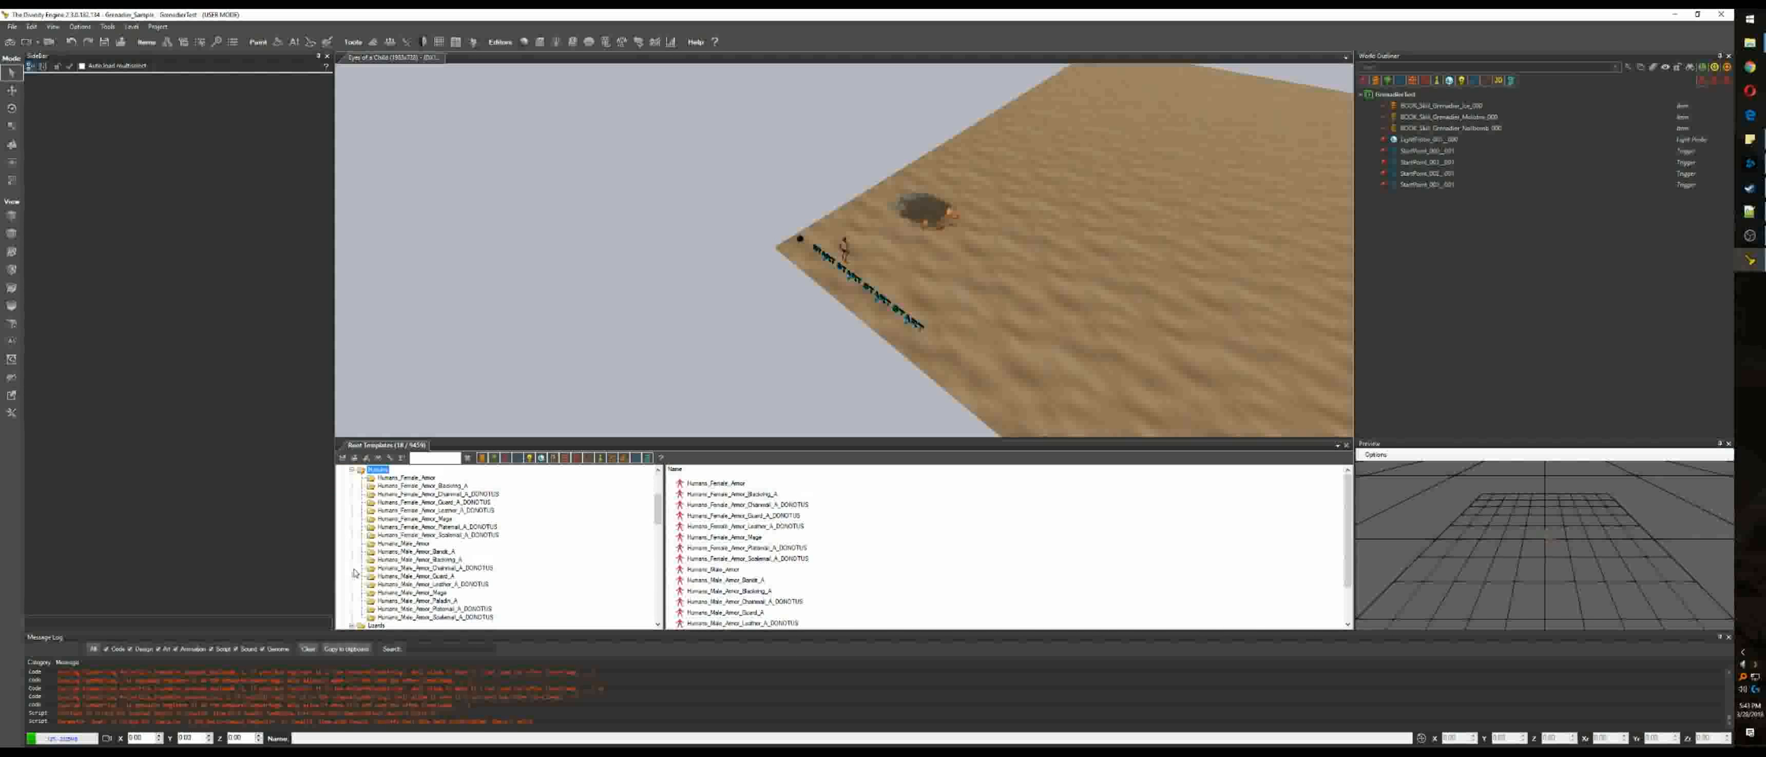
pyautogui.click(731, 568)
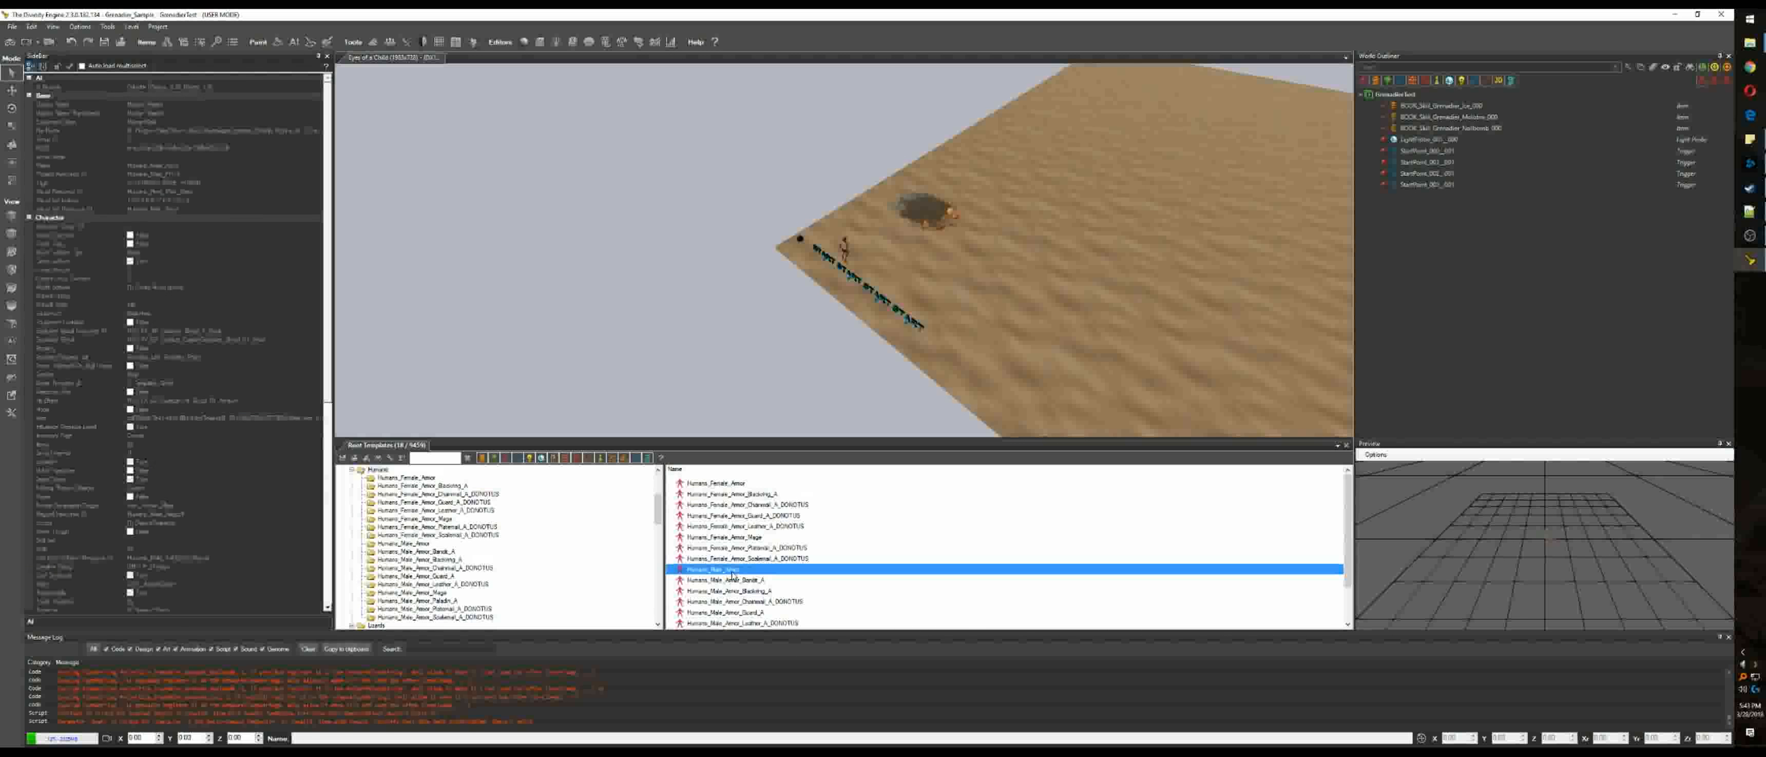
pyautogui.rightClick(731, 569)
pyautogui.click(797, 636)
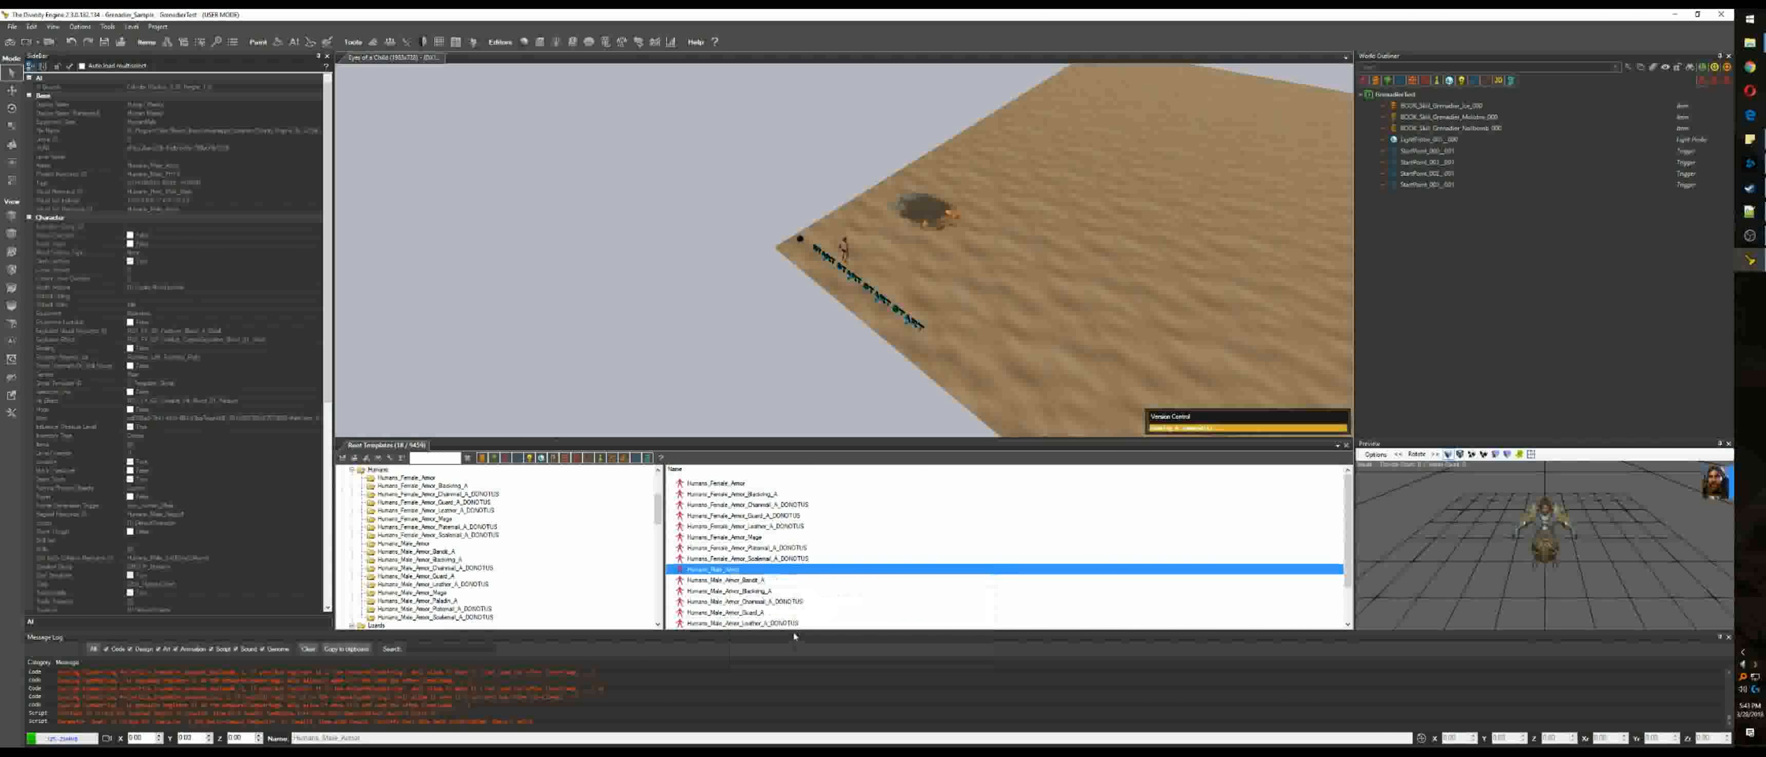
pyautogui.click(164, 421)
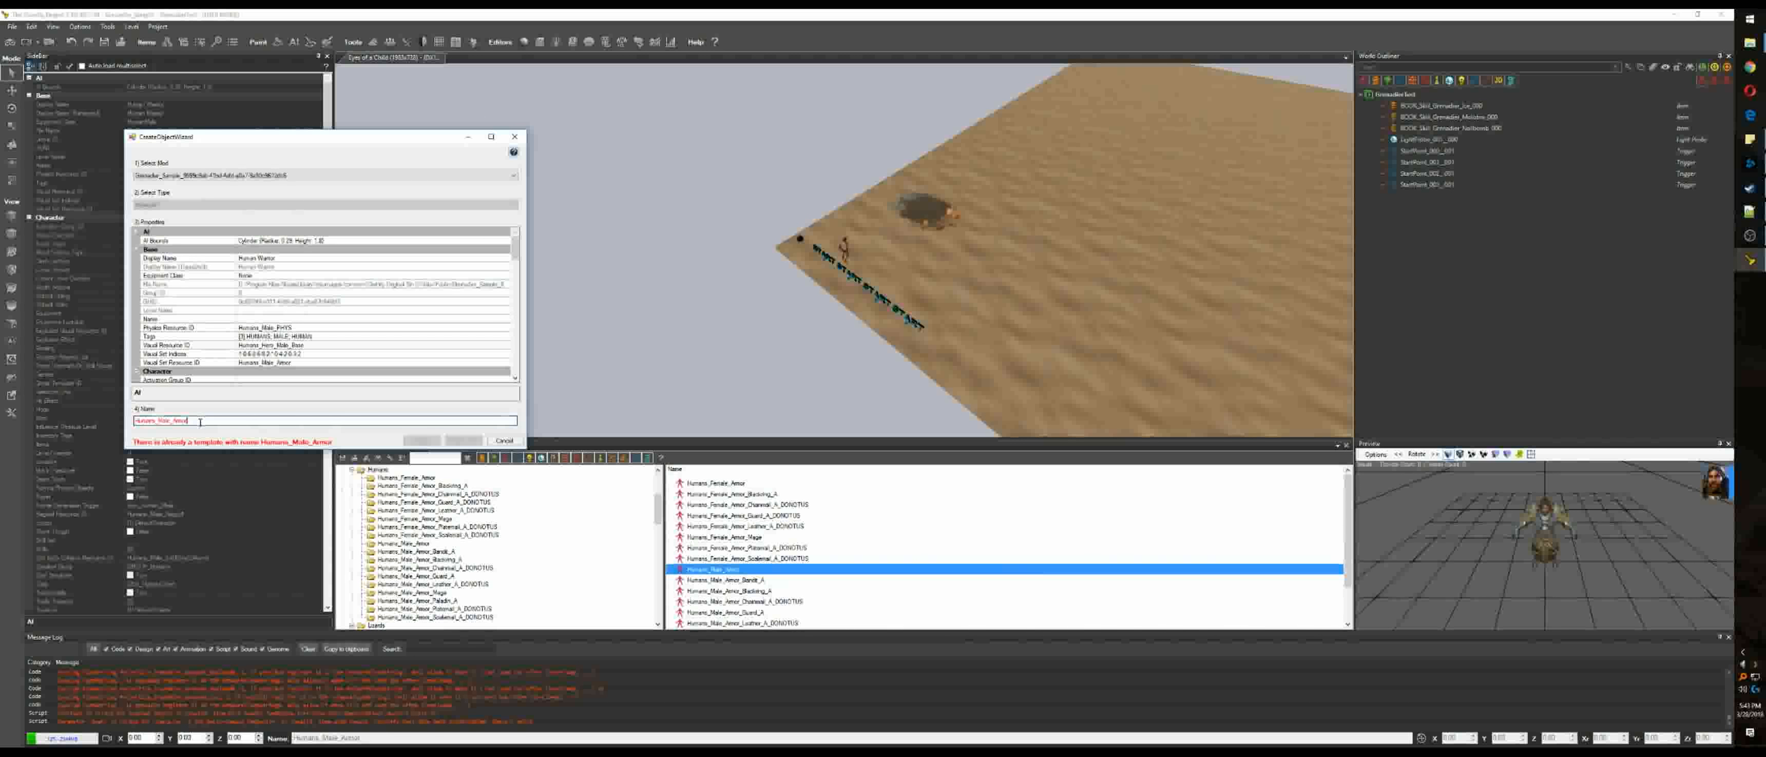
pyautogui.write('_Grenadier_Target')
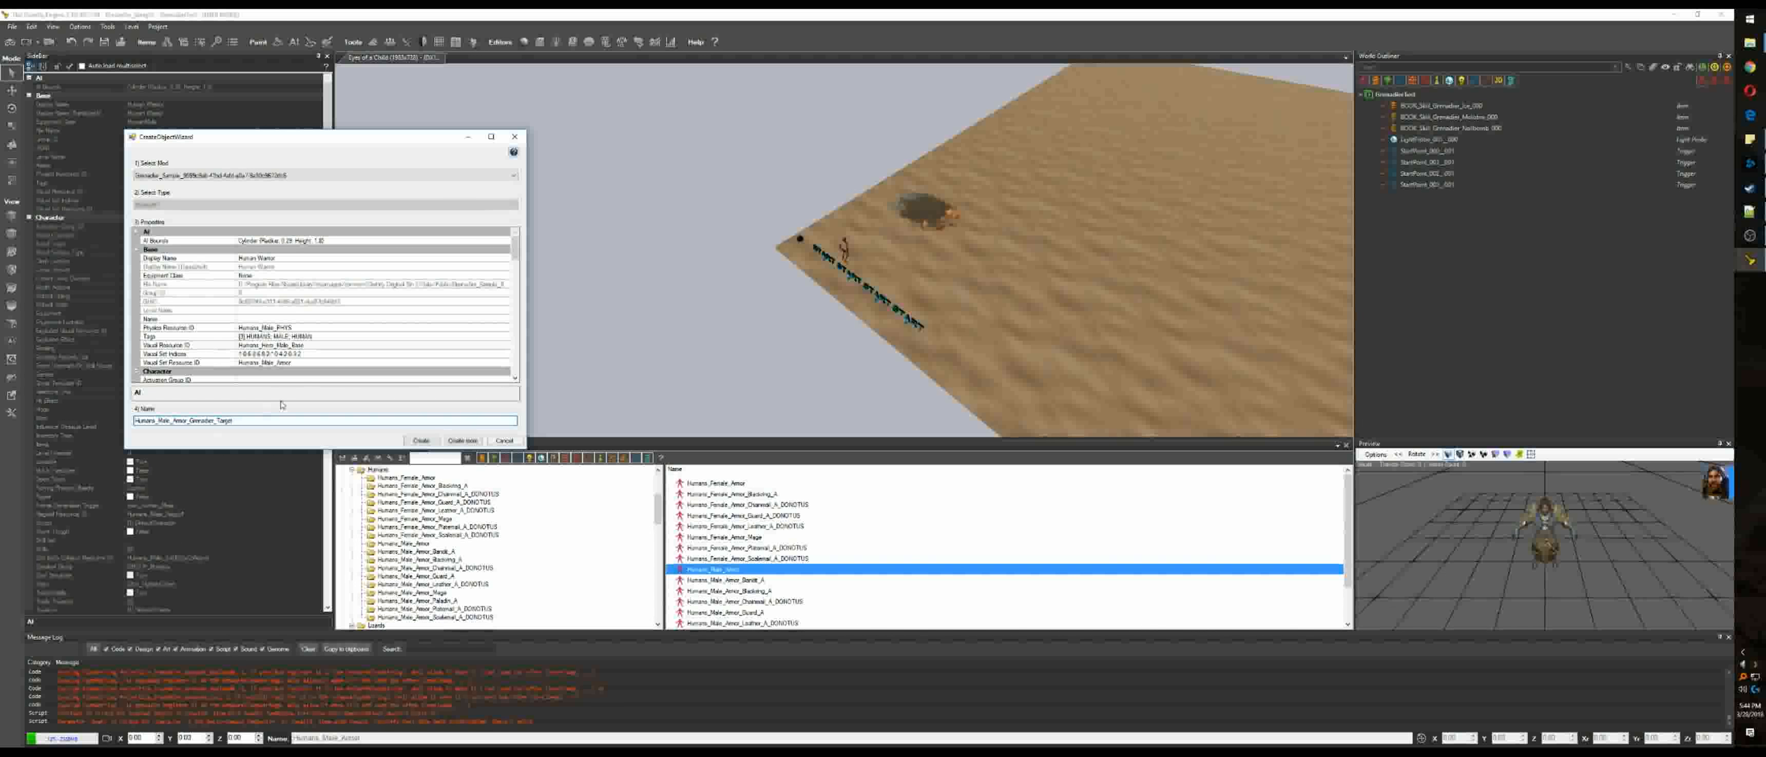
# Step: Set the Level Override property of the new human template and create the template
pyautogui.scroll(-8, 462, 264)
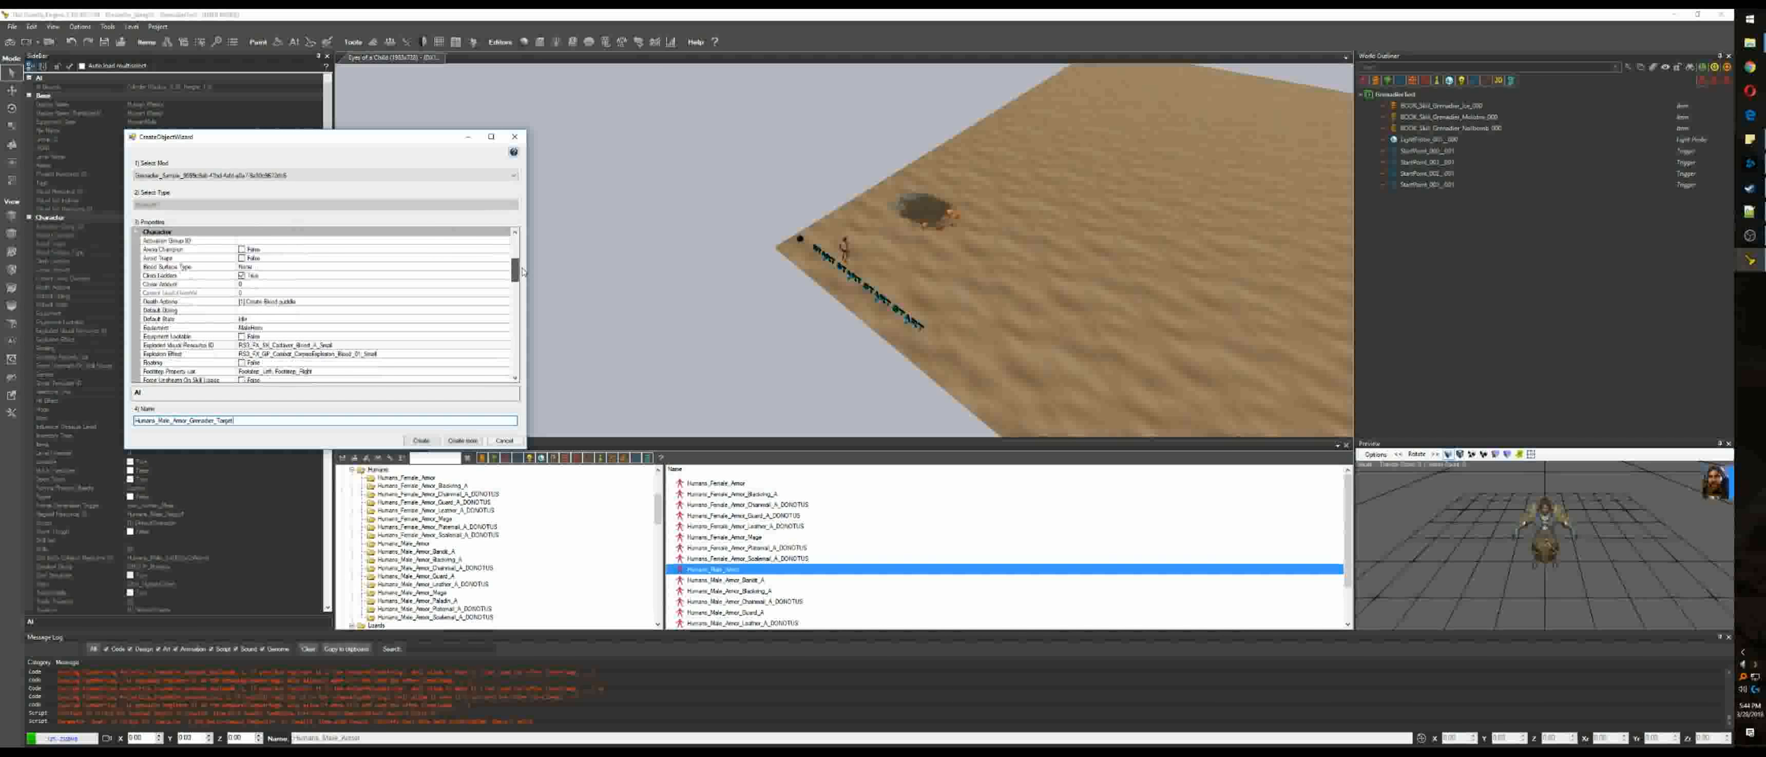
pyautogui.moveTo(523, 276); pyautogui.dragTo(525, 294)
pyautogui.click(262, 319)
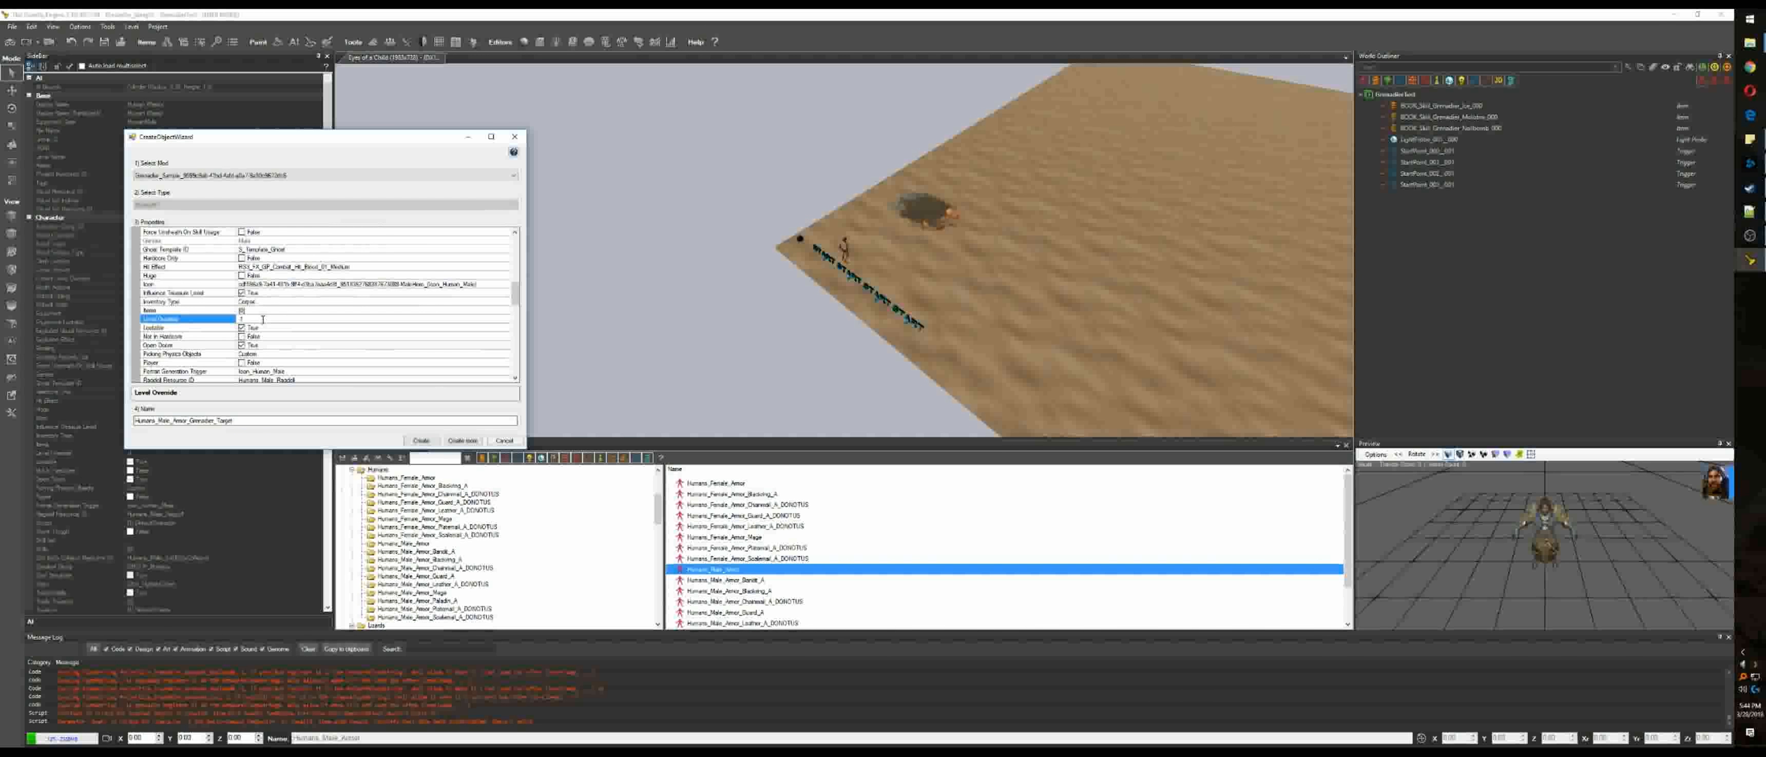
pyautogui.click(1750, 236)
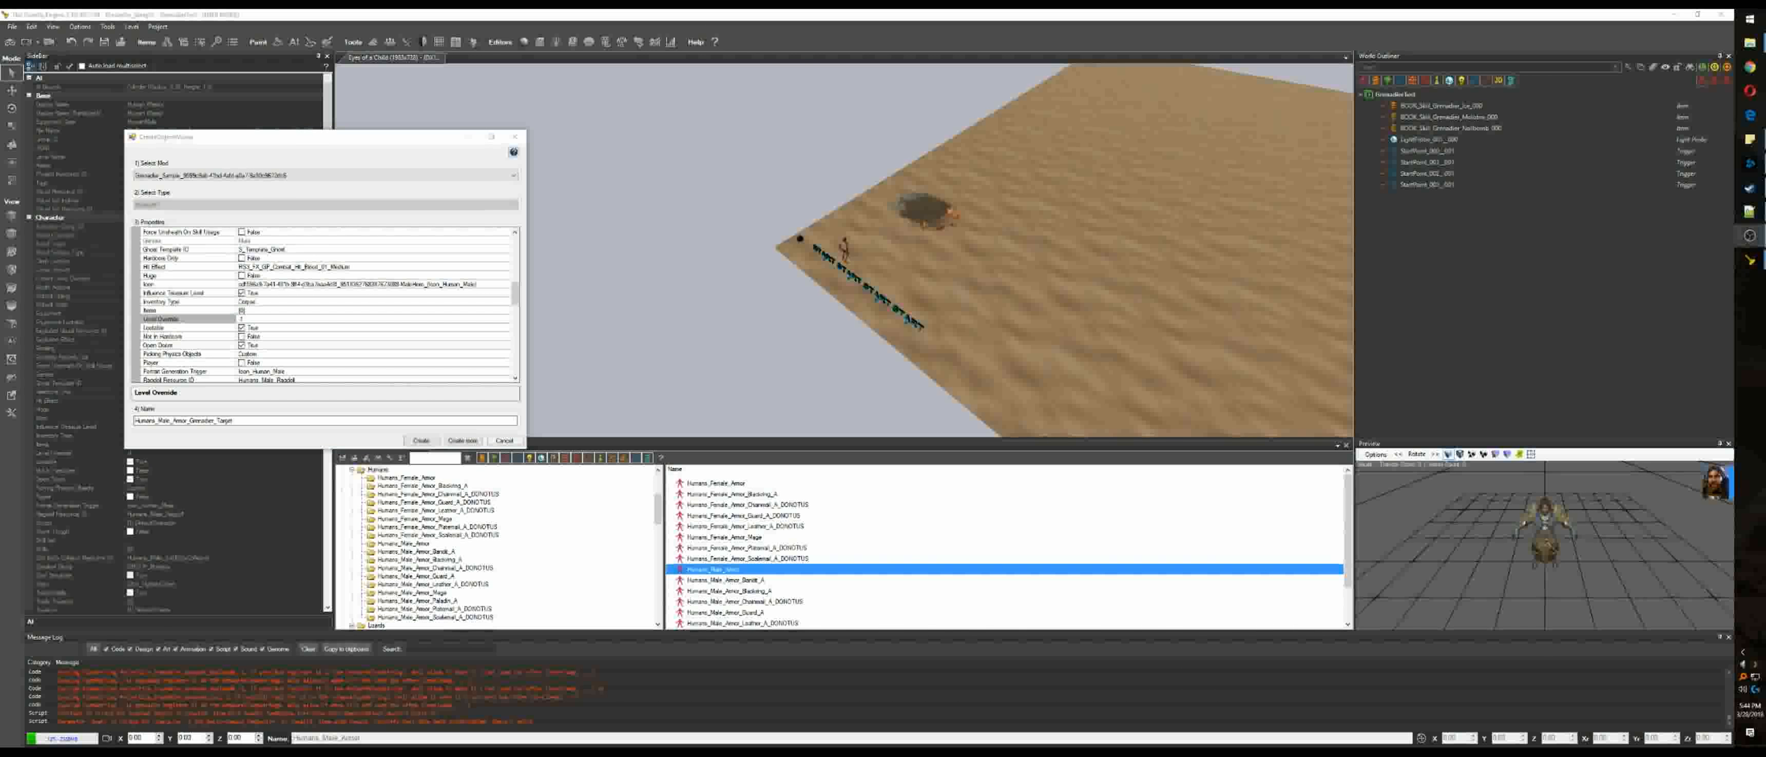
pyautogui.hotkey('alt', 'Tab')
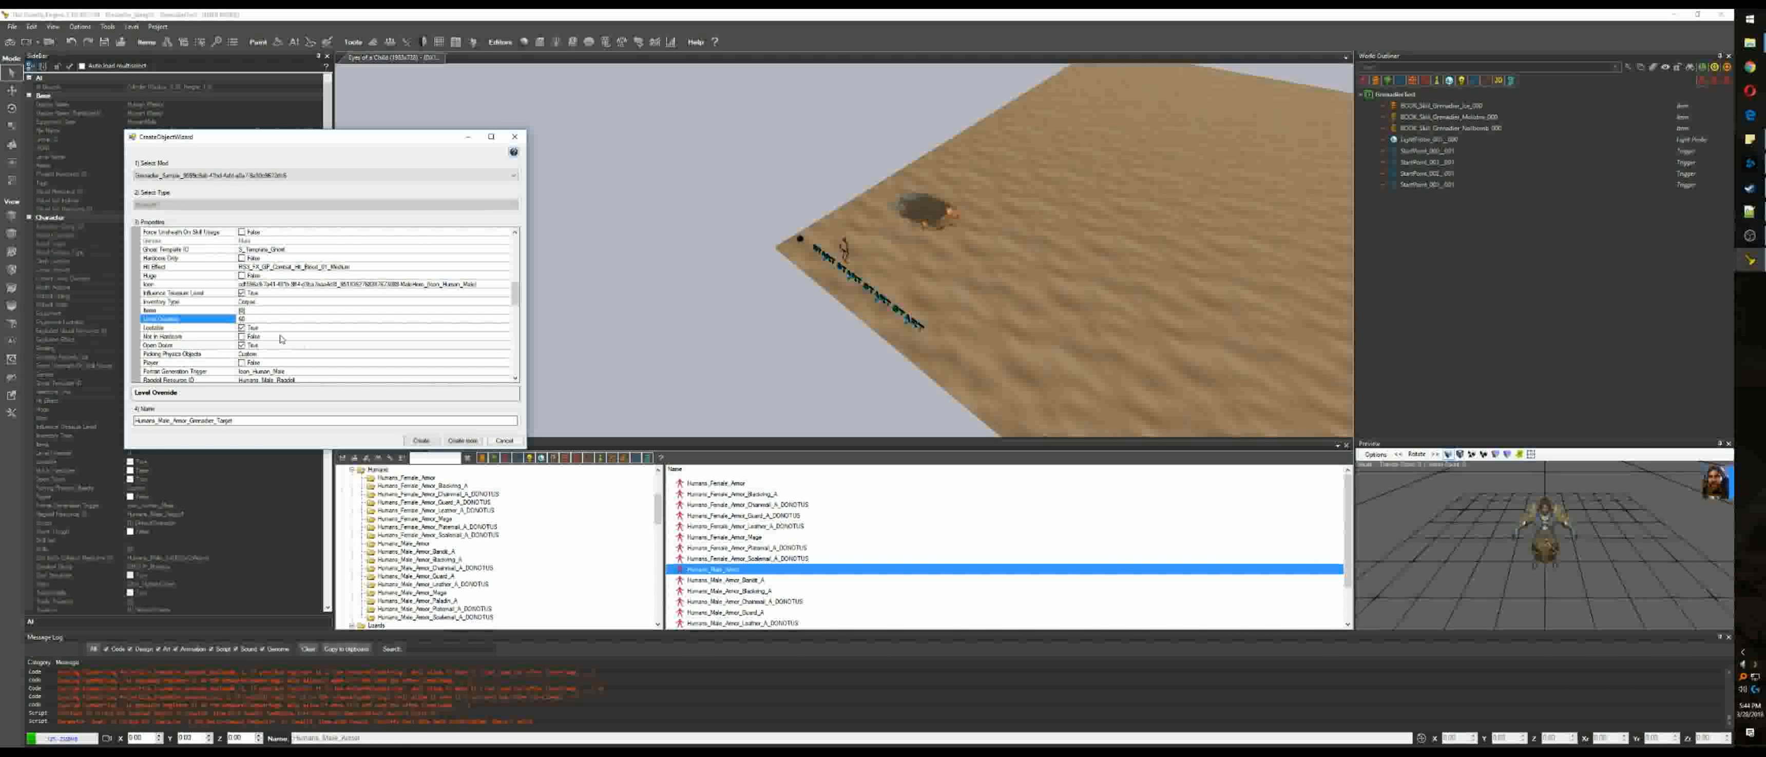
pyautogui.click(421, 440)
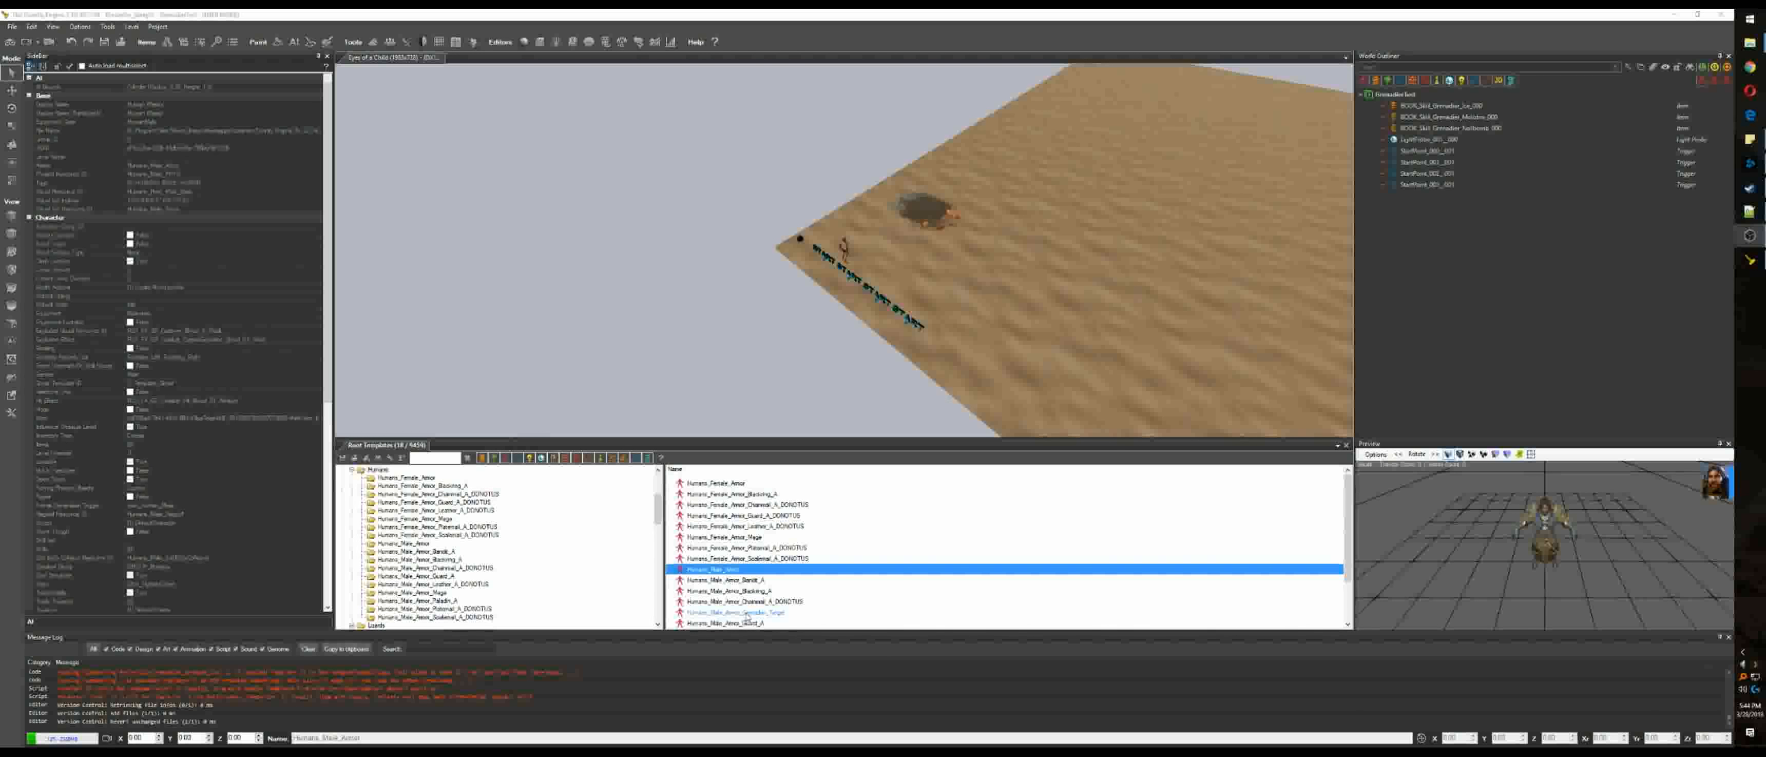
# Step: Filter all root templates by "grenadier" to list the add-on's templates
pyautogui.click(766, 613)
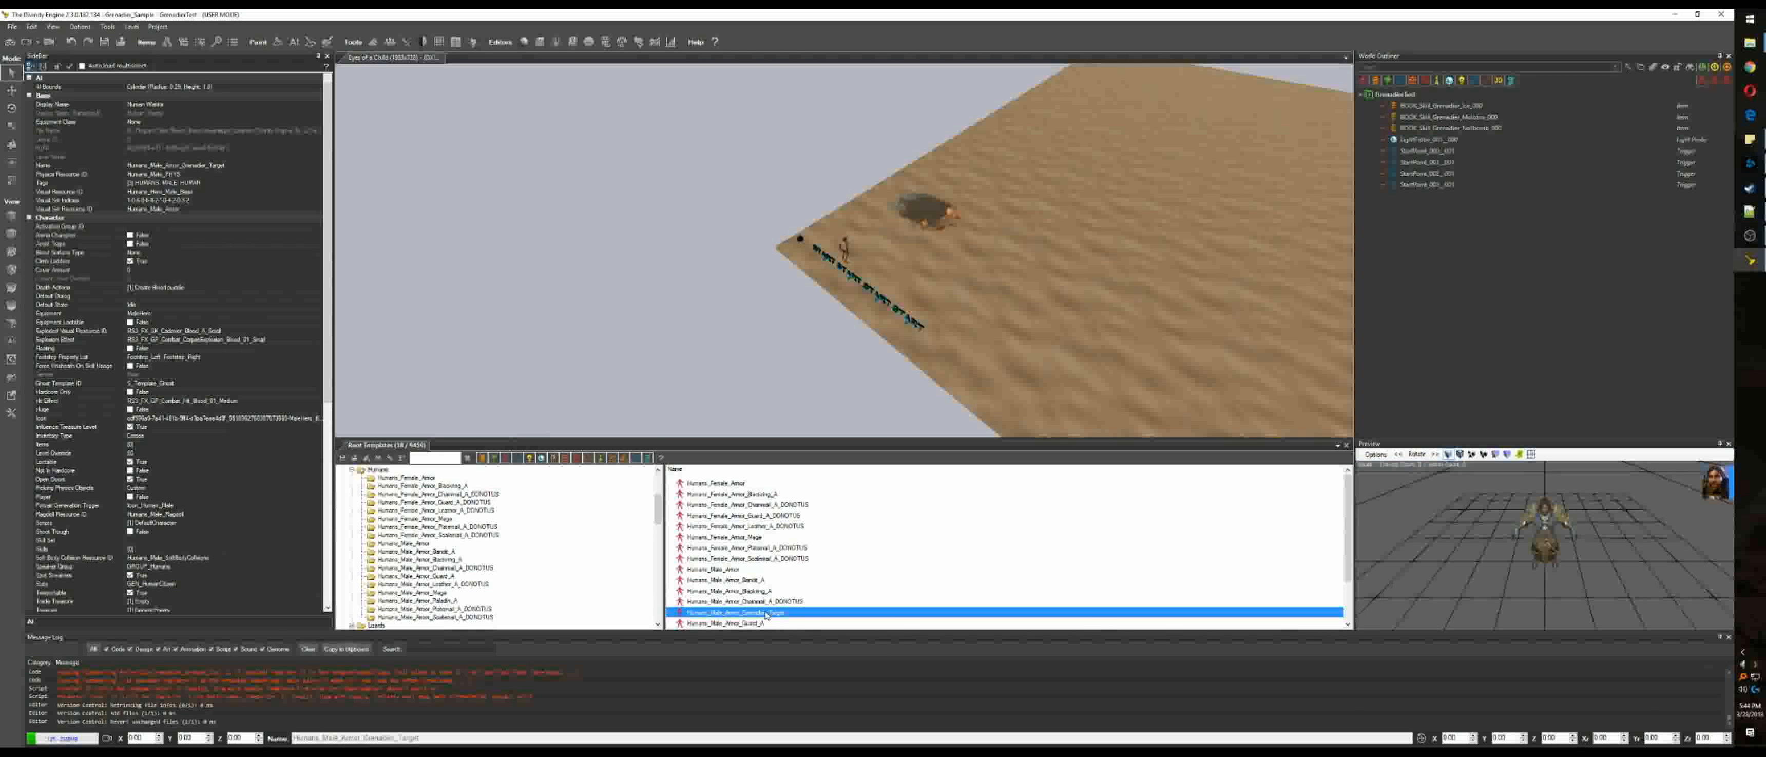
pyautogui.click(443, 458)
pyautogui.write('gre')
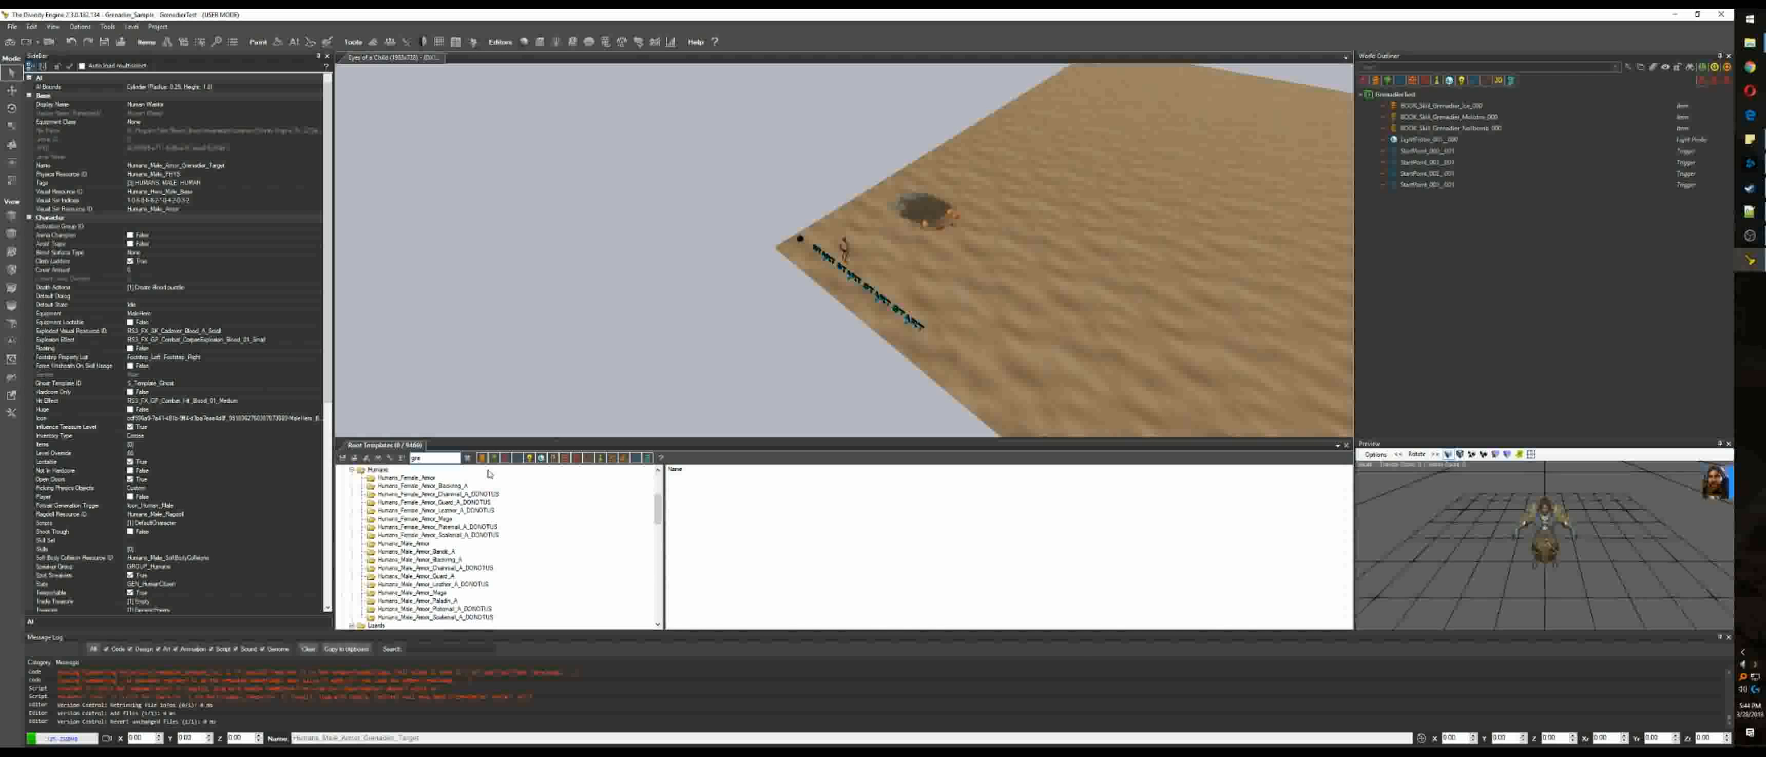
pyautogui.click(466, 457)
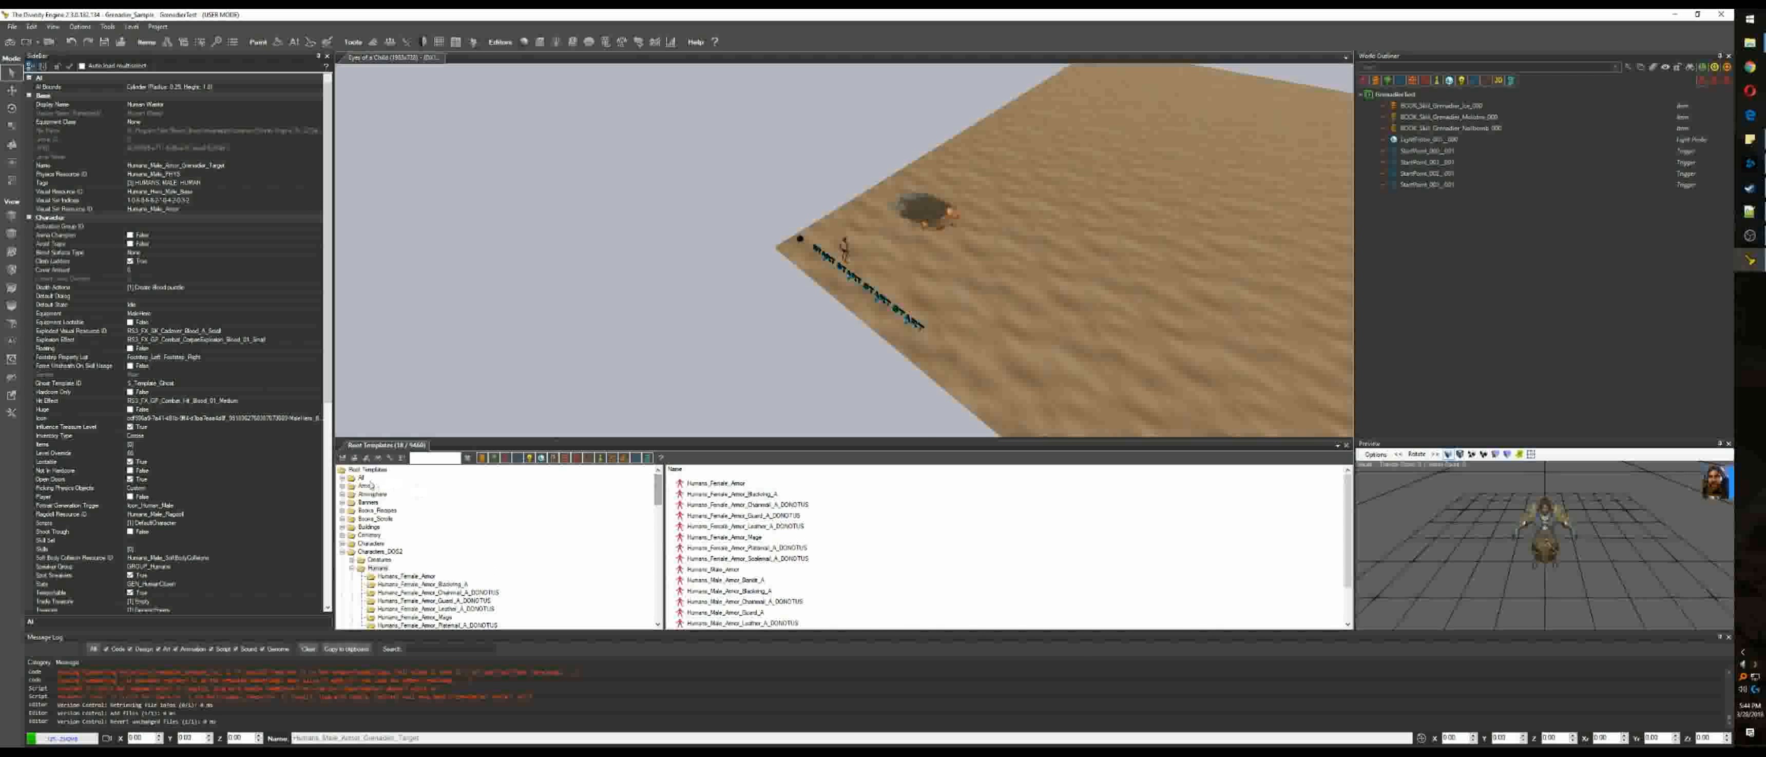
pyautogui.click(430, 457)
pyautogui.write('gren')
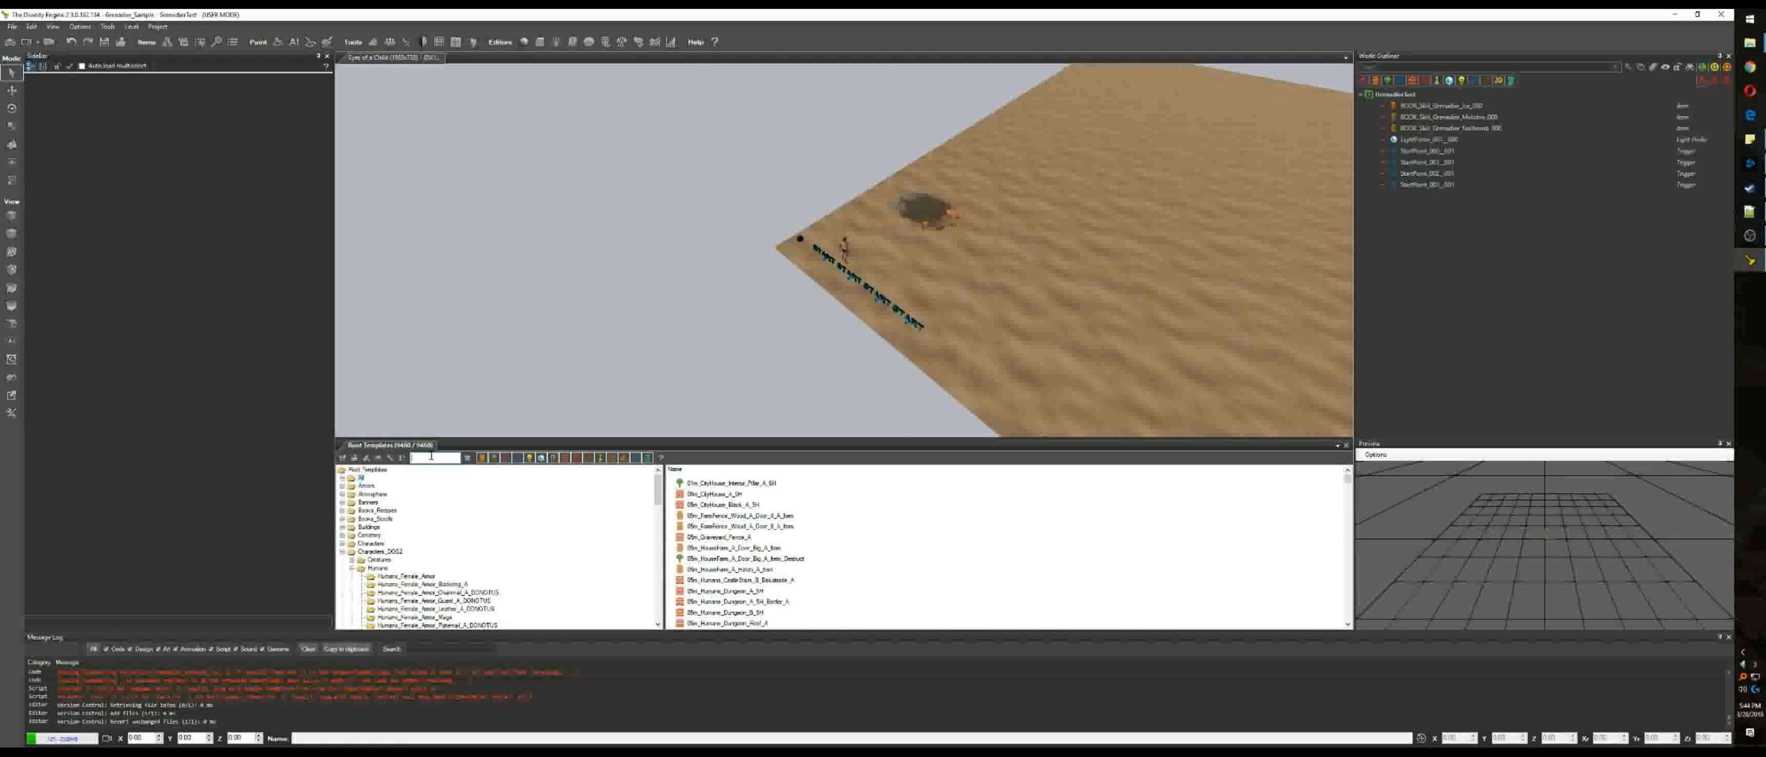
pyautogui.write('adier')
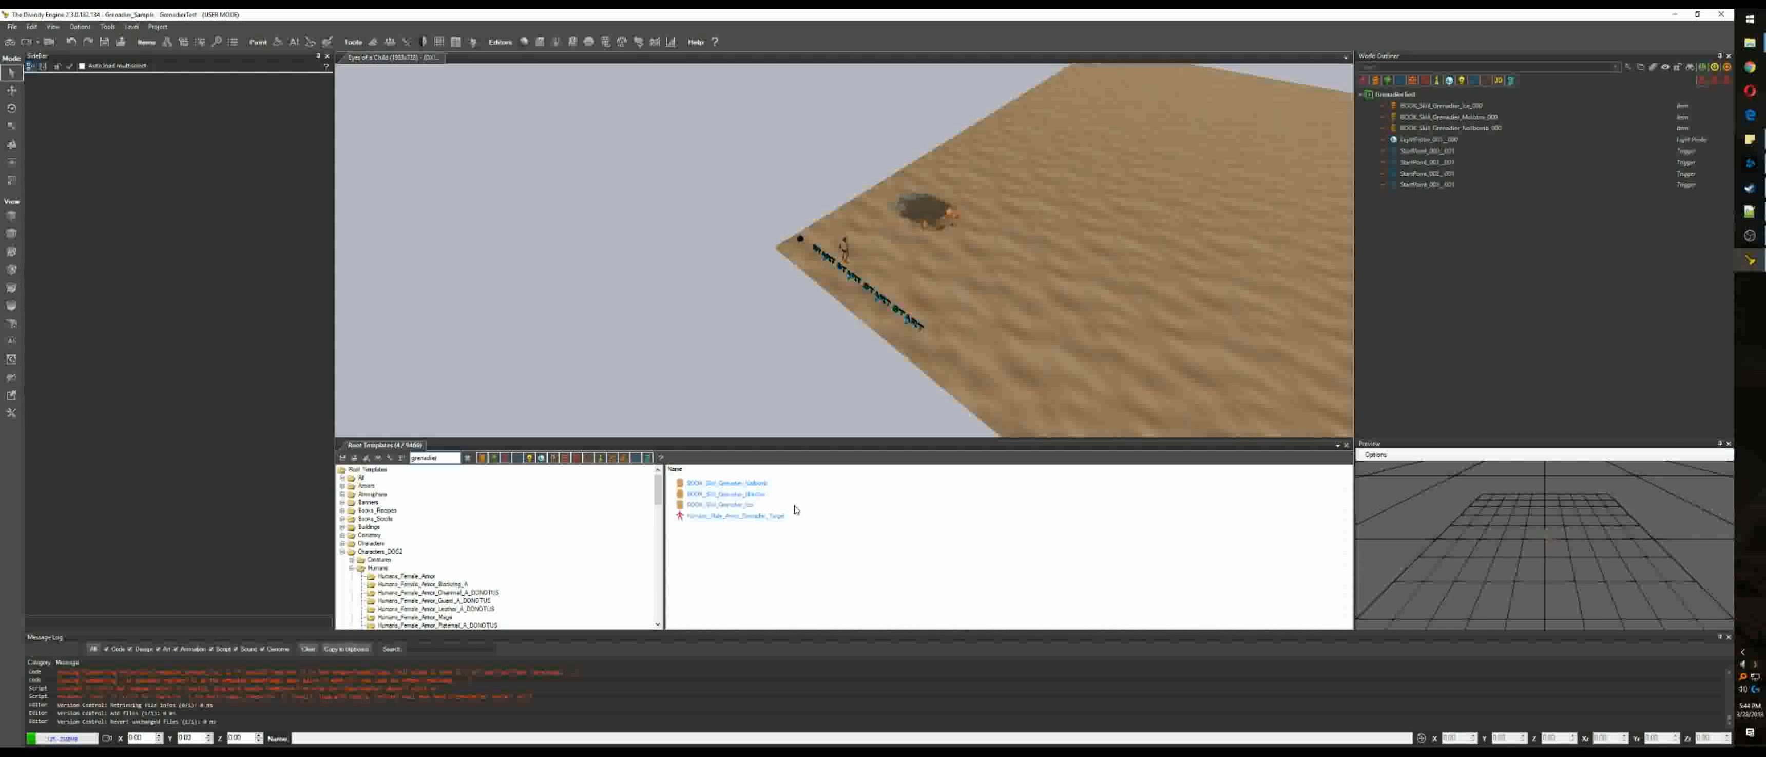
# Step: Place one Humans_Male_Armor_Grenadier_Target on the sand near the start points, and end placement
pyautogui.click(768, 516)
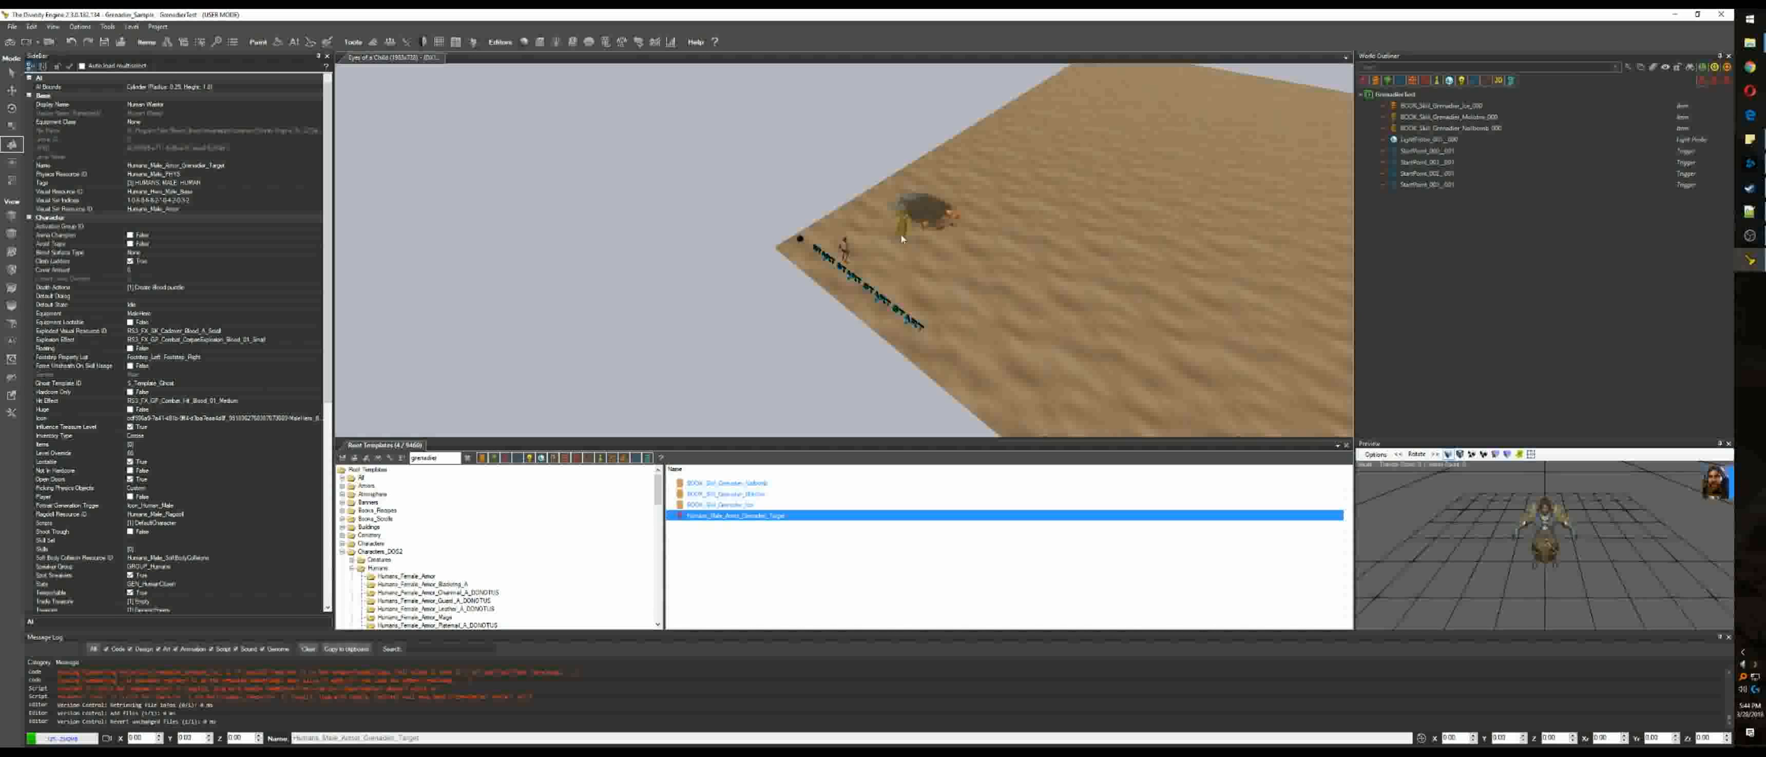
pyautogui.click(965, 251)
pyautogui.press('Escape')
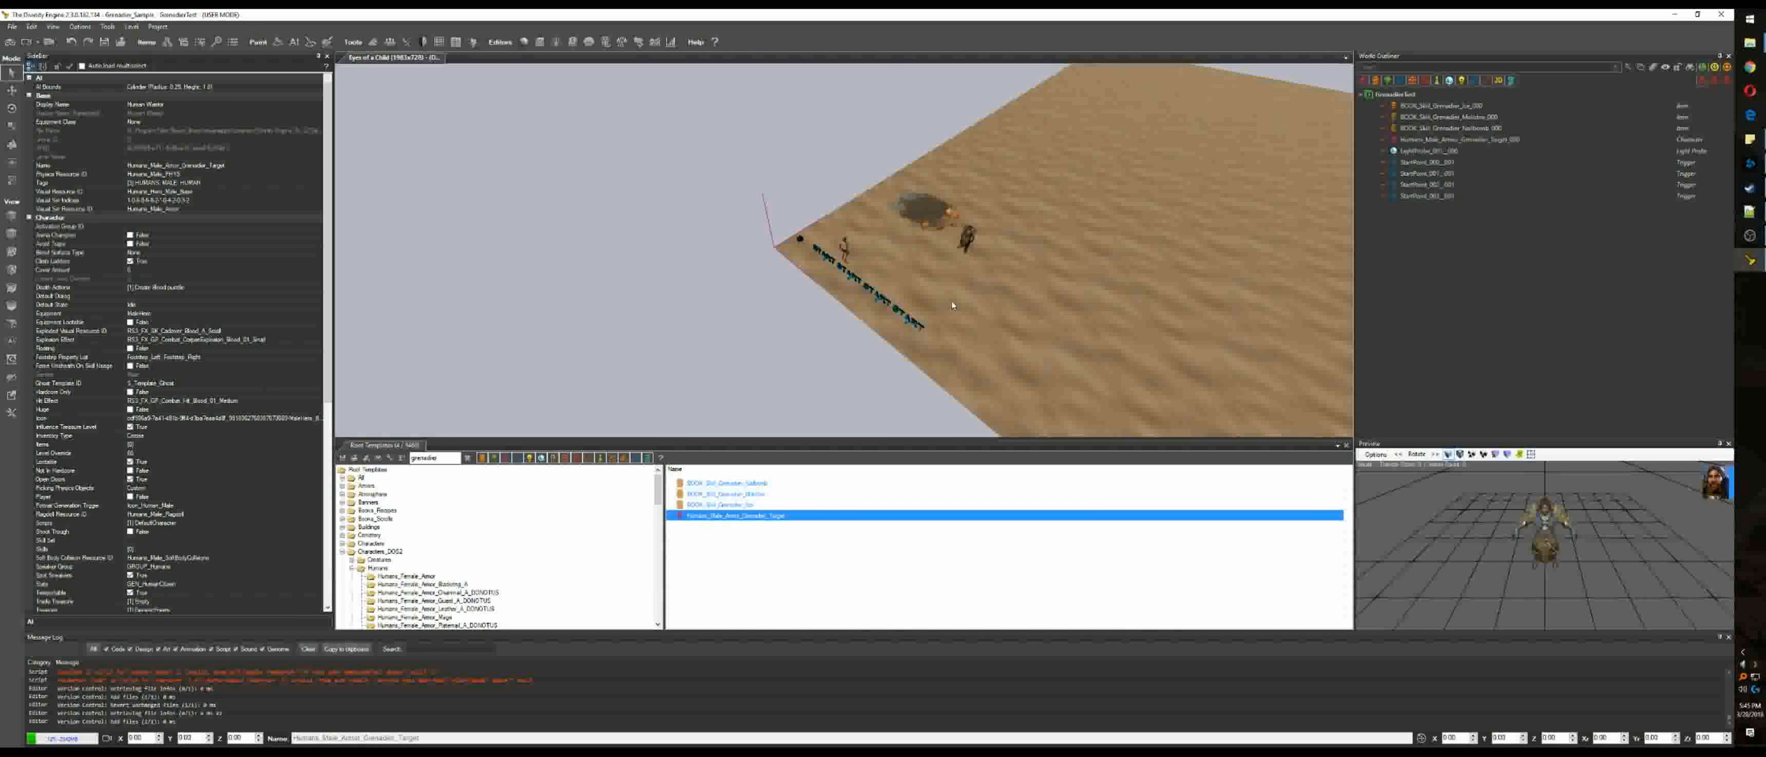
# Step: Switch to game mode, saving the unsaved items, and test the grenade skills on the placed human target
pyautogui.click(12, 42)
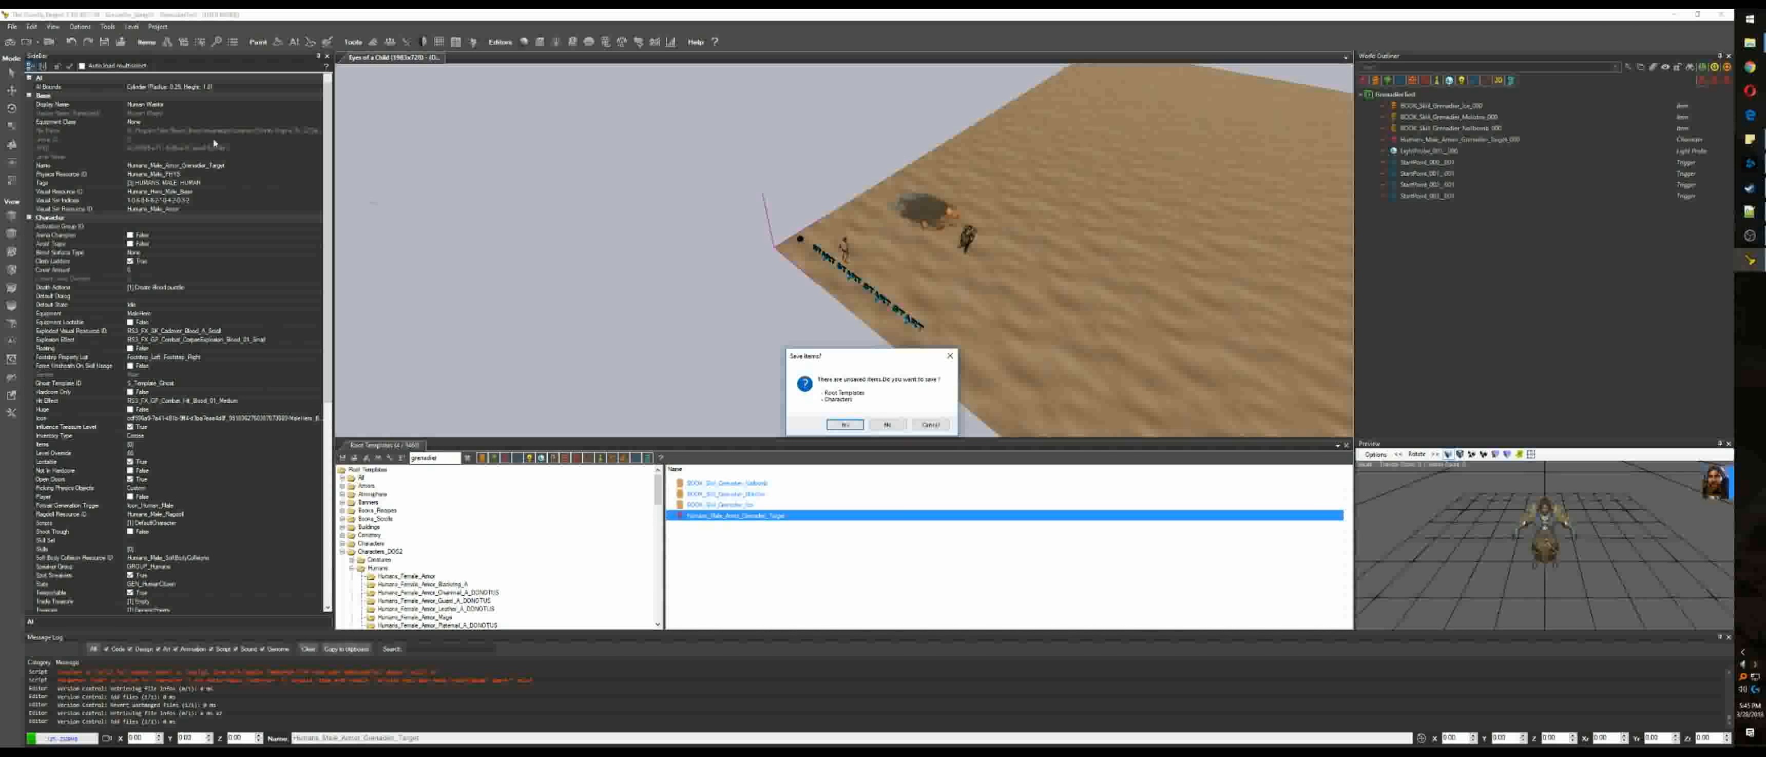
pyautogui.click(846, 424)
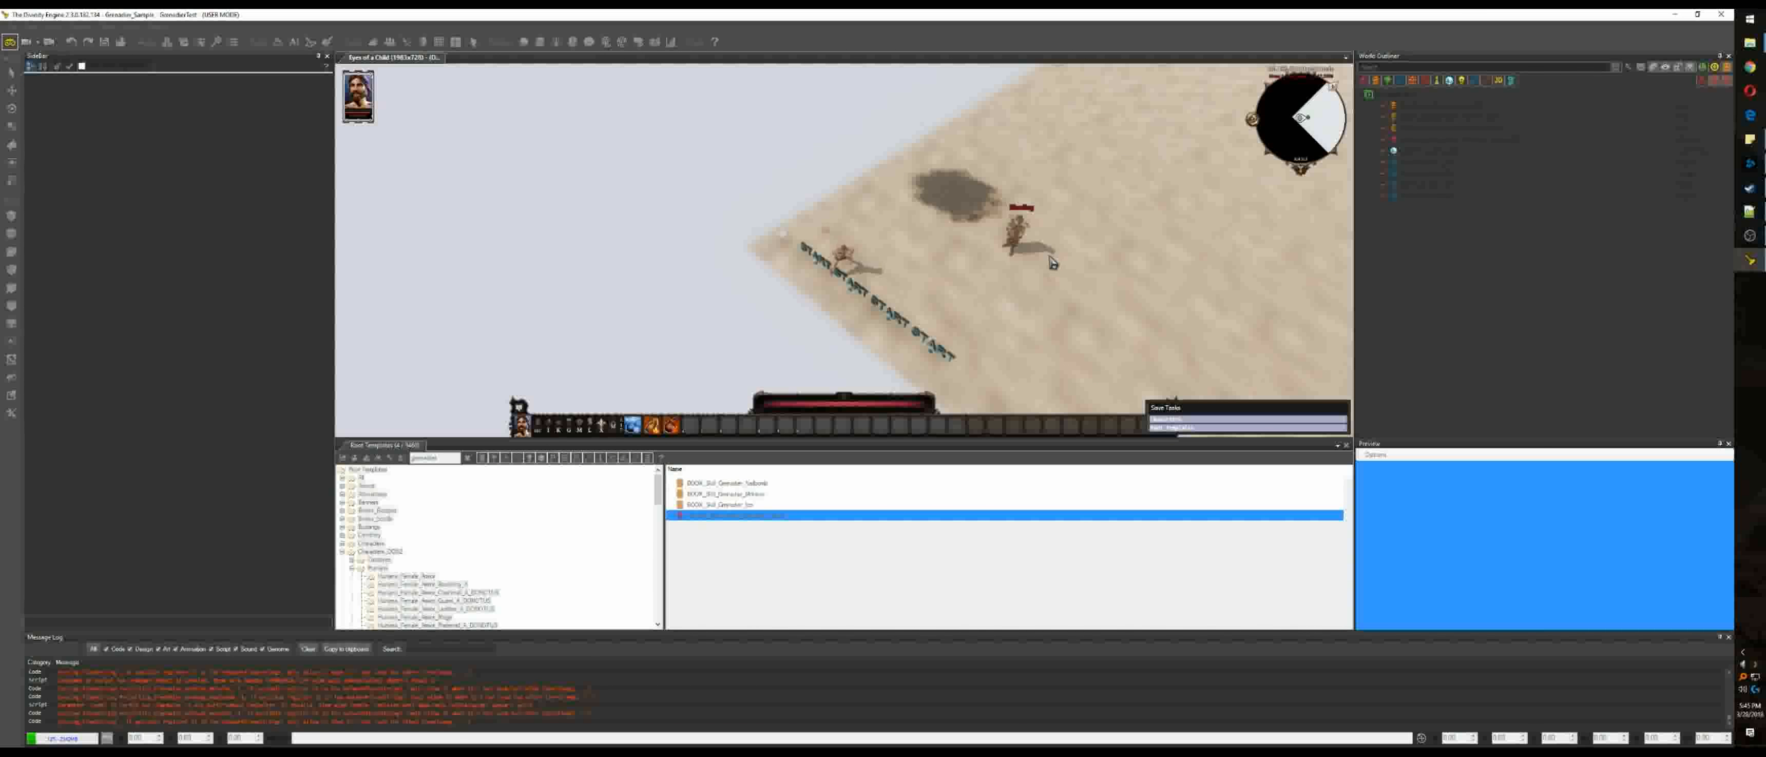
pyautogui.press('1')
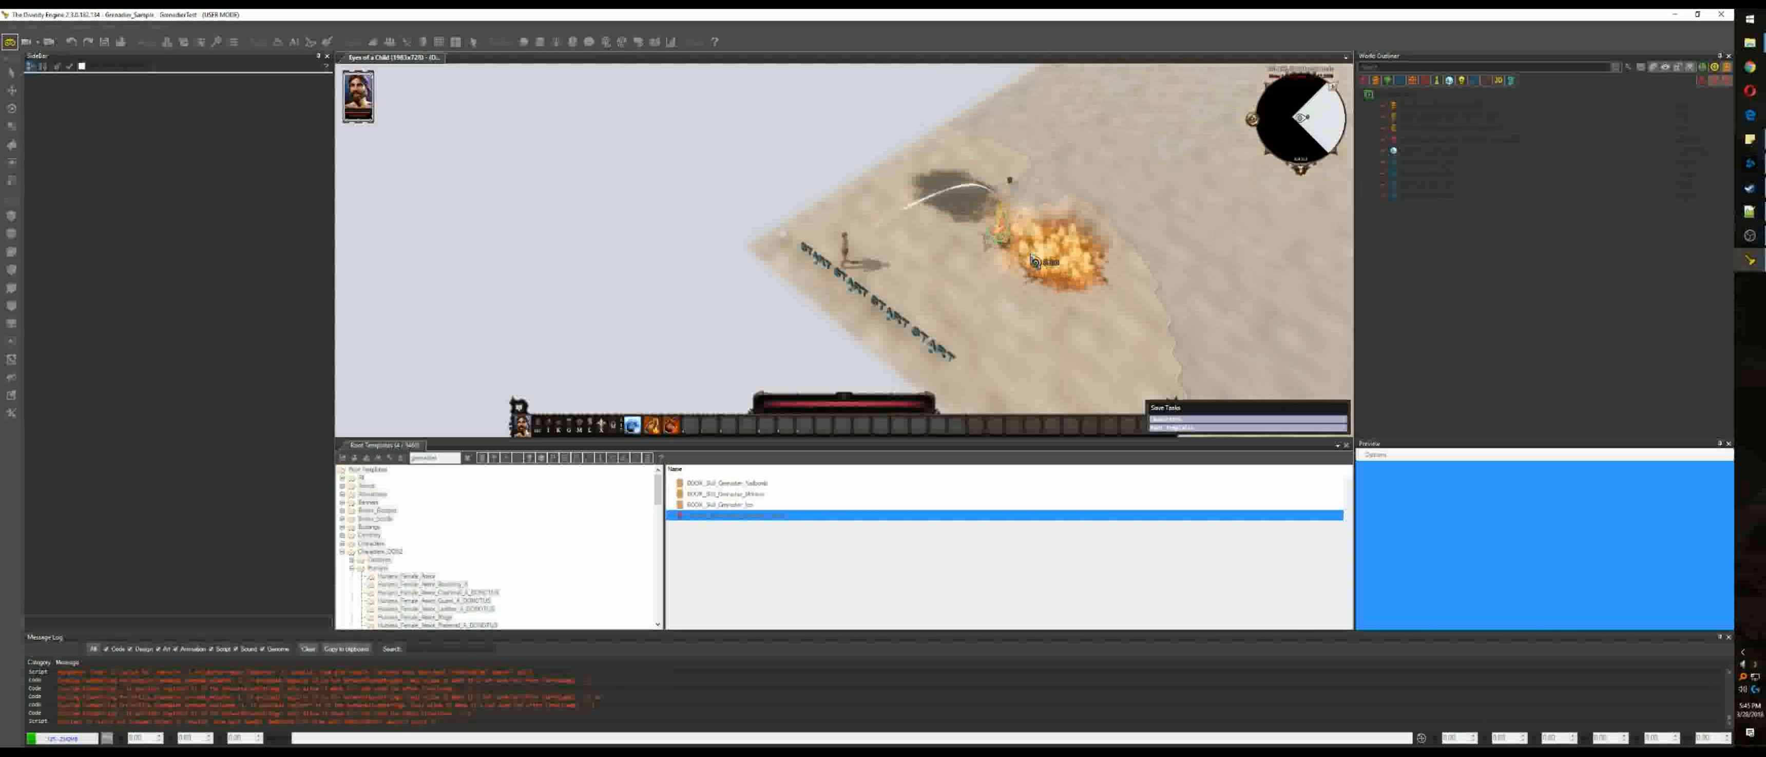
pyautogui.click(1030, 254)
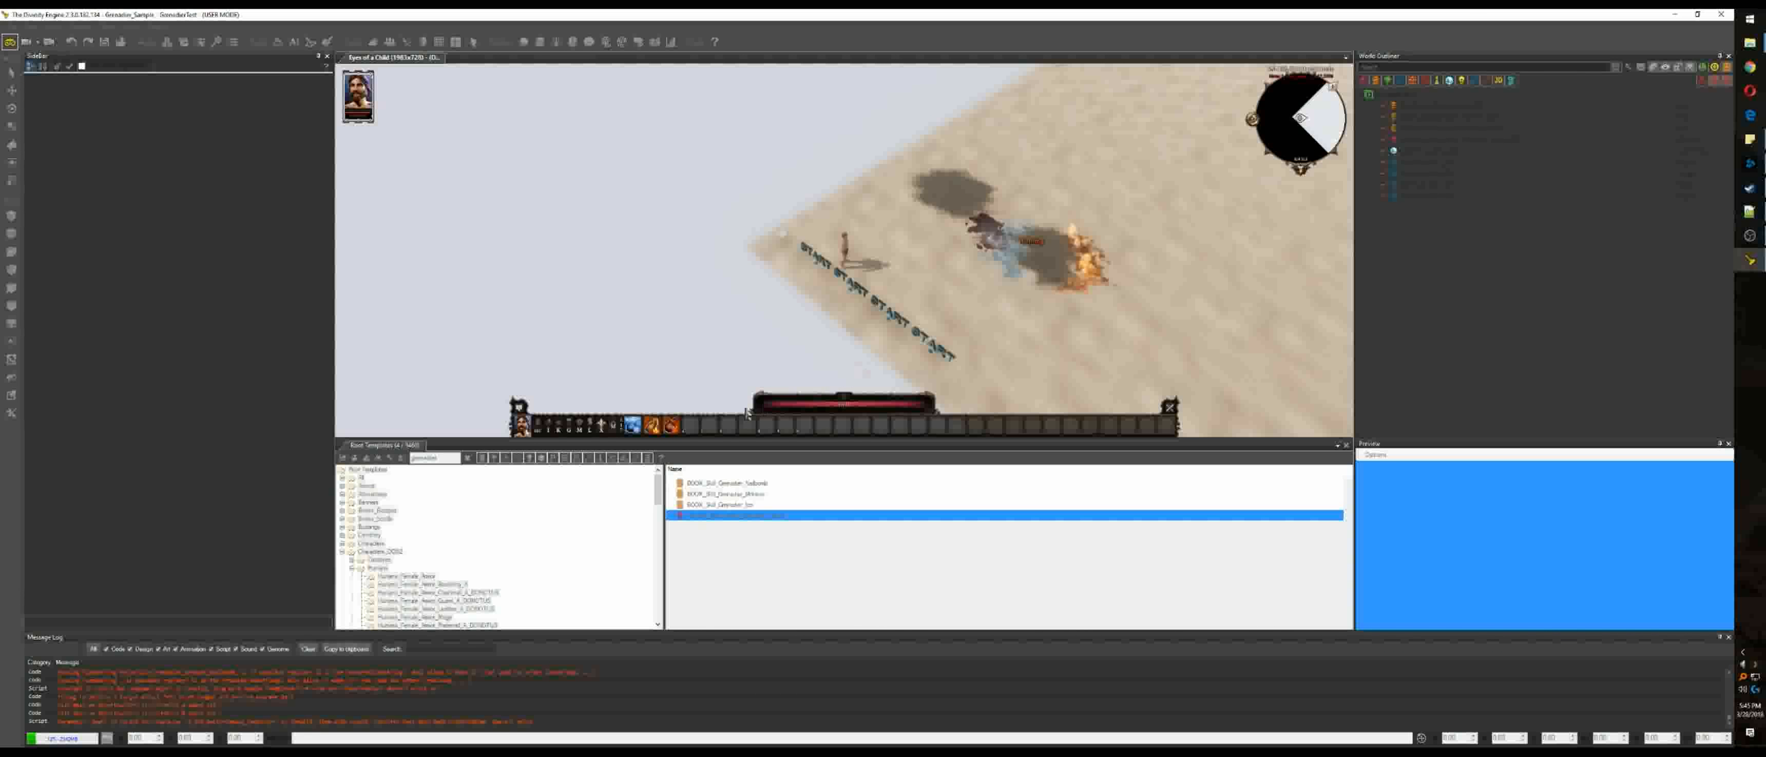
pyautogui.moveTo(630, 425)
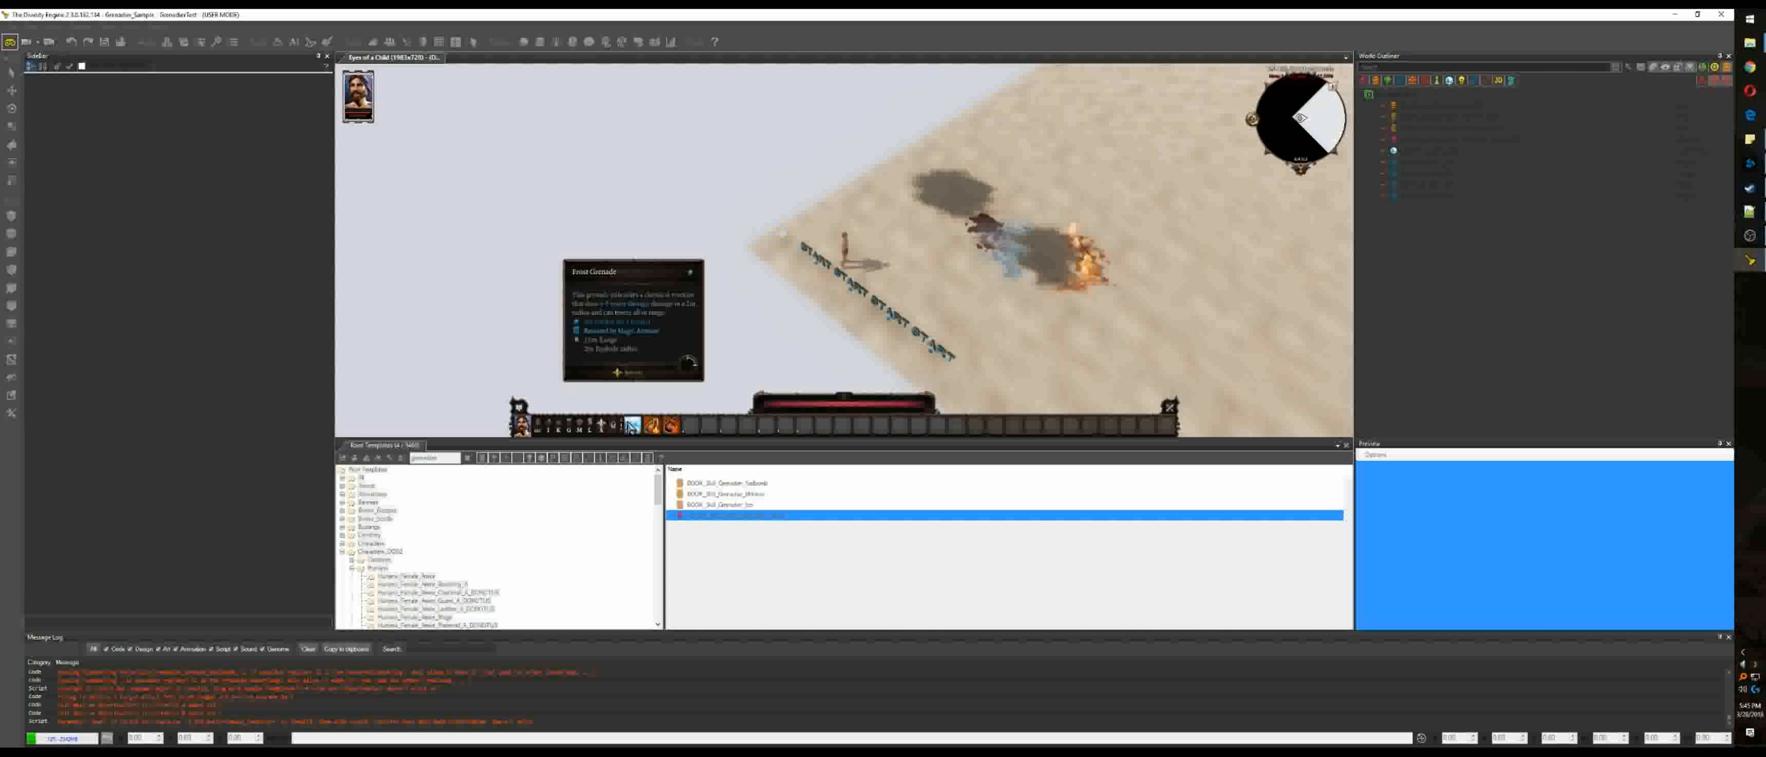
pyautogui.click(631, 425)
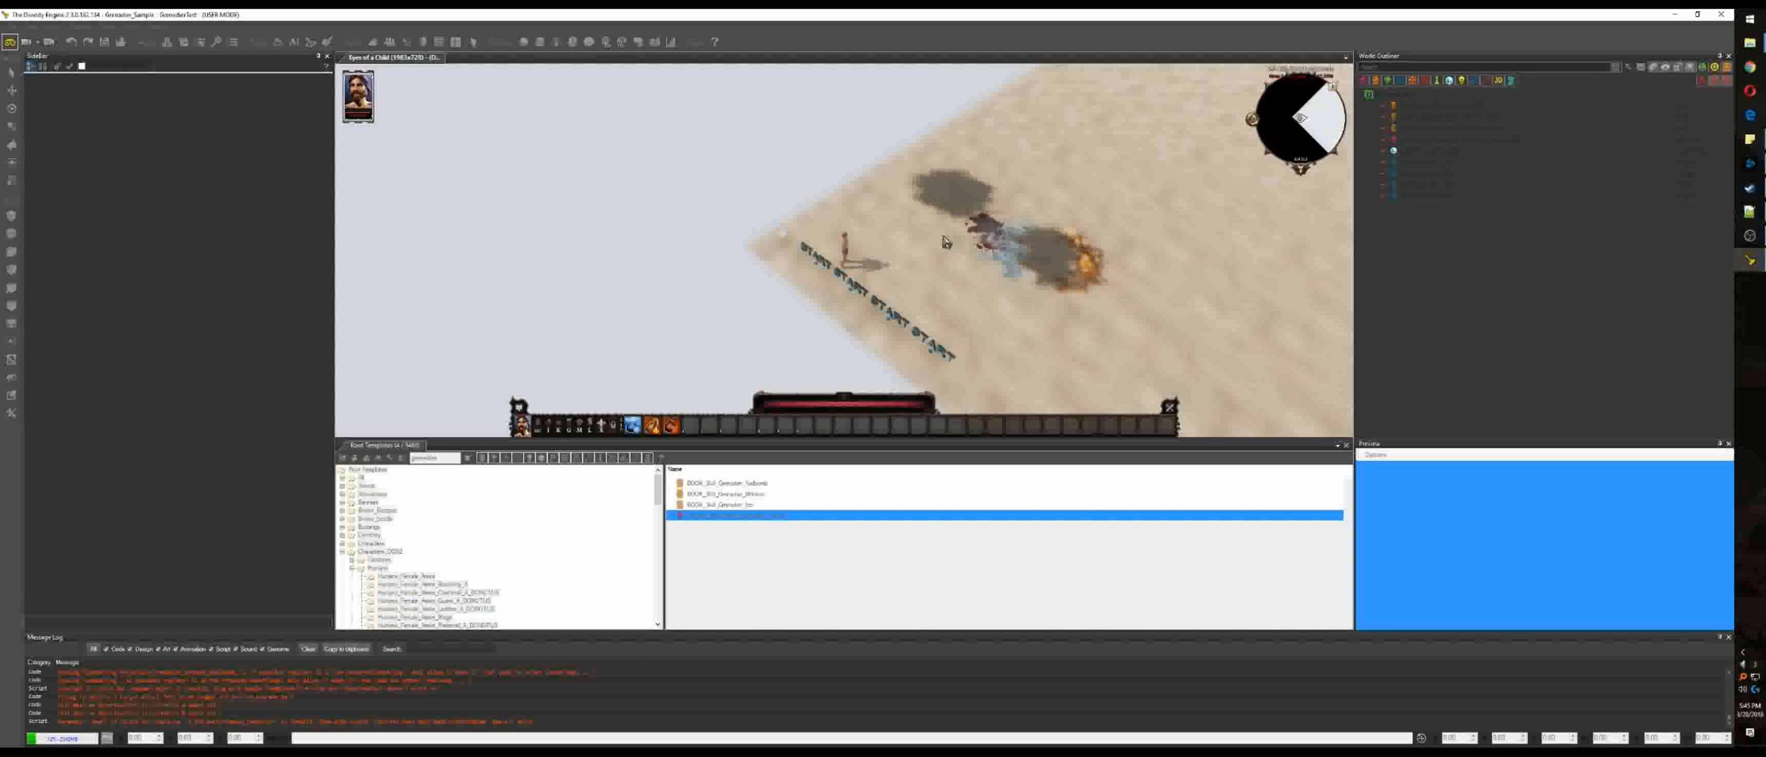
# Step: Return to editor mode and reload the level
pyautogui.click(10, 41)
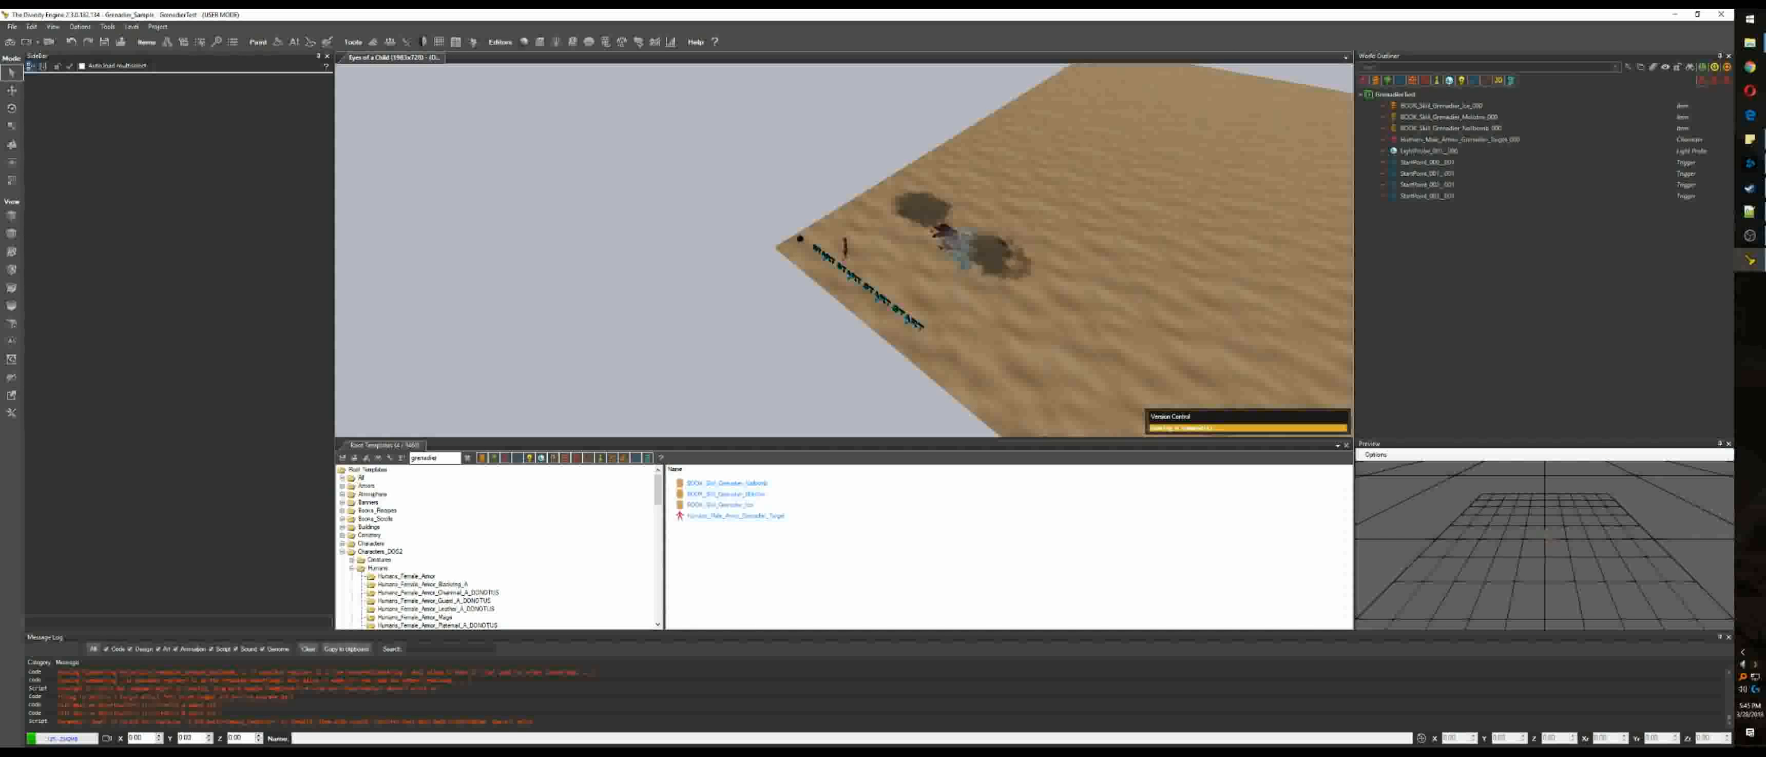
pyautogui.click(11, 27)
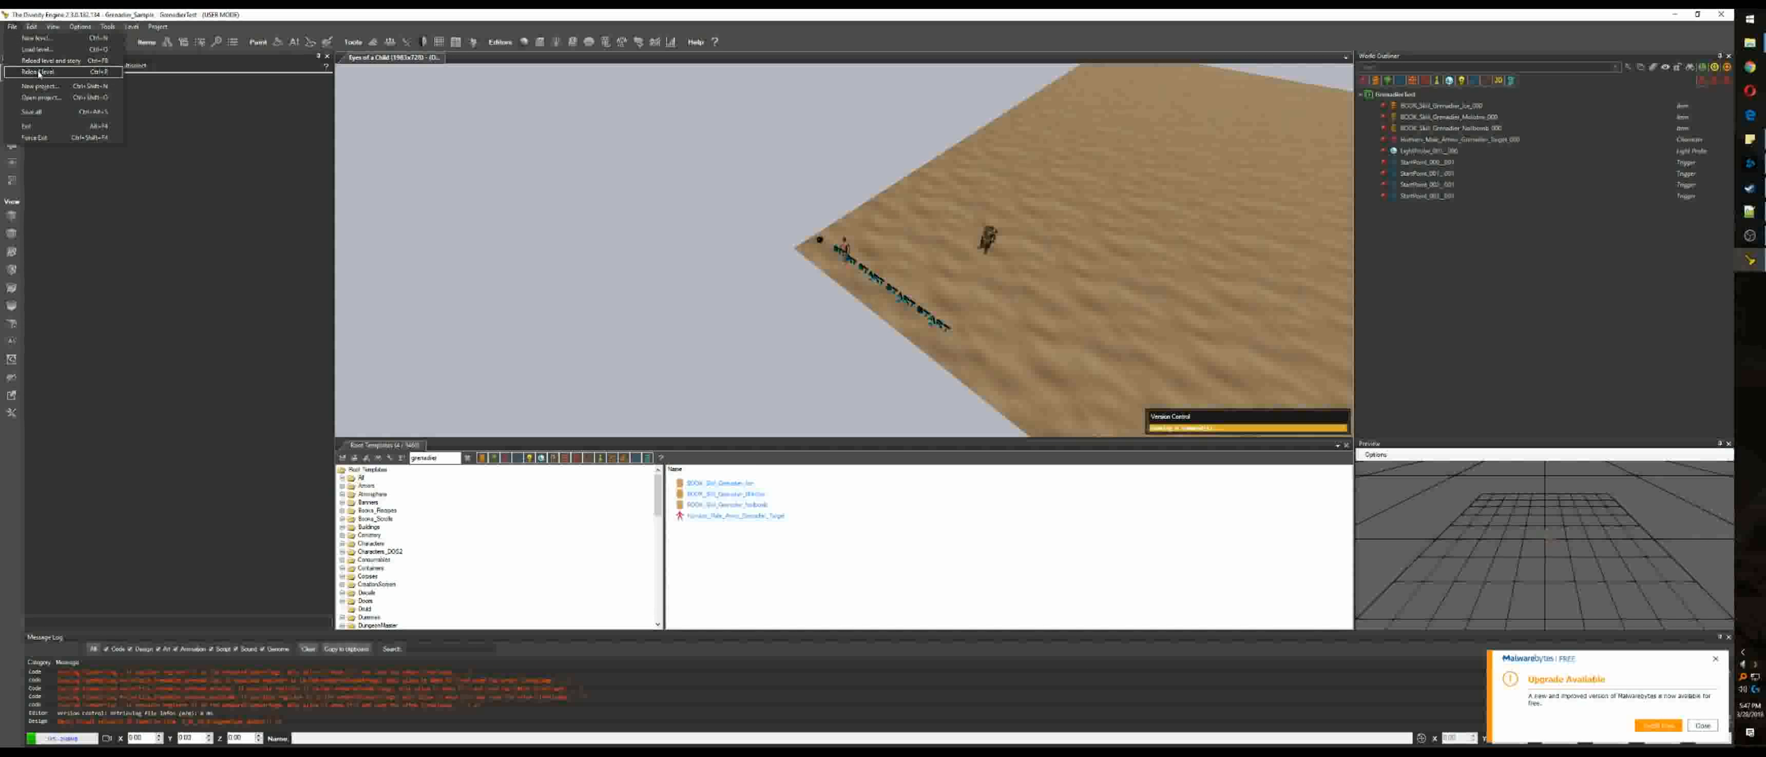
pyautogui.click(66, 74)
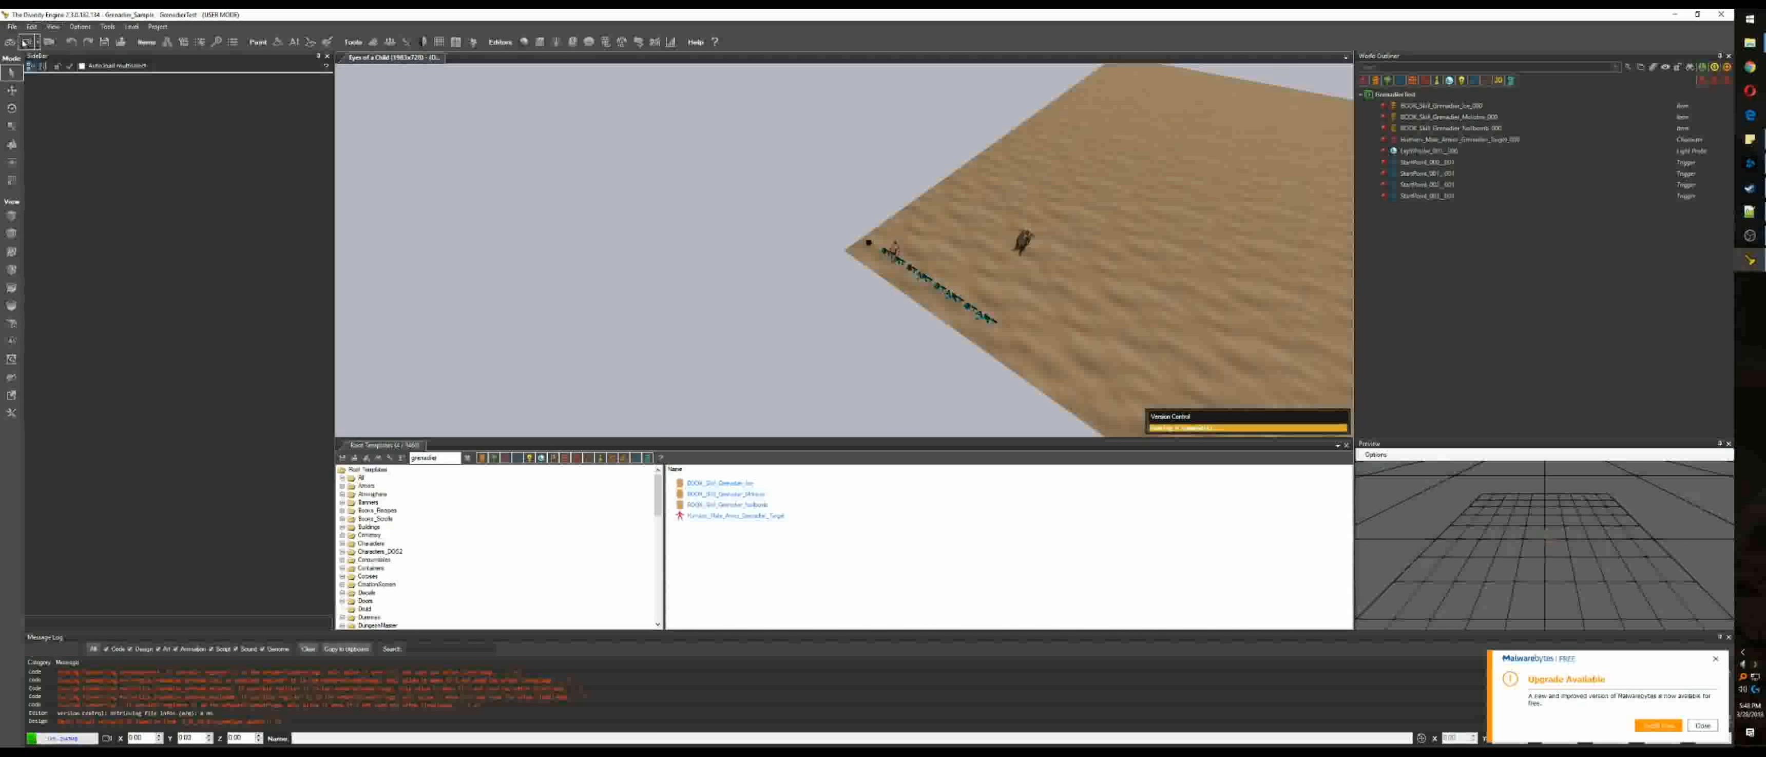
# Step: Test the Frost Grenade and the third grenade skill on the human target in game mode, and return to editor mode
pyautogui.click(11, 43)
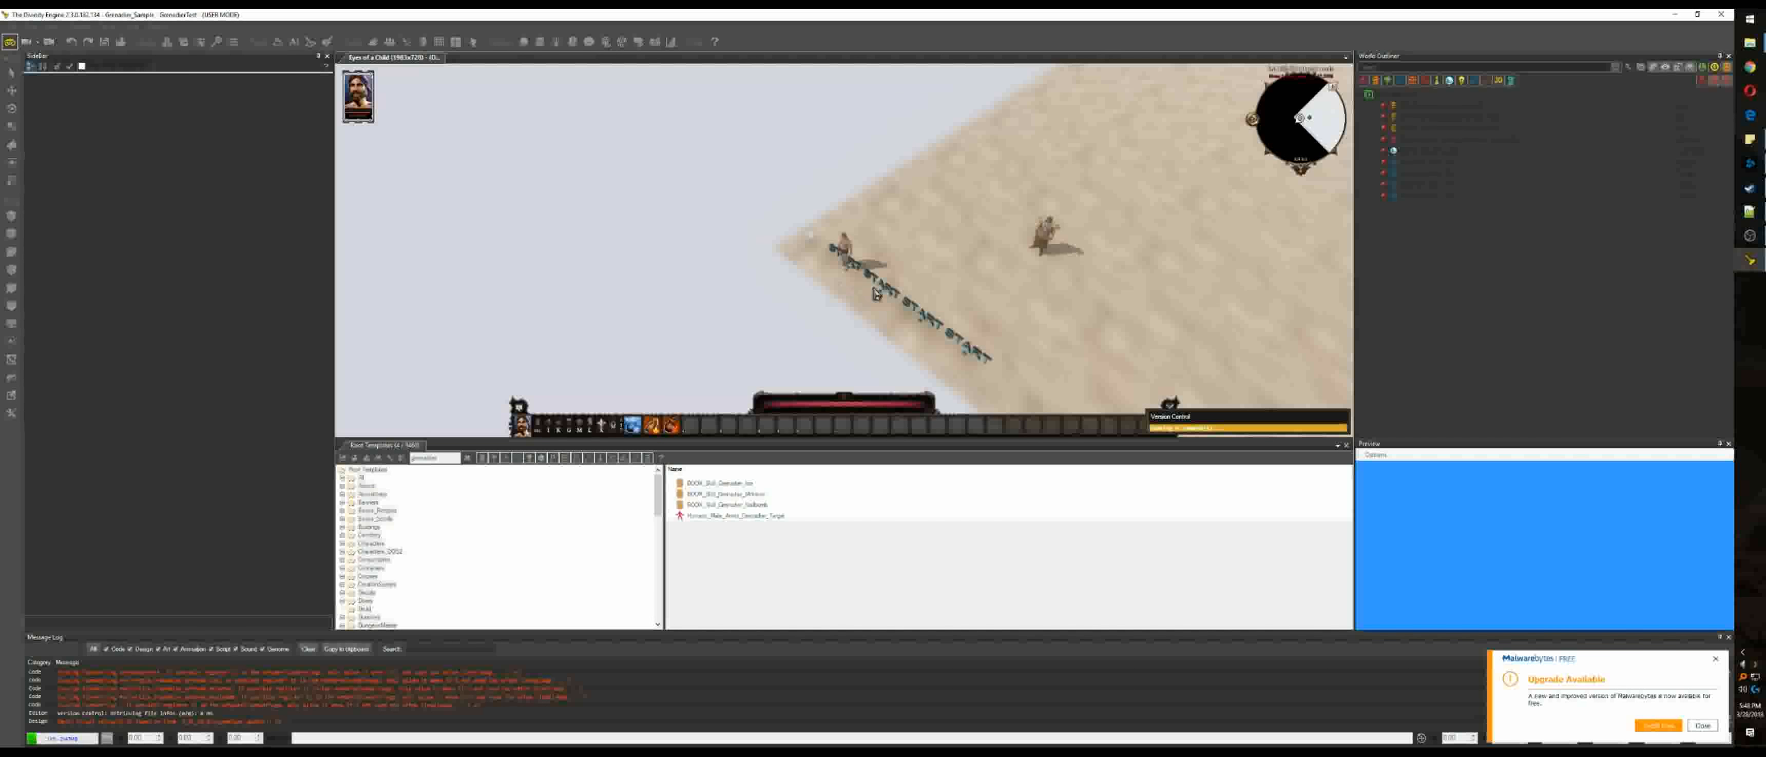
pyautogui.click(896, 288)
pyautogui.press('1')
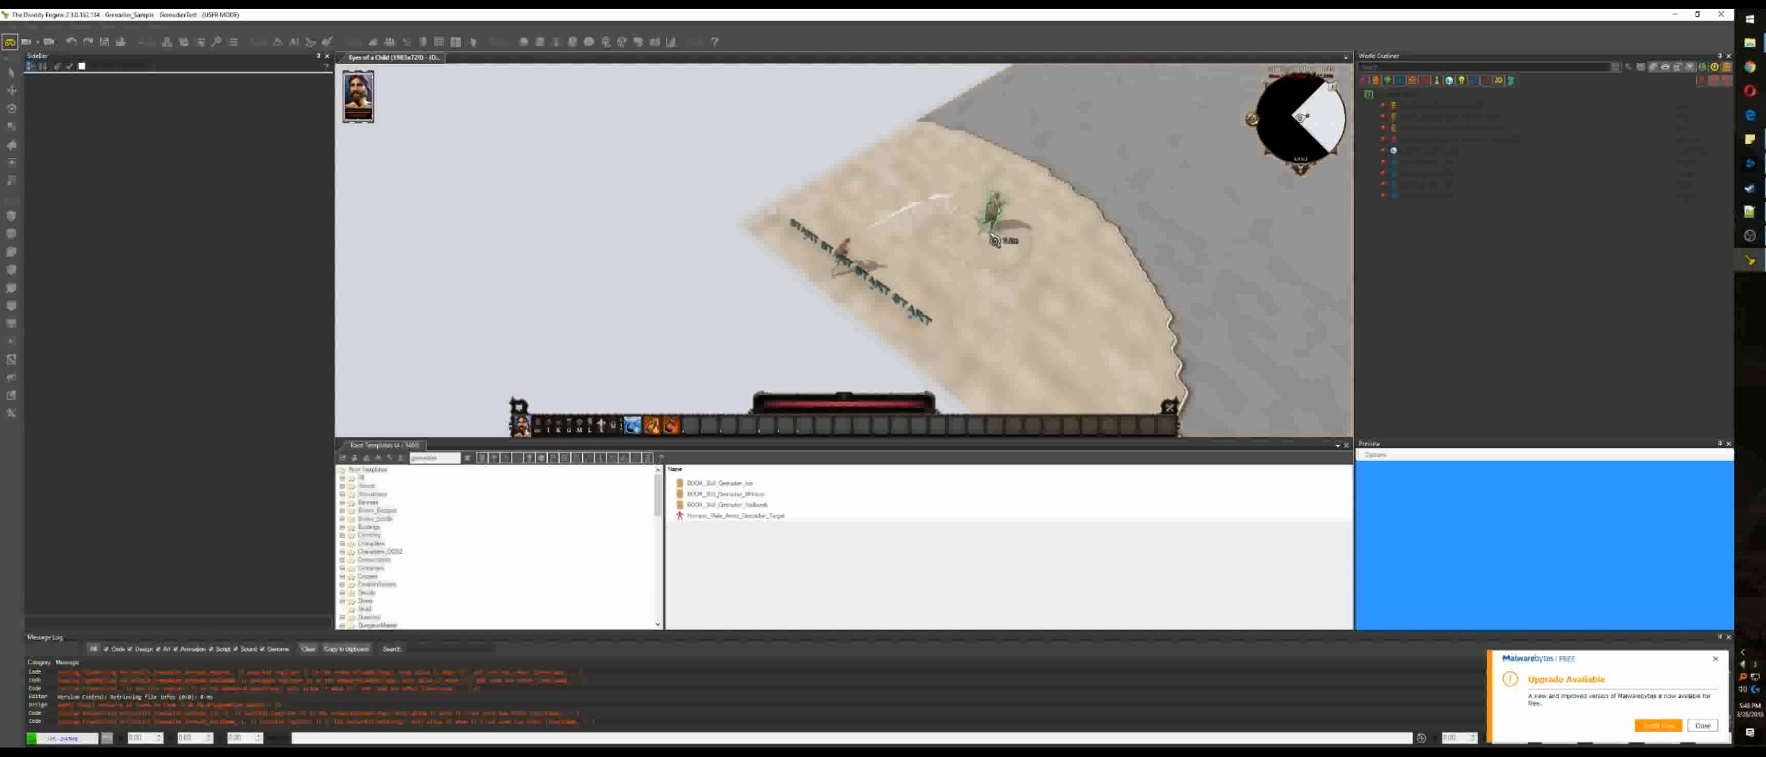
pyautogui.click(850, 255)
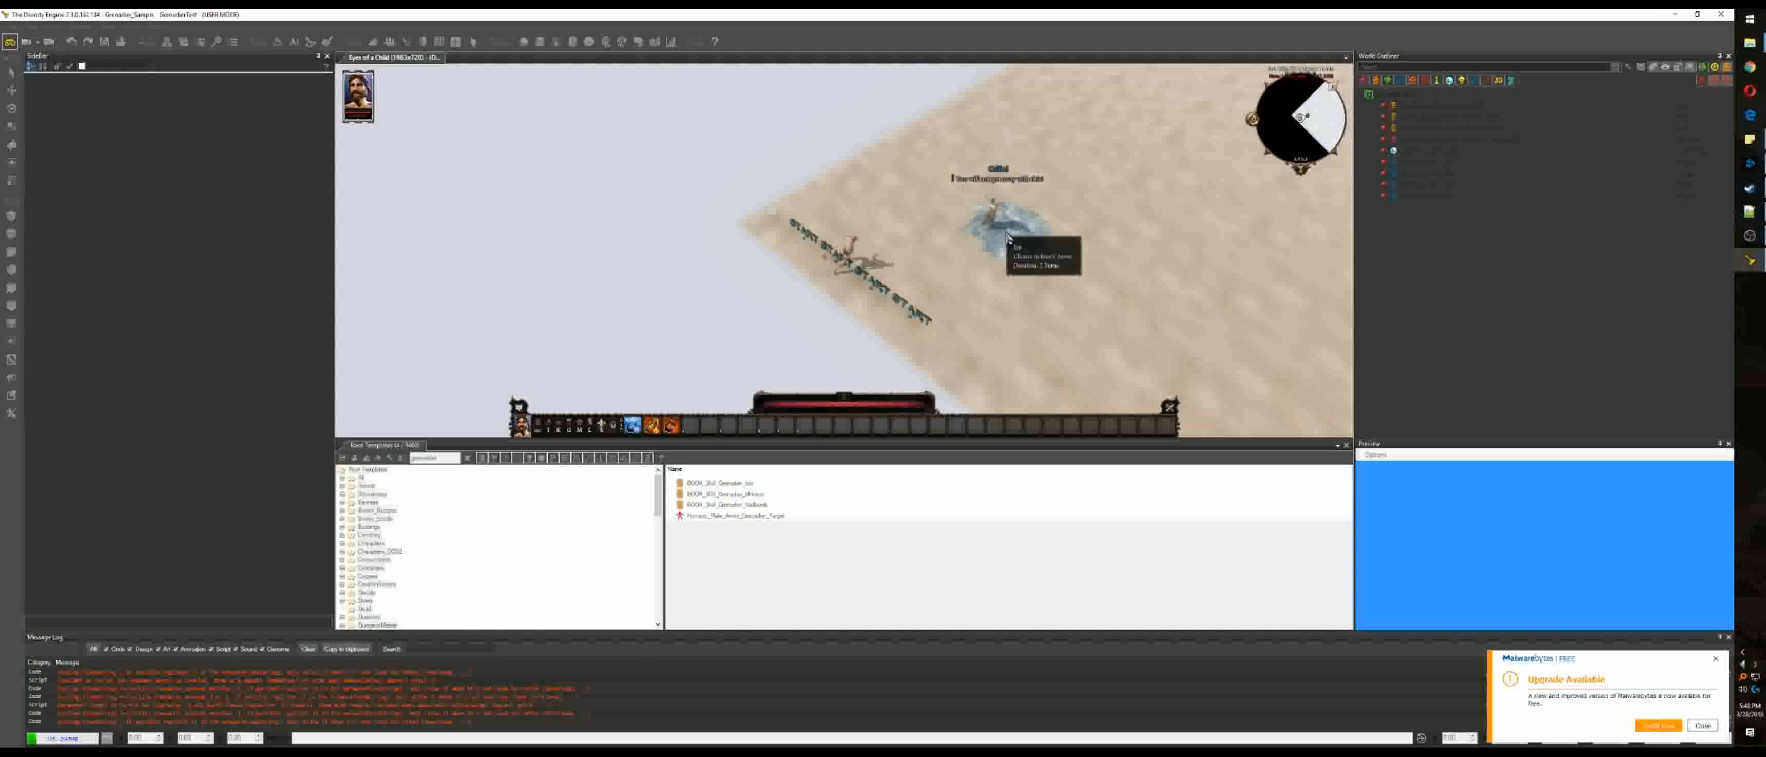
pyautogui.press('3')
pyautogui.click(1007, 237)
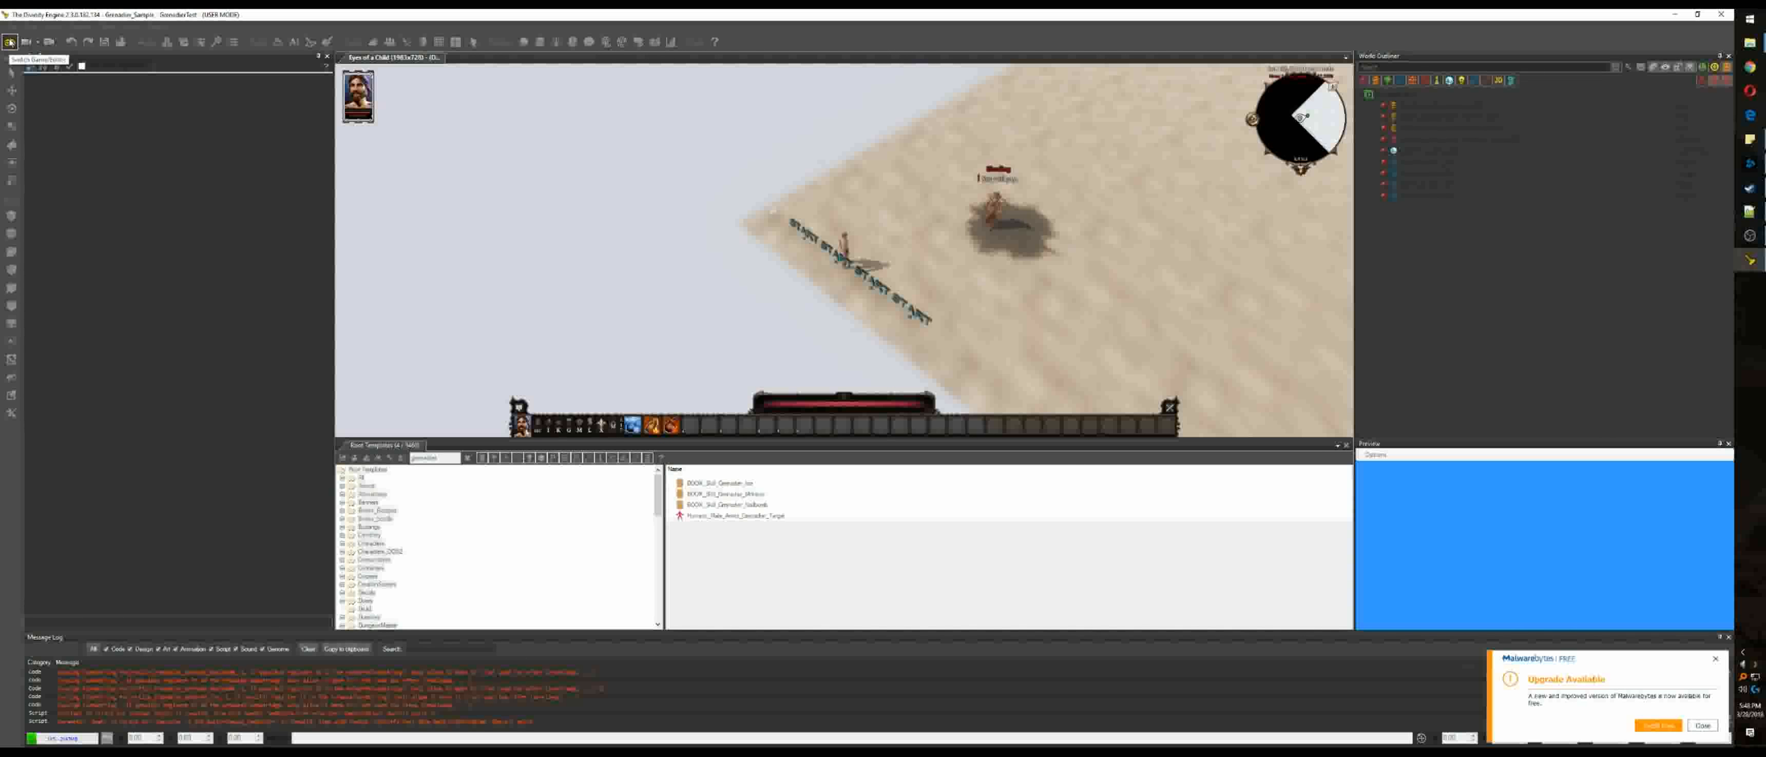
pyautogui.click(10, 42)
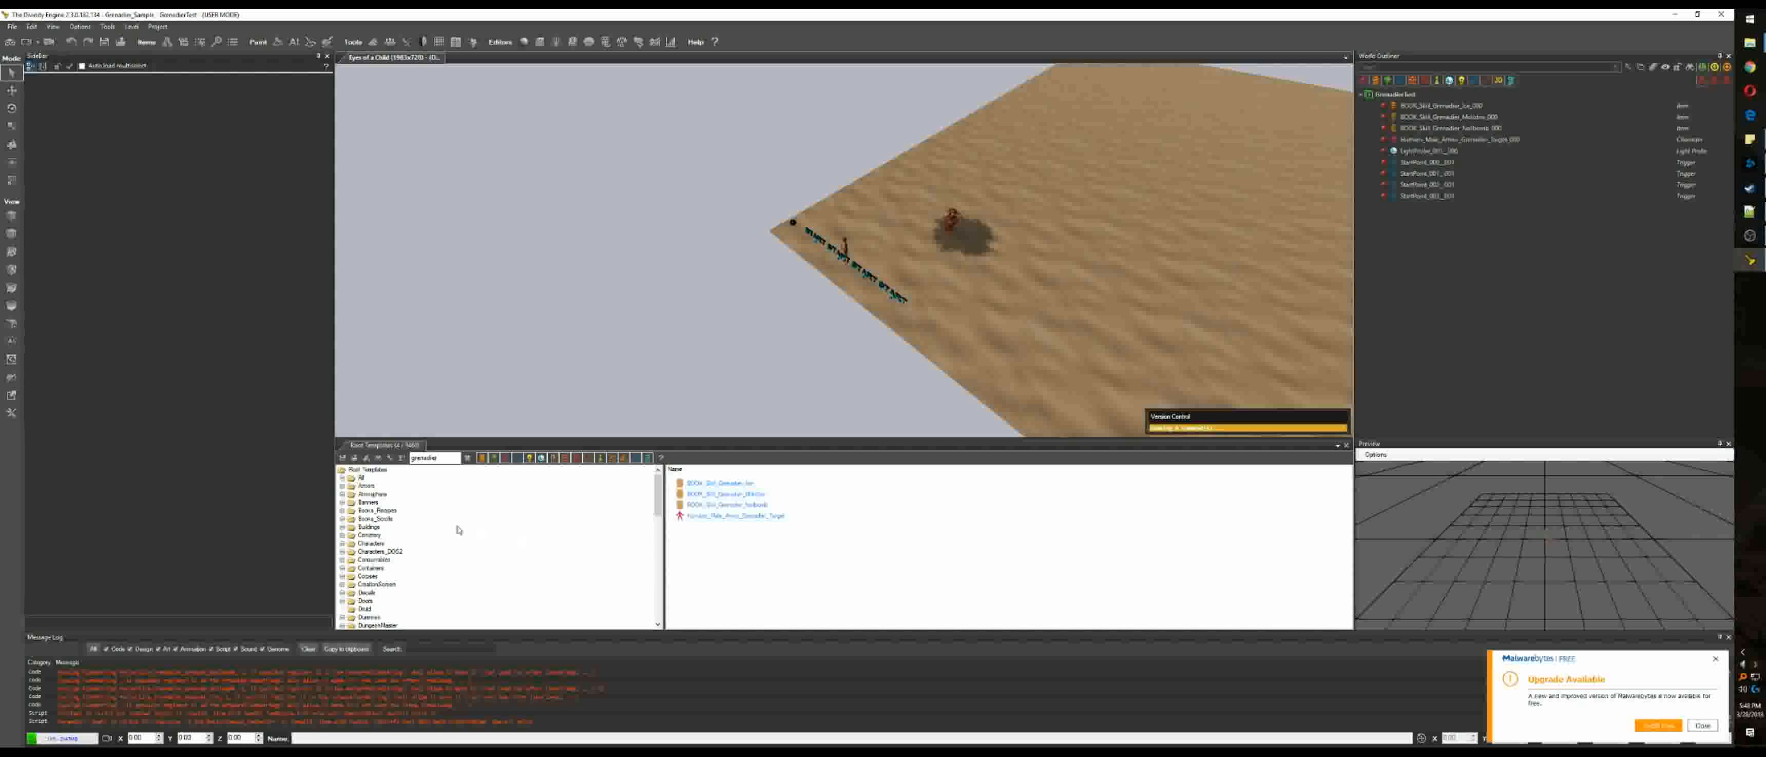
# Step: Show all the weapon root templates in the Weapons folder, with the grenadier name filter cleared
pyautogui.scroll(-15, 394, 581)
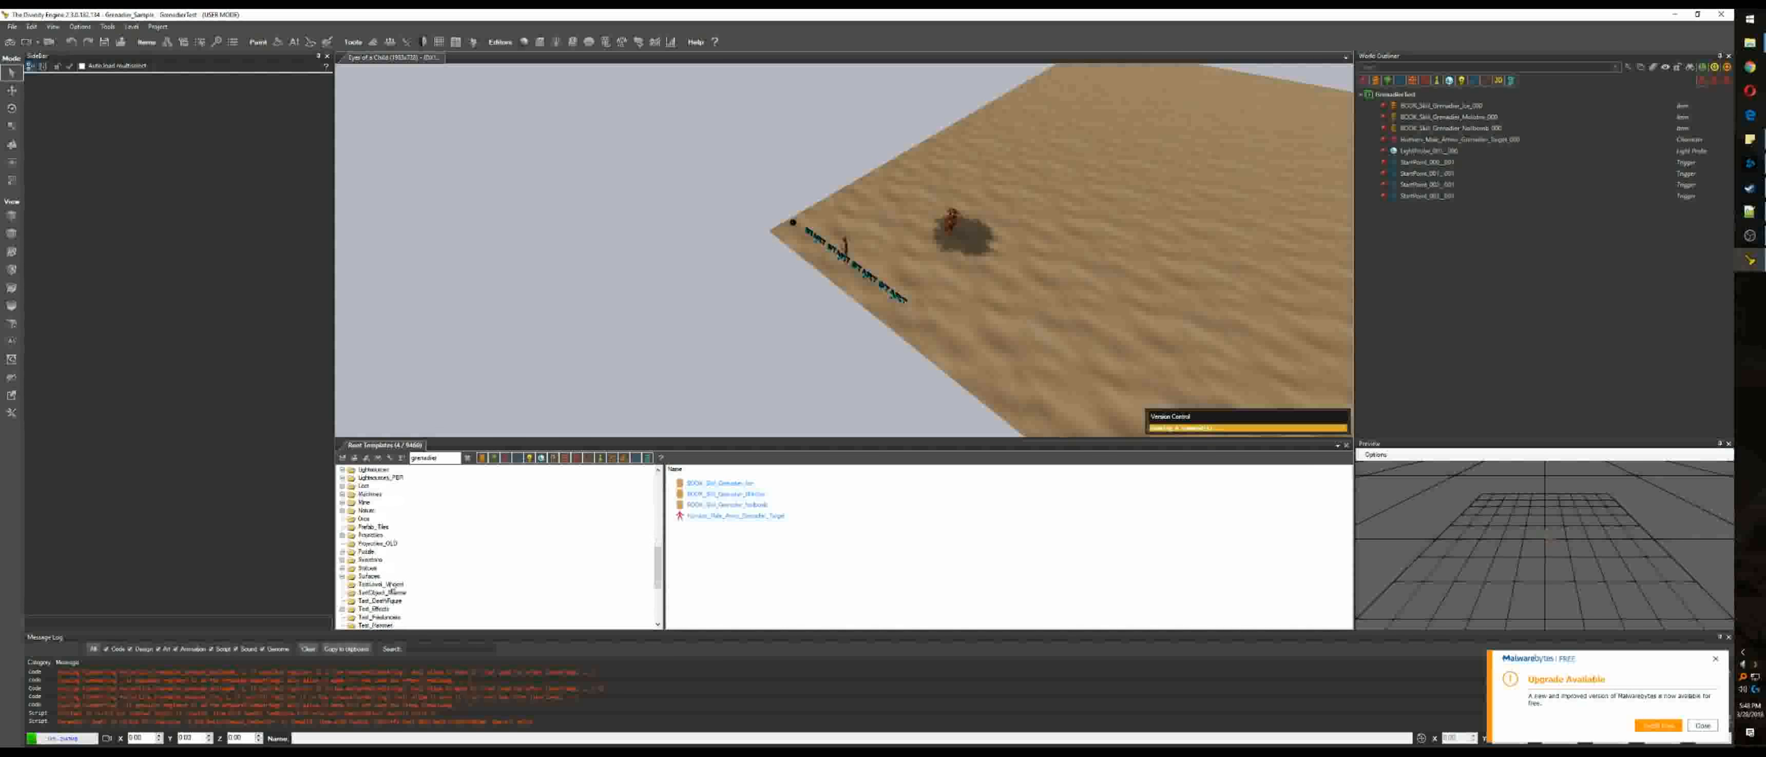
pyautogui.doubleClick(373, 601)
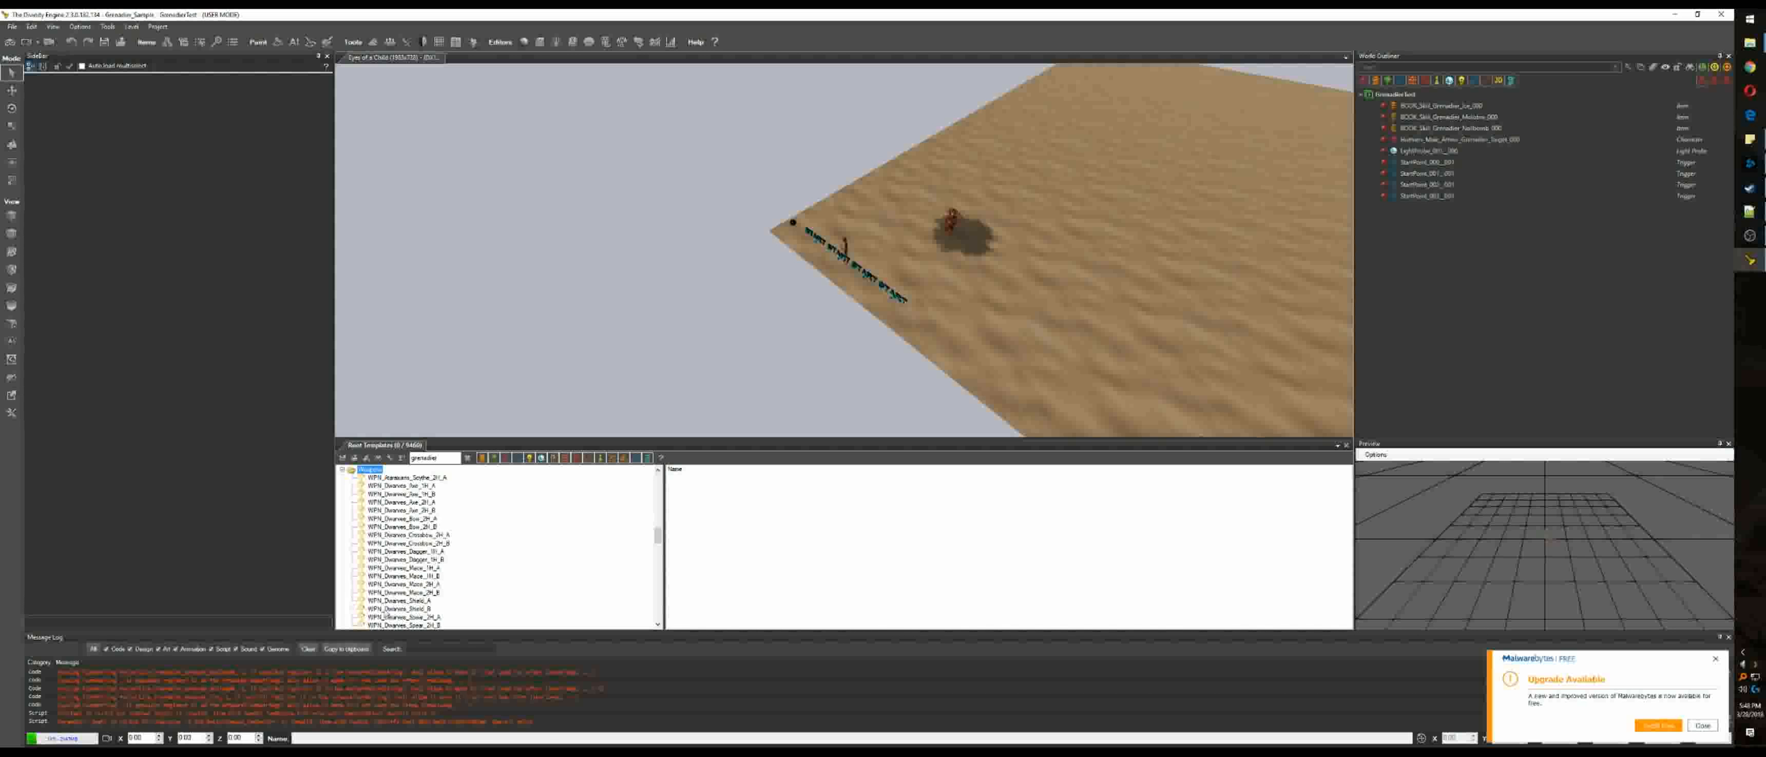
pyautogui.doubleClick(435, 457)
pyautogui.press('BackSpace')
pyautogui.scroll(-1, 423, 523)
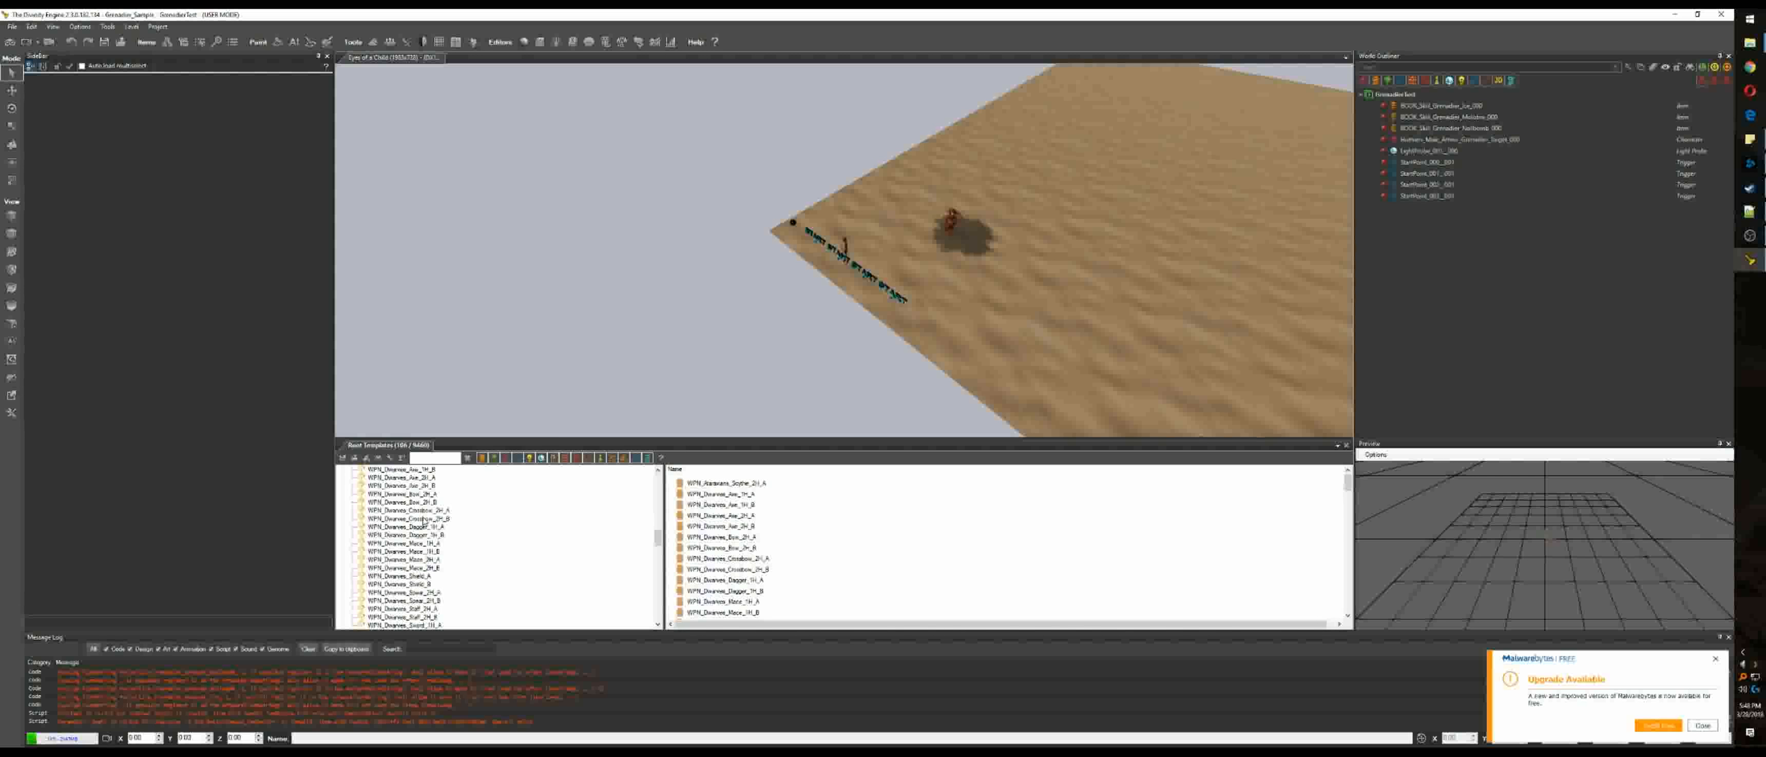
# Step: Place one WPN_Dwarves_Sword_2H_A and one WPN_Dwarves_Sword_1H_A on the sand beside the start points
pyautogui.scroll(-2, 423, 532)
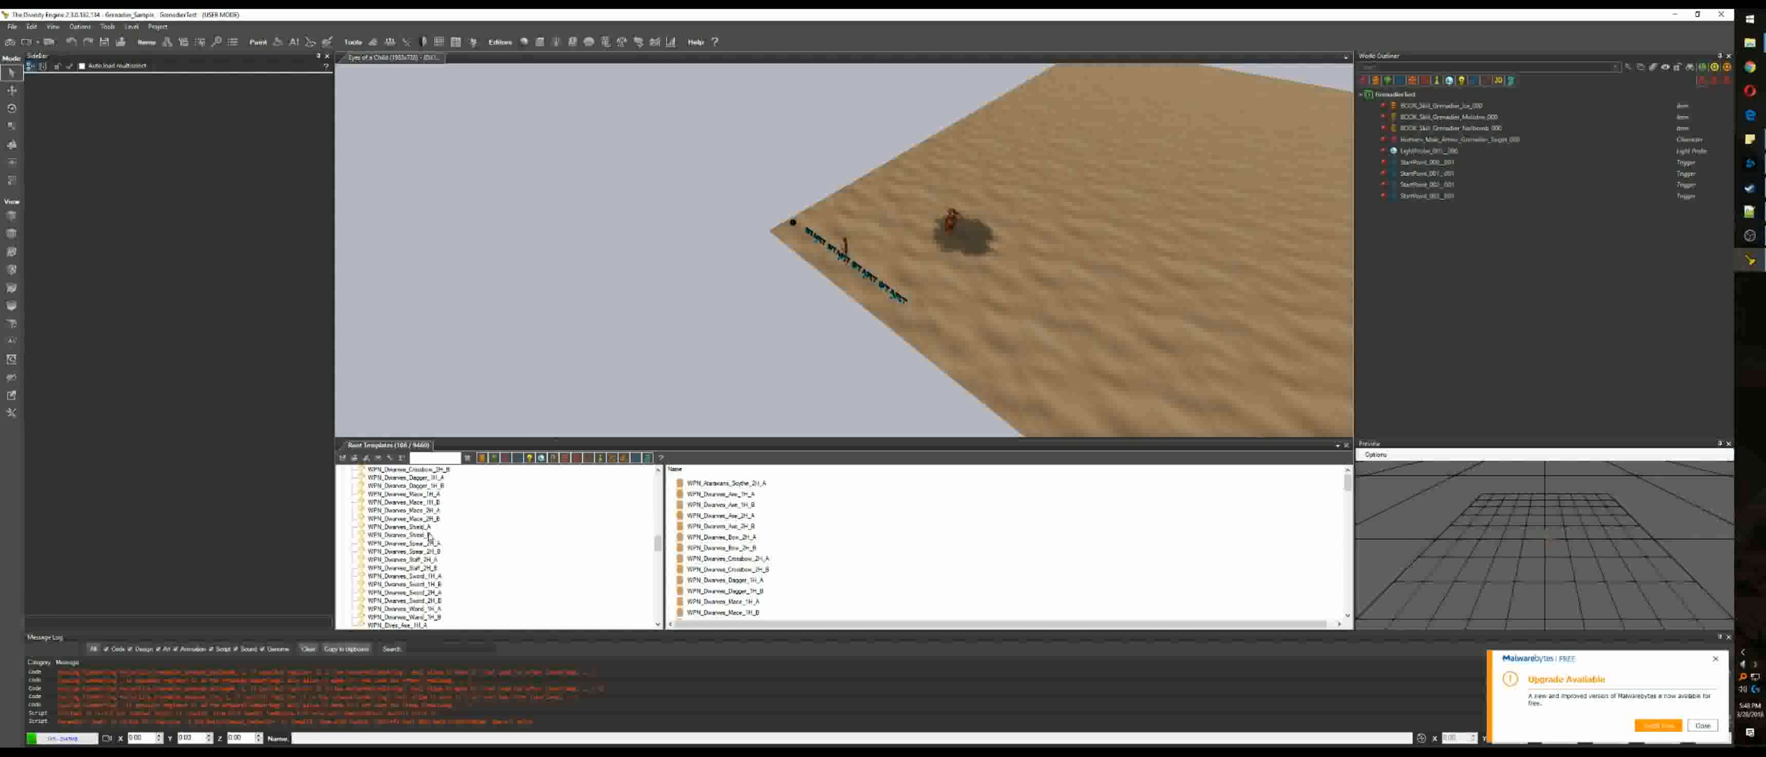
pyautogui.click(436, 601)
pyautogui.click(442, 593)
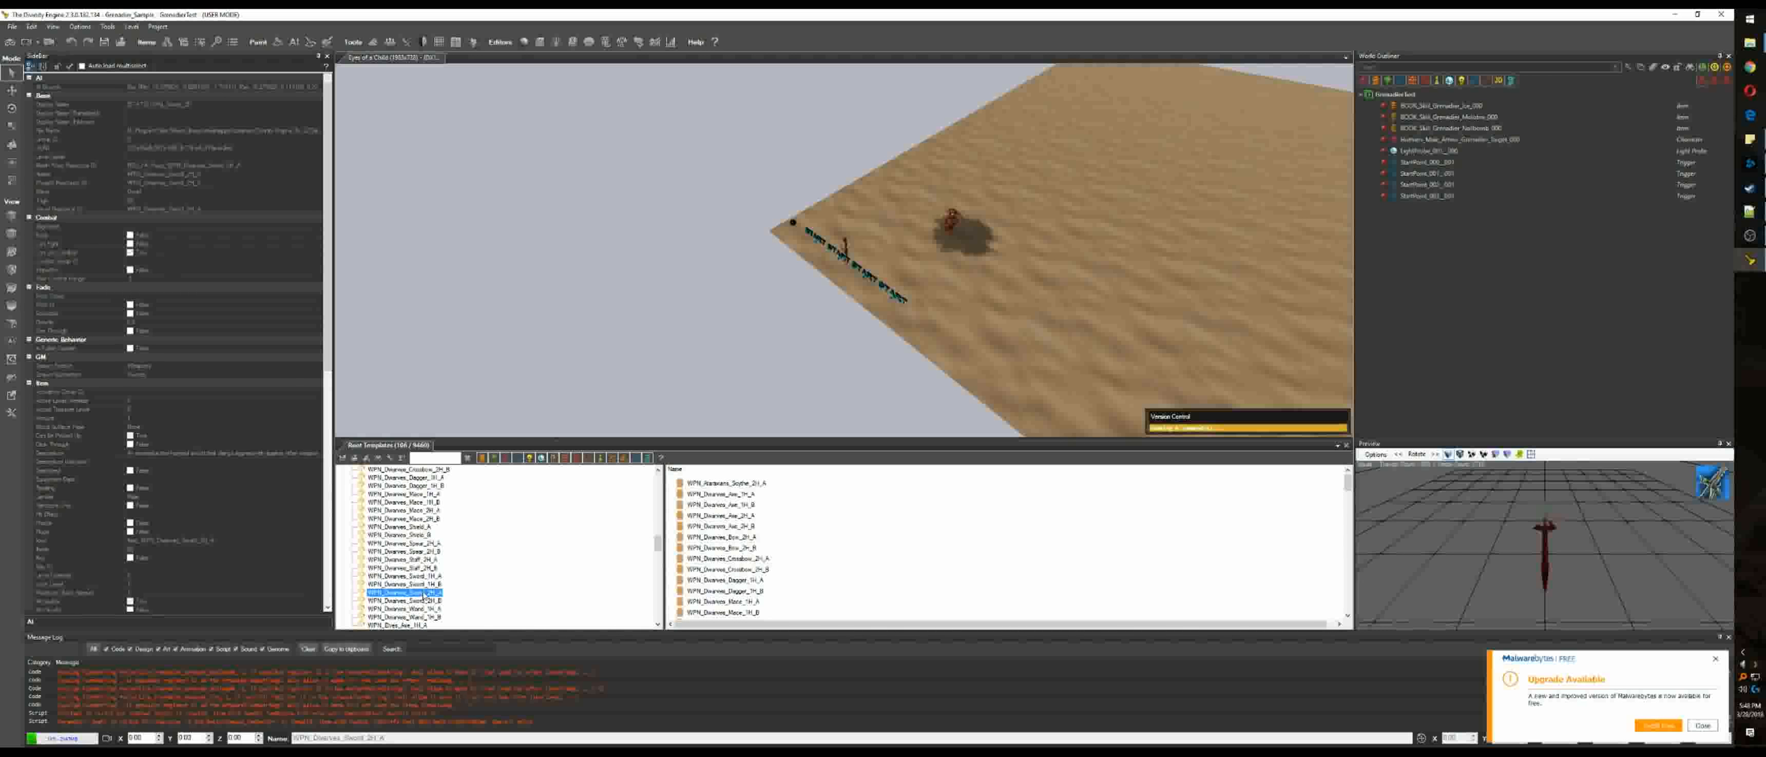
pyautogui.moveTo(424, 596); pyautogui.dragTo(905, 272)
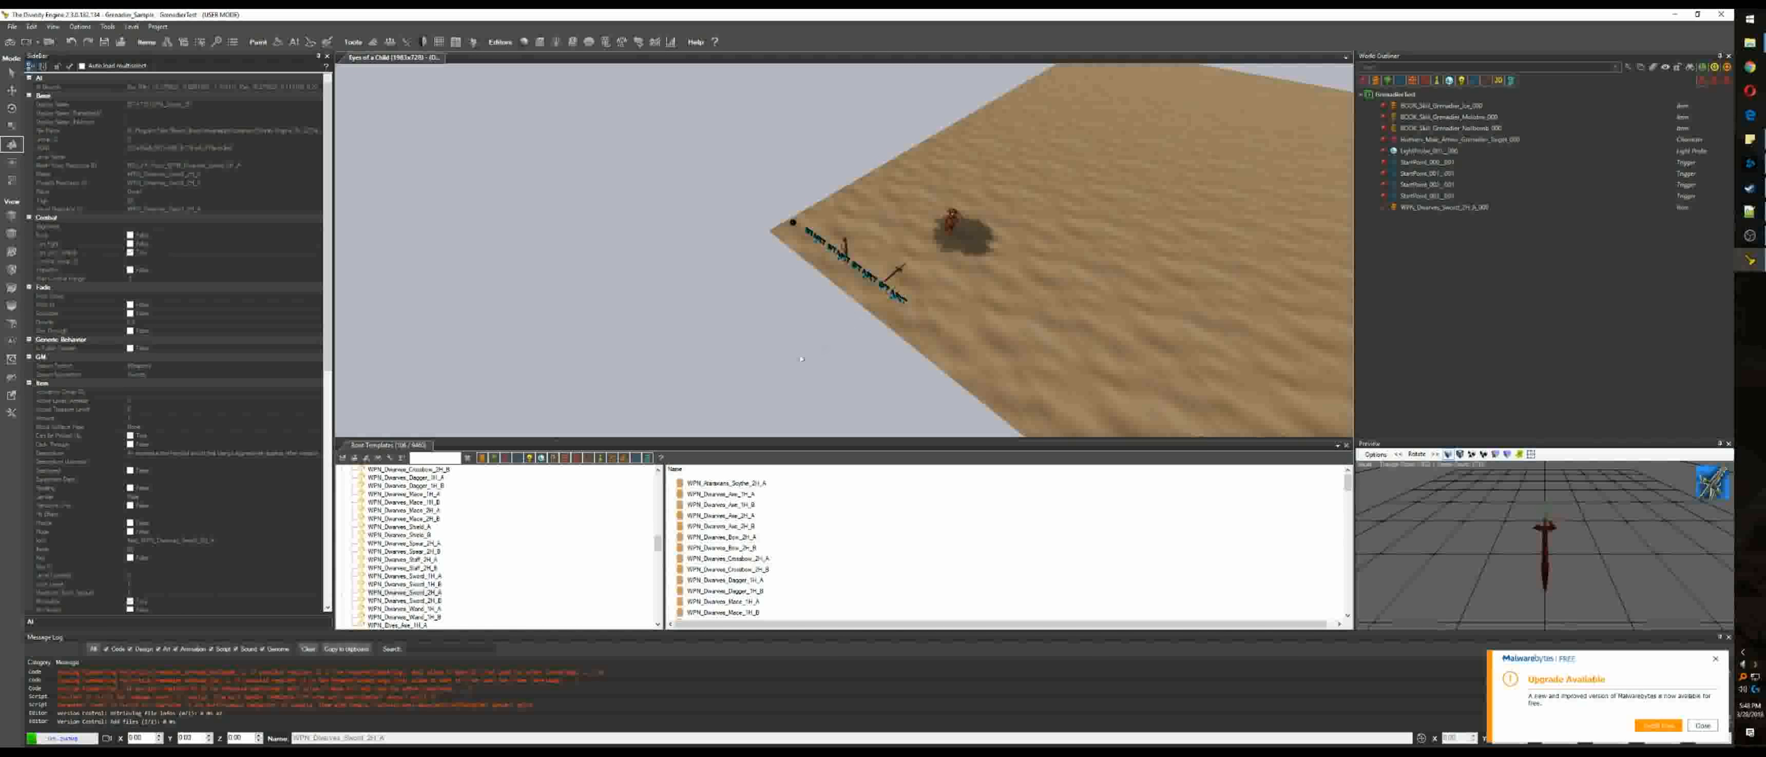
pyautogui.click(419, 558)
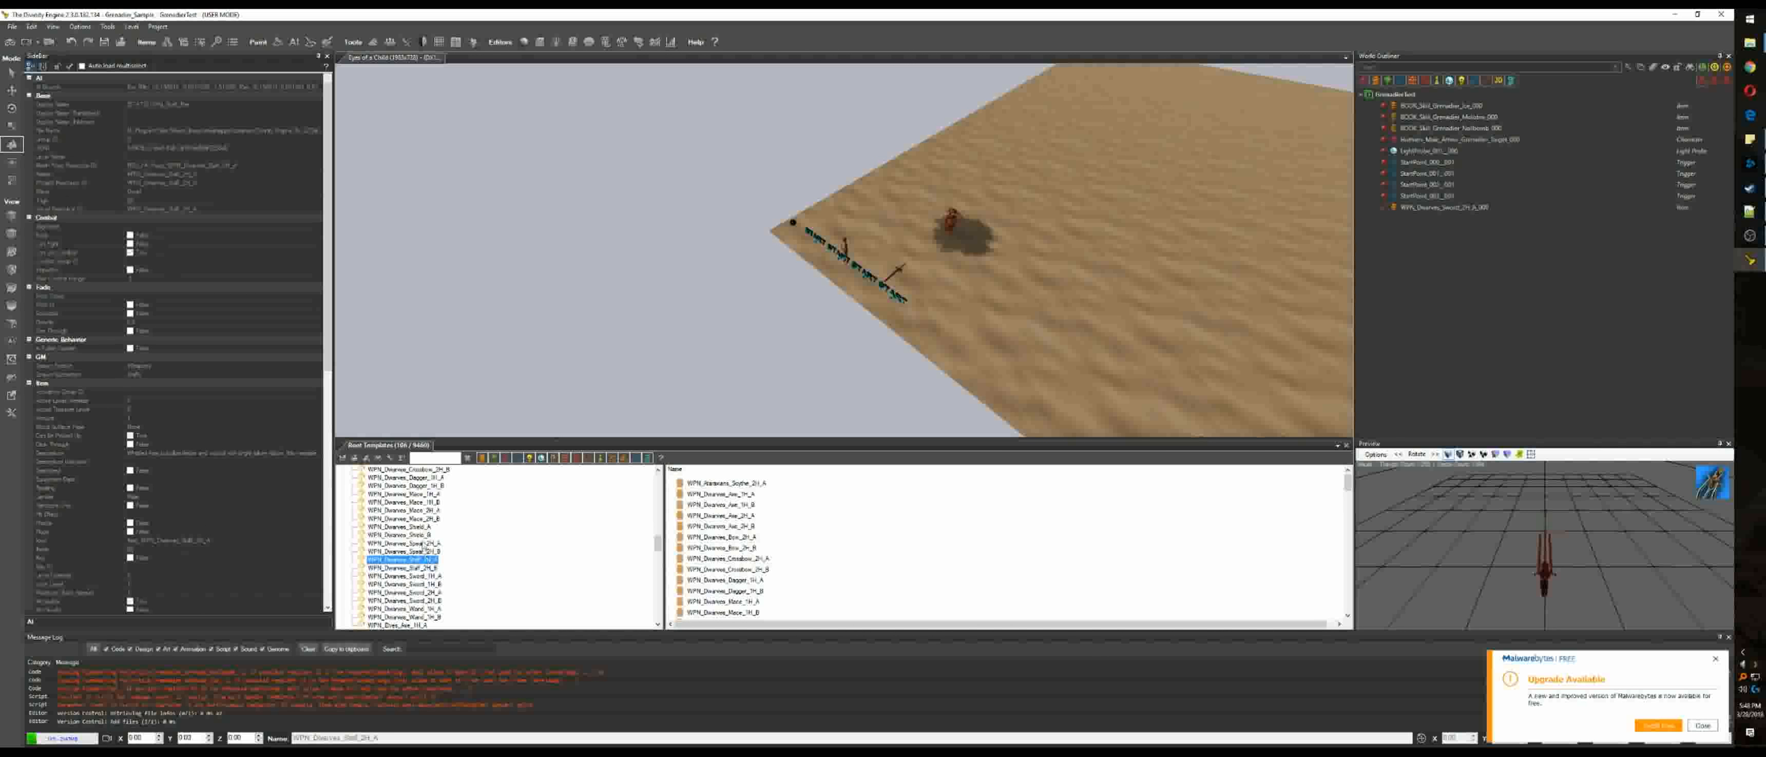
pyautogui.click(425, 576)
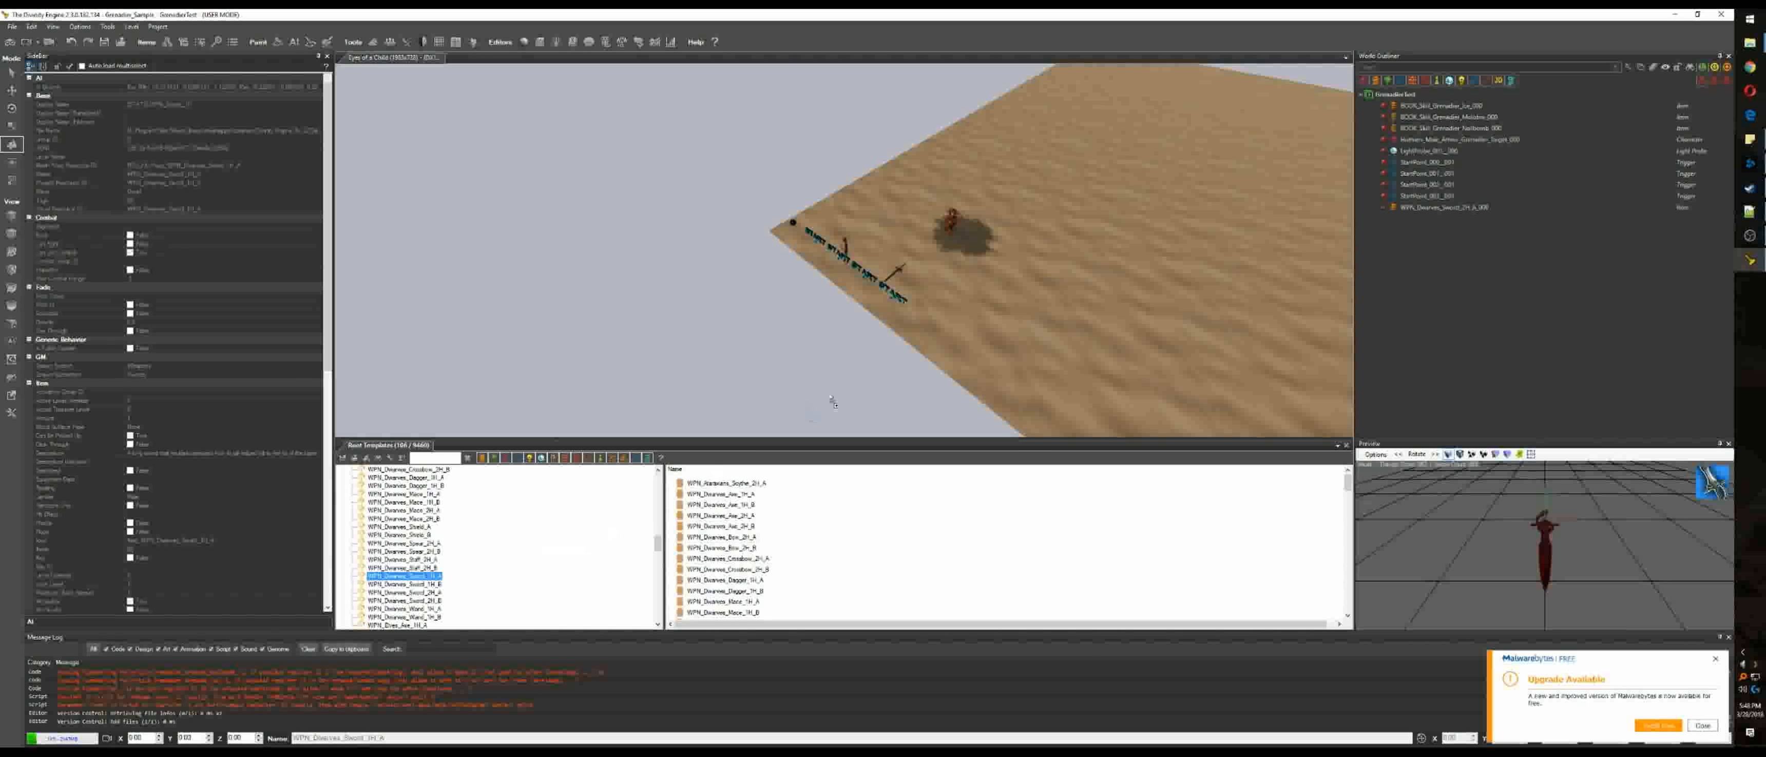
pyautogui.click(910, 278)
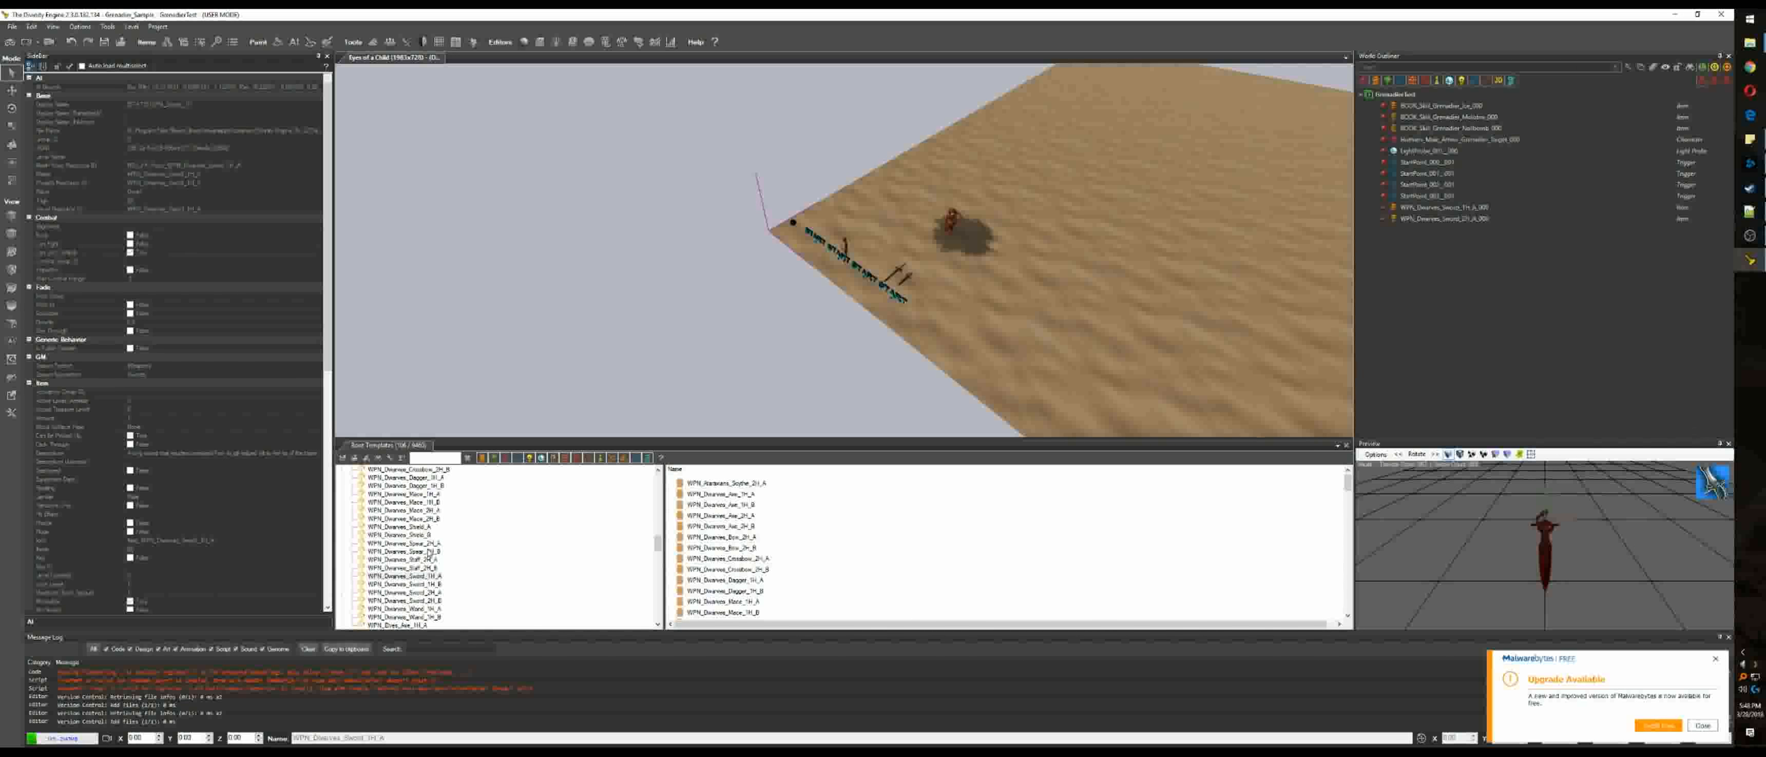
# Step: Place one WPN_Elves_Sword_1H_A and one WPN_Elves_Sword_2H_A on the sand next to the dwarven swords
pyautogui.scroll(-6, 429, 551)
pyautogui.scroll(-3, 436, 566)
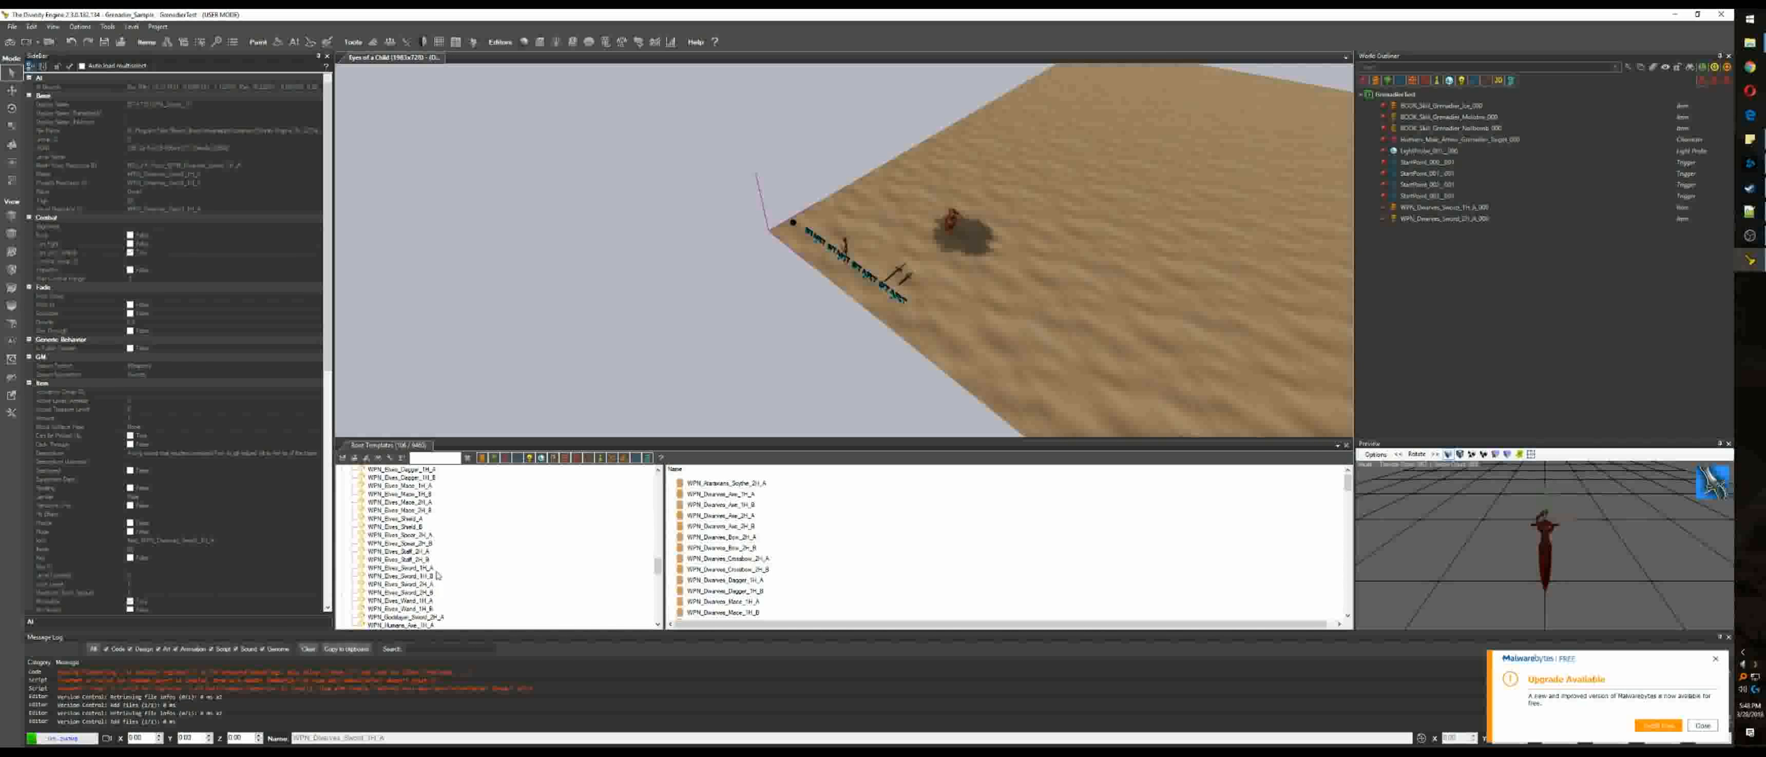
pyautogui.click(433, 569)
pyautogui.click(924, 290)
pyautogui.click(421, 584)
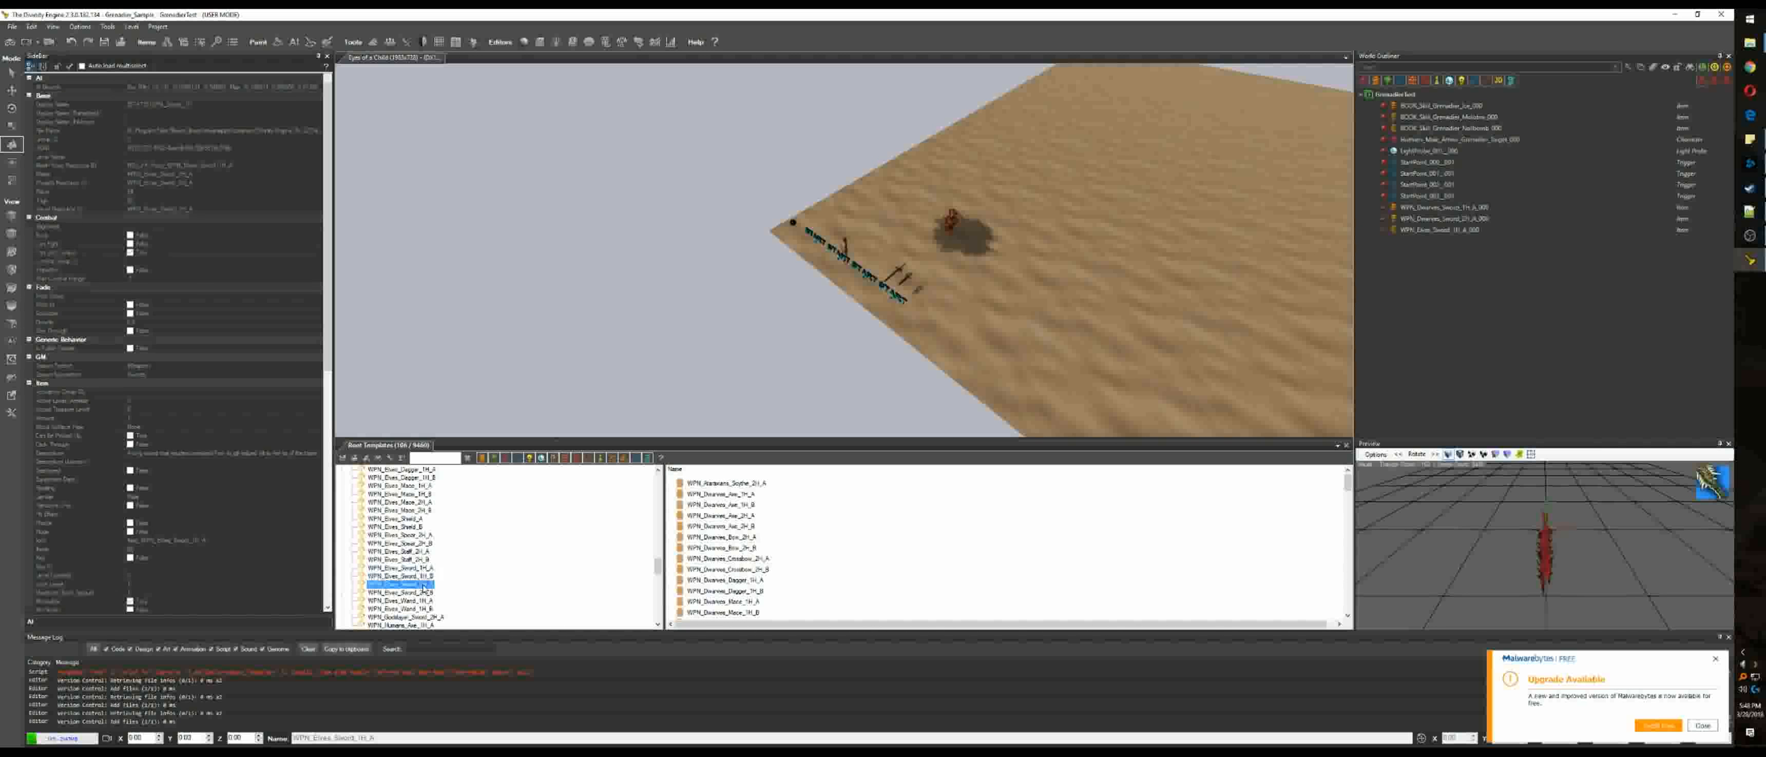
pyautogui.click(934, 296)
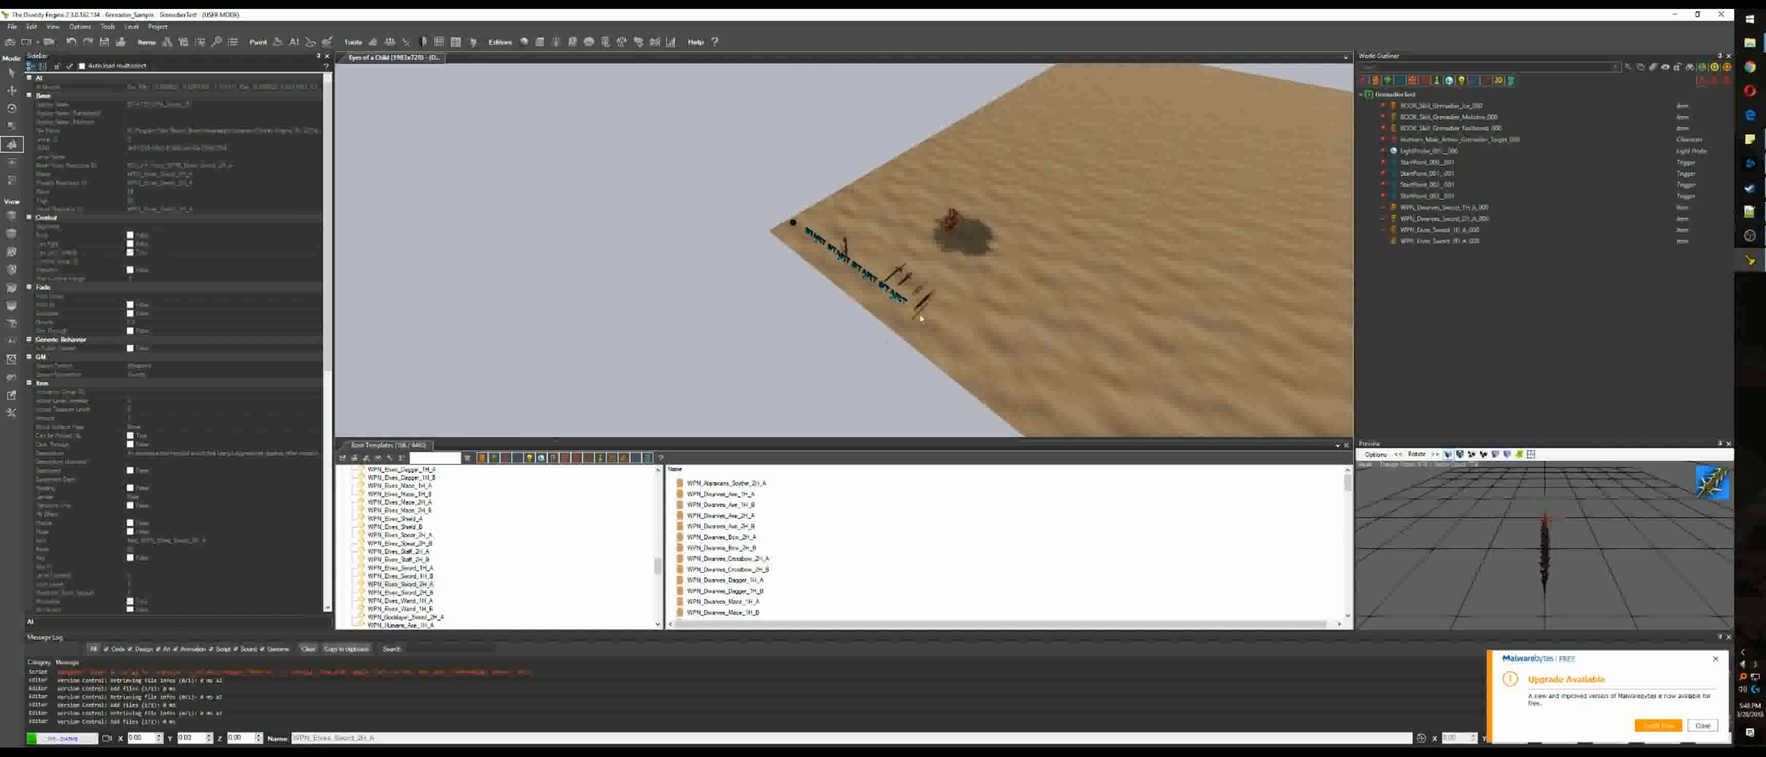
# Step: Place one WPN_Humans_Sword_1H_A and one WPN_Humans_Sword_2H_A on the sand next to the elven swords
pyautogui.scroll(-4, 455, 563)
pyautogui.scroll(-3, 454, 563)
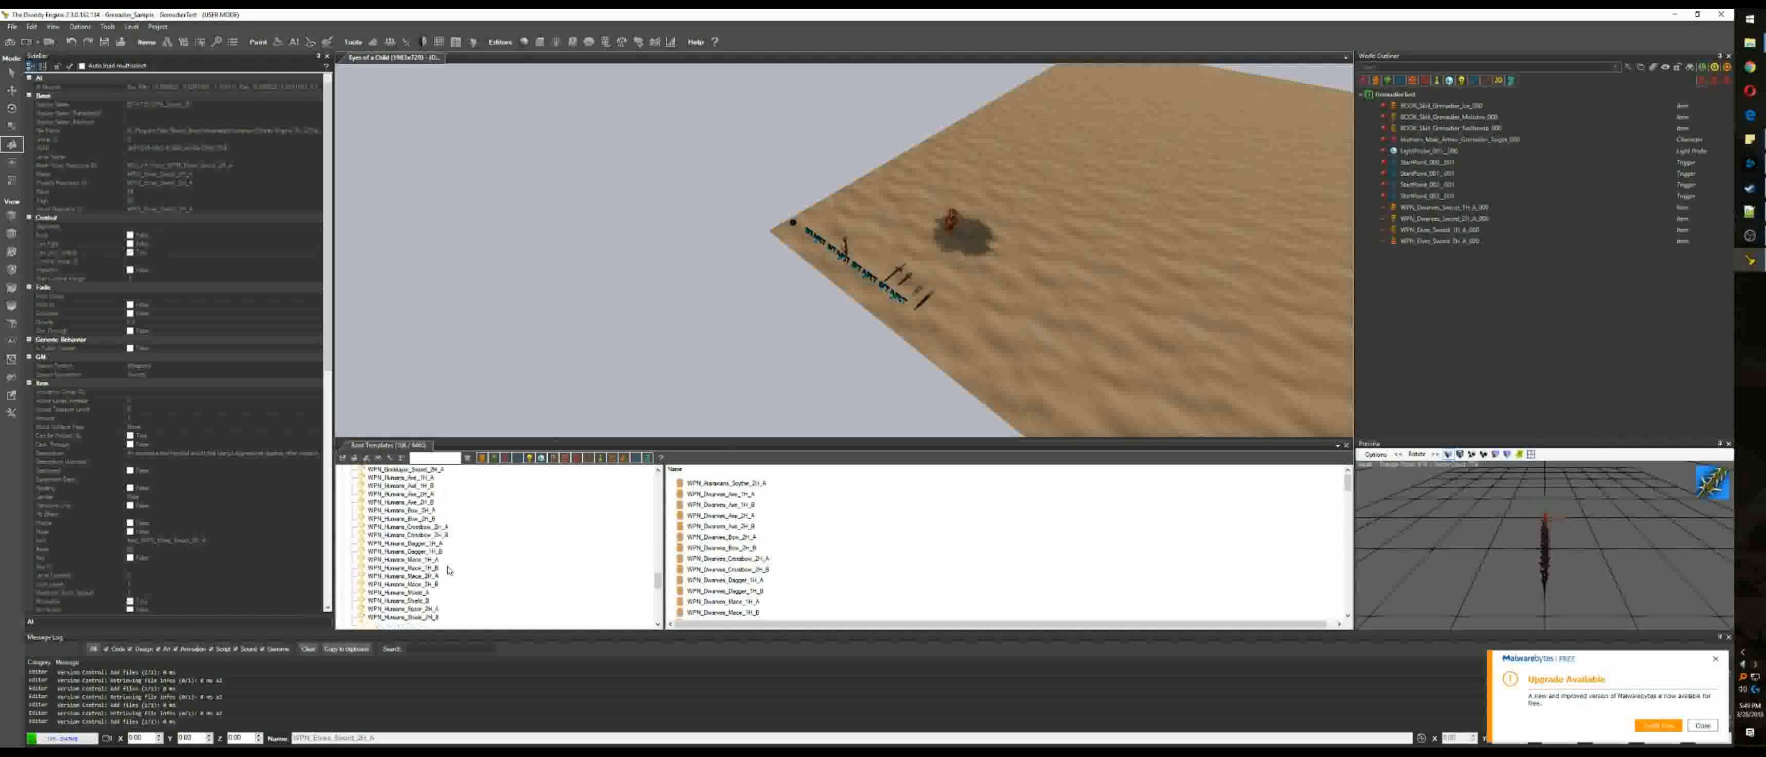
pyautogui.scroll(-1, 433, 596)
pyautogui.click(411, 592)
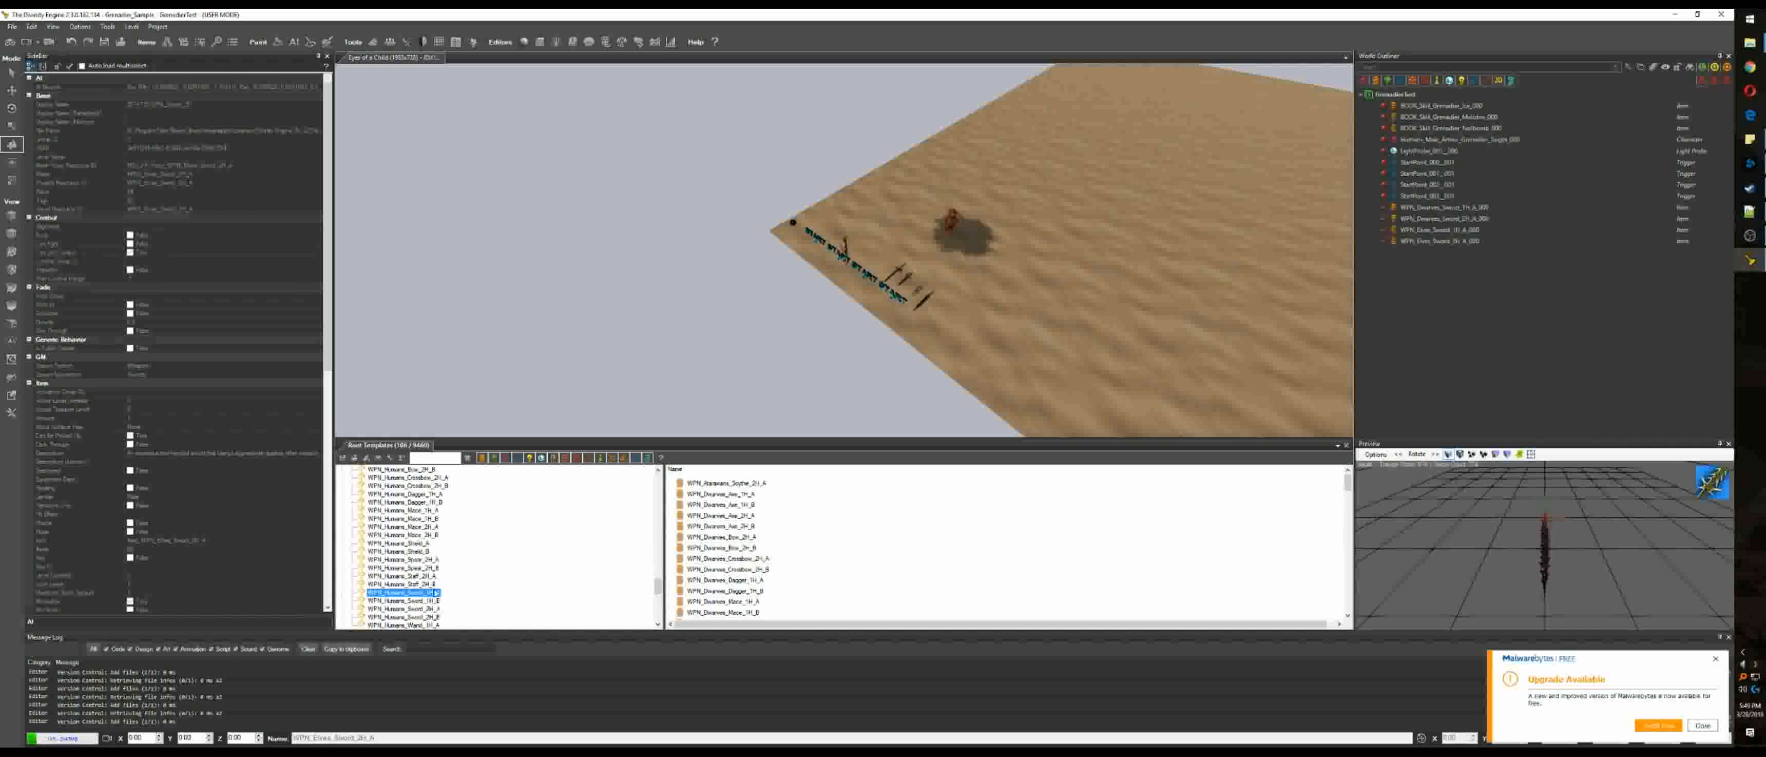
pyautogui.click(944, 301)
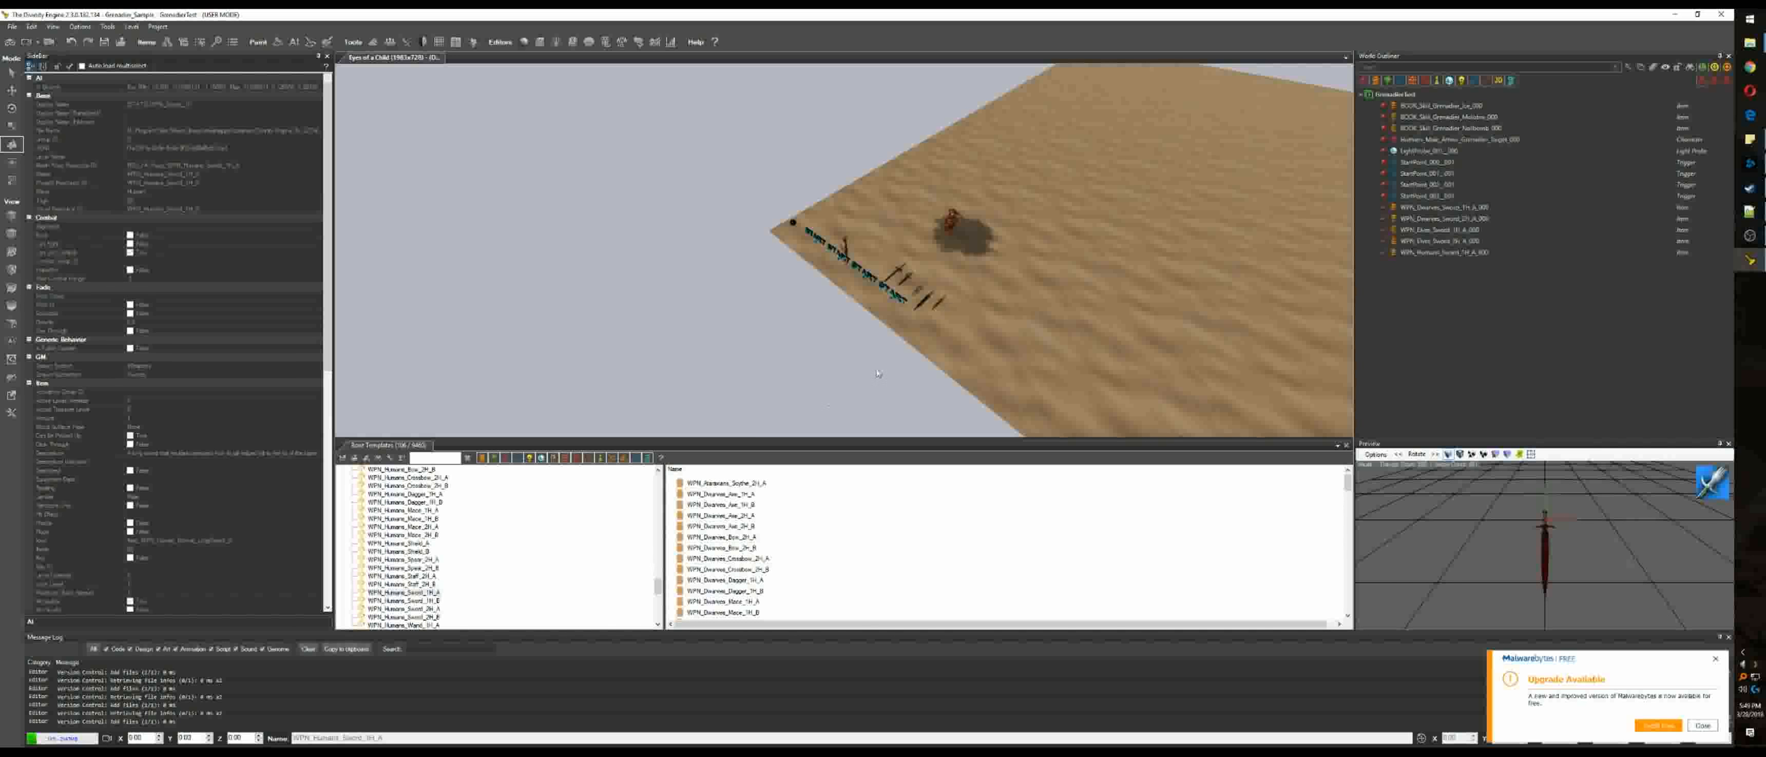
pyautogui.click(405, 607)
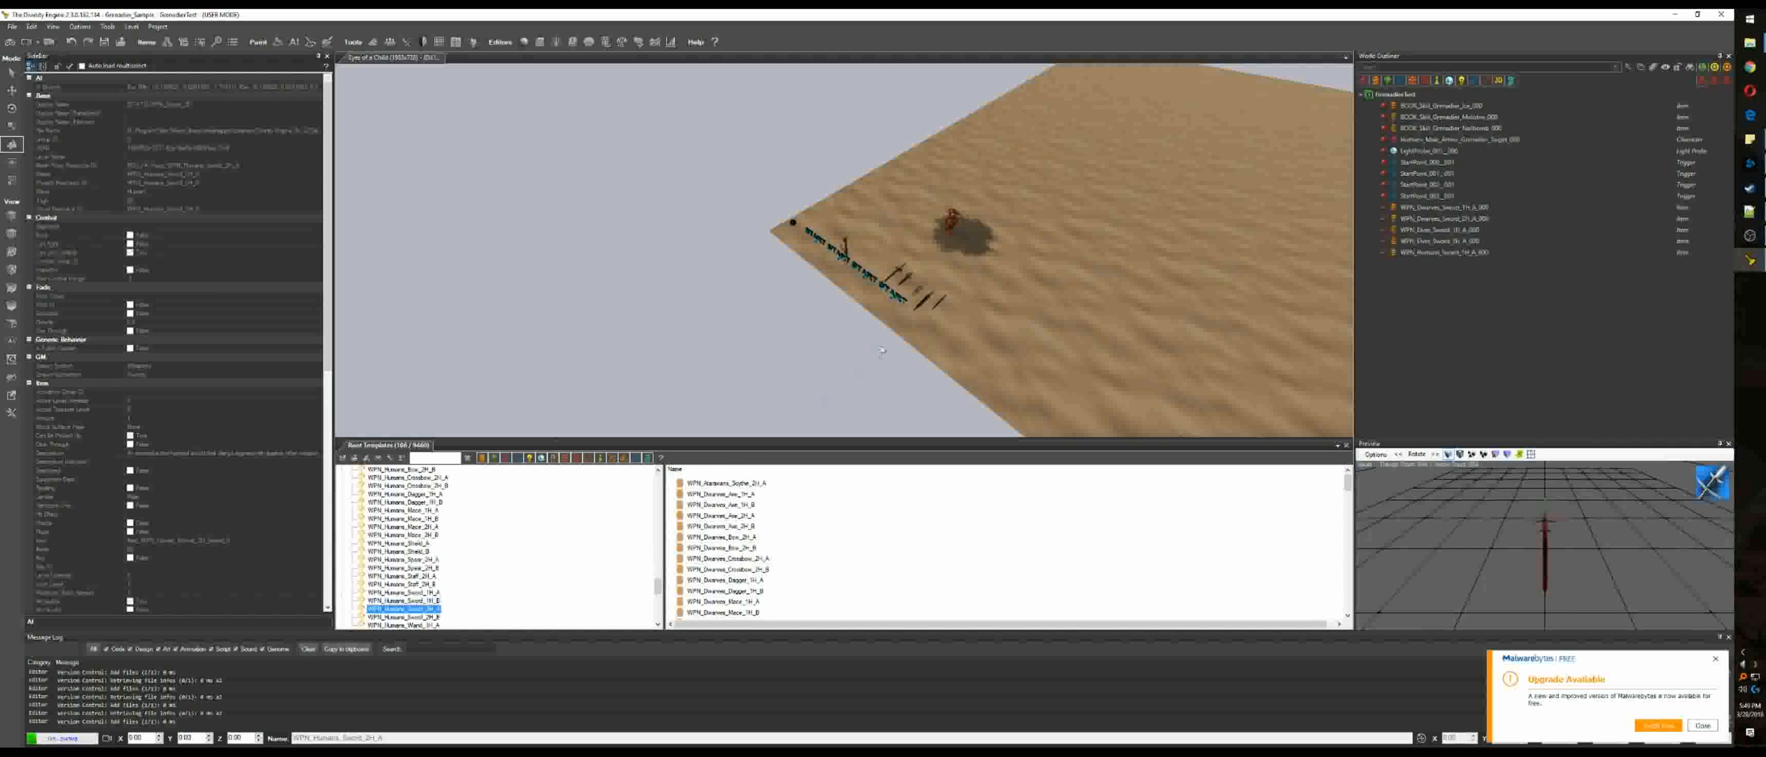
pyautogui.click(987, 297)
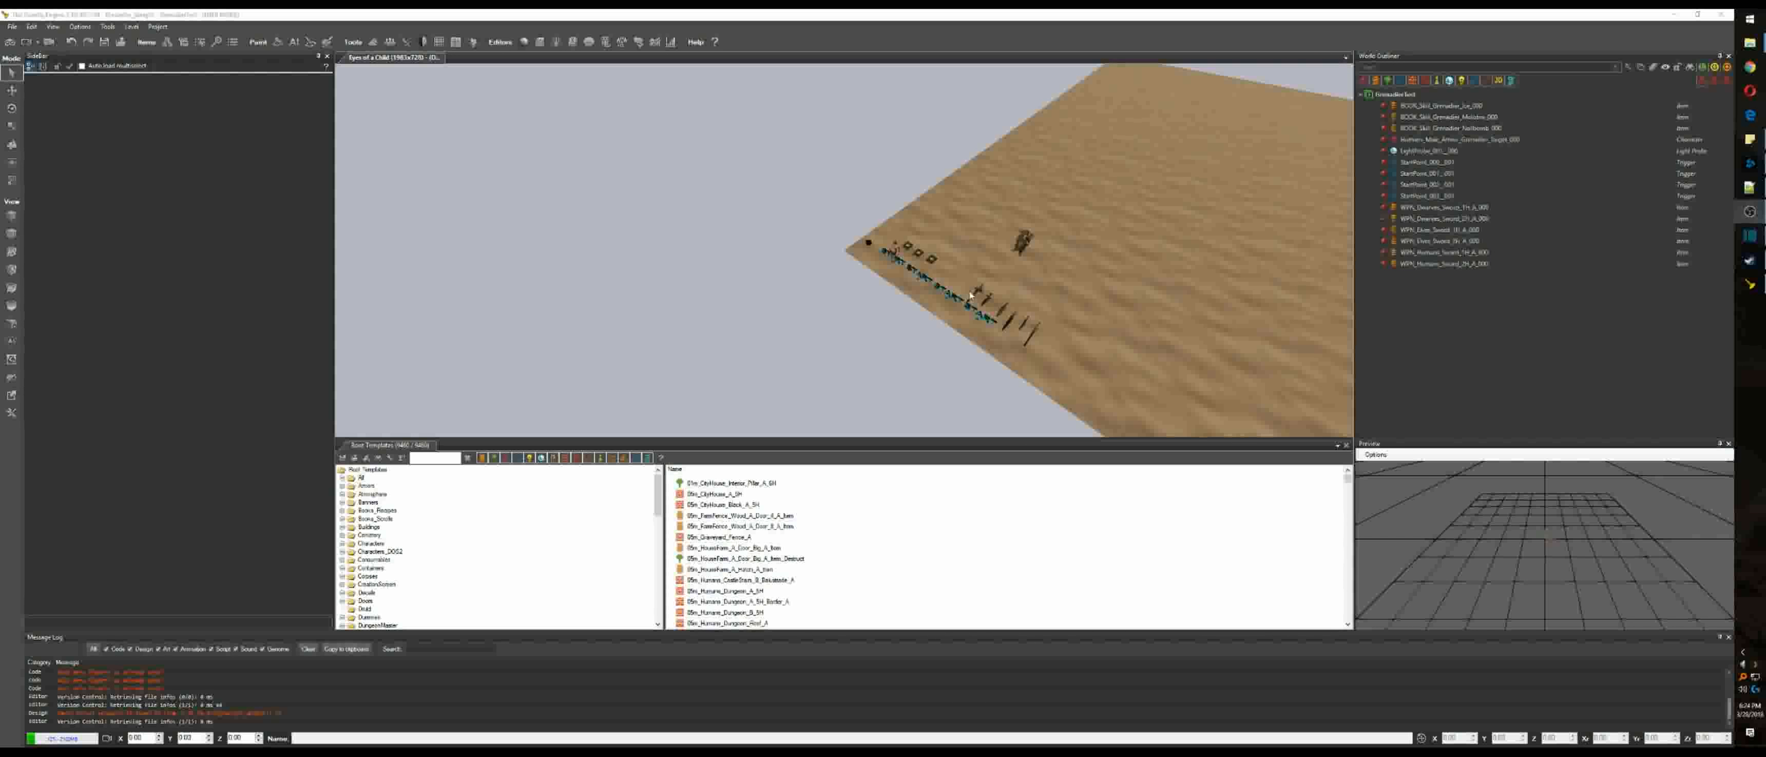
# Step: Check the Level Override property of each placed dwarven, elven and human sword, and clear the selection
pyautogui.click(972, 296)
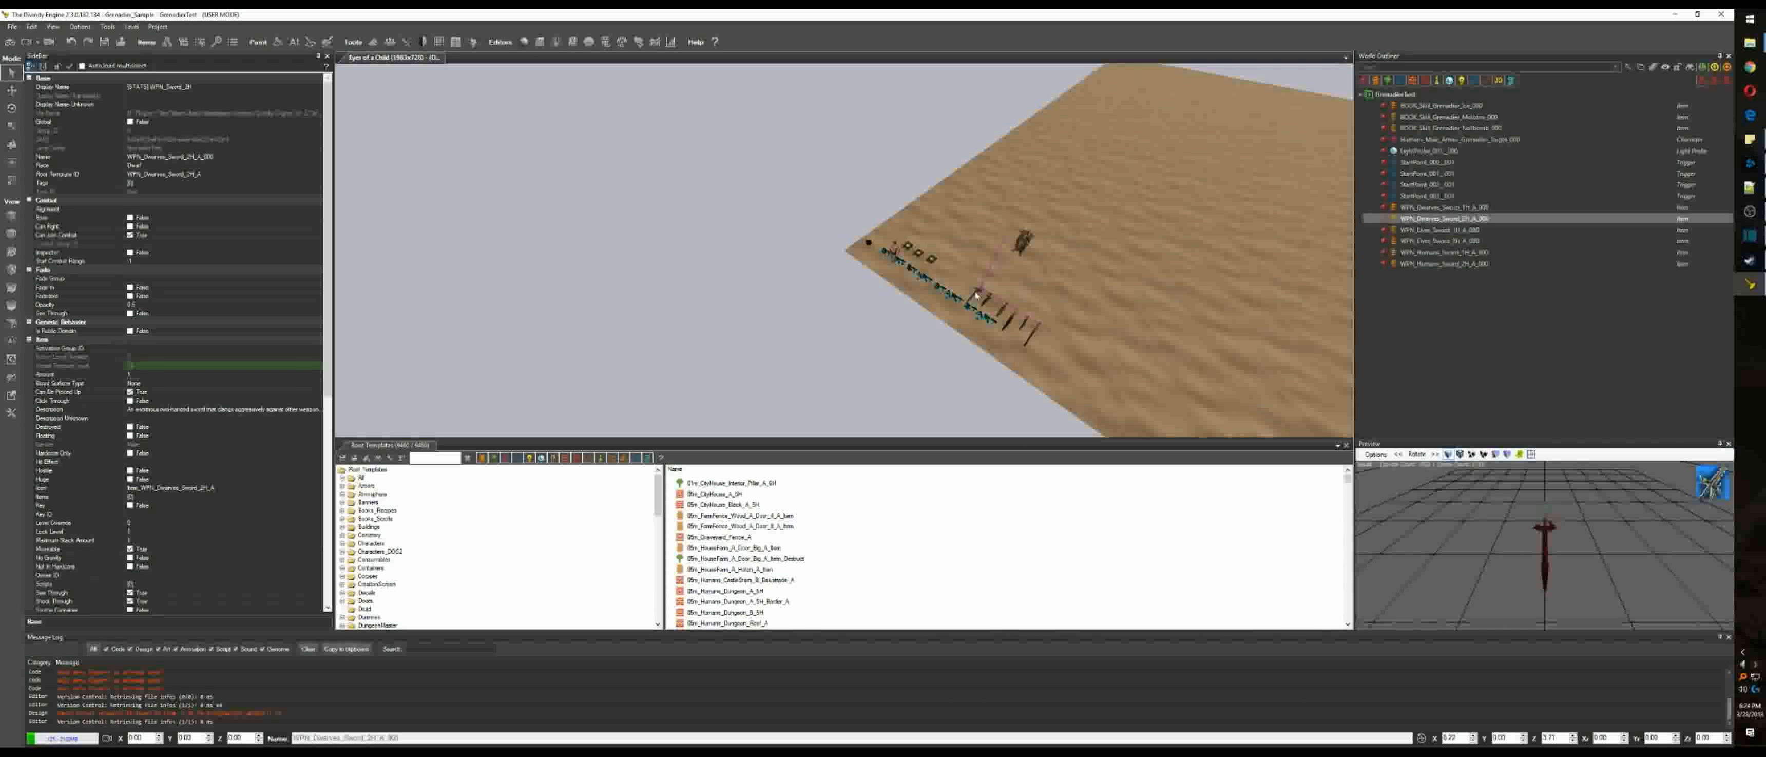
pyautogui.click(103, 522)
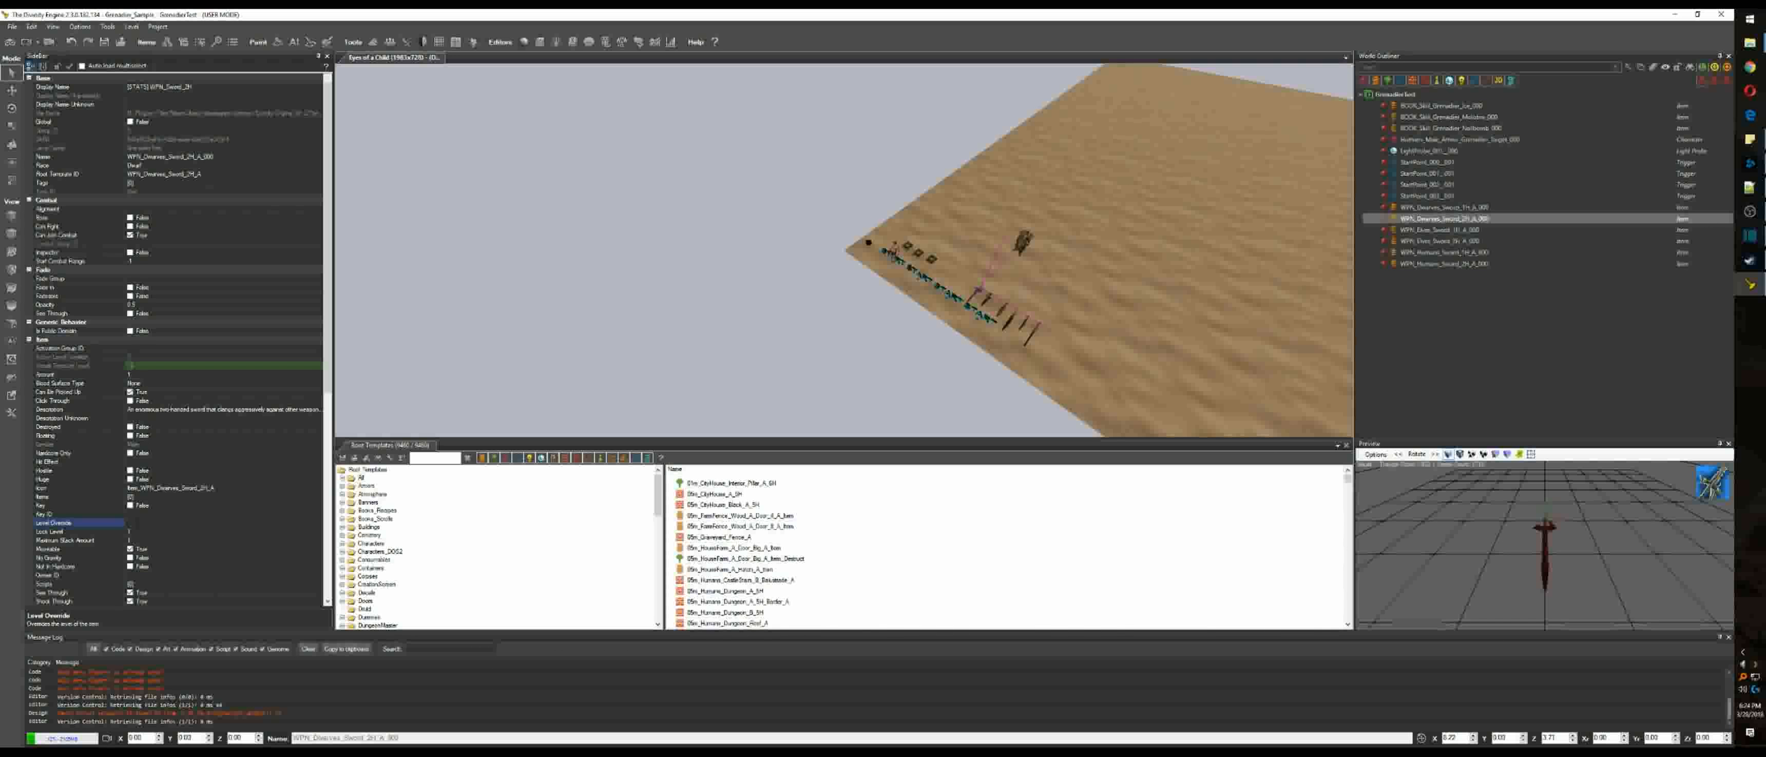
pyautogui.click(944, 300)
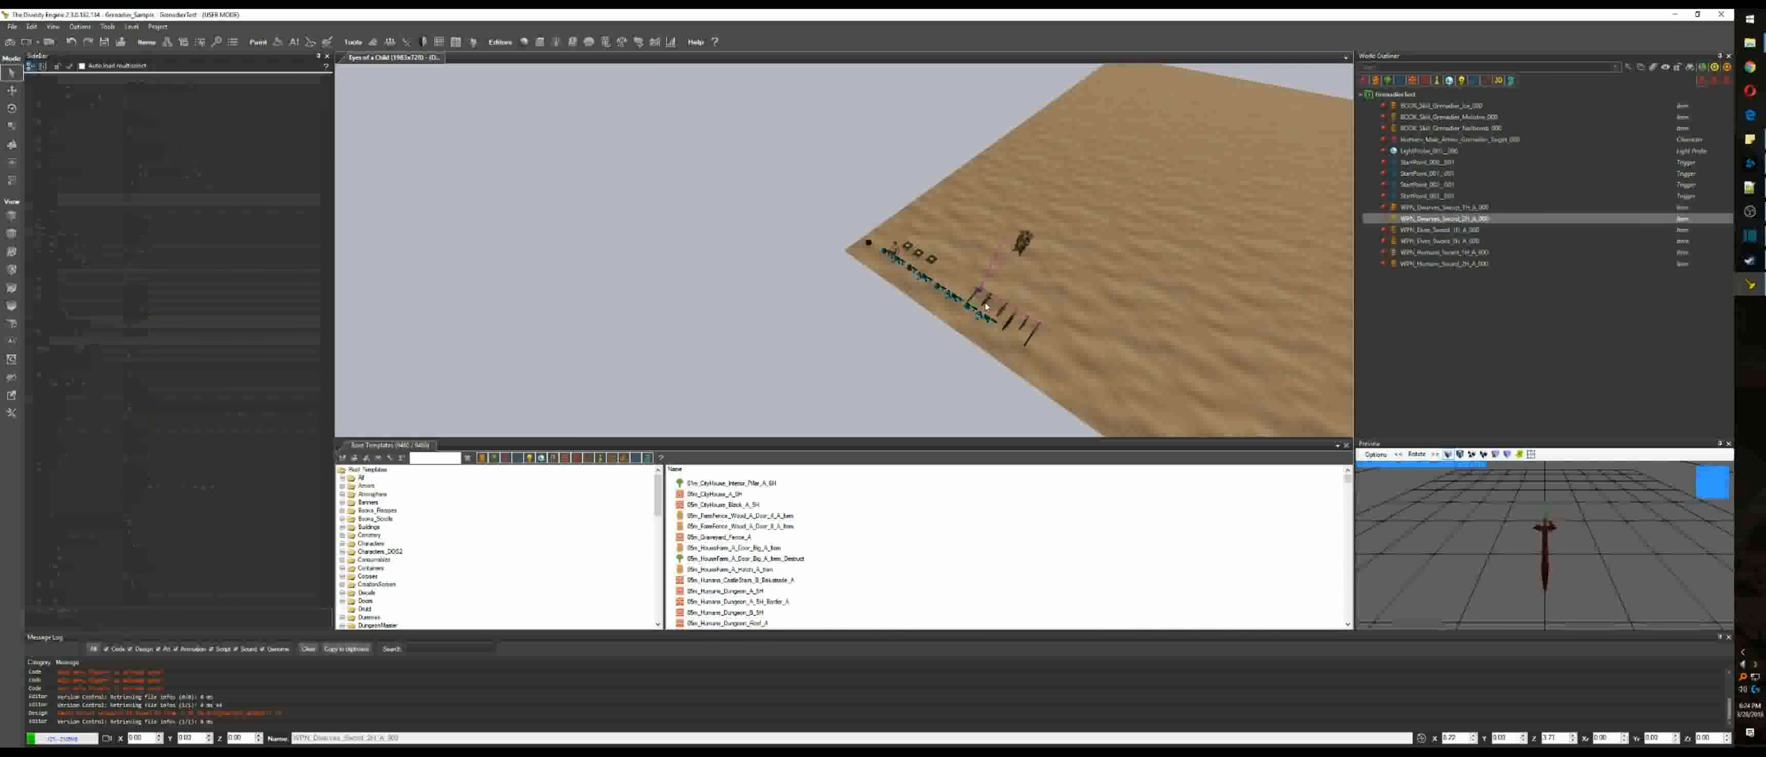
pyautogui.click(179, 522)
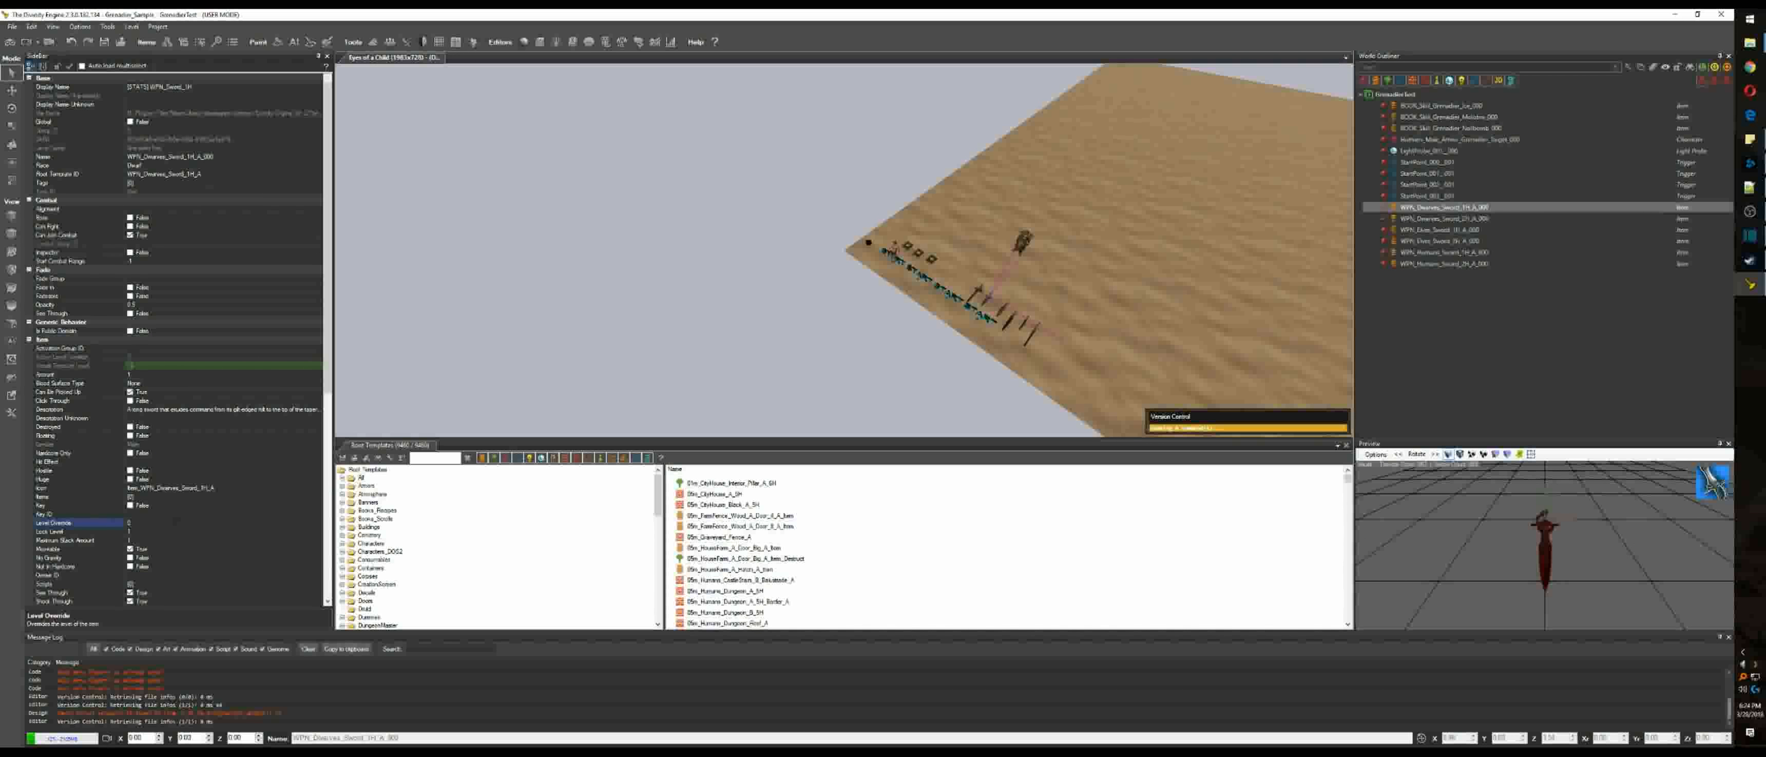
pyautogui.click(1001, 312)
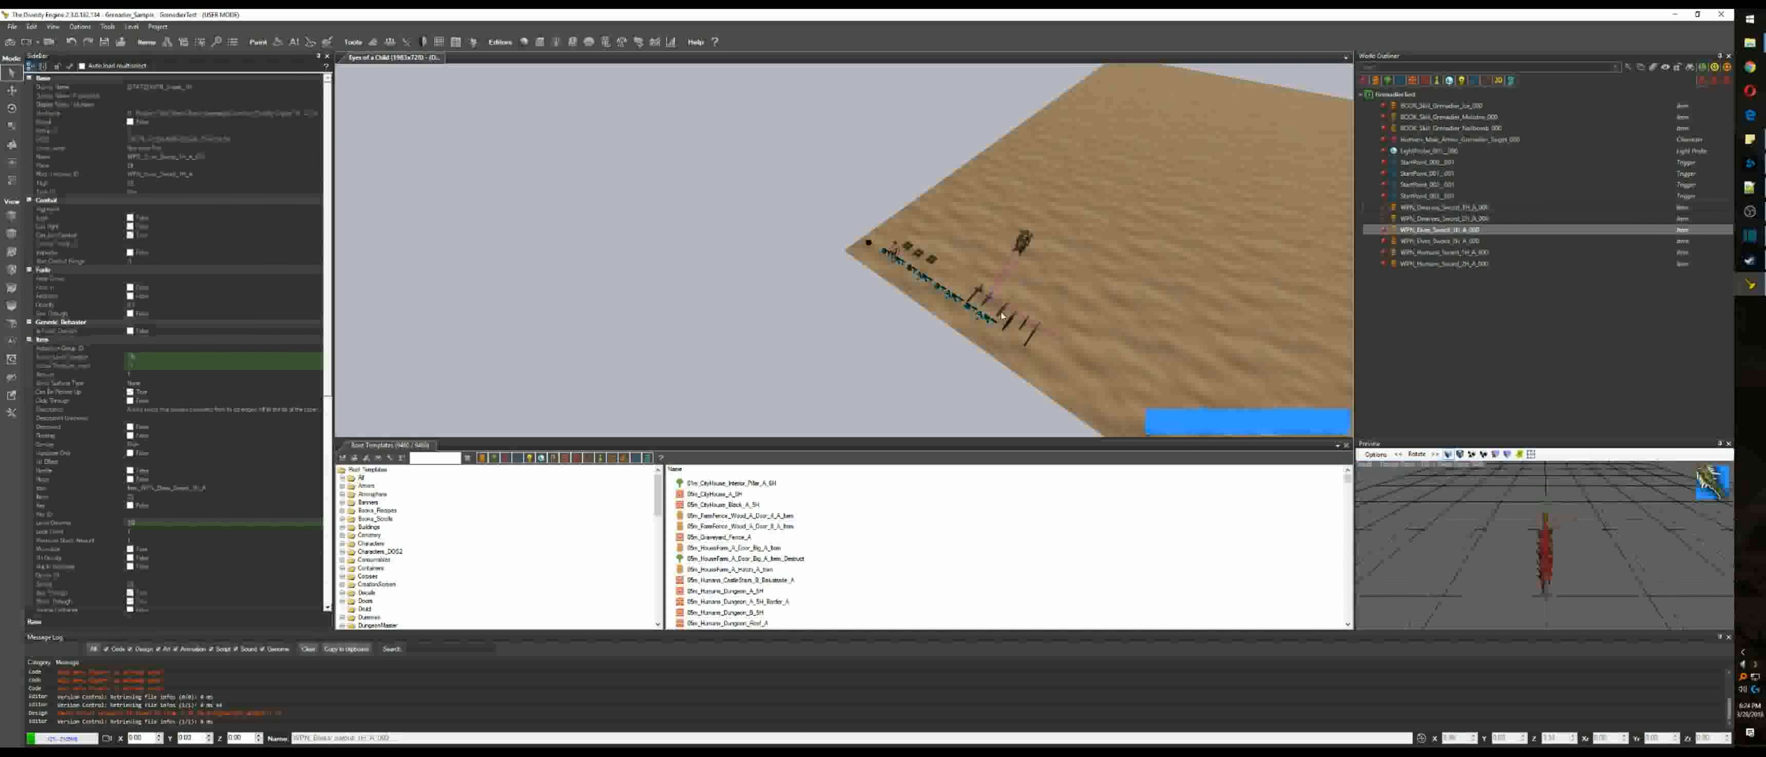
pyautogui.click(189, 523)
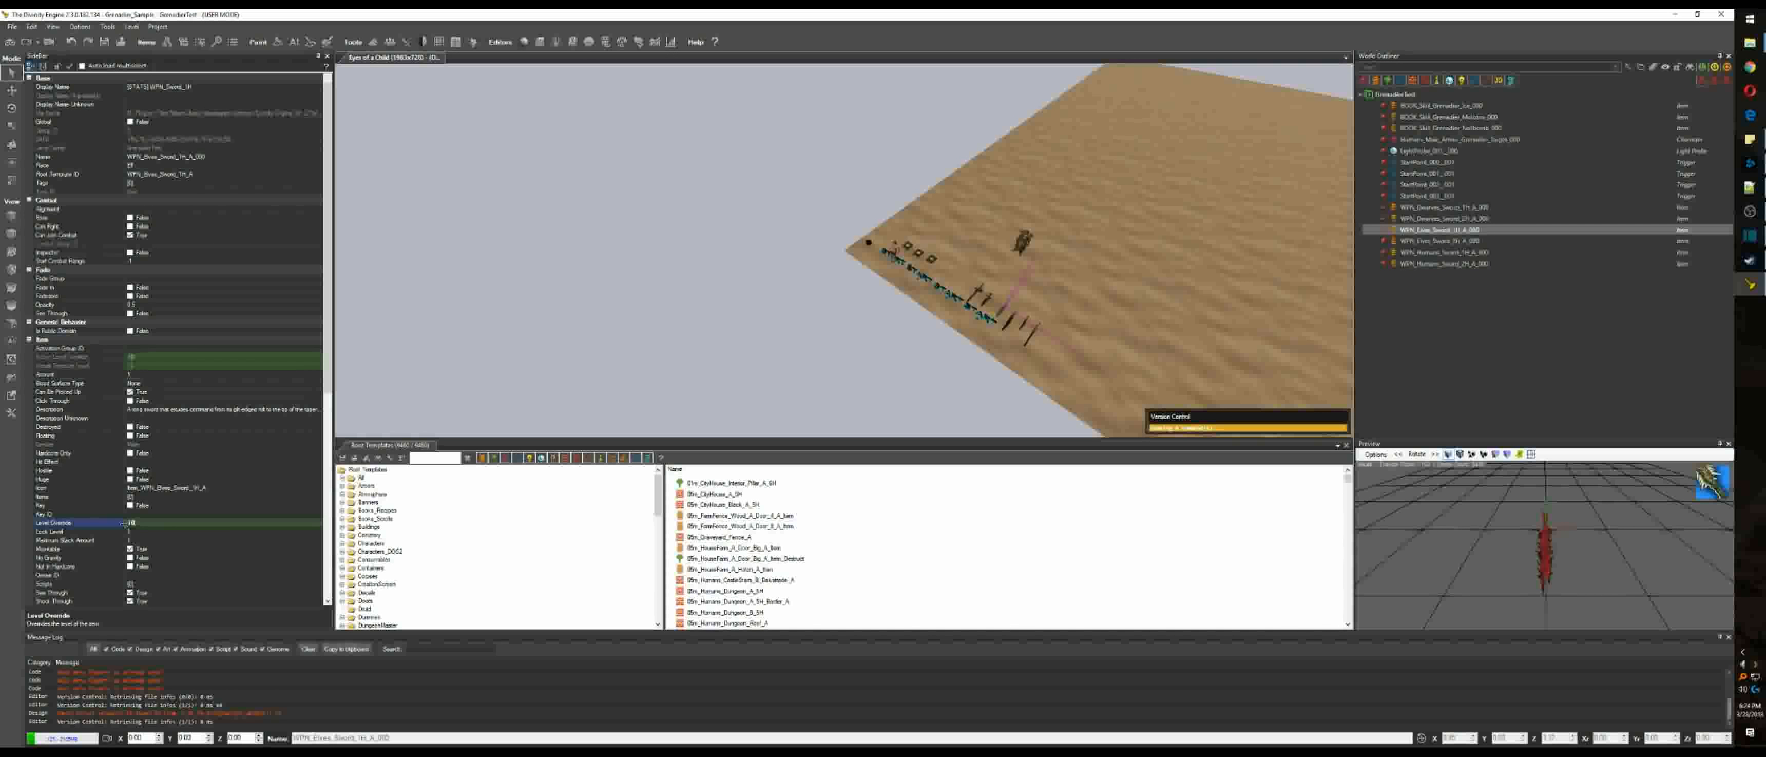
pyautogui.click(1012, 320)
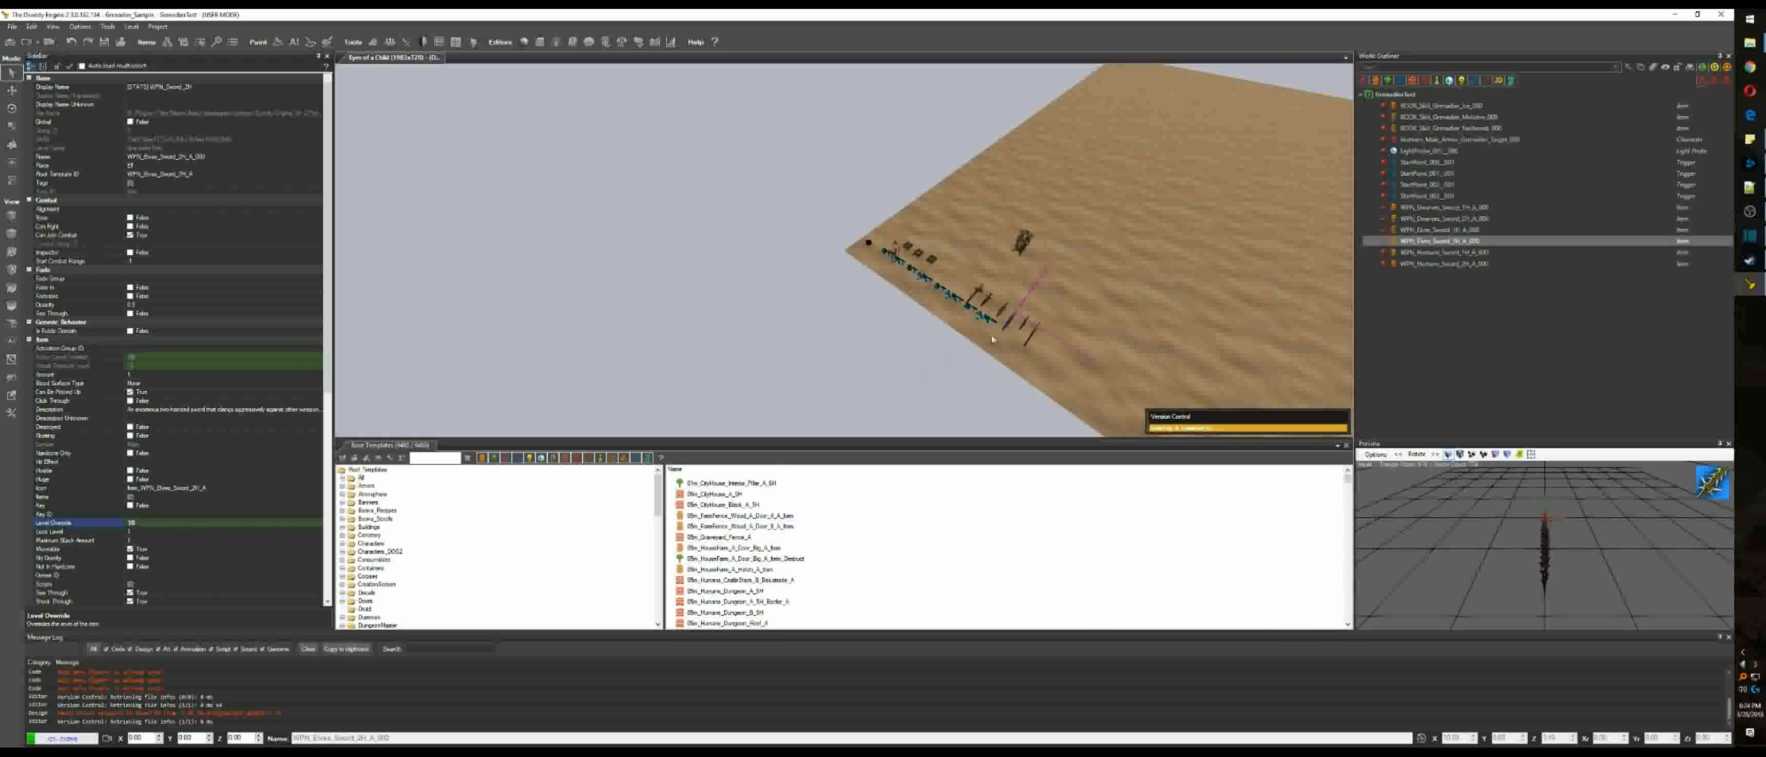
pyautogui.click(1026, 325)
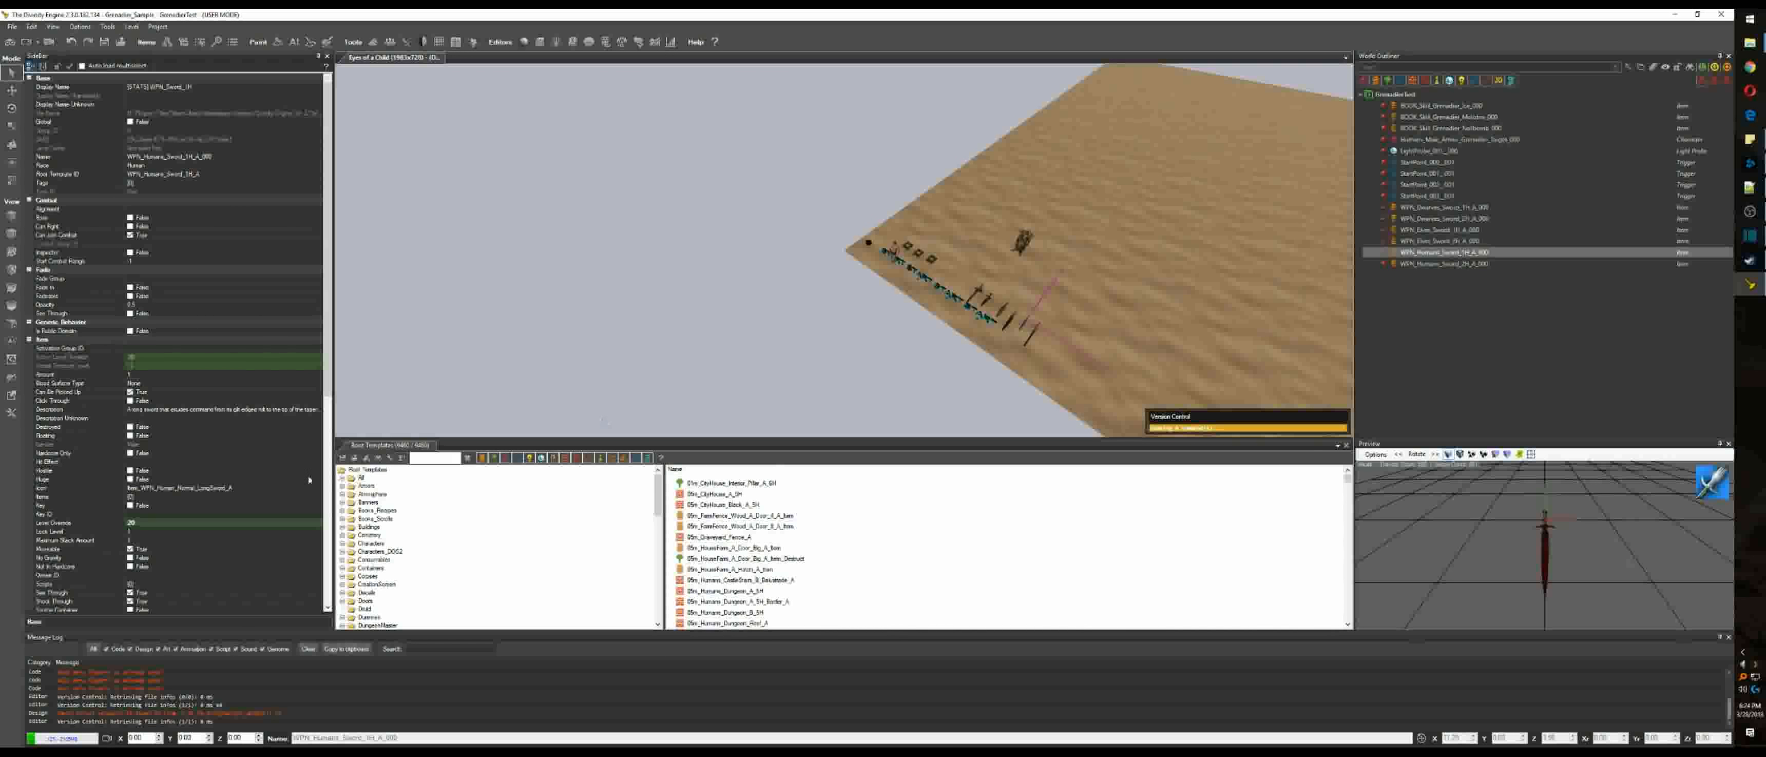
pyautogui.click(126, 525)
pyautogui.click(1036, 333)
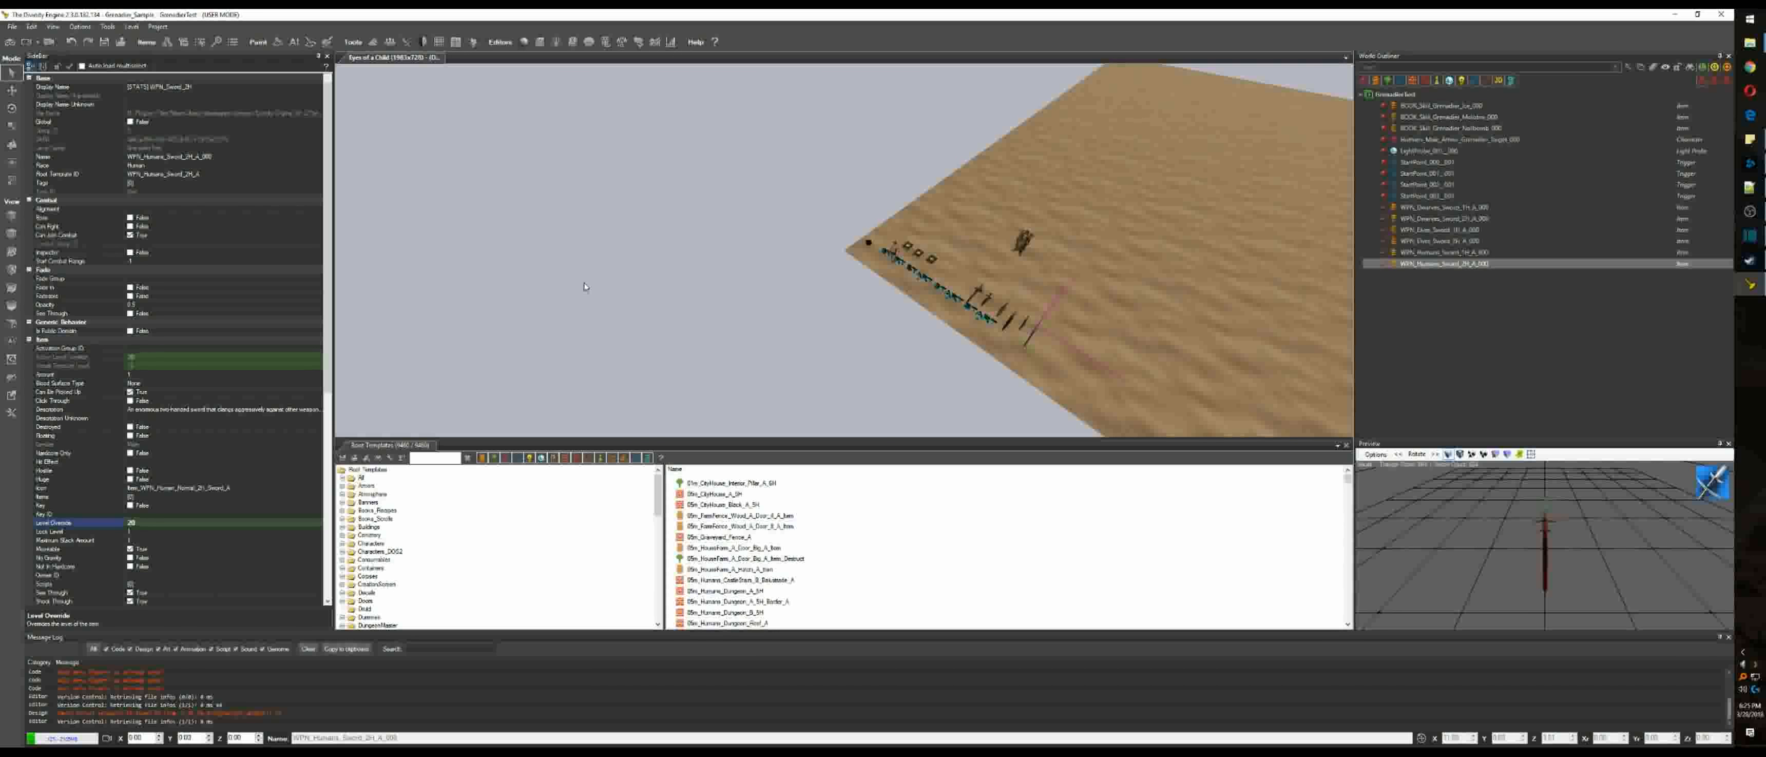
pyautogui.click(893, 289)
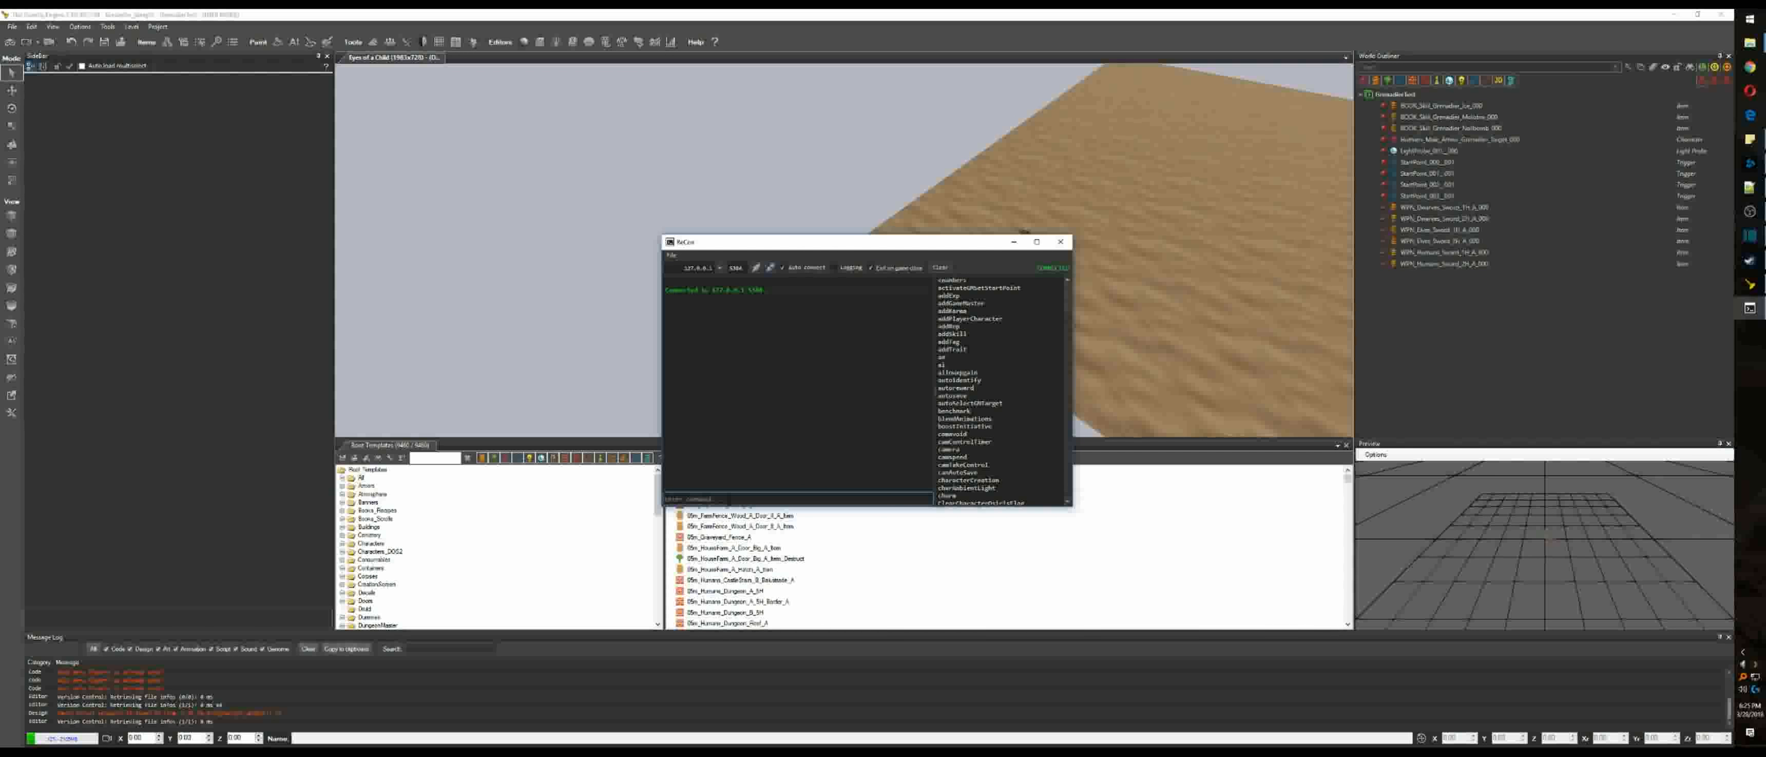
# Step: Move the console window away from the editor and switch to game mode, saving the unsaved items
pyautogui.moveTo(870, 245); pyautogui.dragTo(1761, 277)
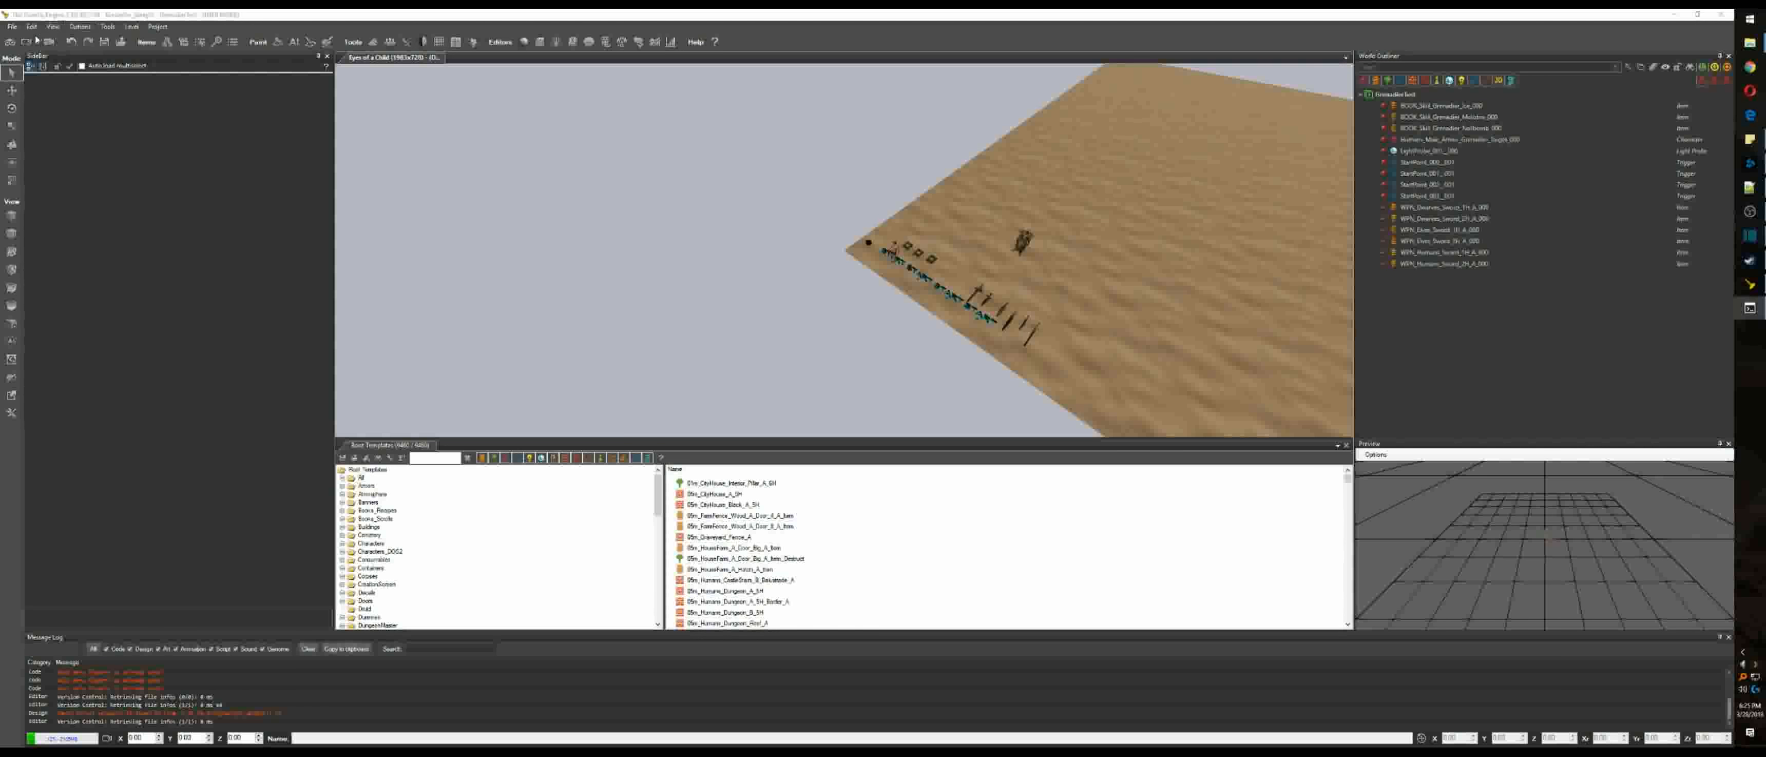
pyautogui.click(10, 41)
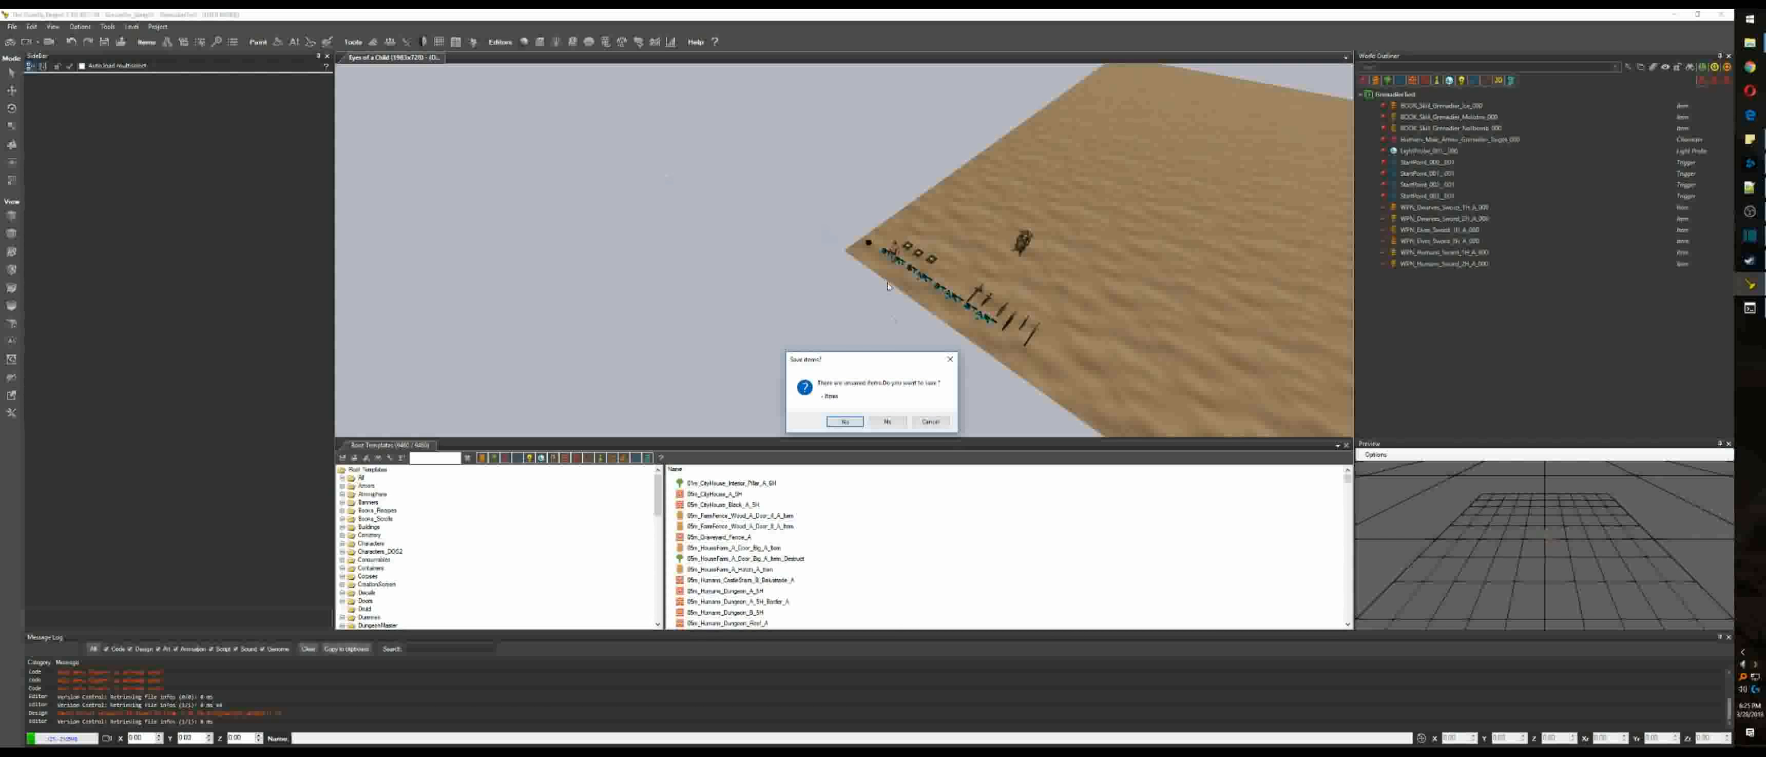
pyautogui.click(856, 423)
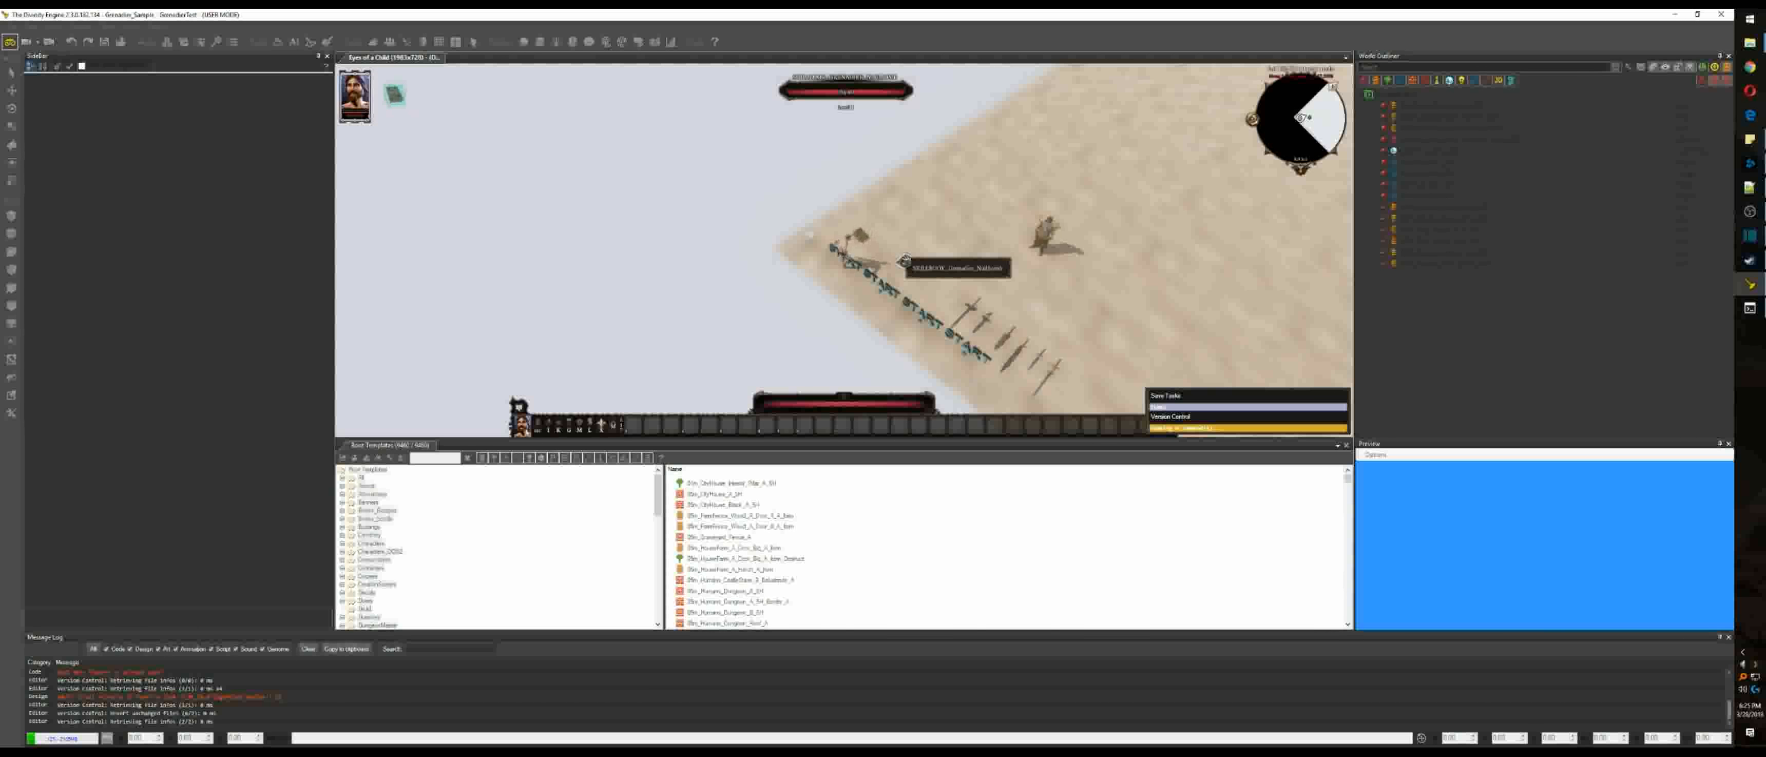
# Step: Learn the grenade skills from the three skillbooks in the inventory, and close the inventory
pyautogui.press('i')
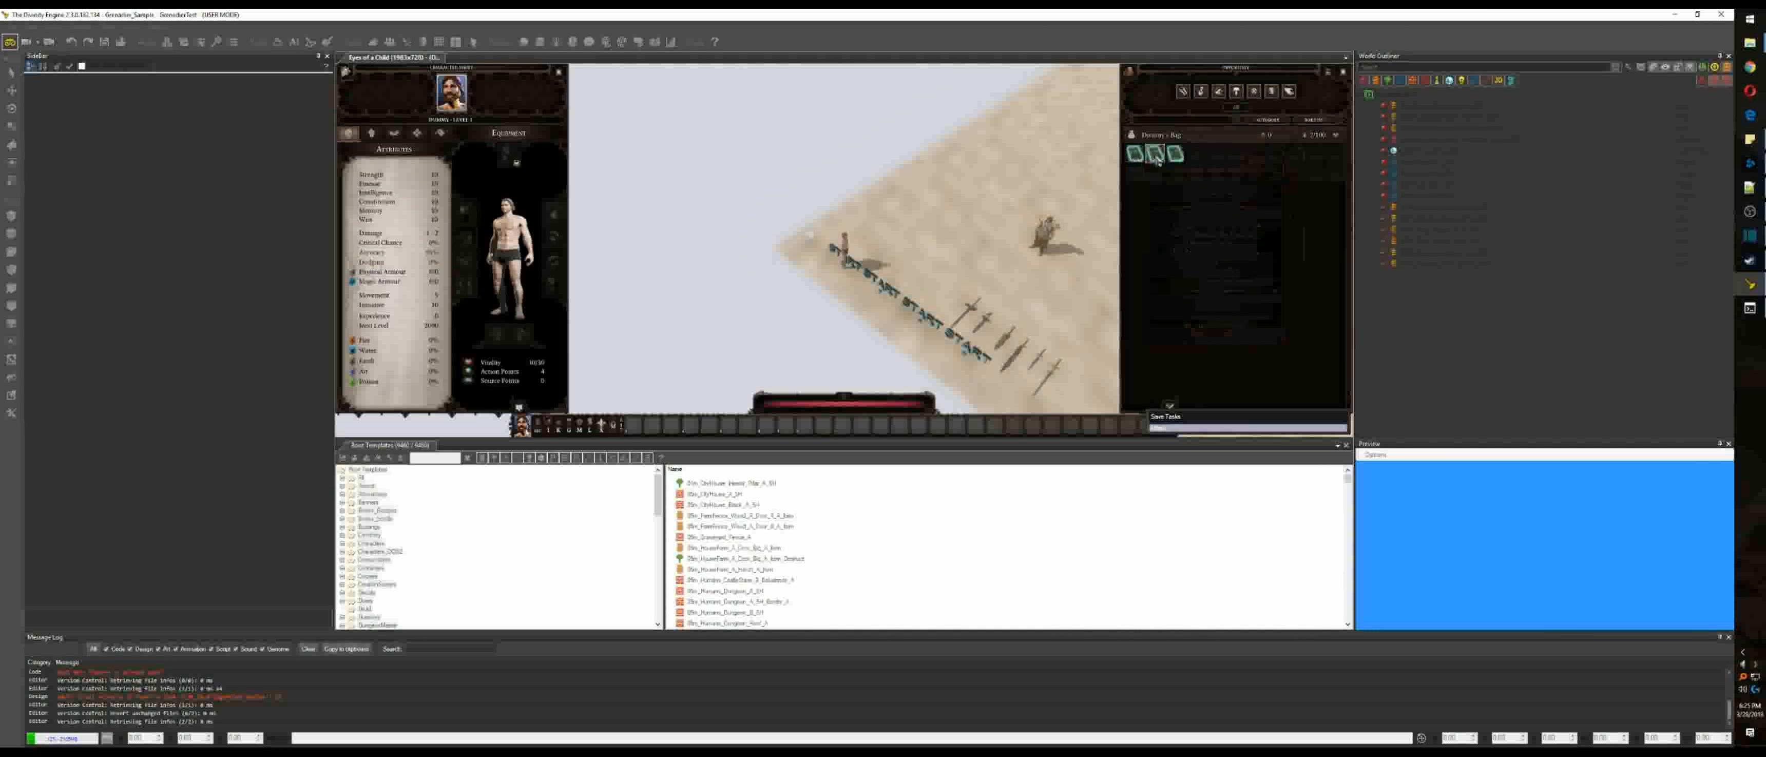
pyautogui.rightClick(1174, 153)
pyautogui.rightClick(1134, 153)
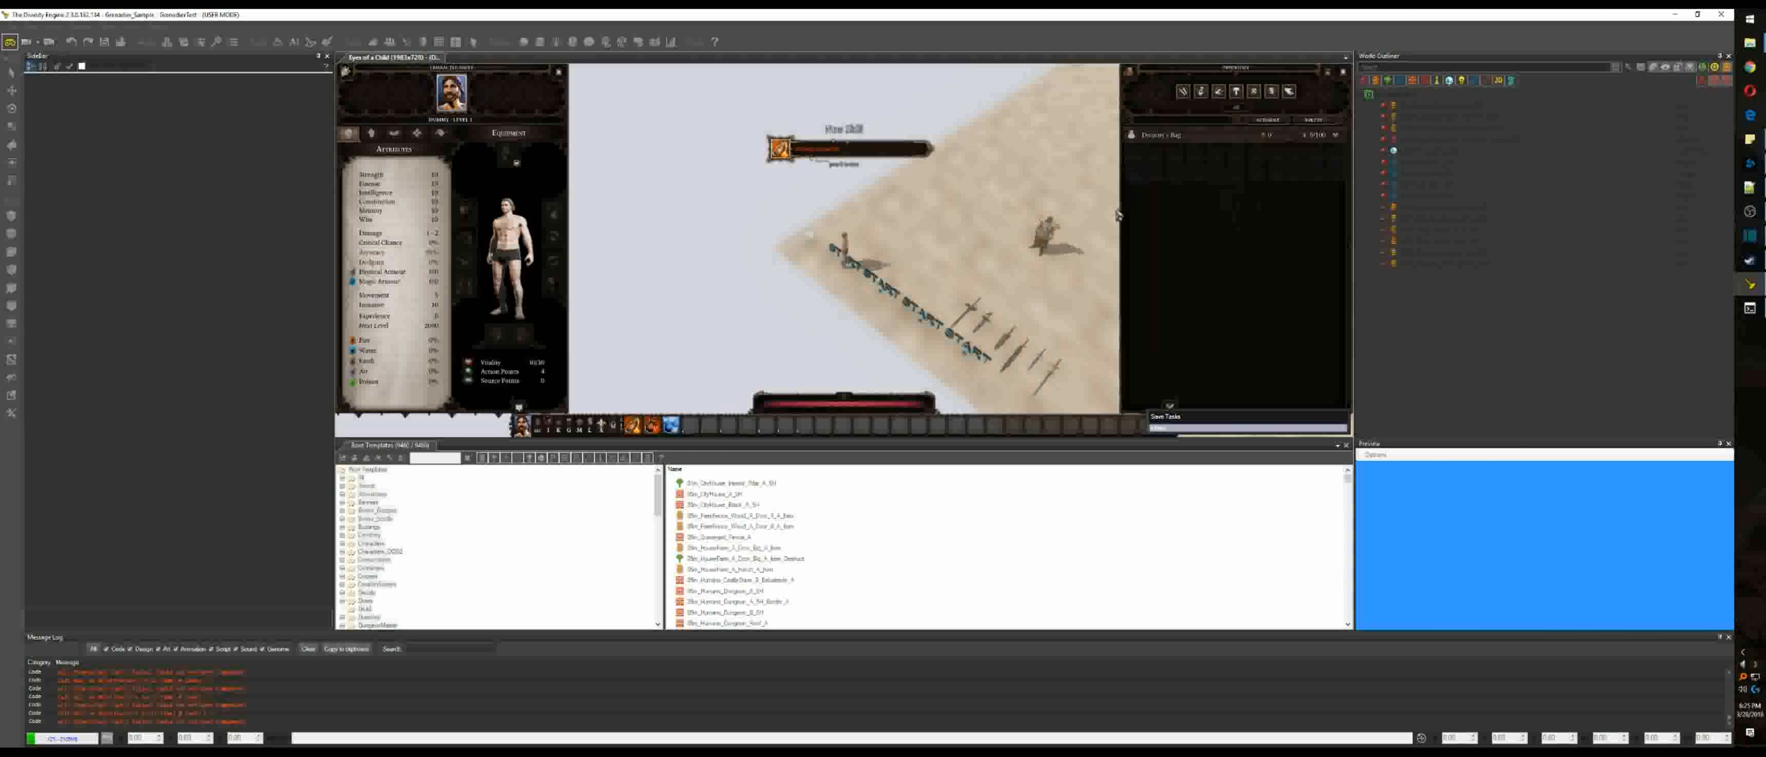
pyautogui.press('Escape')
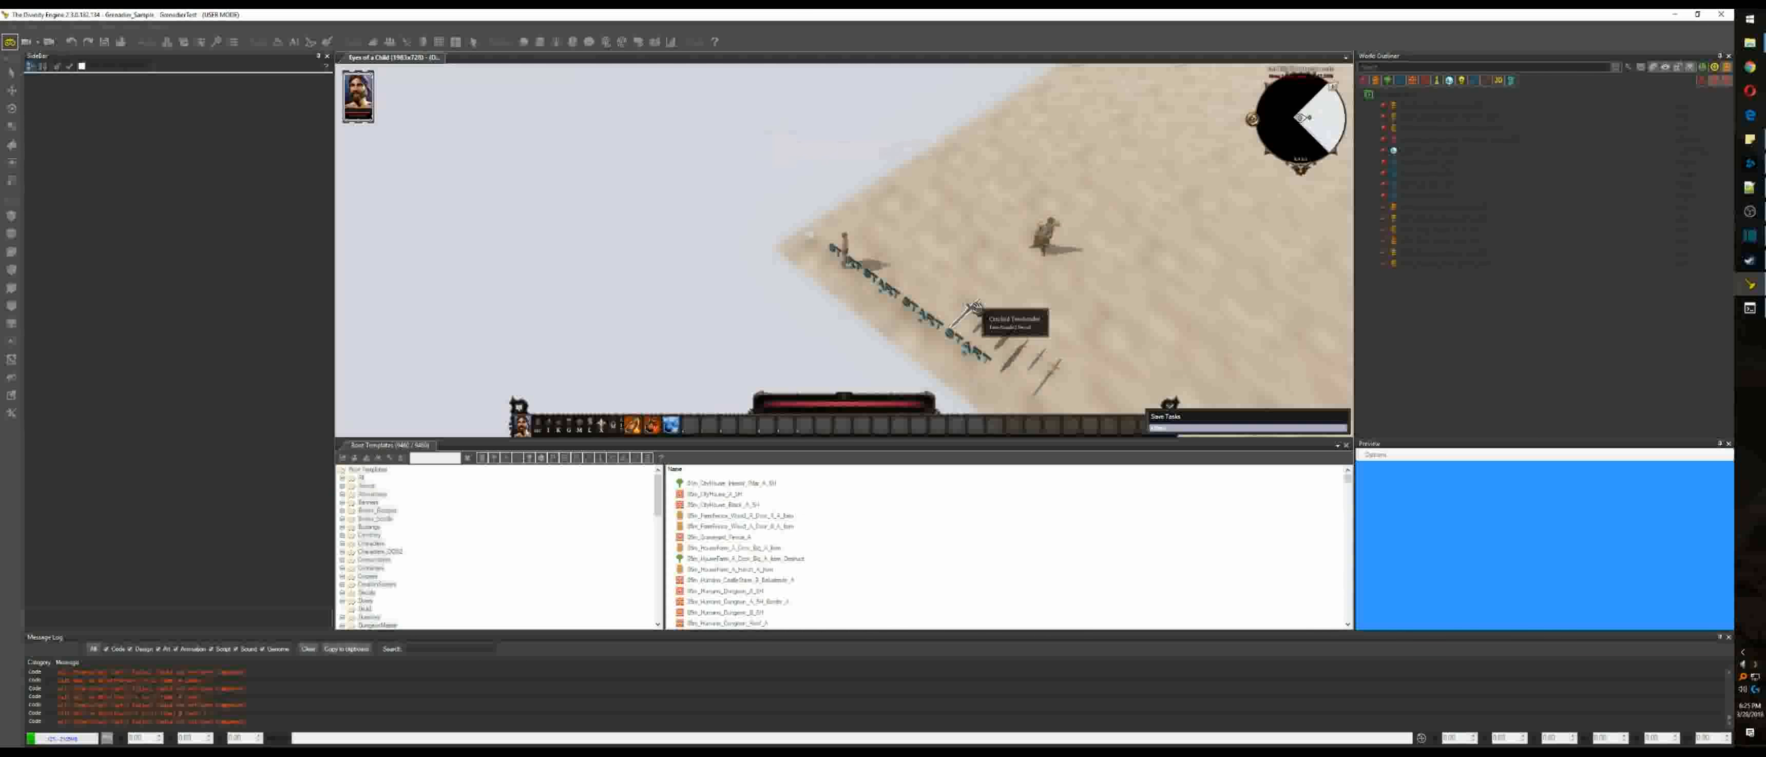
# Step: Pick up the Cracked Twohander from the sand, and equip the Cracked Sword from the inventory
pyautogui.click(974, 307)
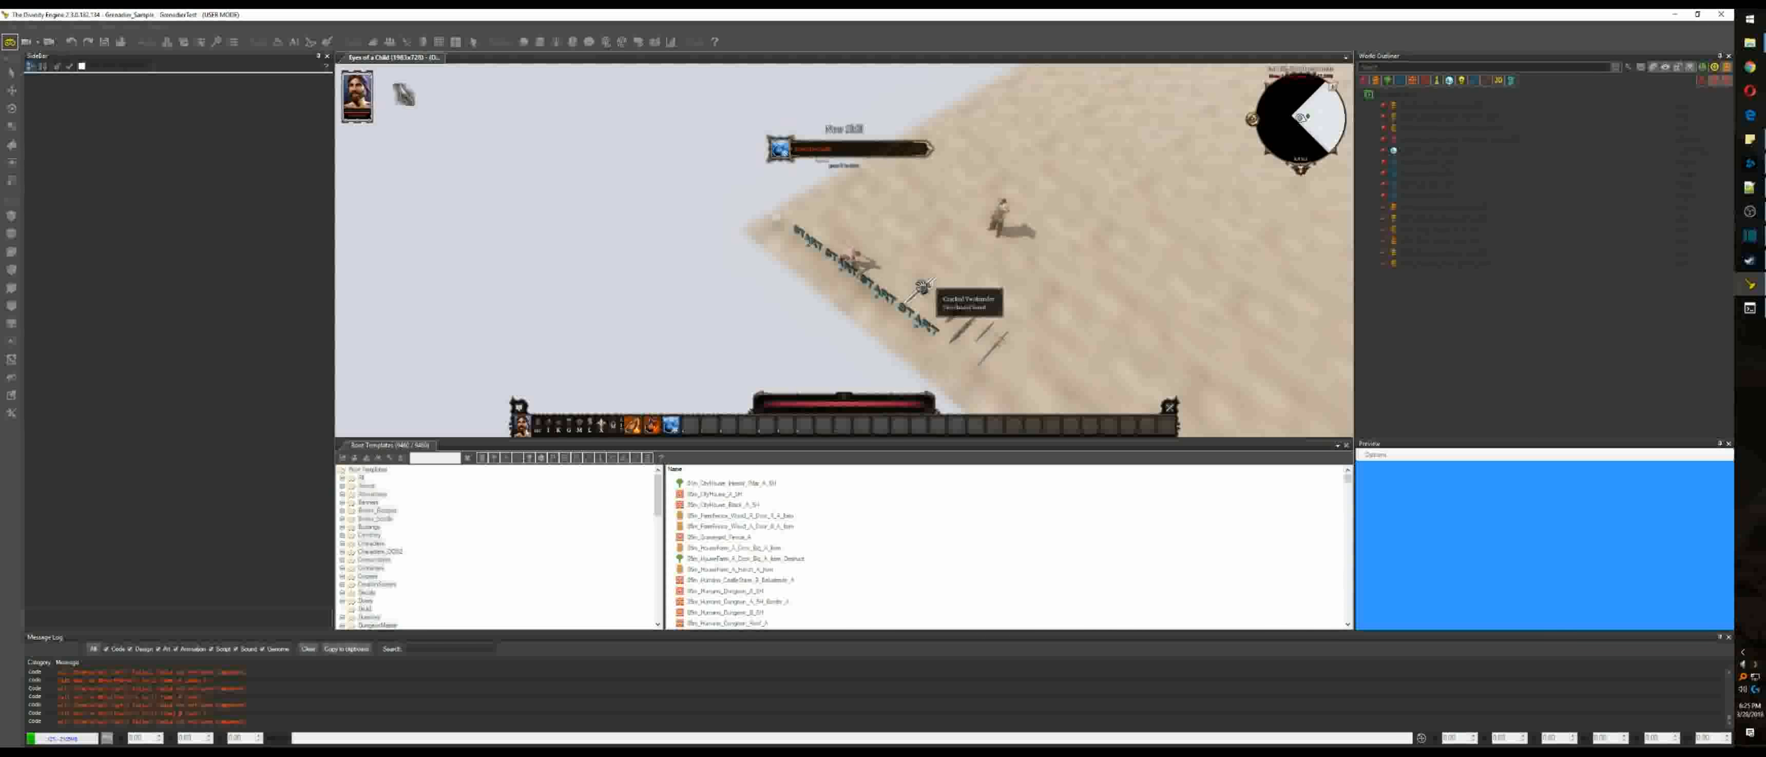
pyautogui.press('i')
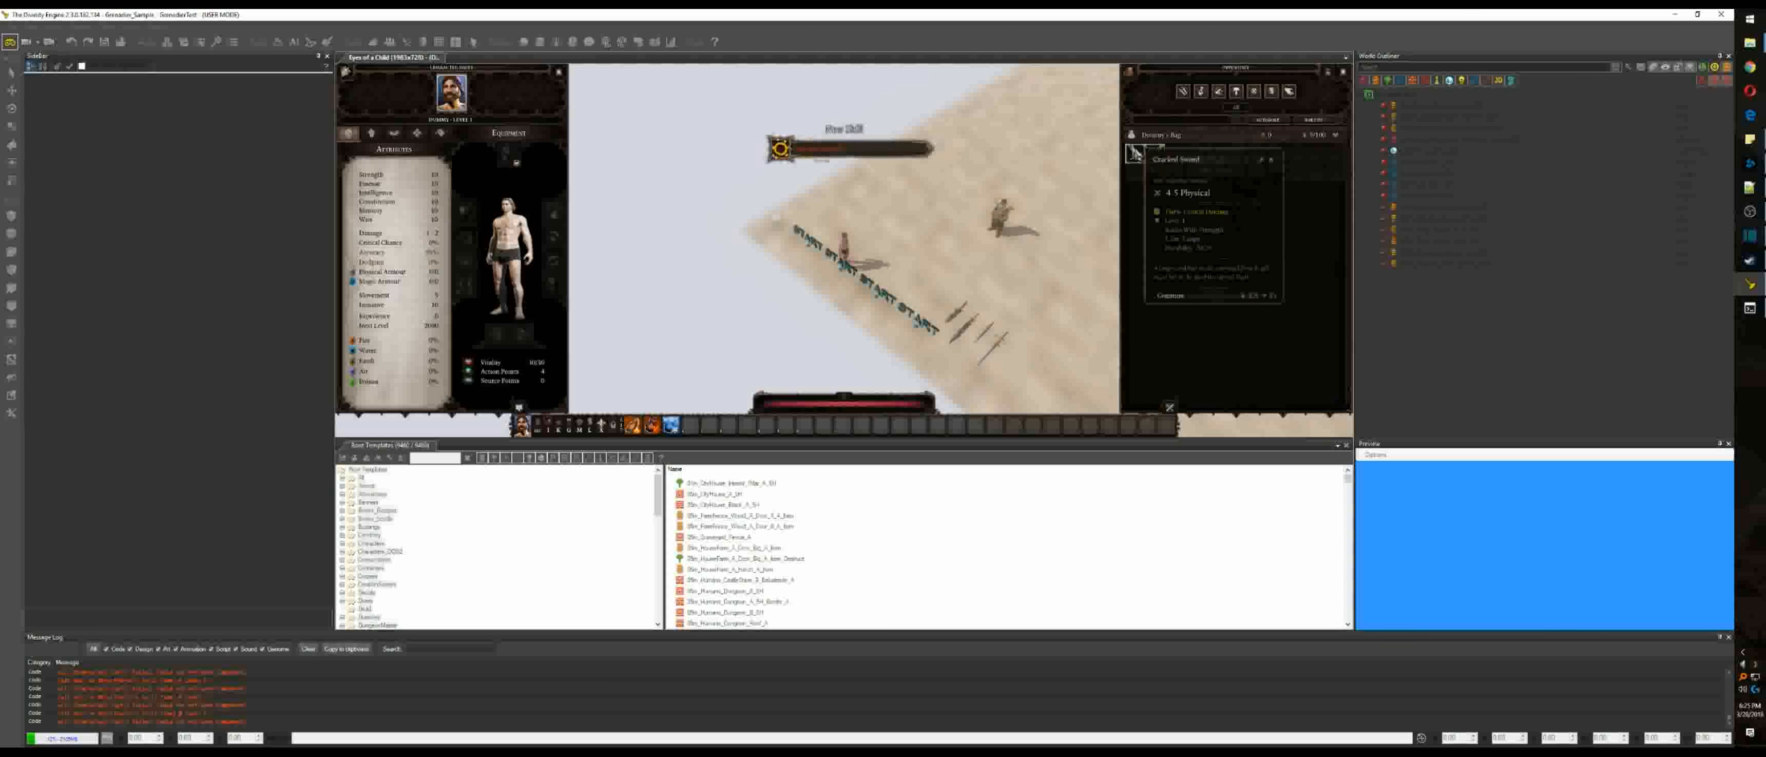
pyautogui.press('Escape')
pyautogui.press('i')
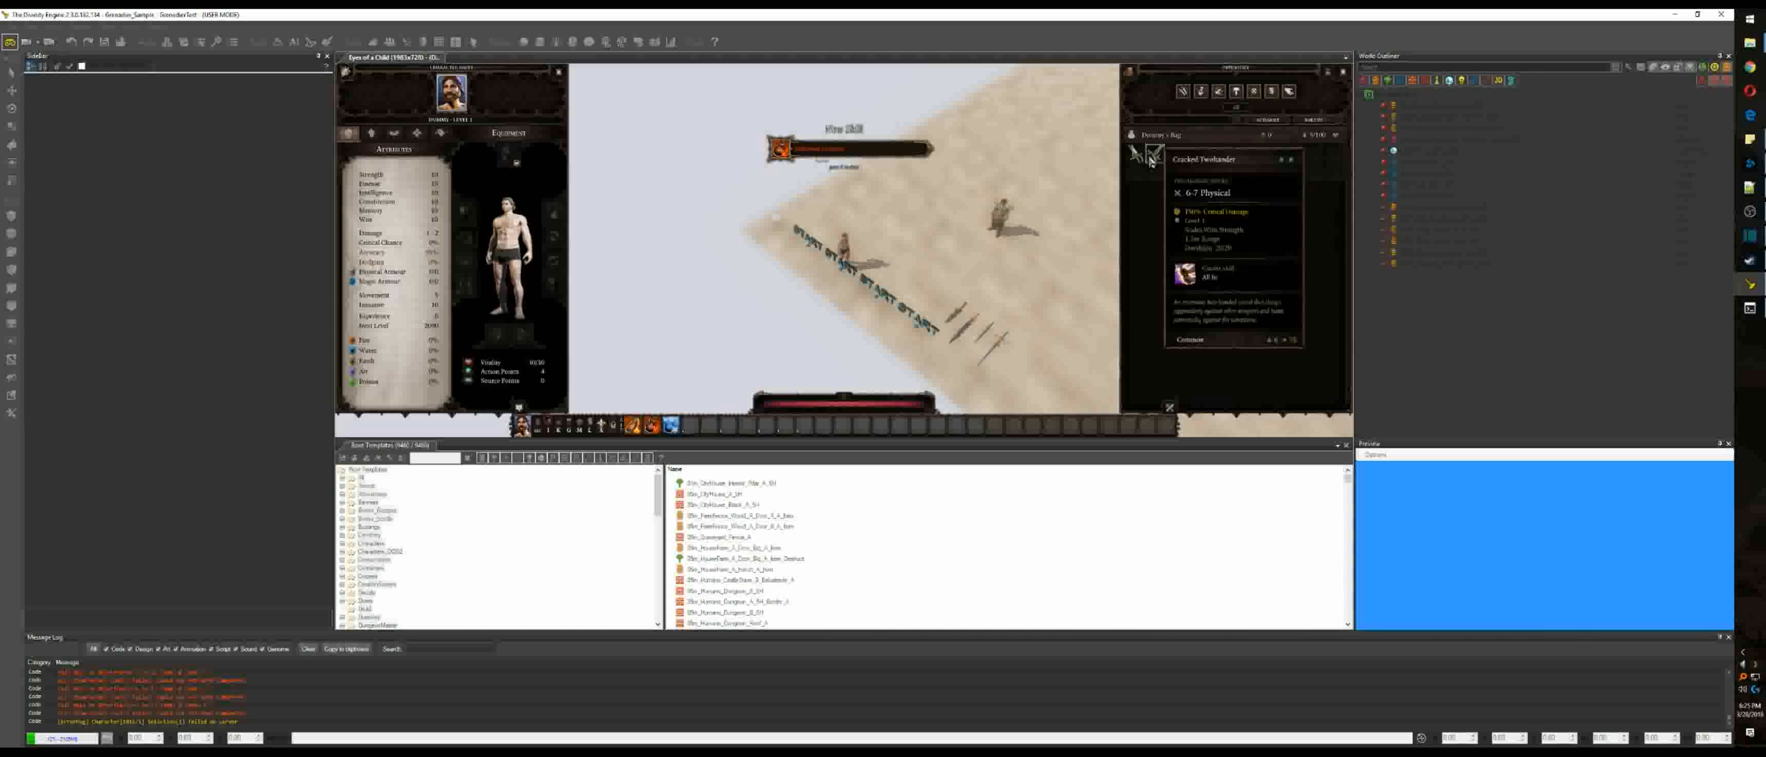
pyautogui.doubleClick(1141, 158)
pyautogui.press('i')
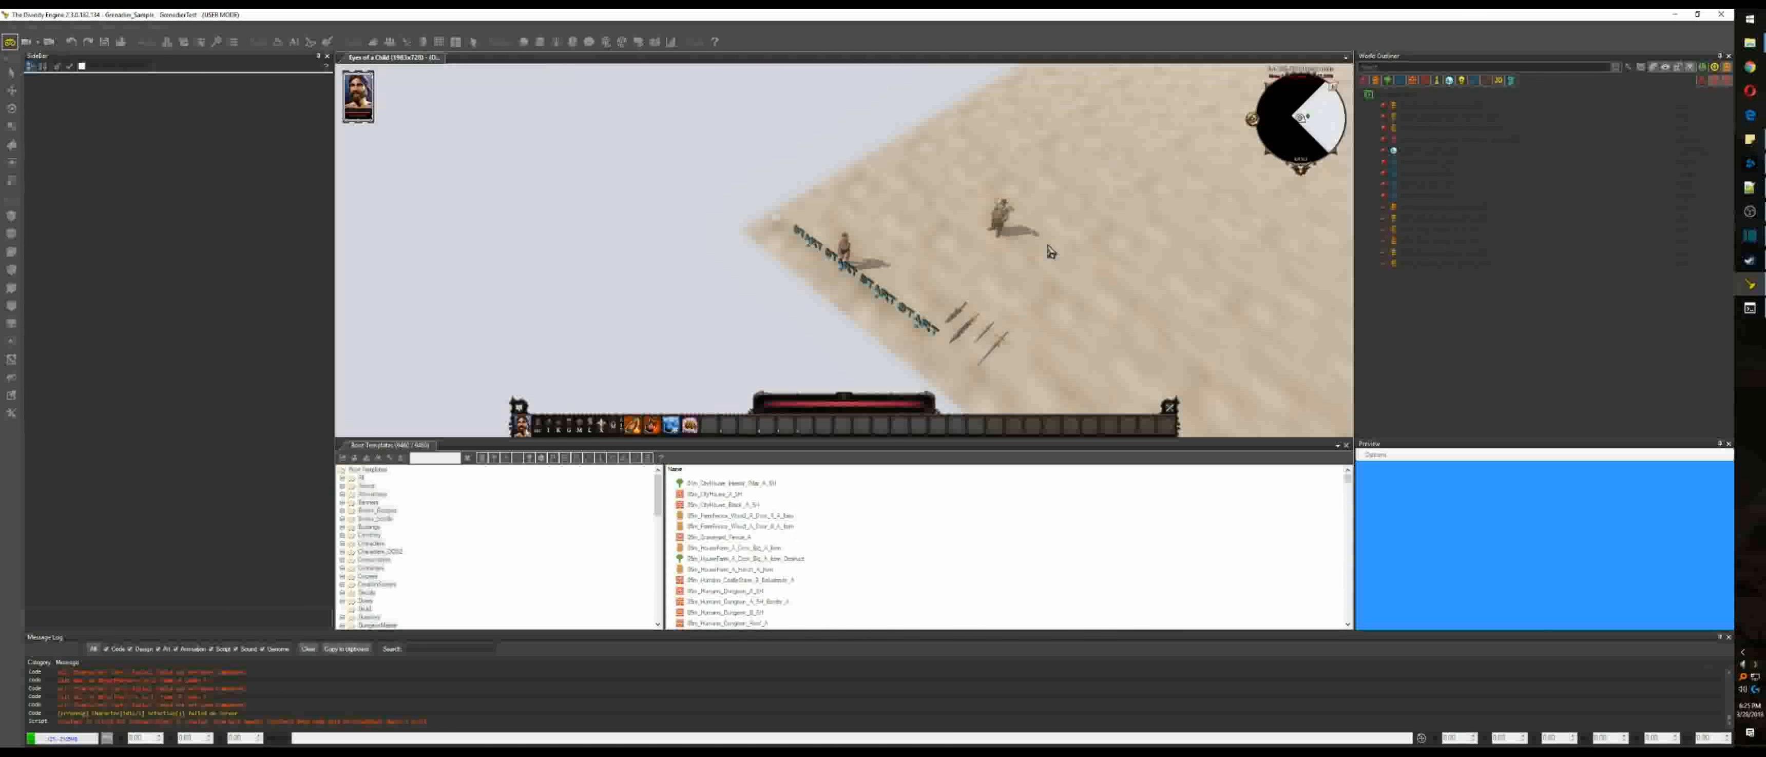
# Step: Throw a grenade at the human target, and switch back to editor mode to reset the level
pyautogui.press('4')
pyautogui.click(1028, 232)
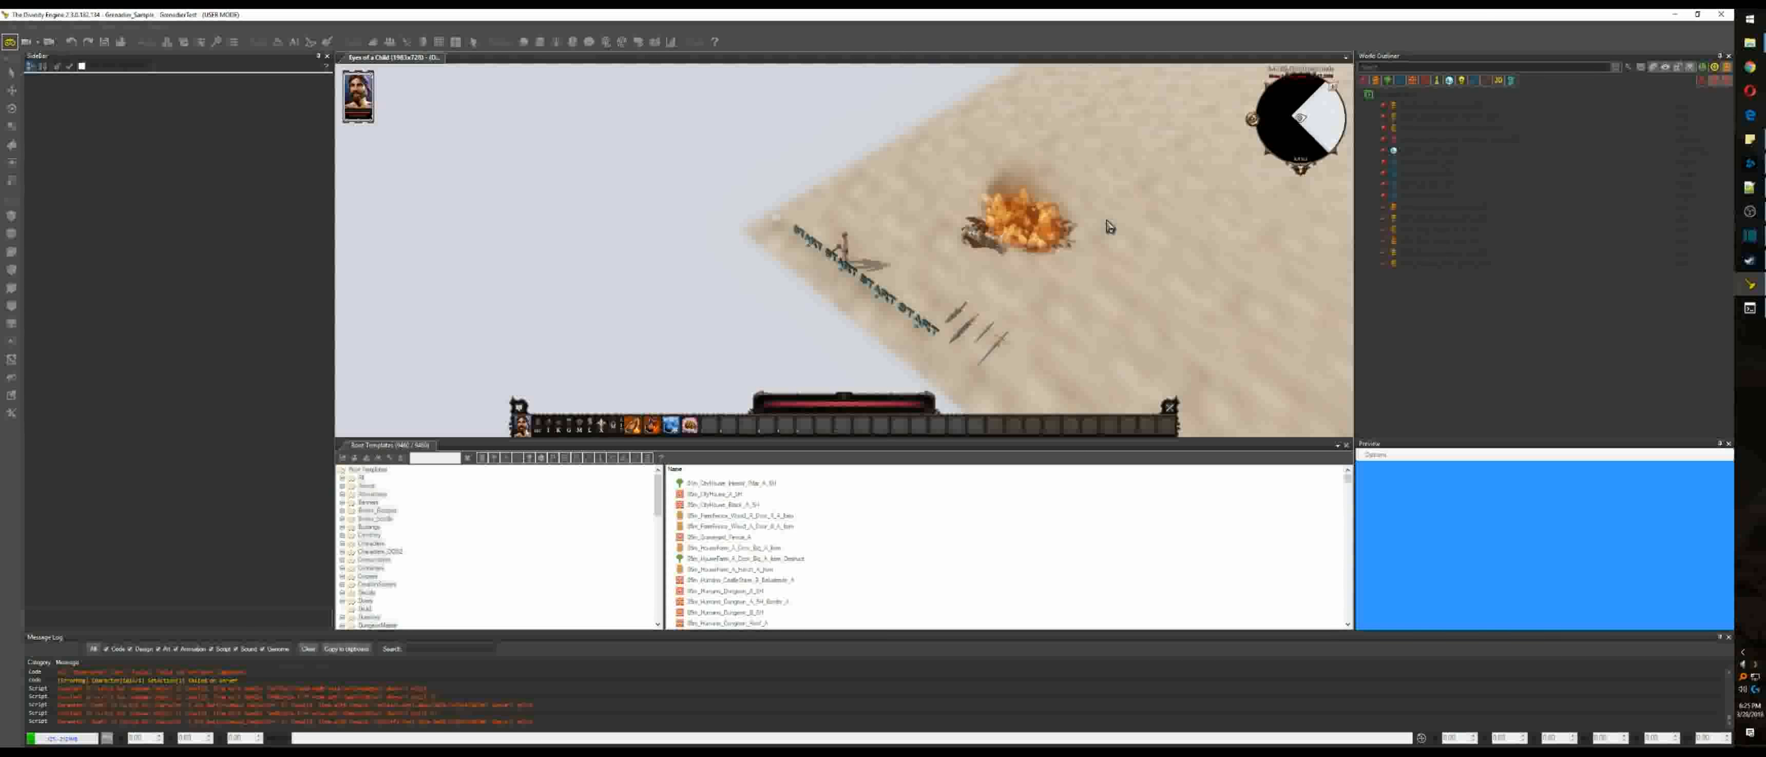
pyautogui.click(11, 42)
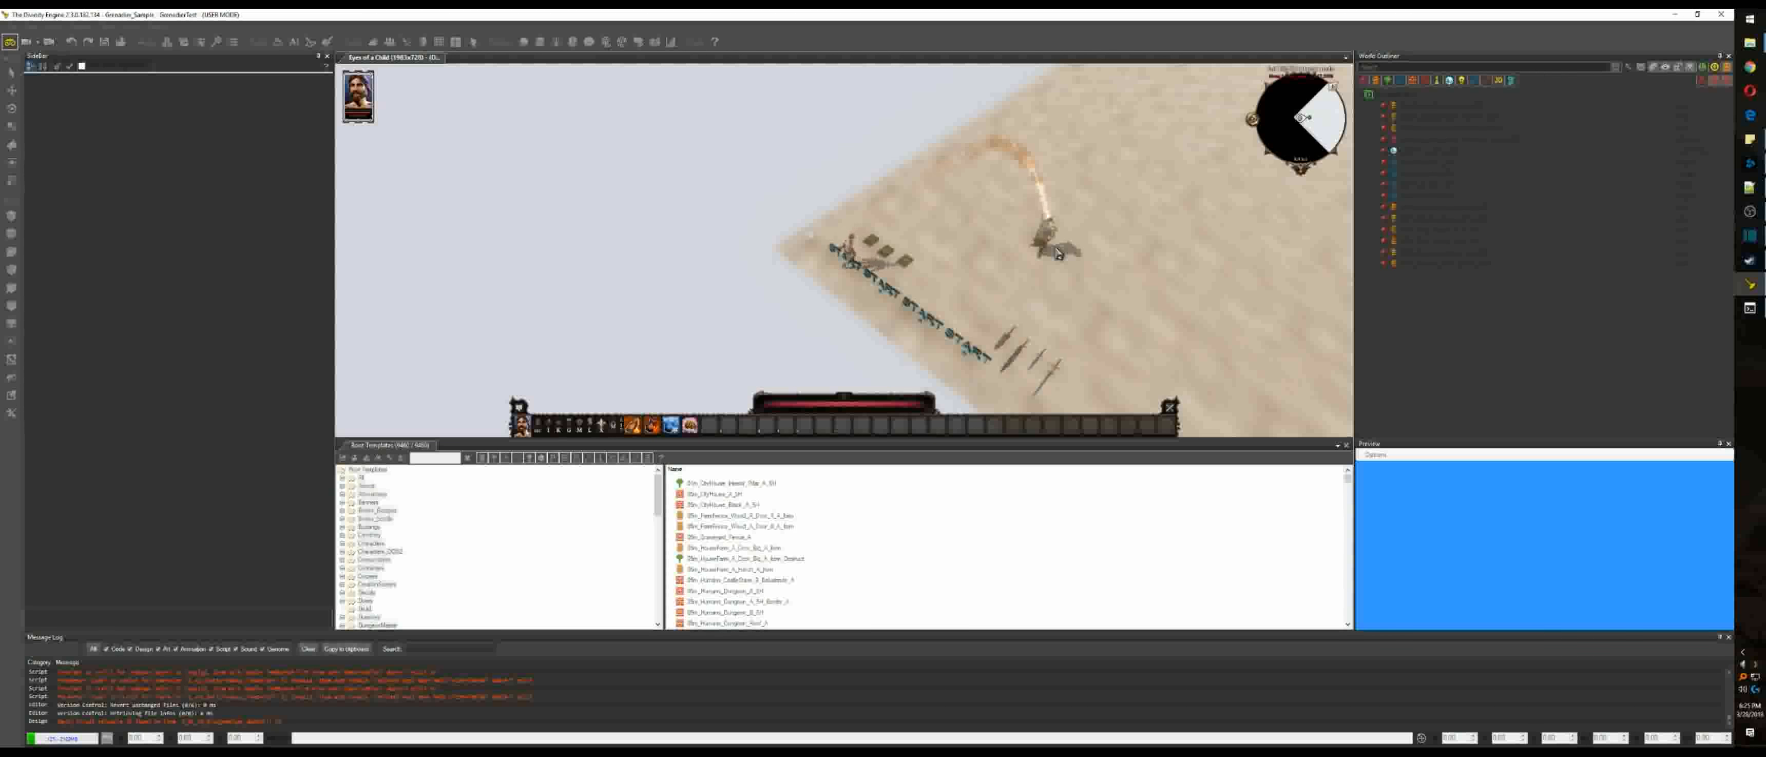
# Step: Test the second and third grenade skills on the human target, and leave game mode
pyautogui.press('2')
pyautogui.click(1026, 262)
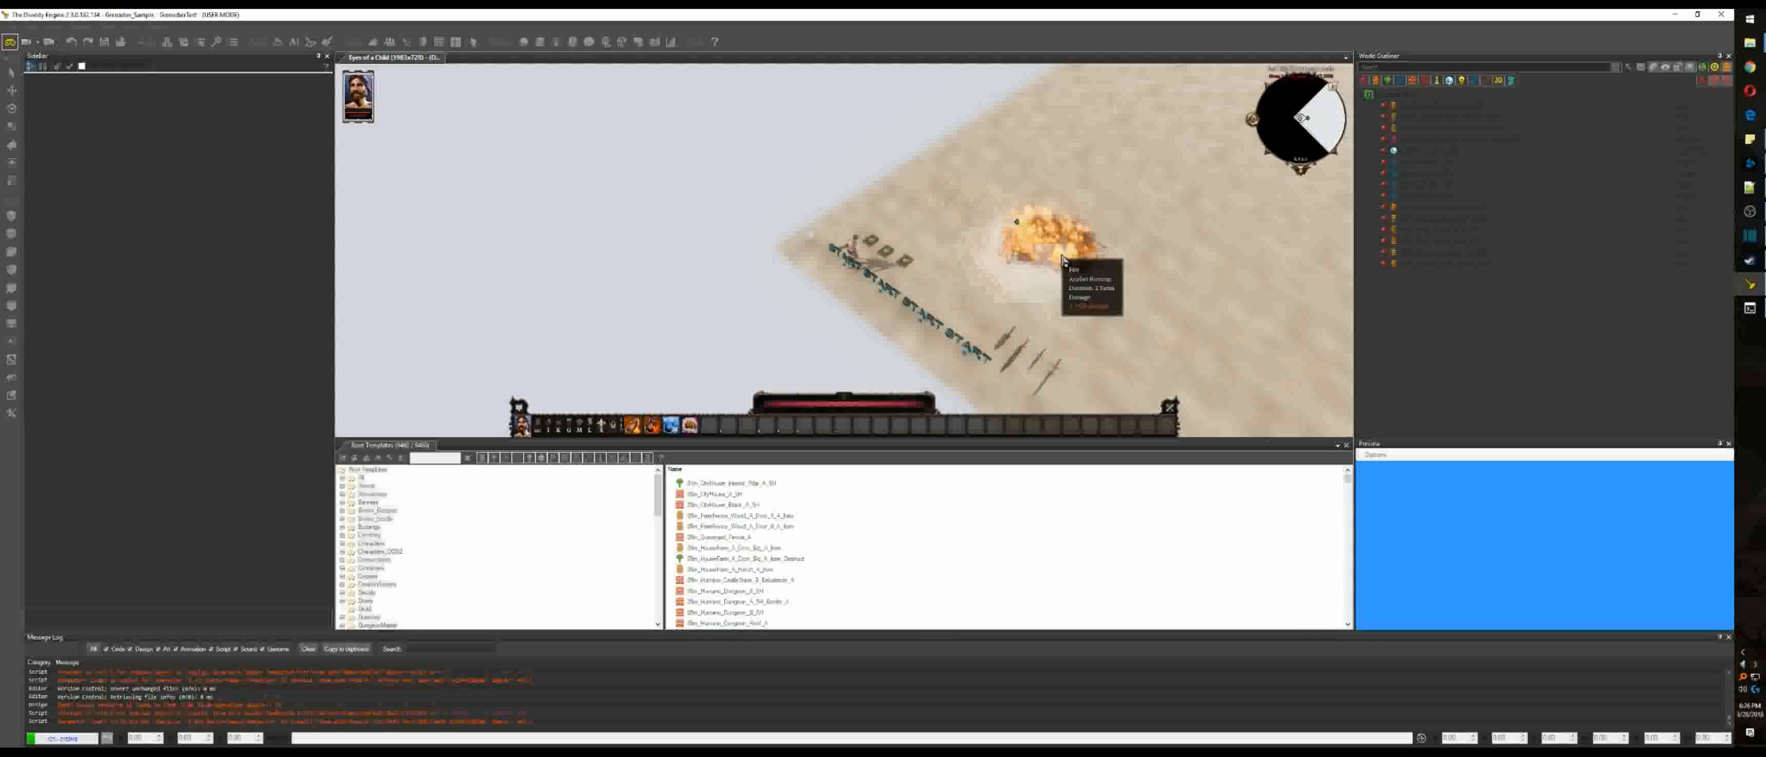
pyautogui.press('3')
pyautogui.click(1034, 260)
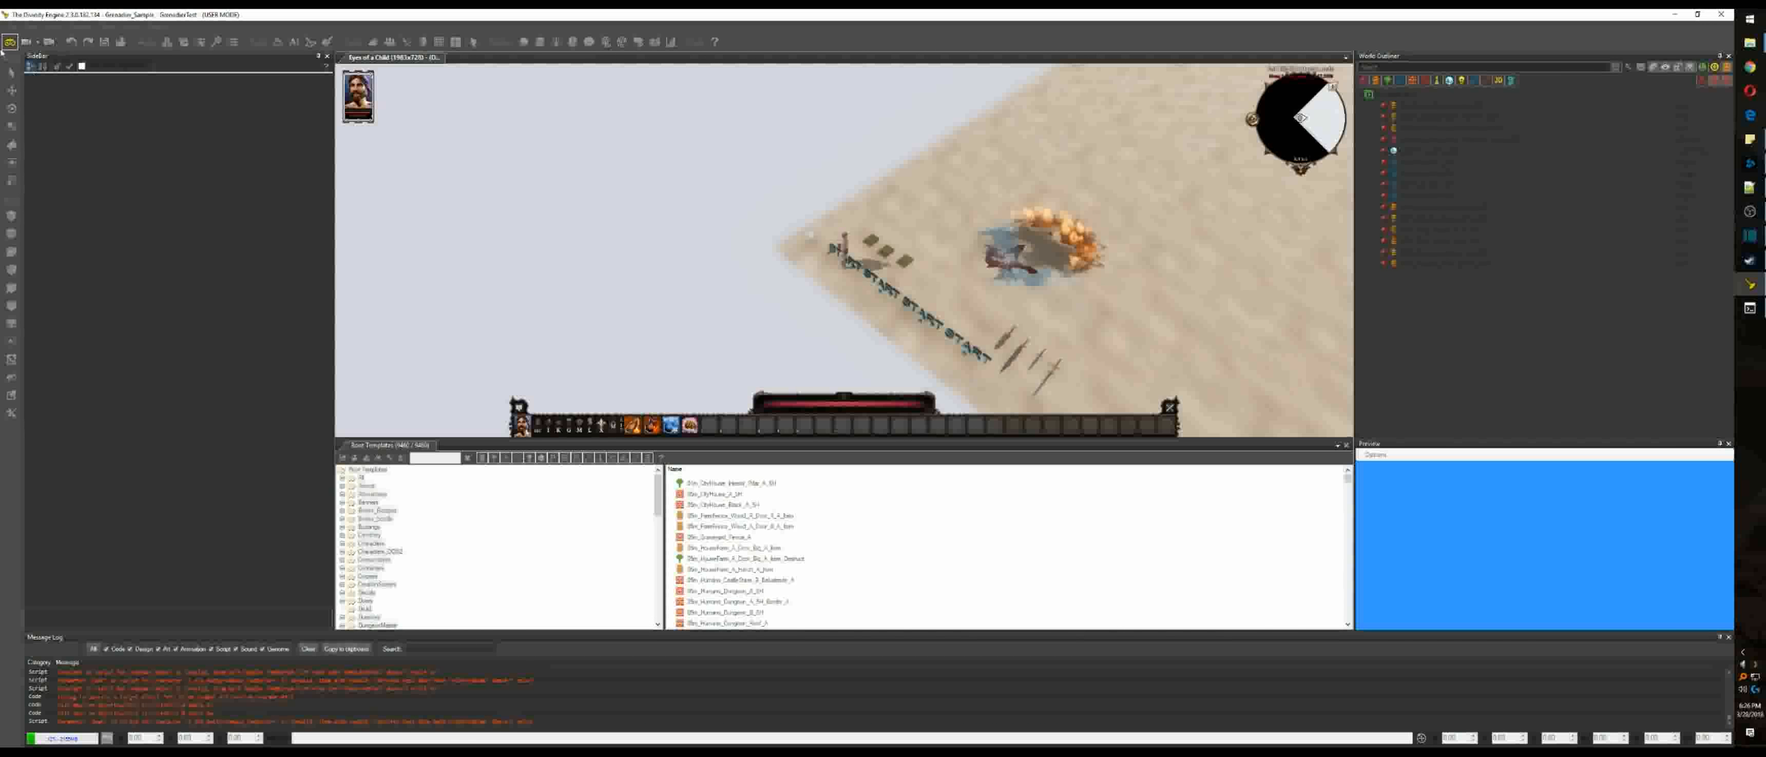
pyautogui.click(10, 42)
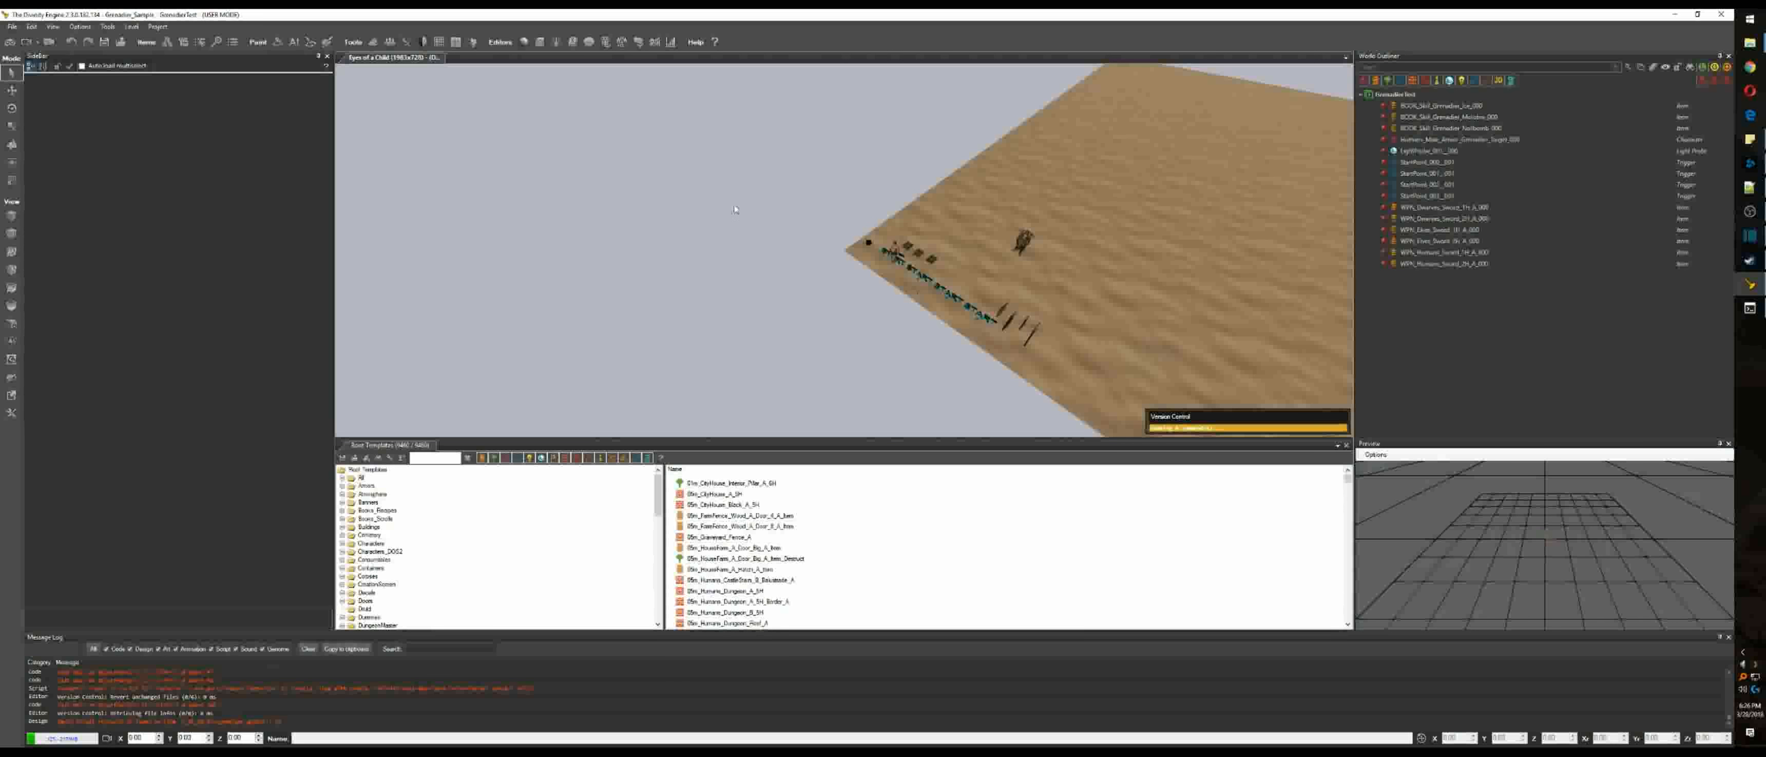
# Step: Restart game mode, walk the character close to the human target, and throw the second grenade at it
pyautogui.click(10, 43)
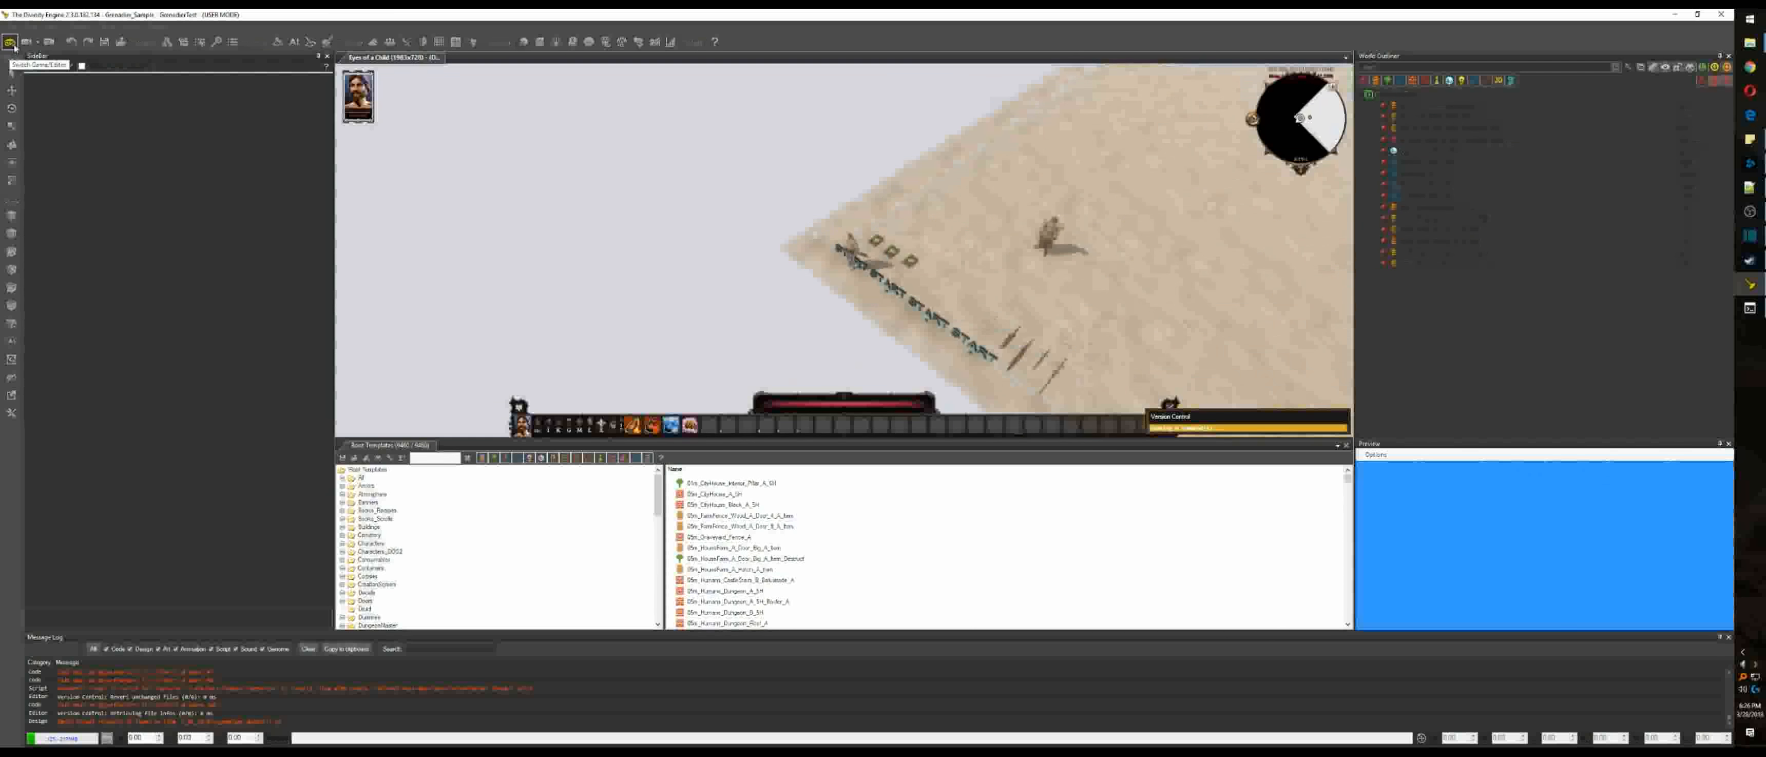
pyautogui.click(912, 299)
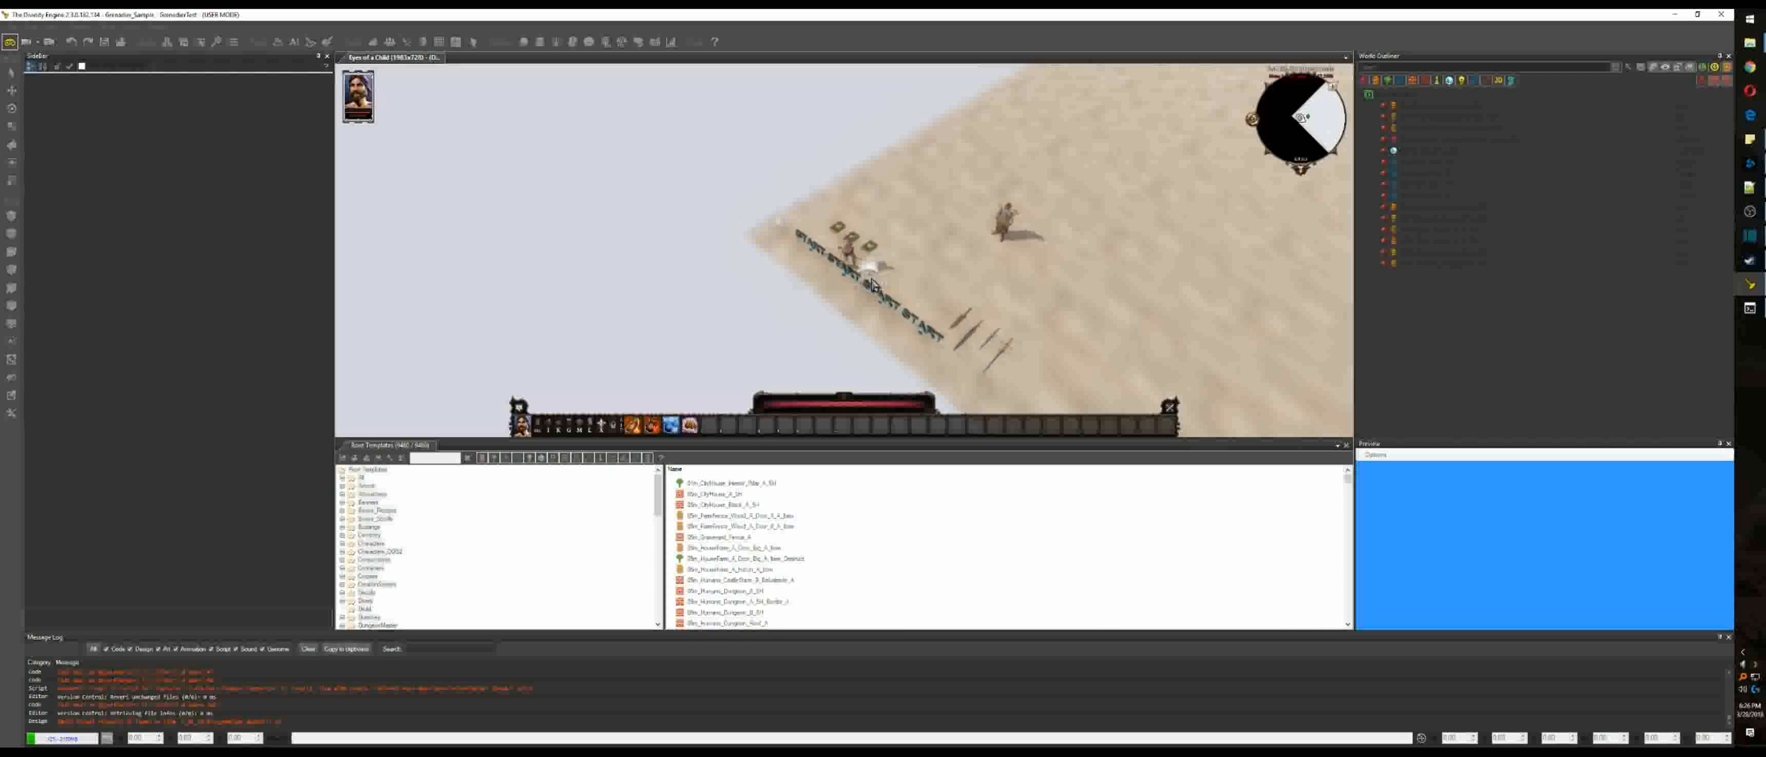
pyautogui.click(951, 209)
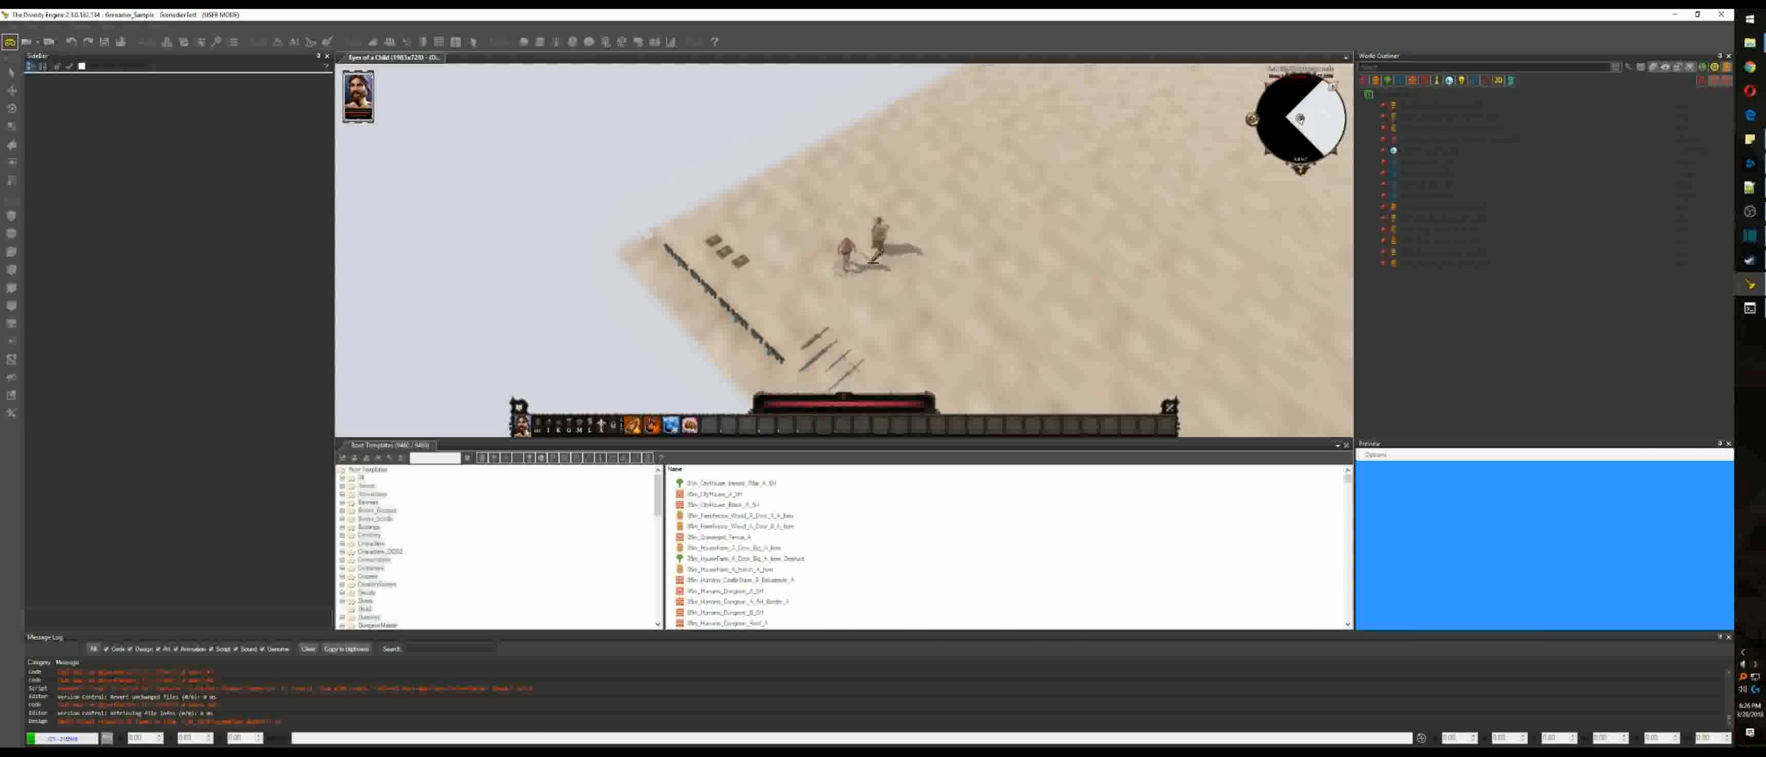
pyautogui.click(884, 240)
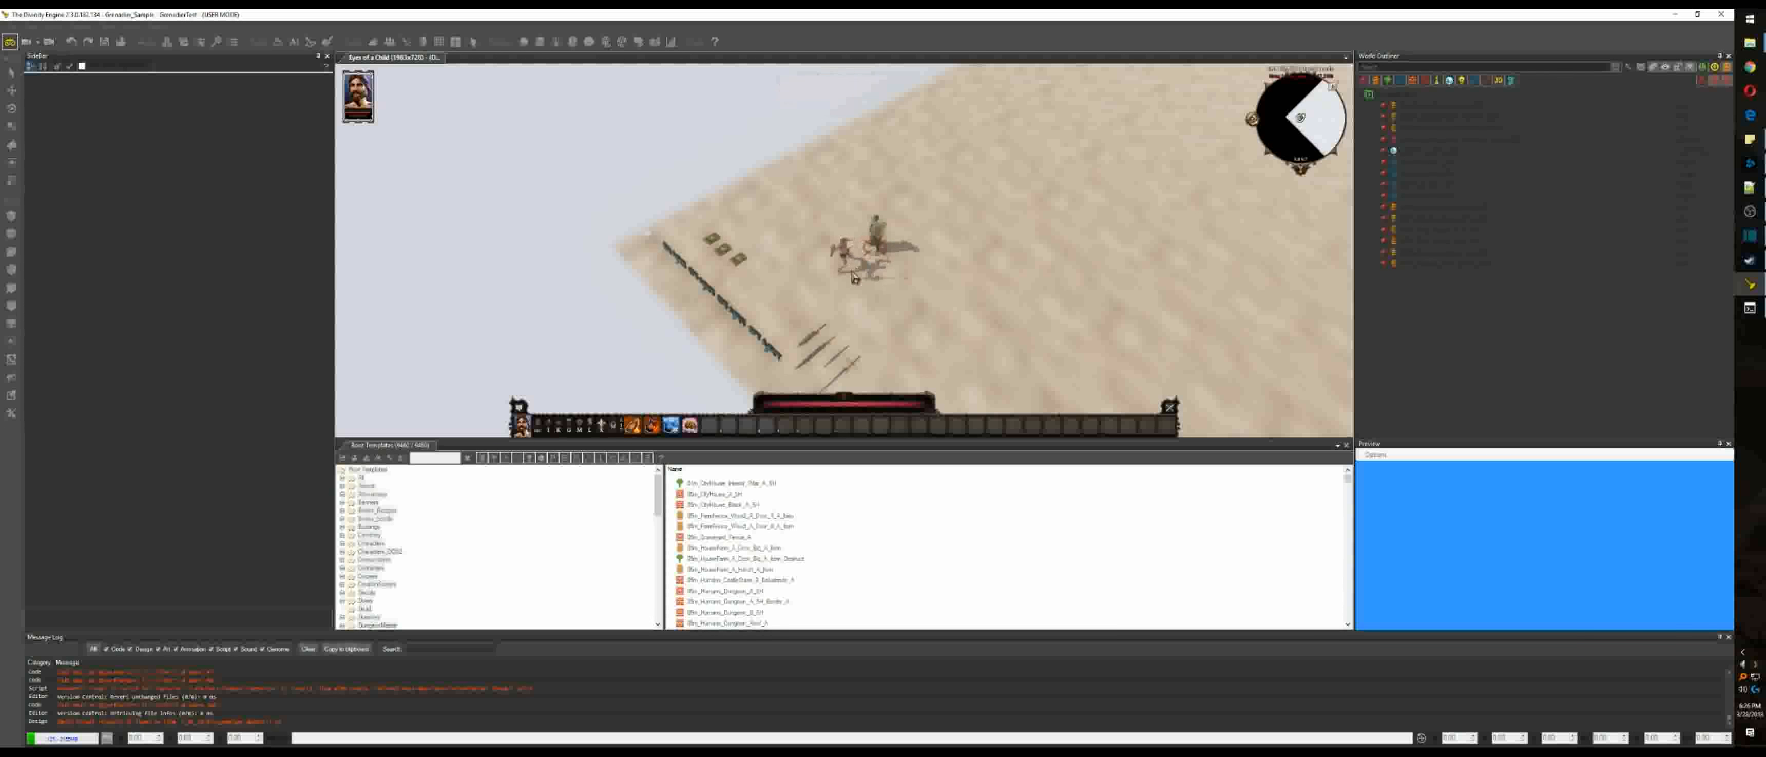
pyautogui.click(766, 301)
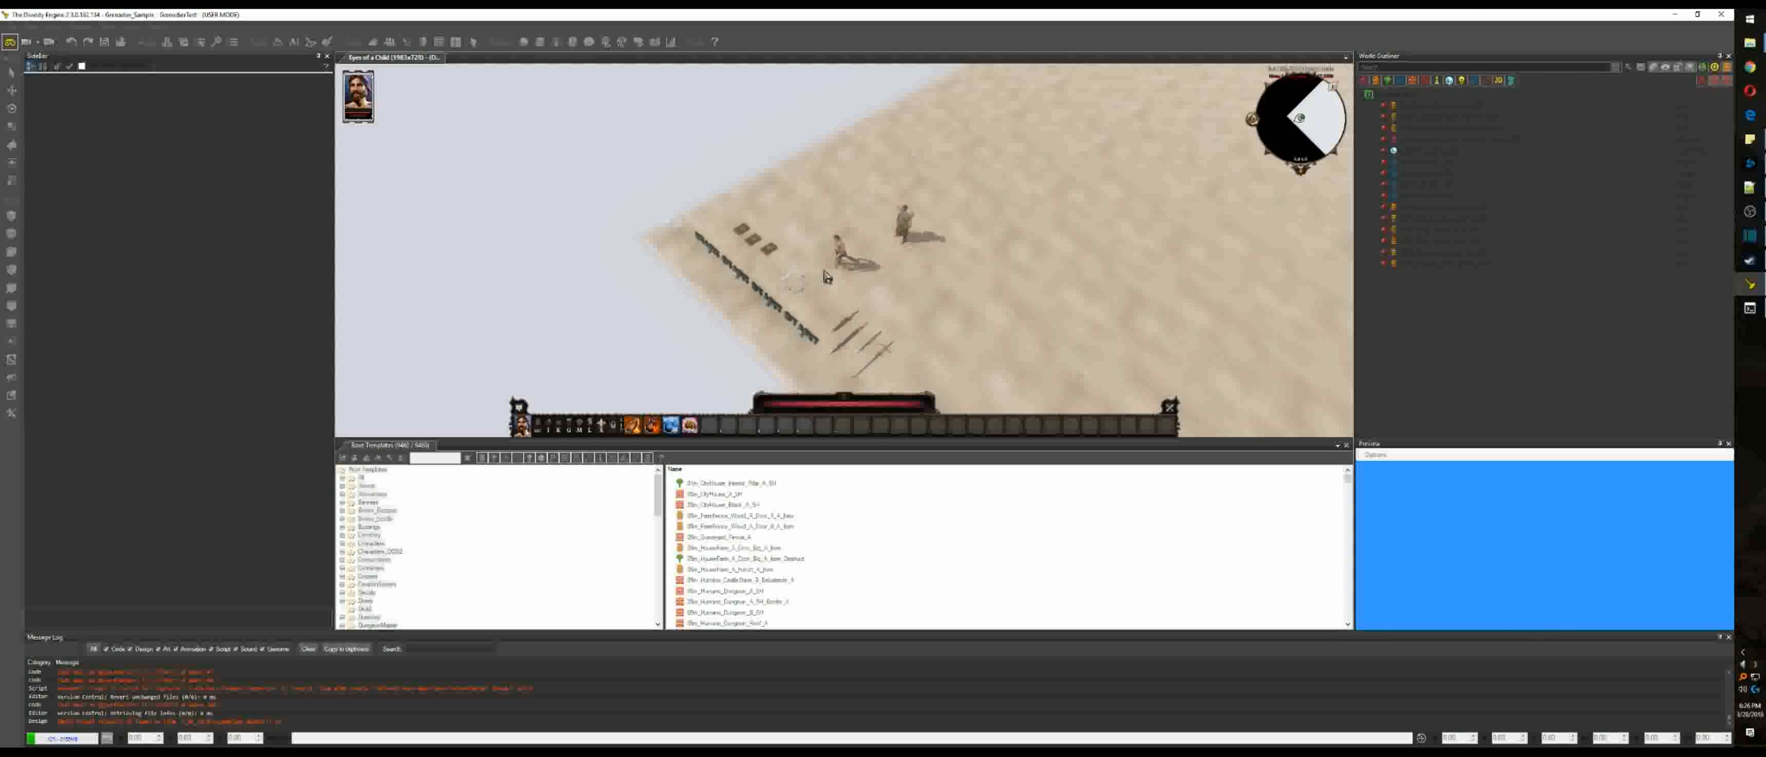
pyautogui.press('2')
pyautogui.click(946, 231)
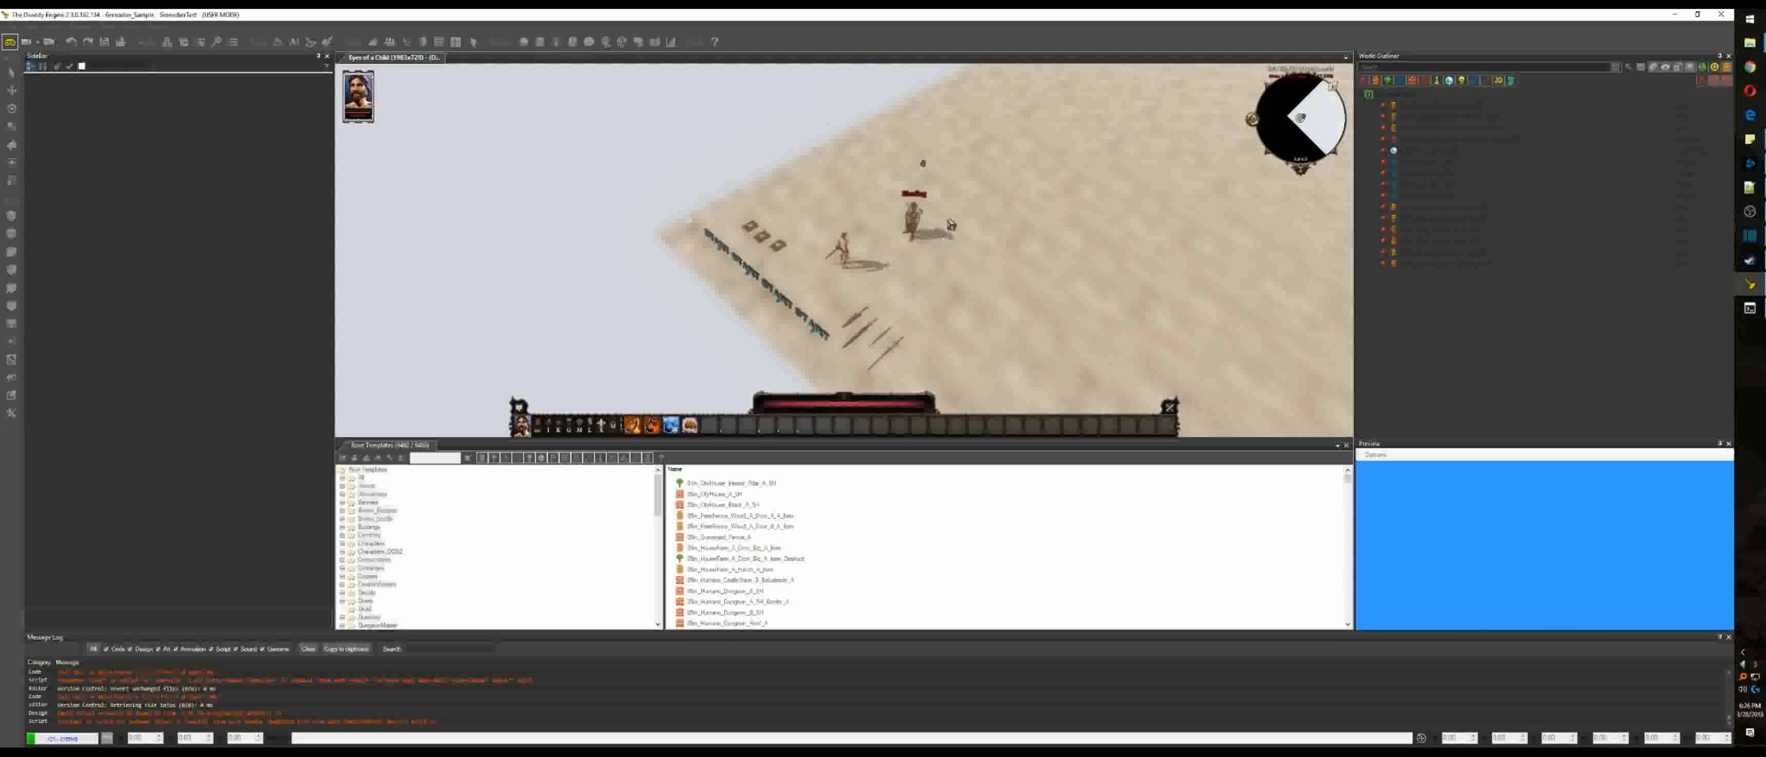
# Step: Pick up an elven sword, equip the Cracked Twohander from the inventory, and use a grenade on the human target
pyautogui.click(861, 313)
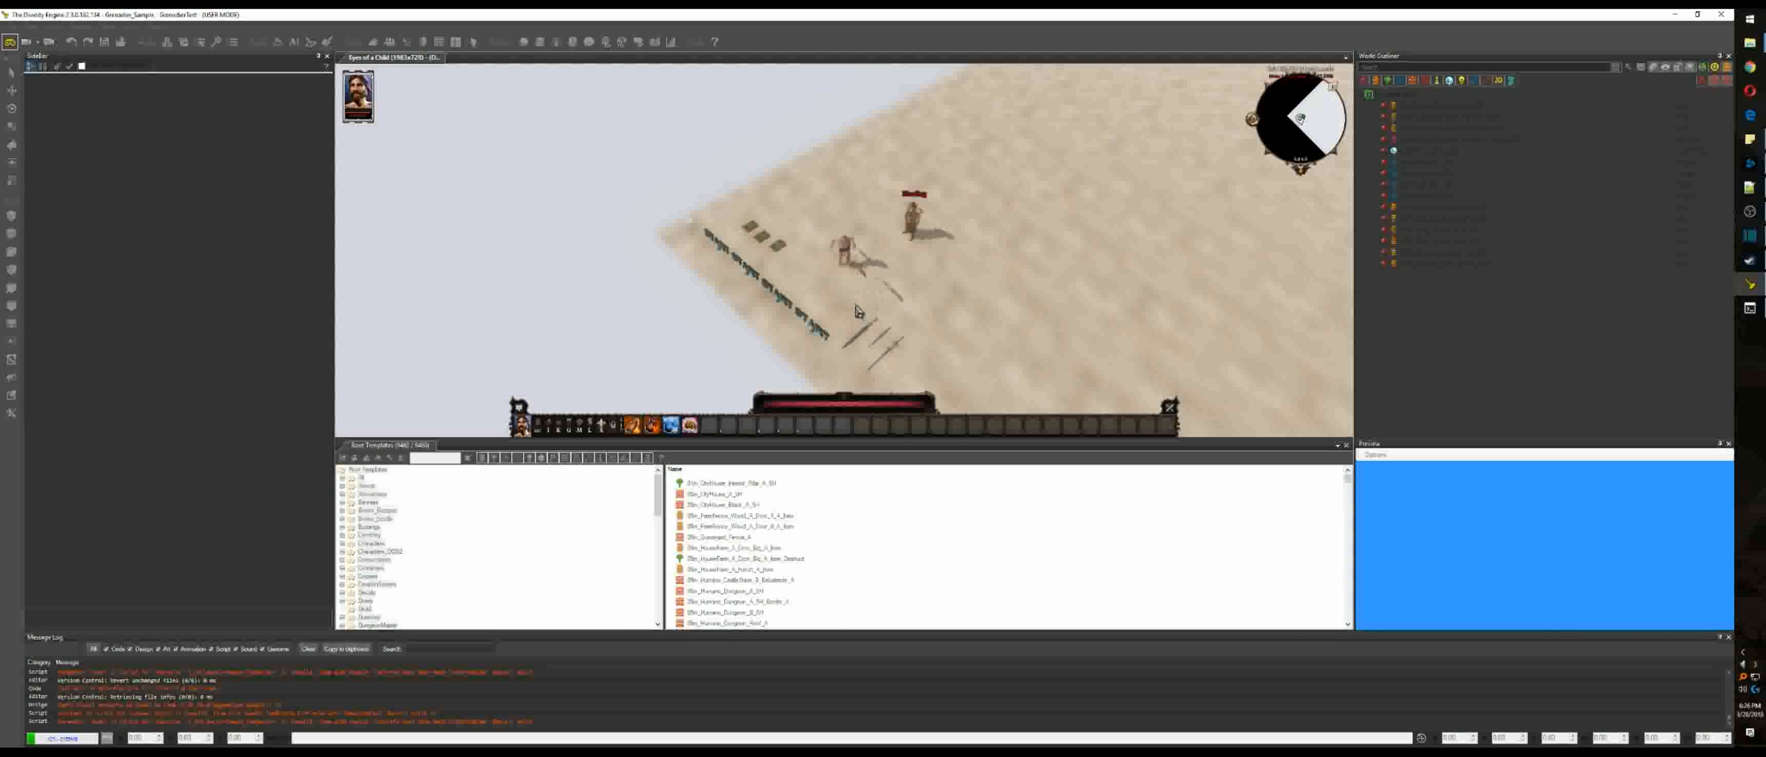
pyautogui.press('i')
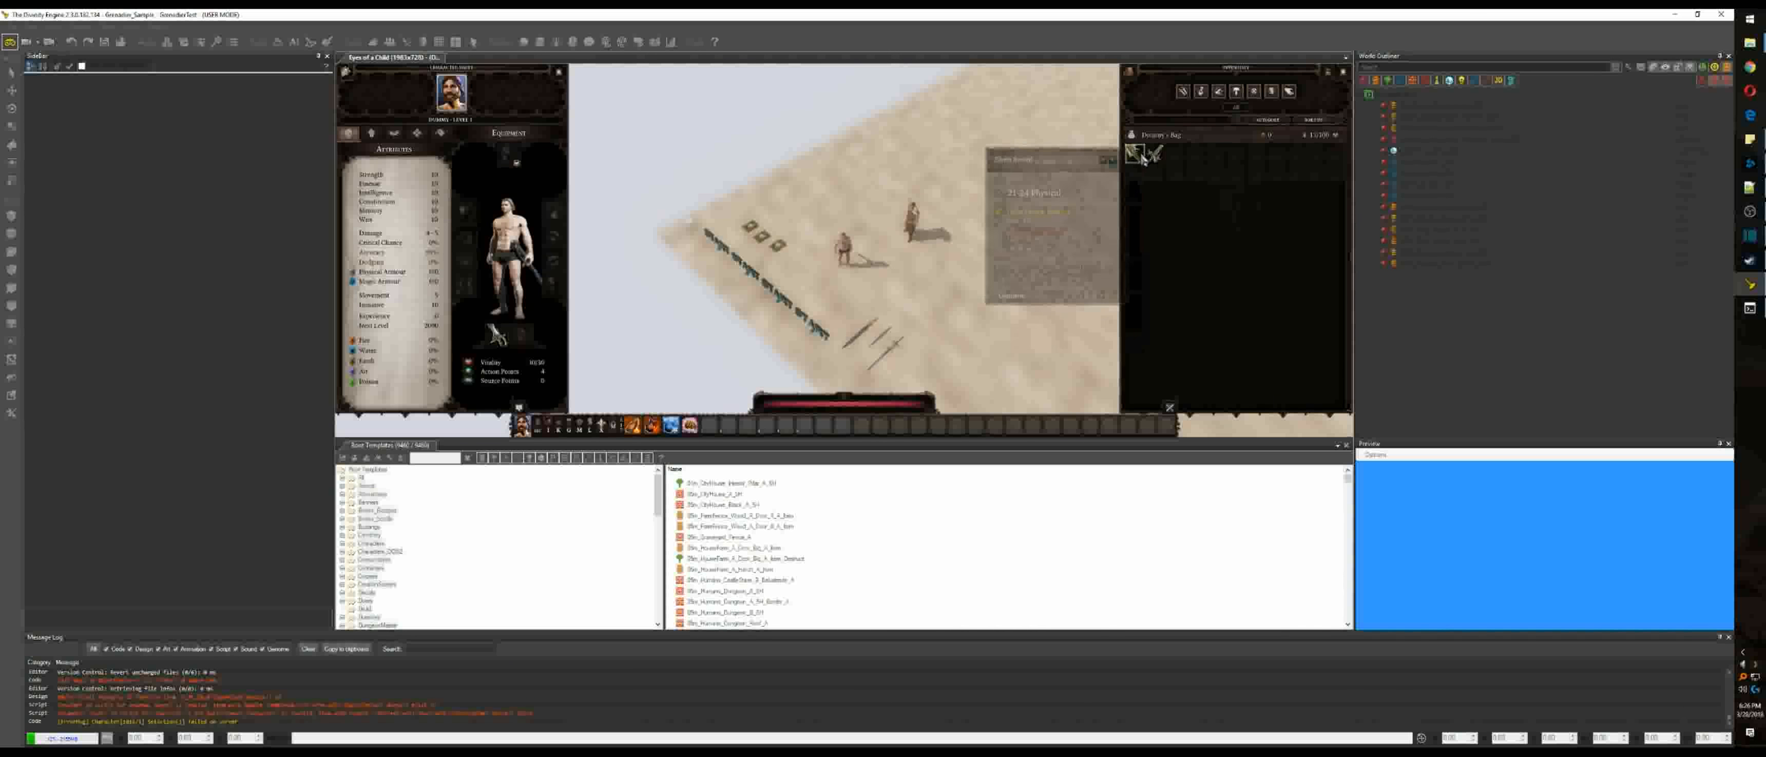
pyautogui.press('Escape')
pyautogui.moveTo(914, 227)
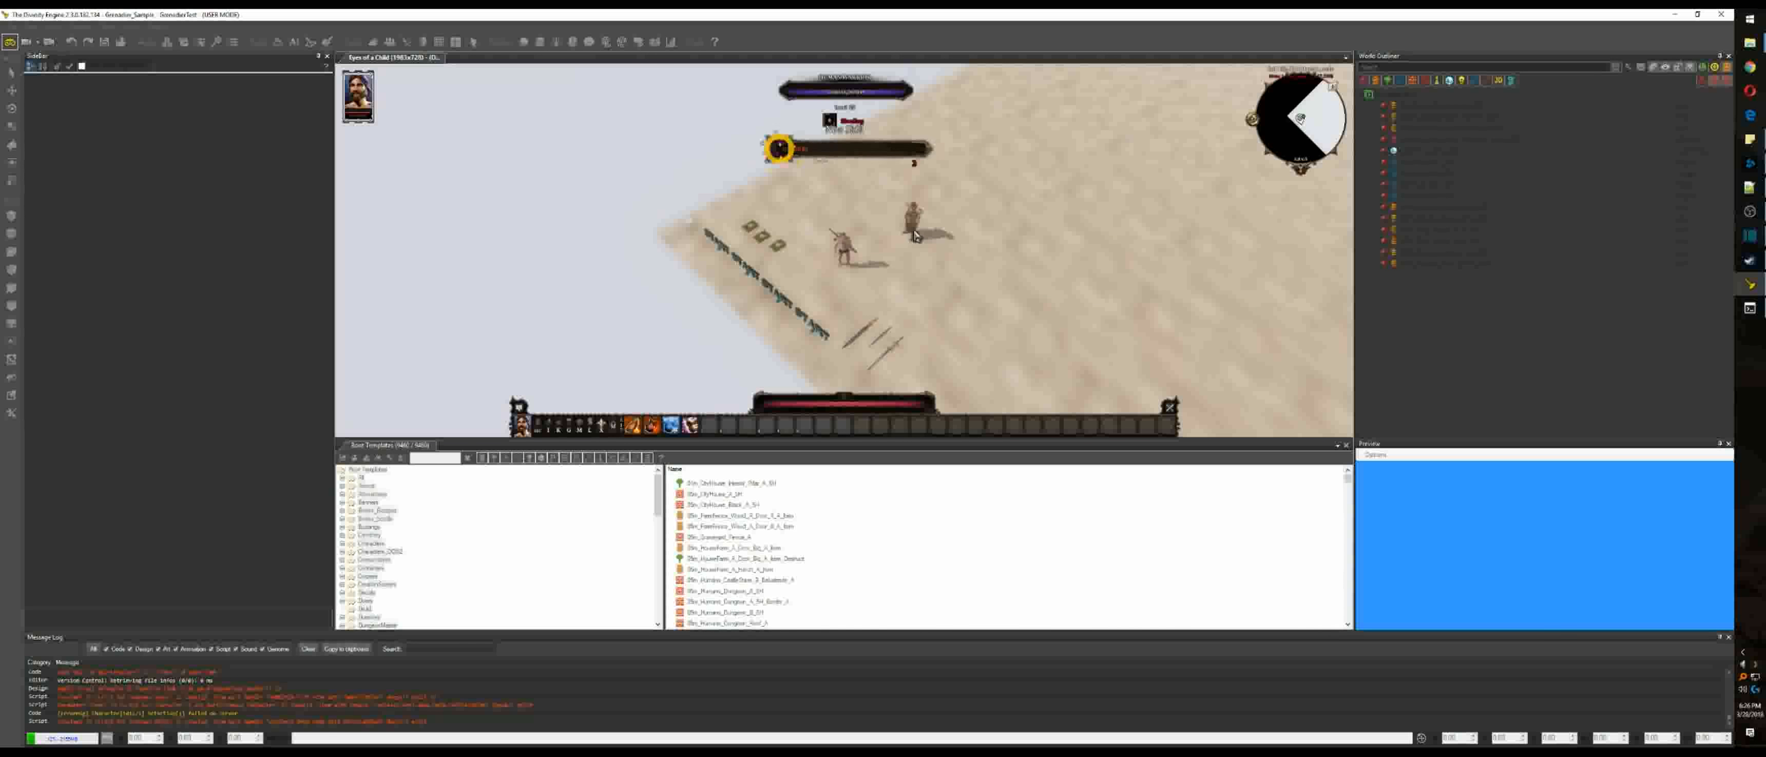
pyautogui.click(915, 229)
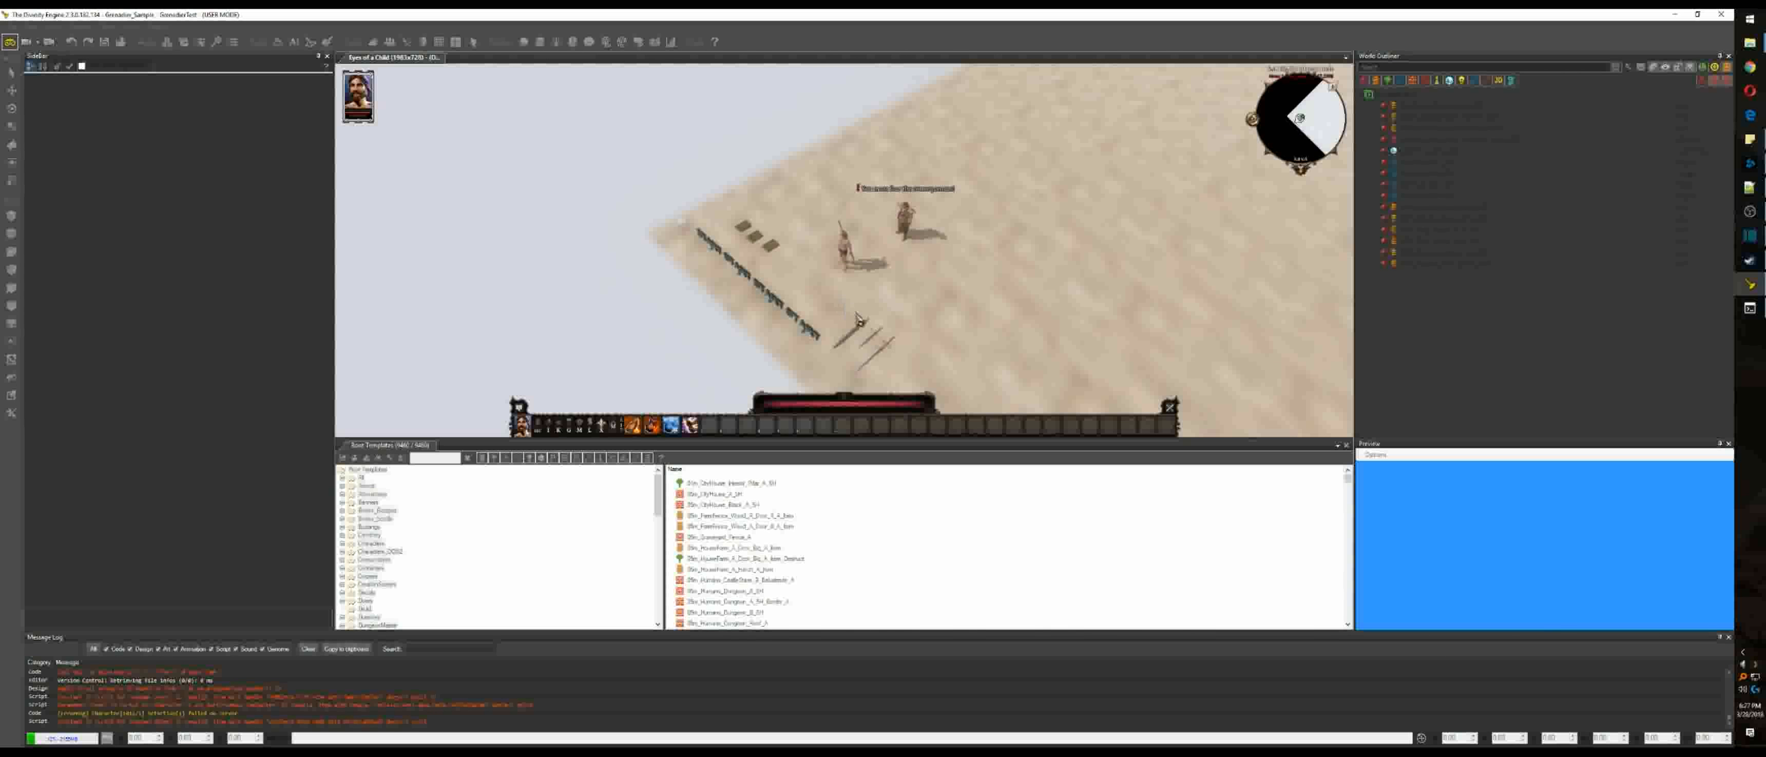
# Step: Pick up another sword from the sand, and level up the character with the levelup command in the console window
pyautogui.moveTo(859, 327); pyautogui.dragTo(366, 96)
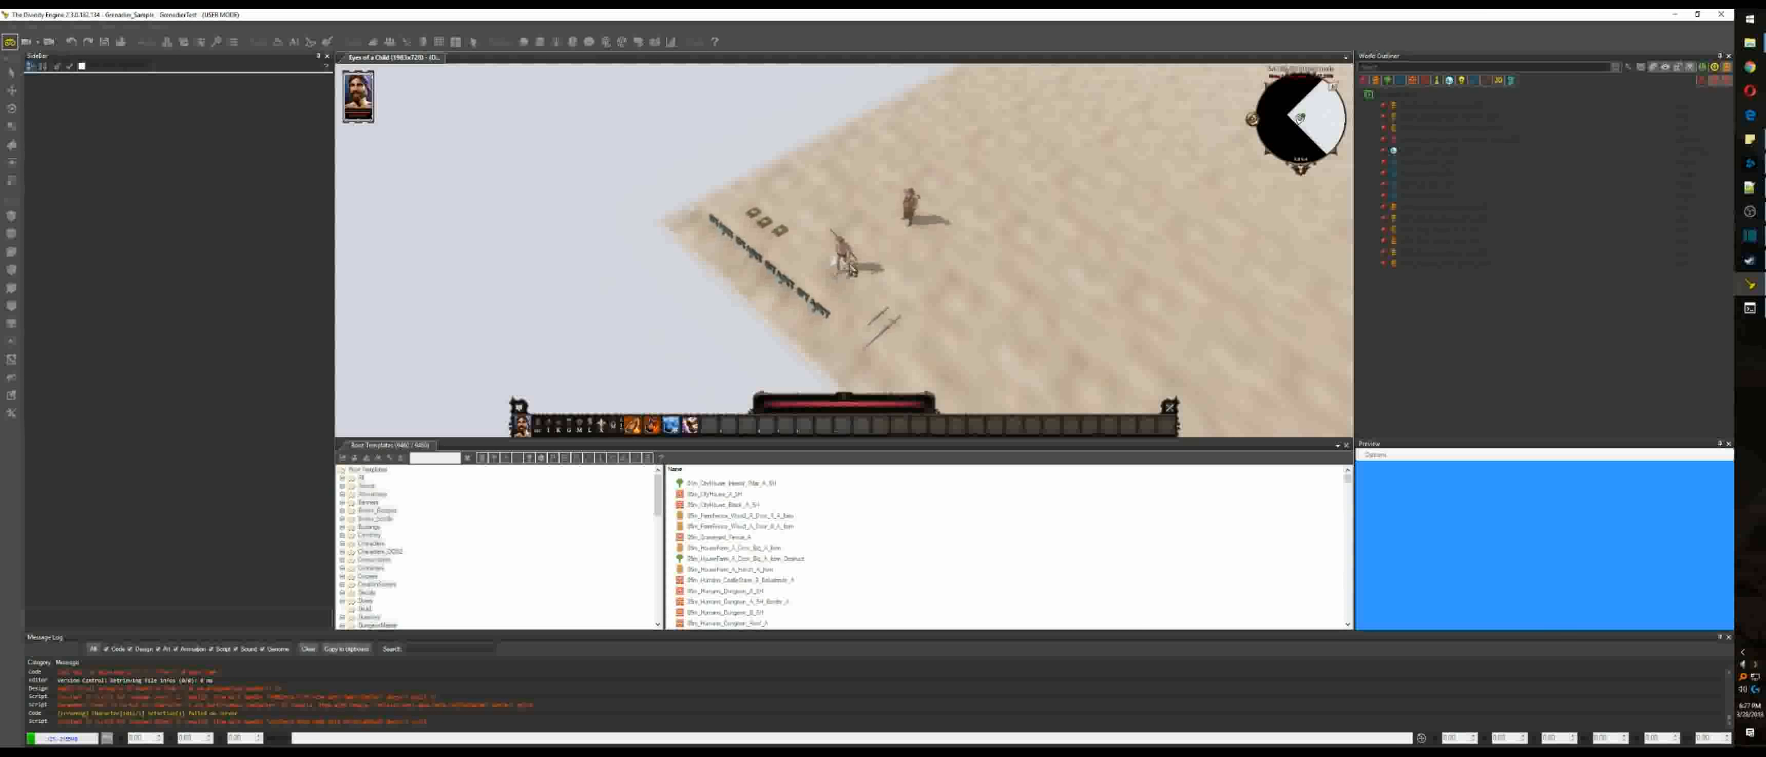
pyautogui.click(1750, 309)
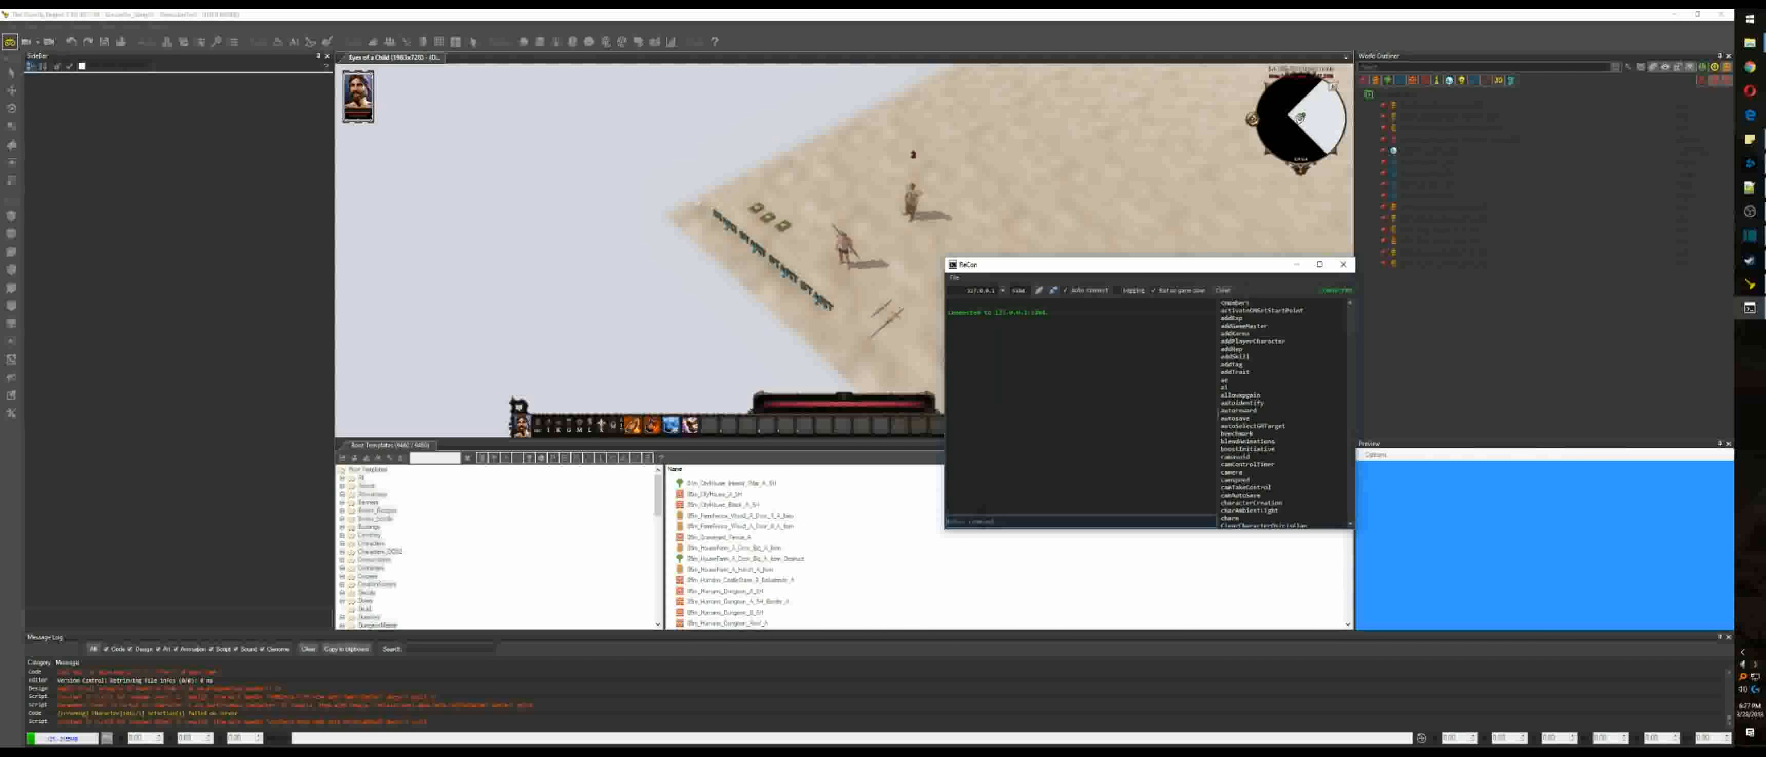
pyautogui.write('levelup')
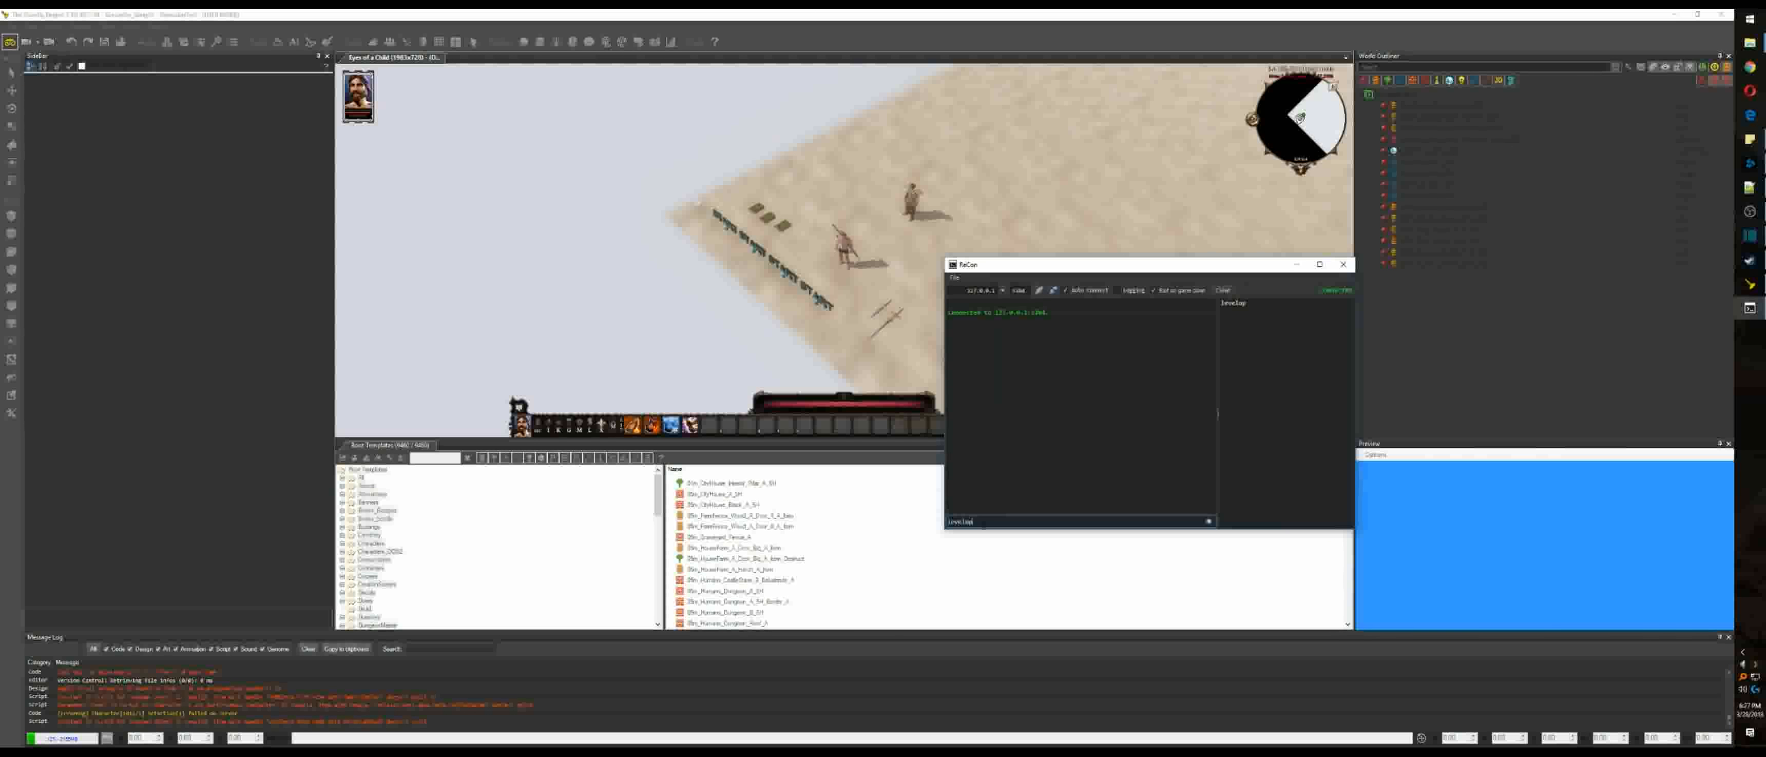
pyautogui.press('Return')
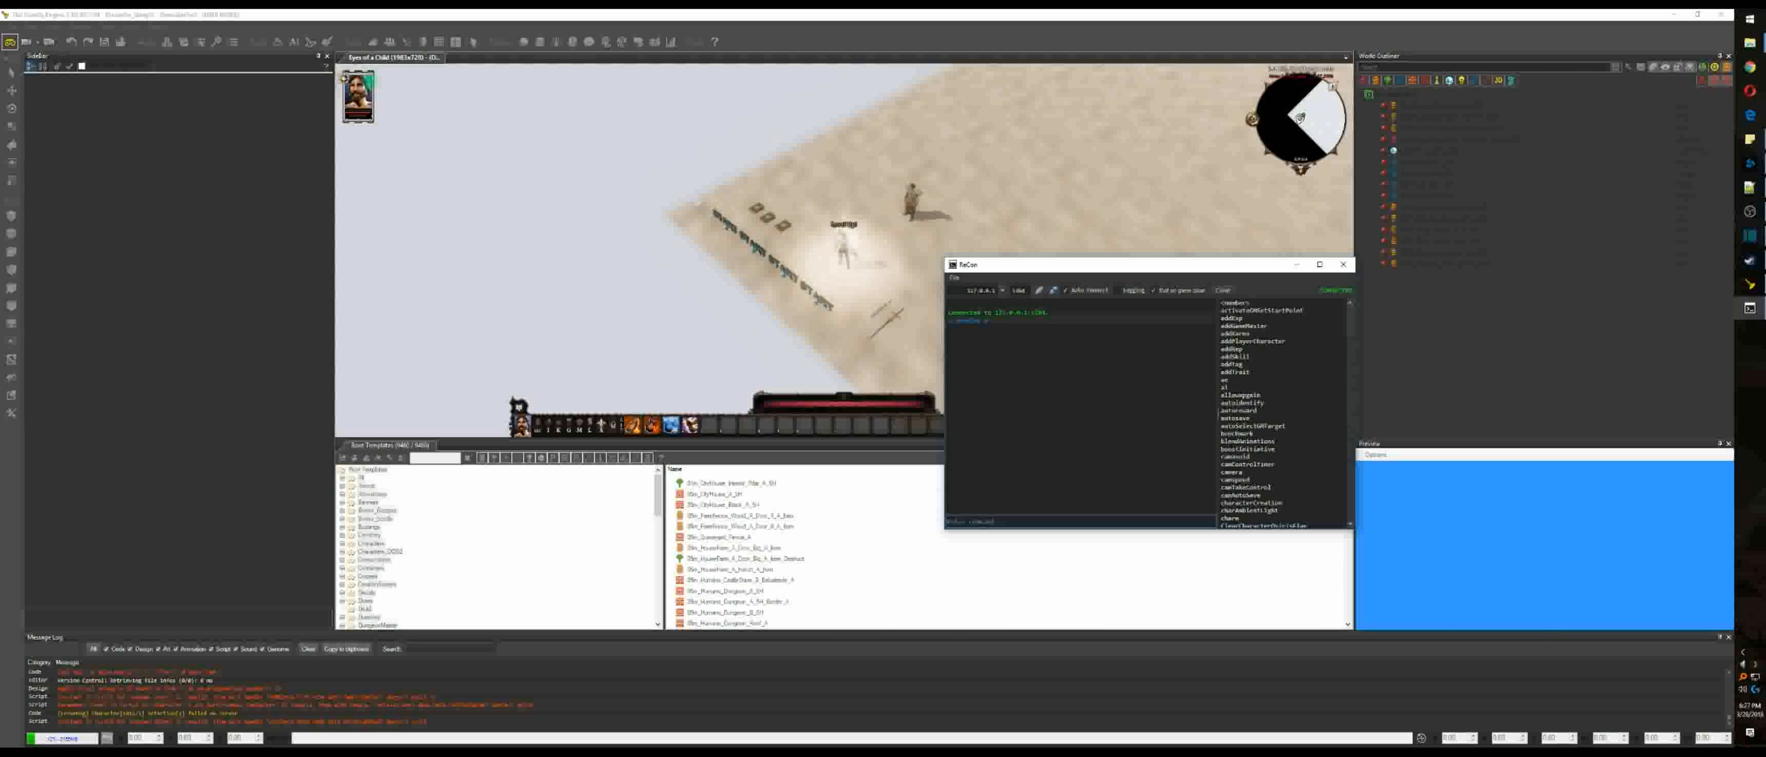
pyautogui.click(1297, 265)
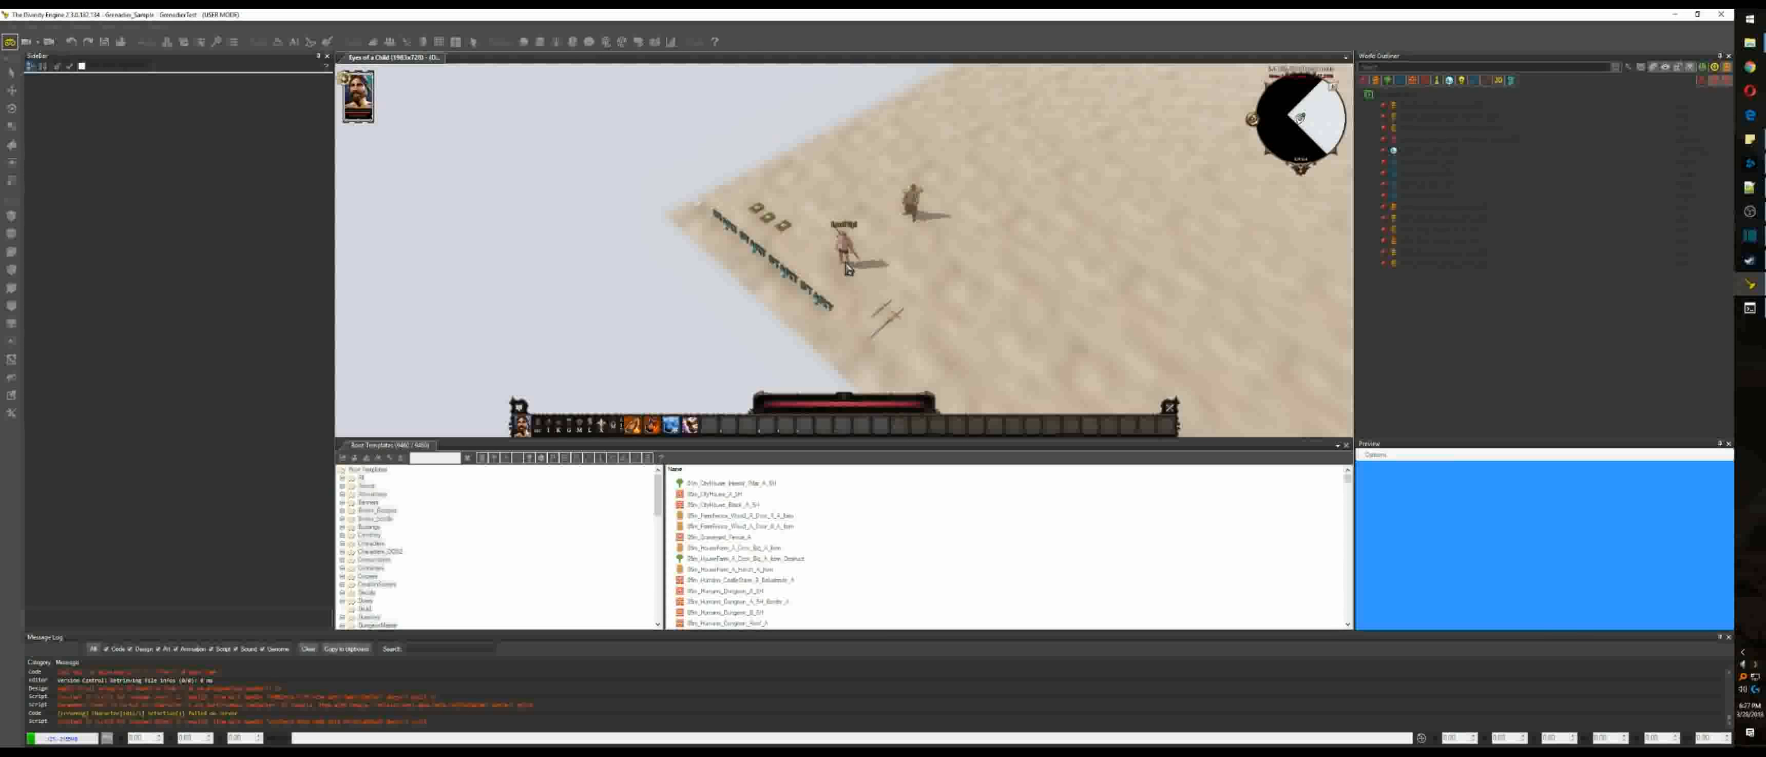
# Step: Compare the Elven Sword with the equipped Cracked Twohander, try to equip it, and close the inventory
pyautogui.press('i')
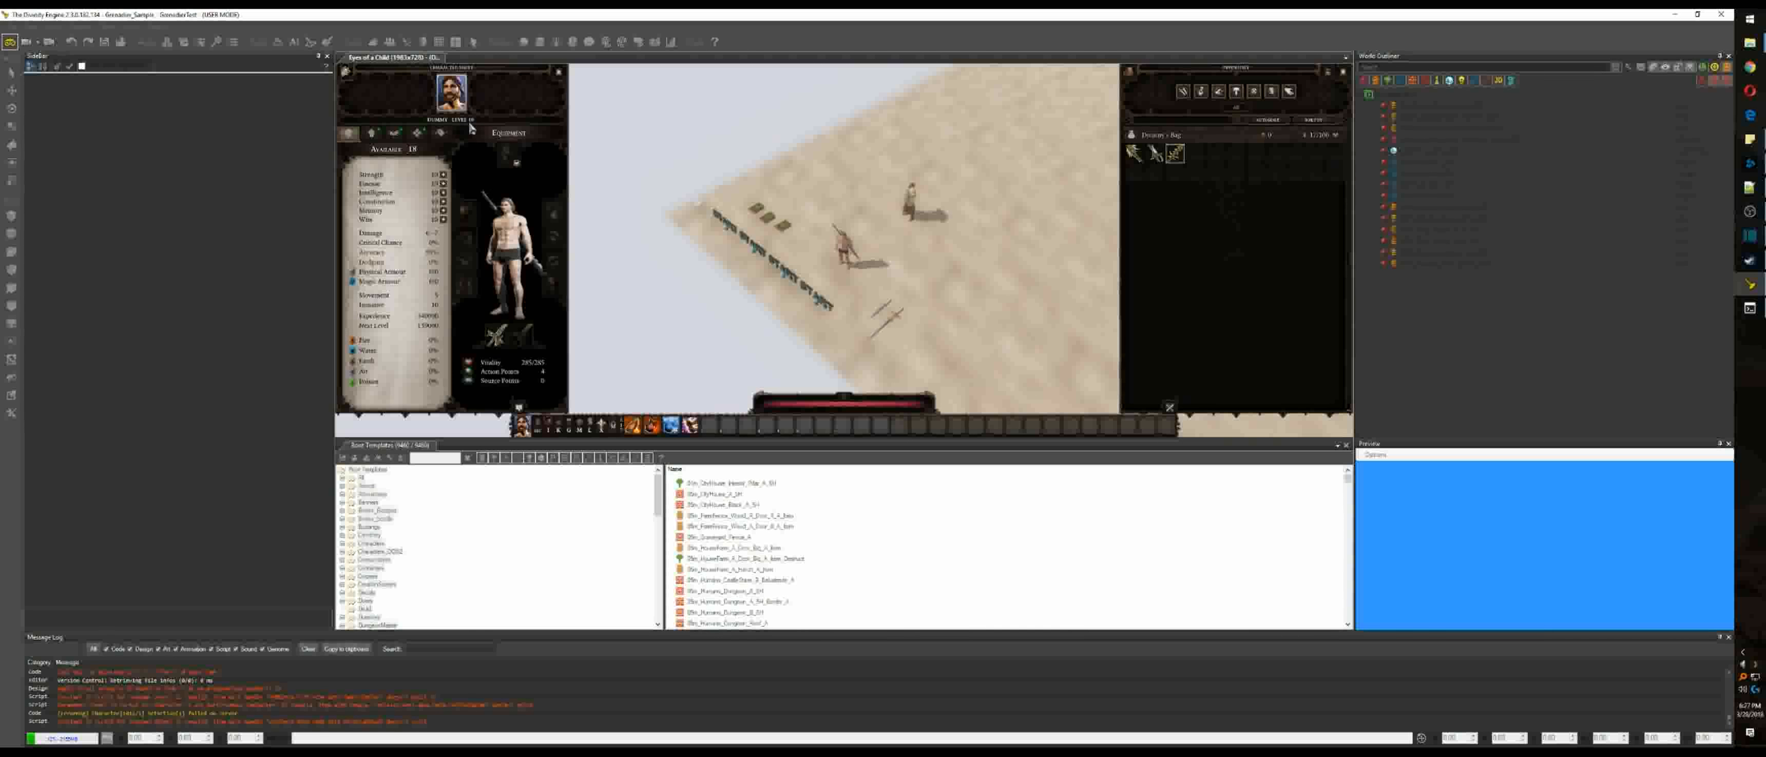
pyautogui.press('i')
pyautogui.press('i')
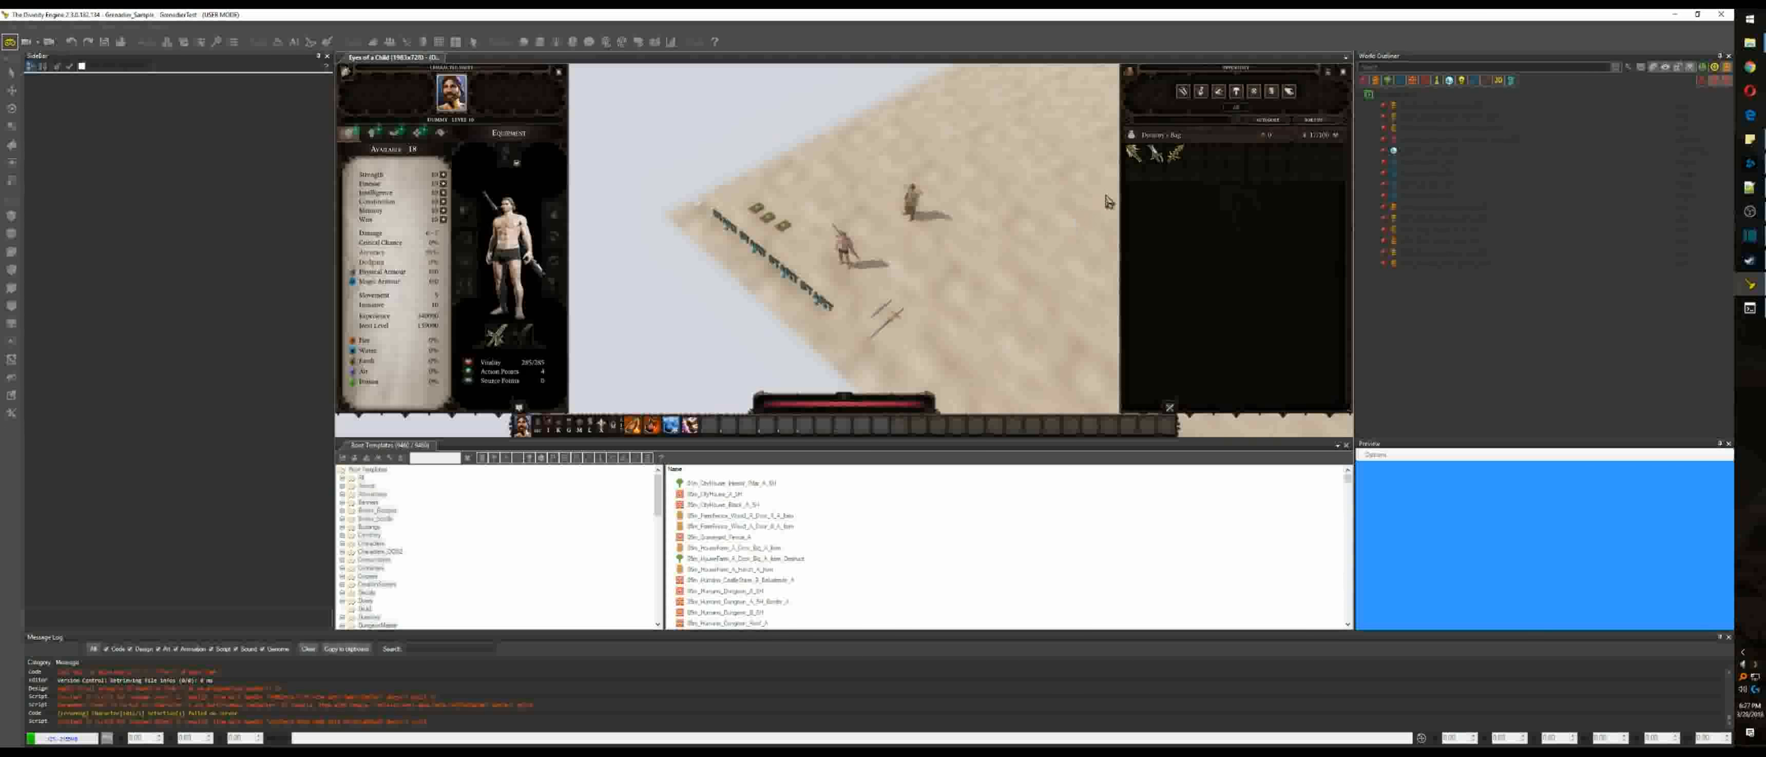
pyautogui.moveTo(1135, 152)
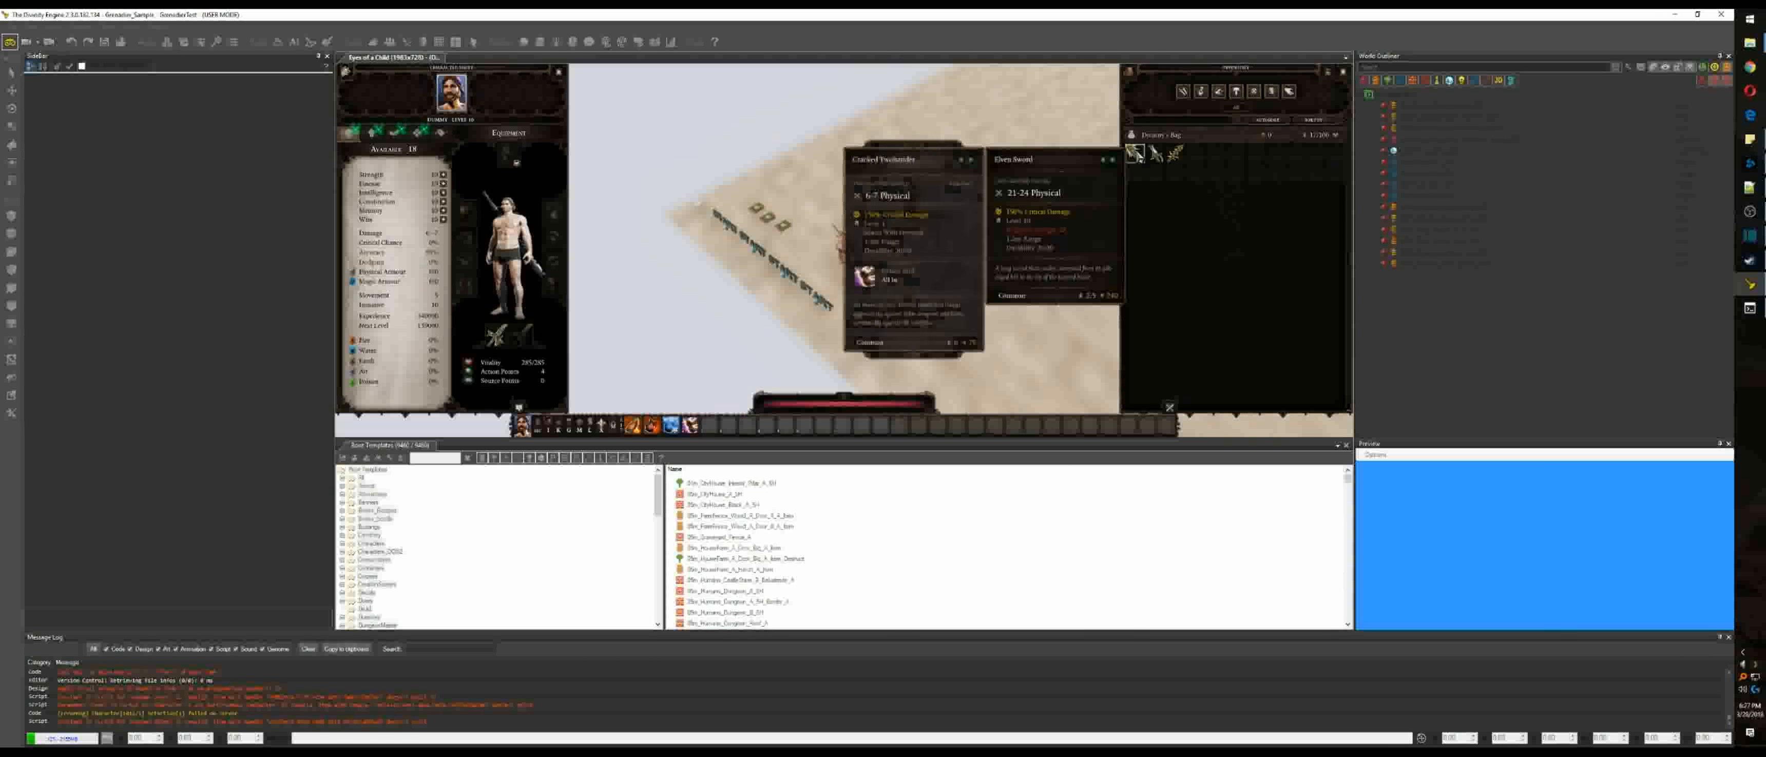
pyautogui.doubleClick(1136, 158)
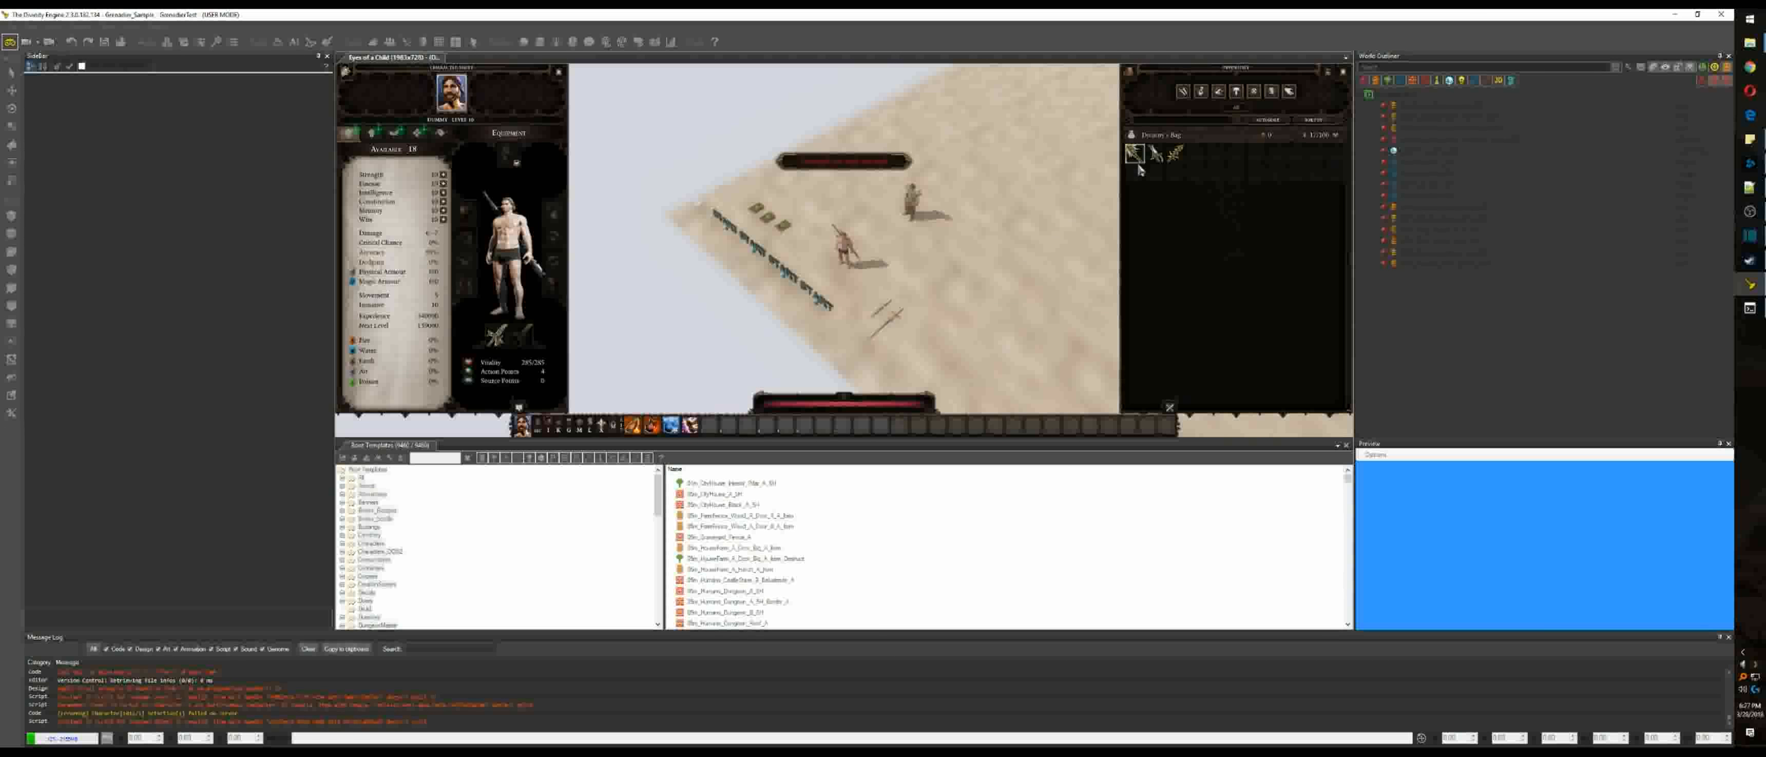
pyautogui.press('i')
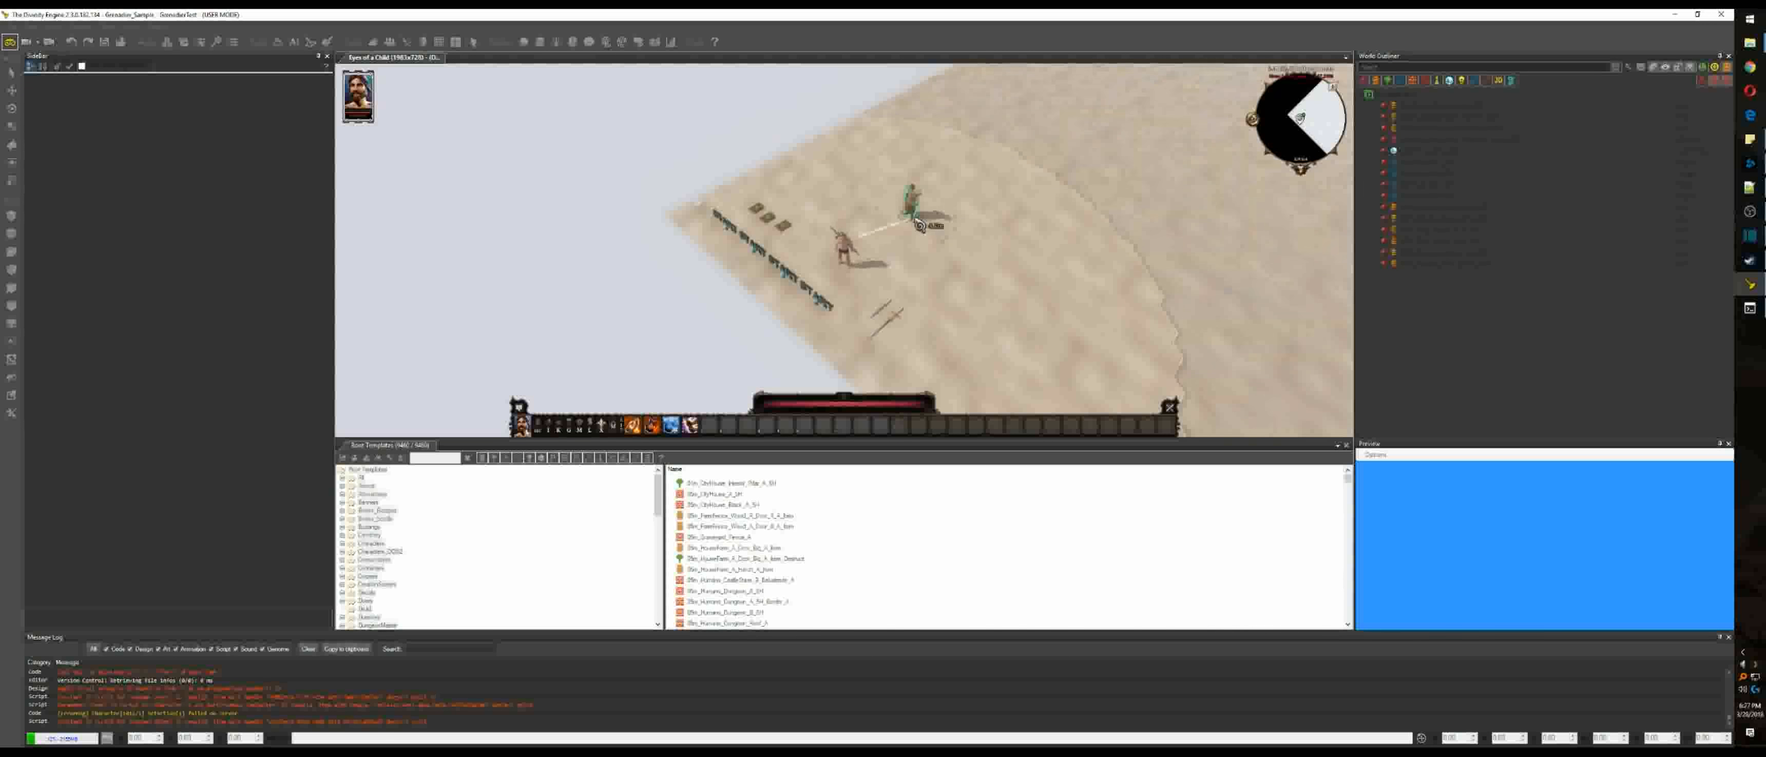
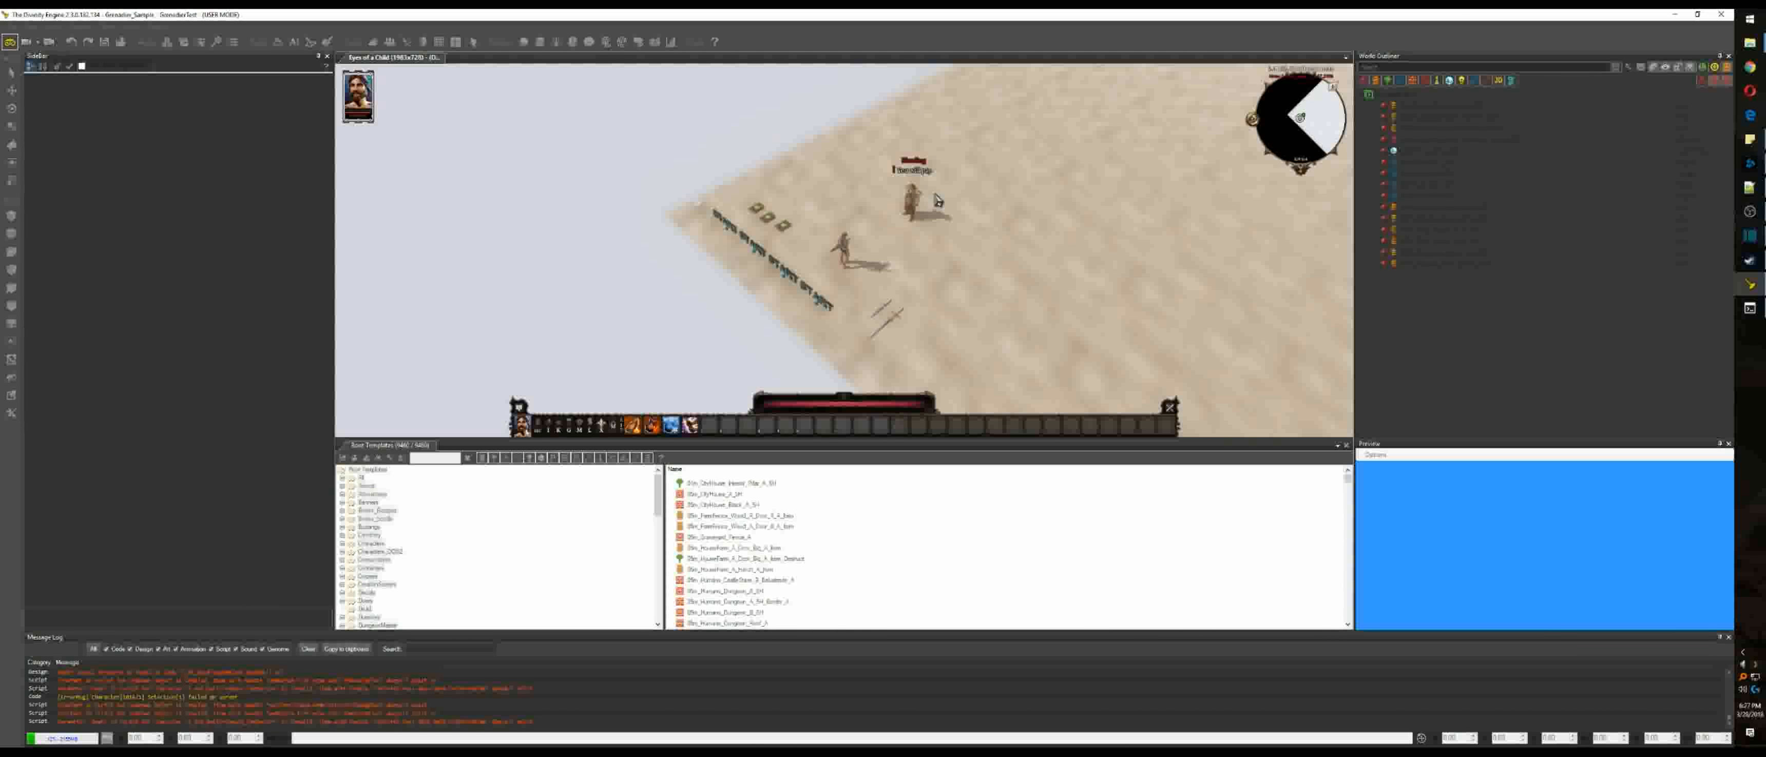
# Step: Spend attribute points on the character's Strength for the Elven Sword, and close the inventory
pyautogui.press('i')
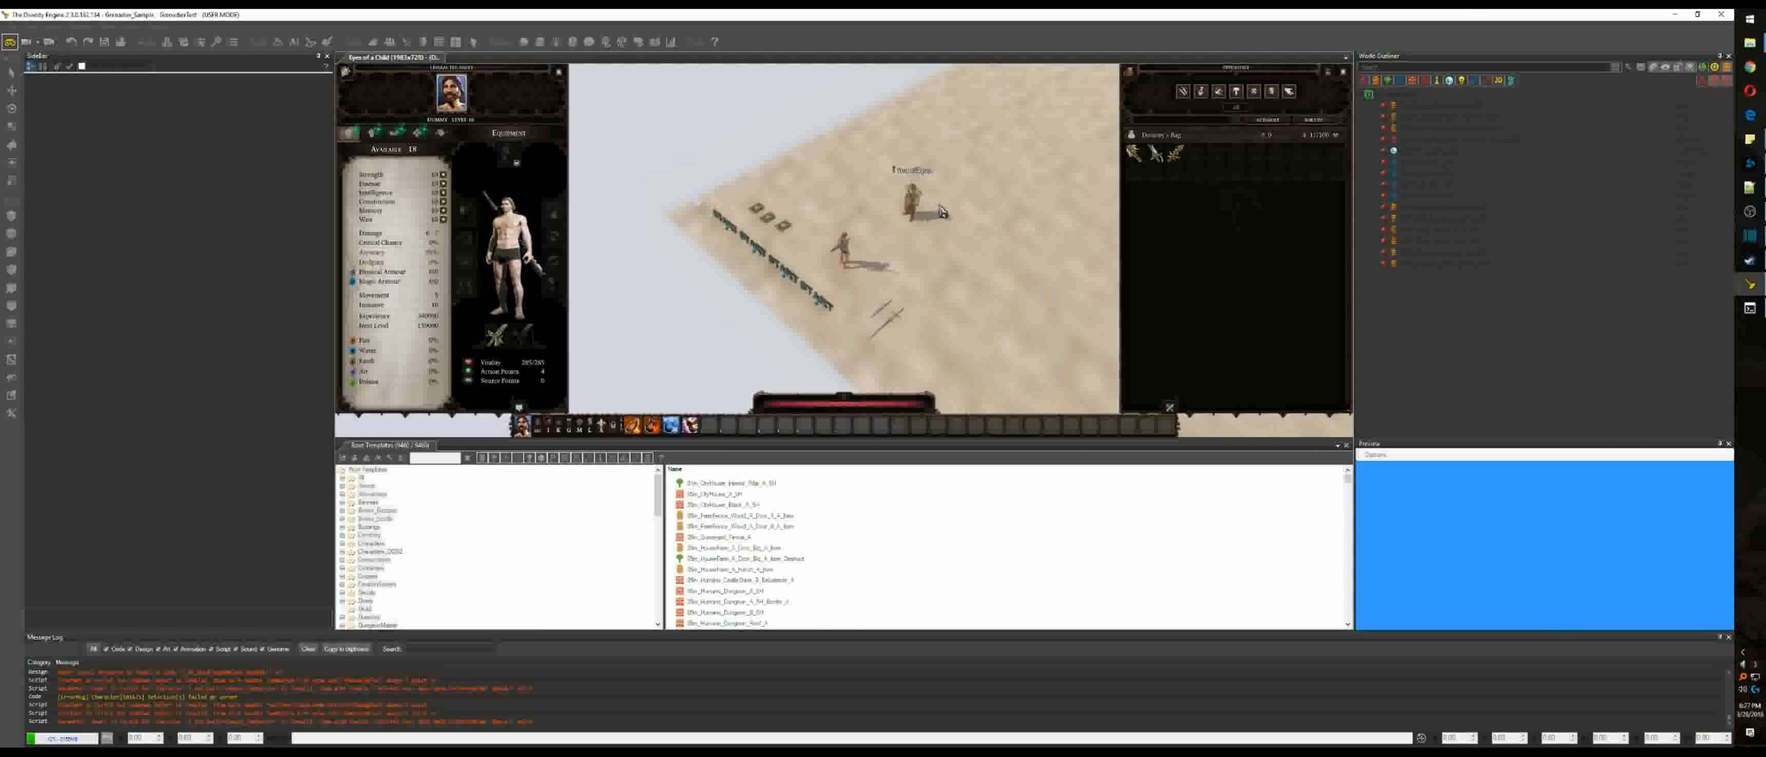
pyautogui.click(443, 175)
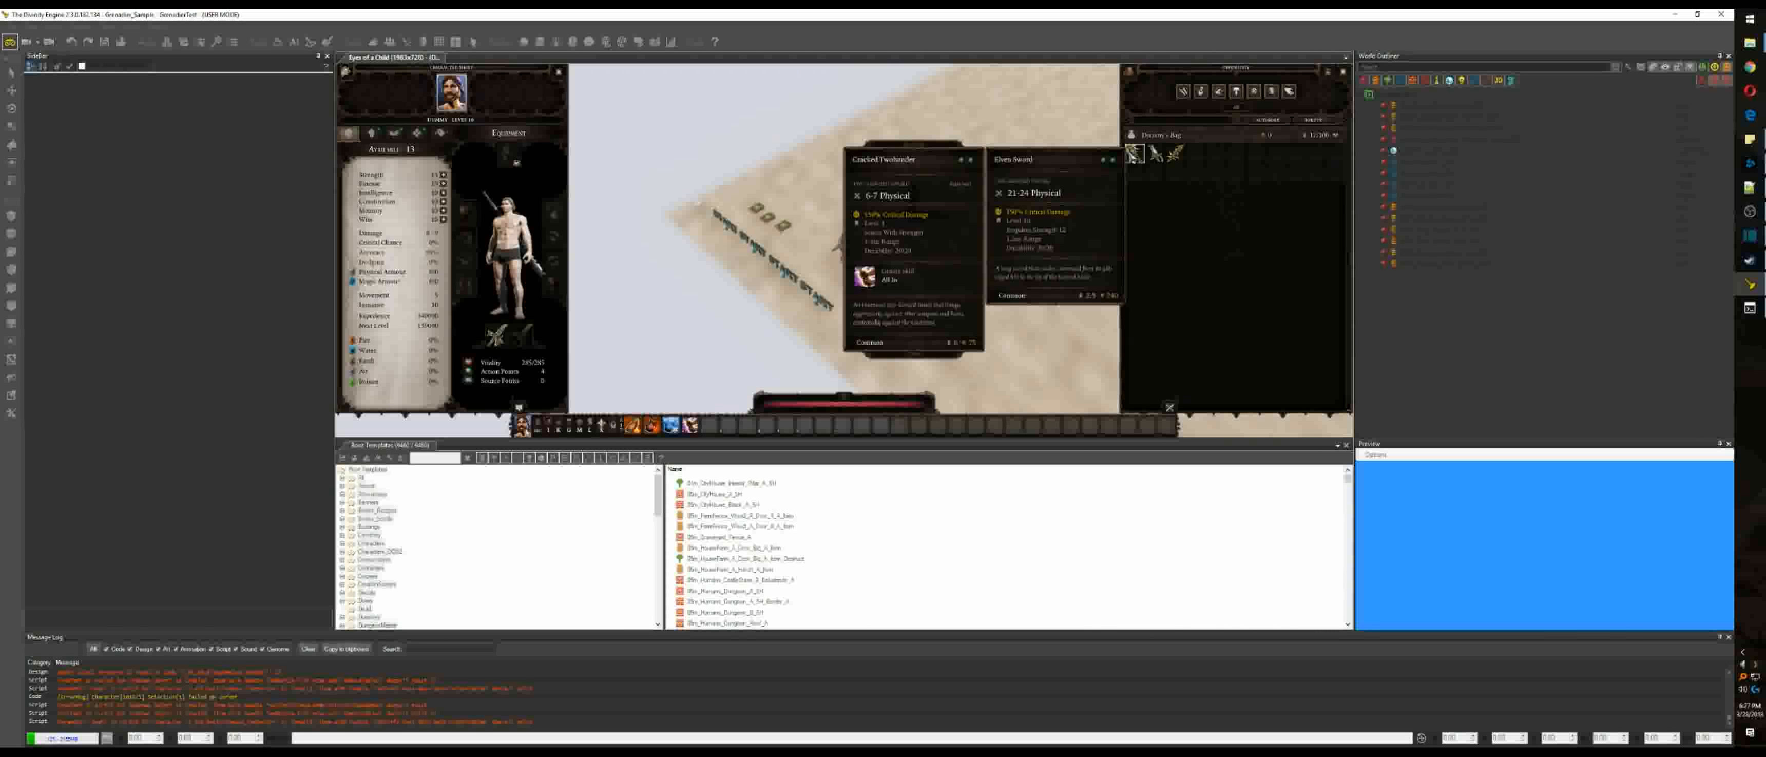
pyautogui.press('Escape')
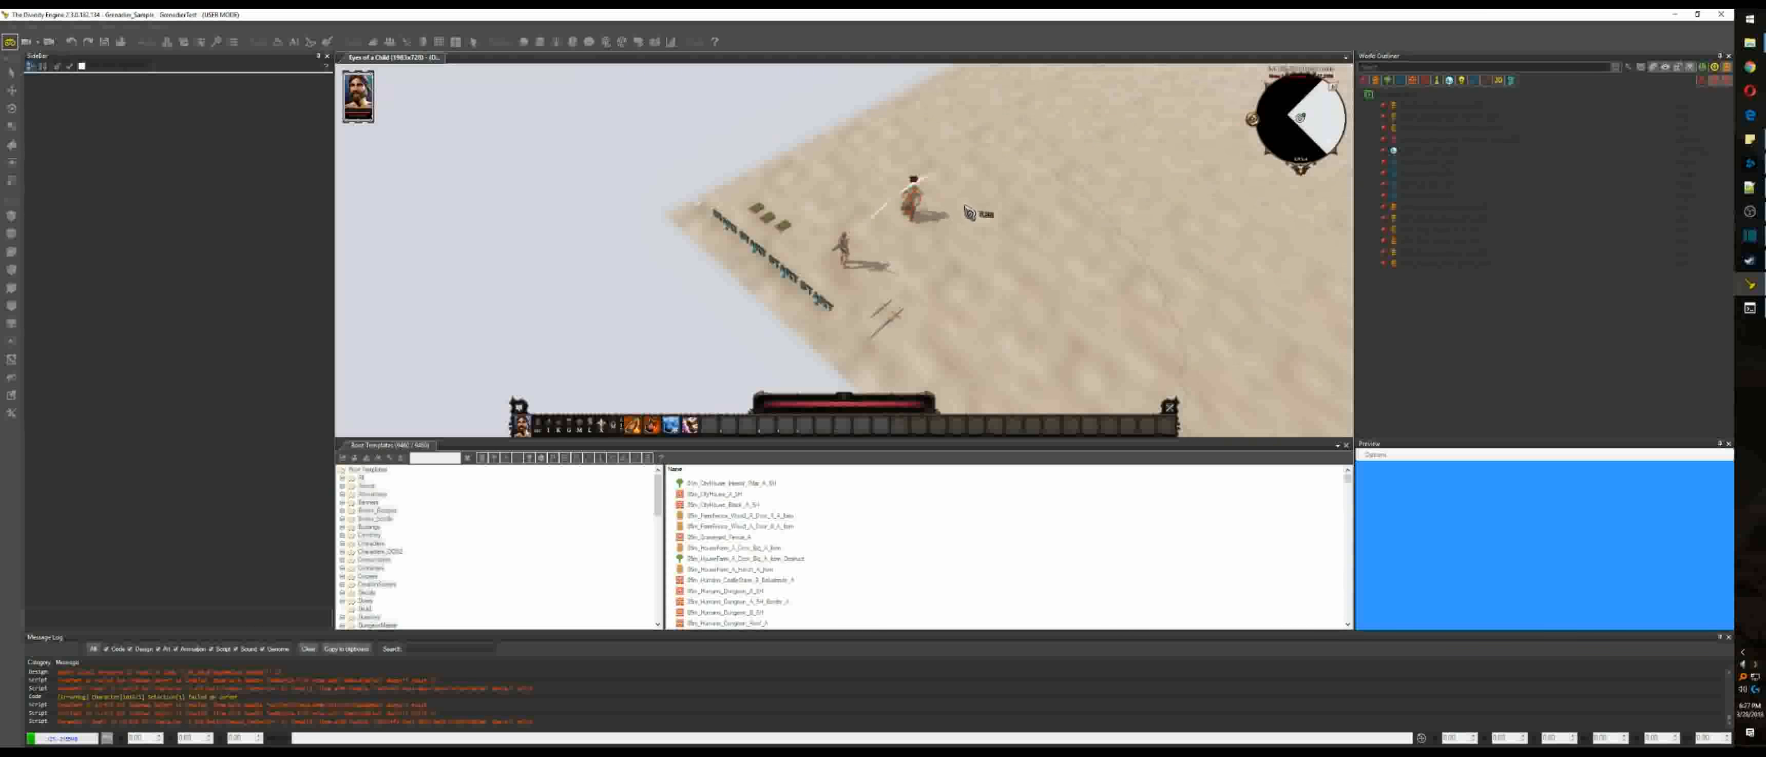
# Step: Throw the first and second grenades at the human target with the leveled-up character
pyautogui.press('1')
pyautogui.click(939, 214)
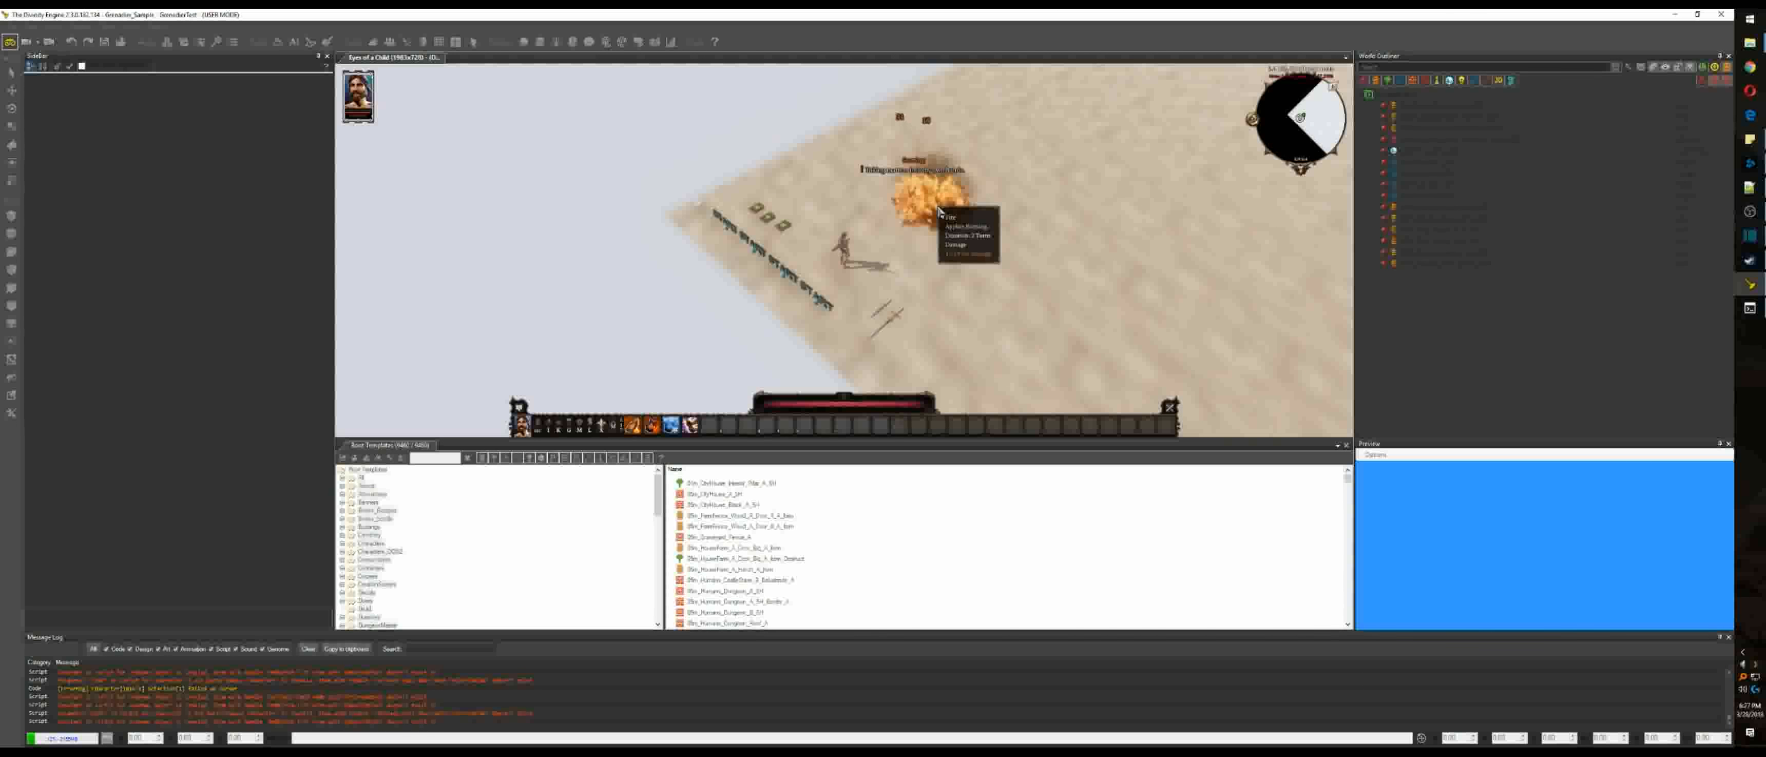
pyautogui.press('2')
pyautogui.click(866, 197)
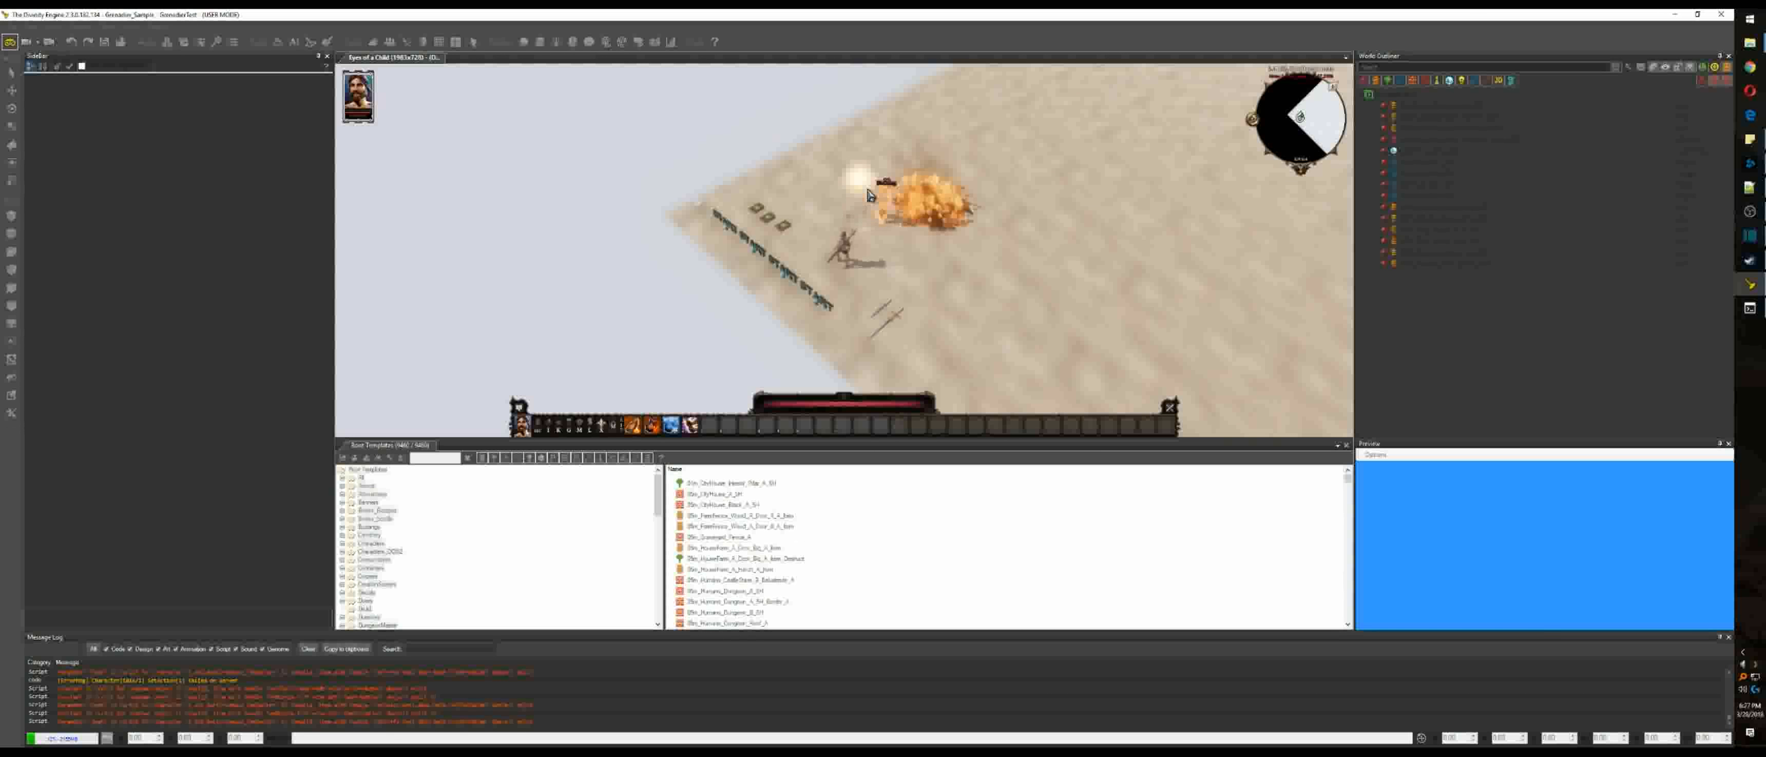
# Step: Throw another grenade from the second skill slot at the human target in the sand
pyautogui.press('2')
pyautogui.click(863, 204)
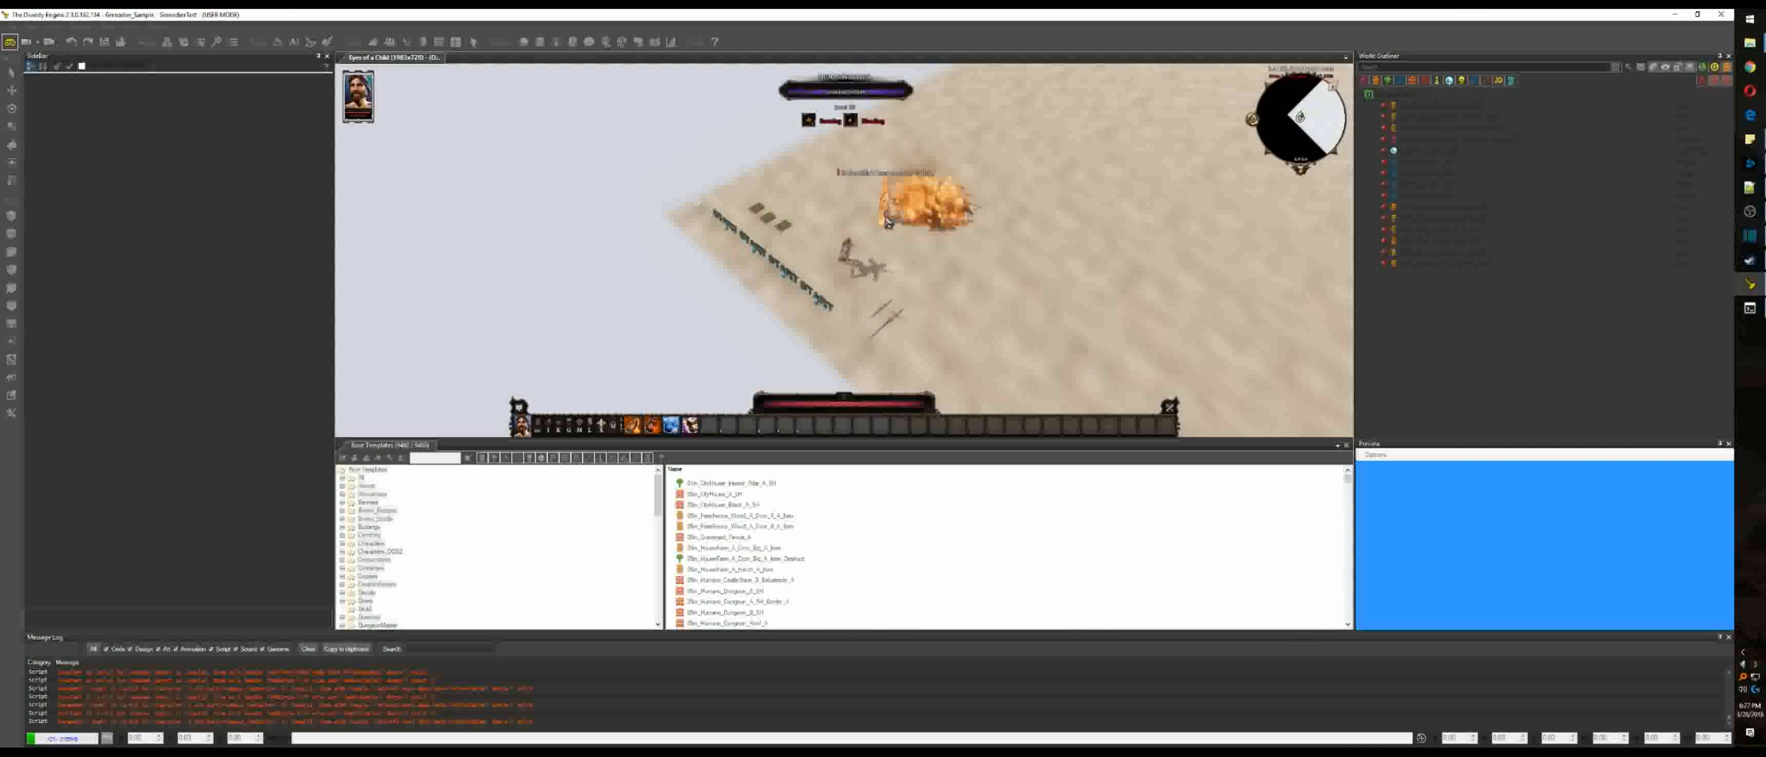
pyautogui.moveTo(905, 218)
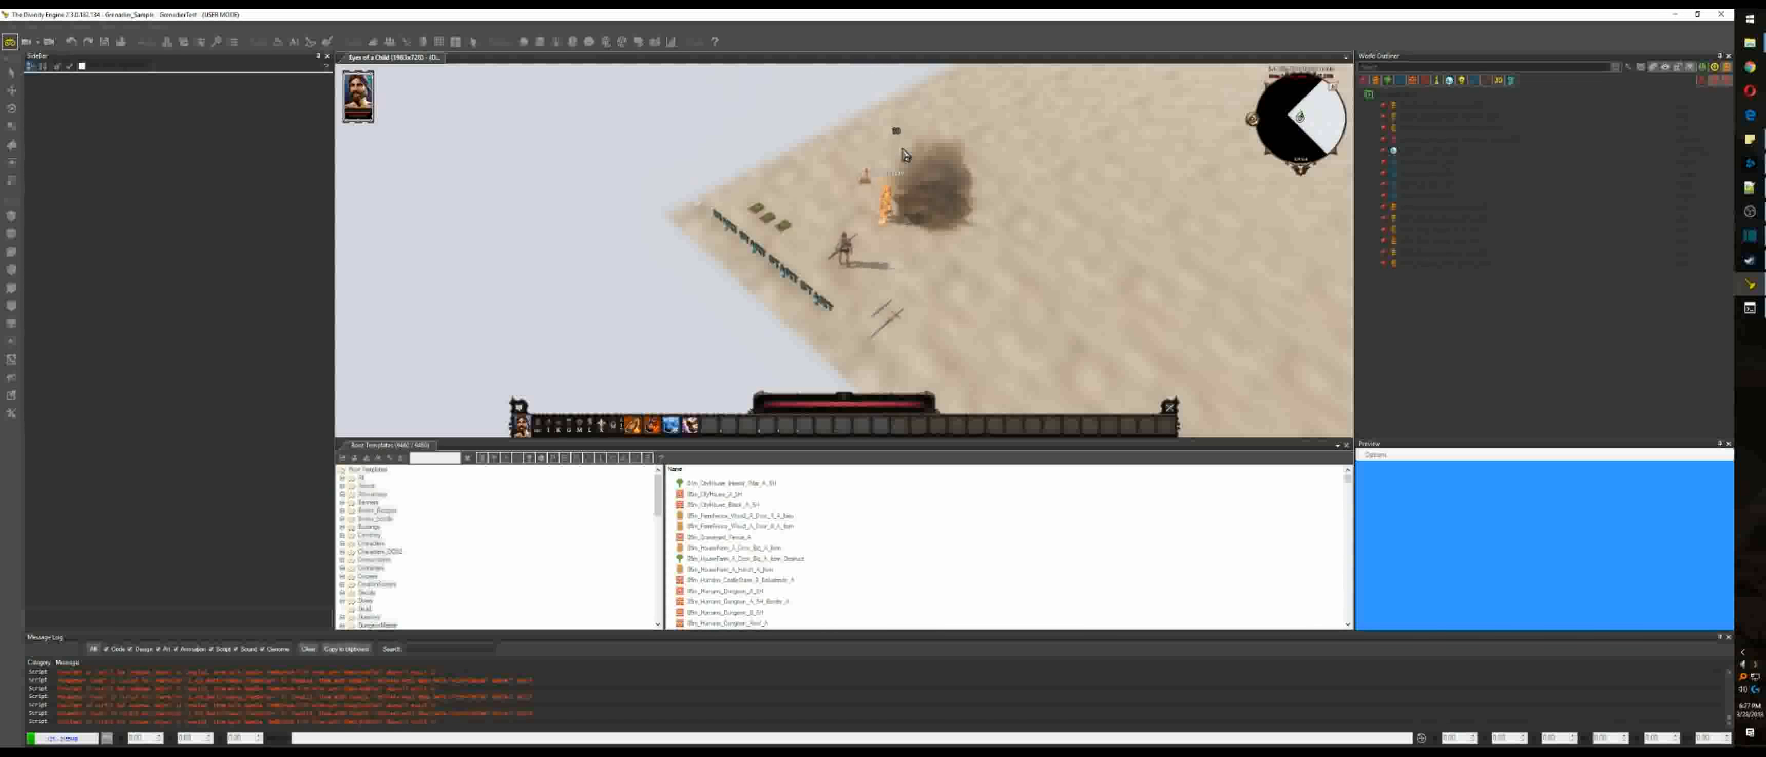
pyautogui.click(886, 212)
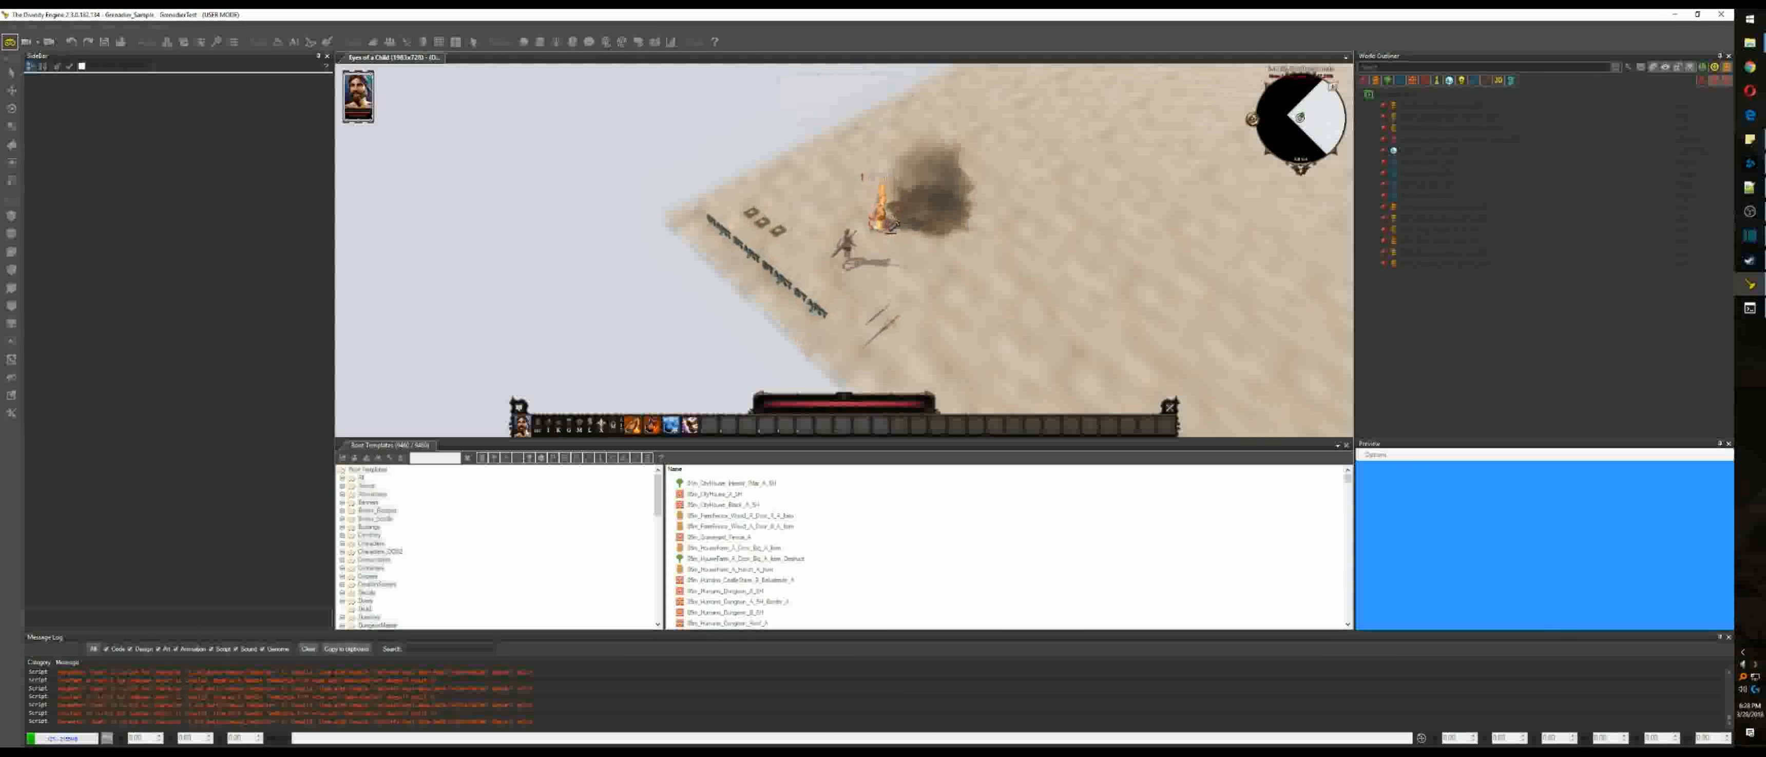
pyautogui.click(877, 237)
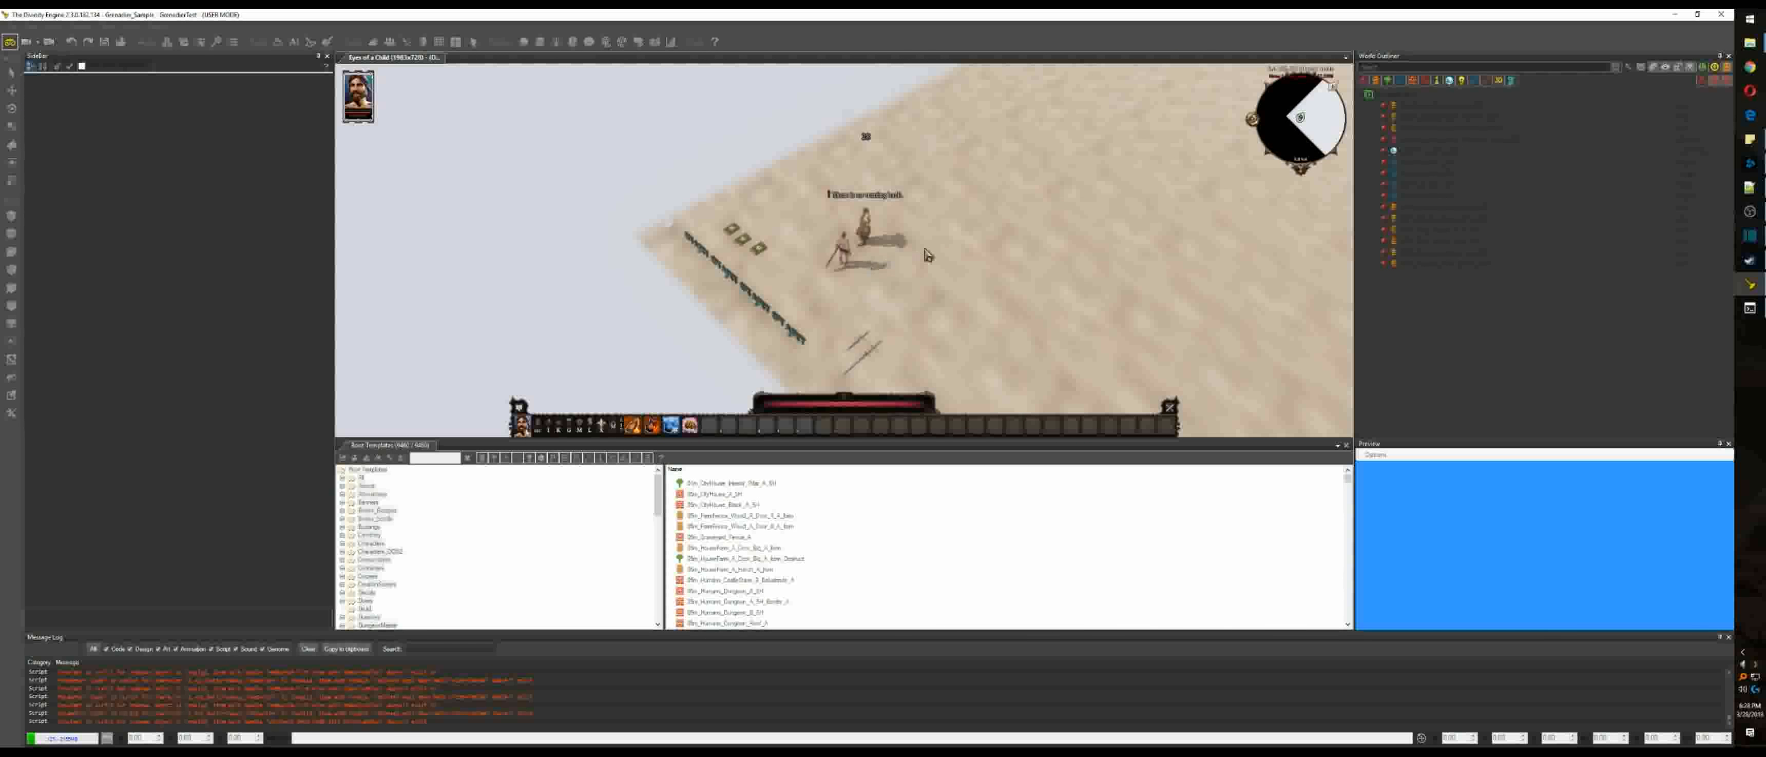
# Step: Check the character's equipment and inventory, and throw the first-slot grenade beside the human target
pyautogui.press('i')
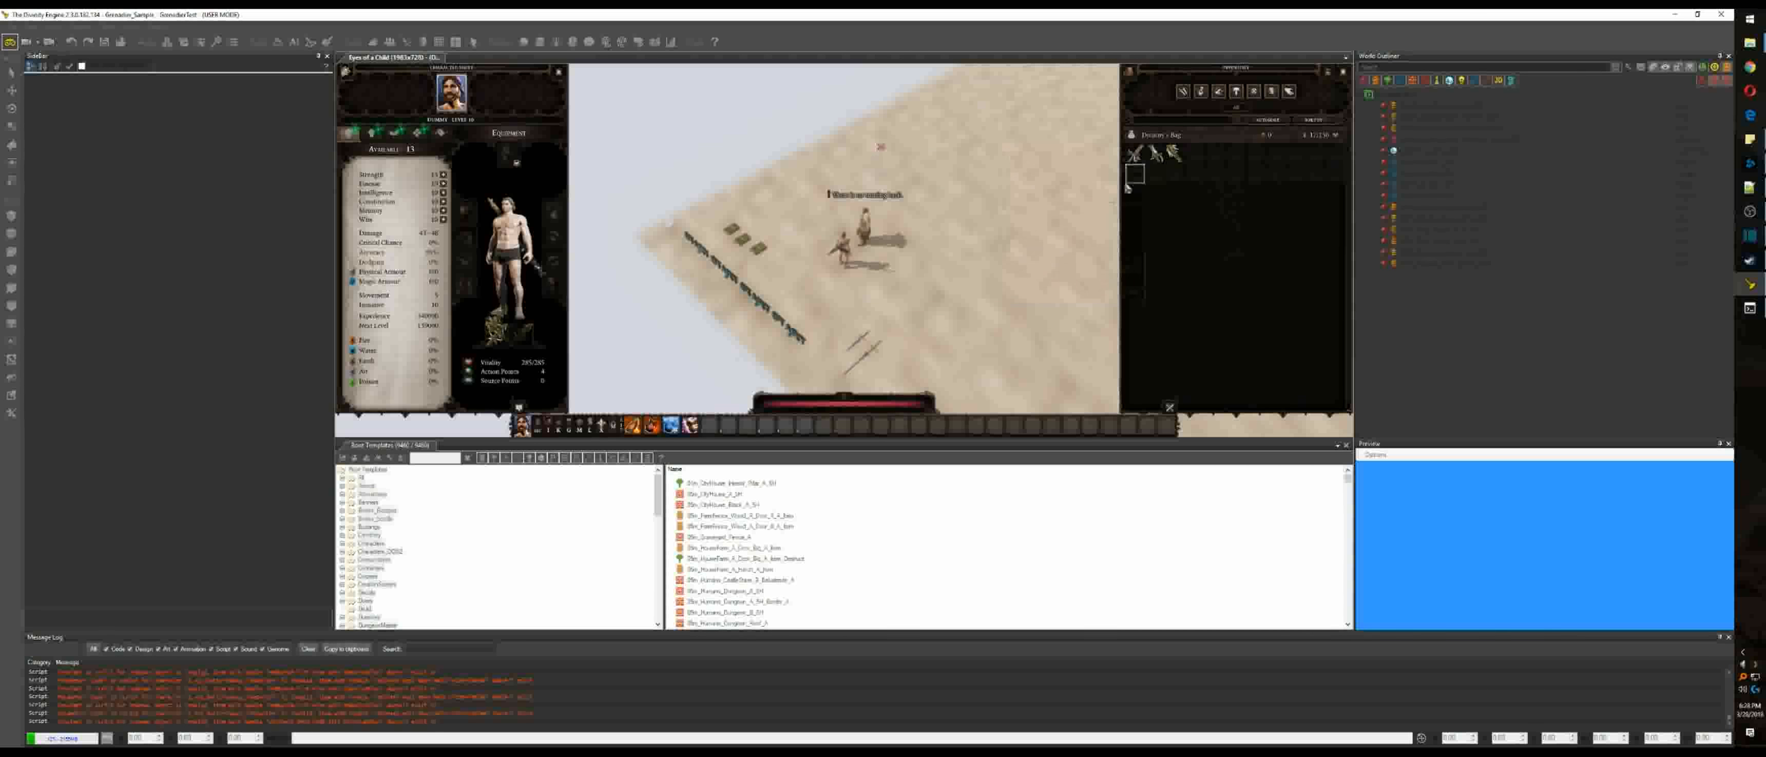
pyautogui.press('i')
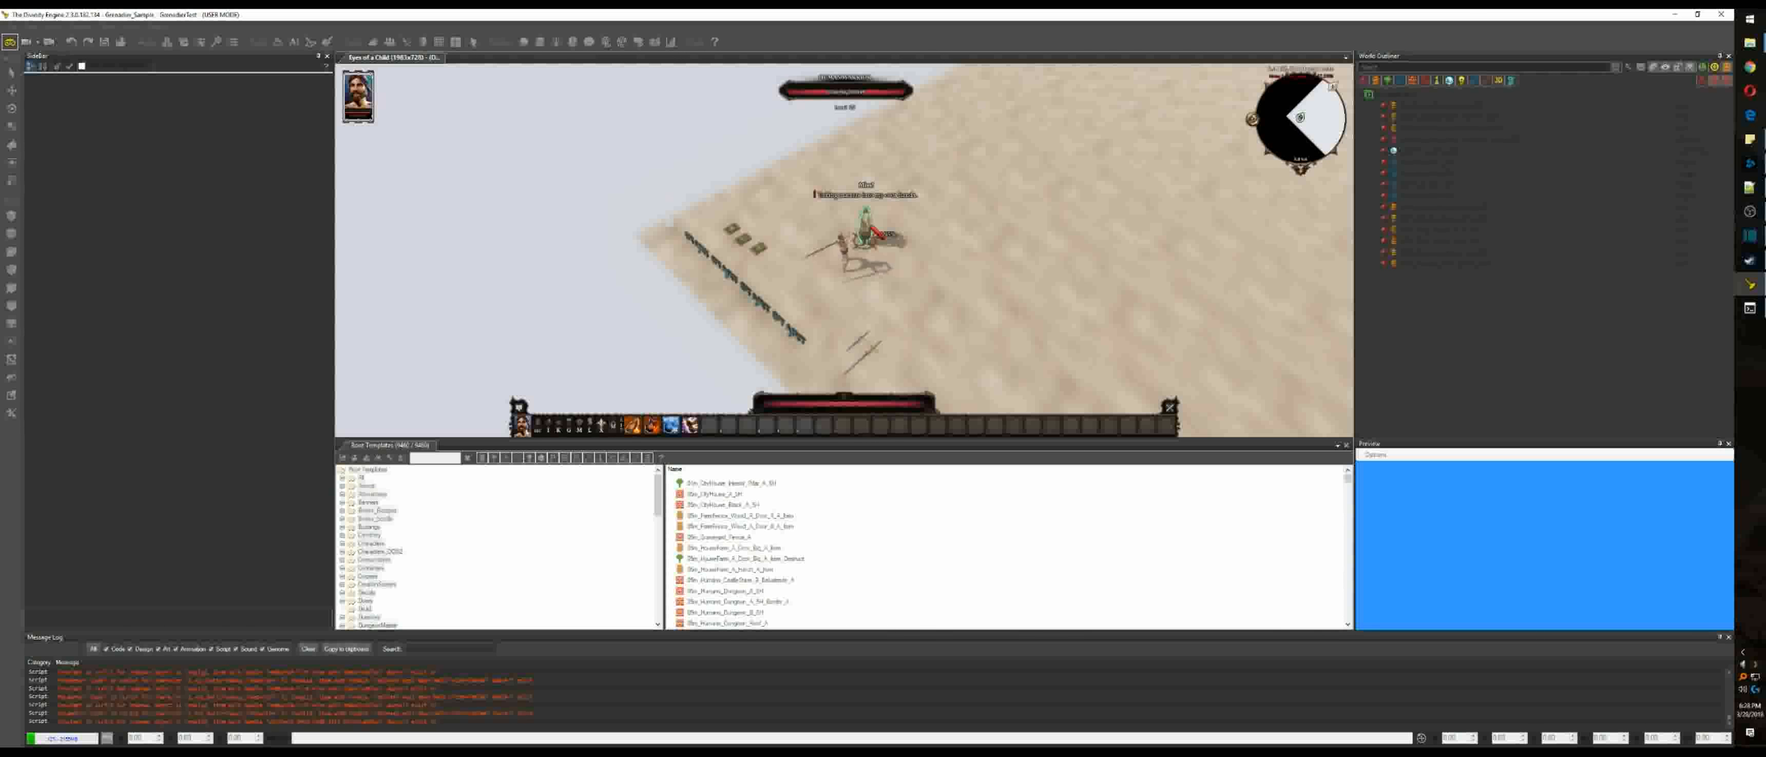
pyautogui.press('1')
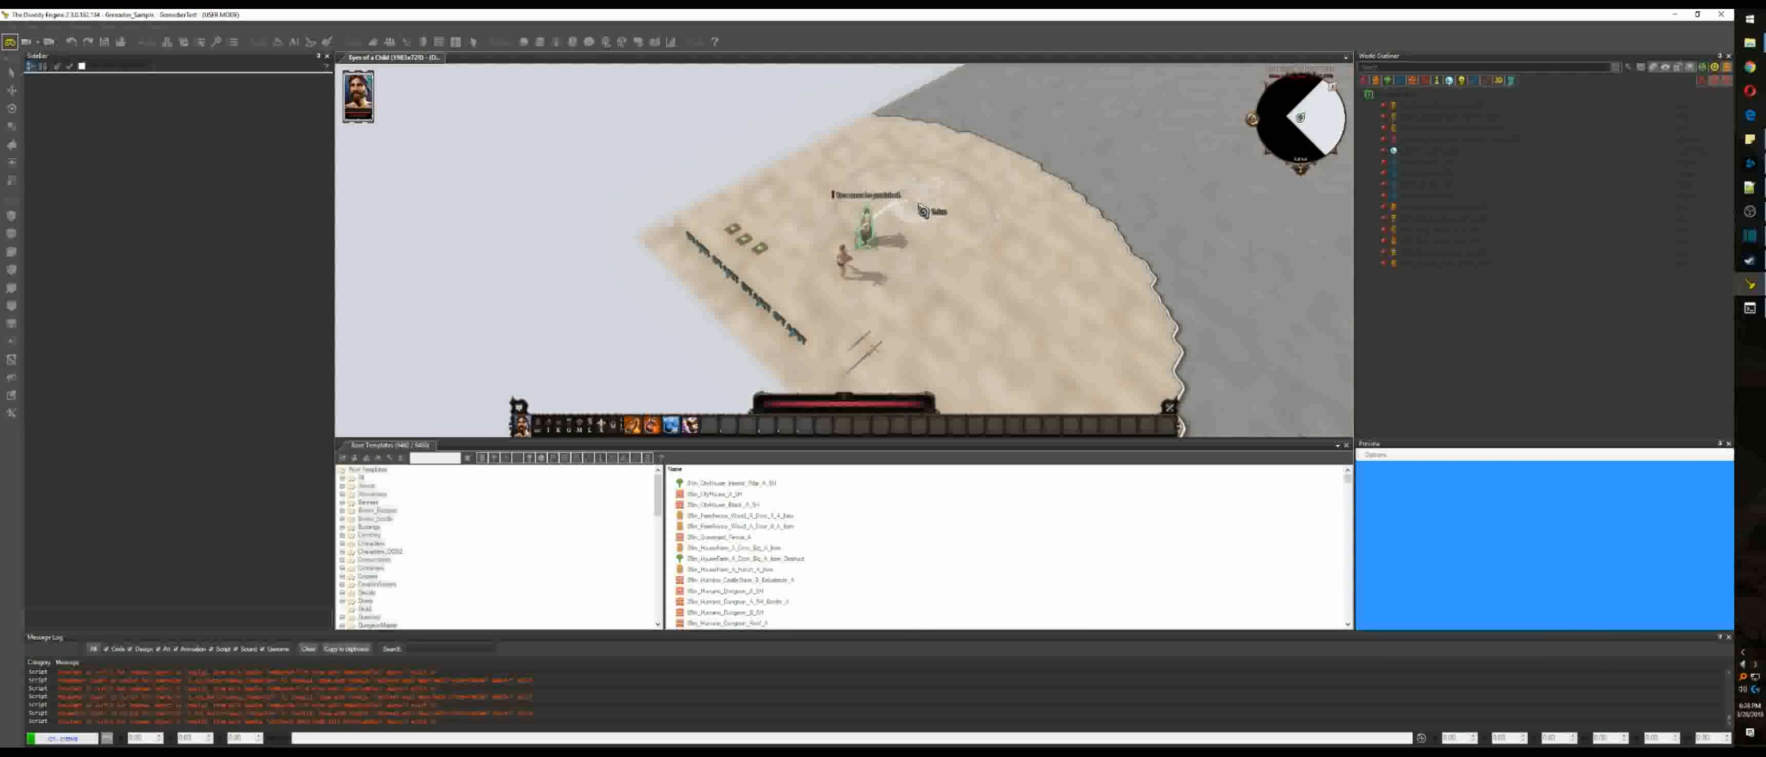
pyautogui.click(920, 207)
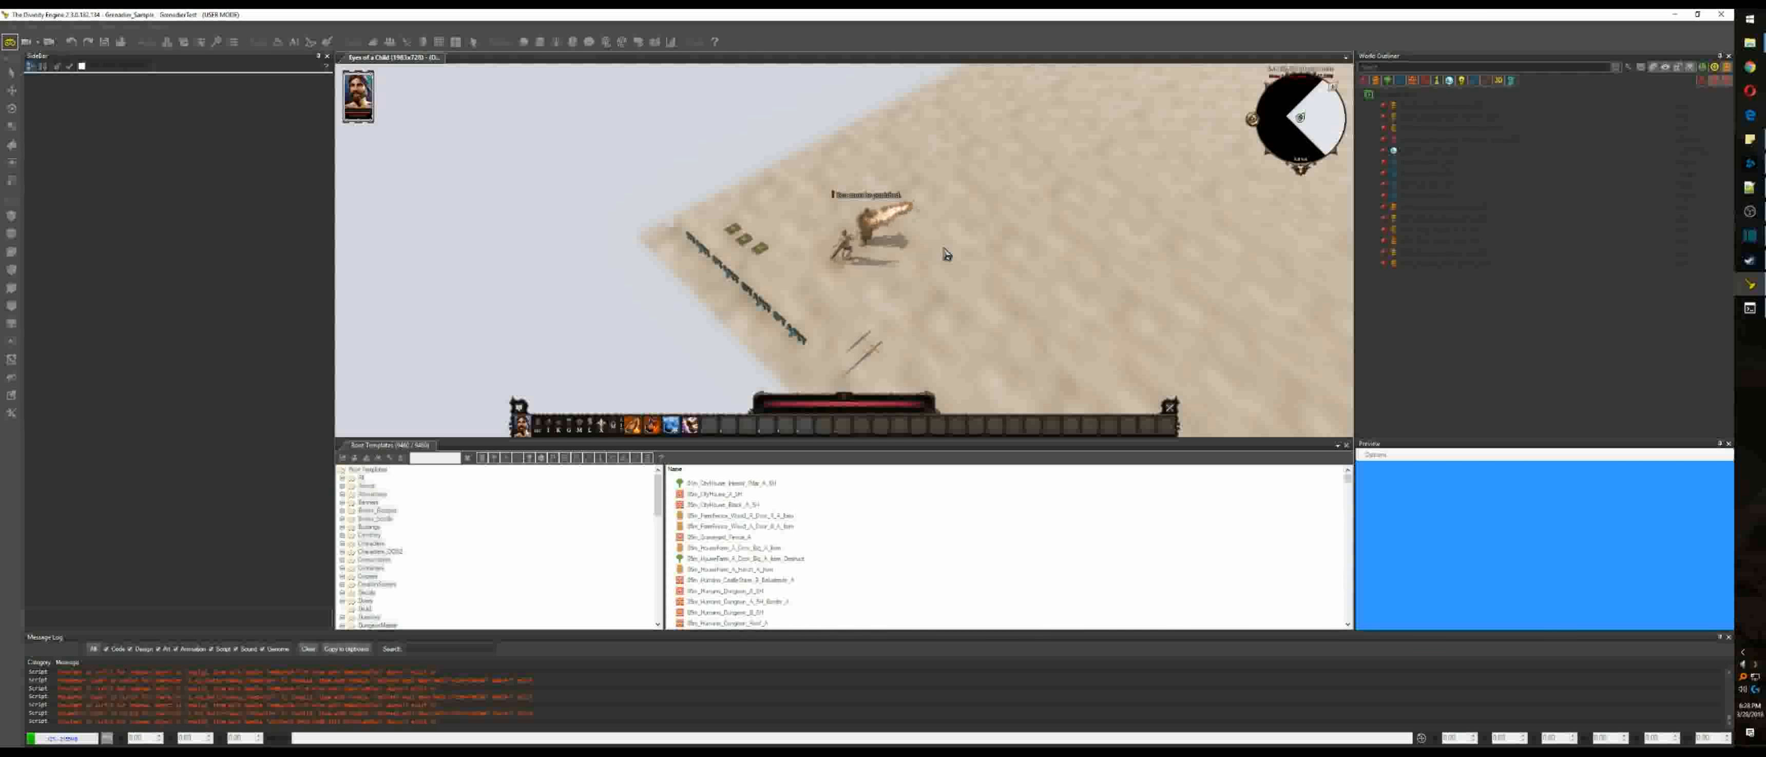
pyautogui.click(831, 296)
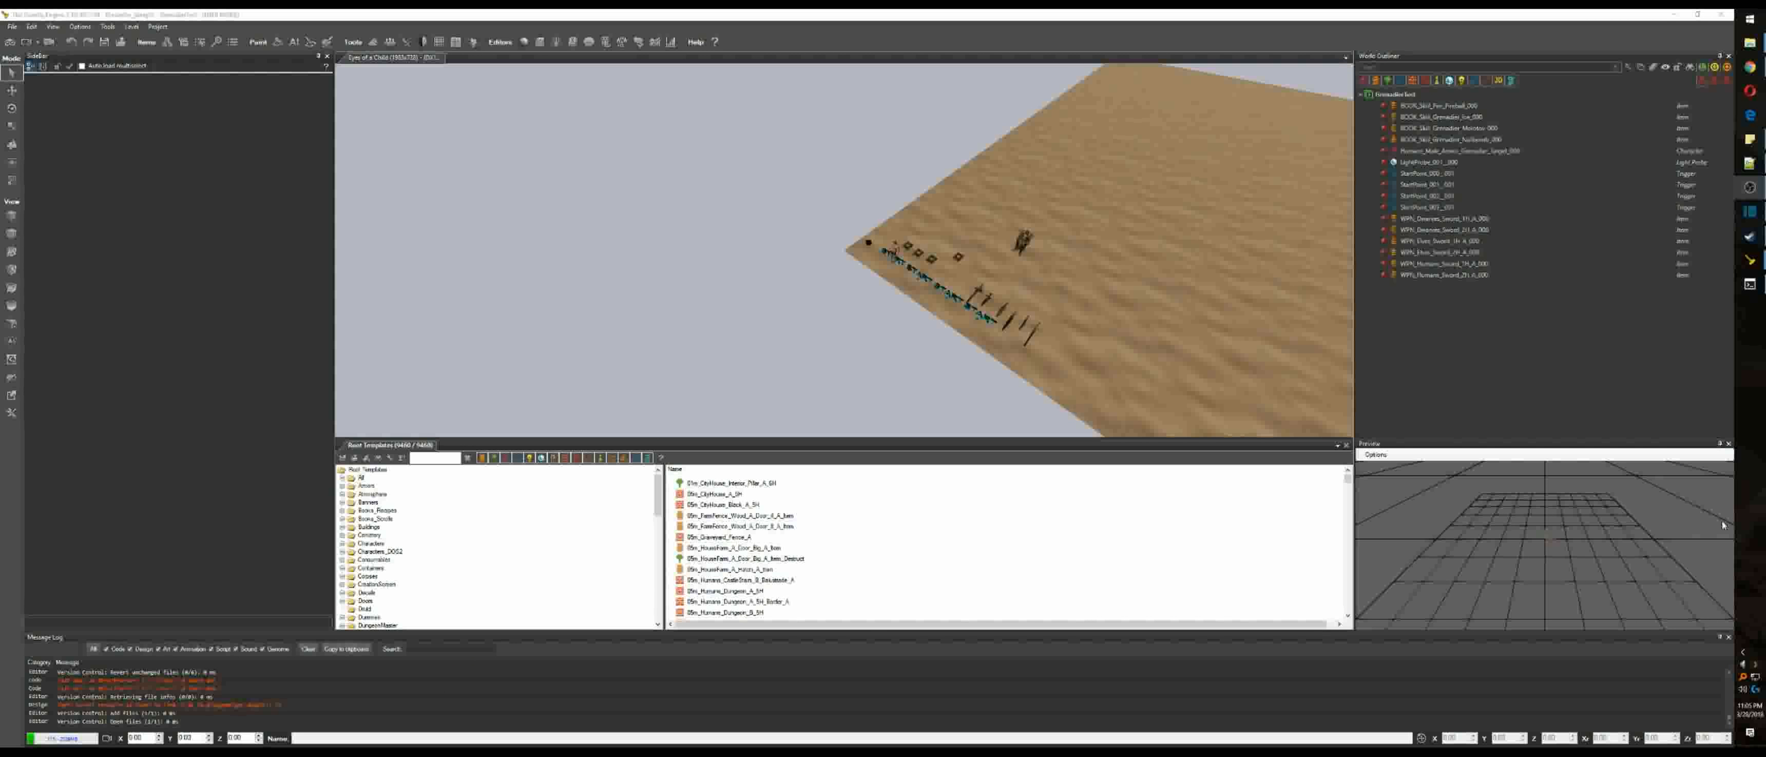
# Step: Filter the root templates by "grenade" and select GRN_Grenade_Molotov_A among the grenade items
pyautogui.click(415, 459)
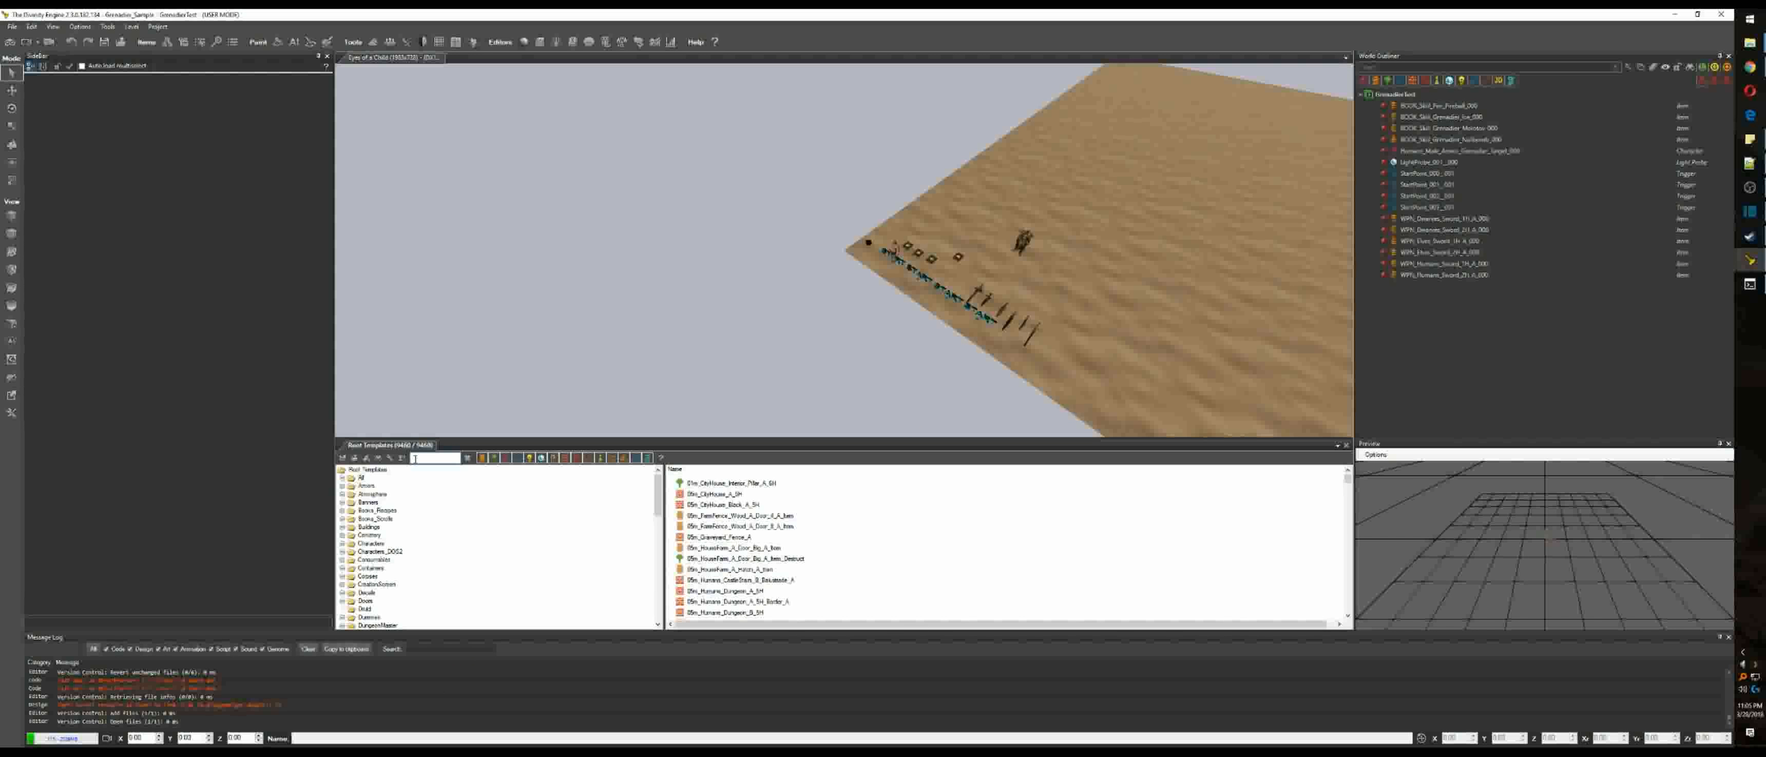
pyautogui.write('gren')
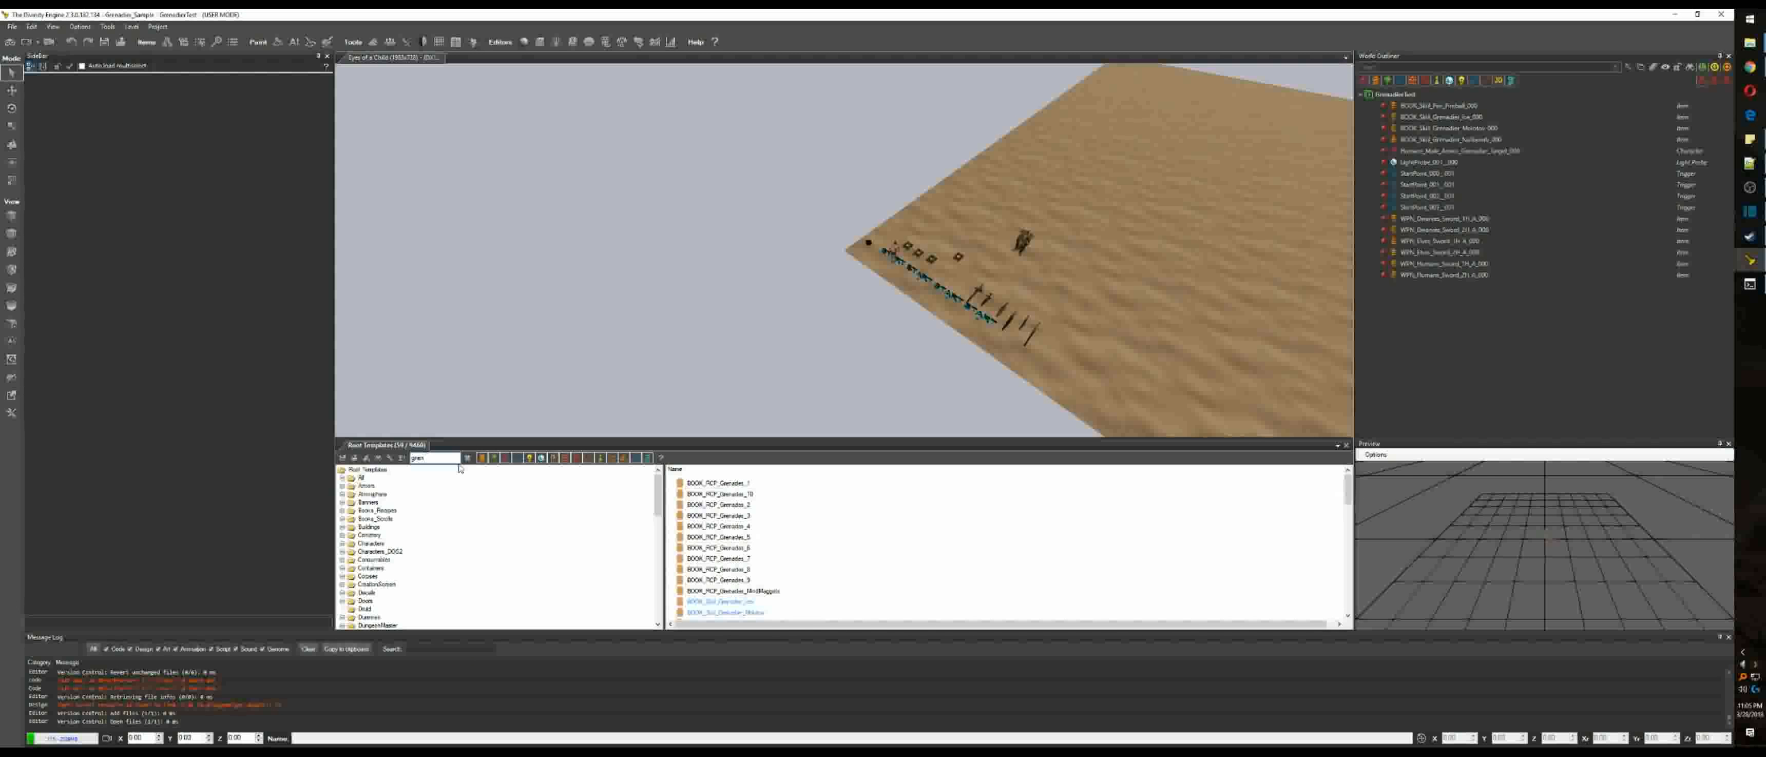
pyautogui.click(361, 476)
pyautogui.write('ade')
pyautogui.click(963, 560)
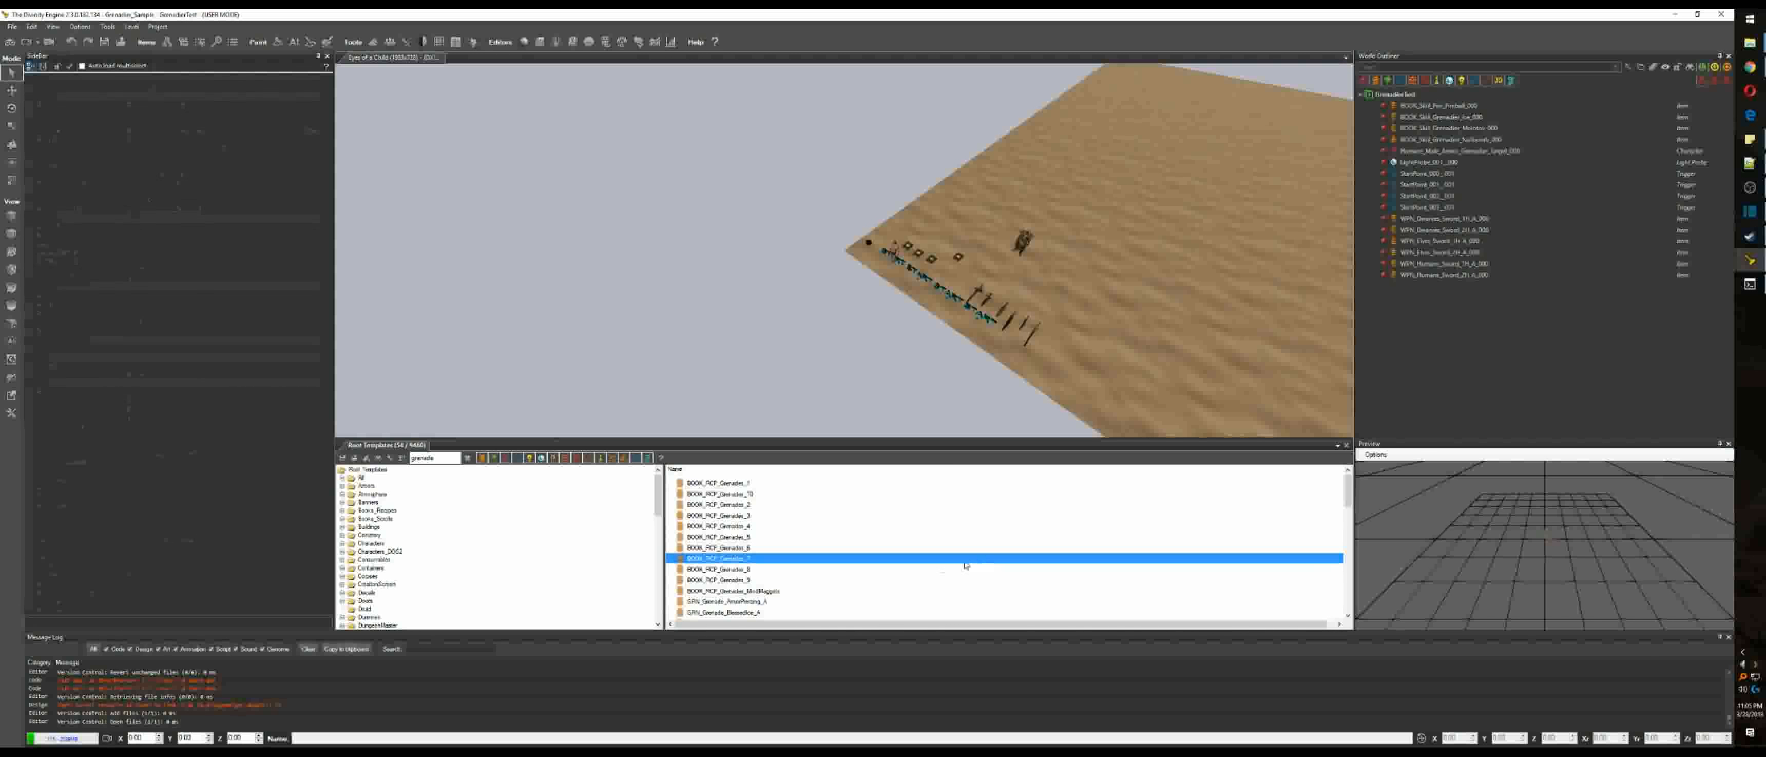
pyautogui.scroll(-3, 880, 556)
pyautogui.scroll(1, 823, 538)
pyautogui.click(776, 527)
pyautogui.scroll(-1, 777, 557)
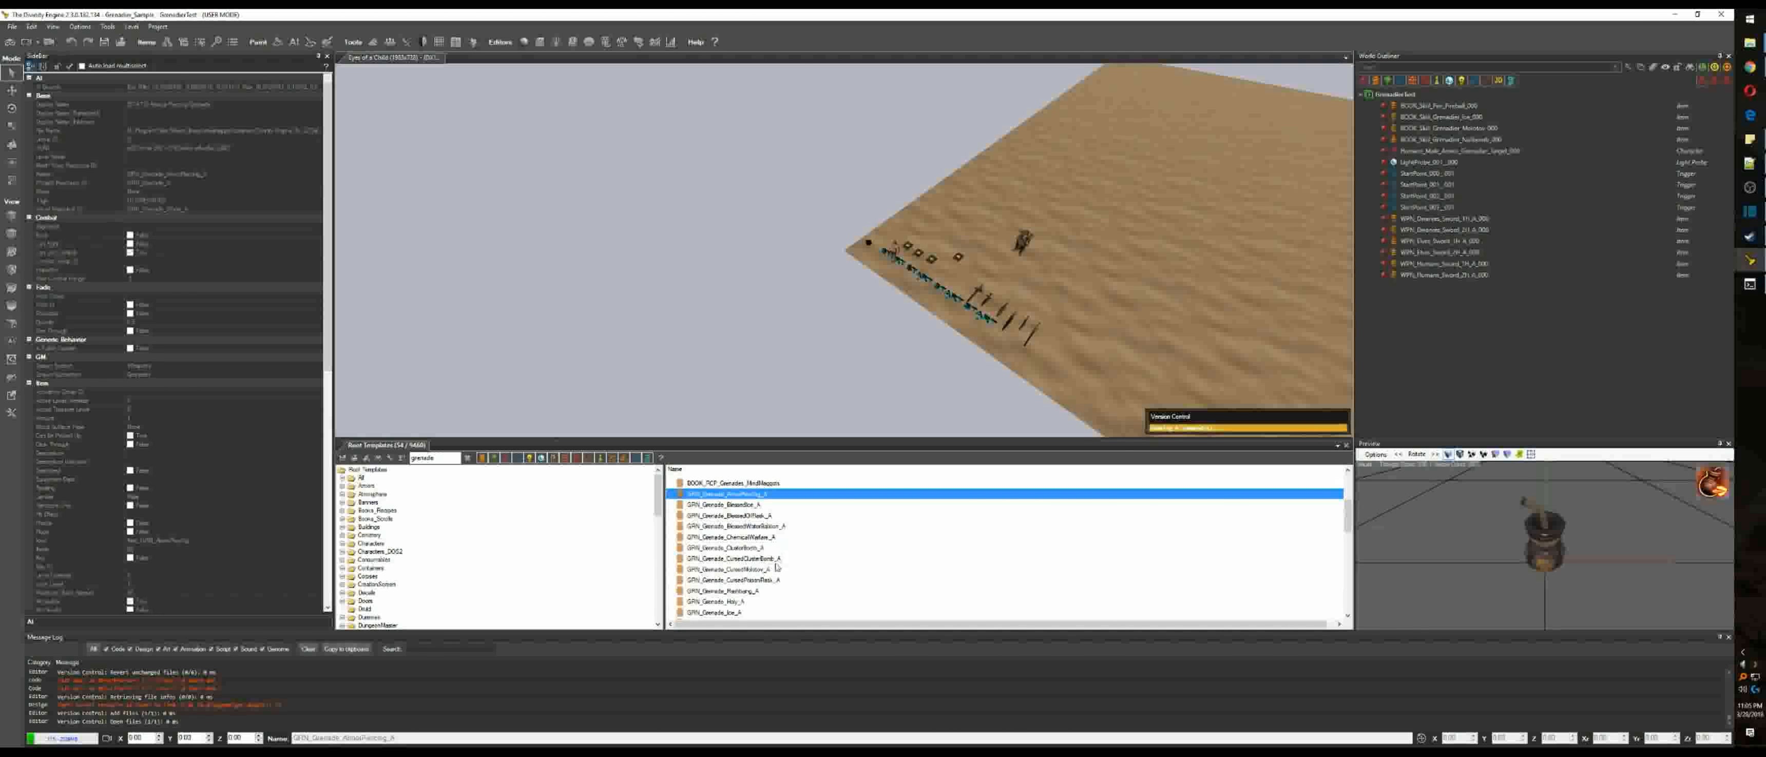
pyautogui.click(758, 558)
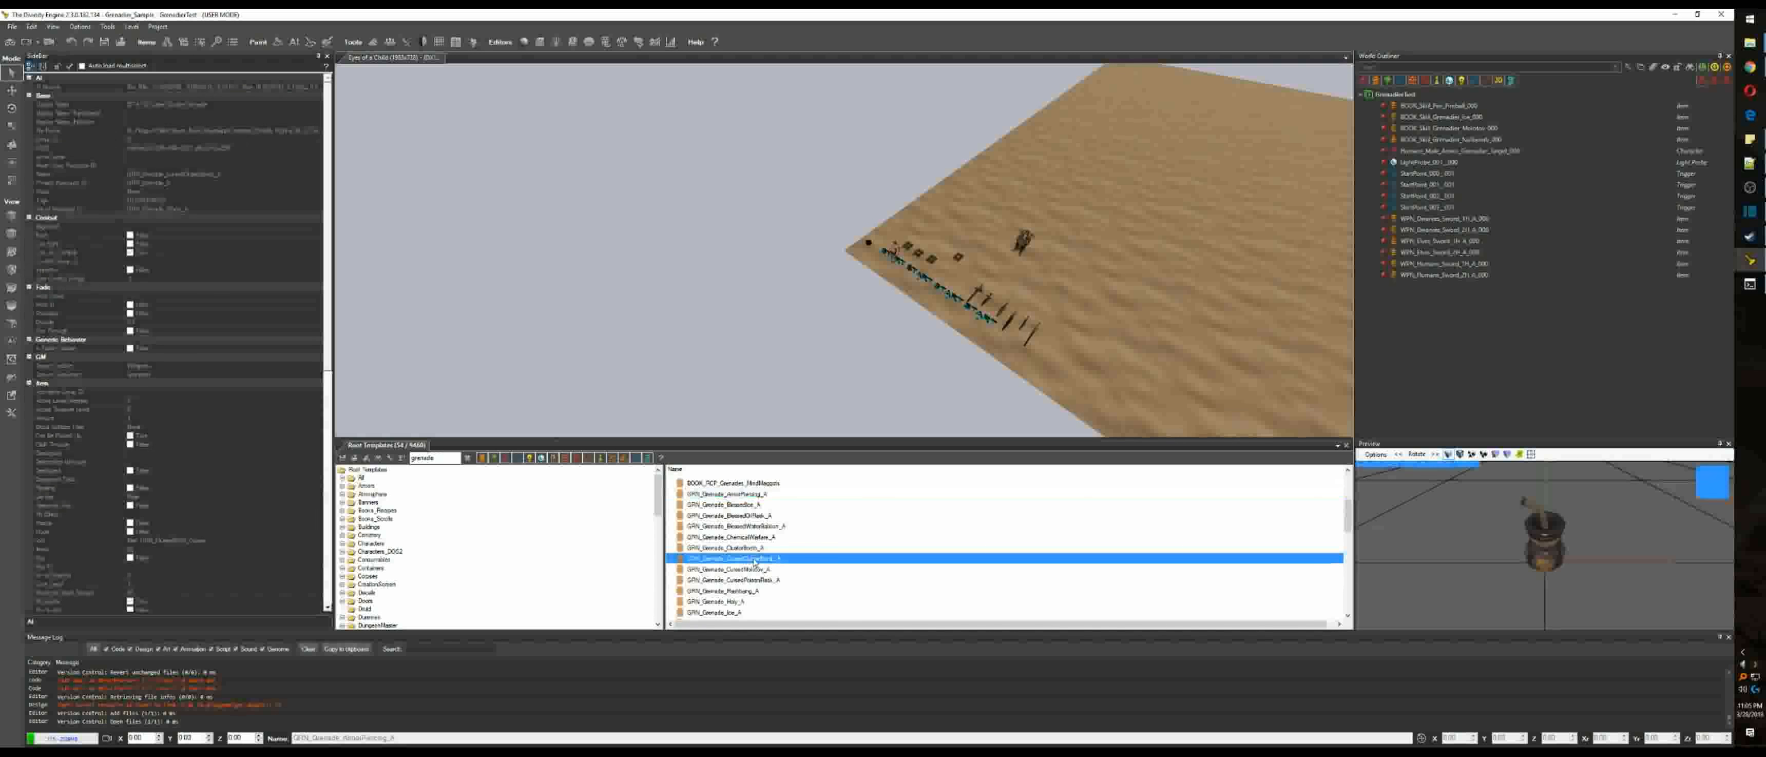
pyautogui.scroll(-2, 759, 557)
pyautogui.click(758, 580)
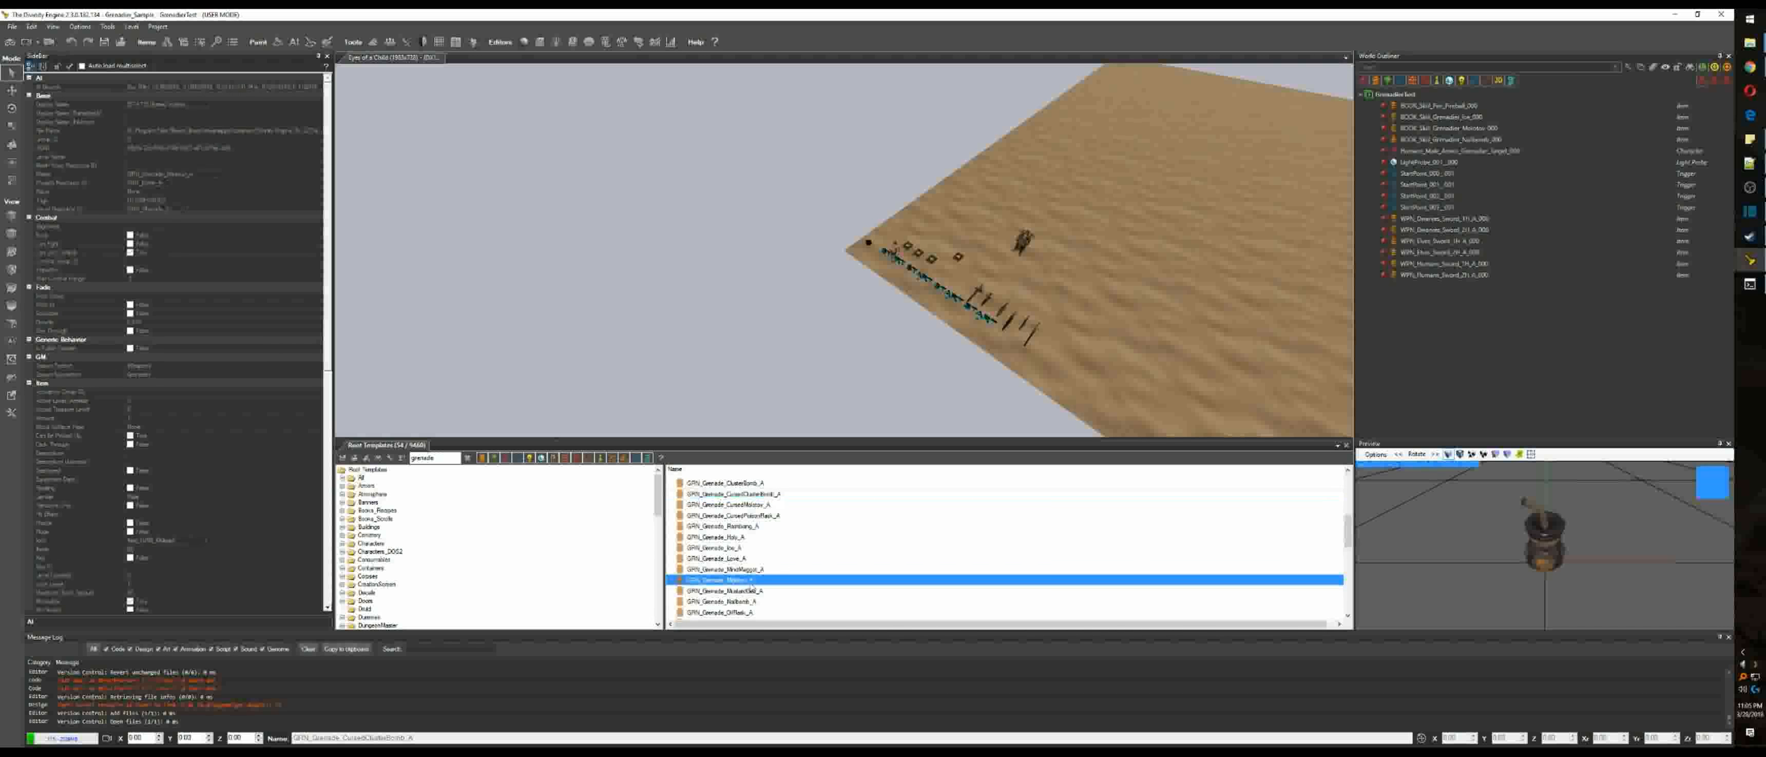
# Step: Create a new template from GRN_Grenade_Molotov_A named GRN_Grenadier_Grenade_Molotov_A
pyautogui.rightClick(757, 580)
pyautogui.click(816, 648)
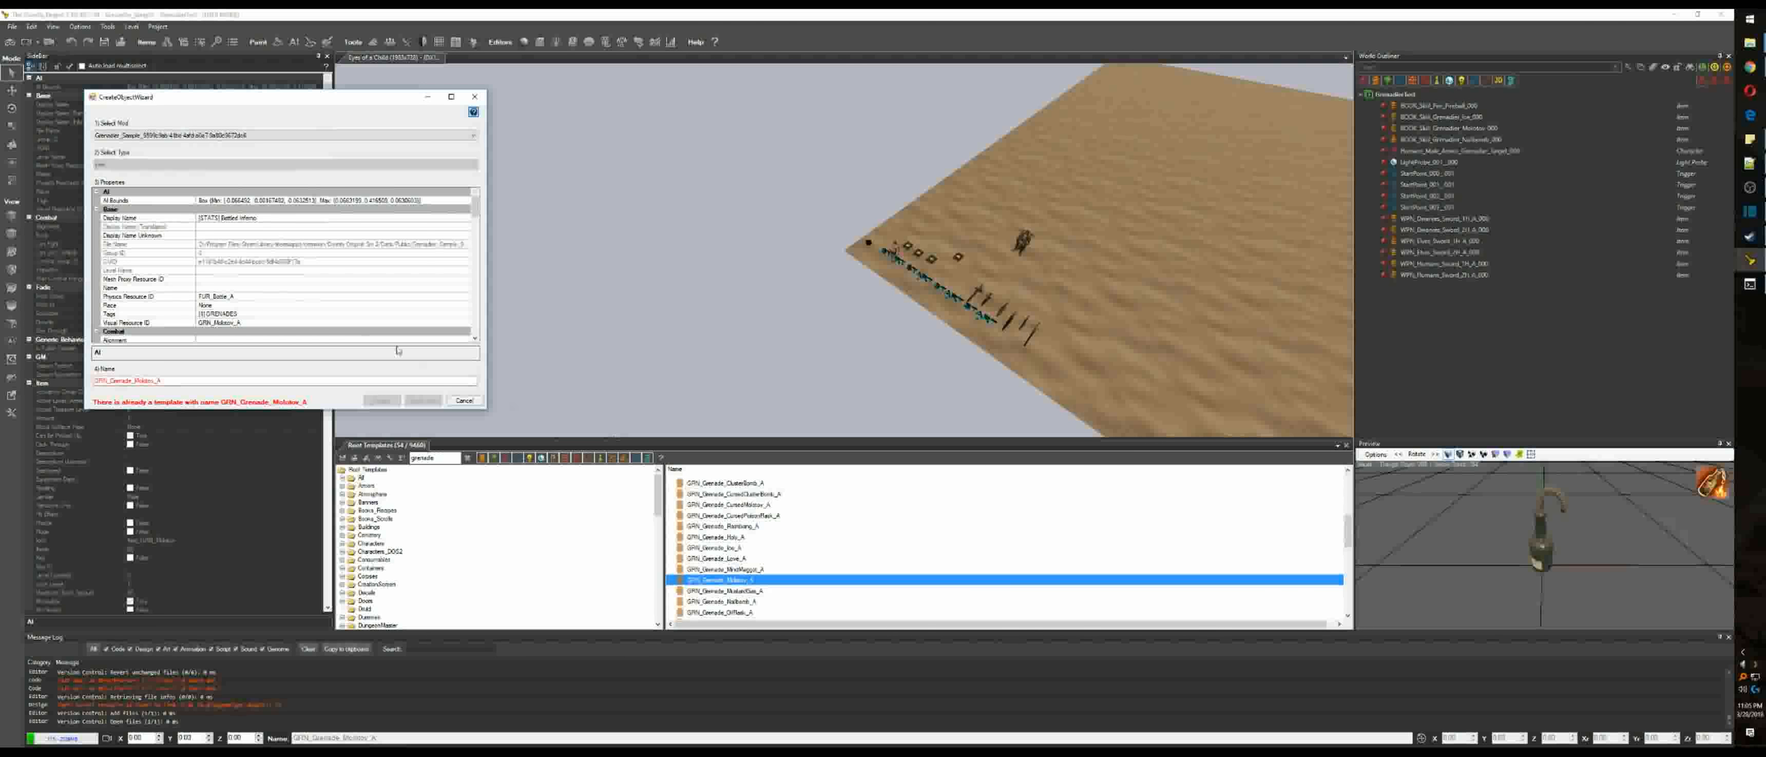
pyautogui.click(133, 383)
pyautogui.write('Grenadier')
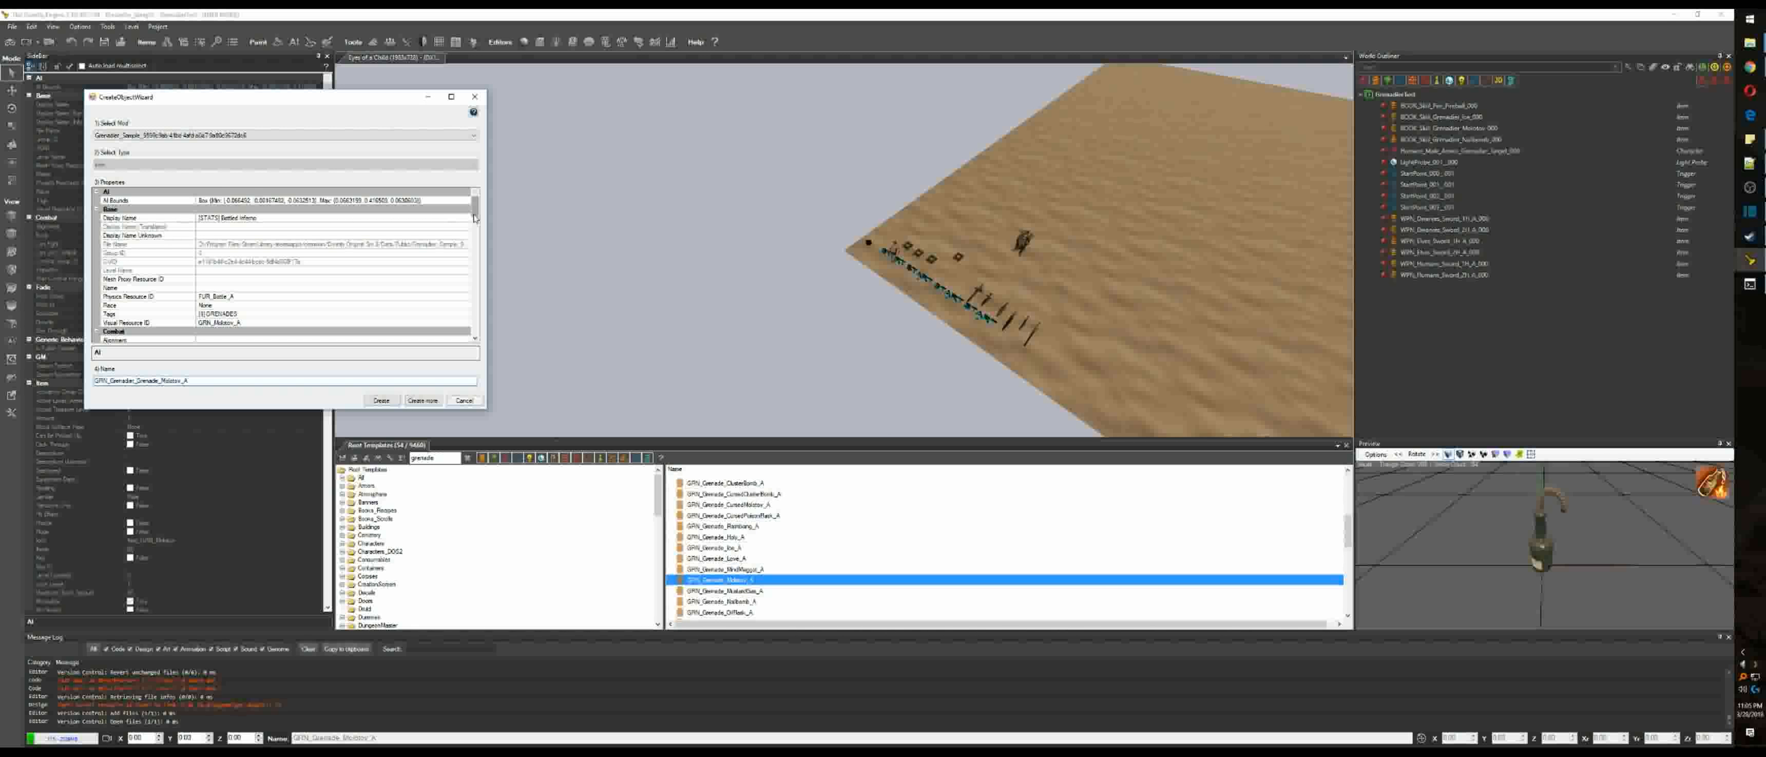
pyautogui.click(382, 401)
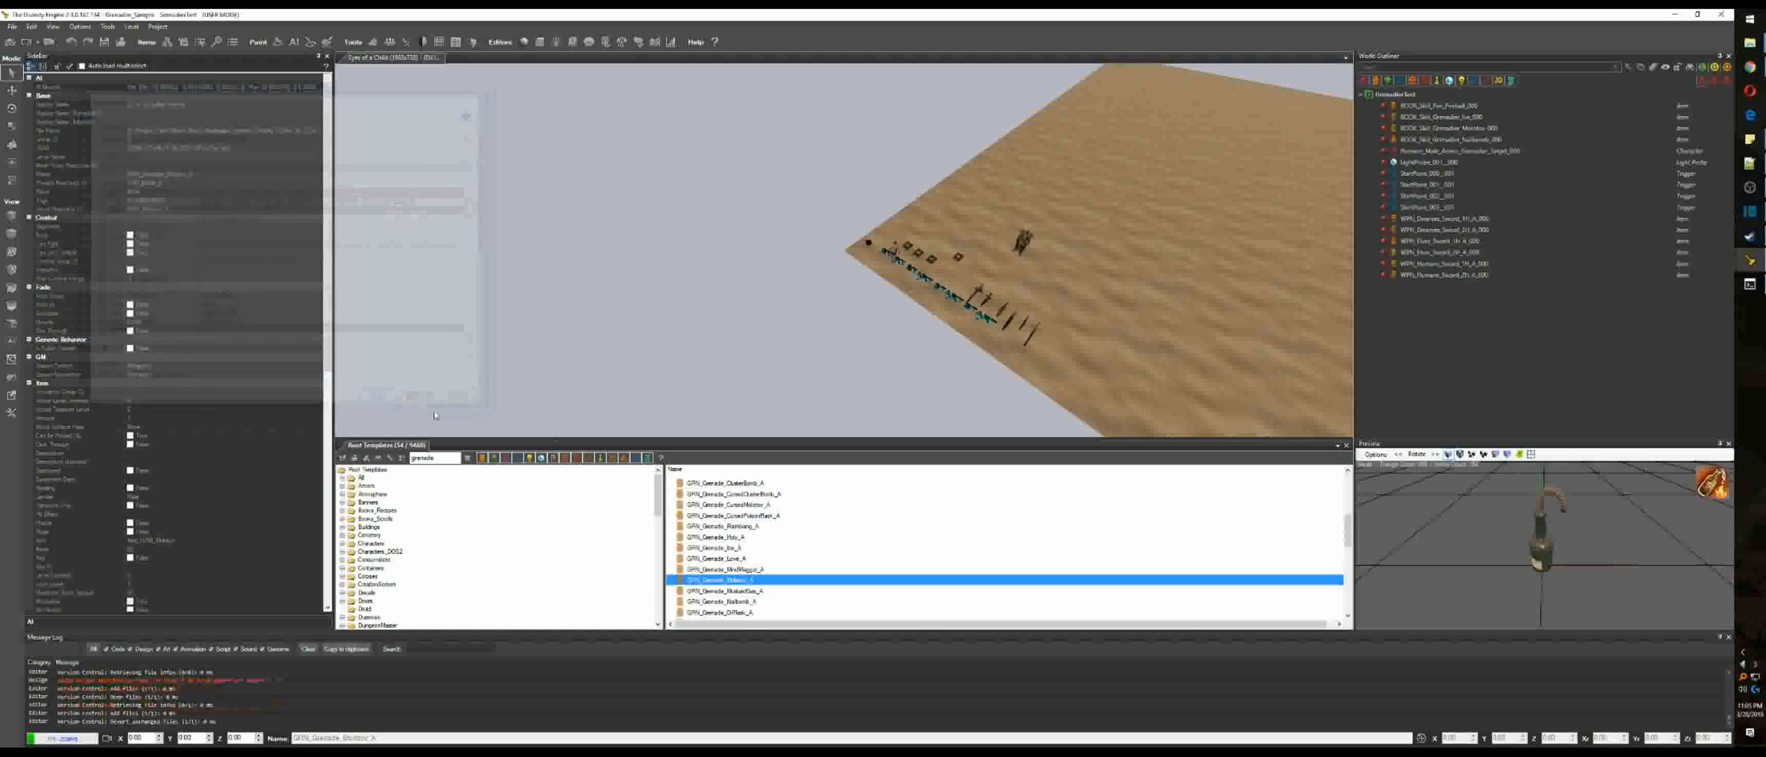
# Step: Create a new template from GRN_Grenade_Nailbomb_A named GRN_Grenadier_Grenade_Nailbomb_A
pyautogui.rightClick(757, 601)
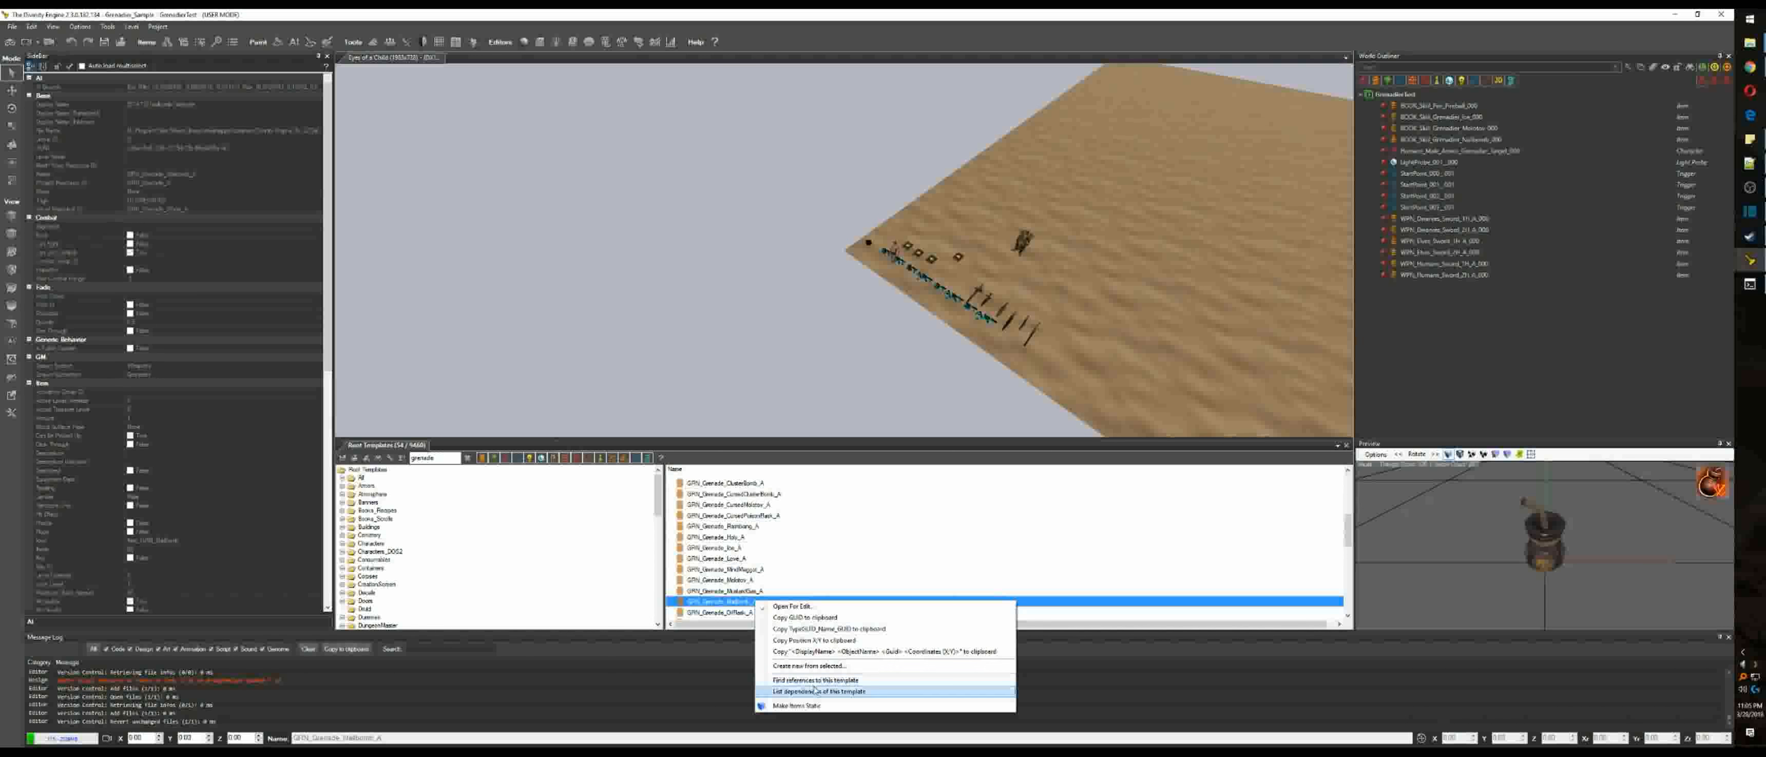
pyautogui.click(809, 665)
pyautogui.click(125, 394)
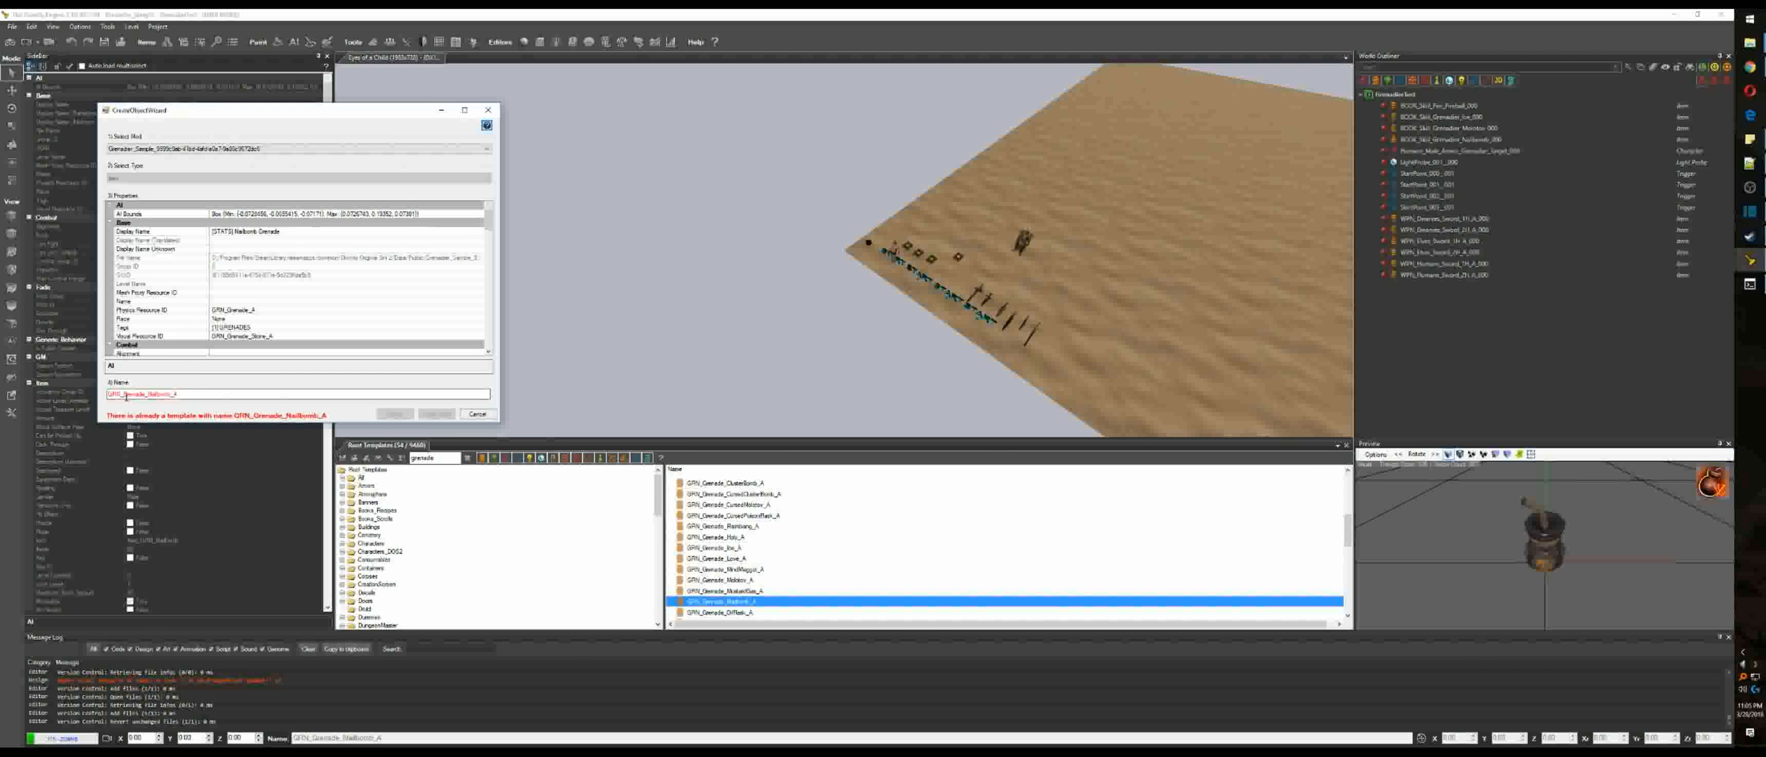
pyautogui.write('Grenadier')
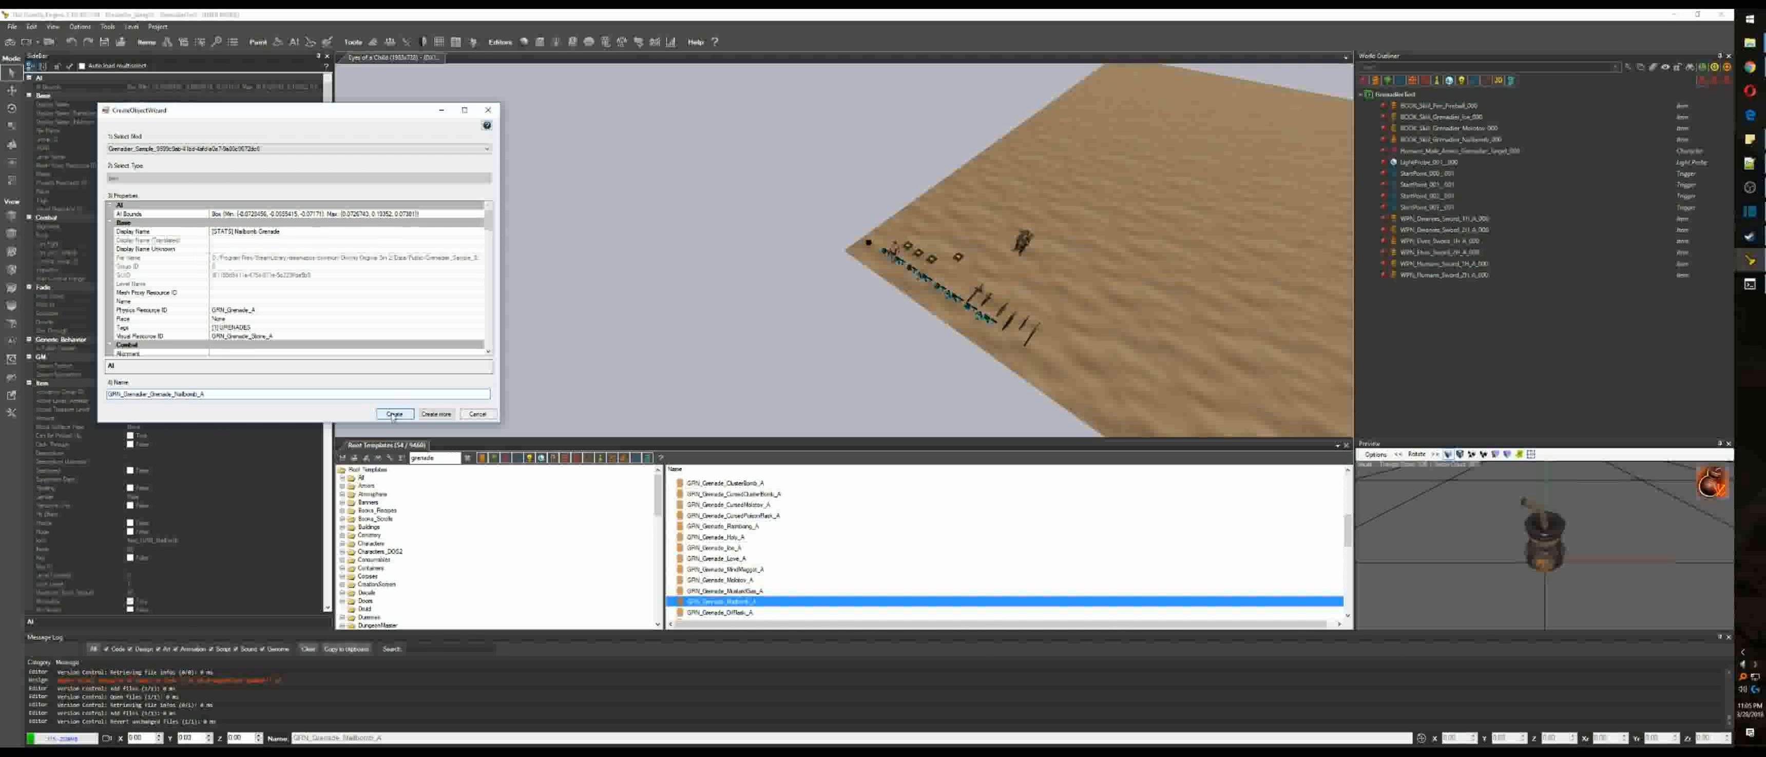
pyautogui.click(393, 415)
# Step: Filter the root templates by "grenadier" and select GRN_Grenadier_Grenade_Molotov_A for editing
pyautogui.click(468, 458)
pyautogui.click(457, 458)
pyautogui.write('grenadier')
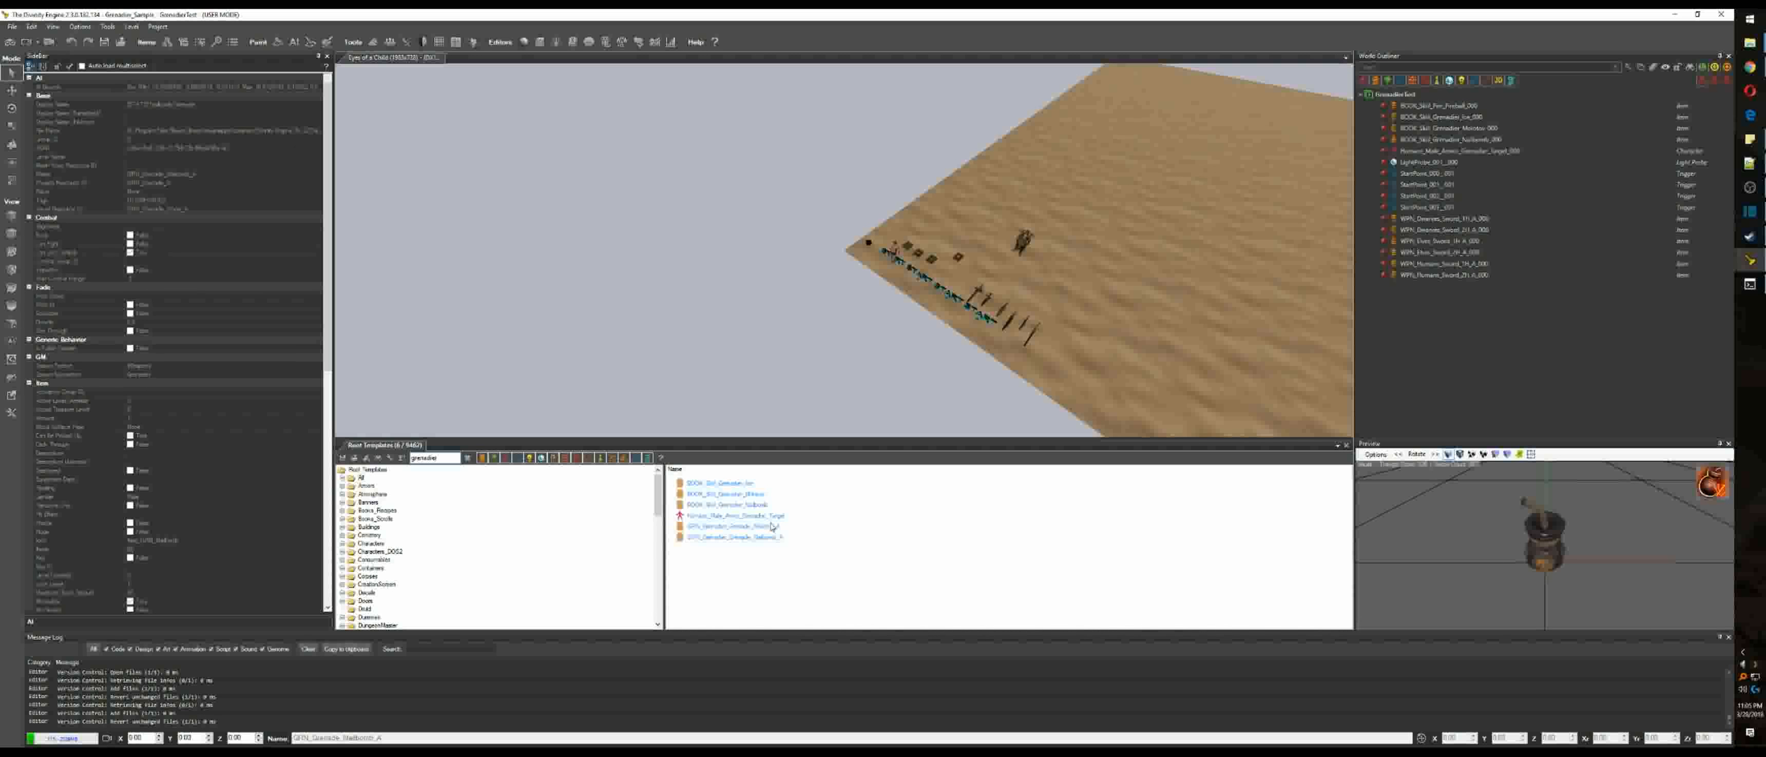
pyautogui.click(772, 526)
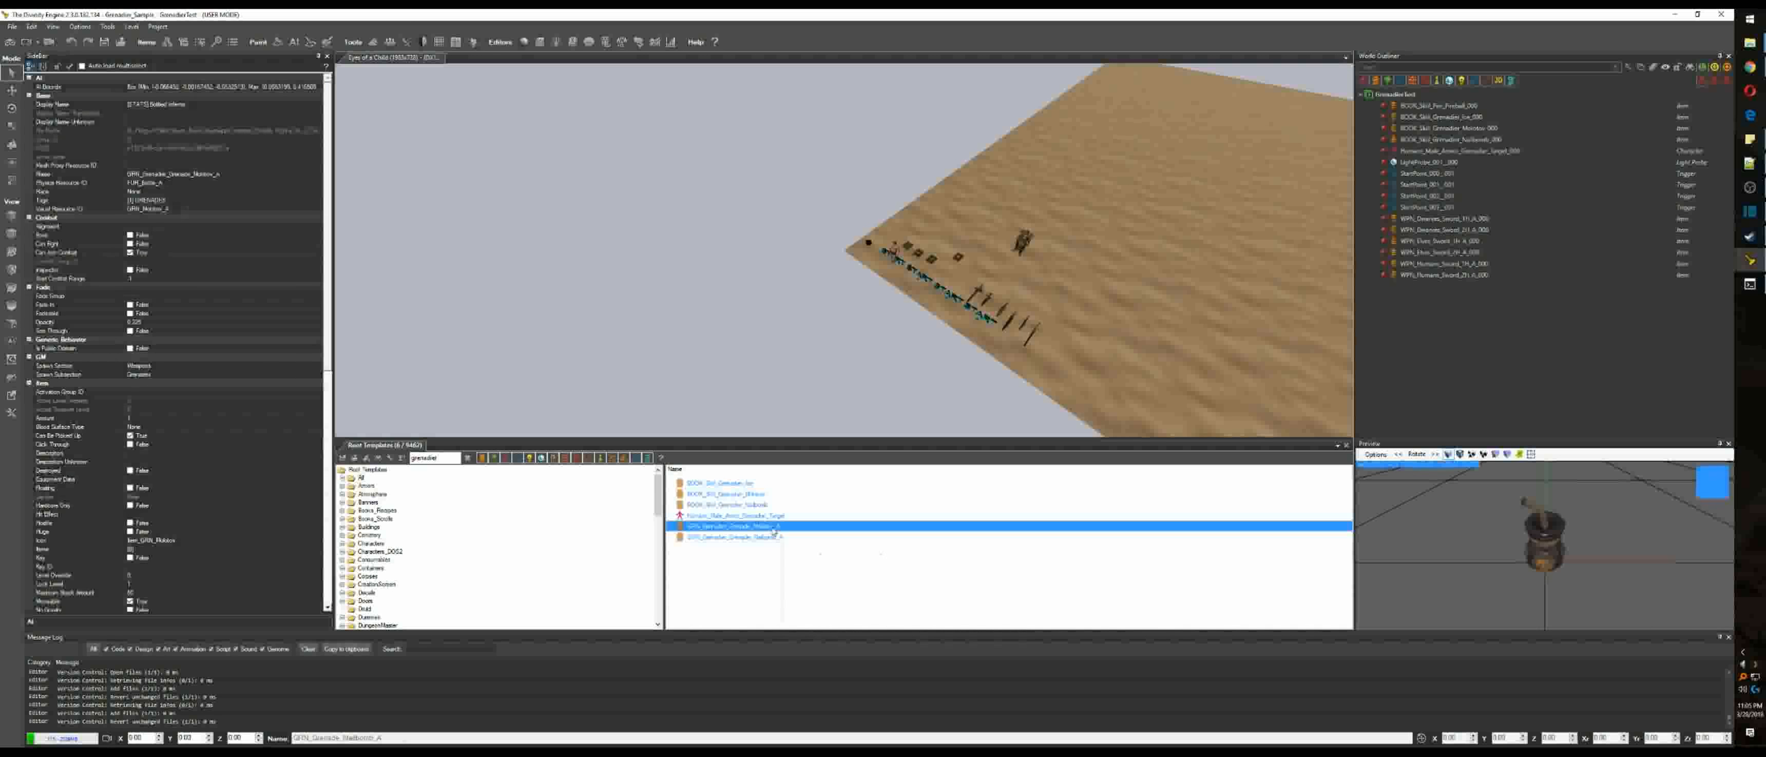
pyautogui.rightClick(773, 525)
pyautogui.press('Escape')
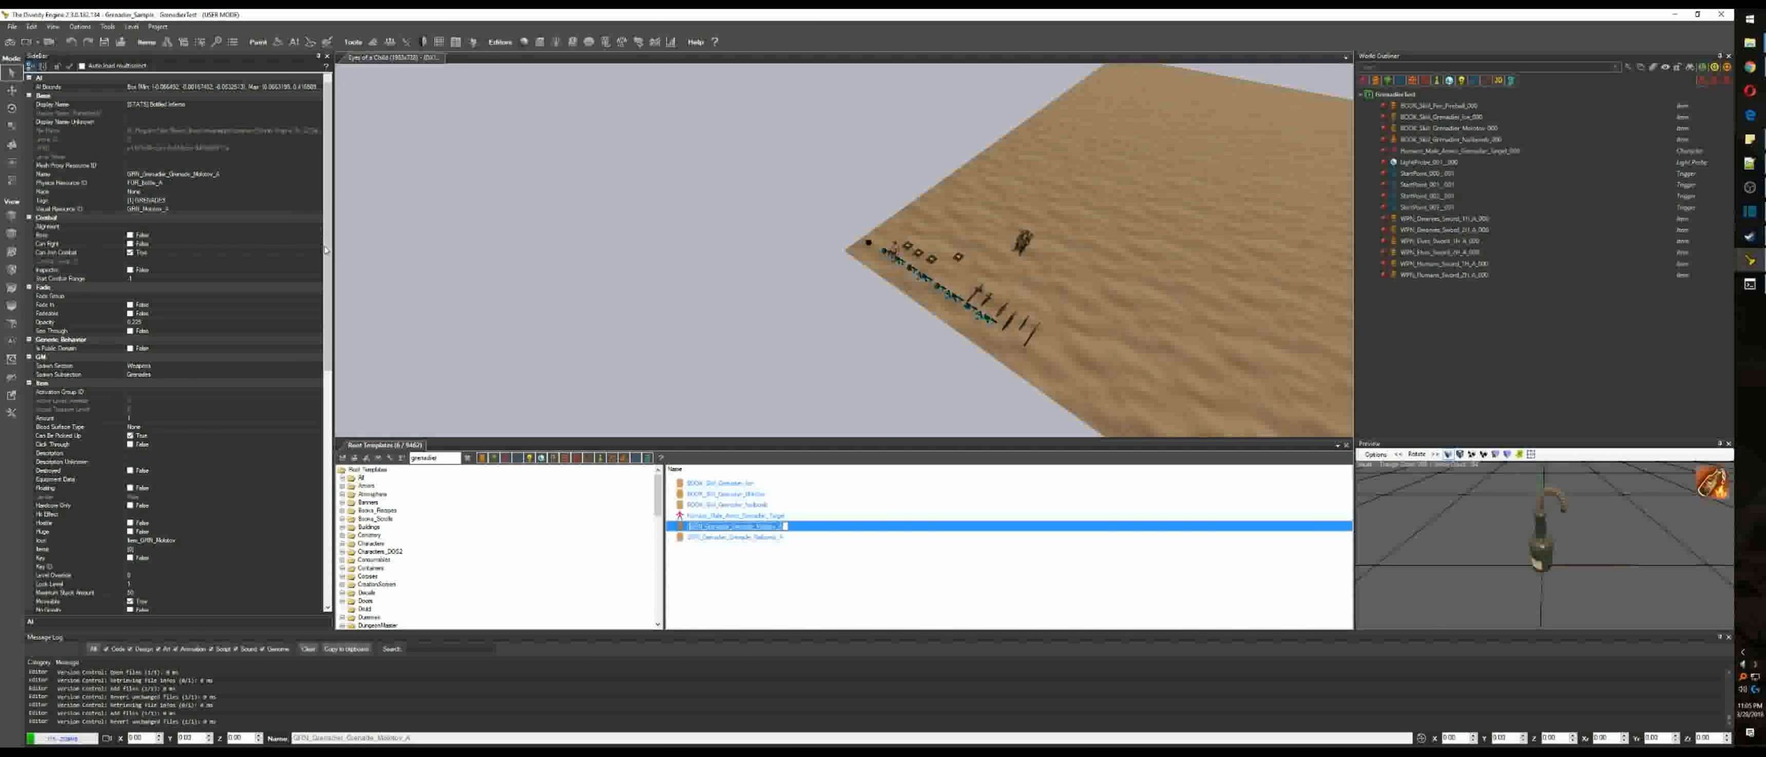
# Step: In the Molotov template's Use Skill action, insert Grenadier_ after Projectile_ in the Skill ID and apply it
pyautogui.moveTo(325, 250); pyautogui.dragTo(325, 452)
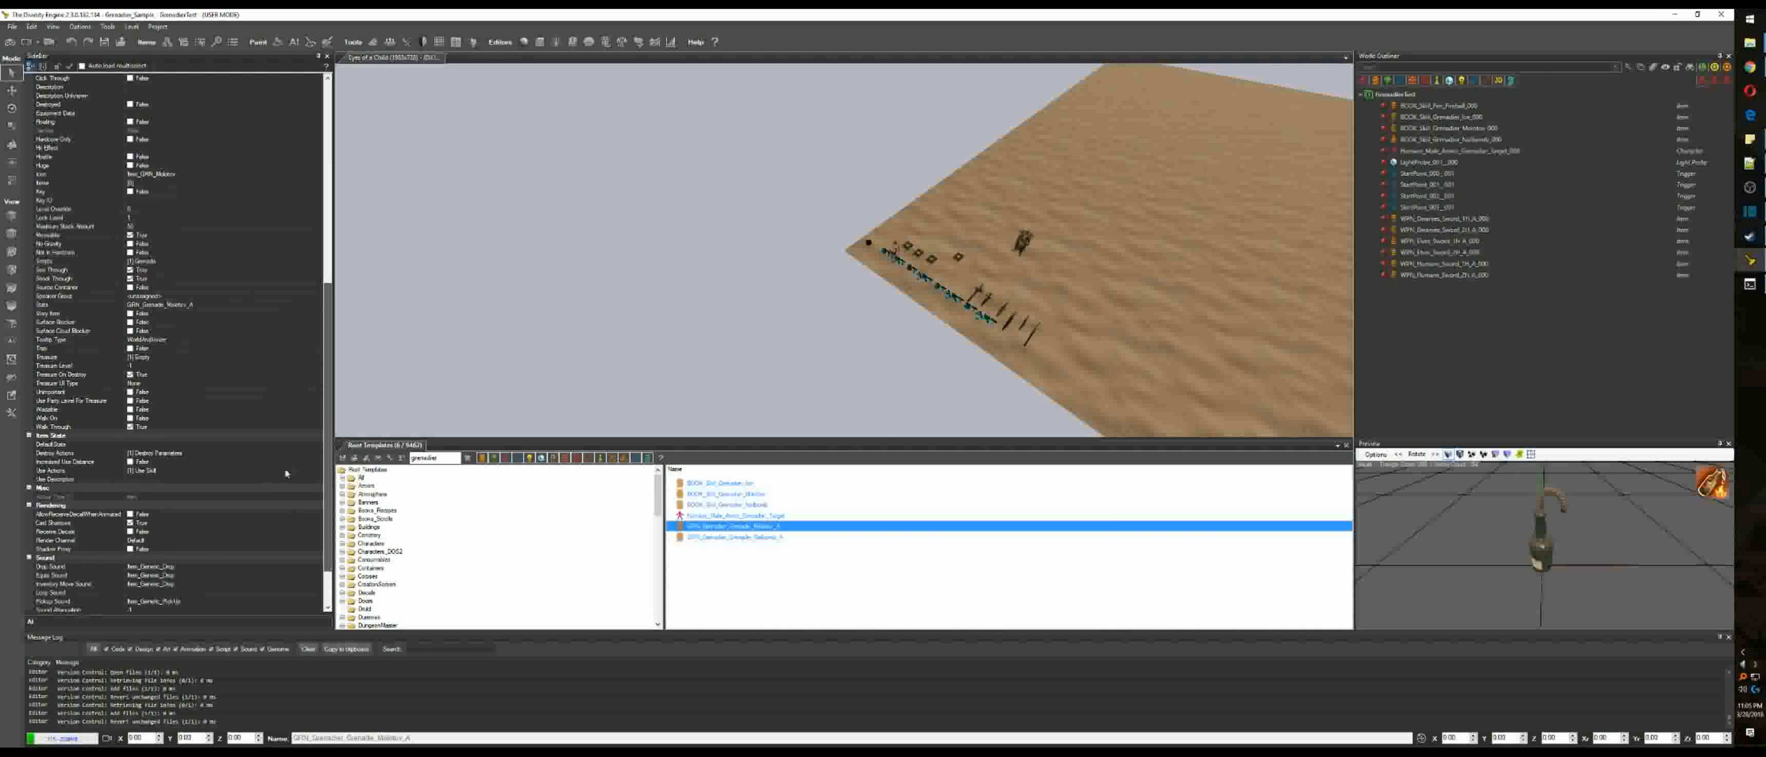
pyautogui.click(153, 471)
pyautogui.click(318, 470)
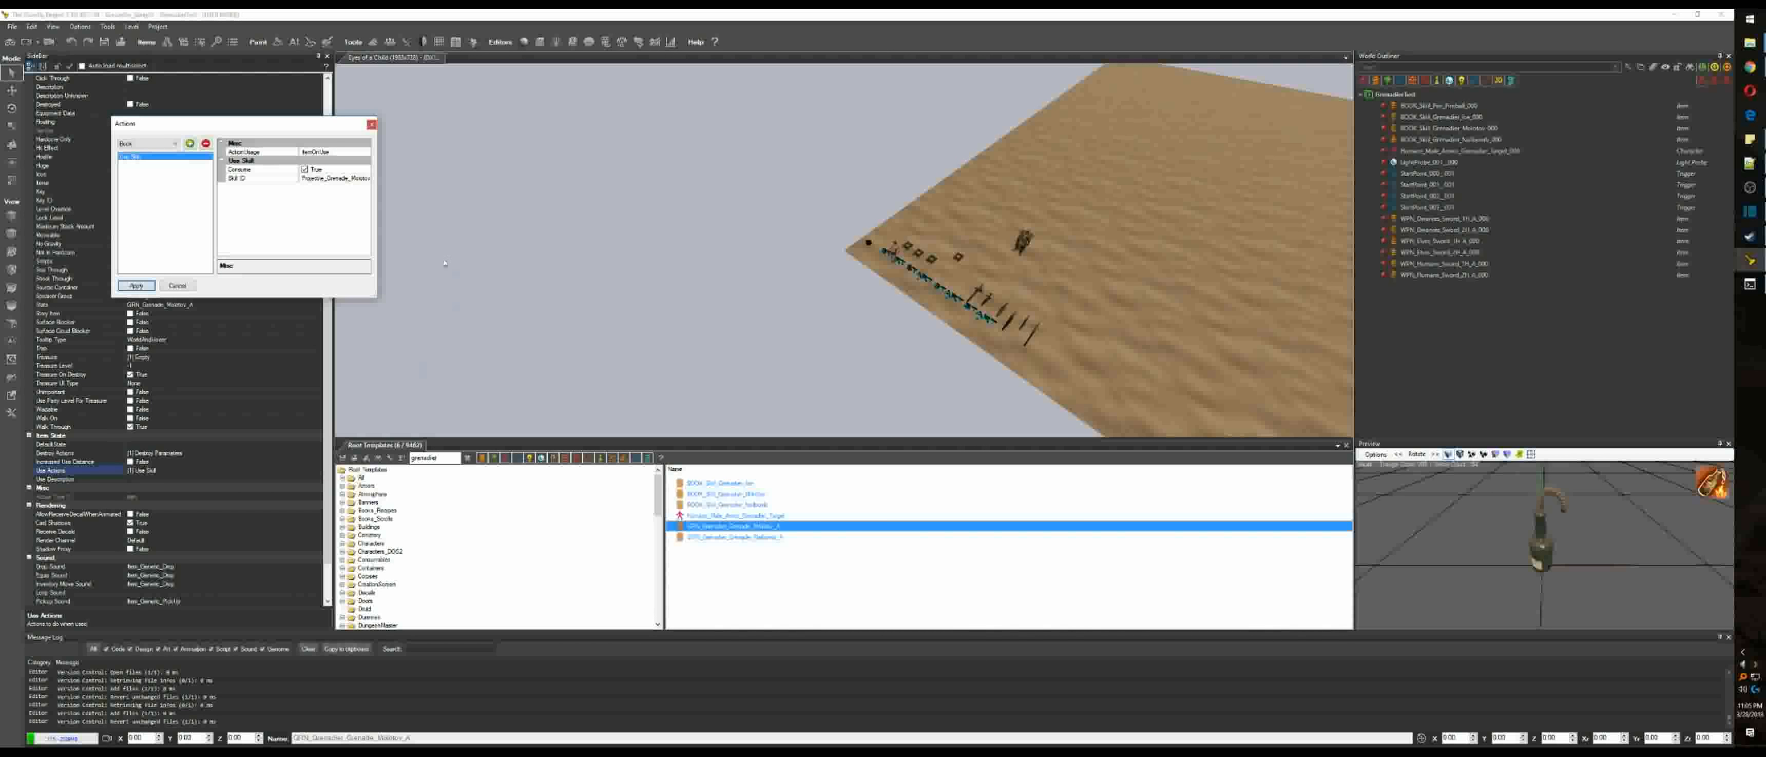
pyautogui.click(341, 178)
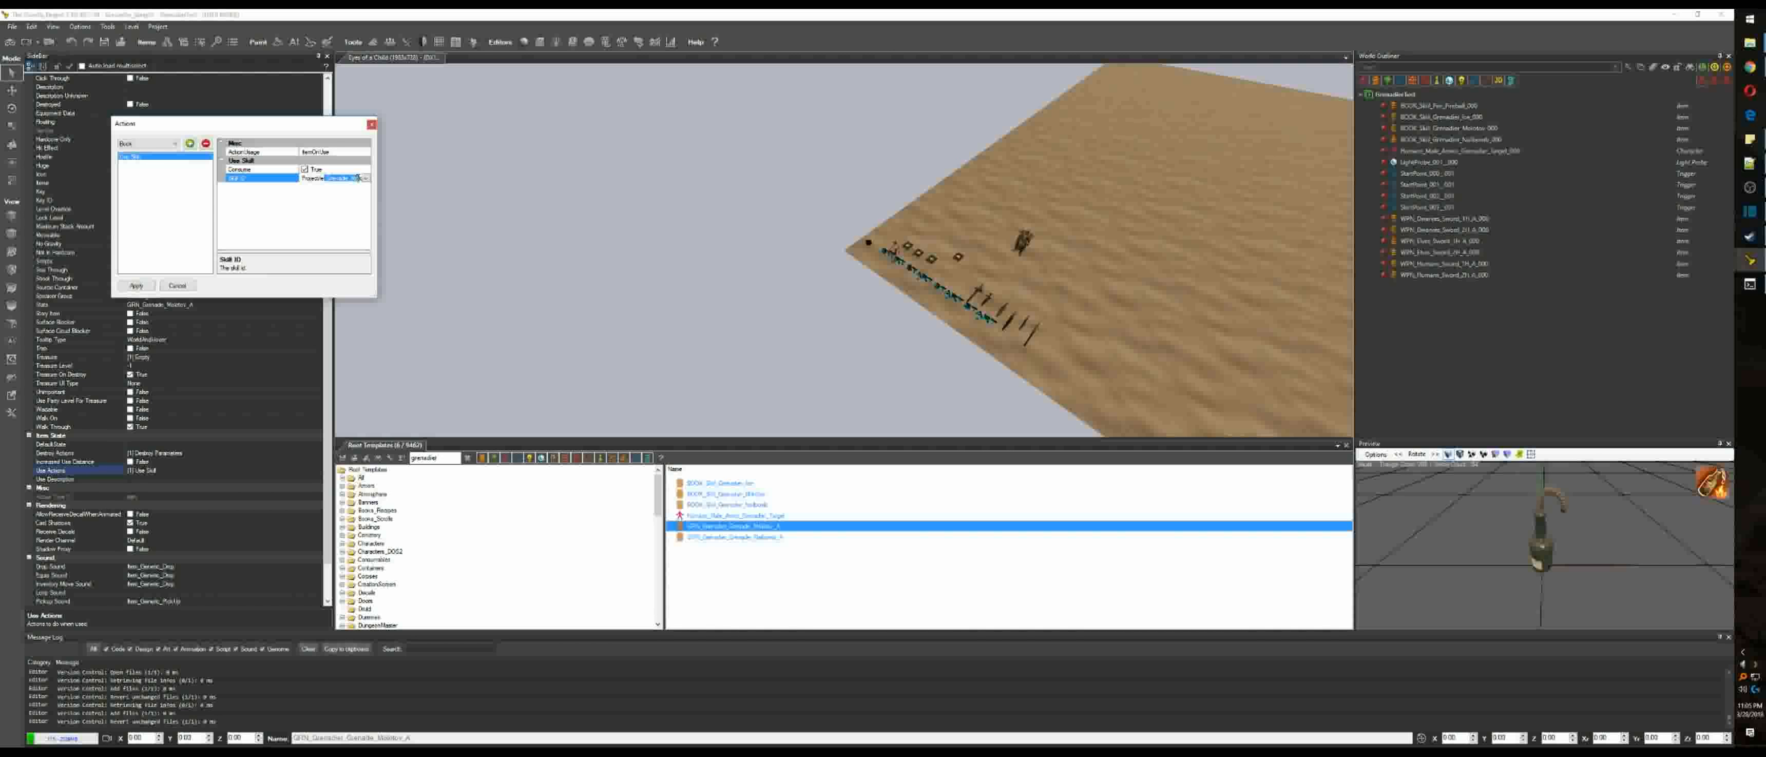
pyautogui.write('Grena')
pyautogui.moveTo(322, 176); pyautogui.dragTo(368, 181)
pyautogui.click(339, 170)
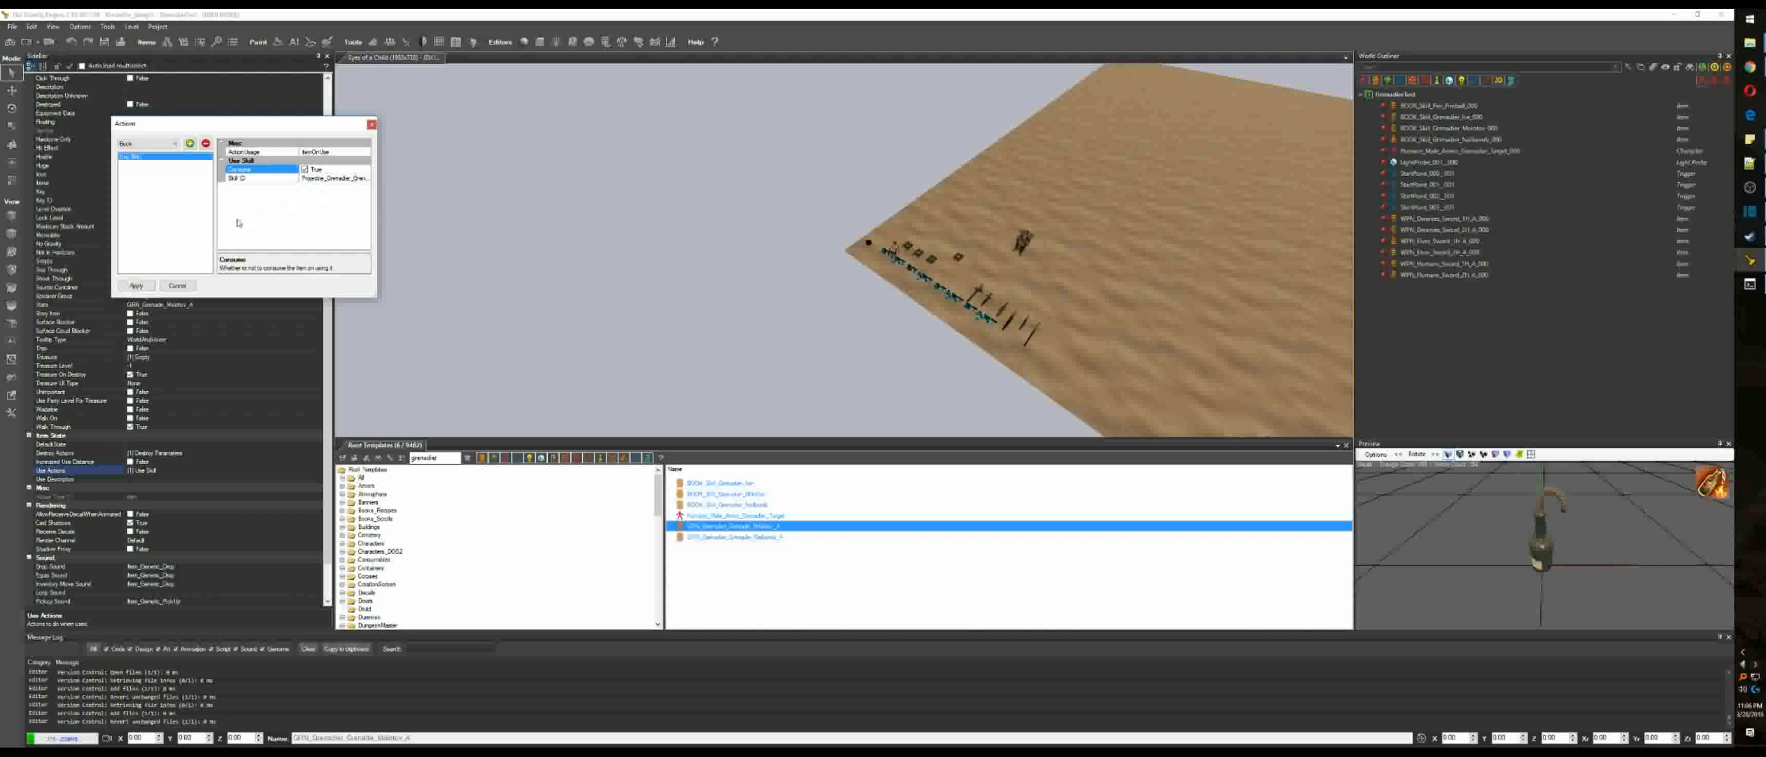
pyautogui.click(137, 285)
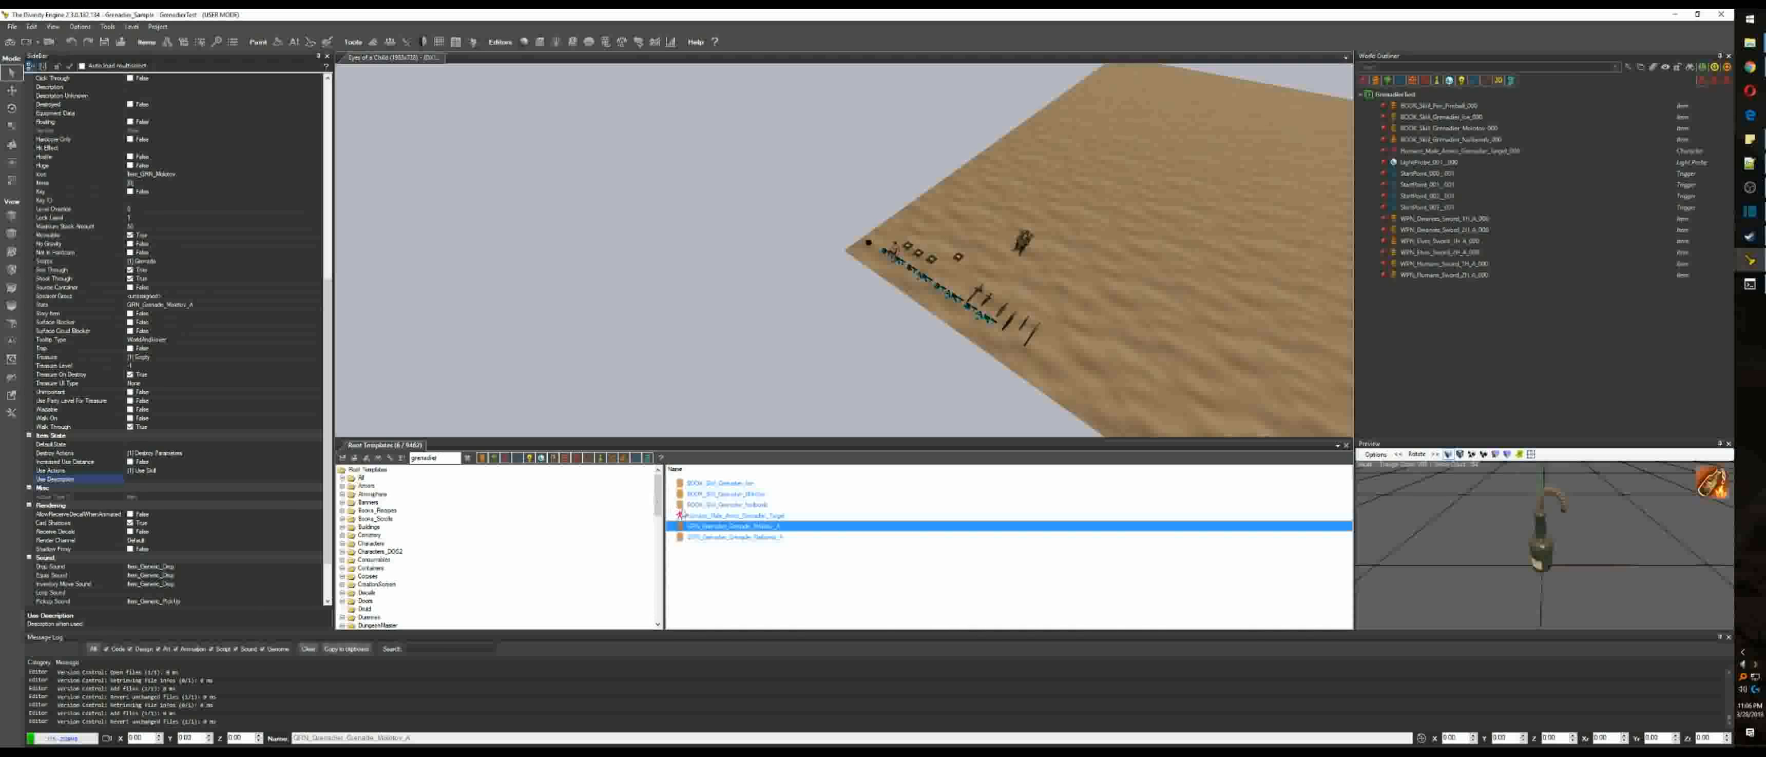
# Step: Add the Grenadier prefix to the Skill ID in the GRN_Grenadier_Grenade_Nailbomb_A template's Use Skill action and apply it
pyautogui.click(713, 537)
pyautogui.rightClick(709, 538)
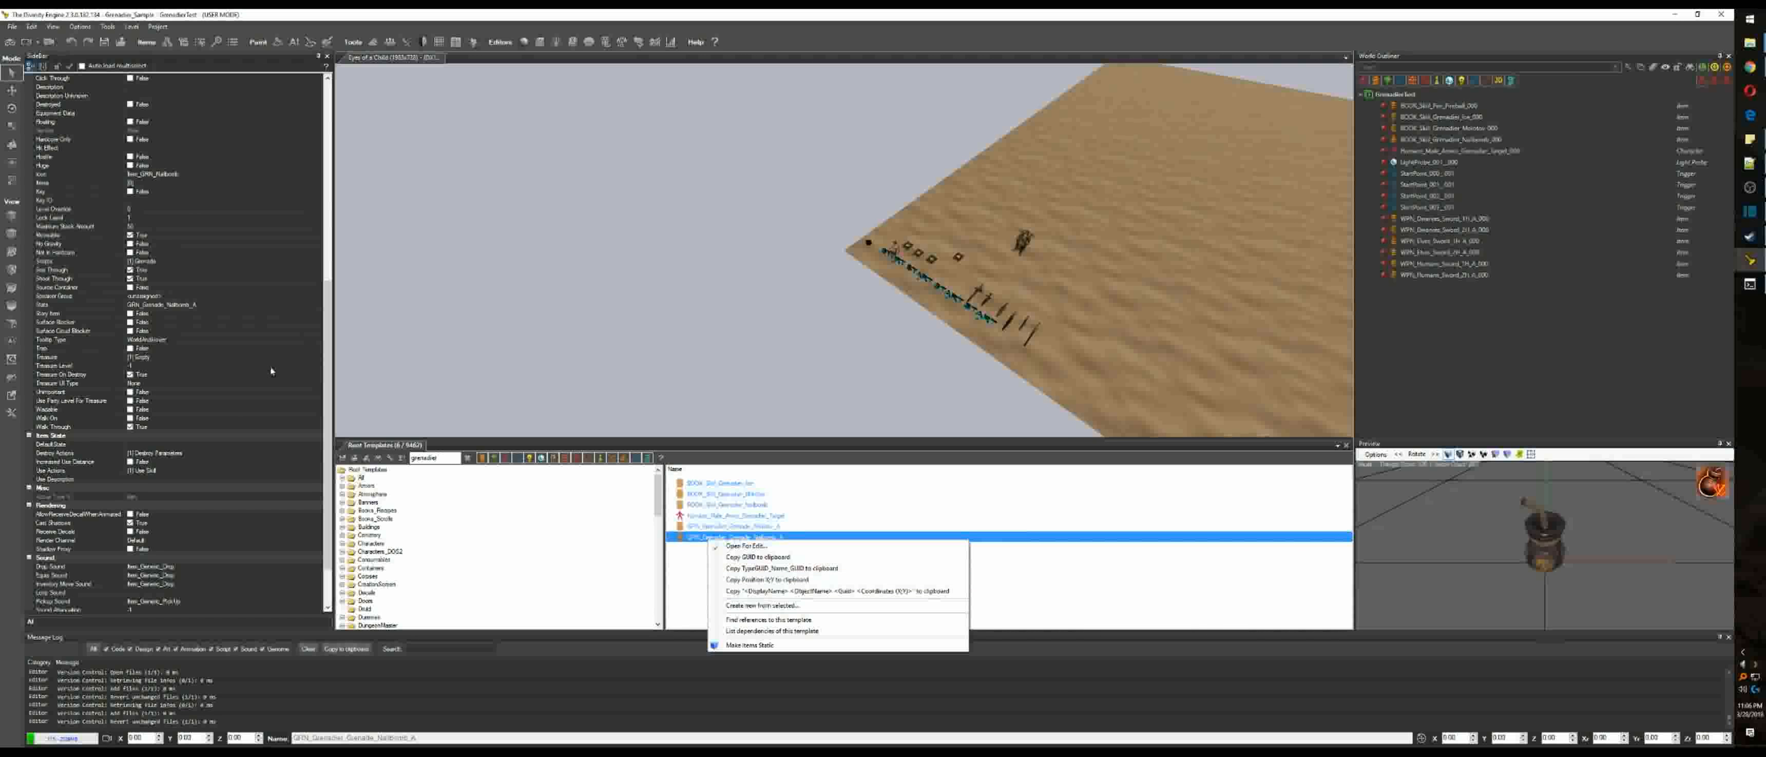
pyautogui.click(221, 470)
pyautogui.click(317, 477)
pyautogui.click(318, 472)
pyautogui.click(317, 478)
pyautogui.click(317, 472)
pyautogui.click(318, 470)
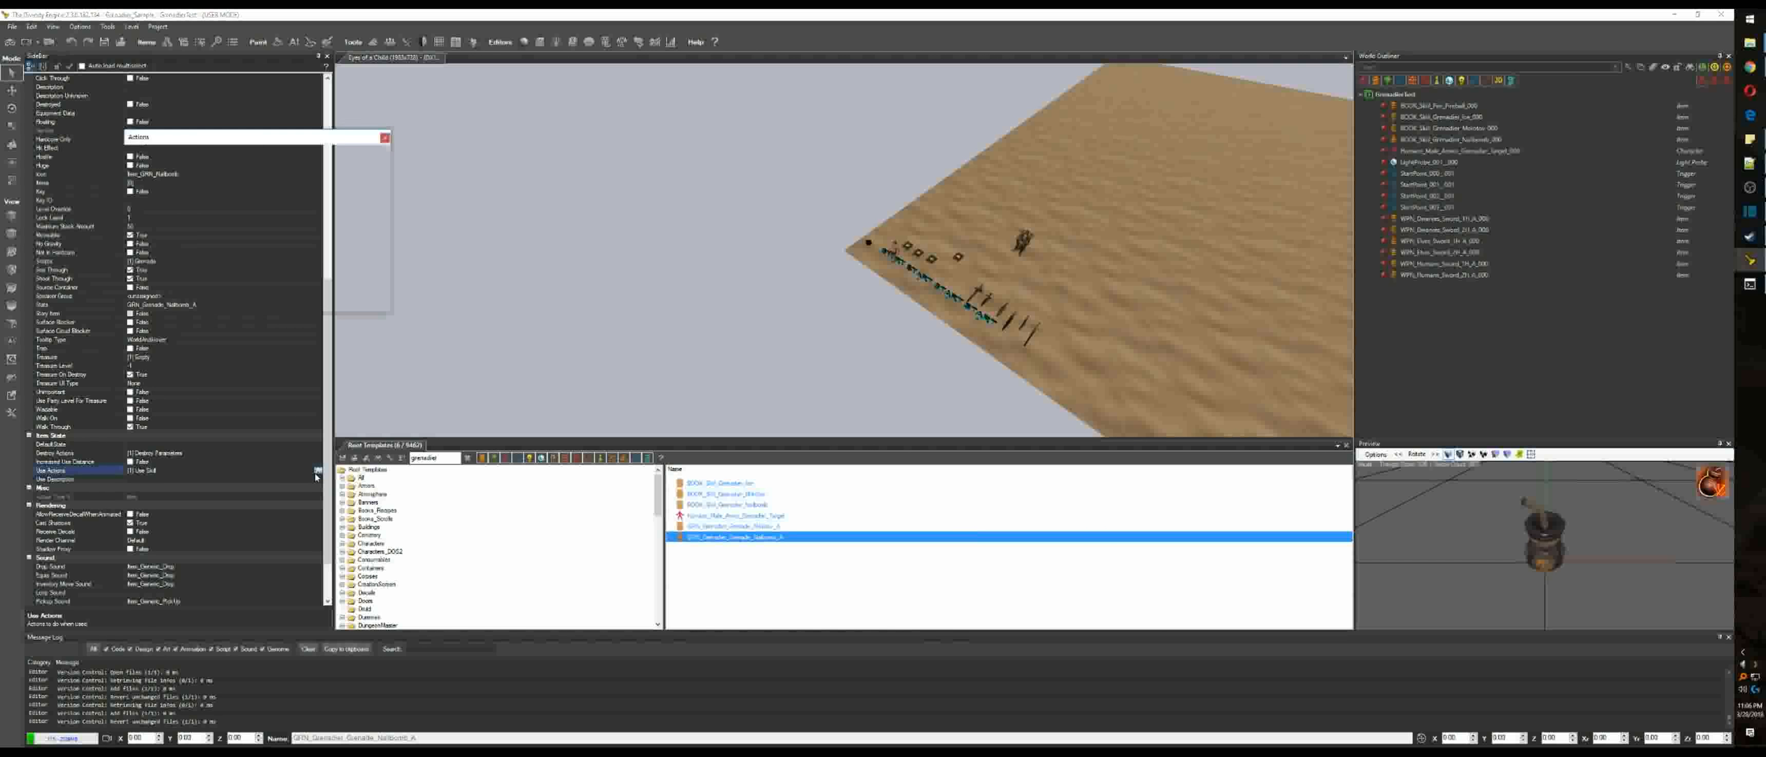
pyautogui.click(339, 192)
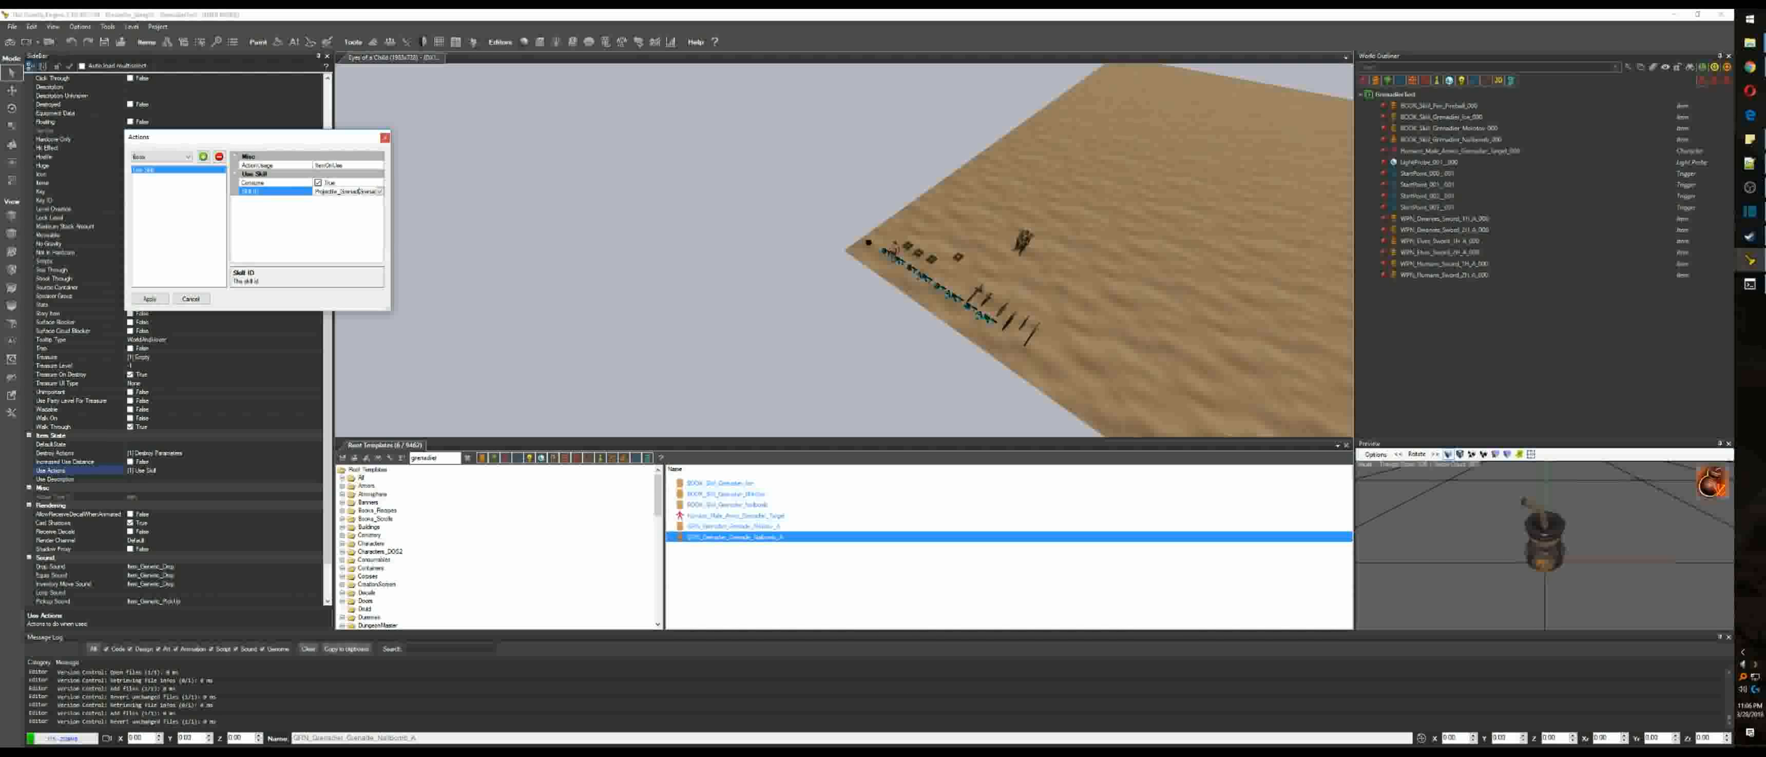
pyautogui.click(161, 301)
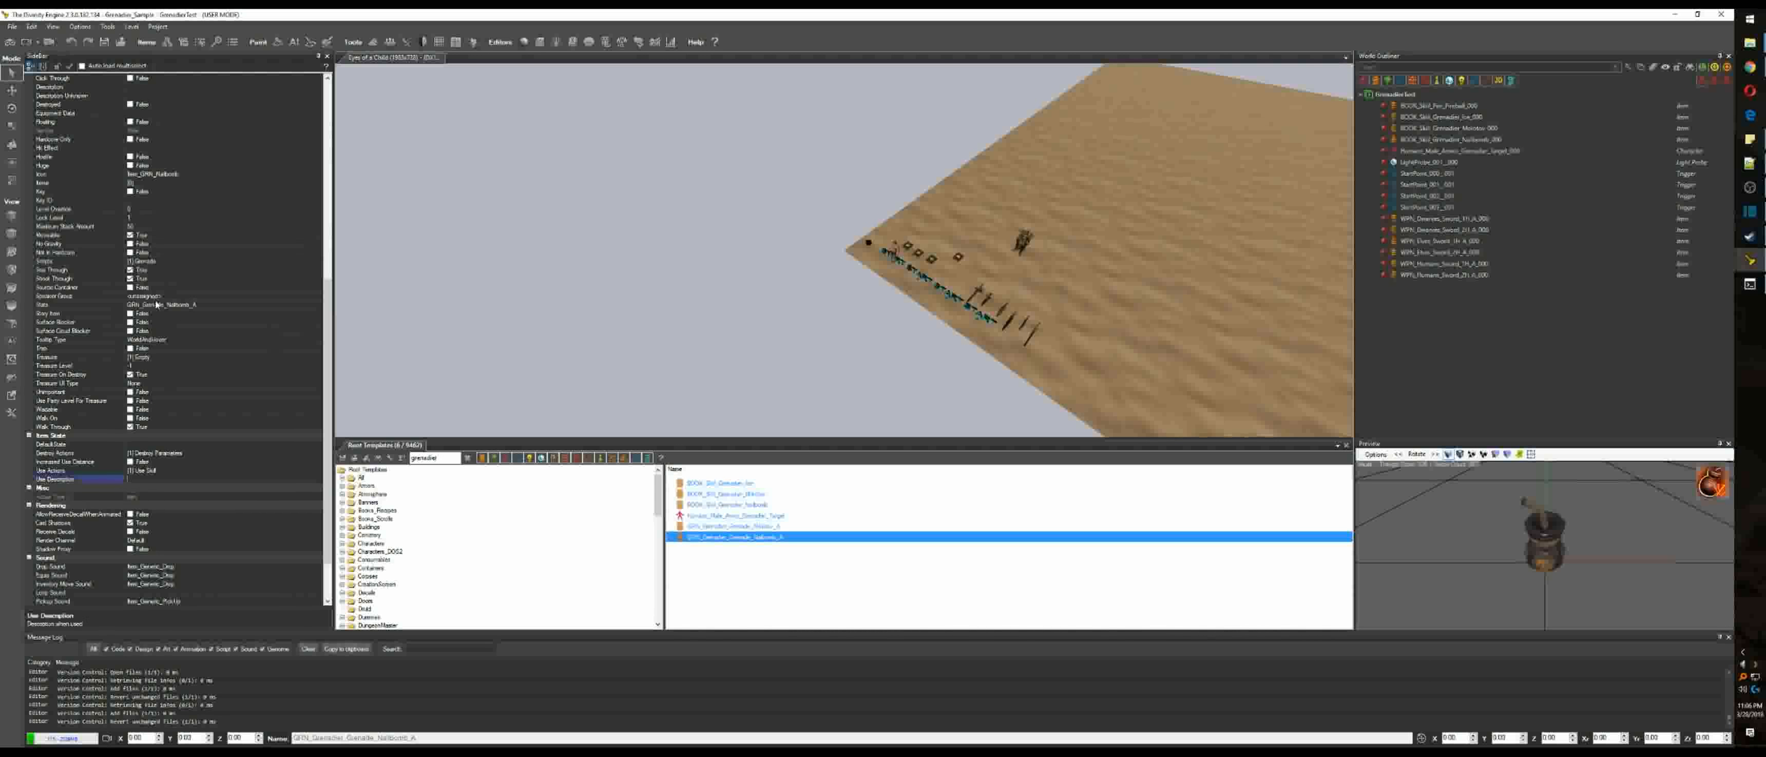
# Step: Copy the GUID of the GRN_Grenadier_Grenade_Molotov_A root template
pyautogui.click(716, 561)
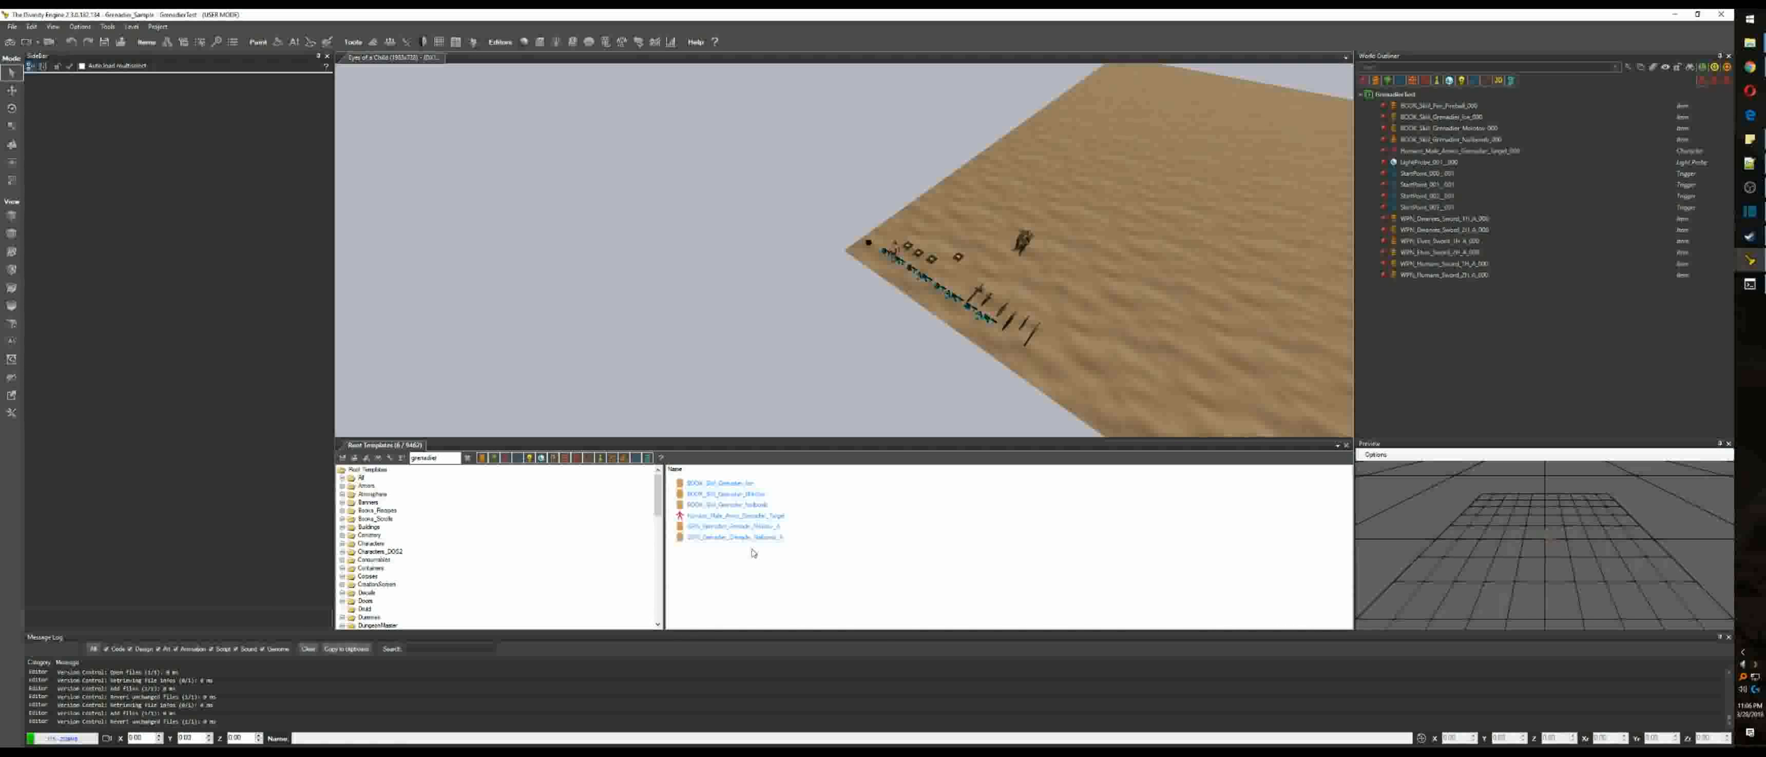
pyautogui.click(747, 527)
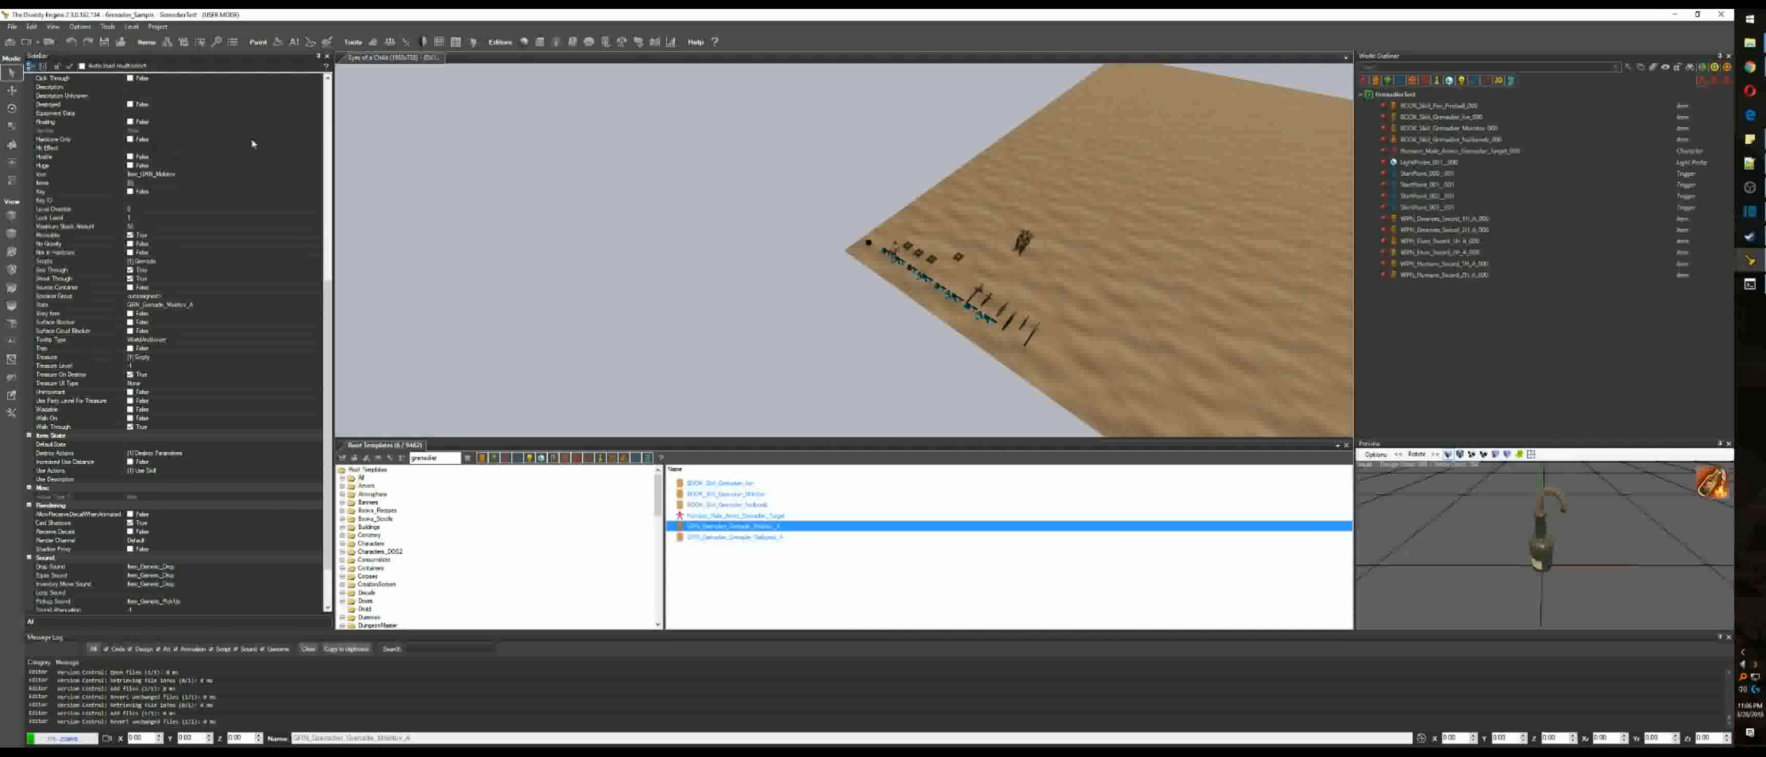
pyautogui.scroll(10, 205, 172)
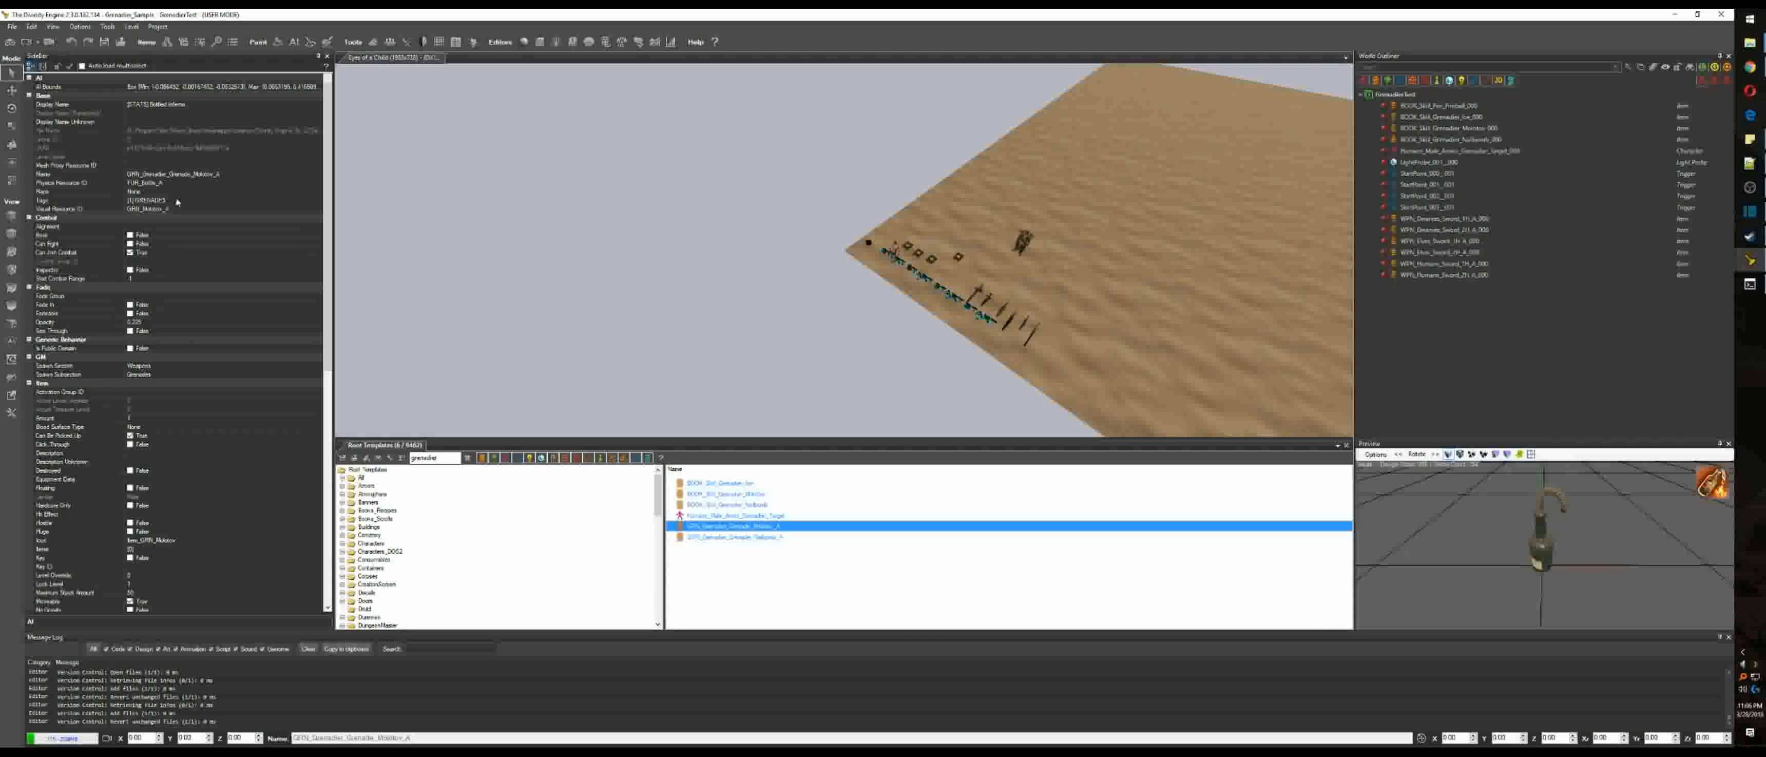
pyautogui.rightClick(178, 150)
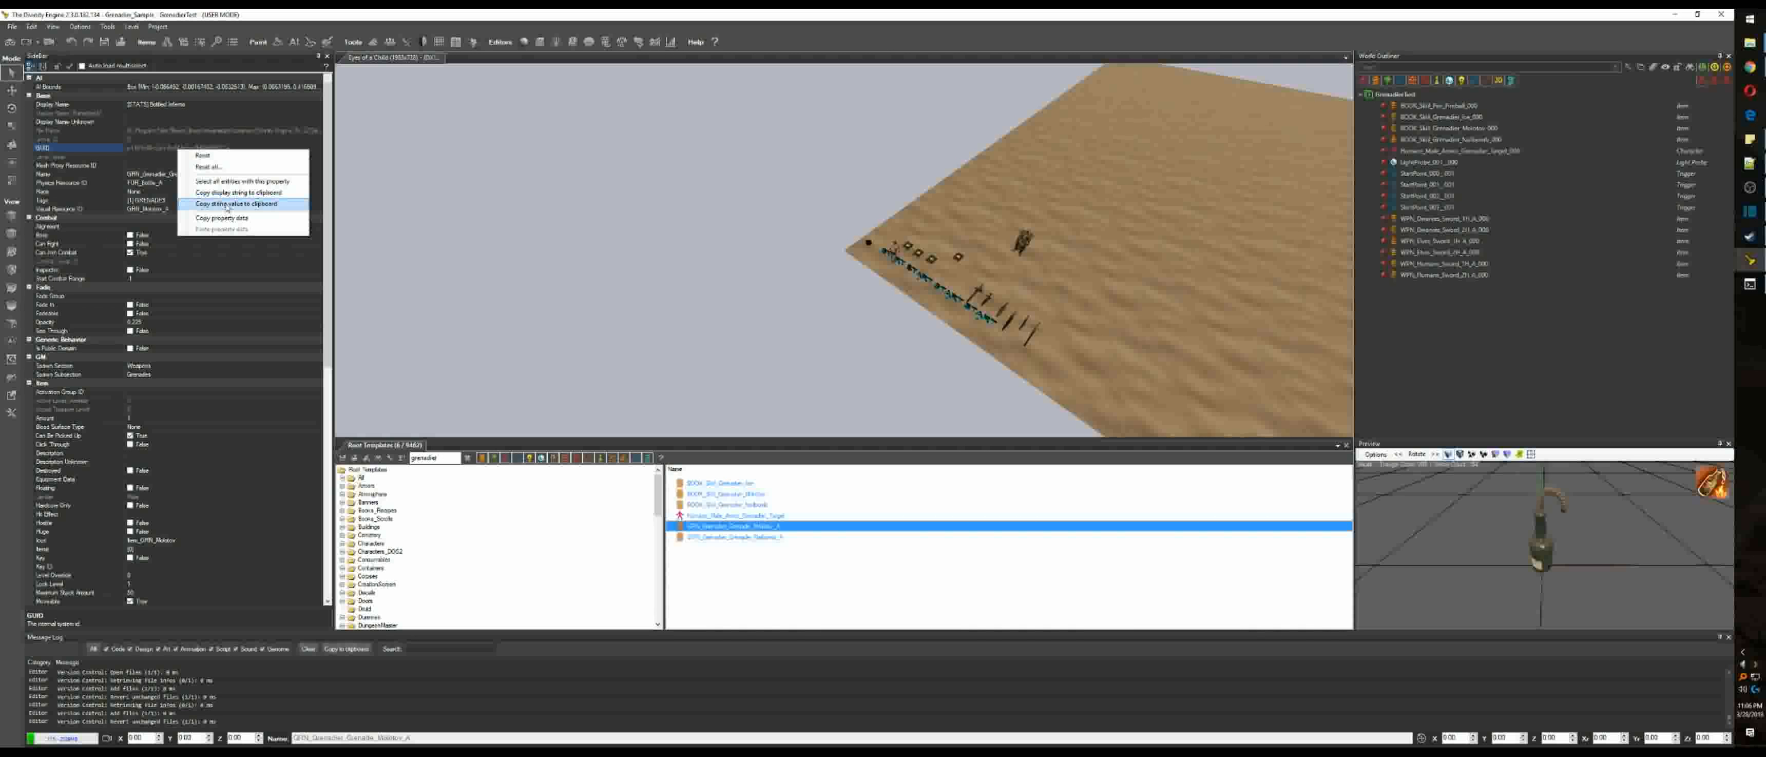
pyautogui.rightClick(750, 530)
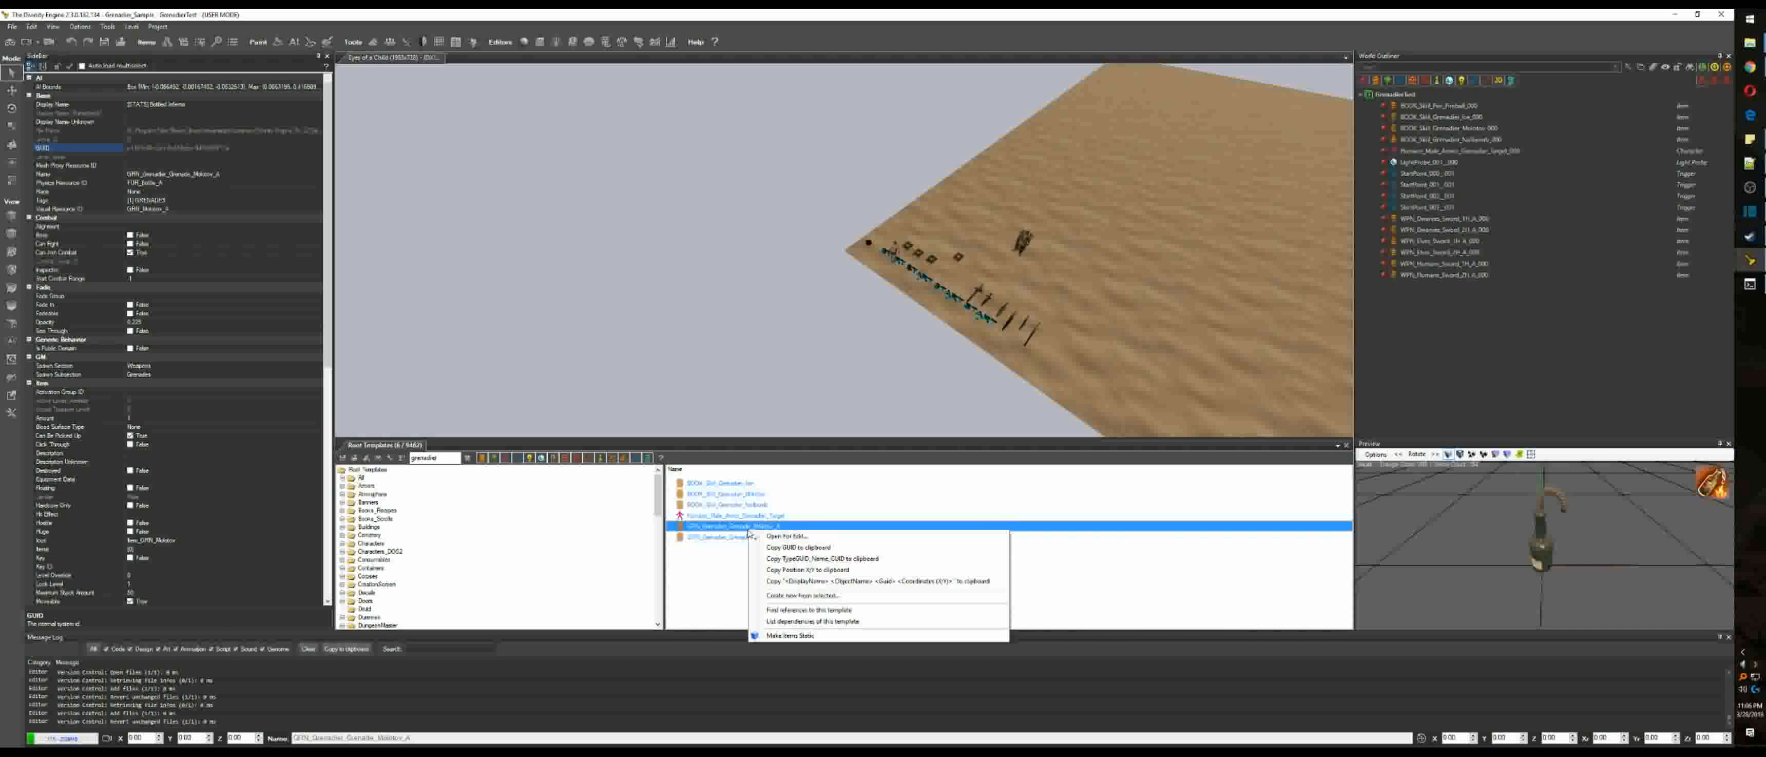
pyautogui.click(826, 550)
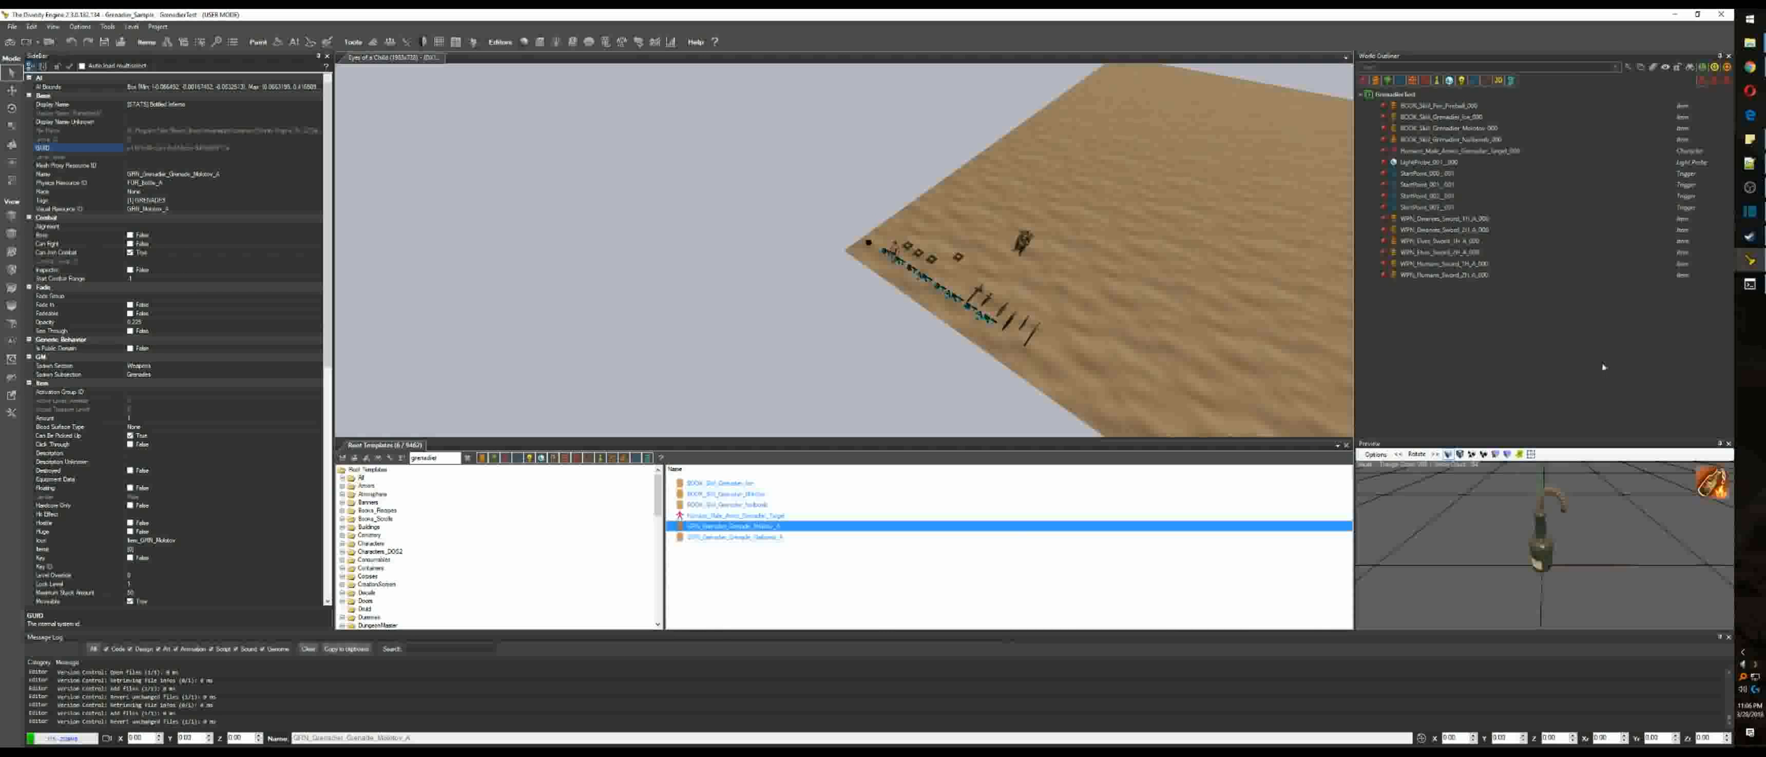
# Step: In the Projectile skill data, set the MovingObject of Grenadier_Grenade_Molotov to the copied template GUID
pyautogui.moveTo(1750, 260)
pyautogui.click(1699, 296)
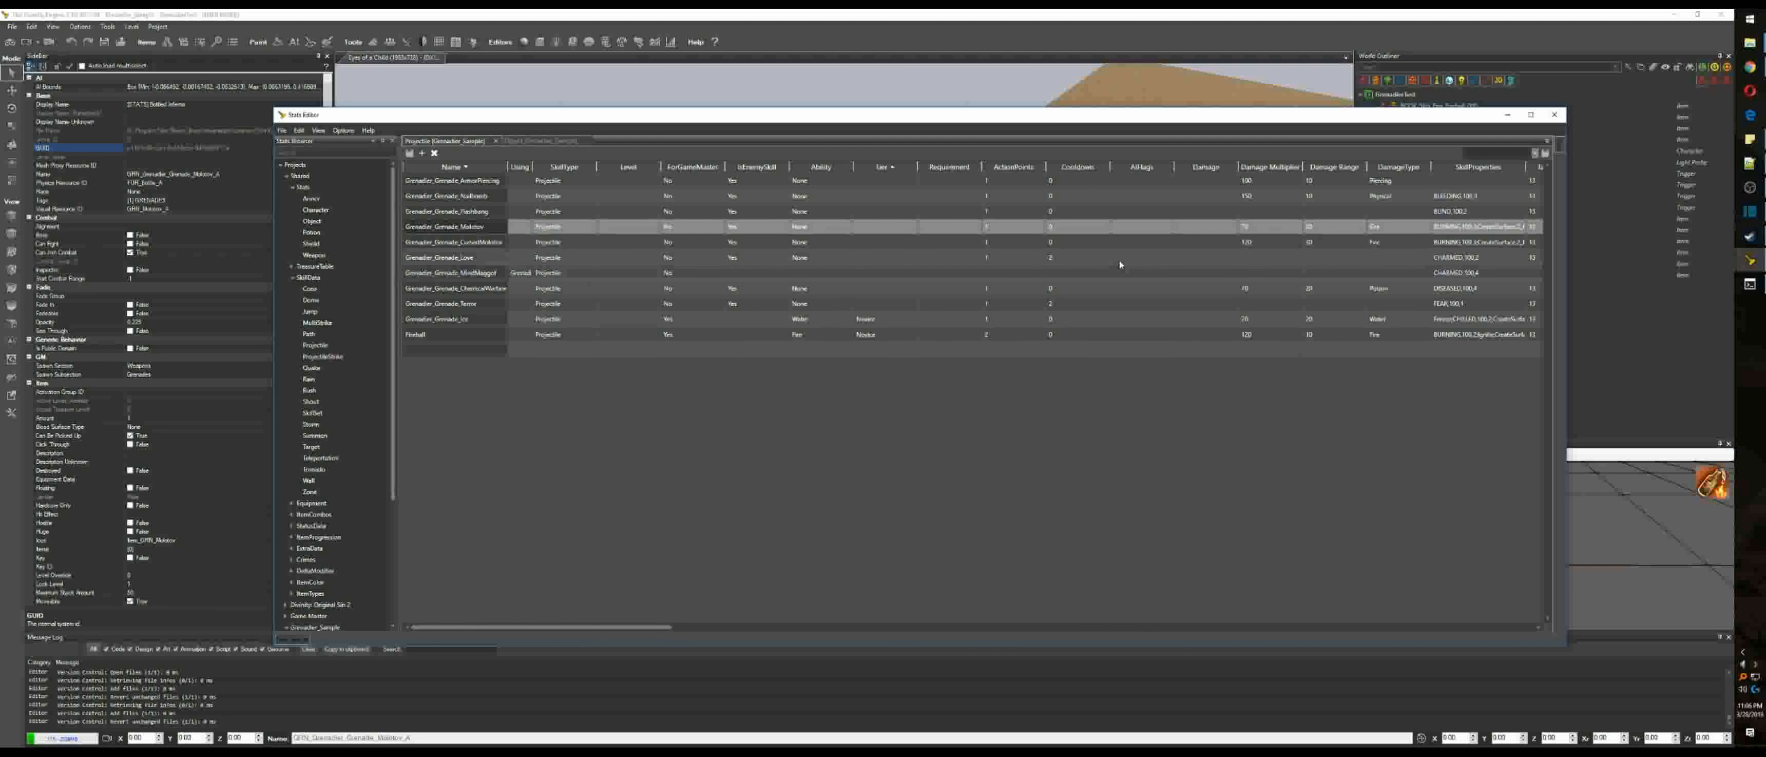
pyautogui.press('Right')
pyautogui.press('Right')
pyautogui.press('Right')
pyautogui.press('Right')
pyautogui.press('Right')
pyautogui.press('Right')
pyautogui.press('Right')
pyautogui.press('Right')
pyautogui.press('Right')
pyautogui.press('Right')
pyautogui.press('Right')
pyautogui.press('Right')
pyautogui.press('Right')
pyautogui.press('Right')
pyautogui.press('Right')
pyautogui.press('Right')
pyautogui.press('Right')
pyautogui.press('Right')
pyautogui.press('Right')
pyautogui.press('Right')
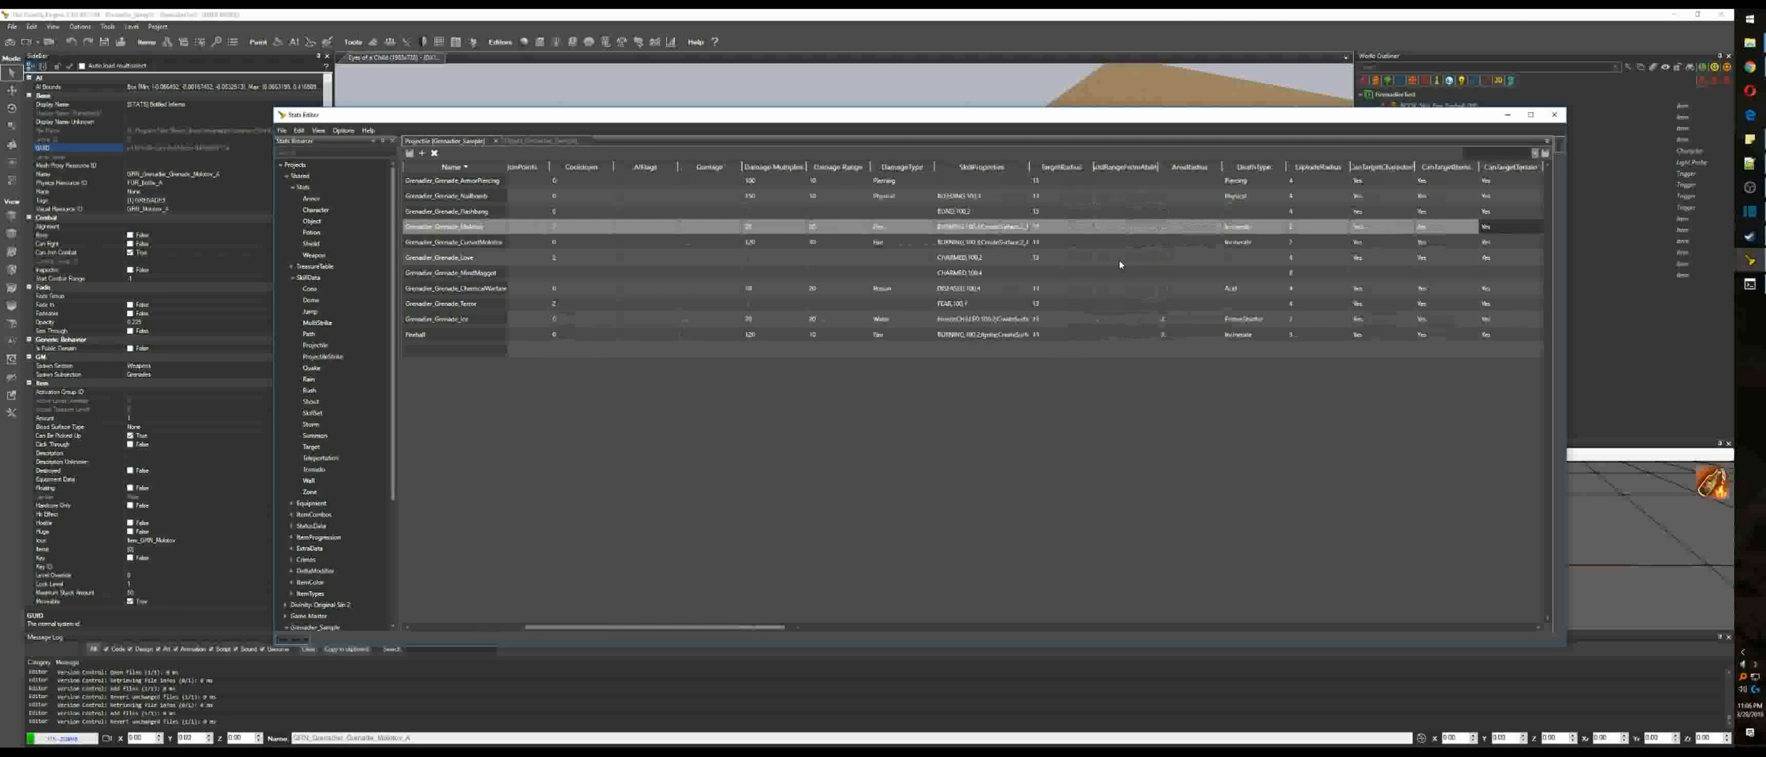
pyautogui.press('Right')
pyautogui.press('Right')
pyautogui.press('Right')
pyautogui.press('Right')
pyautogui.press('Right')
pyautogui.press('Right')
pyautogui.press('Right')
pyautogui.press('Right')
pyautogui.press('Right')
pyautogui.press('Right')
pyautogui.press('Right')
pyautogui.press('Right')
pyautogui.press('Right')
pyautogui.press('Right')
pyautogui.press('Right')
pyautogui.press('Right')
pyautogui.press('Right')
pyautogui.press('Right')
pyautogui.press('Right')
pyautogui.press('Right')
pyautogui.press('Right')
pyautogui.press('Right')
pyautogui.press('Right')
pyautogui.press('Right')
pyautogui.press('Right')
pyautogui.press('Right')
pyautogui.press('Right')
pyautogui.press('Right')
pyautogui.press('Right')
pyautogui.press('Right')
pyautogui.press('Right')
pyautogui.press('Right')
pyautogui.press('Right')
pyautogui.press('Right')
pyautogui.press('Right')
pyautogui.press('Right')
pyautogui.press('Right')
pyautogui.press('Right')
pyautogui.press('Right')
pyautogui.press('Right')
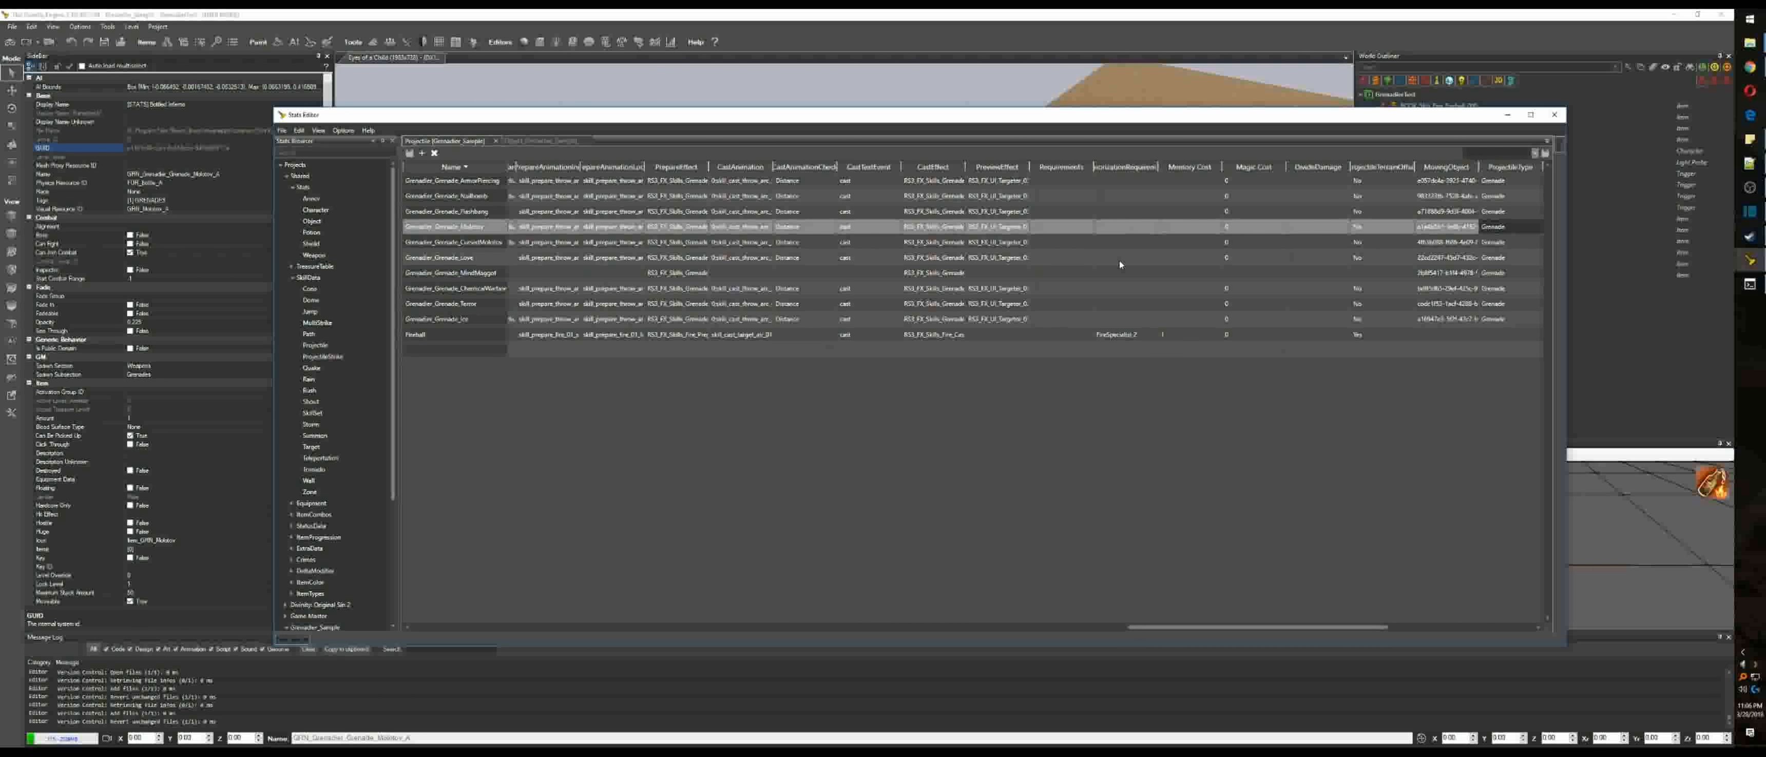
pyautogui.press('Right')
pyautogui.press('Right')
pyautogui.press('Right')
pyautogui.press('Right')
pyautogui.press('Right')
pyautogui.click(1107, 227)
pyautogui.click(1118, 231)
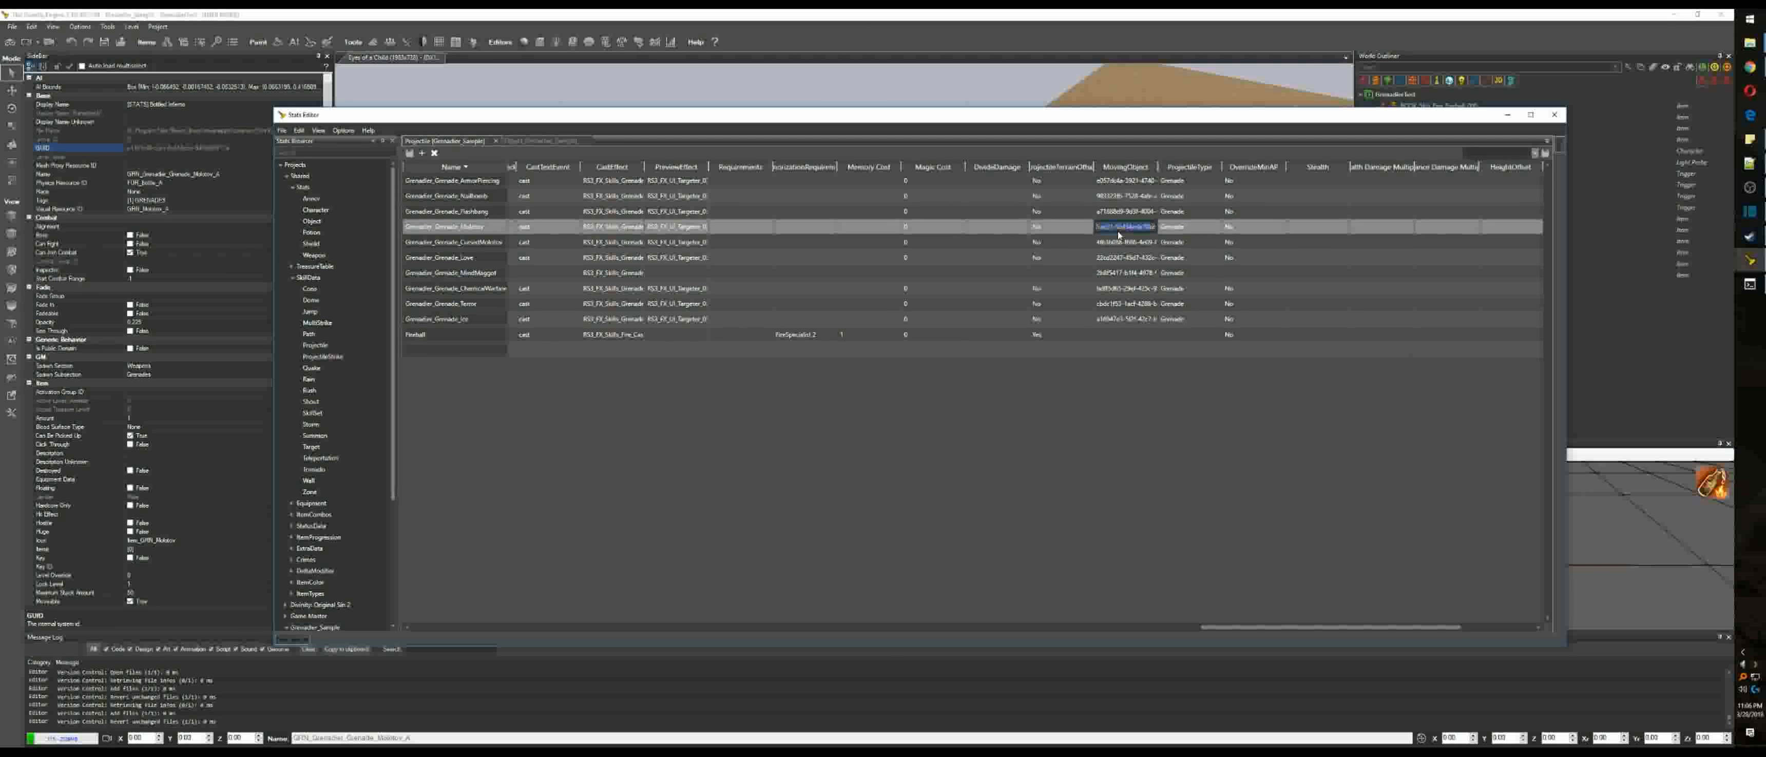
pyautogui.hotkey('ctrl', 'v')
# Step: Copy the GUID of the GRN_Grenadier_Grenade_Nailbomb_A root template
pyautogui.click(790, 62)
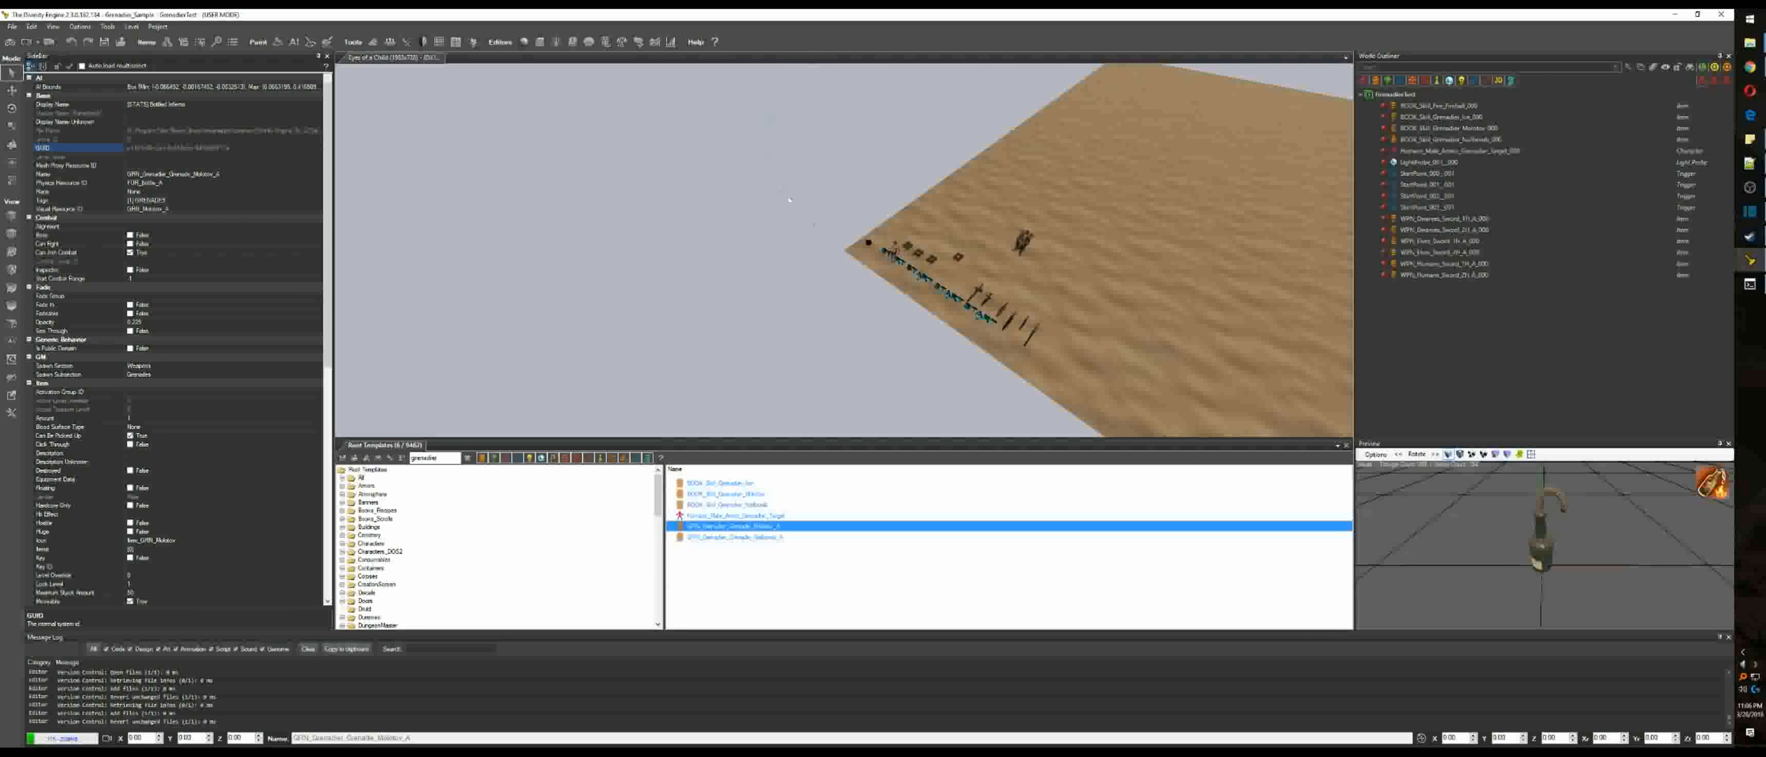
pyautogui.click(754, 537)
pyautogui.rightClick(773, 536)
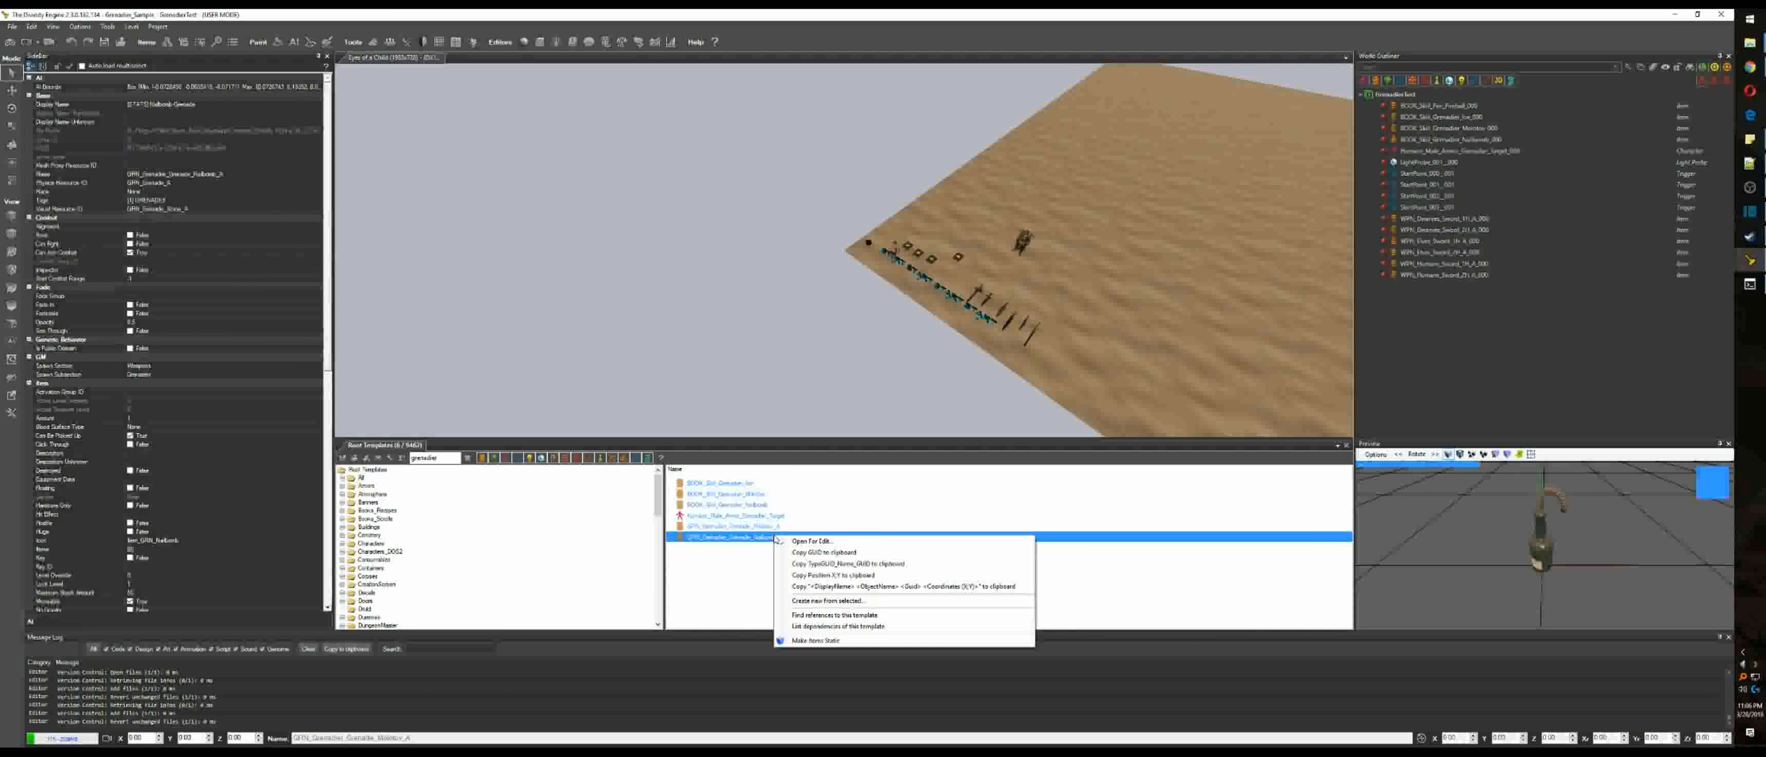
pyautogui.click(819, 552)
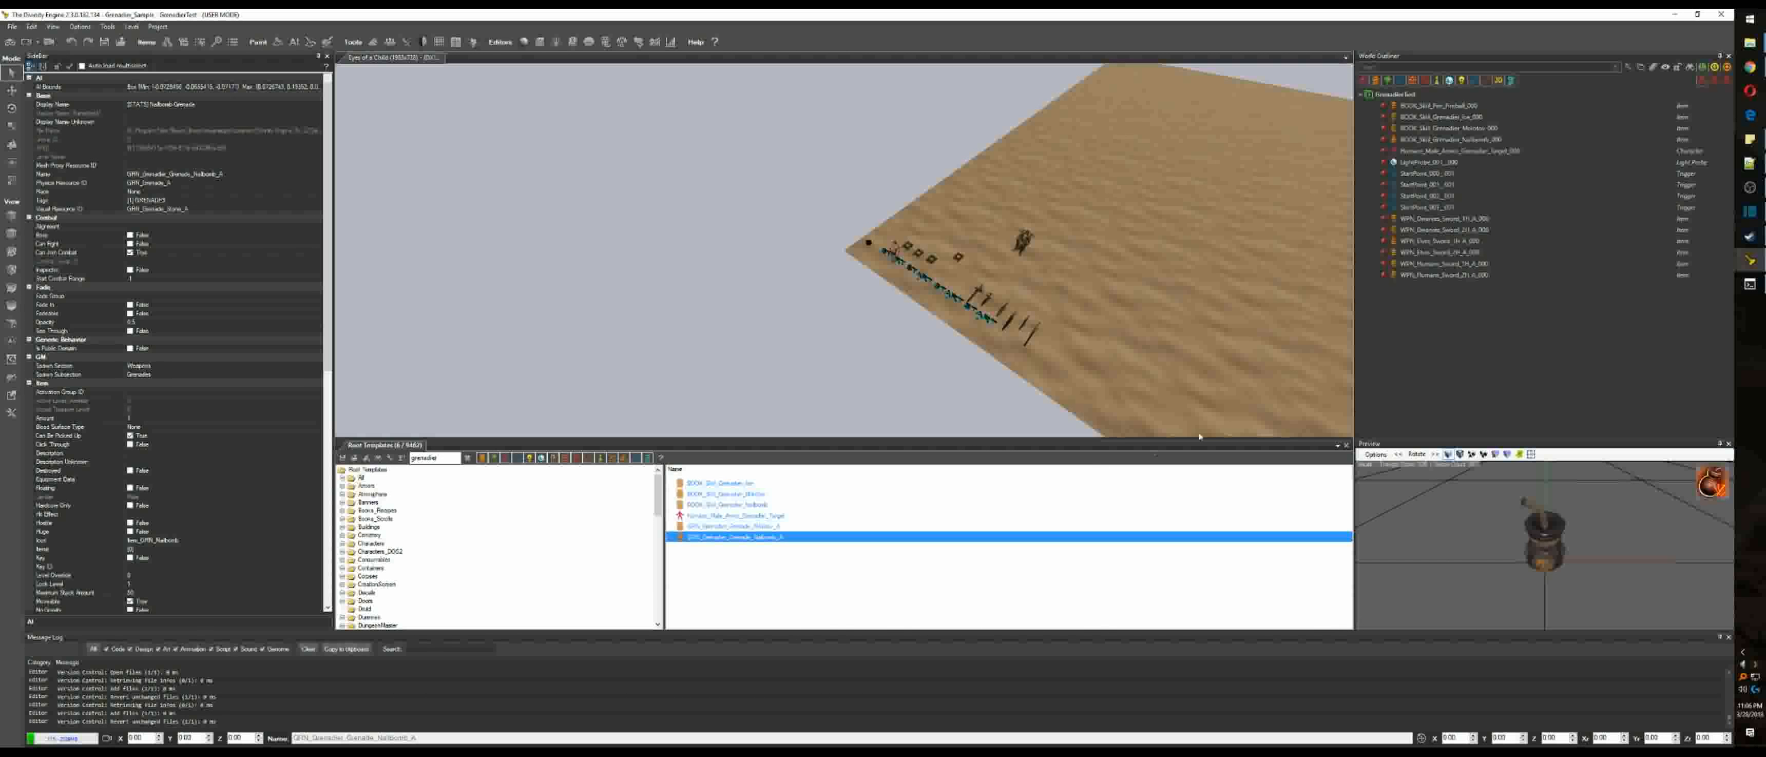
# Step: Set the MovingObject of the Grenadier_Grenade_Nailbomb skill to the copied Nailbomb template GUID
pyautogui.click(1750, 260)
pyautogui.click(1682, 300)
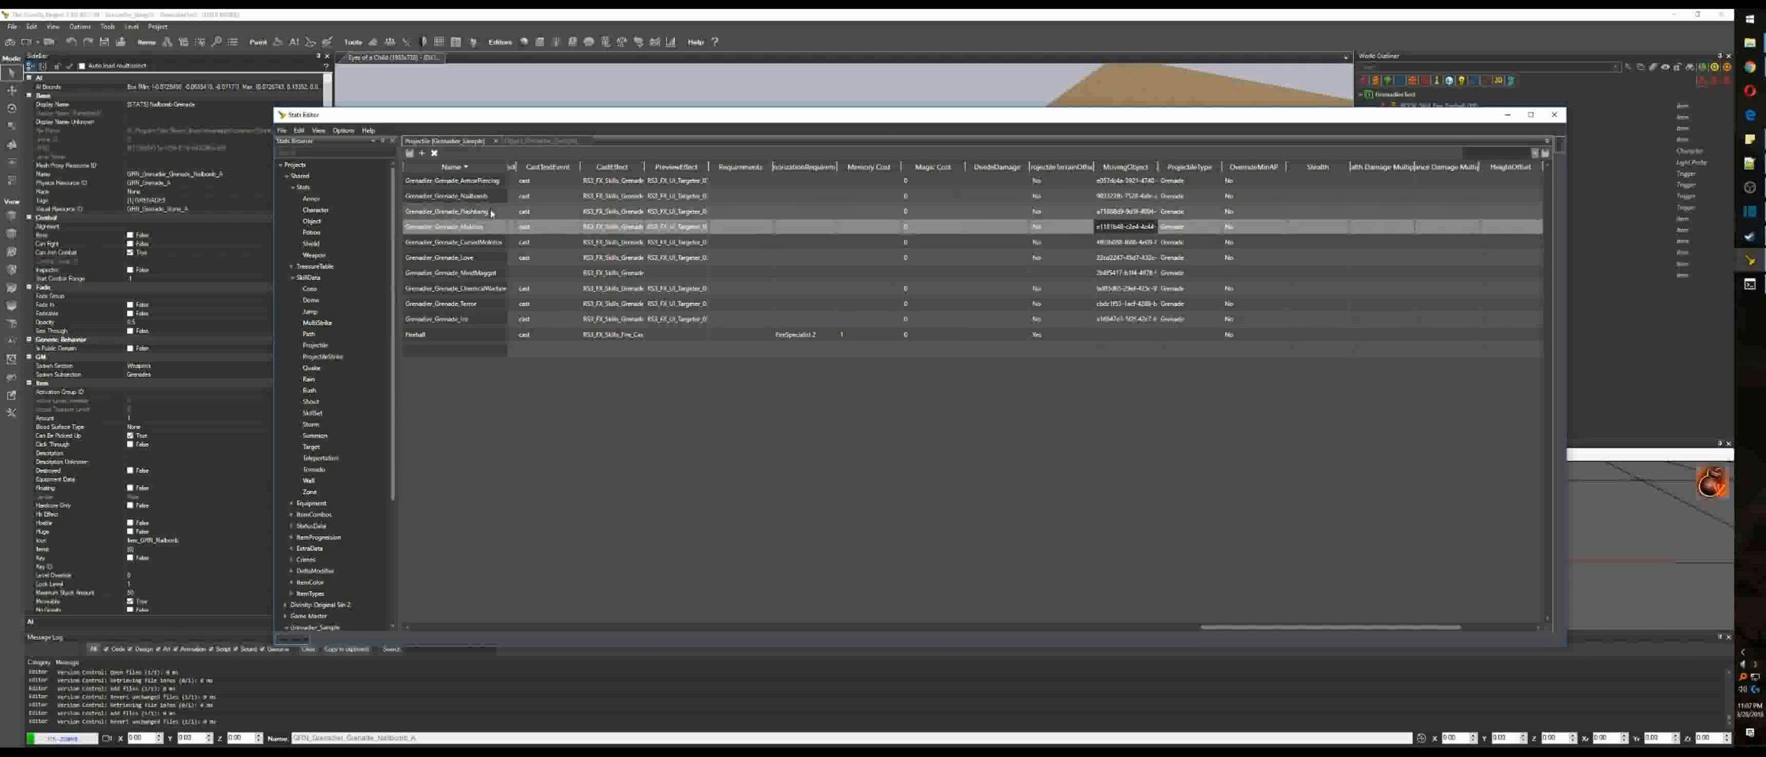
pyautogui.doubleClick(1131, 196)
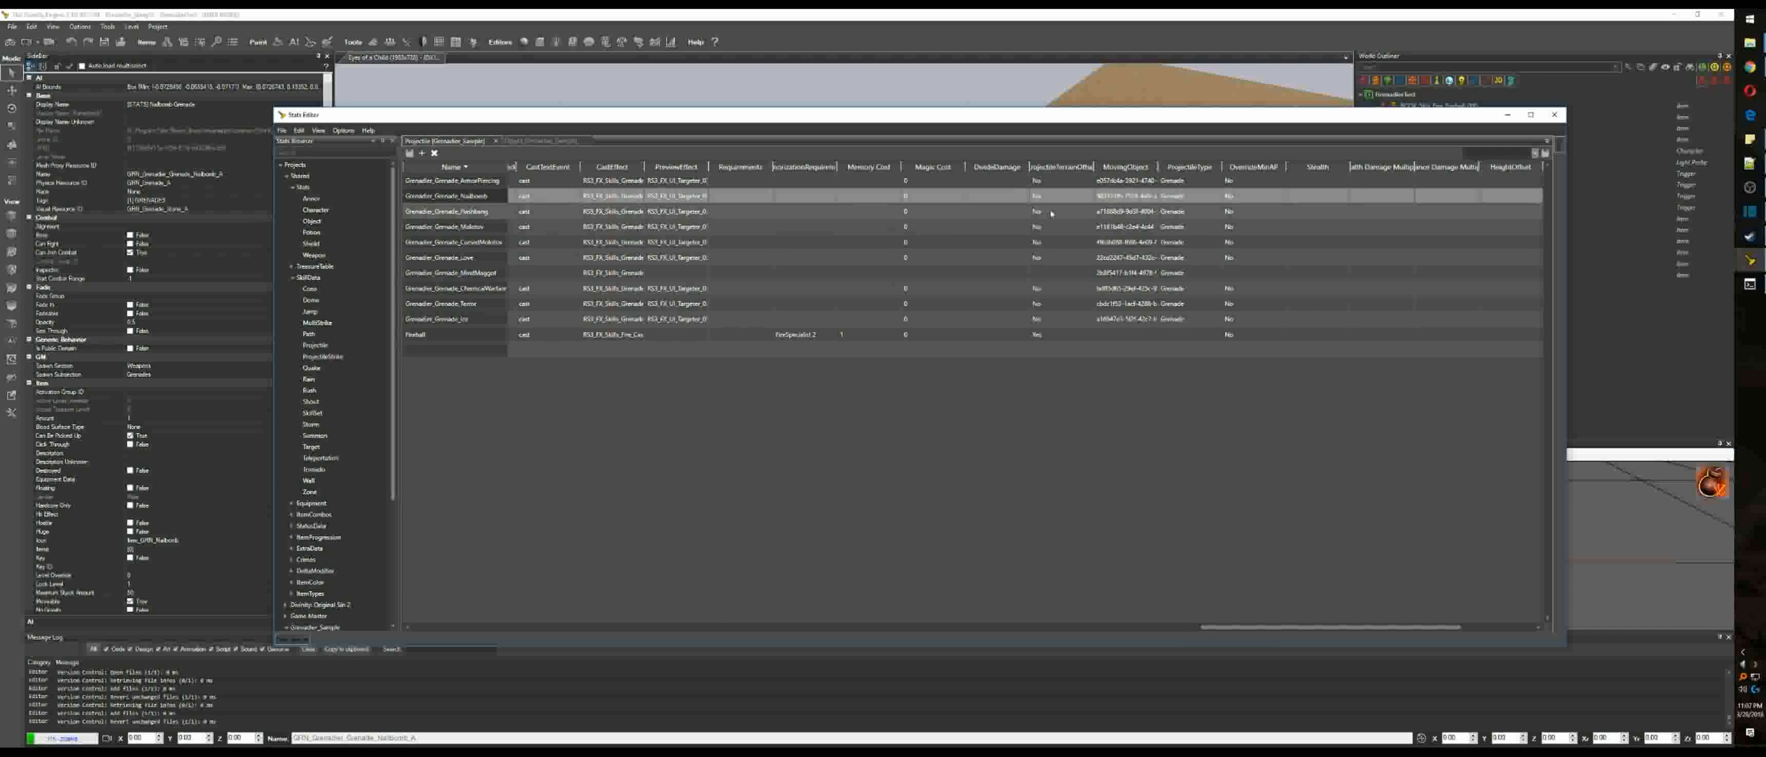
pyautogui.hotkey('ctrl', 'v')
pyautogui.press('Return')
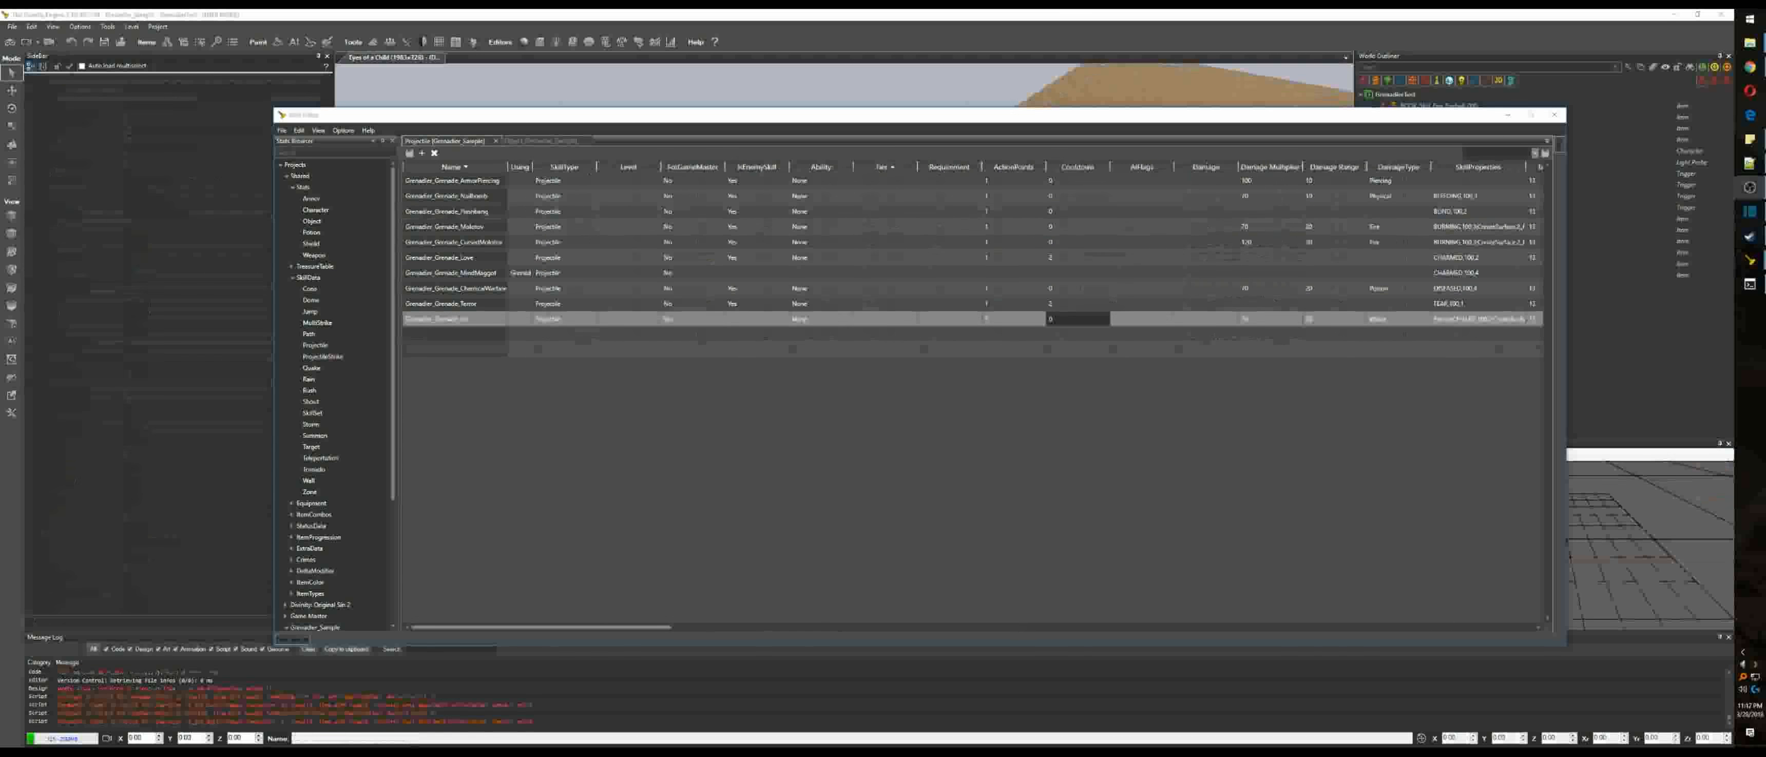
# Step: Sort the projectile skills by Damage Multiplier and review the values for the Nailbomb, Molotov, chemical and Ice grenades
pyautogui.click(1449, 390)
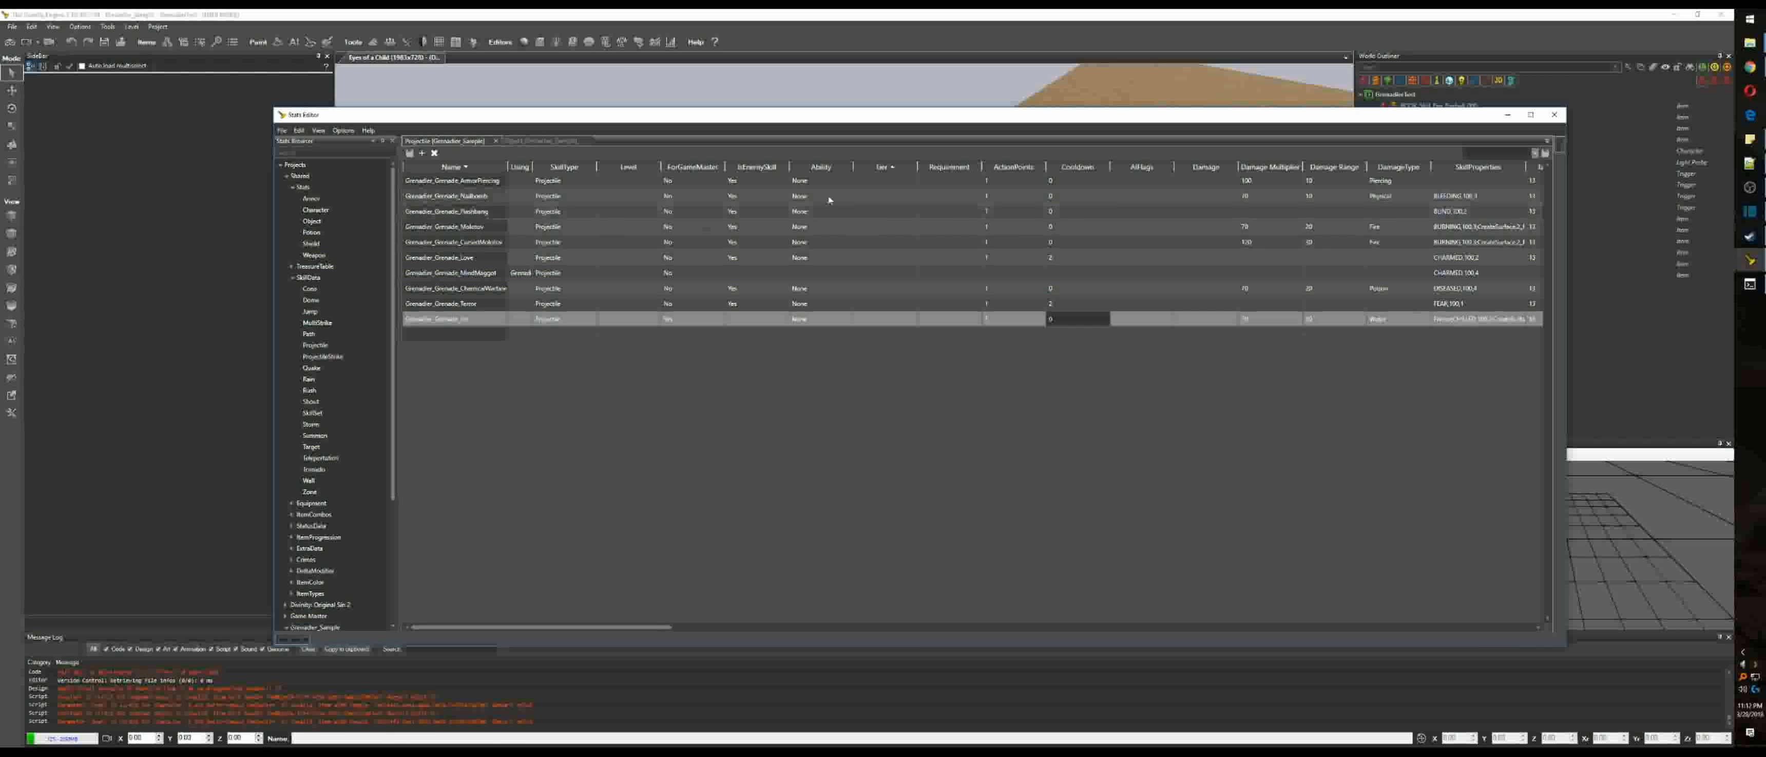
pyautogui.click(1261, 167)
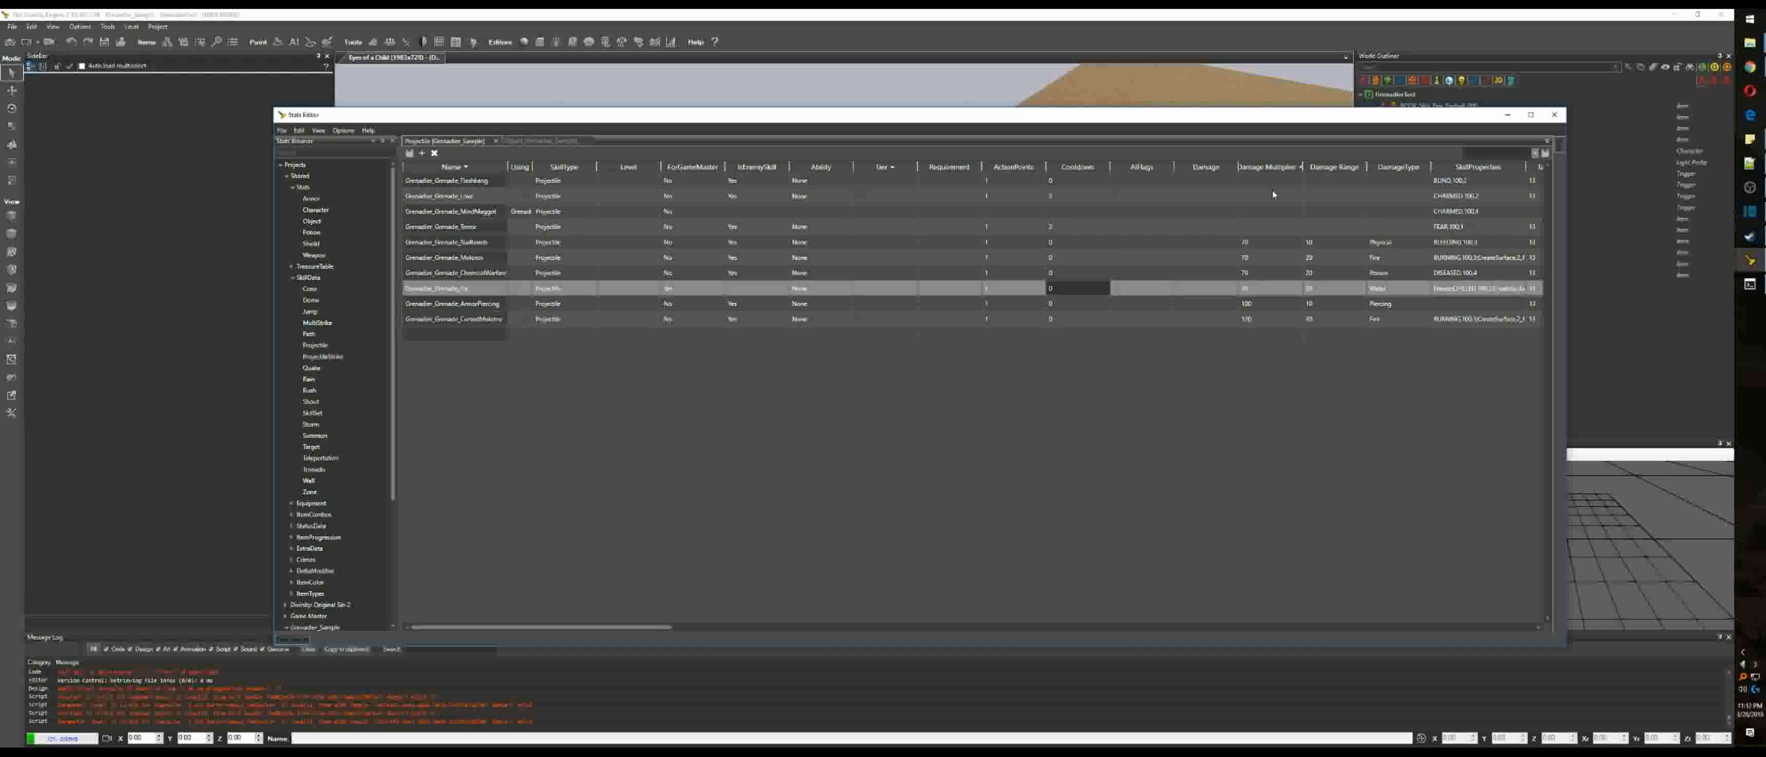
pyautogui.click(511, 244)
pyautogui.click(504, 259)
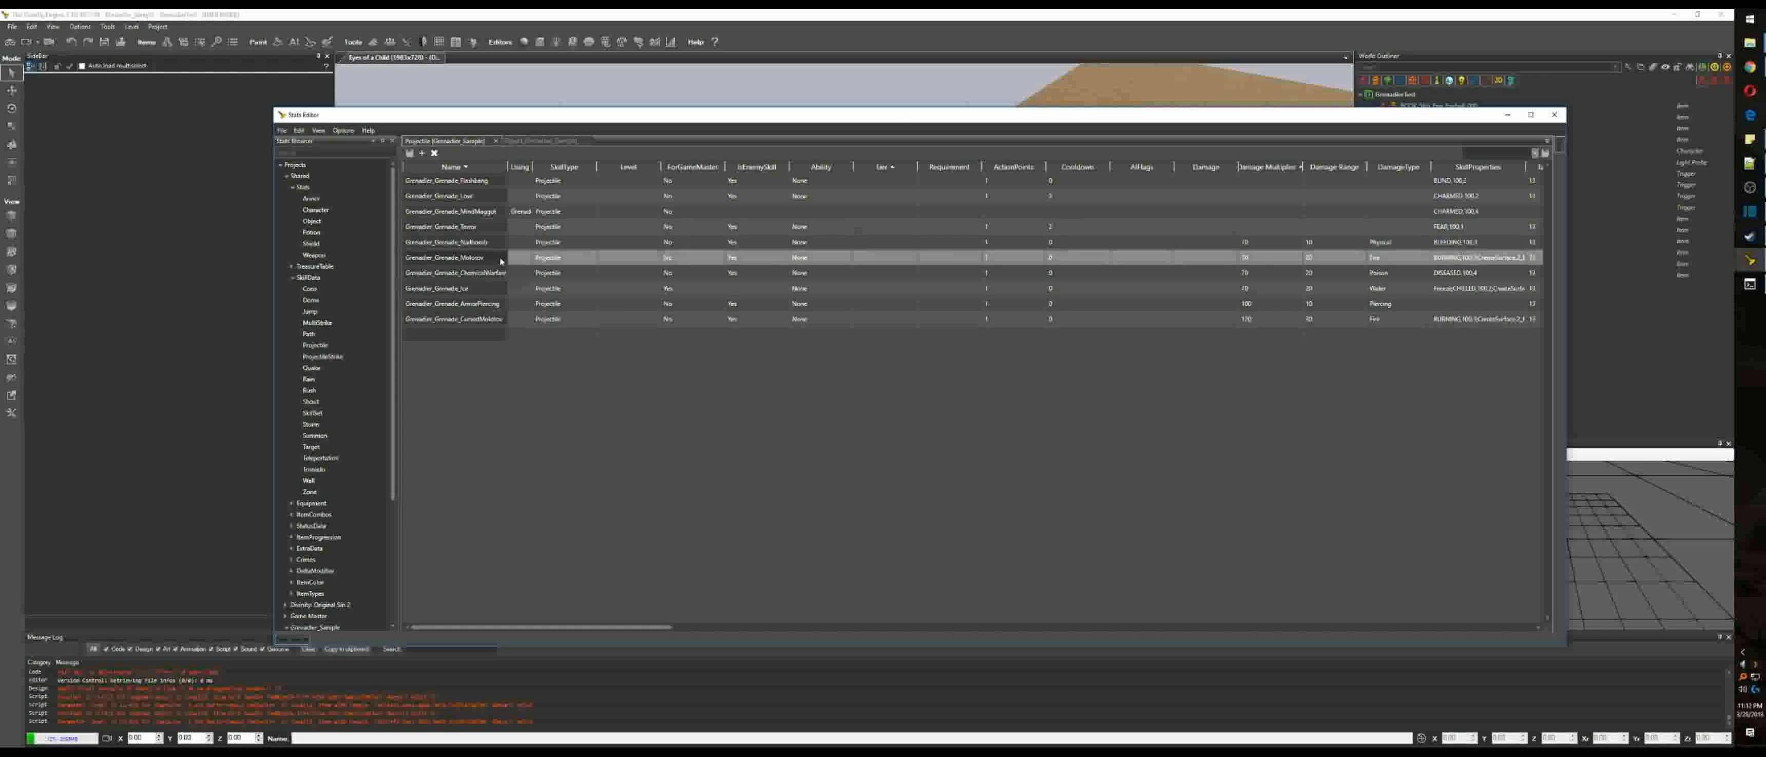
pyautogui.click(513, 288)
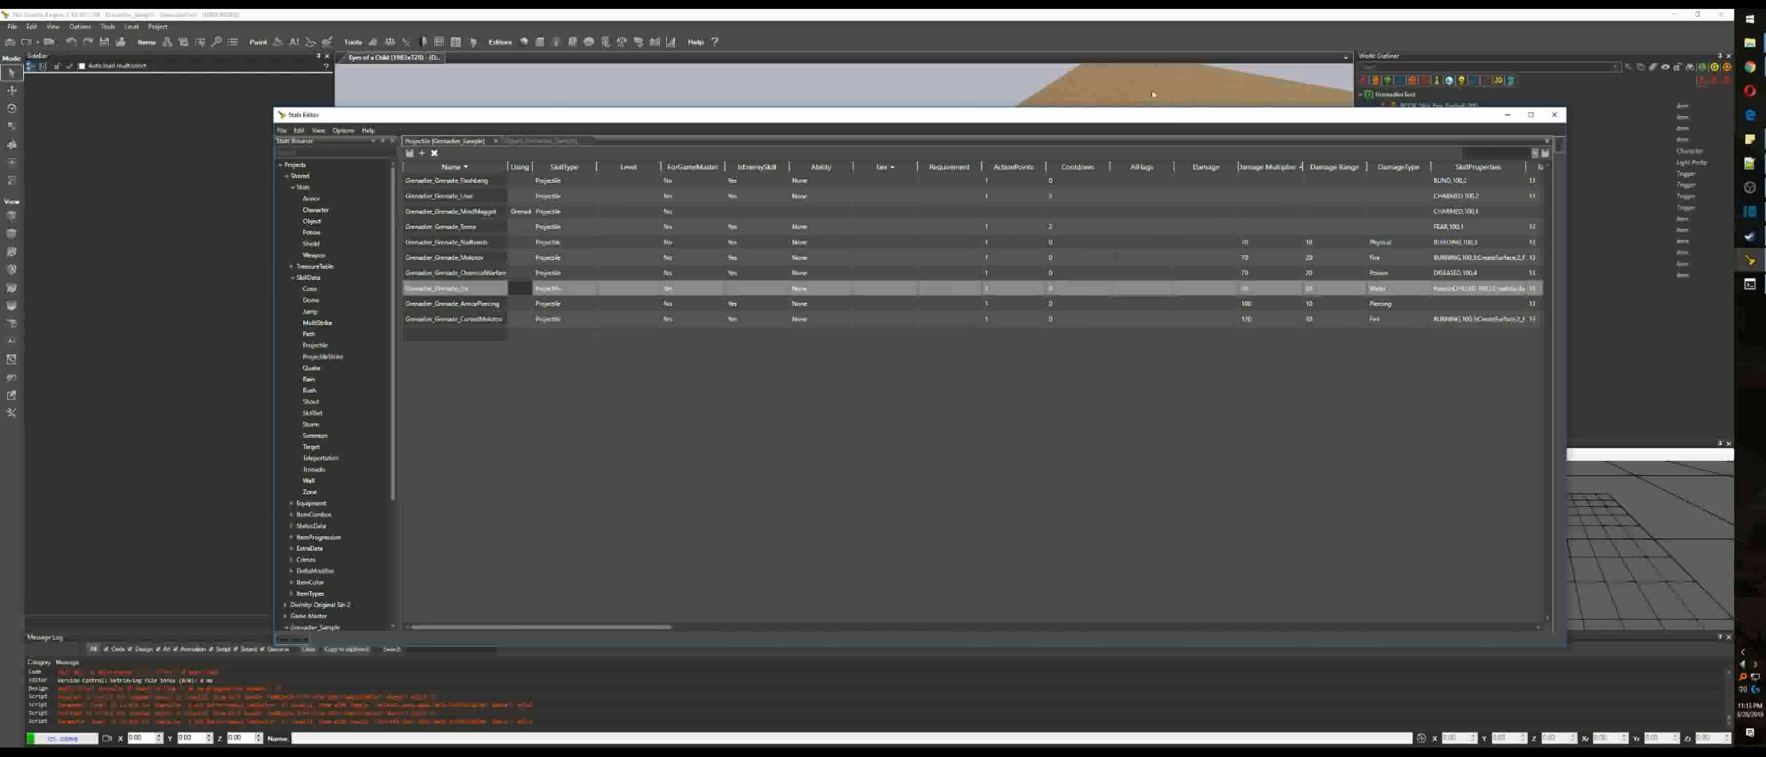
pyautogui.click(1255, 243)
pyautogui.click(1258, 259)
pyautogui.click(1259, 273)
pyautogui.click(1258, 288)
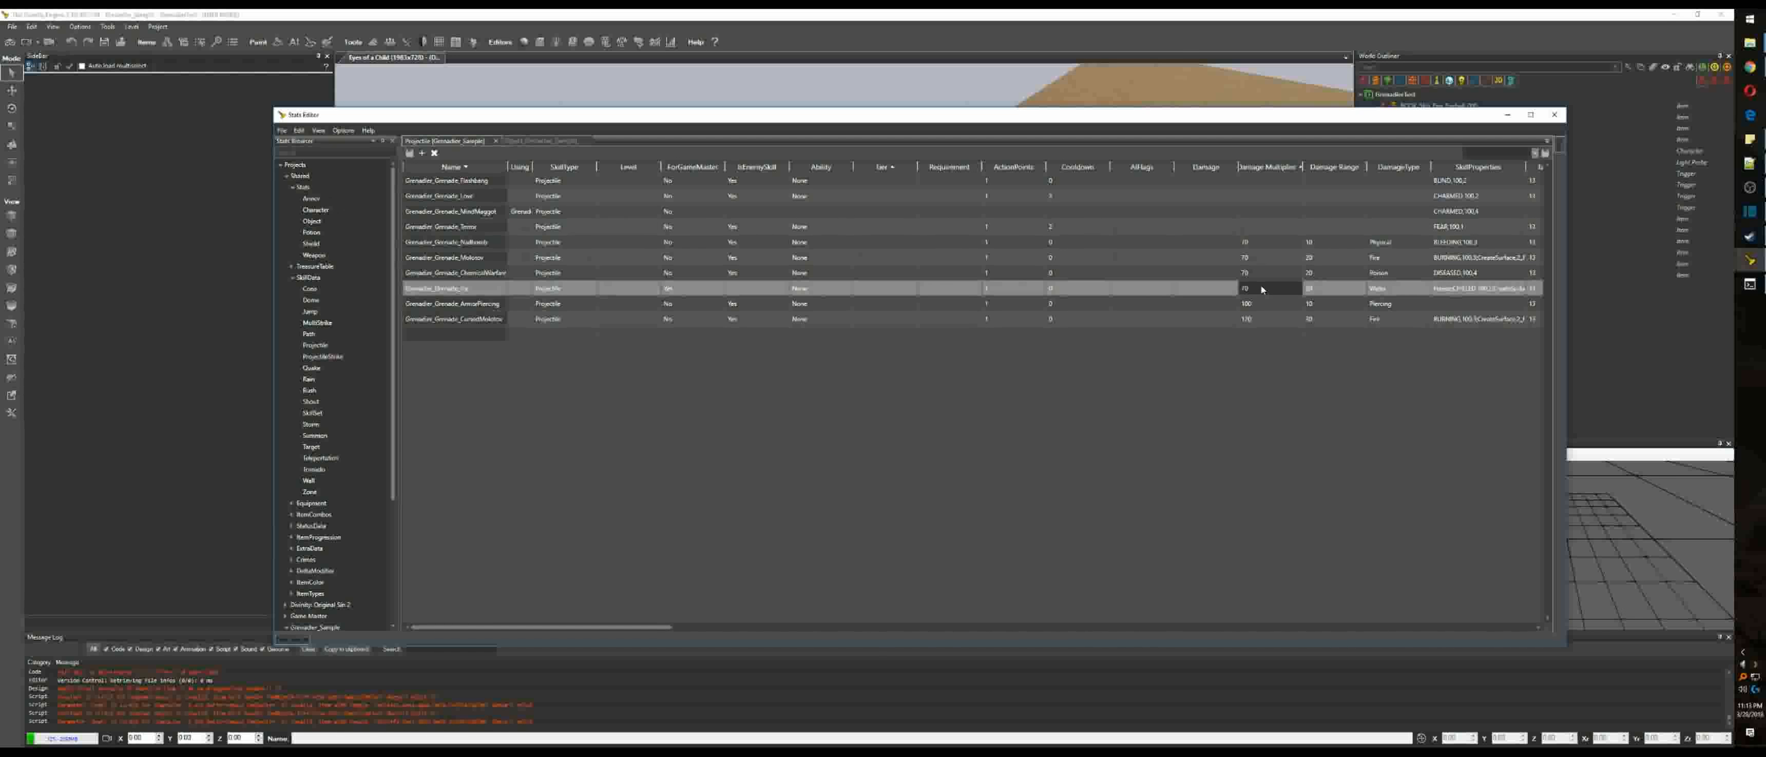
pyautogui.click(1553, 114)
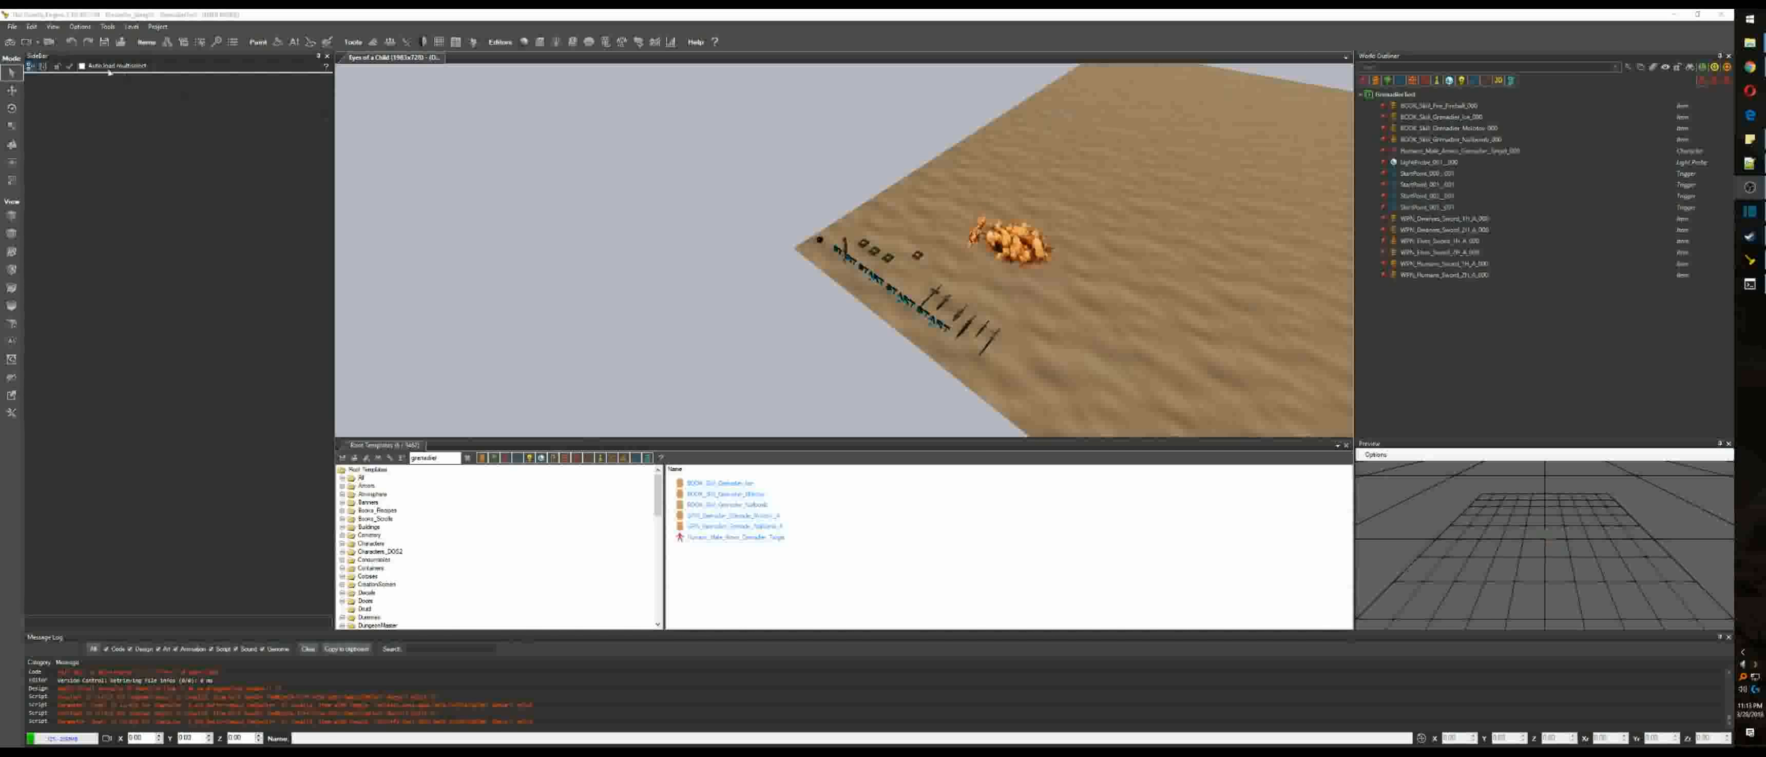
# Step: Enter game mode, throw grenade skills at the human target to check their damage, and return to editing
pyautogui.click(11, 41)
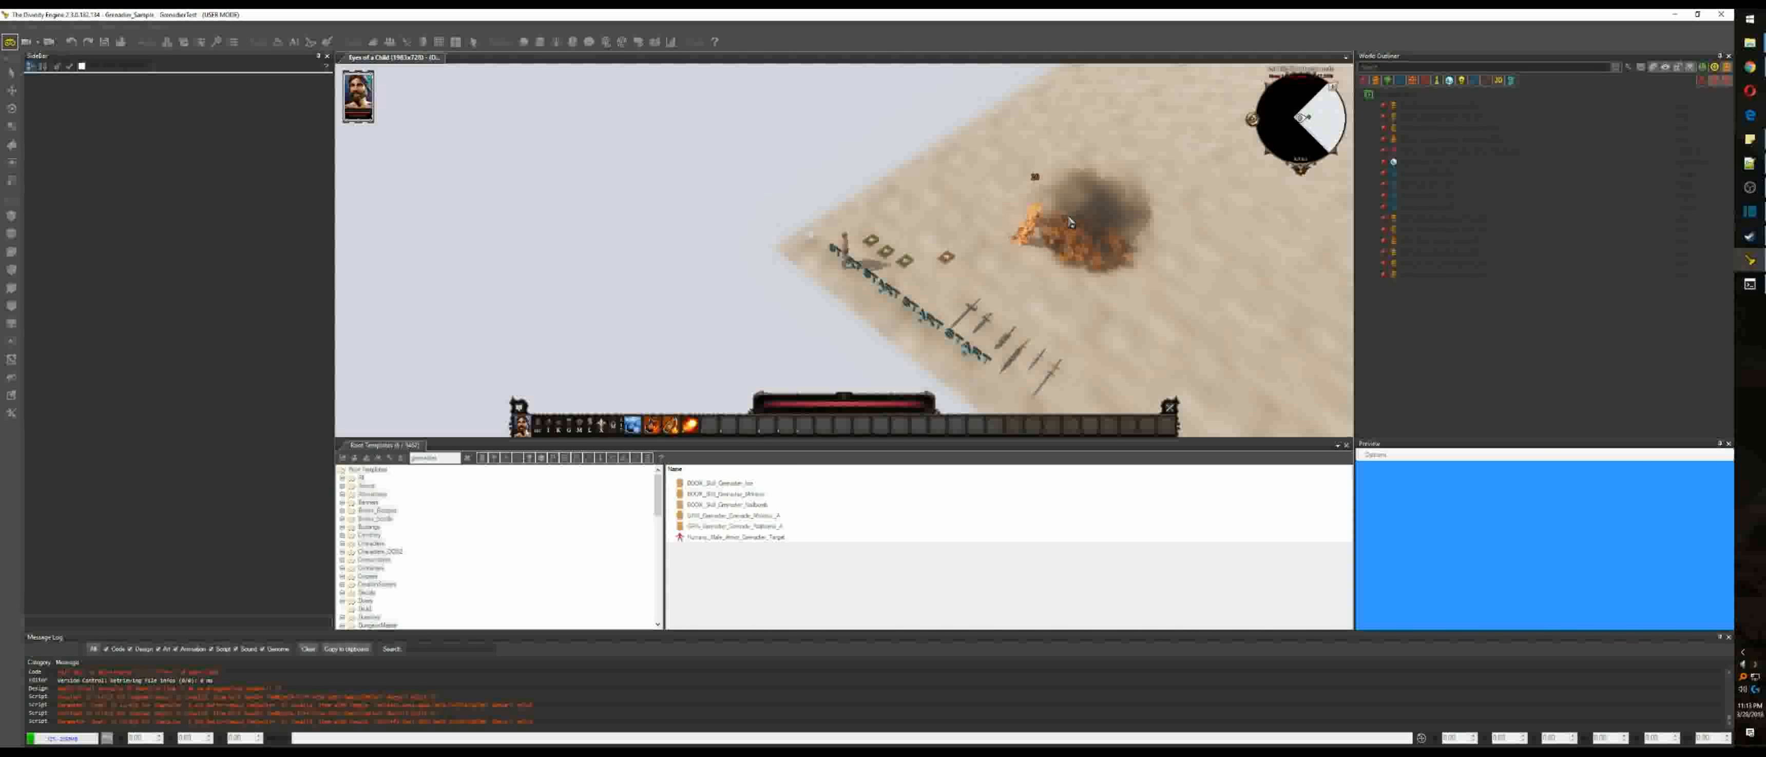
pyautogui.press('1')
pyautogui.click(1015, 229)
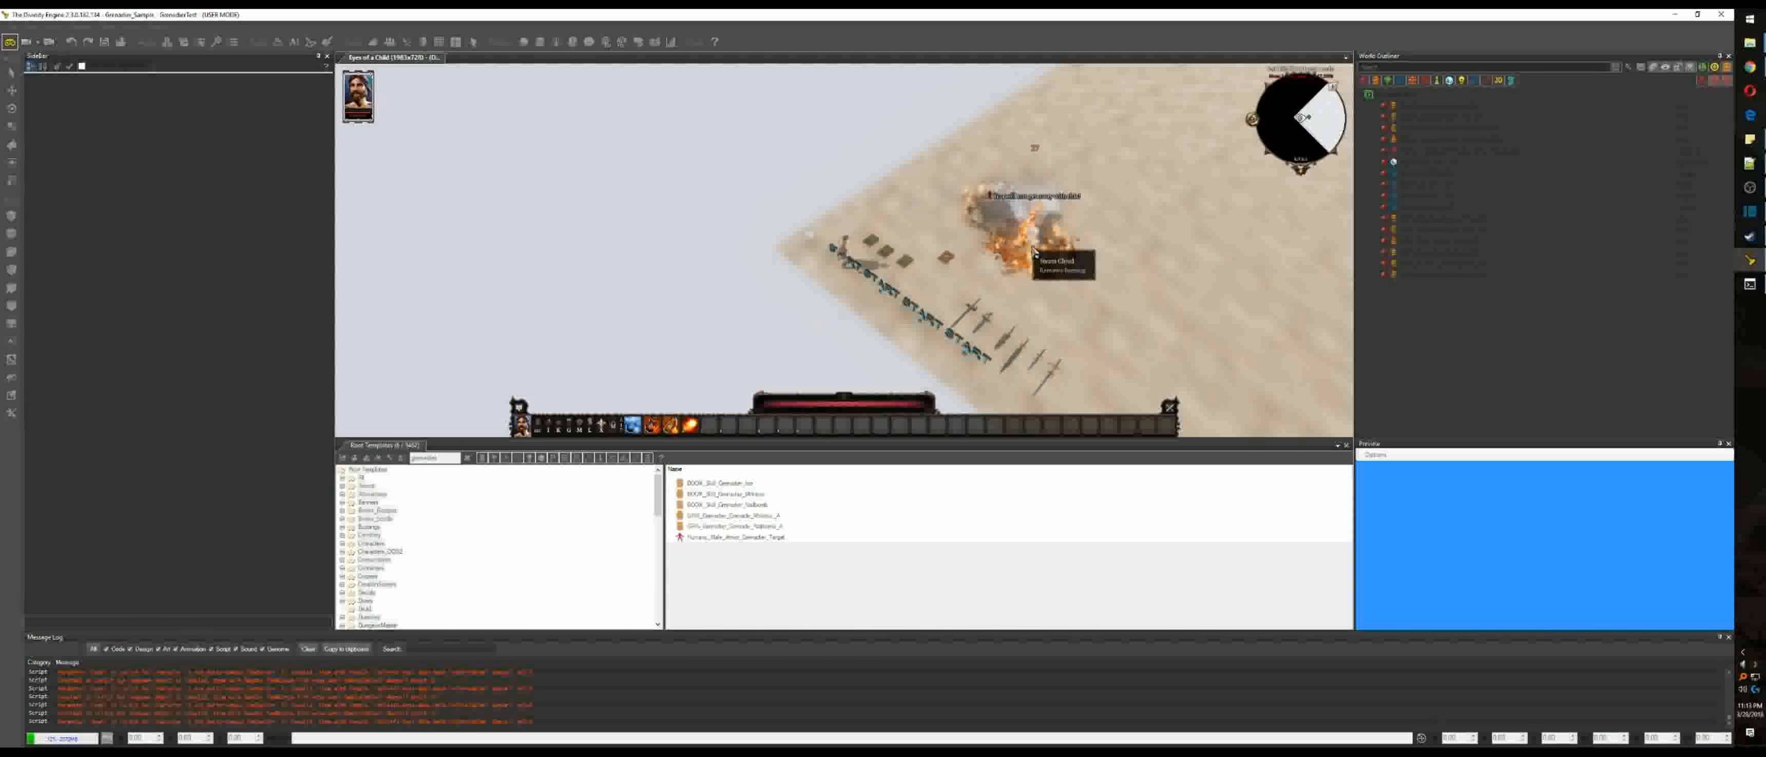
pyautogui.click(1036, 248)
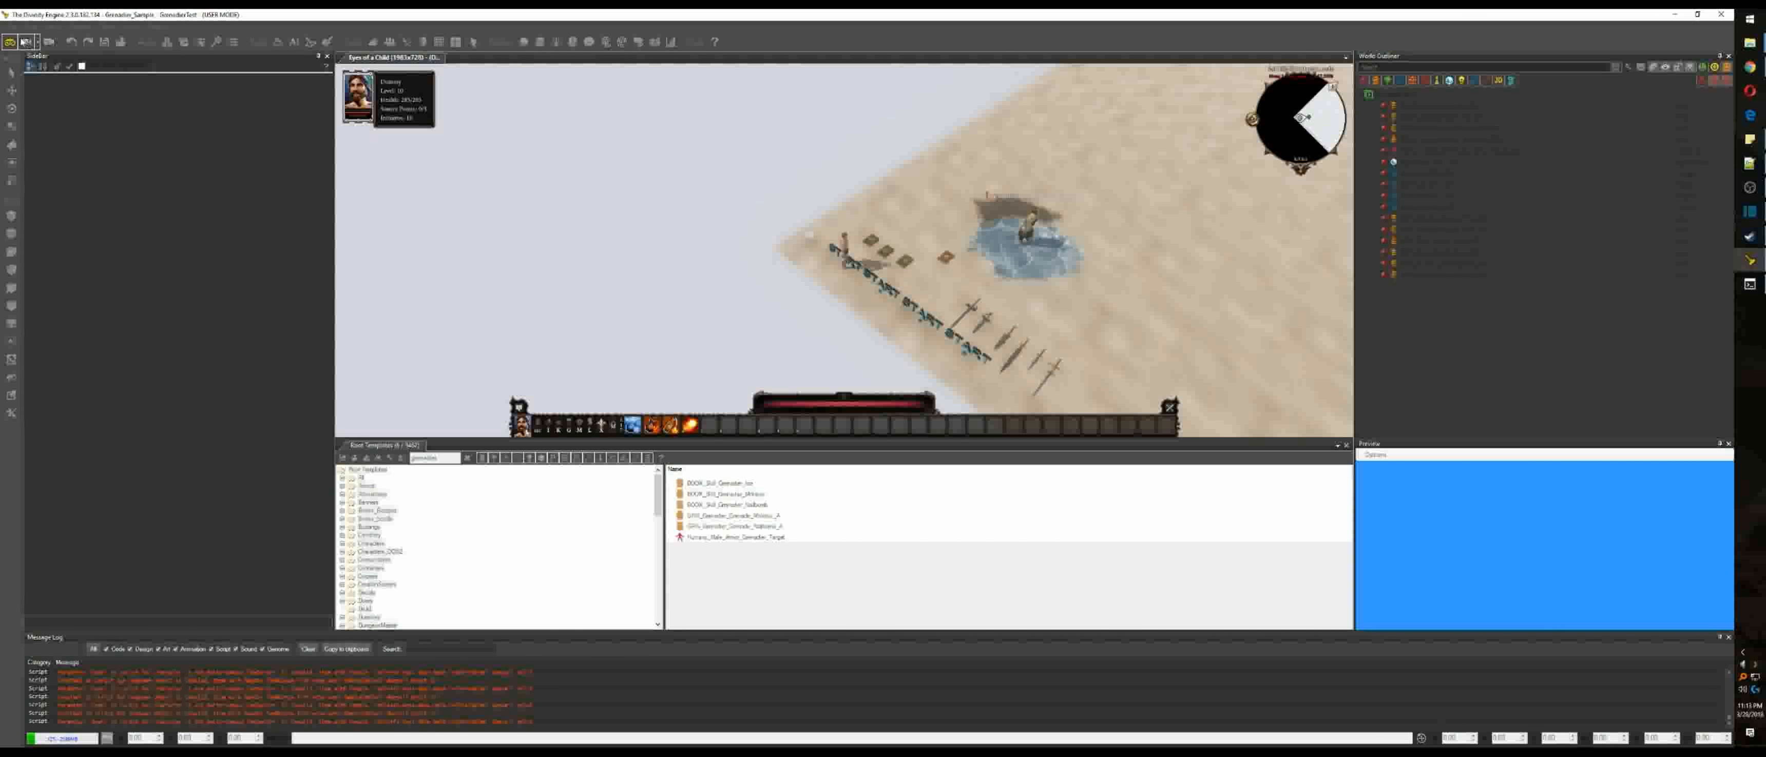
pyautogui.click(11, 42)
# Step: Open the Grenadier_Sample Projectile skill data in the Stats Editor and sort it by Damage Multiplier
pyautogui.click(670, 41)
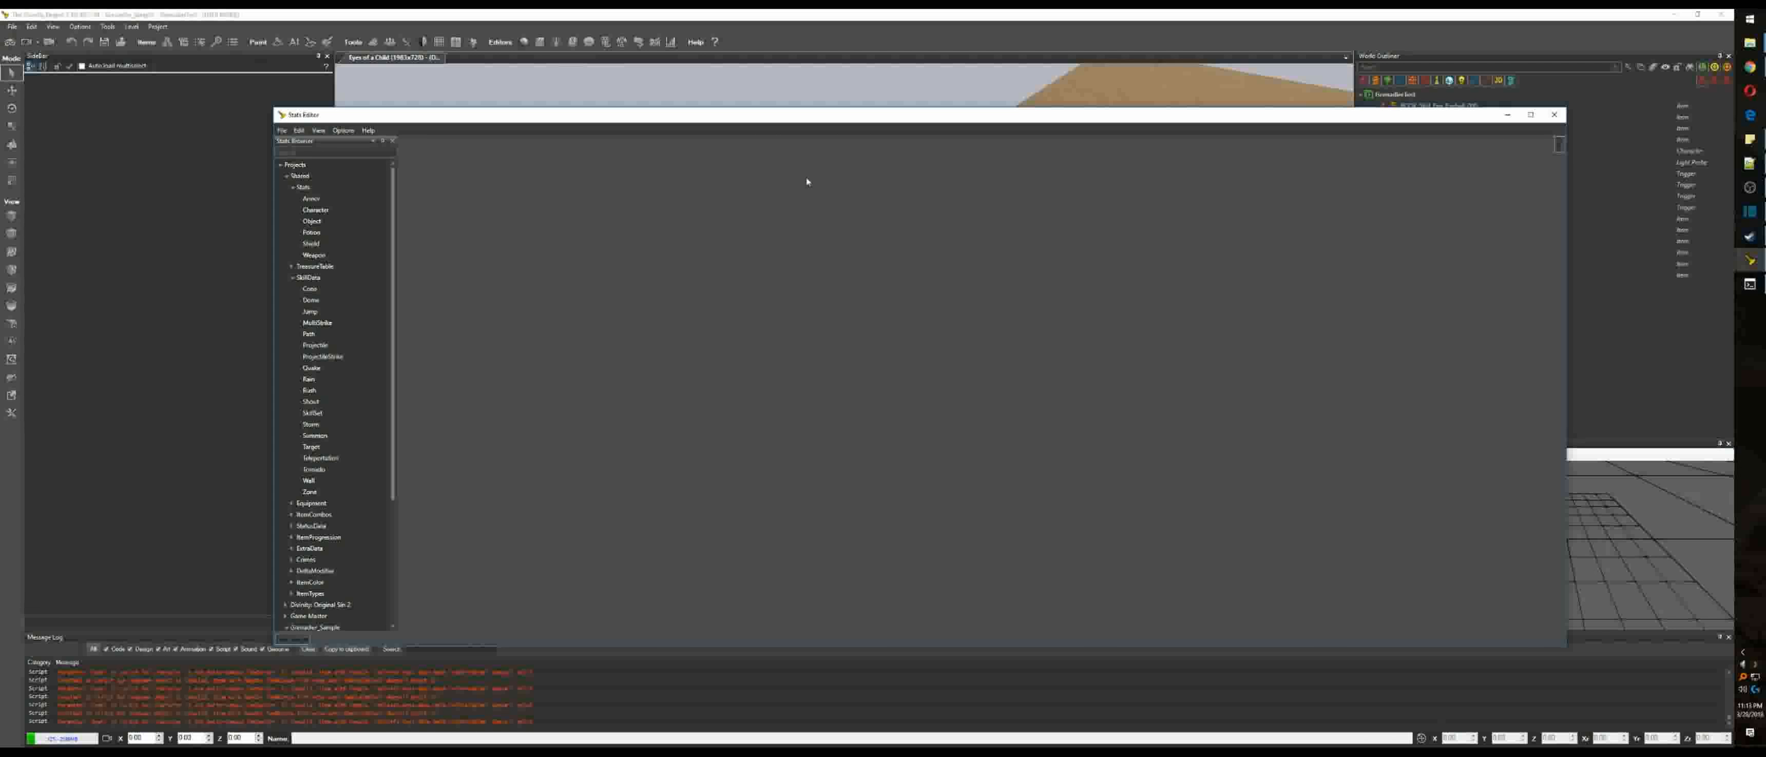
pyautogui.scroll(-5, 341, 534)
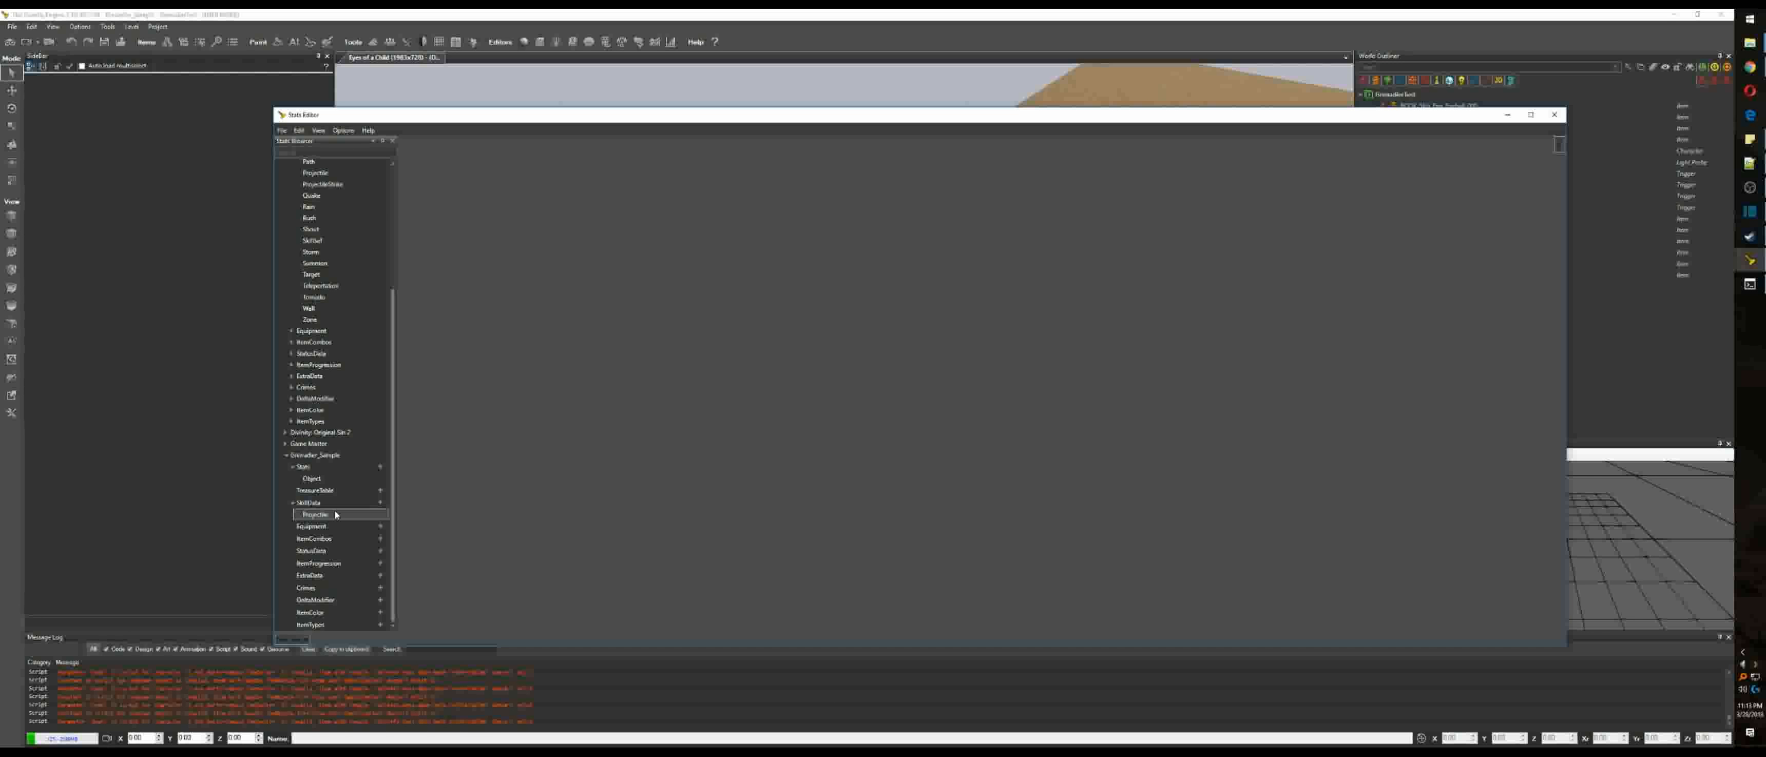
pyautogui.doubleClick(336, 514)
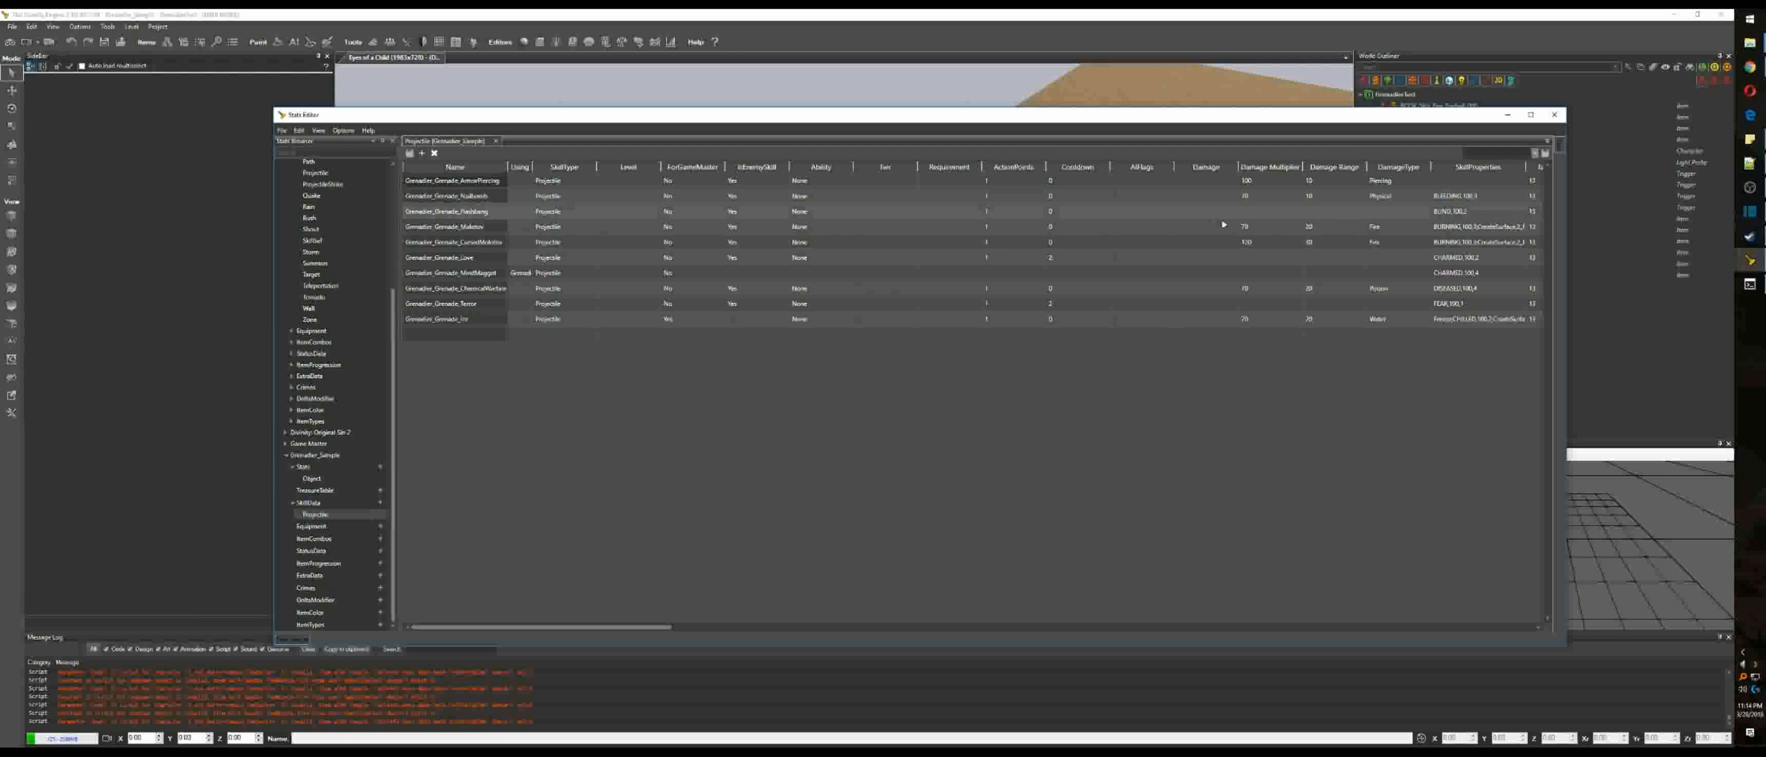
pyautogui.click(1268, 166)
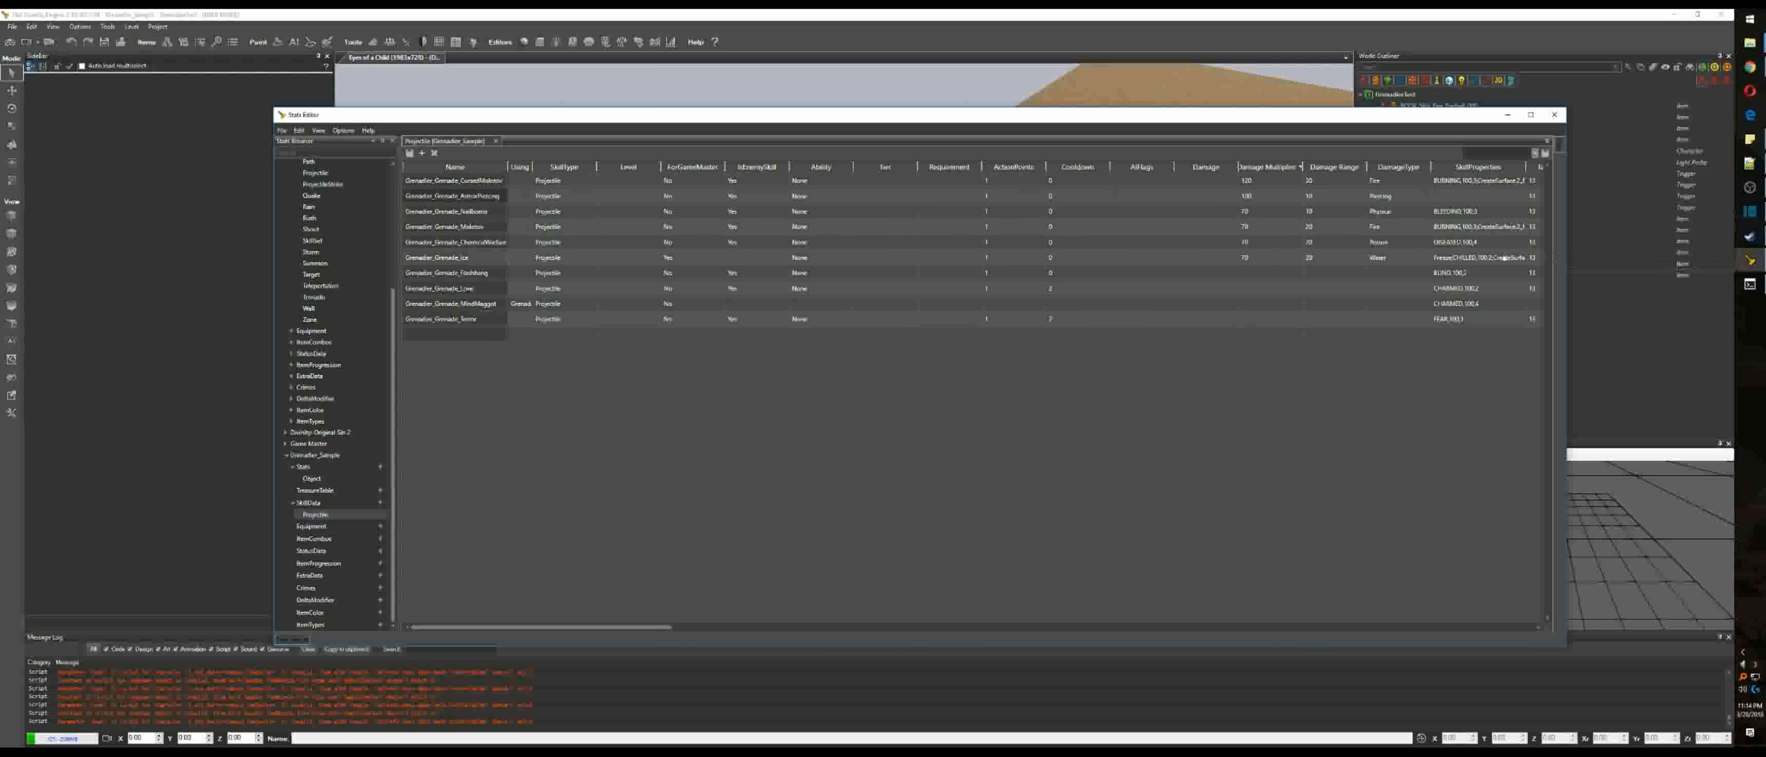
# Step: Raise the Molotov grenade's Damage Multiplier, set the Nailbomb's and Ice grenade's to 200, and close the Stats Editor
pyautogui.click(1263, 258)
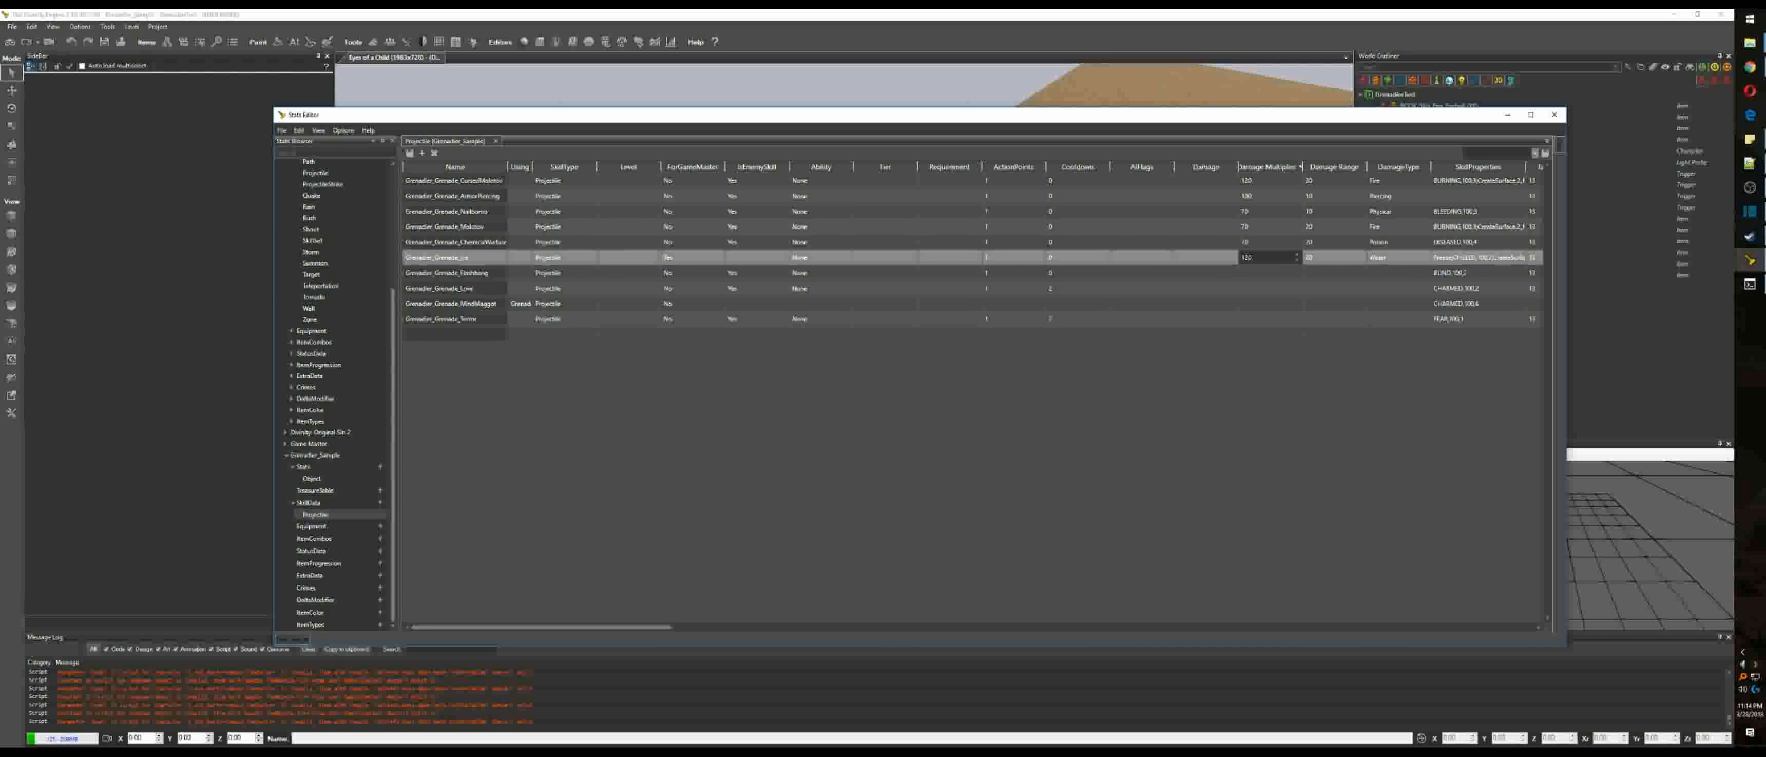
pyautogui.click(1264, 226)
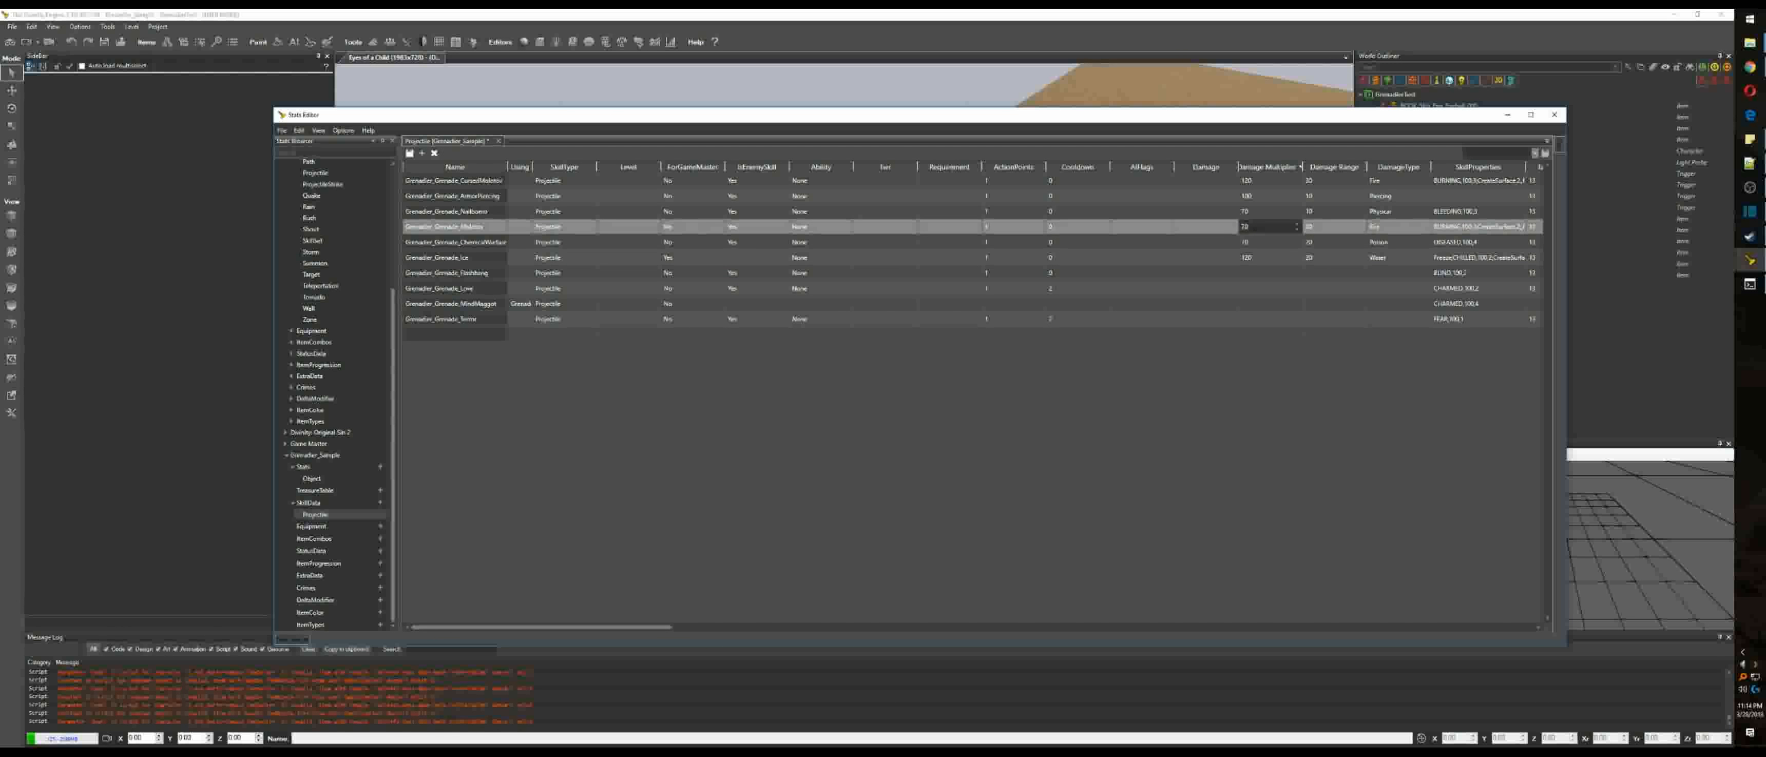
pyautogui.click(1254, 212)
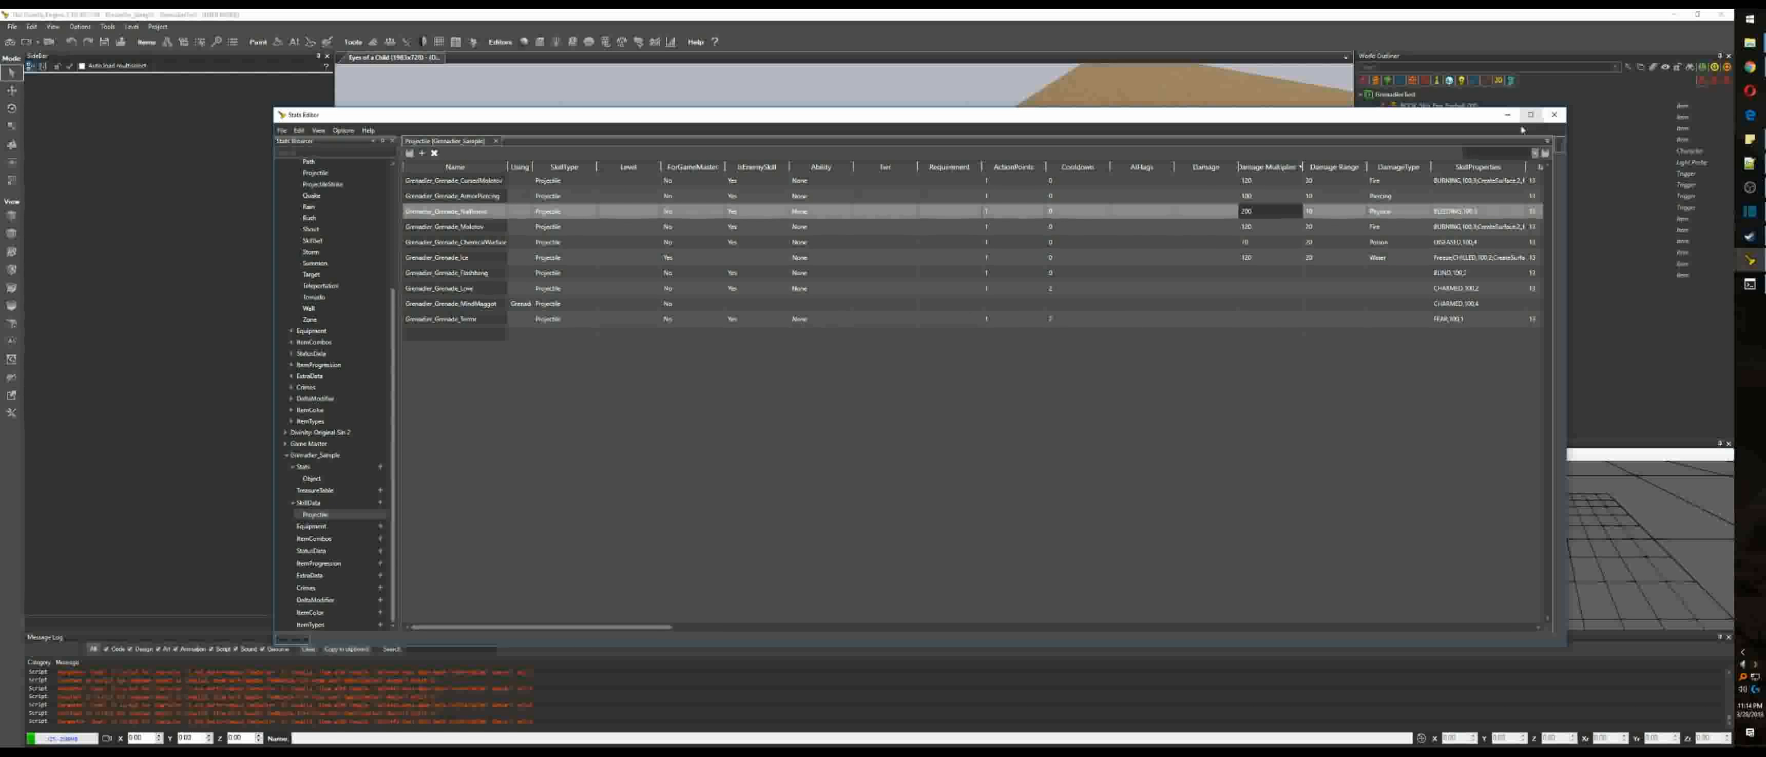
pyautogui.click(1254, 257)
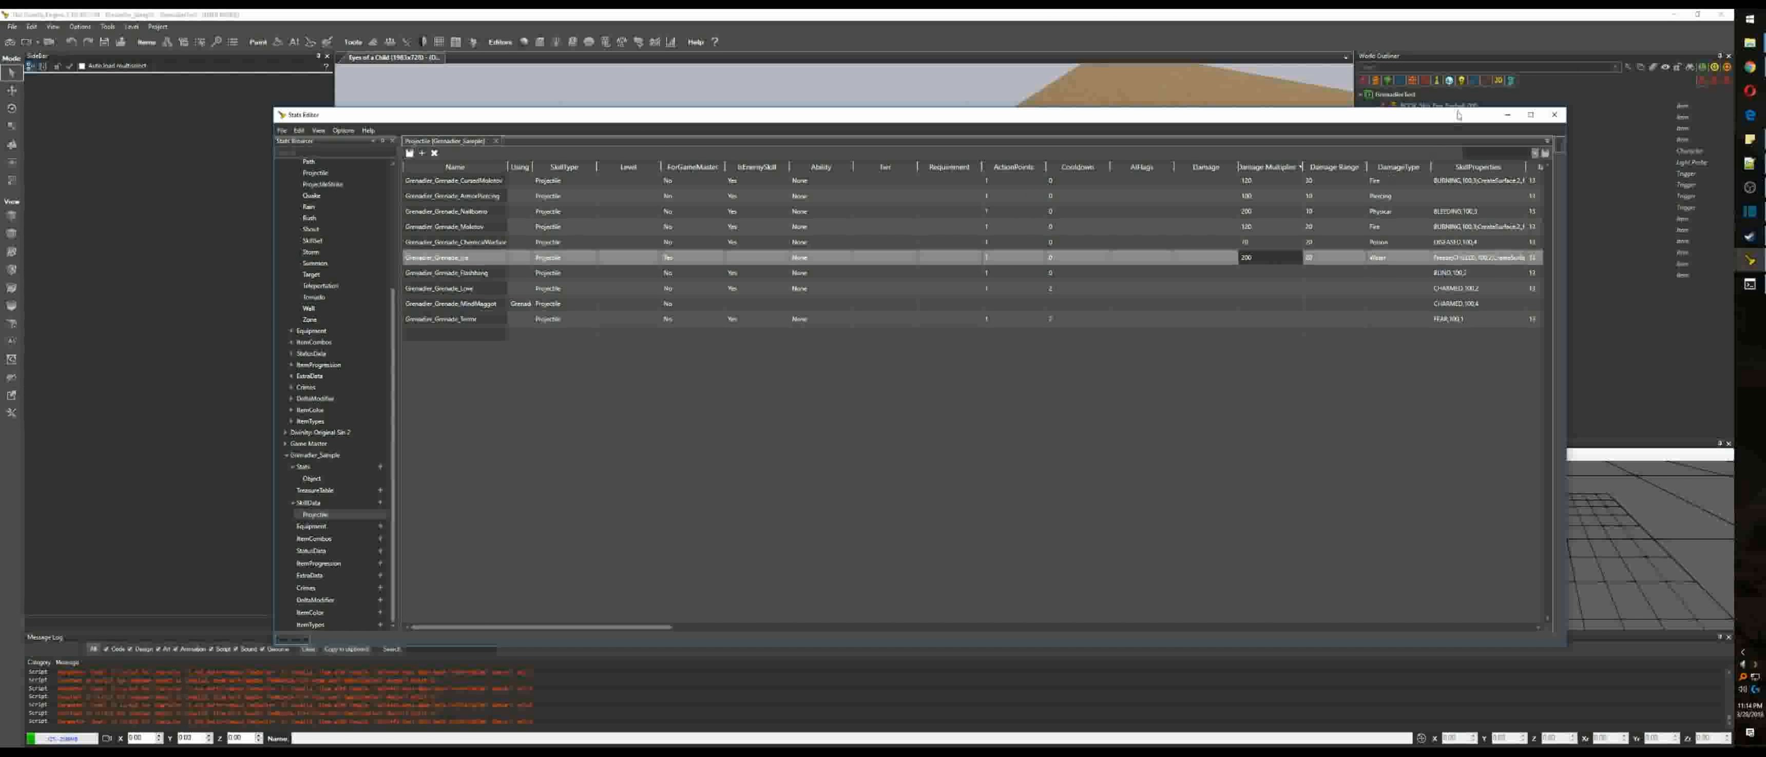
pyautogui.click(1530, 115)
pyautogui.click(1698, 15)
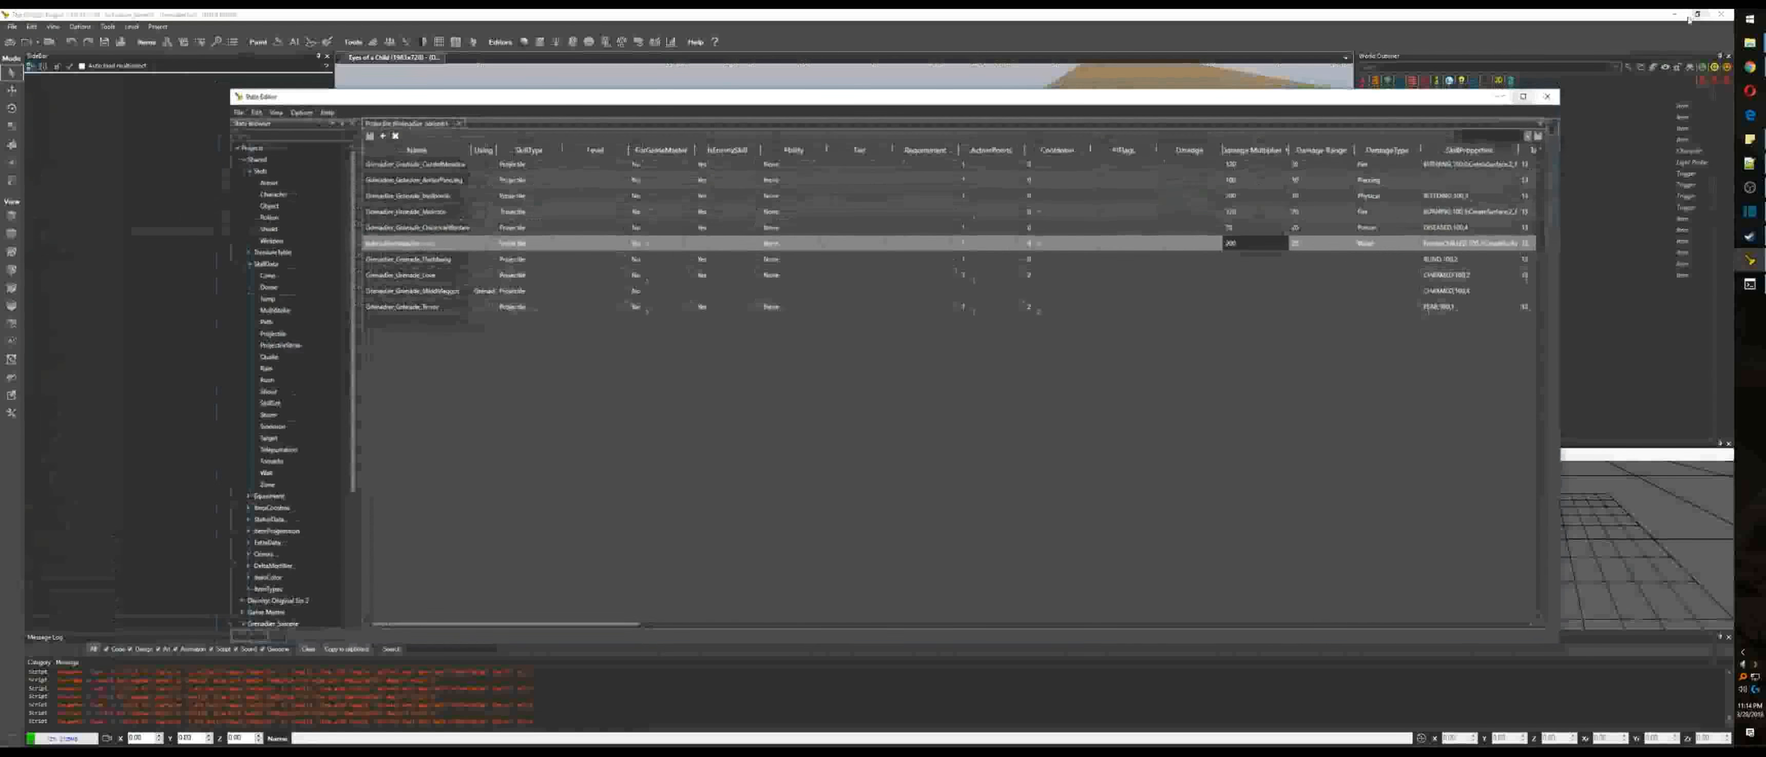
pyautogui.click(1554, 115)
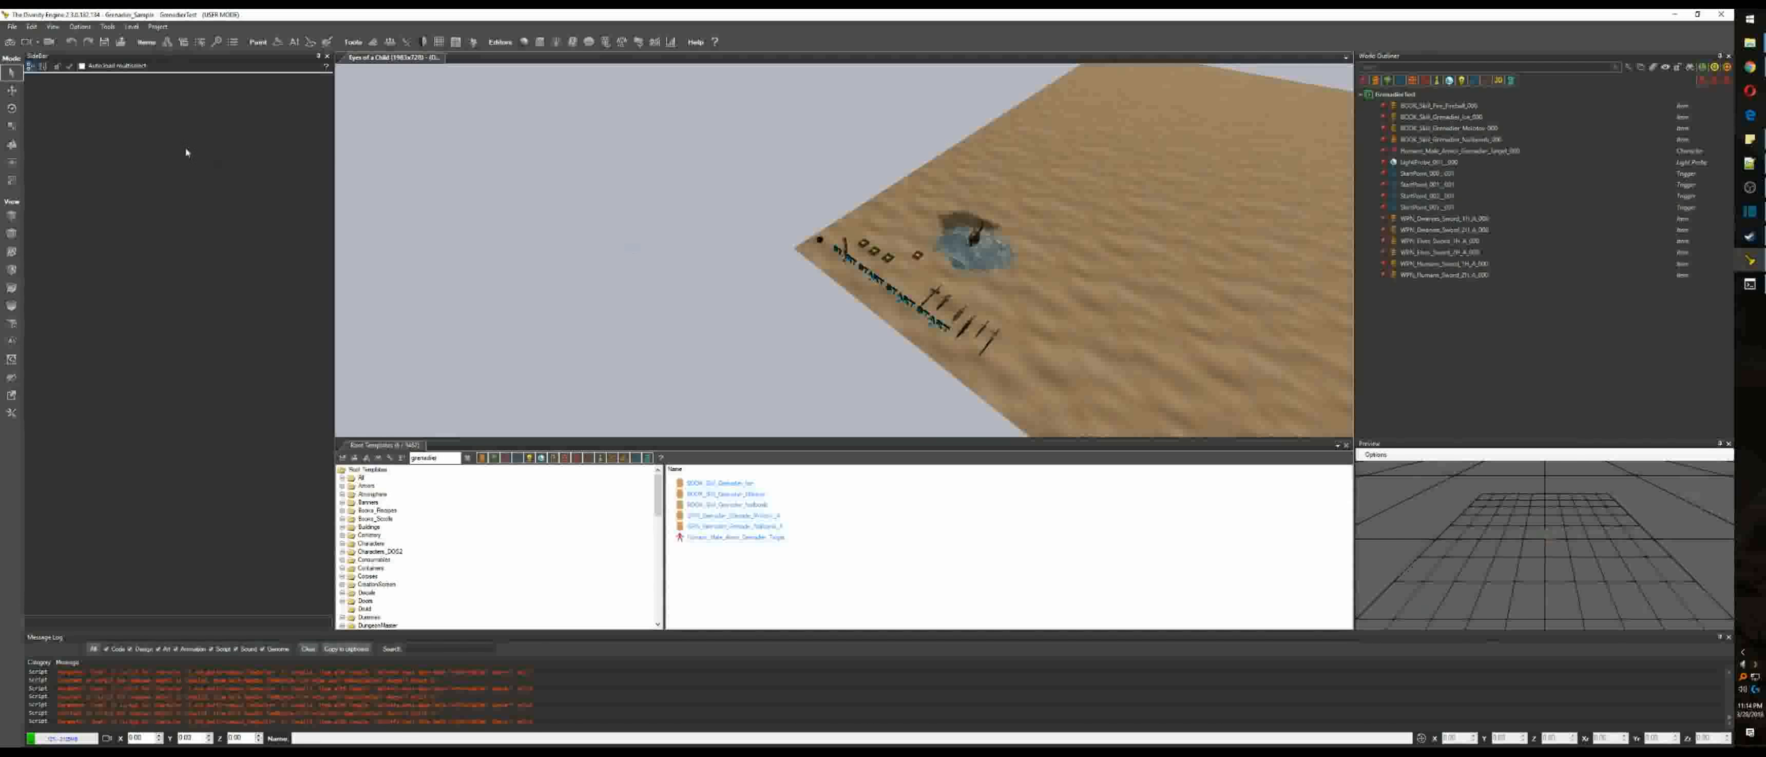
# Step: Enter game mode, throw three of the grenade skills at the human target to compare their damage, and return to editing
pyautogui.click(10, 41)
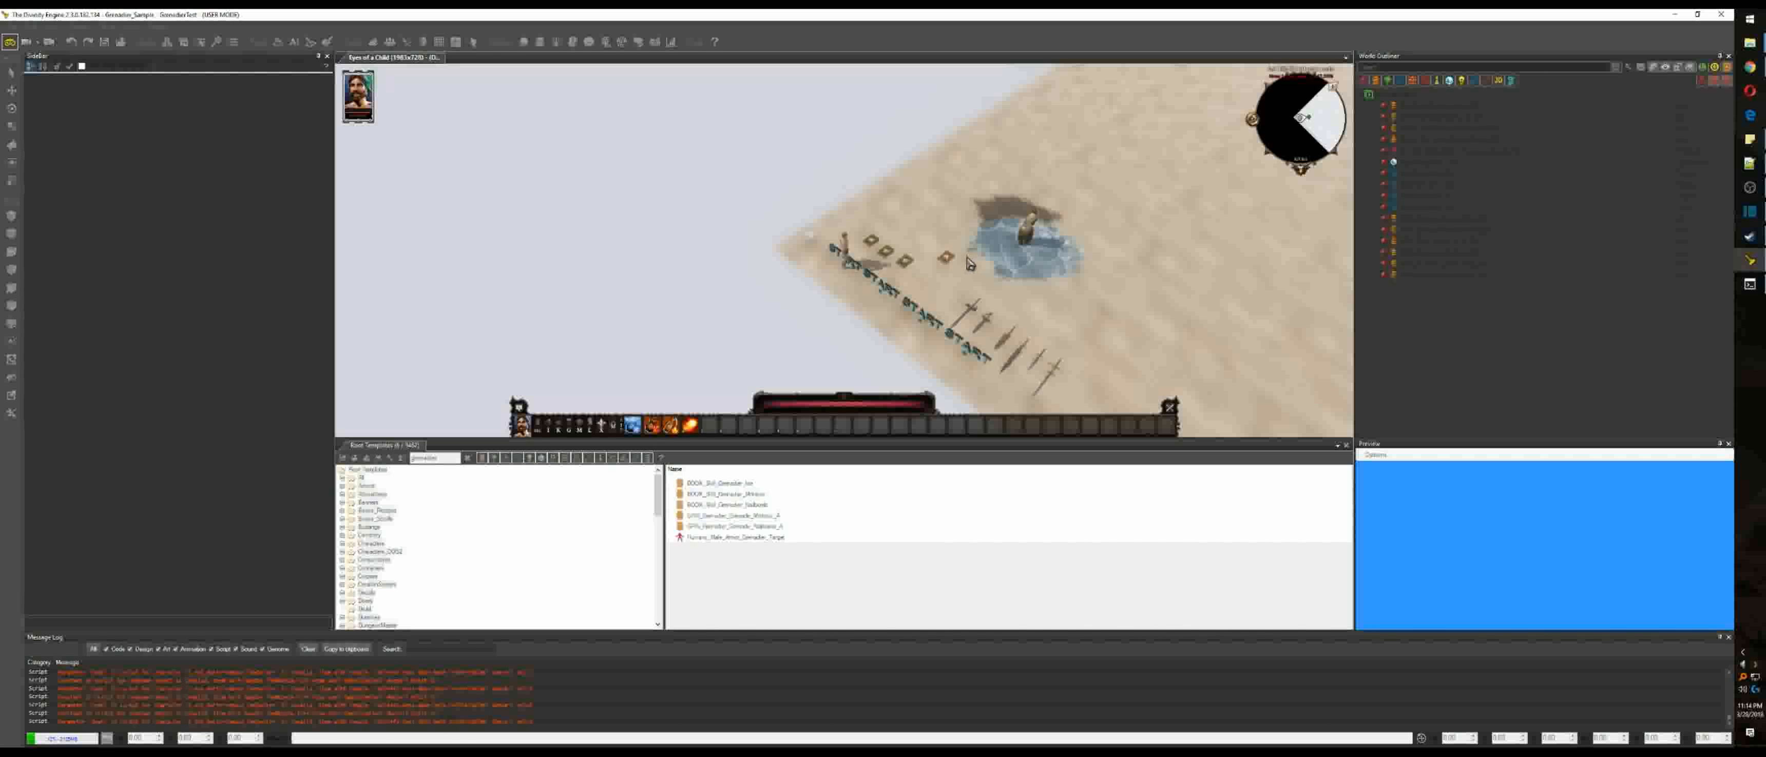
pyautogui.press('1')
pyautogui.click(1018, 245)
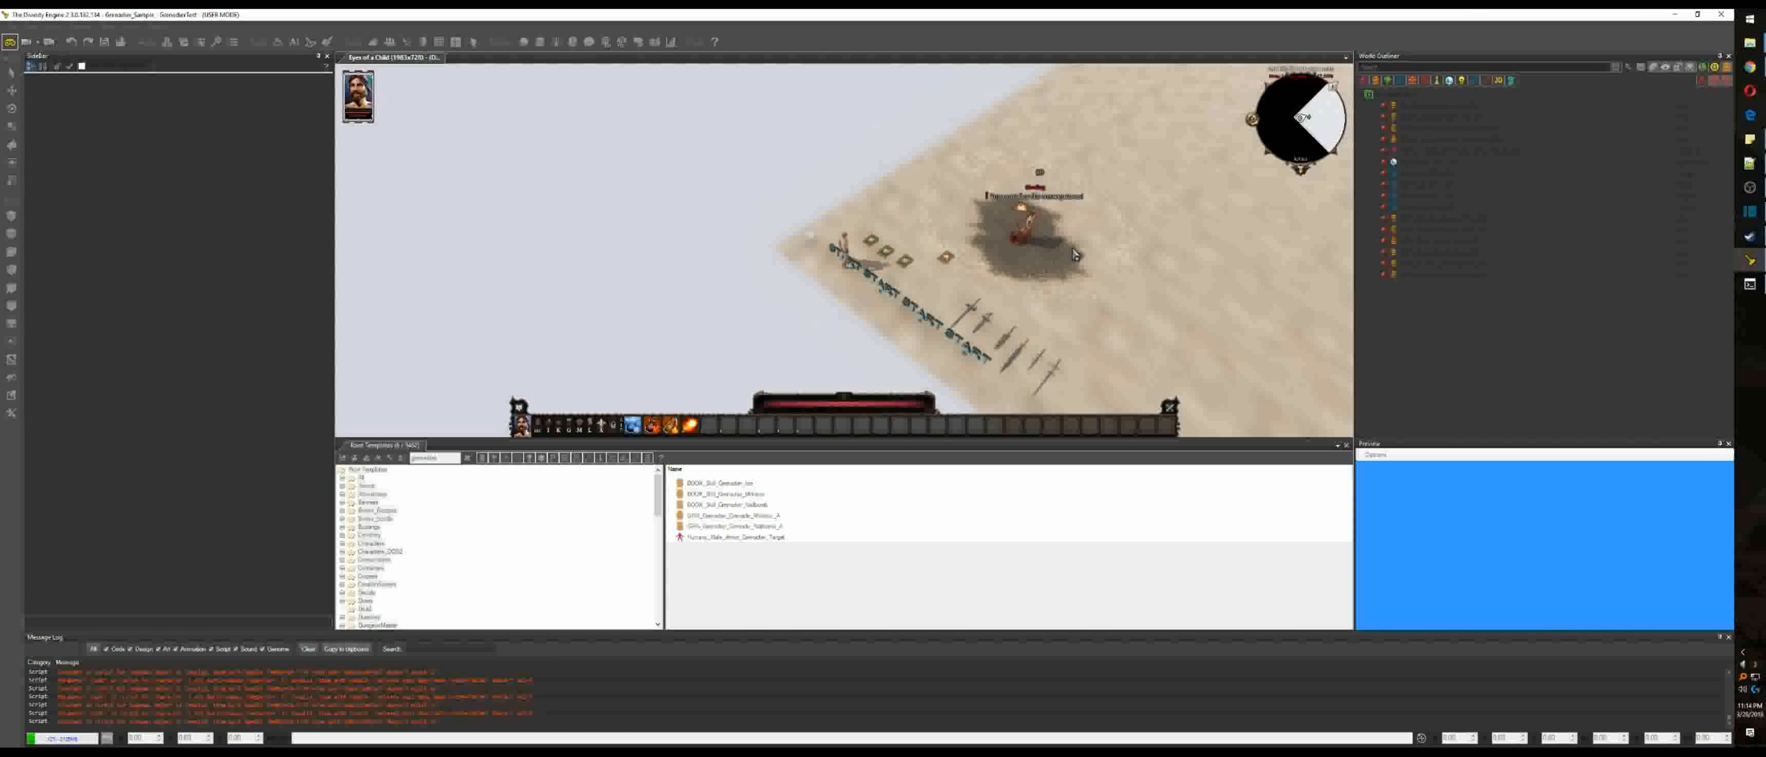
pyautogui.press('3')
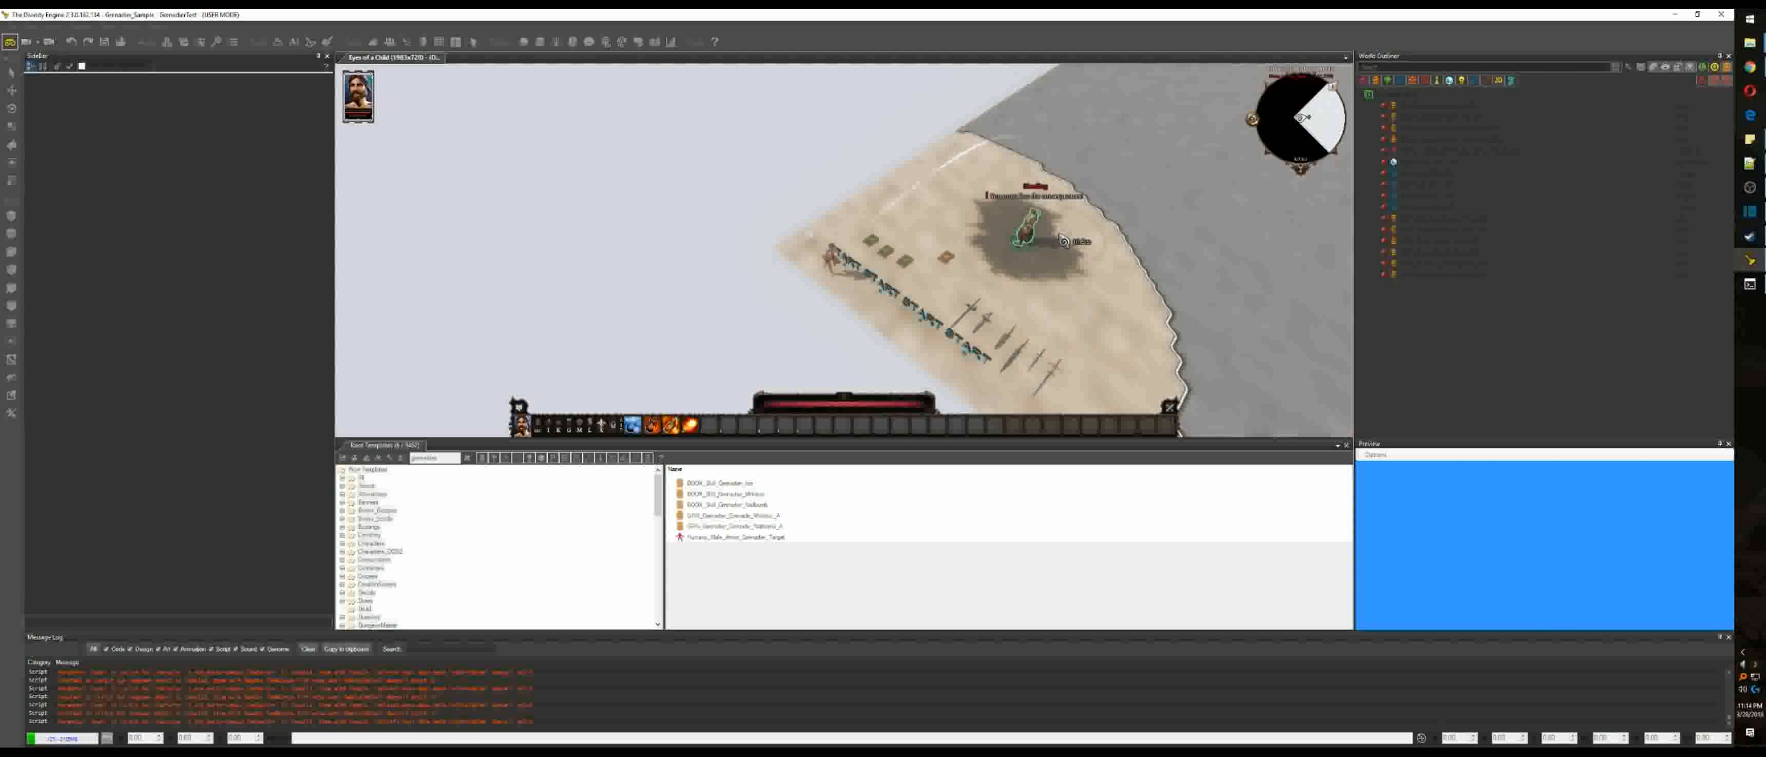
pyautogui.click(1060, 240)
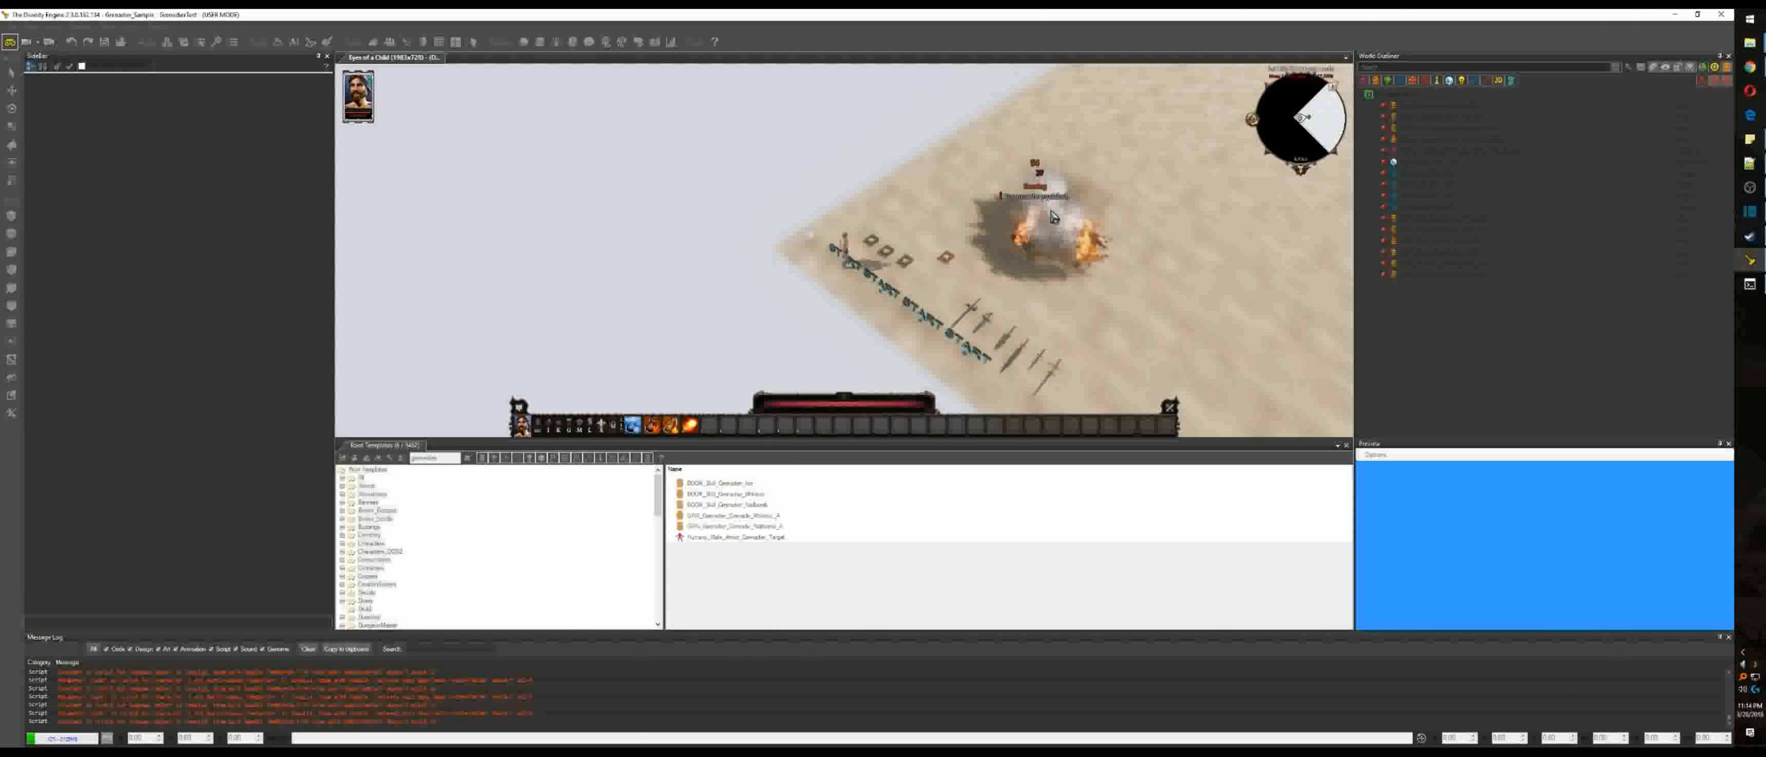
pyautogui.press('4')
pyautogui.click(1045, 238)
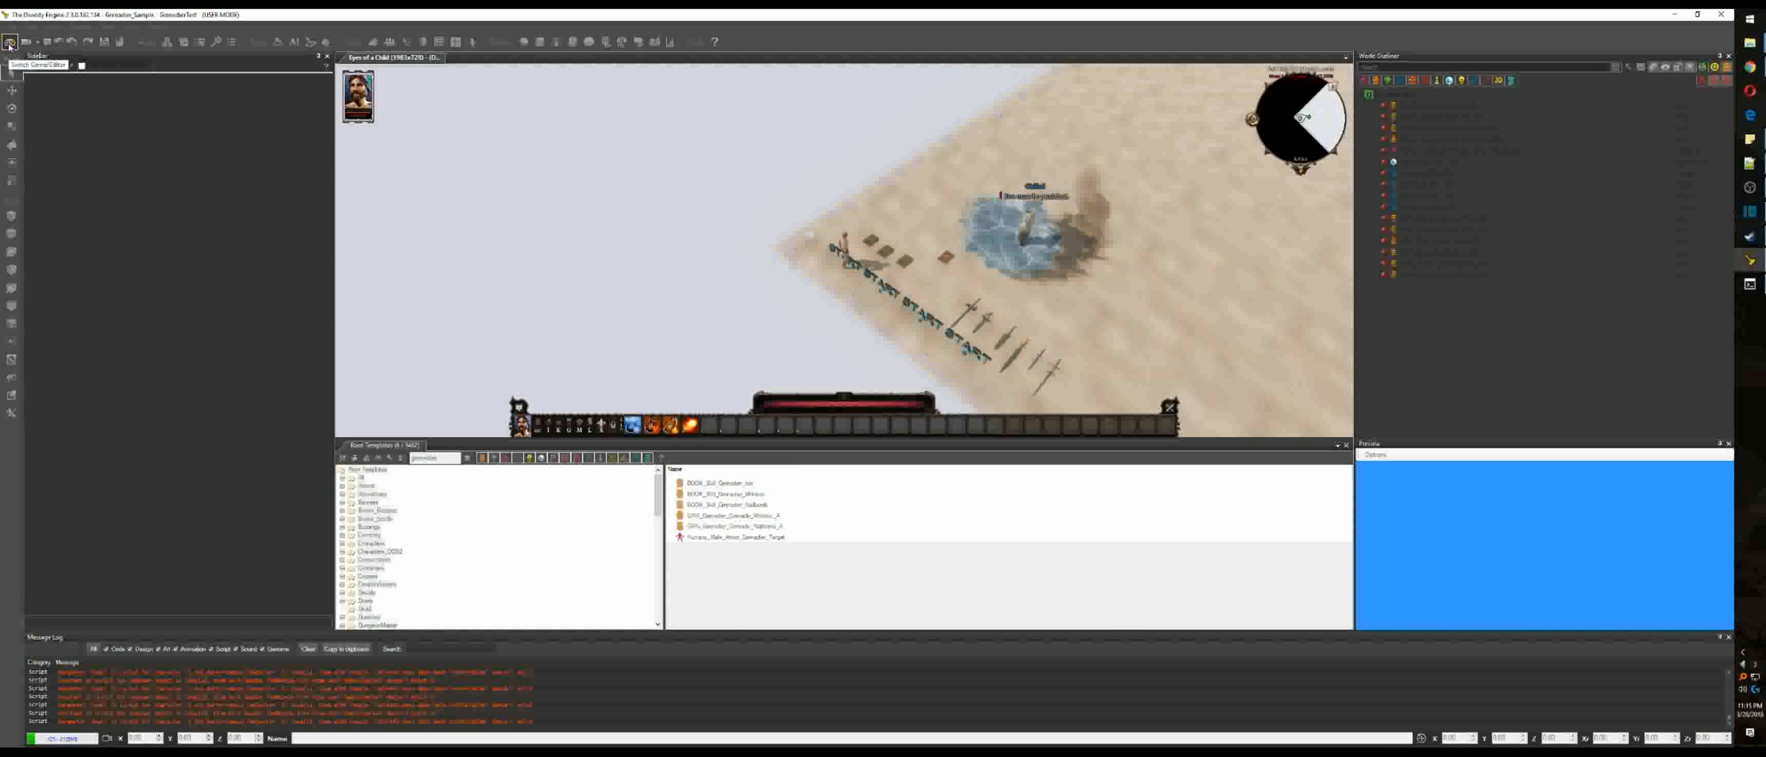
pyautogui.click(9, 43)
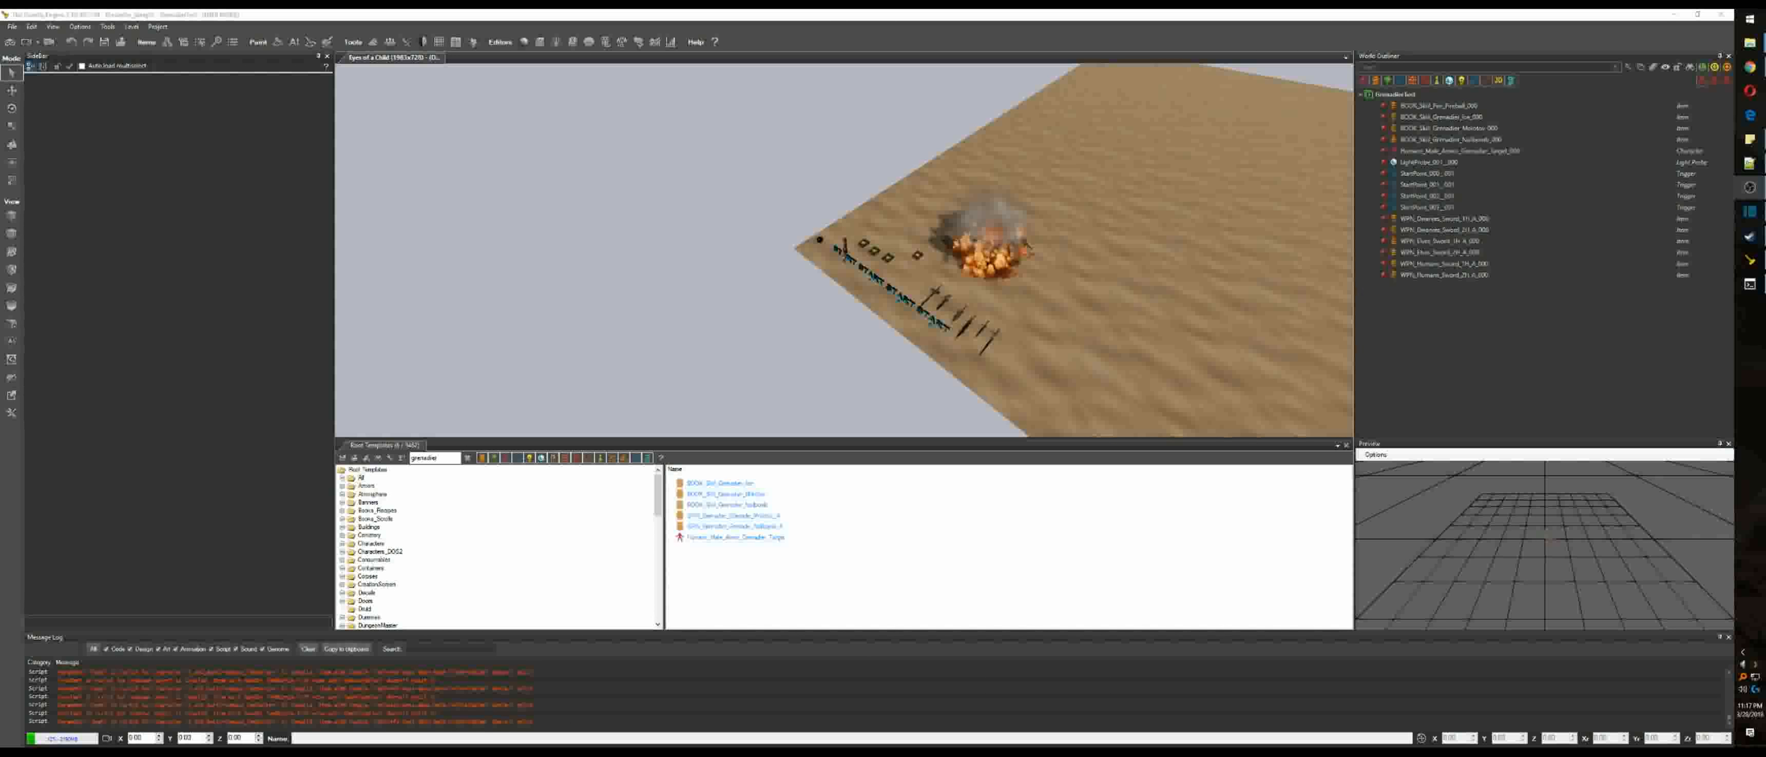
# Step: Lower the Nailbomb's Damage Multiplier in the Grenadier_Sample Projectile skill data, save it, and close the Stats Editor
pyautogui.click(671, 42)
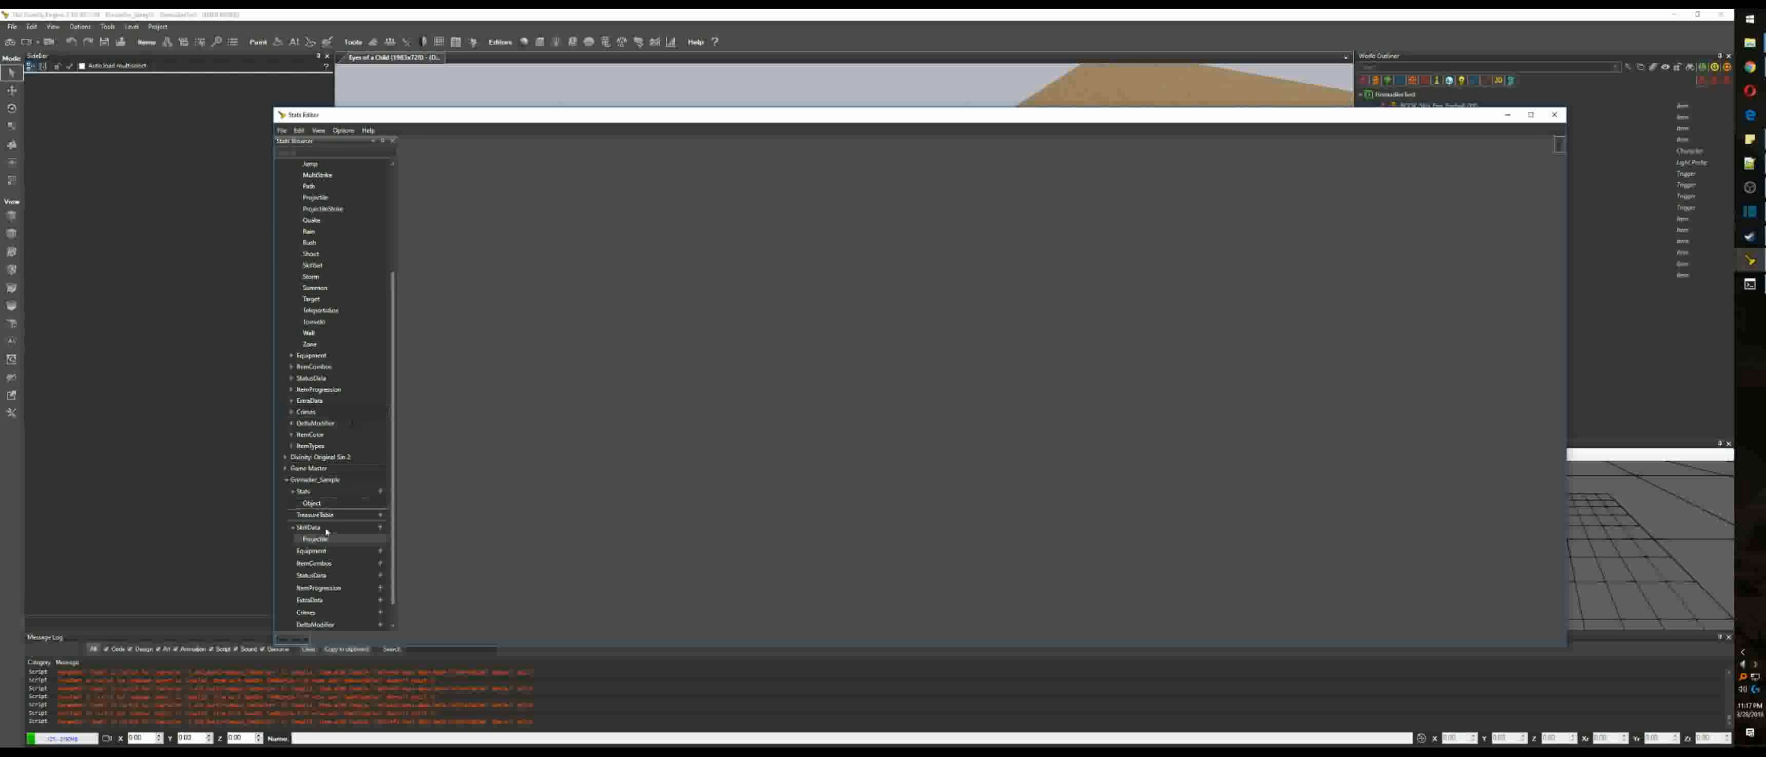
pyautogui.doubleClick(321, 546)
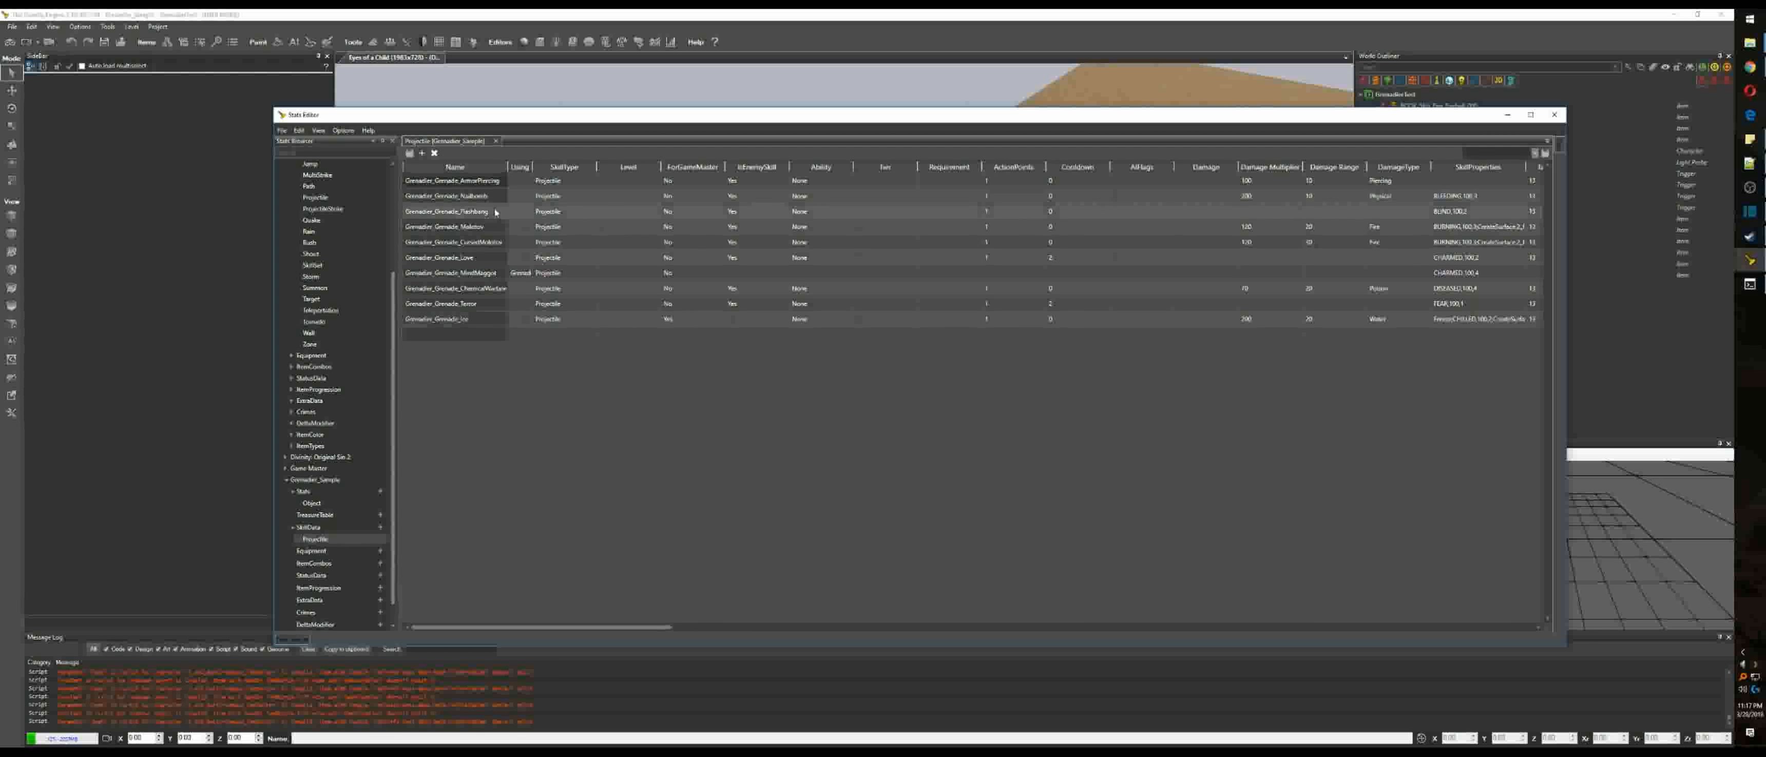
pyautogui.doubleClick(1265, 196)
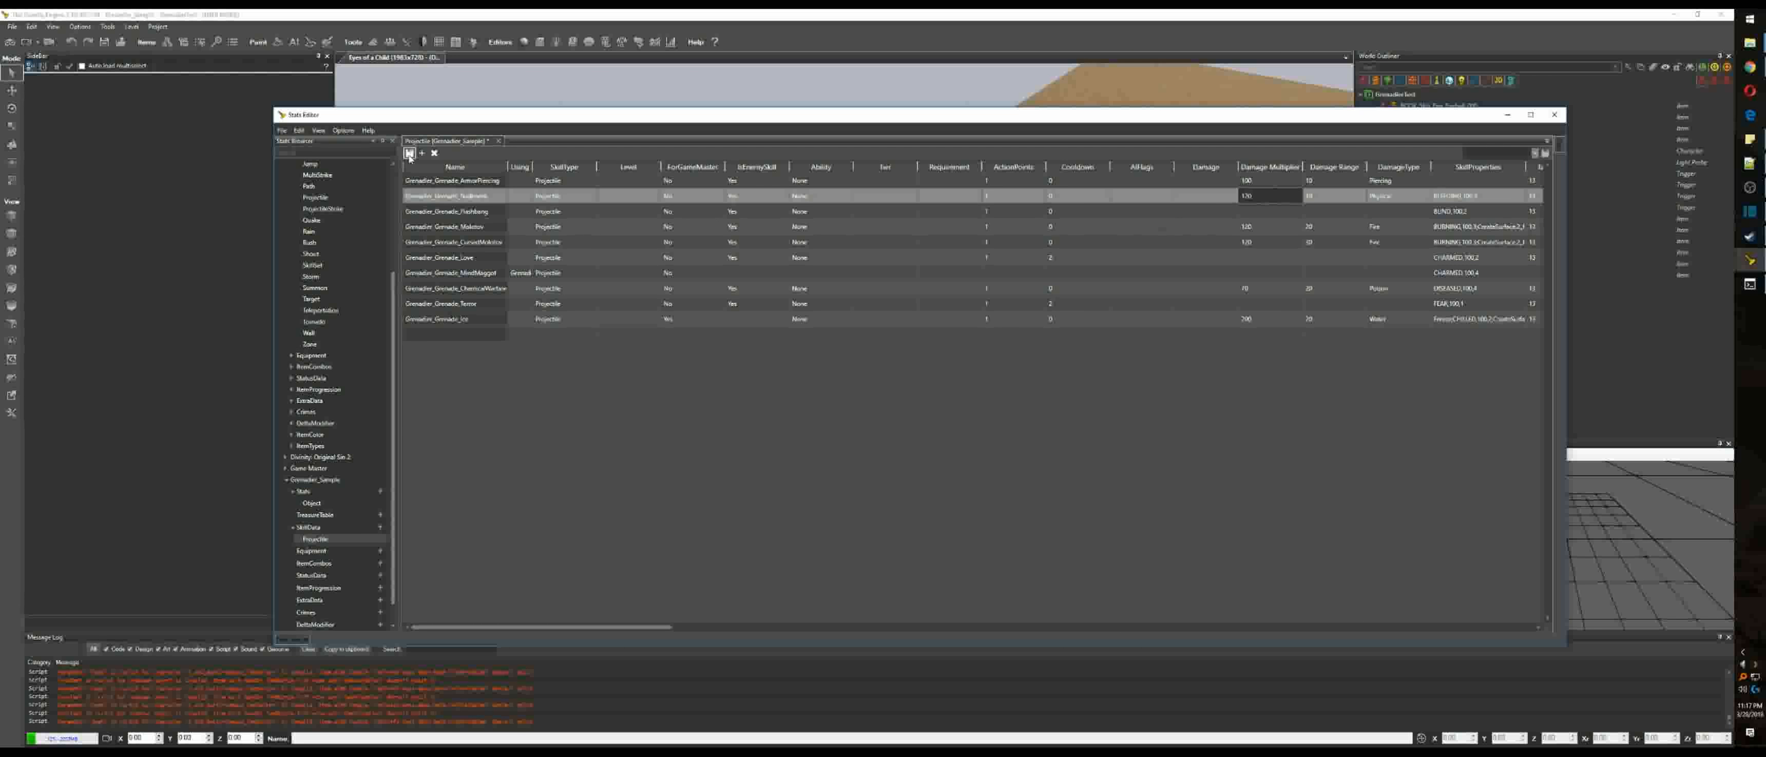
pyautogui.click(409, 153)
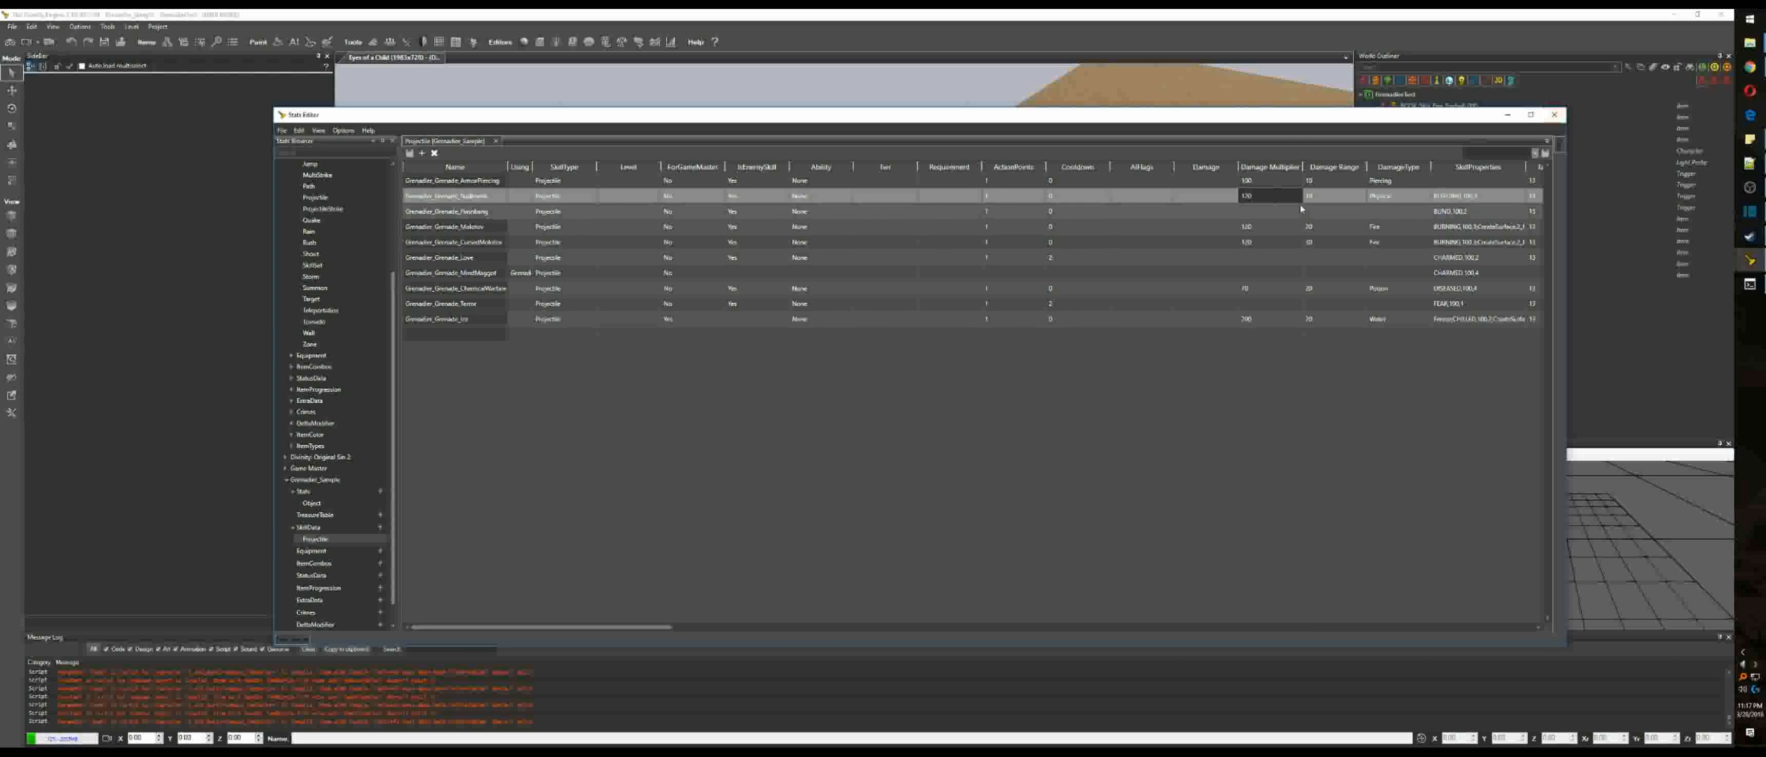
pyautogui.click(480, 227)
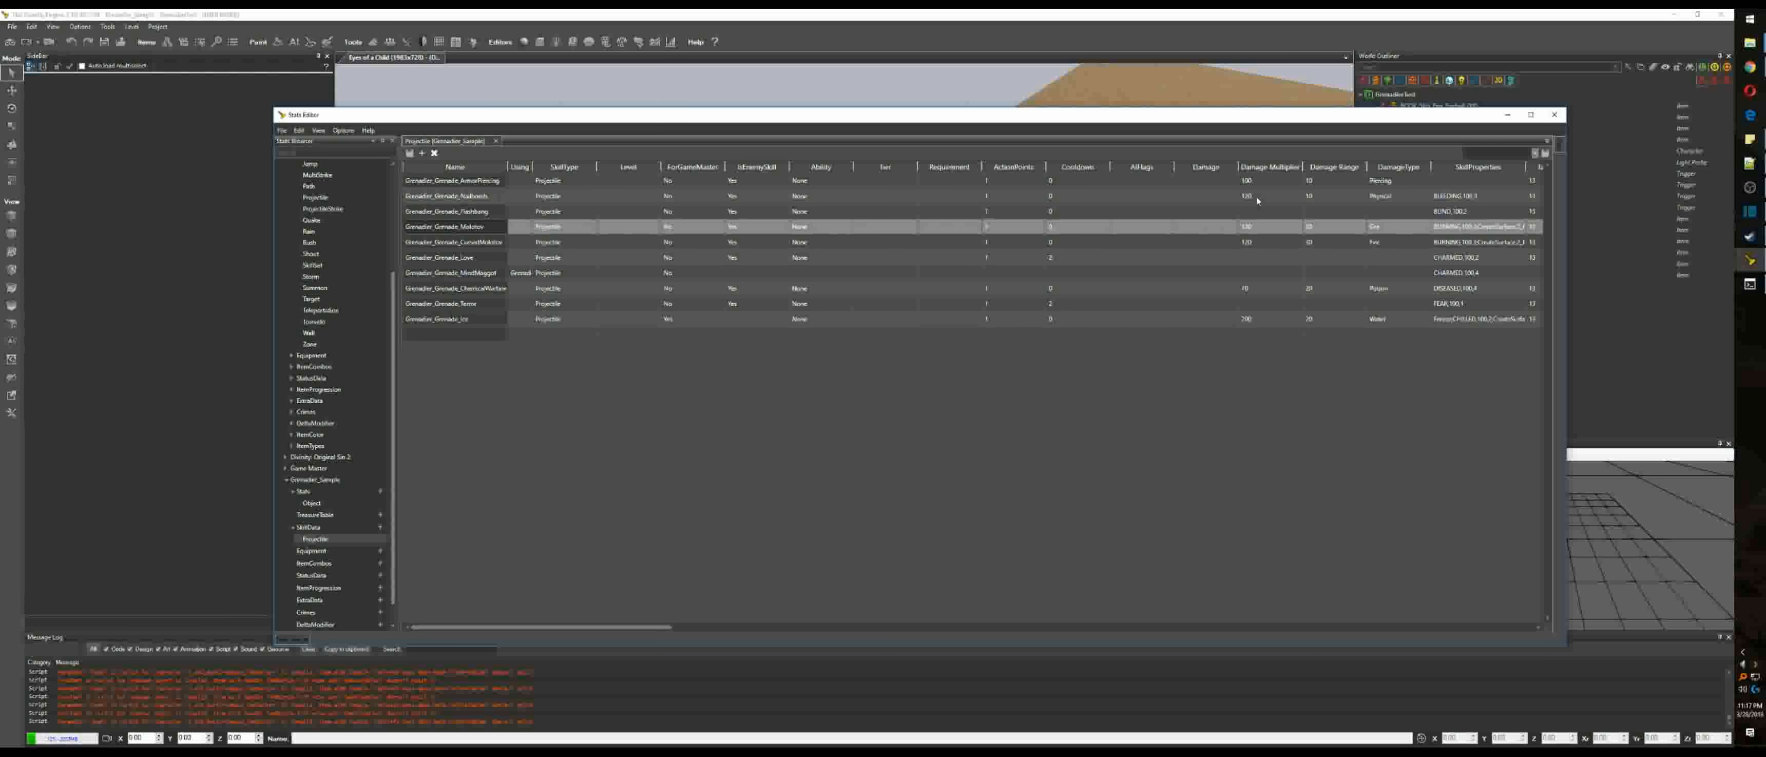
pyautogui.click(1554, 115)
# Step: Test a grenade skill on the human target in game mode, return to editing, and reload the level
pyautogui.click(9, 43)
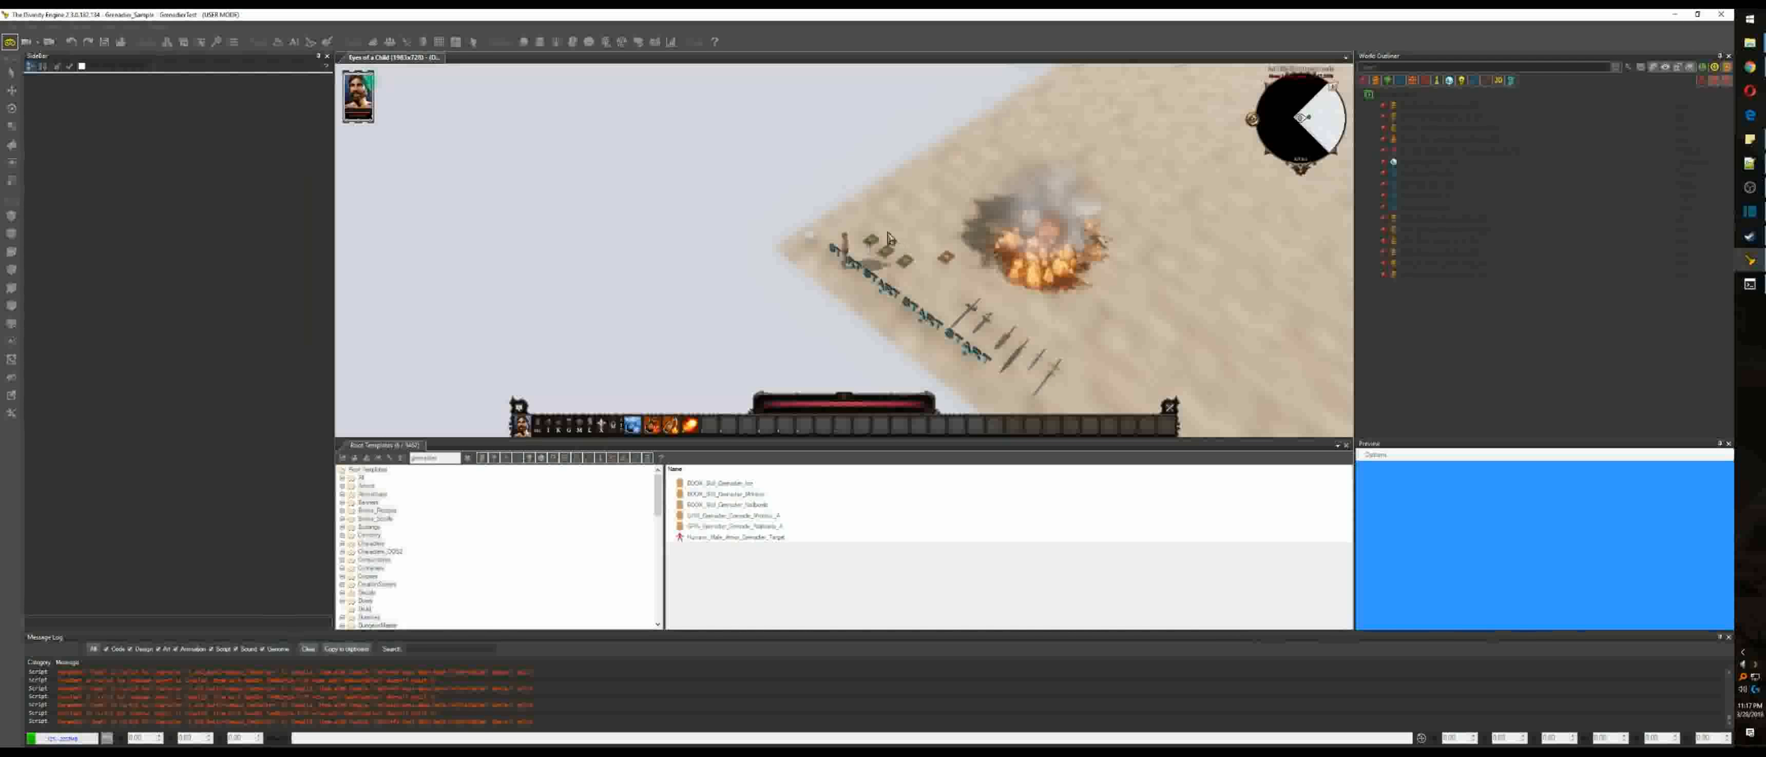
pyautogui.press('2')
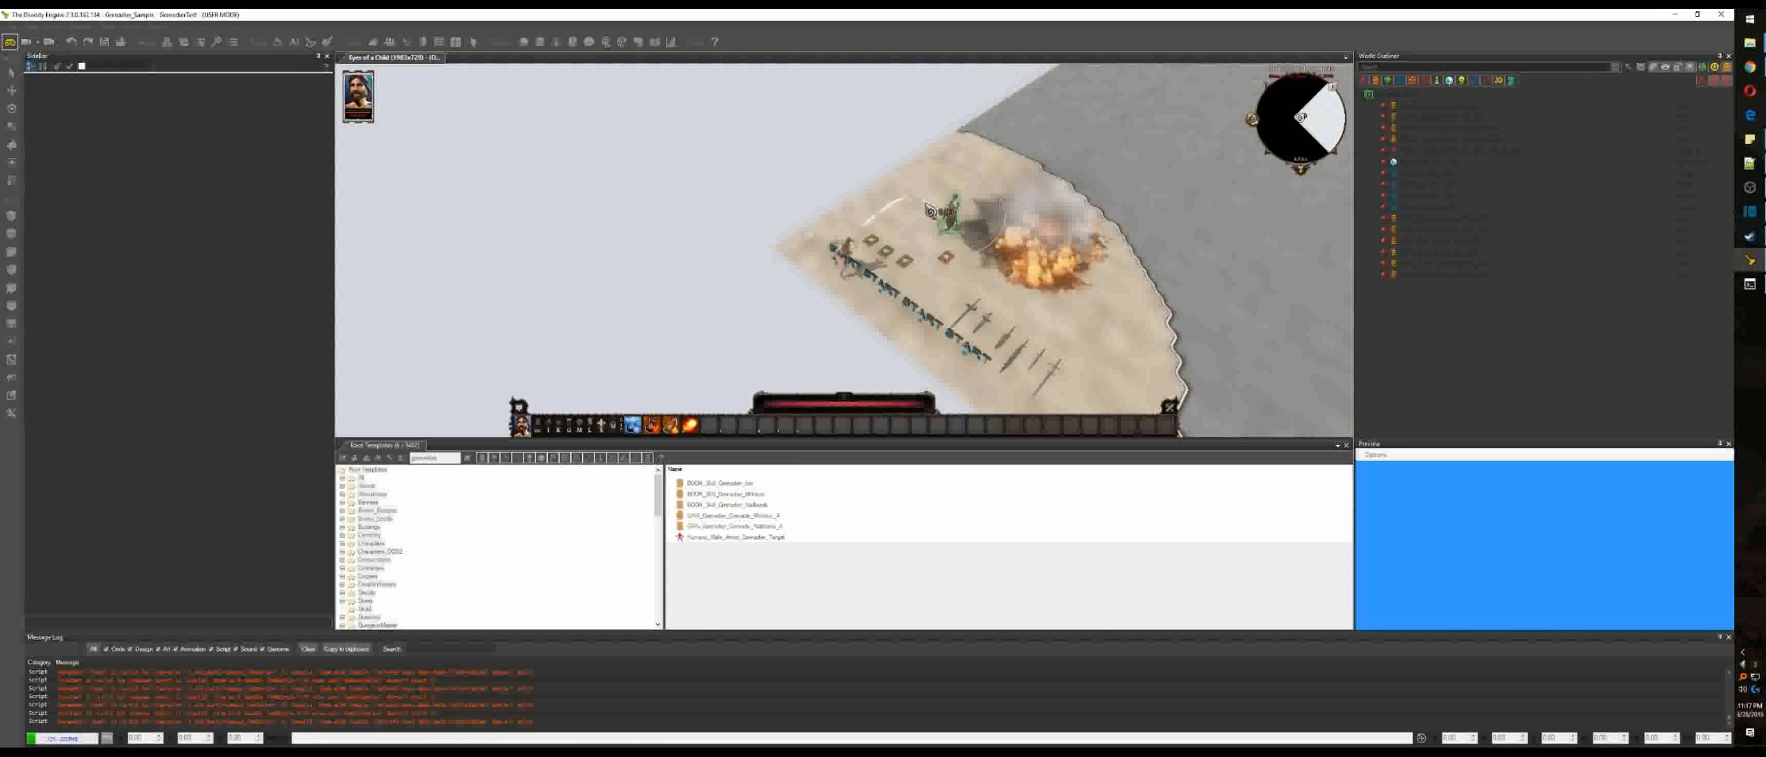
pyautogui.click(933, 211)
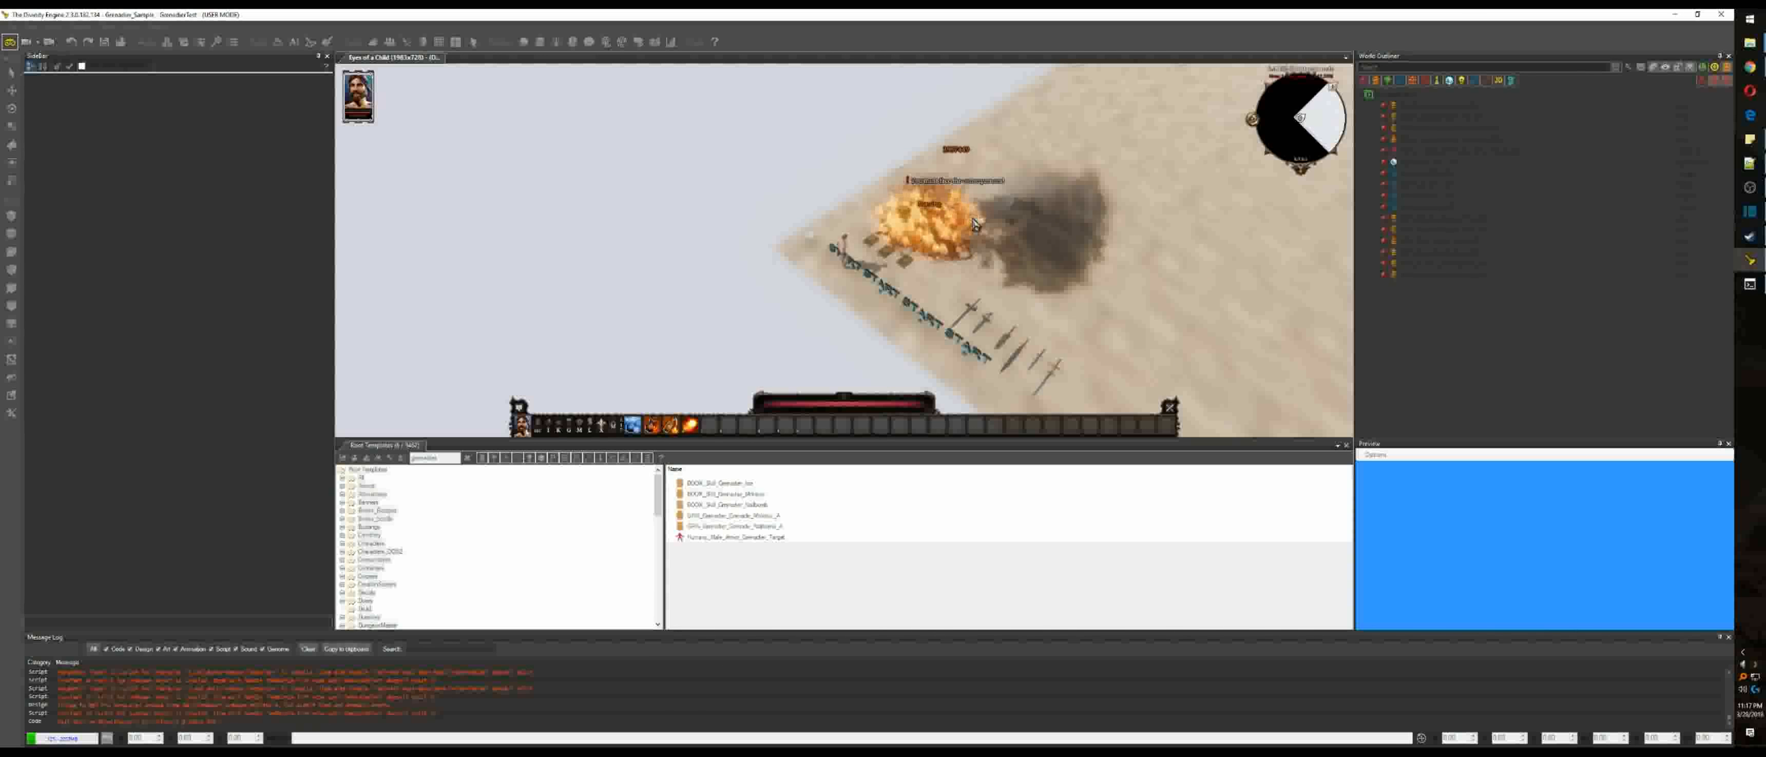
pyautogui.click(10, 41)
pyautogui.click(13, 26)
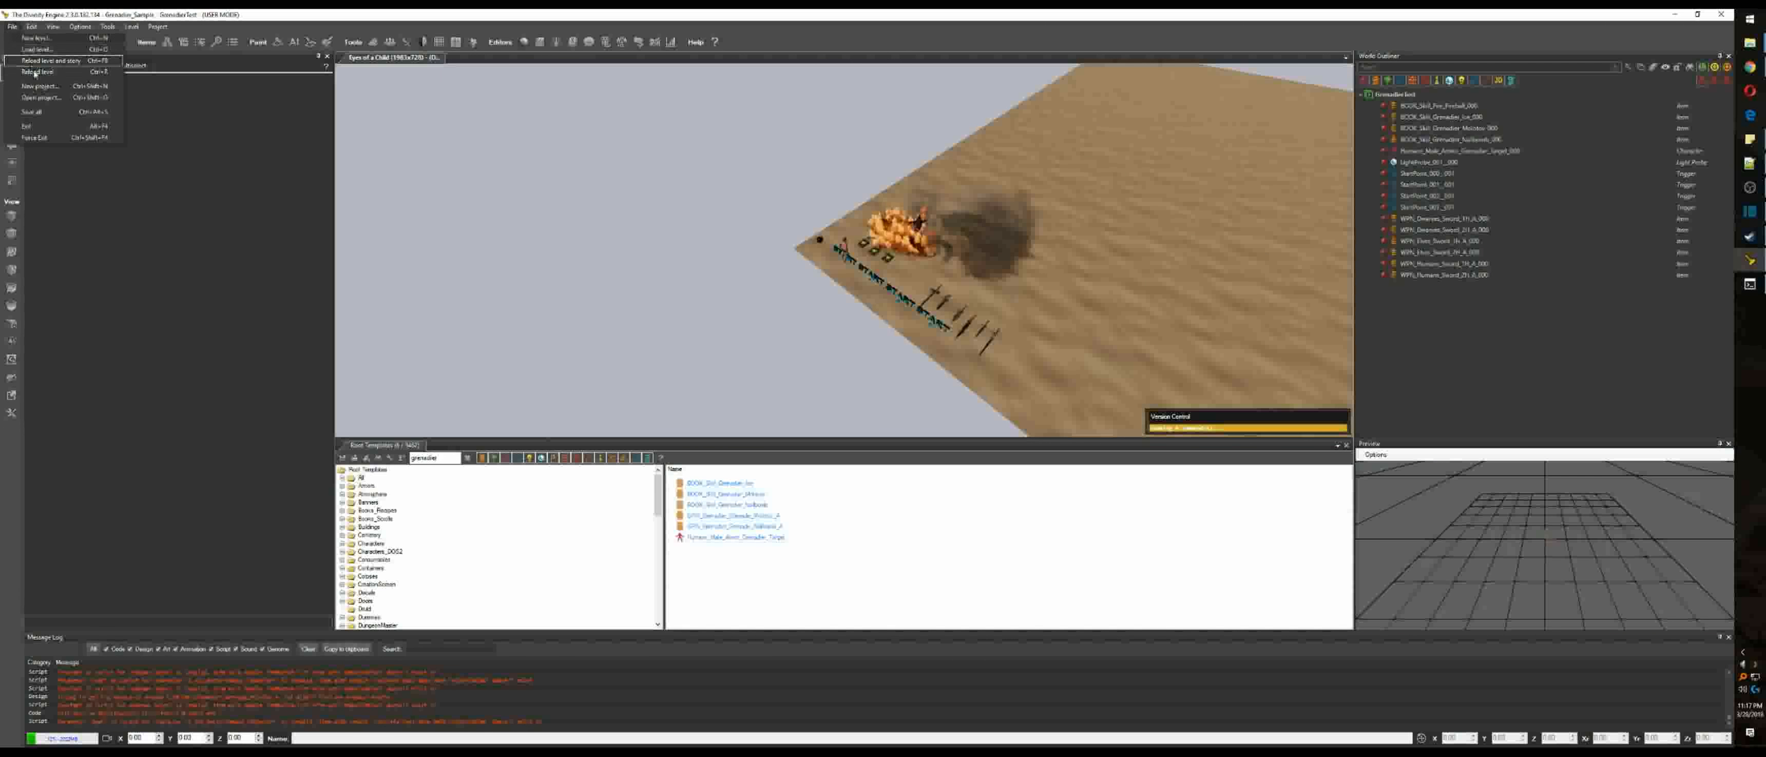
pyautogui.click(37, 72)
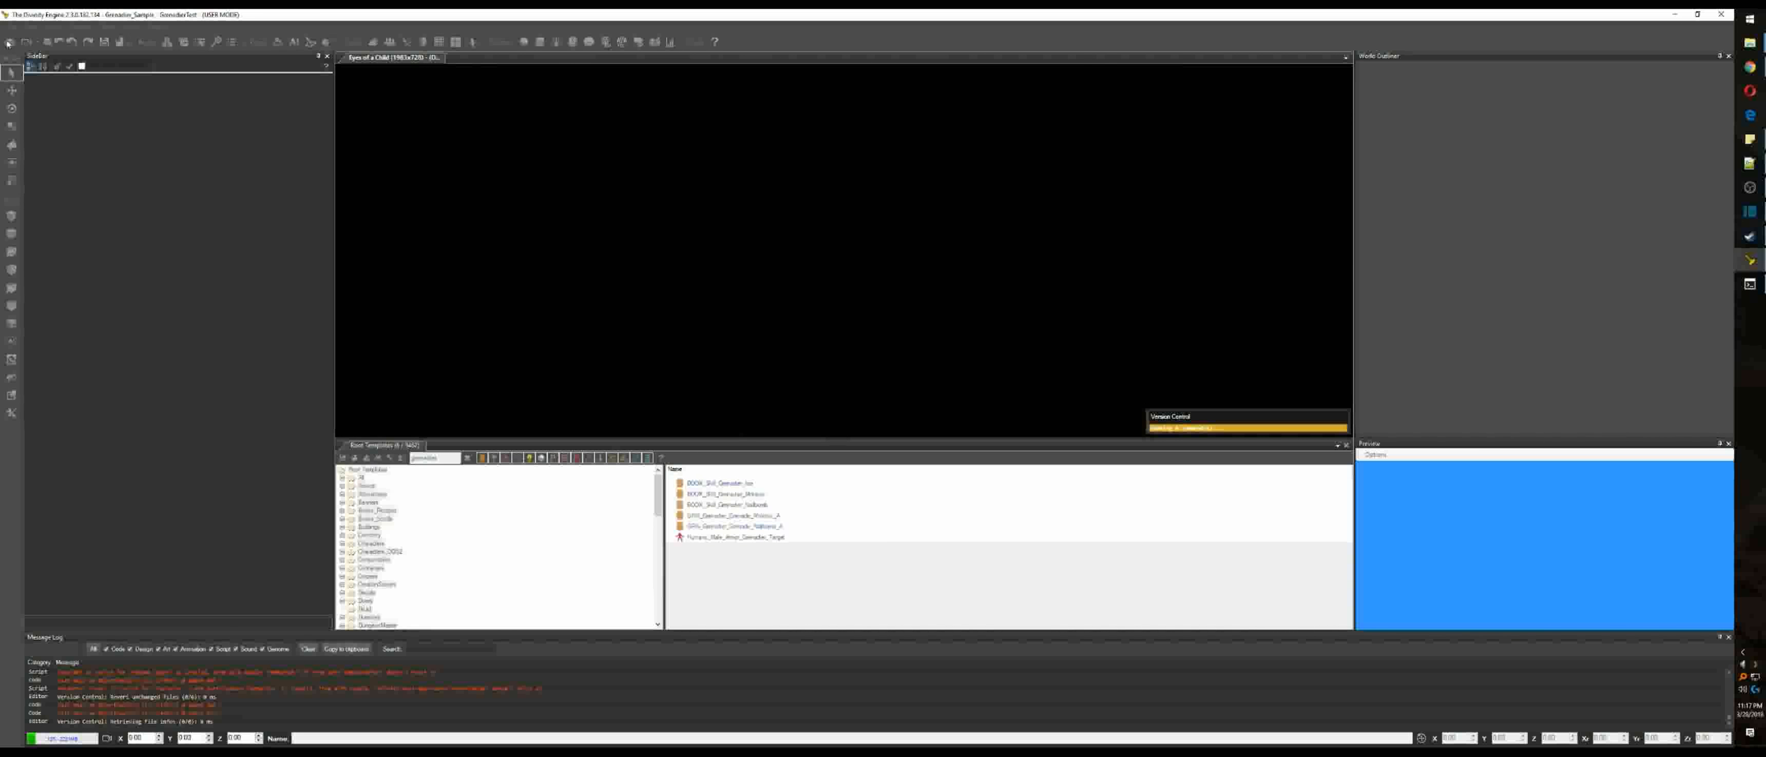
# Step: Enter game mode on the reloaded level, throw grenades at the human target to check their damage, and return to editing
pyautogui.click(10, 41)
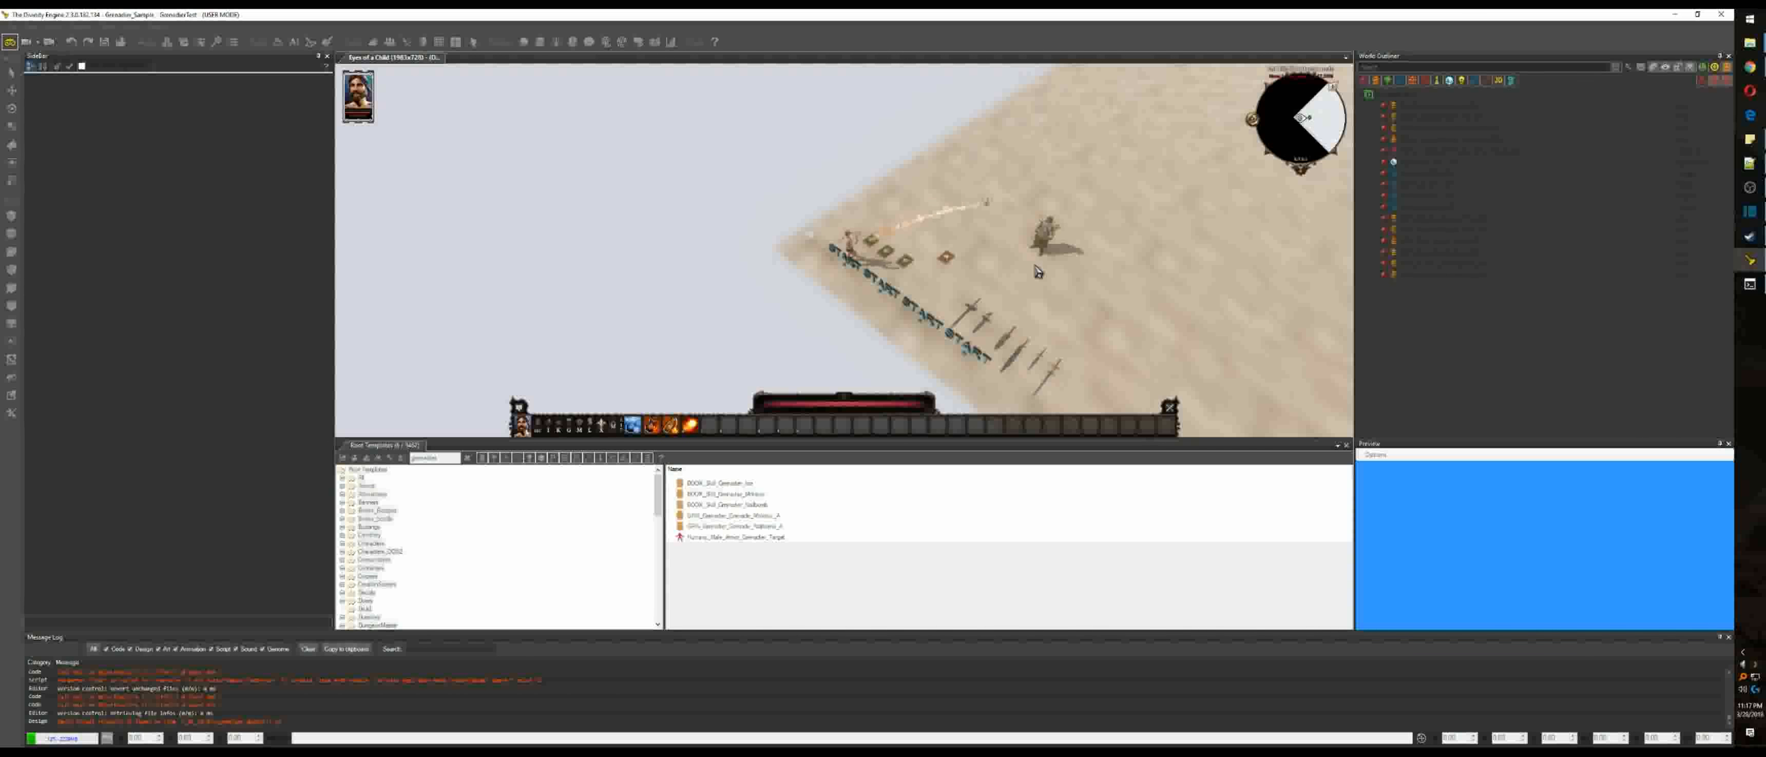
pyautogui.click(1048, 239)
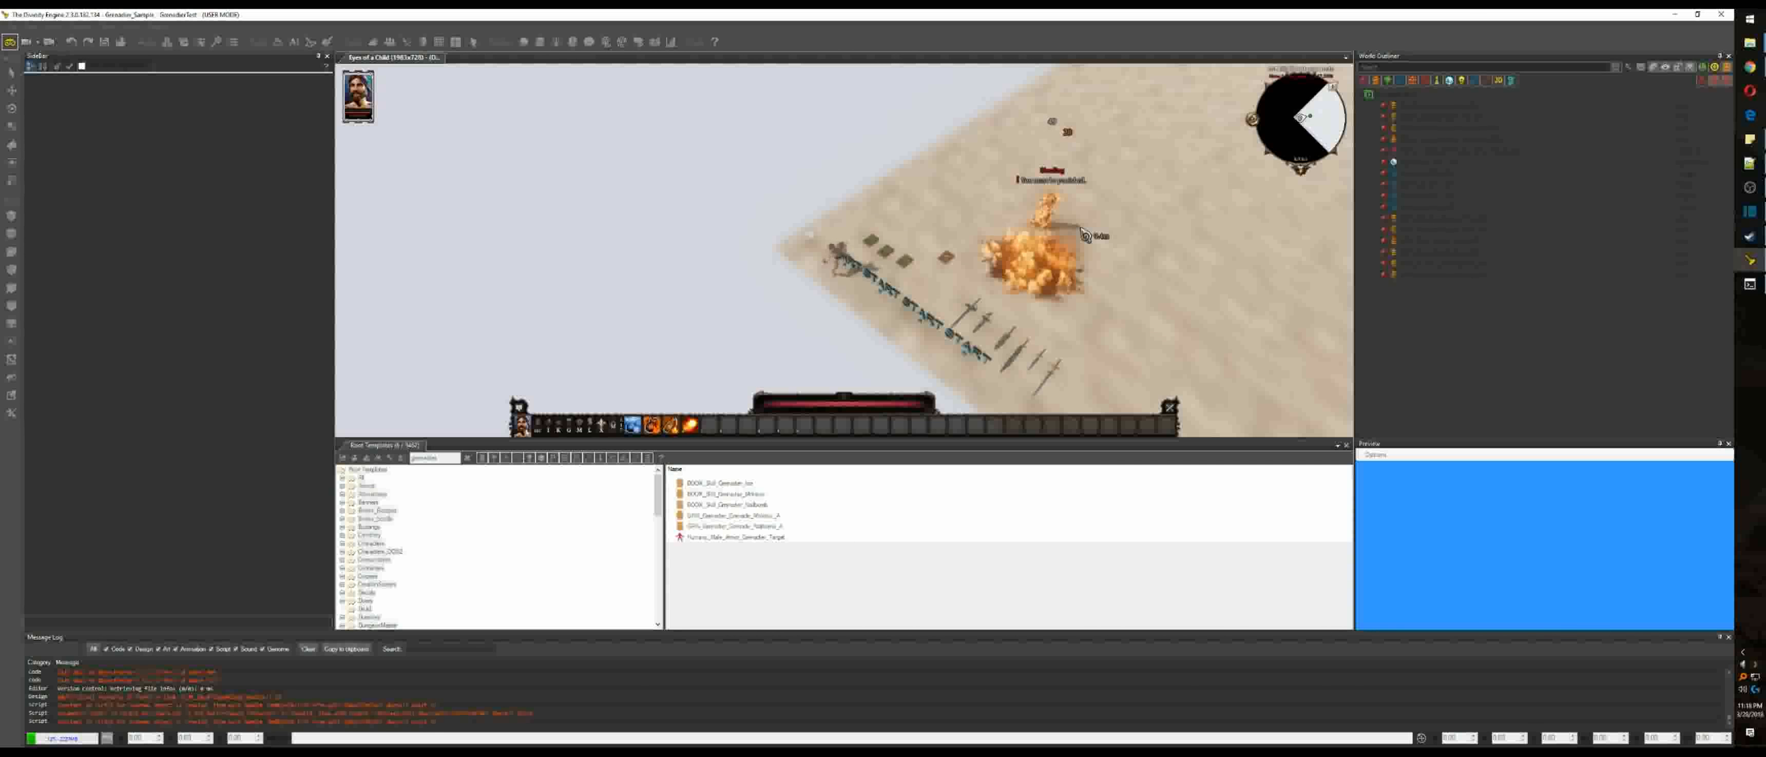
pyautogui.click(1052, 224)
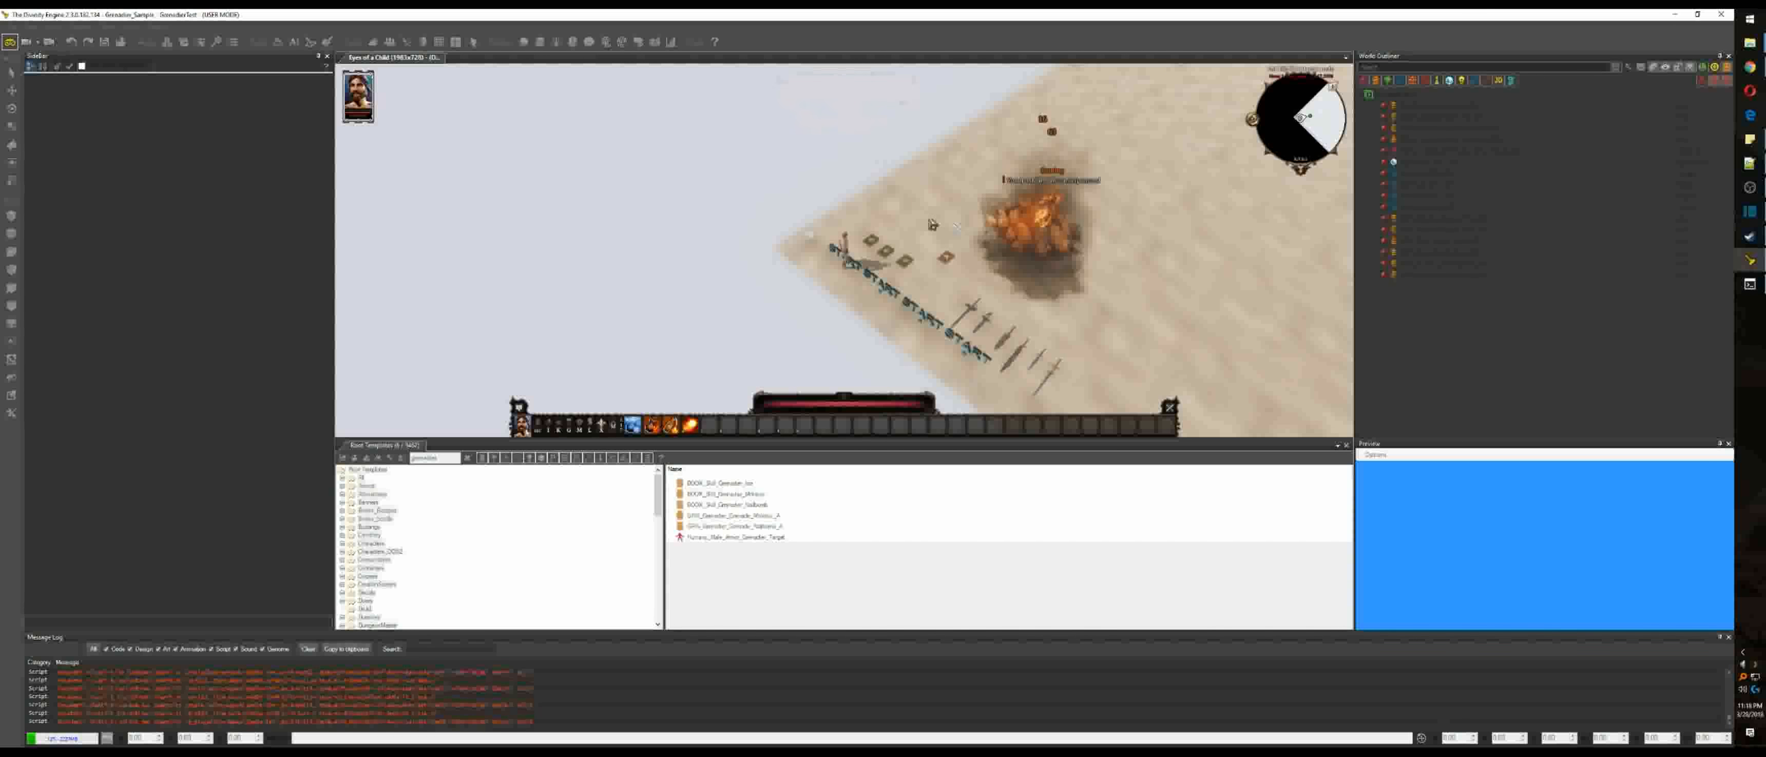
pyautogui.click(15, 42)
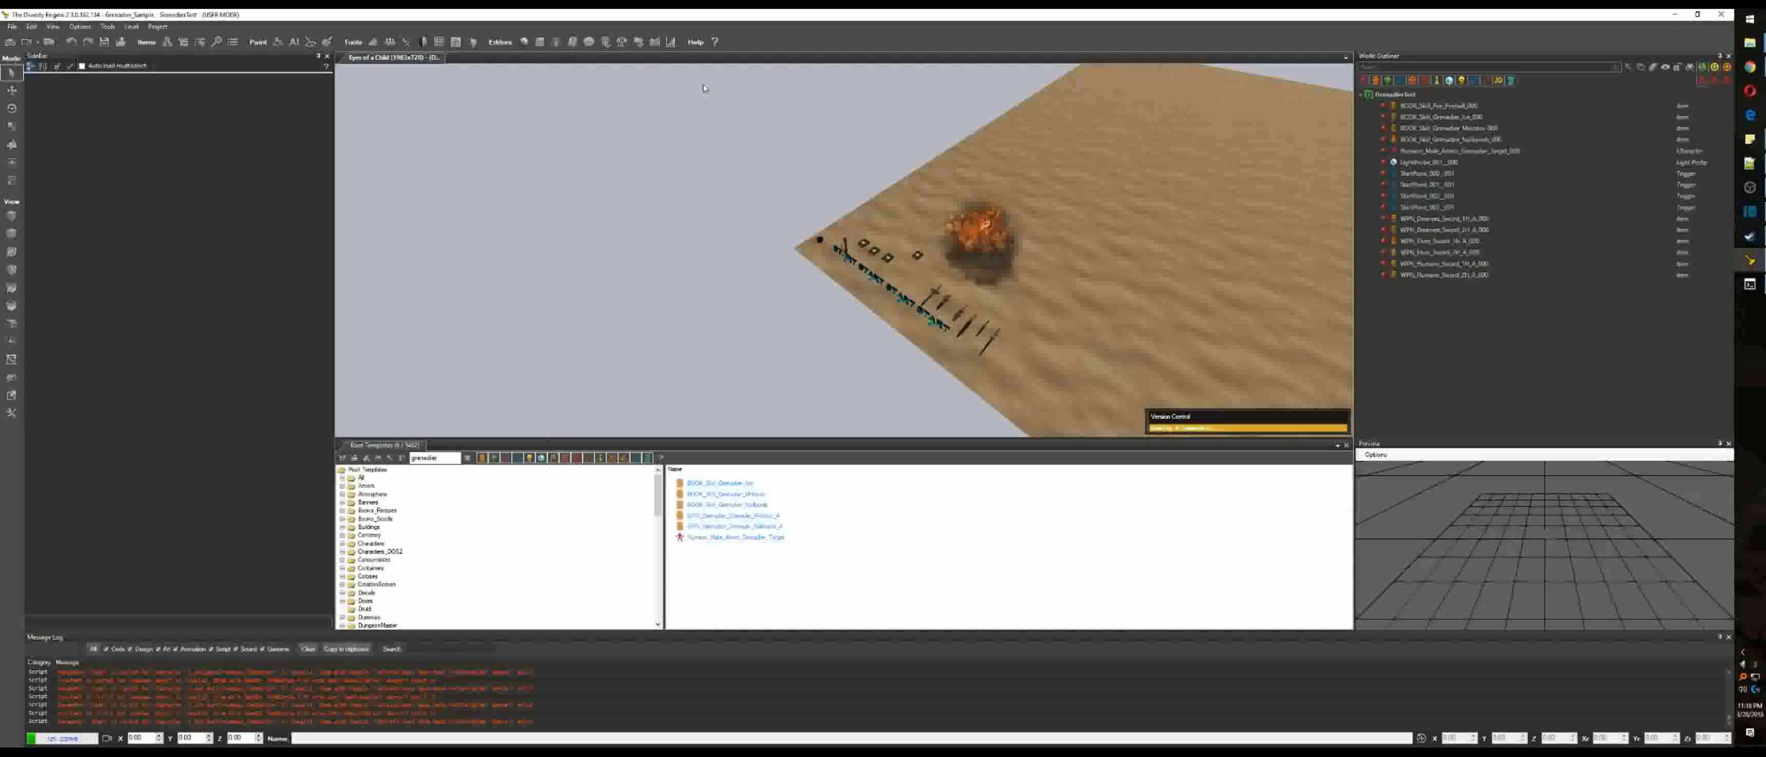
# Step: Set the Nailbomb skill's Ability to Fire and Tier to Starter in the Grenadier_Sample Projectile data, and close the Stats Editor
pyautogui.click(670, 43)
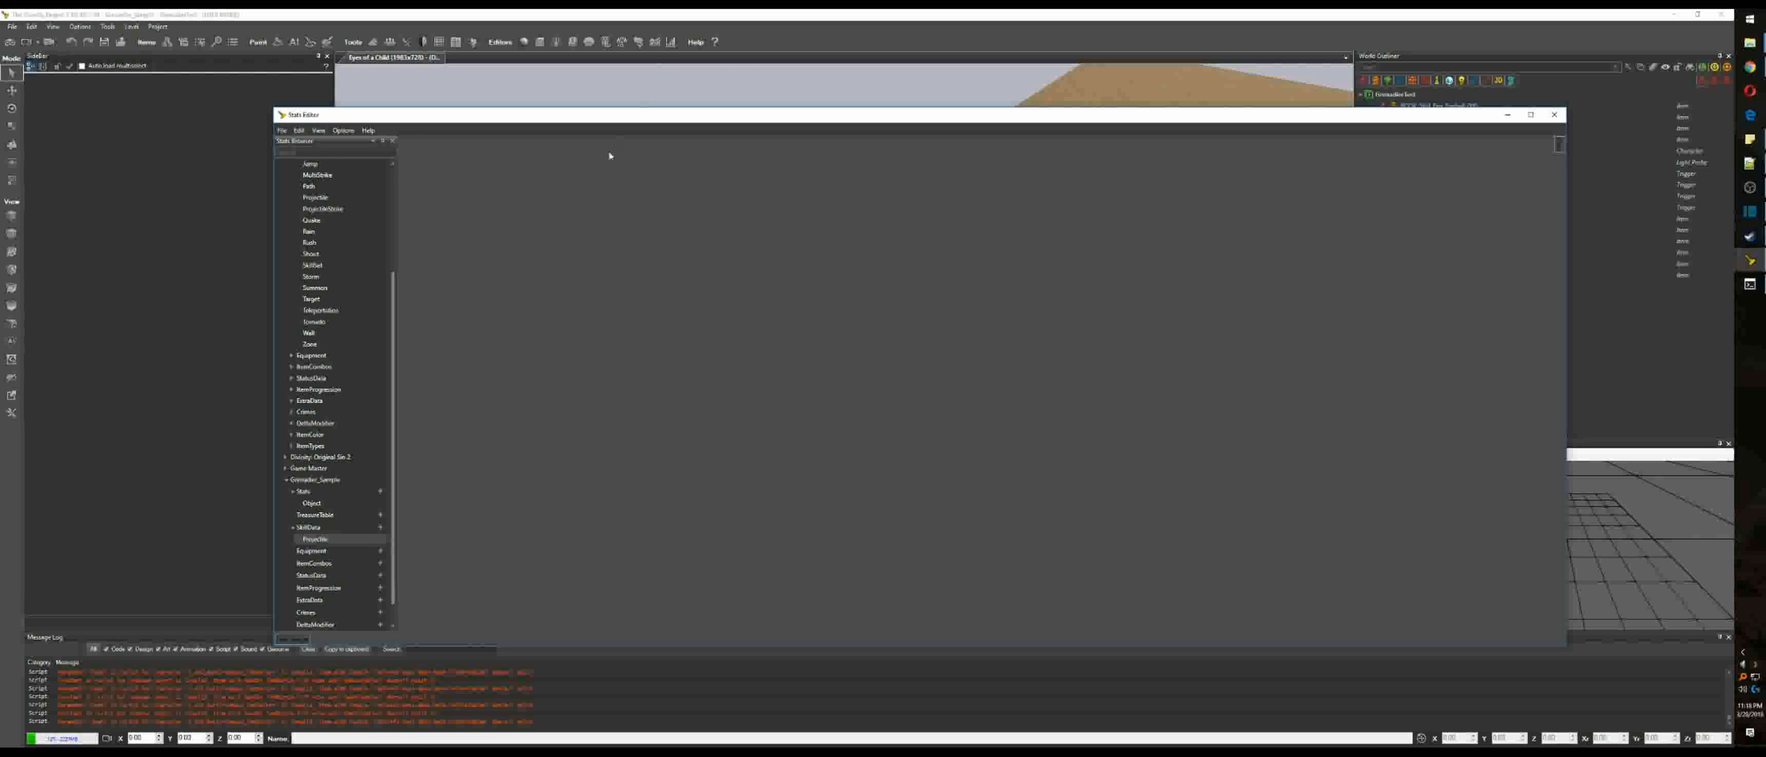
pyautogui.doubleClick(317, 539)
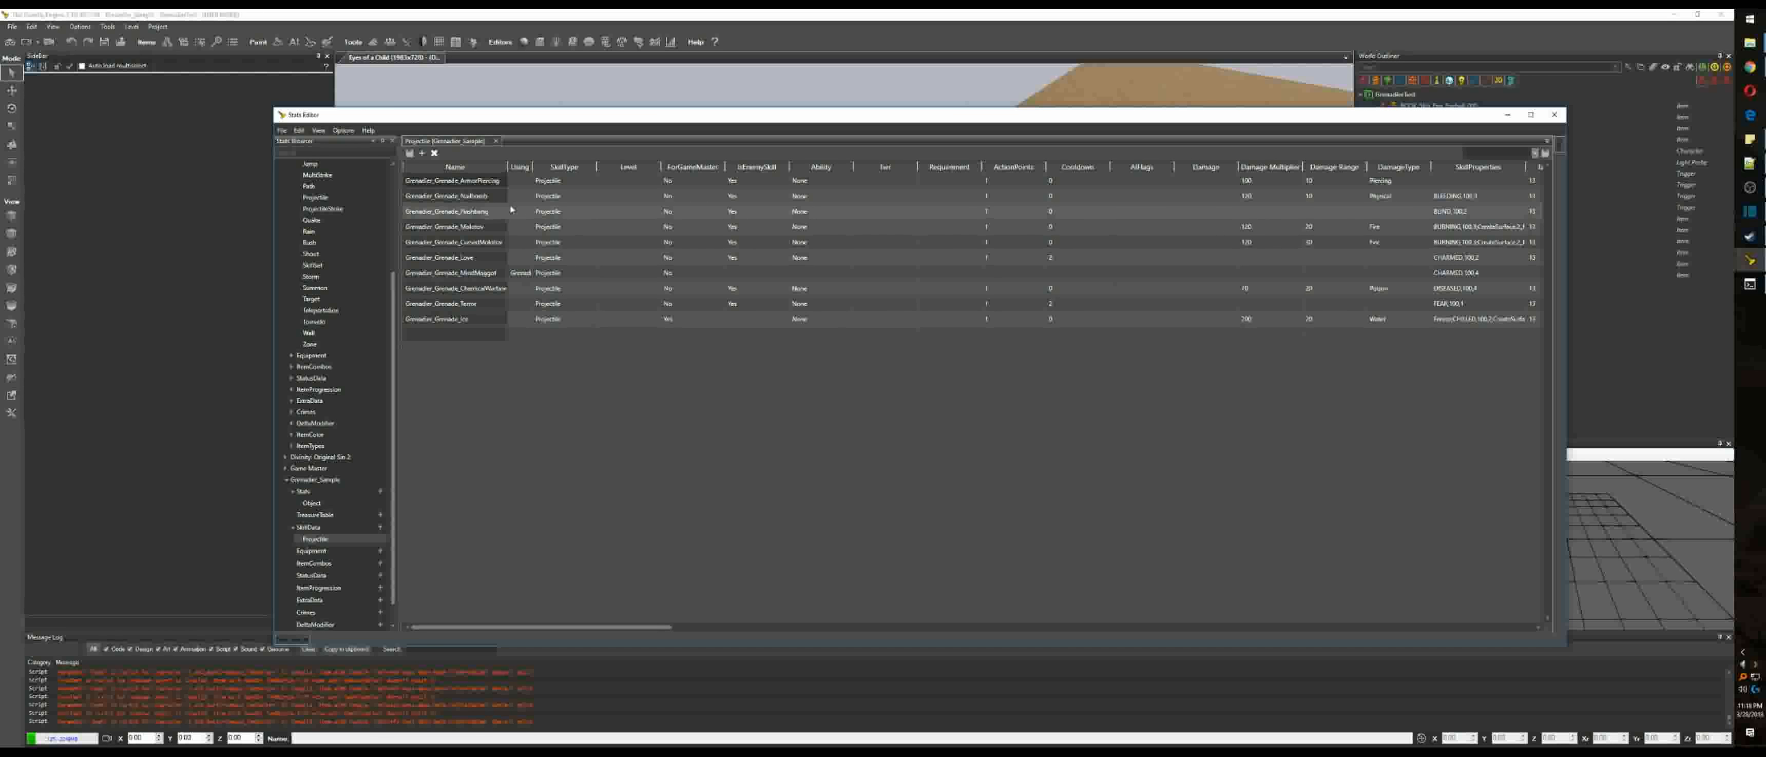
pyautogui.click(800, 199)
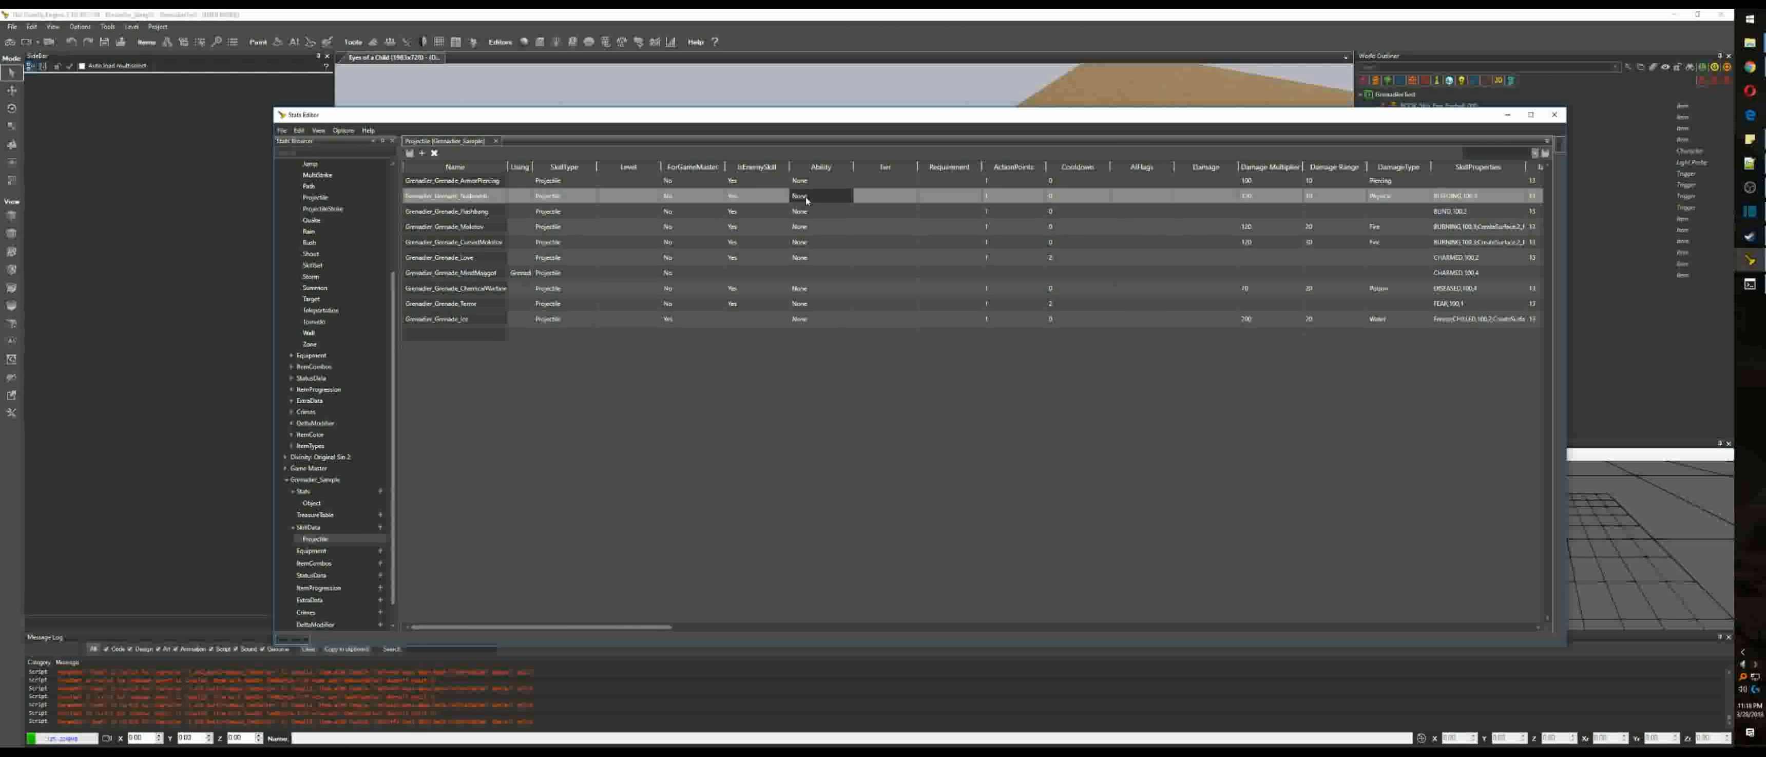
pyautogui.click(840, 196)
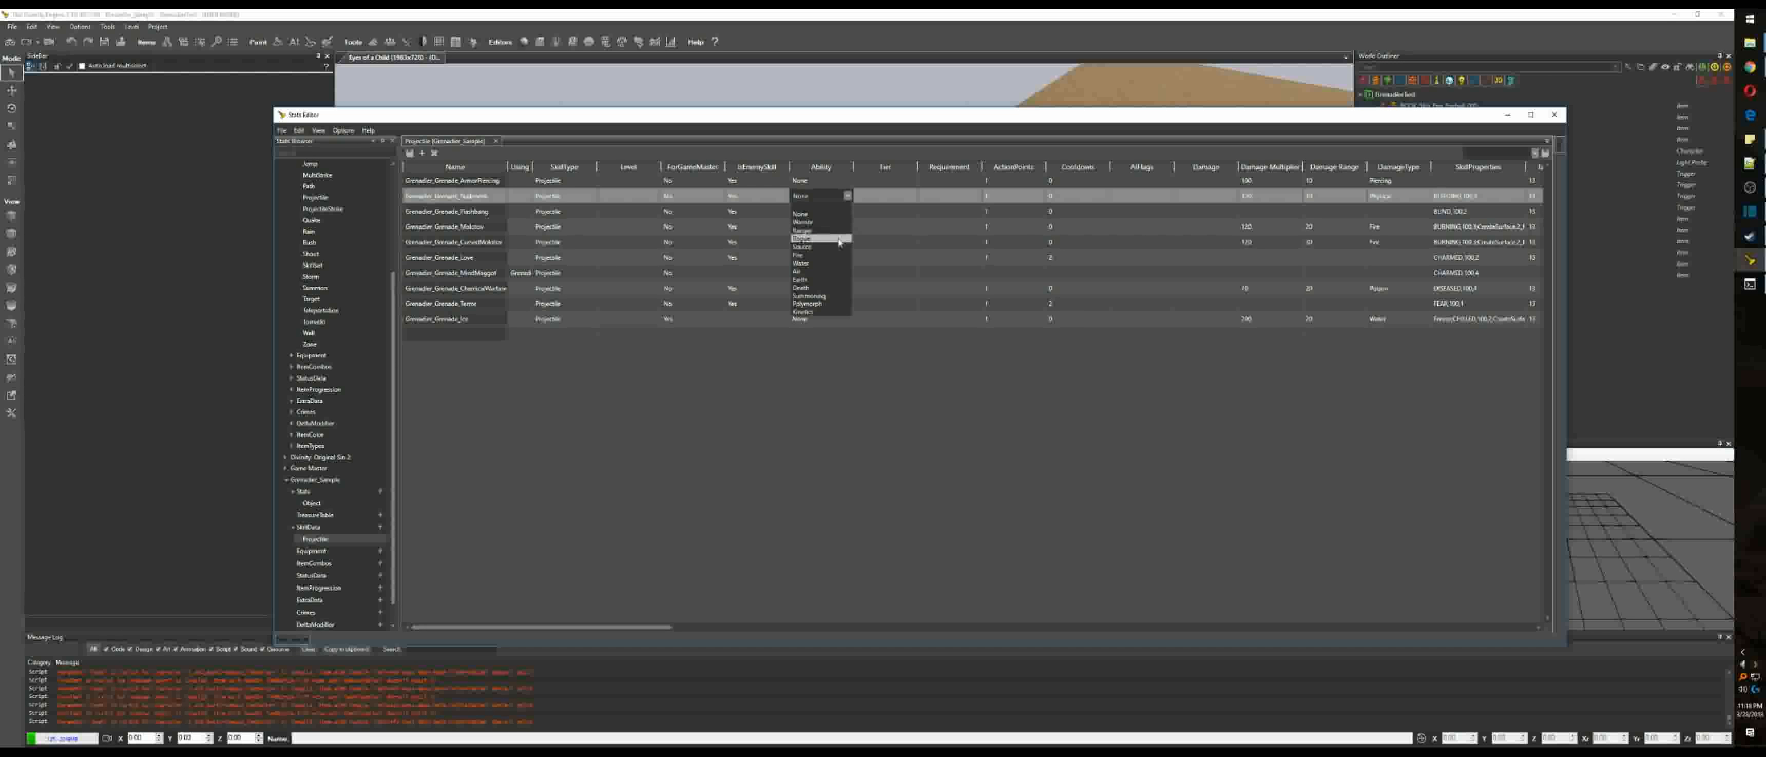
pyautogui.click(830, 256)
pyautogui.click(903, 199)
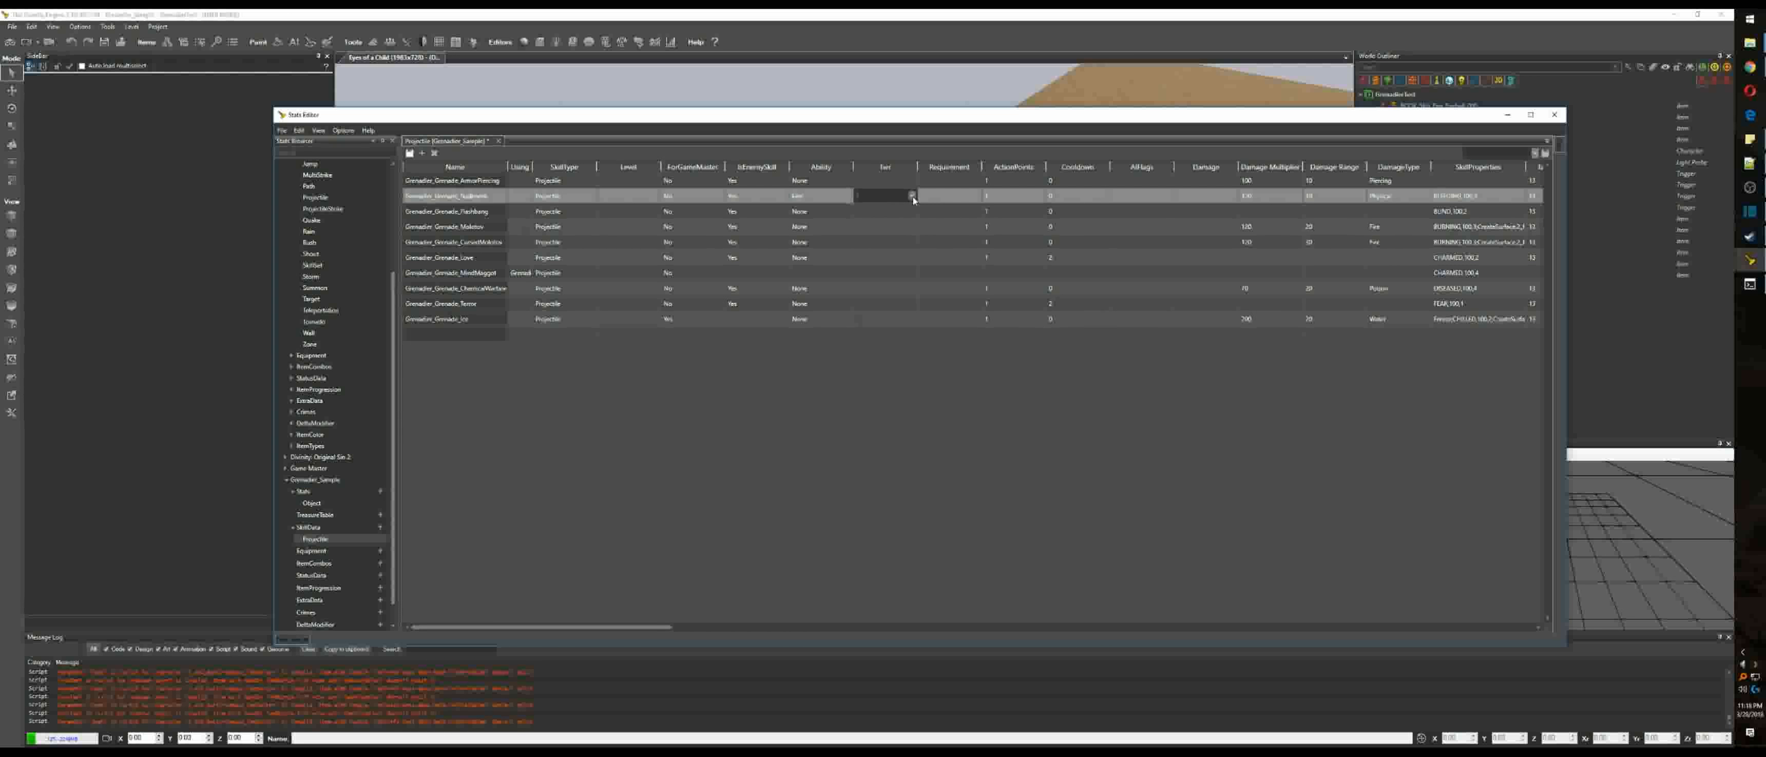
pyautogui.click(913, 197)
pyautogui.click(884, 237)
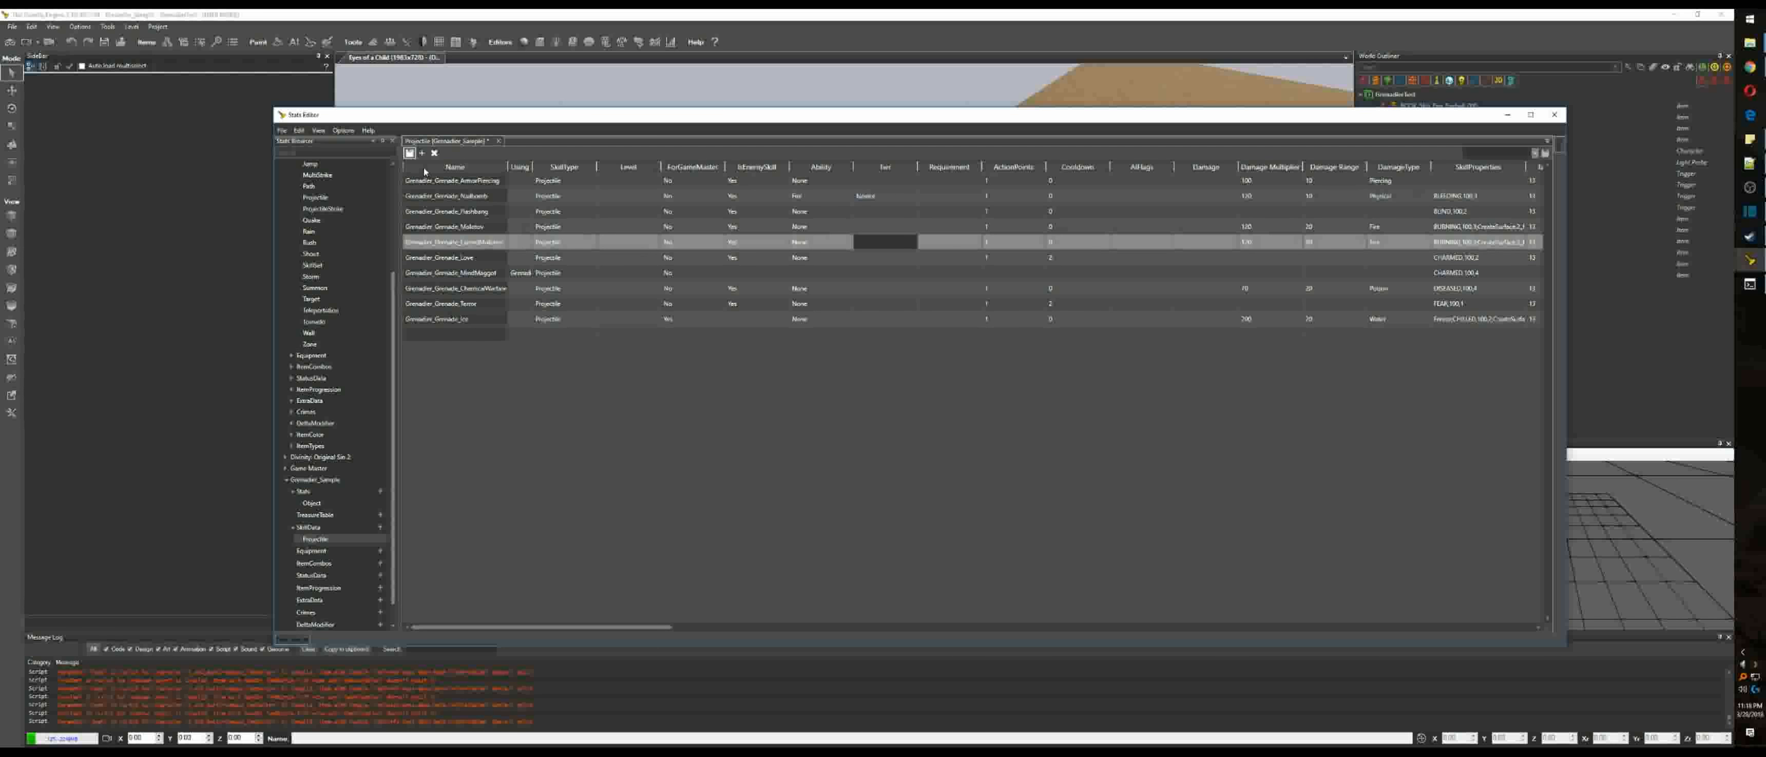
pyautogui.click(1556, 115)
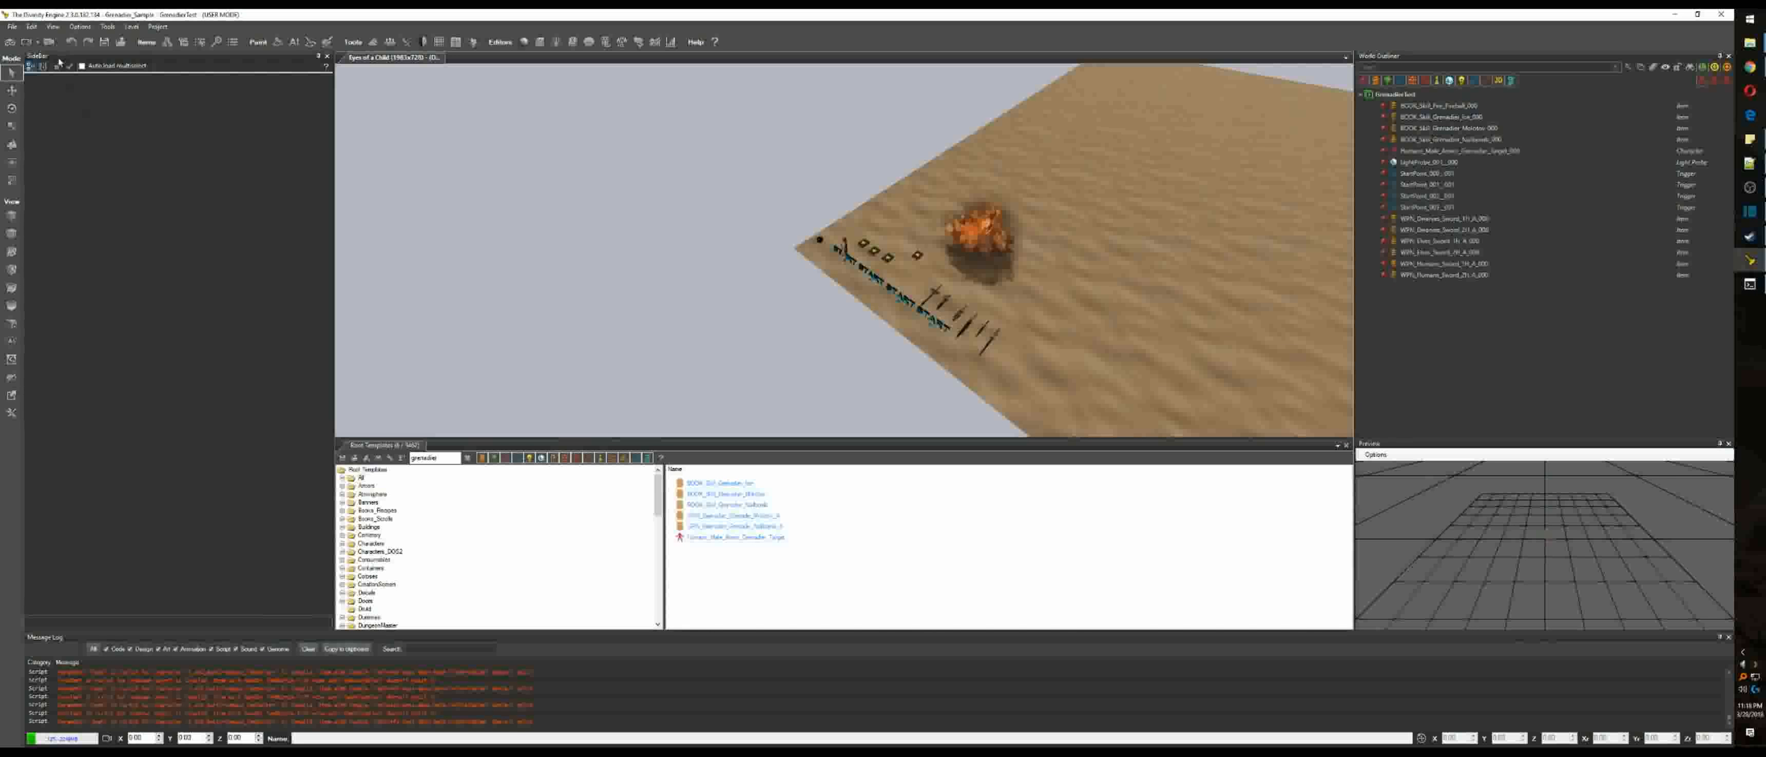
# Step: Check the character's attributes and the grenade damage in game mode, return to editing, and reload the level
pyautogui.click(10, 42)
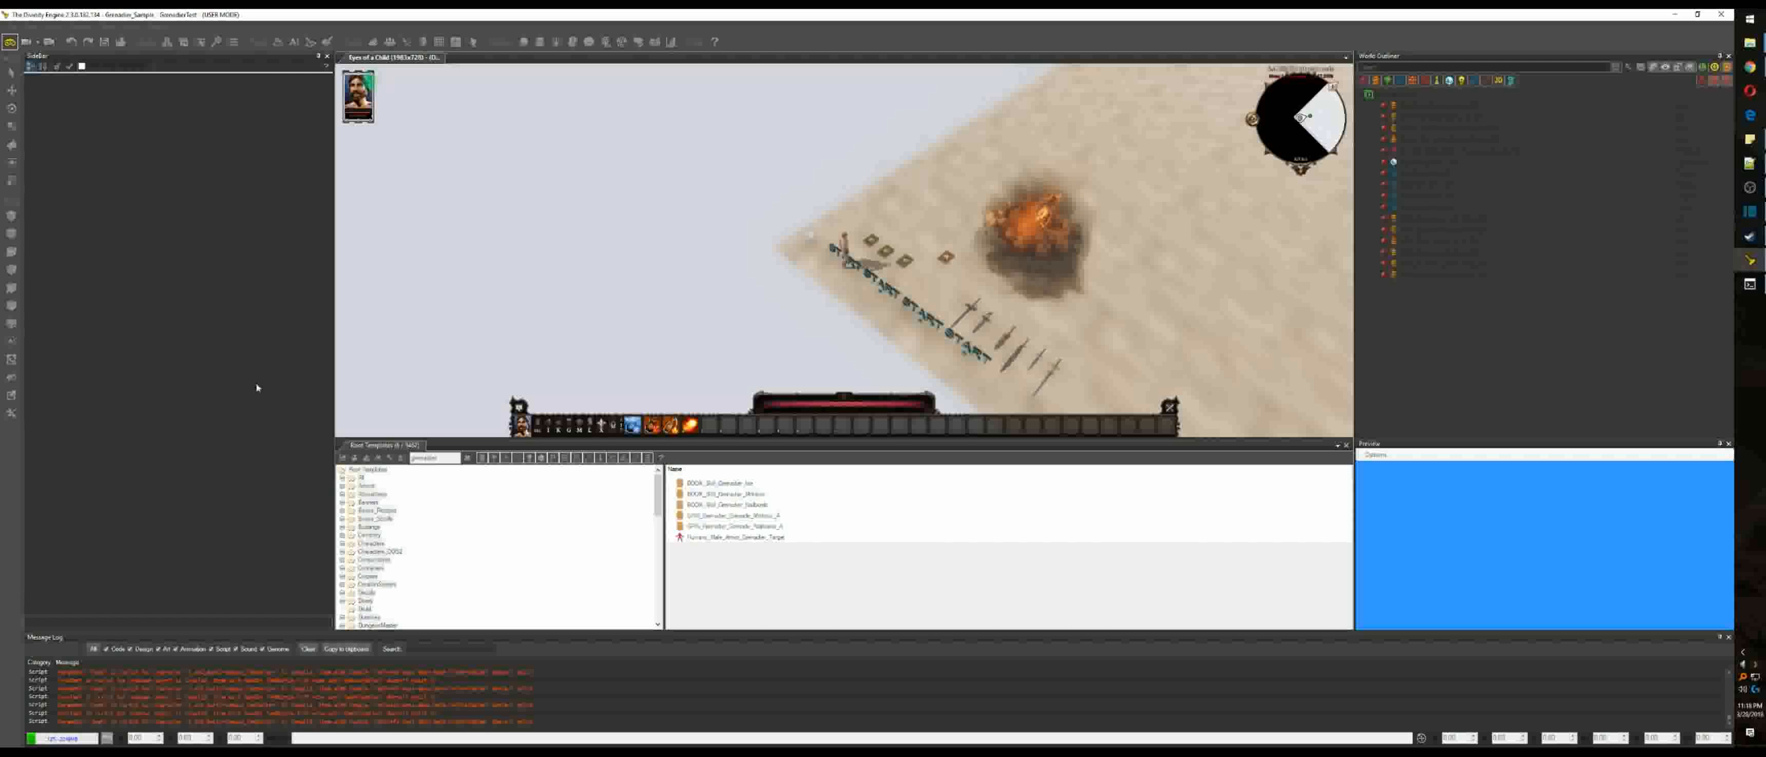
pyautogui.press('c')
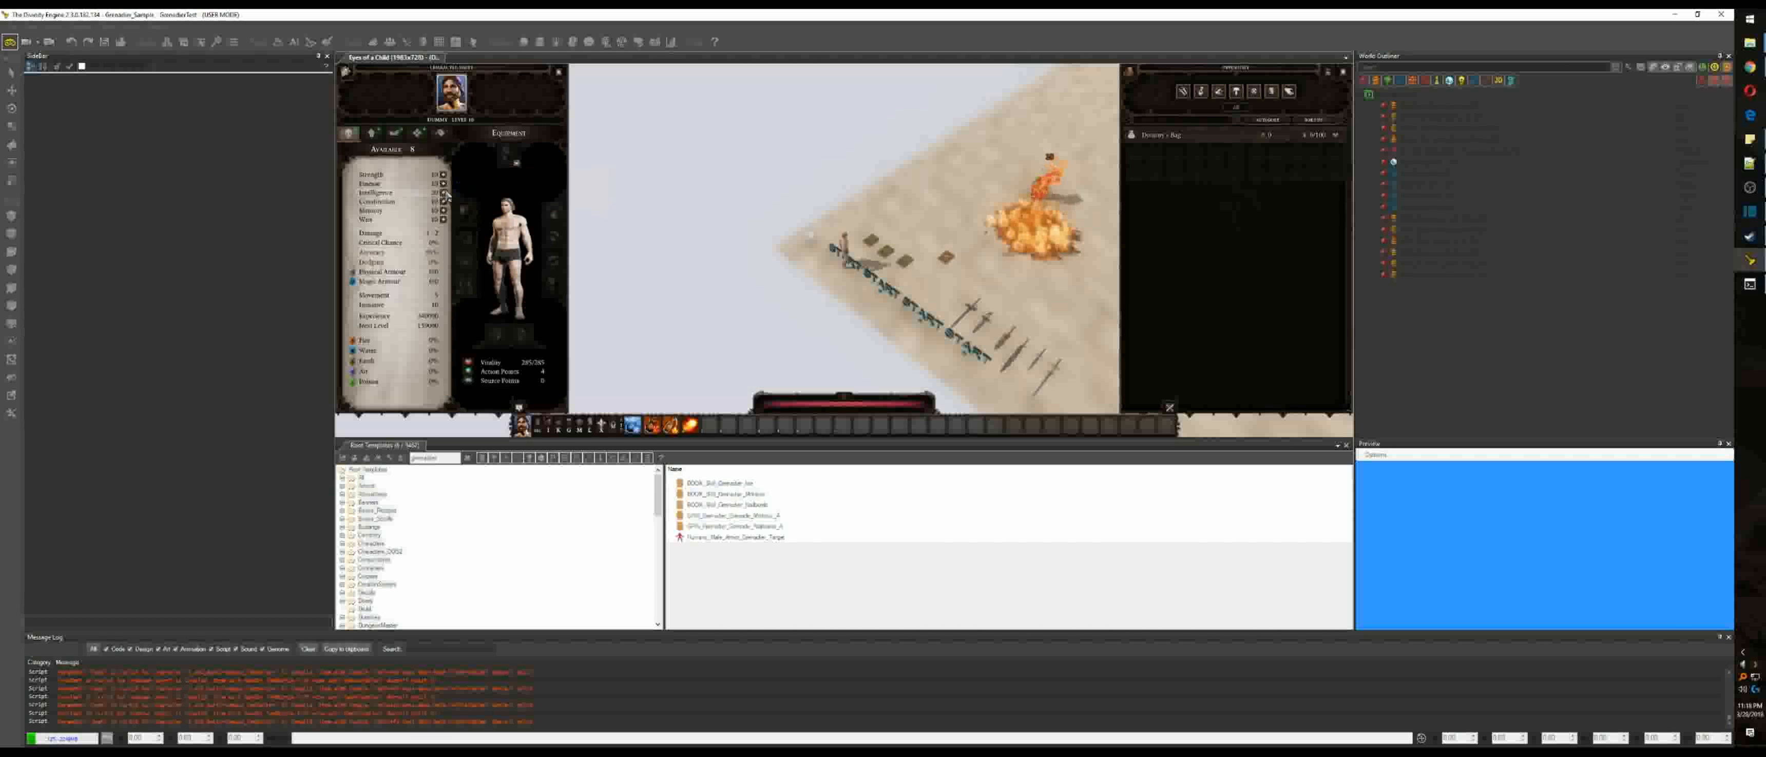
pyautogui.press('c')
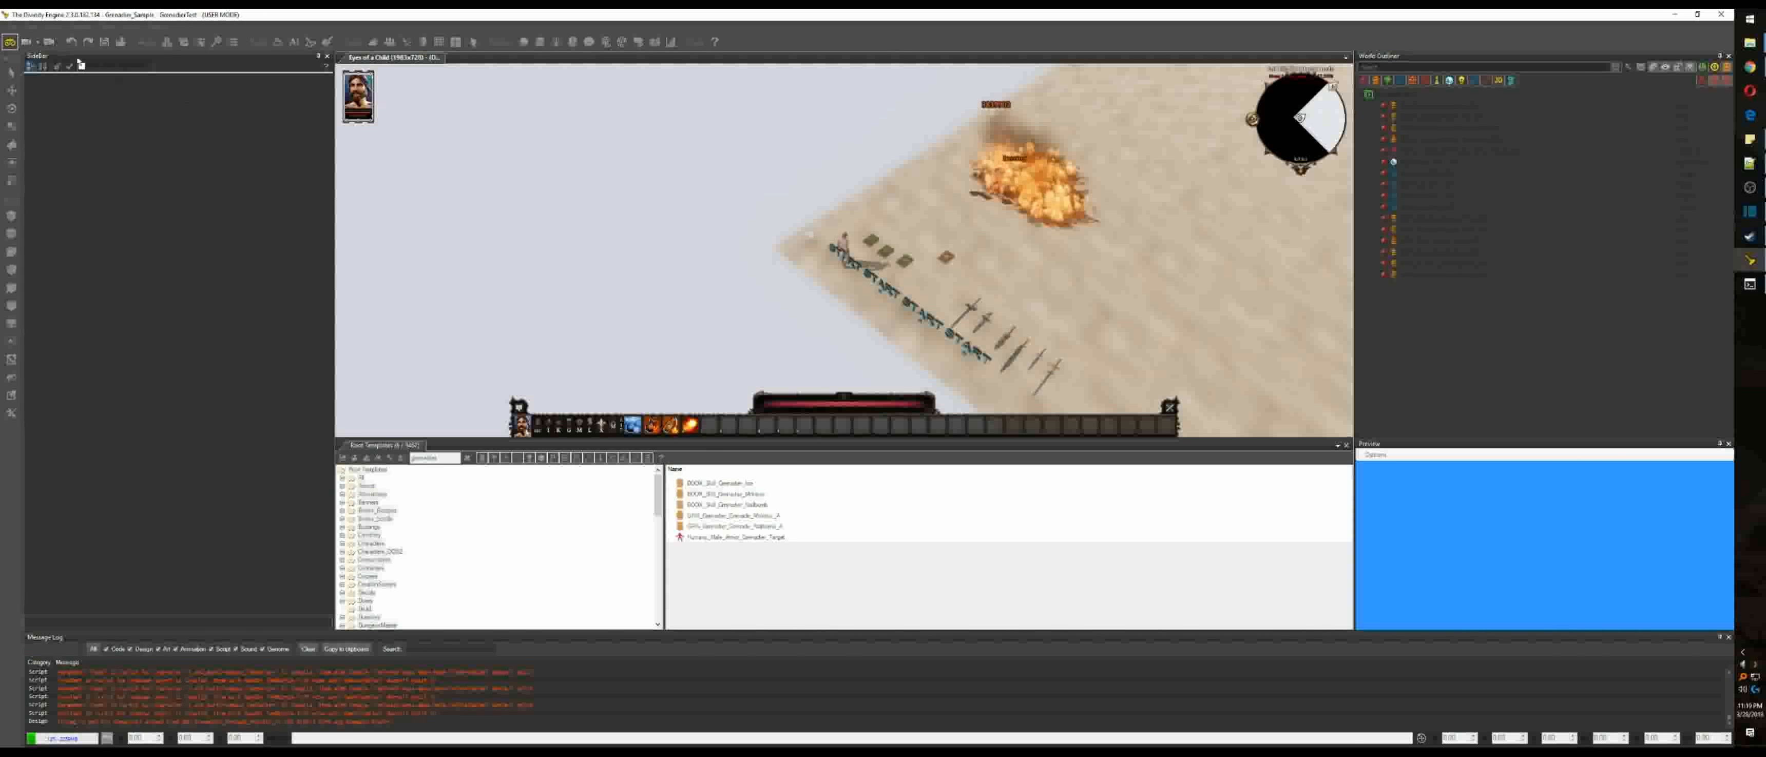
pyautogui.click(10, 42)
pyautogui.click(12, 27)
pyautogui.click(118, 84)
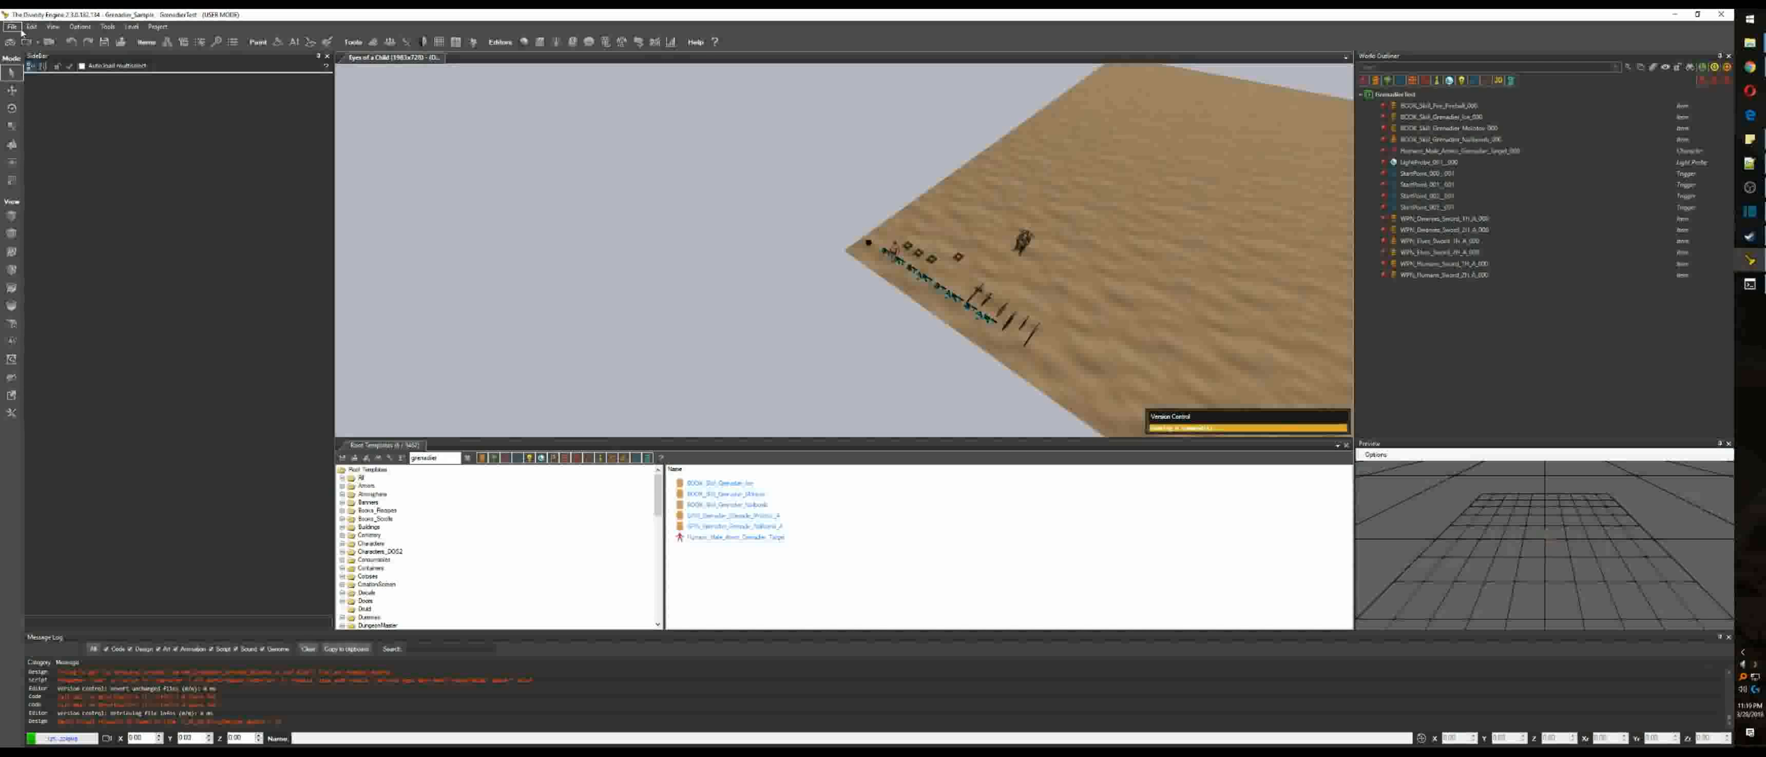
# Step: Enter game mode again, review the character's attributes, and throw the skill in the second hotbar slot at the human target
pyautogui.click(10, 41)
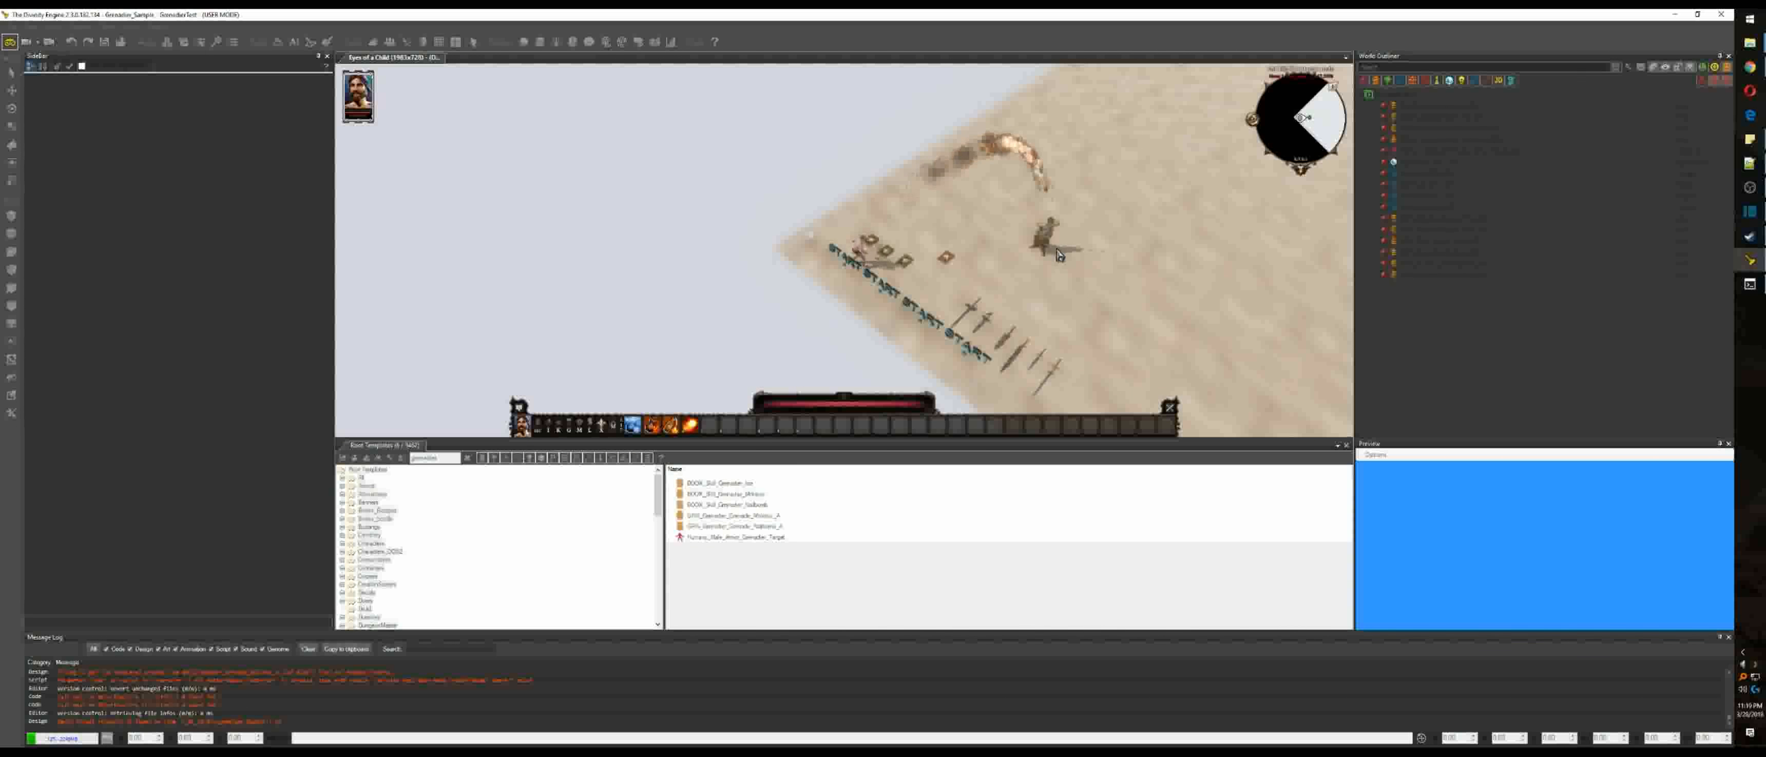
pyautogui.press('i')
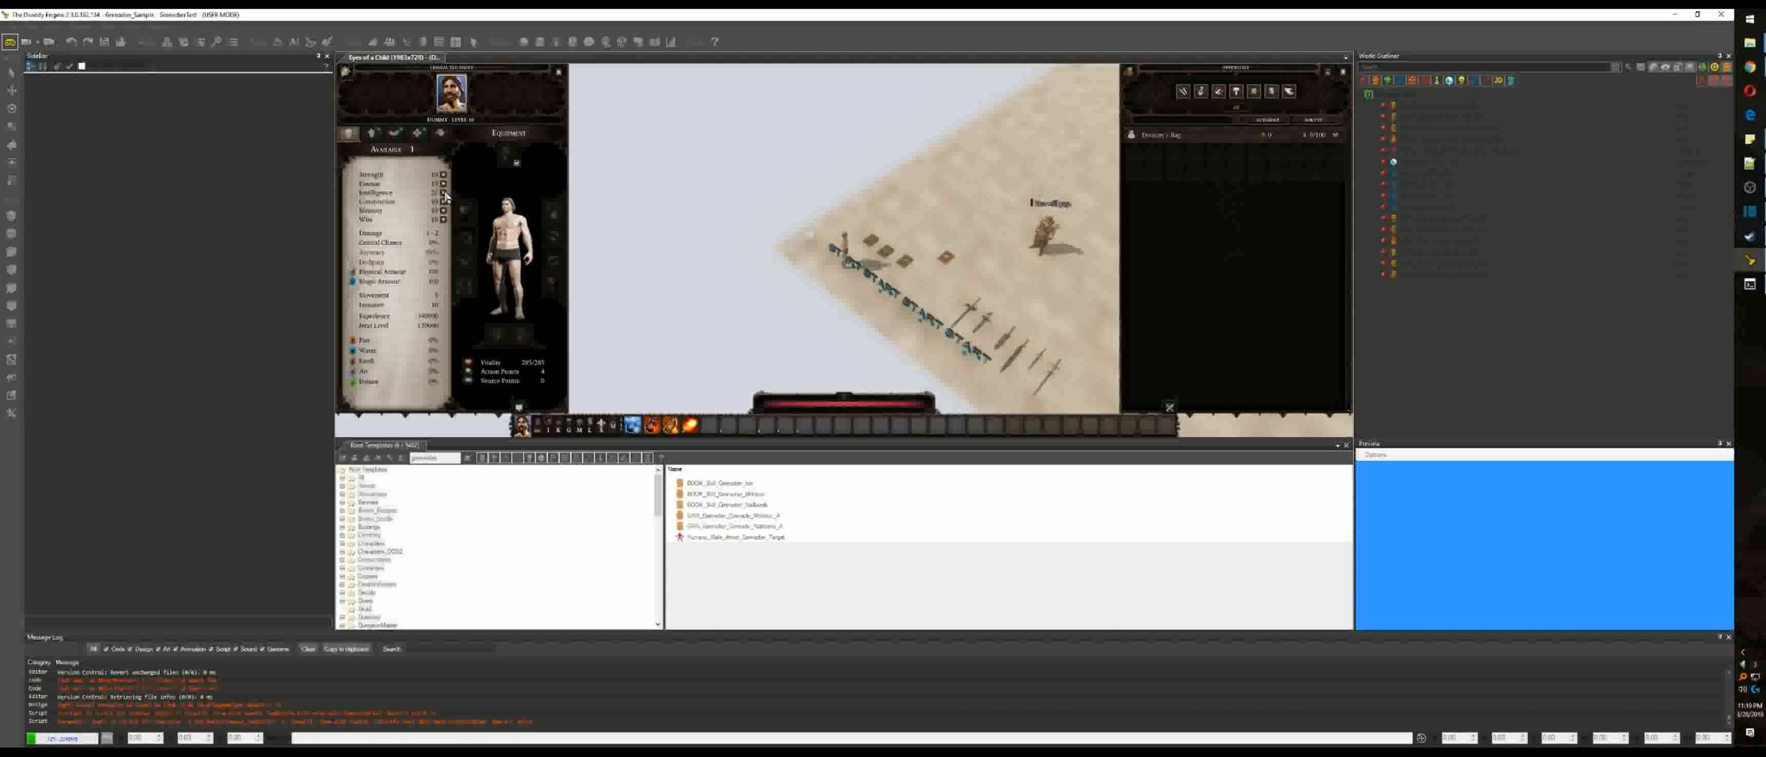
pyautogui.press('i')
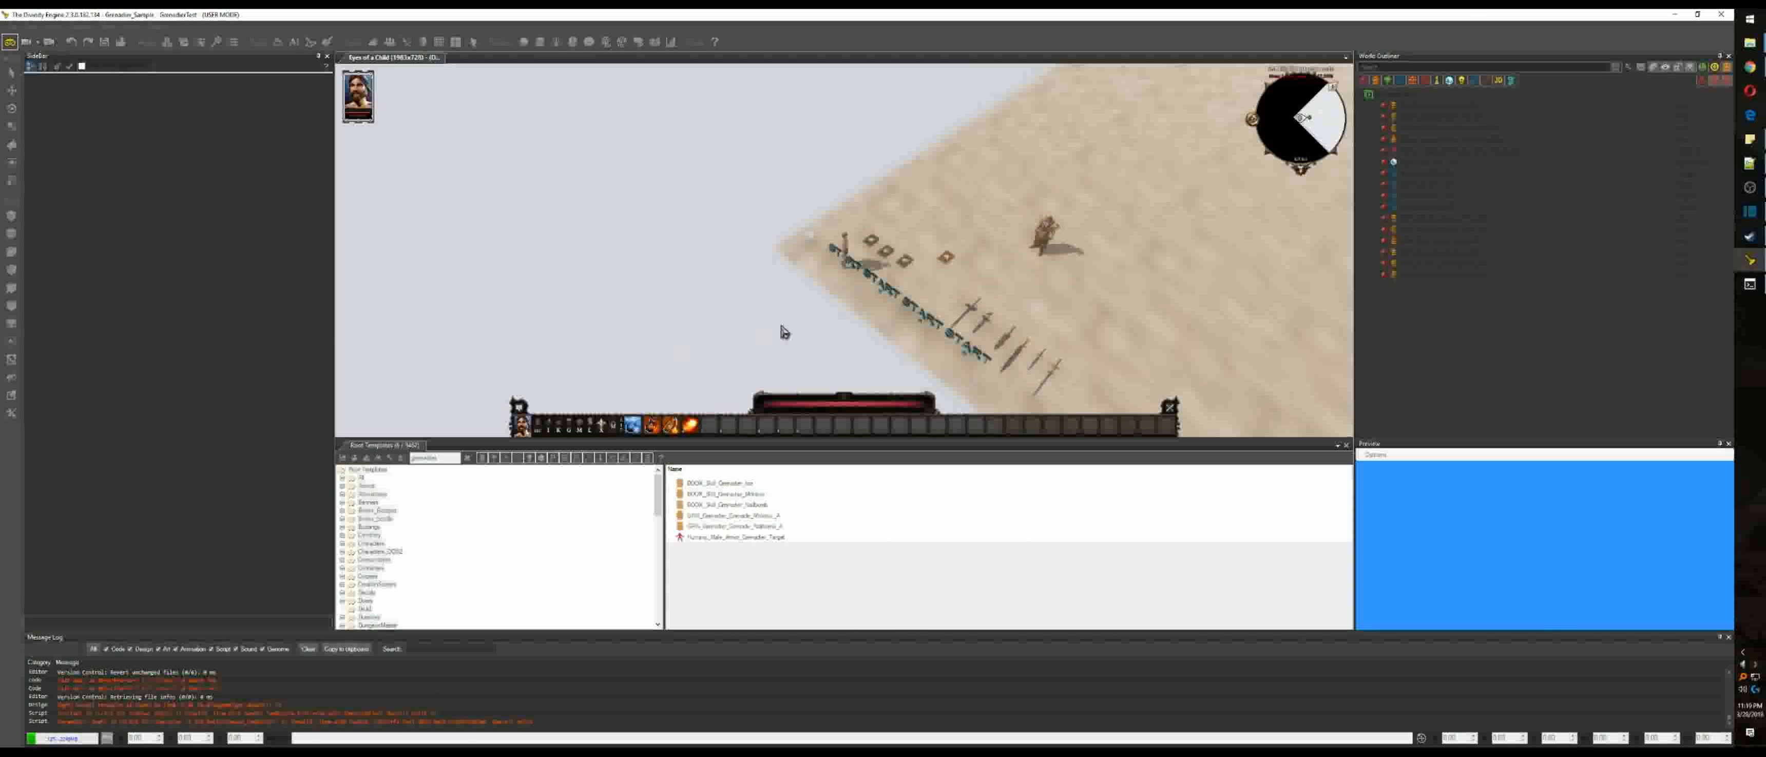
pyautogui.press('2')
pyautogui.click(1063, 248)
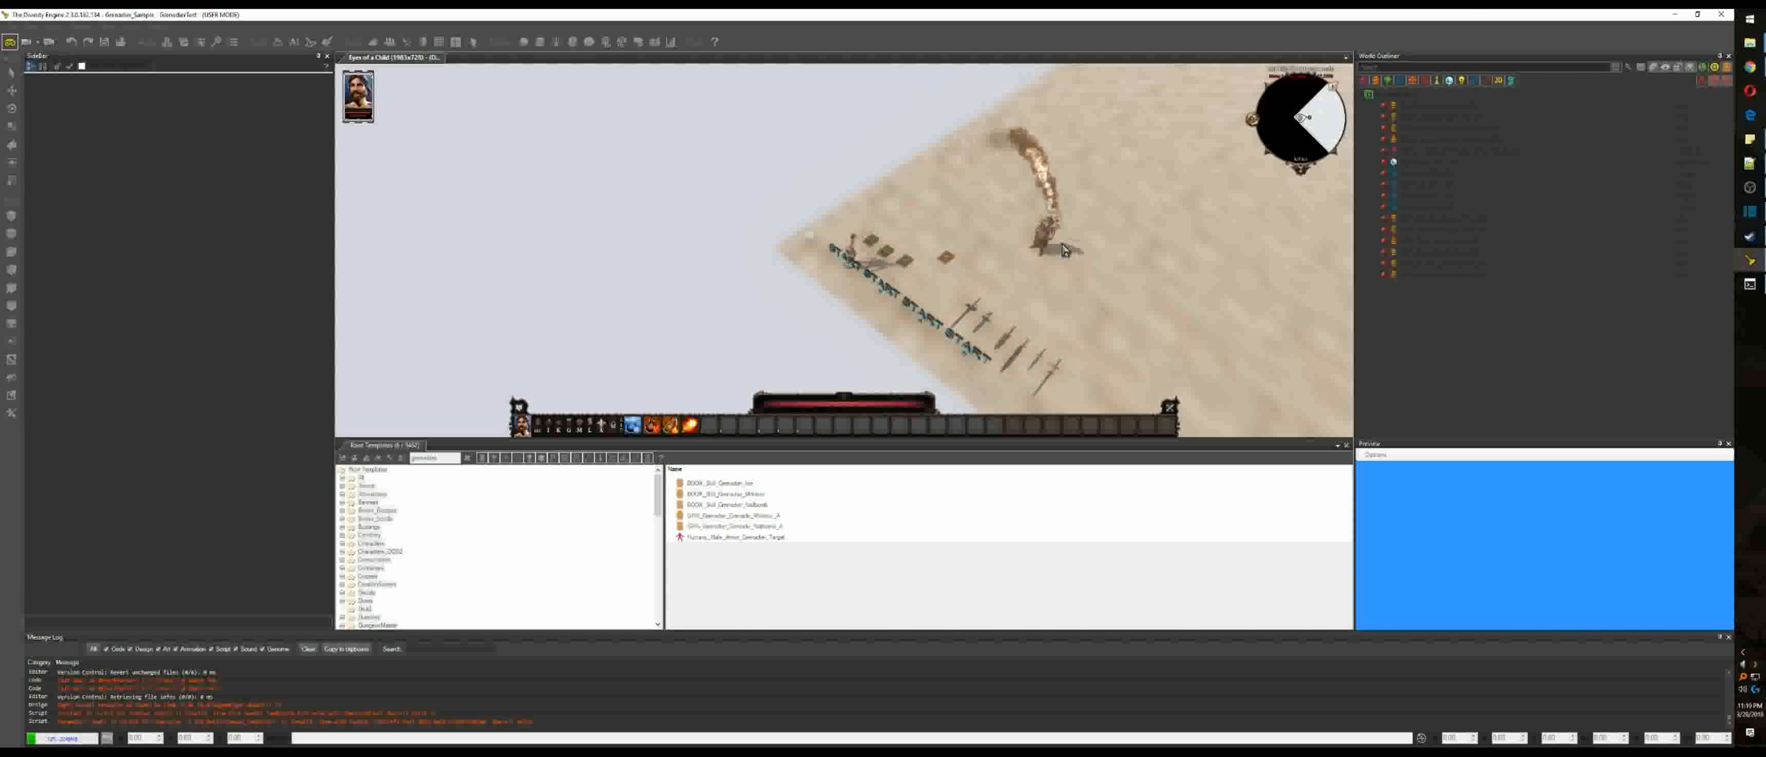
# Step: Throw the skill in the third hotbar slot at the human target and spend the character's combat ability points on Warfare
pyautogui.press('3')
pyautogui.click(1071, 255)
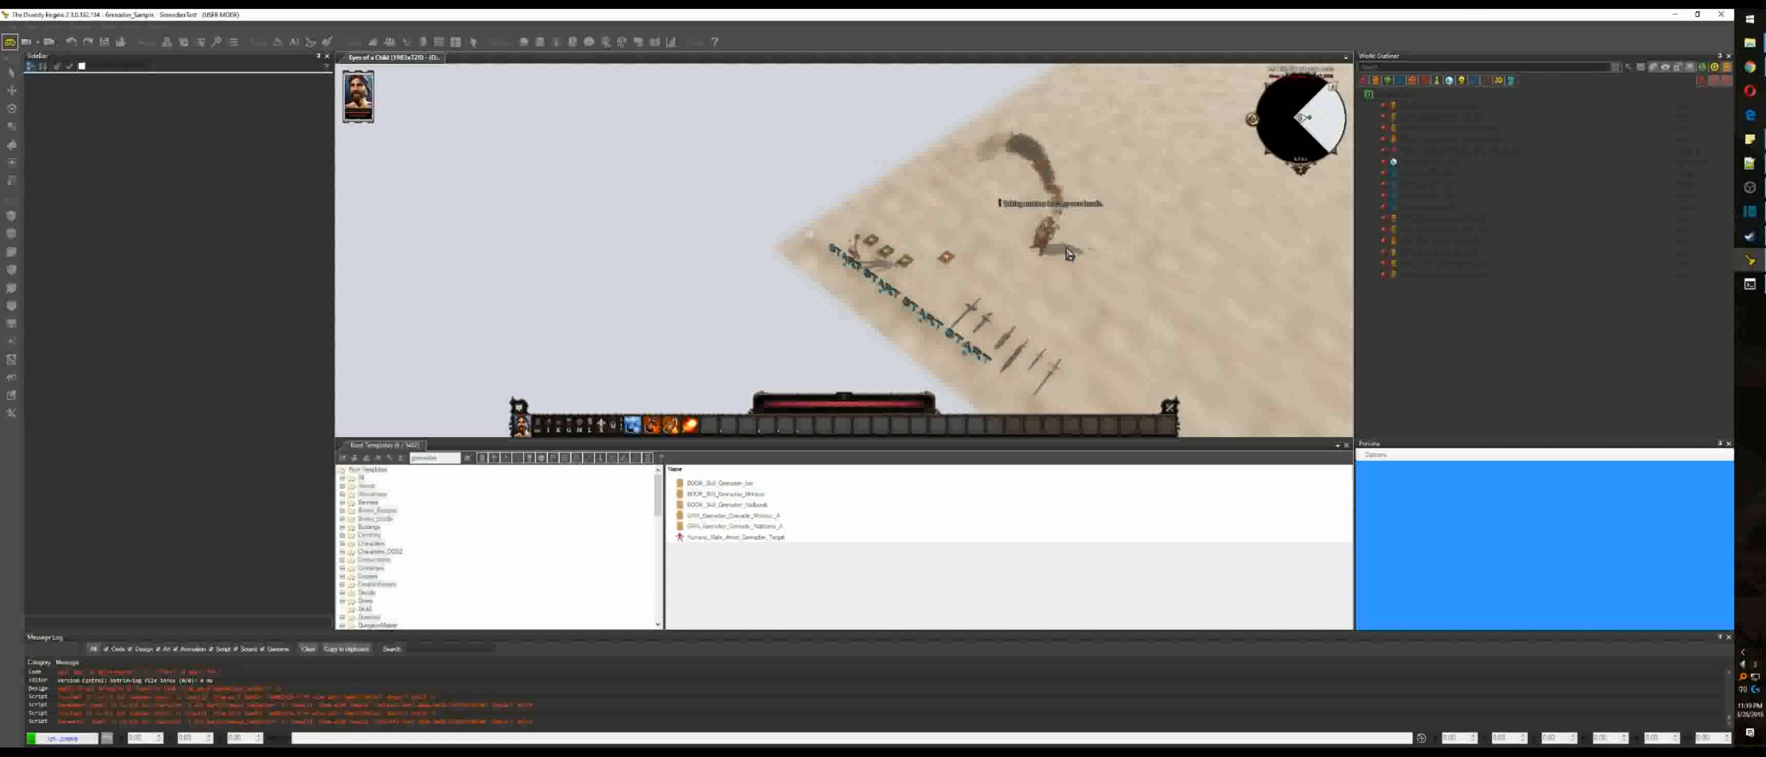
pyautogui.press('i')
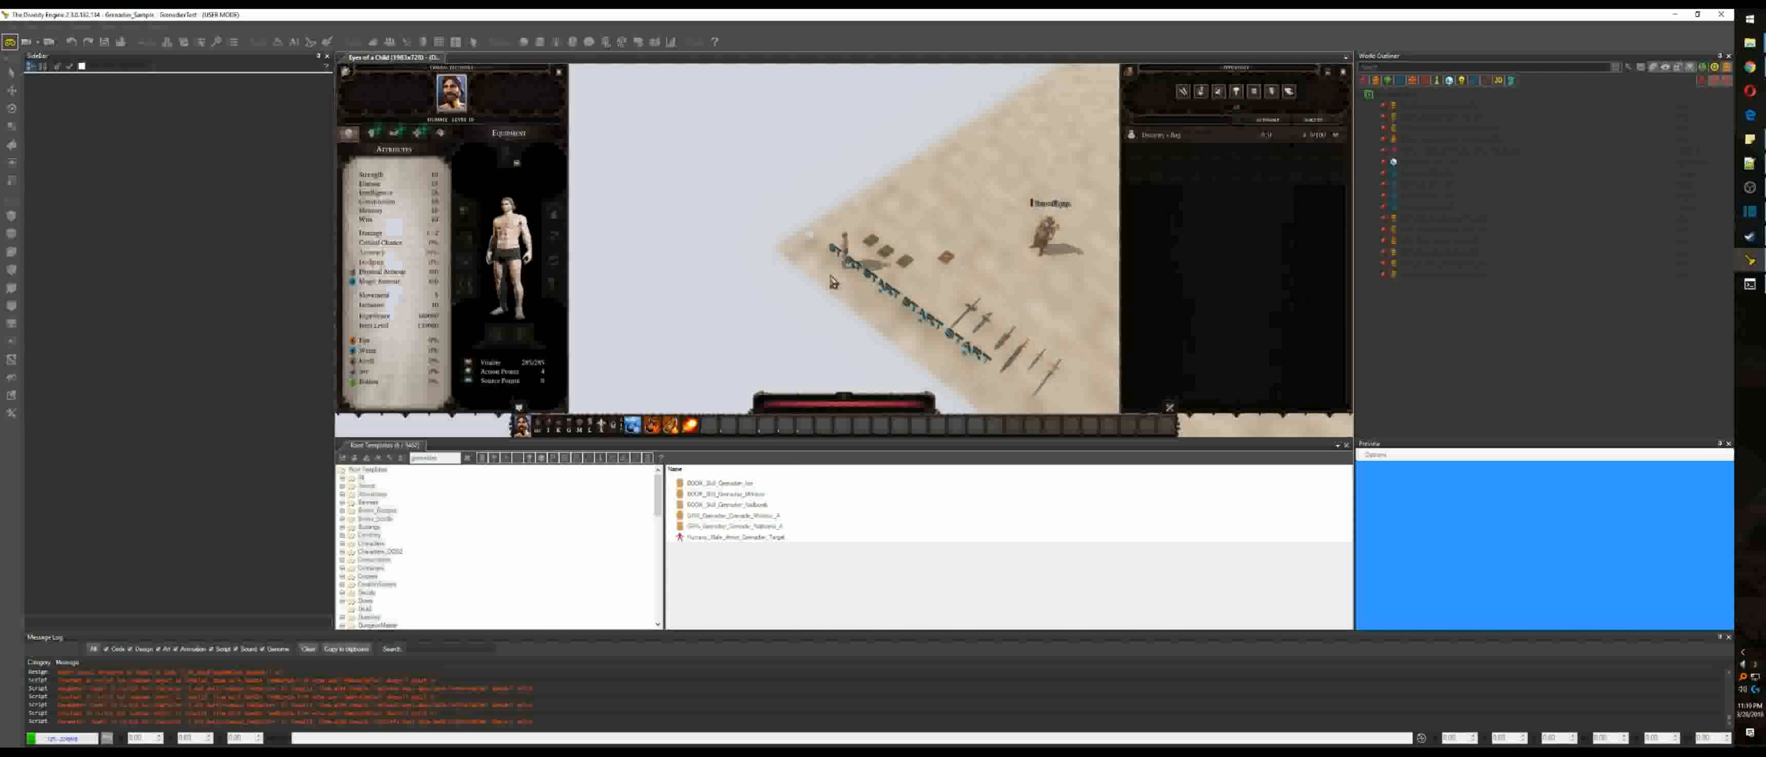
pyautogui.click(403, 134)
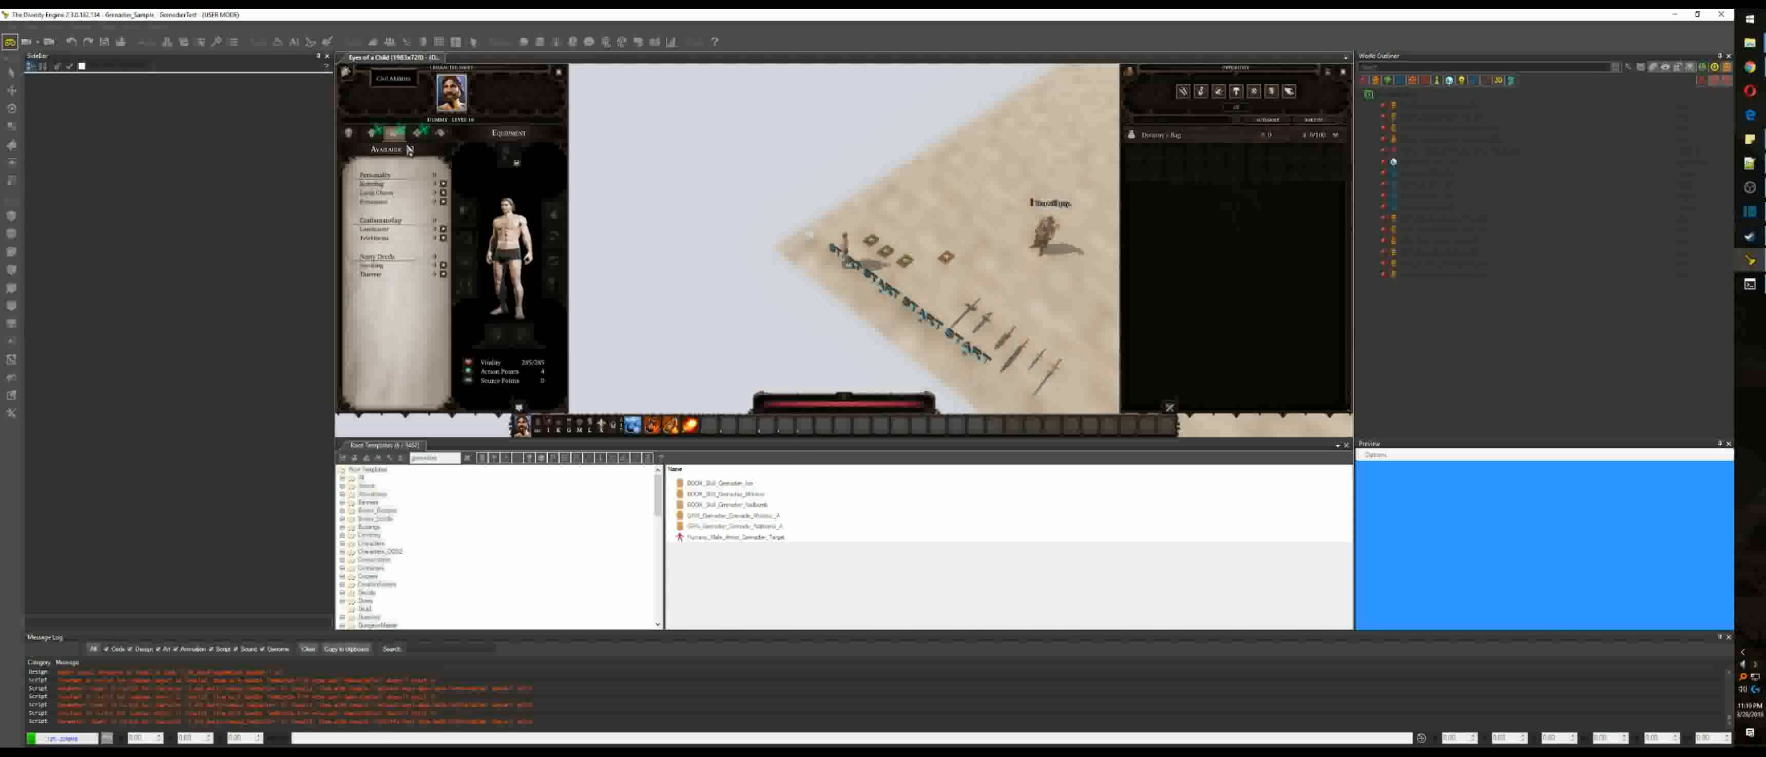
pyautogui.click(374, 133)
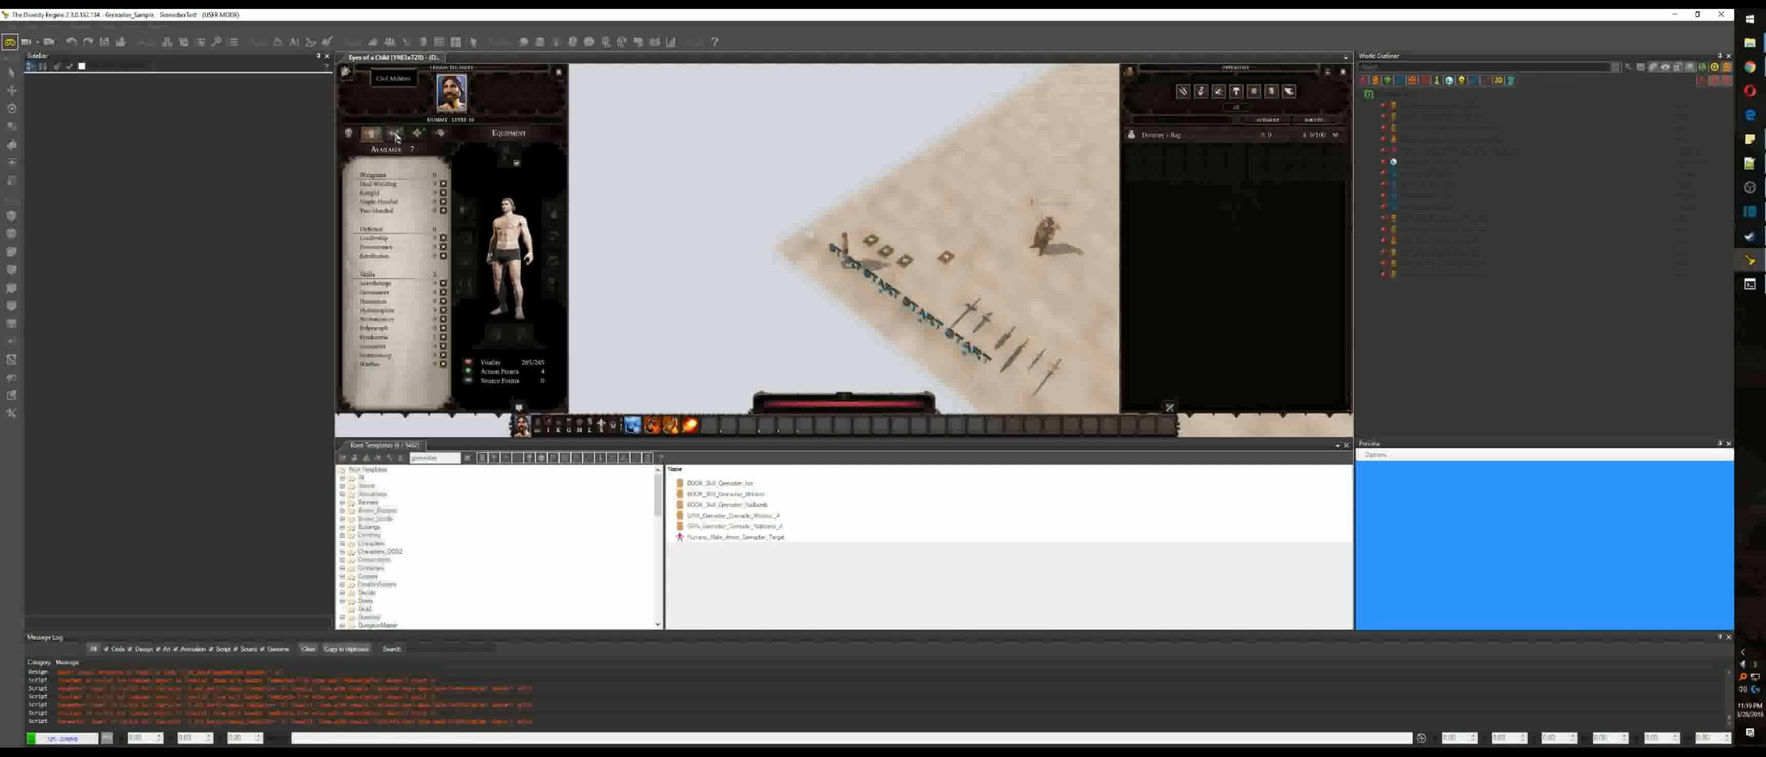
pyautogui.click(443, 364)
pyautogui.click(444, 364)
pyautogui.click(444, 365)
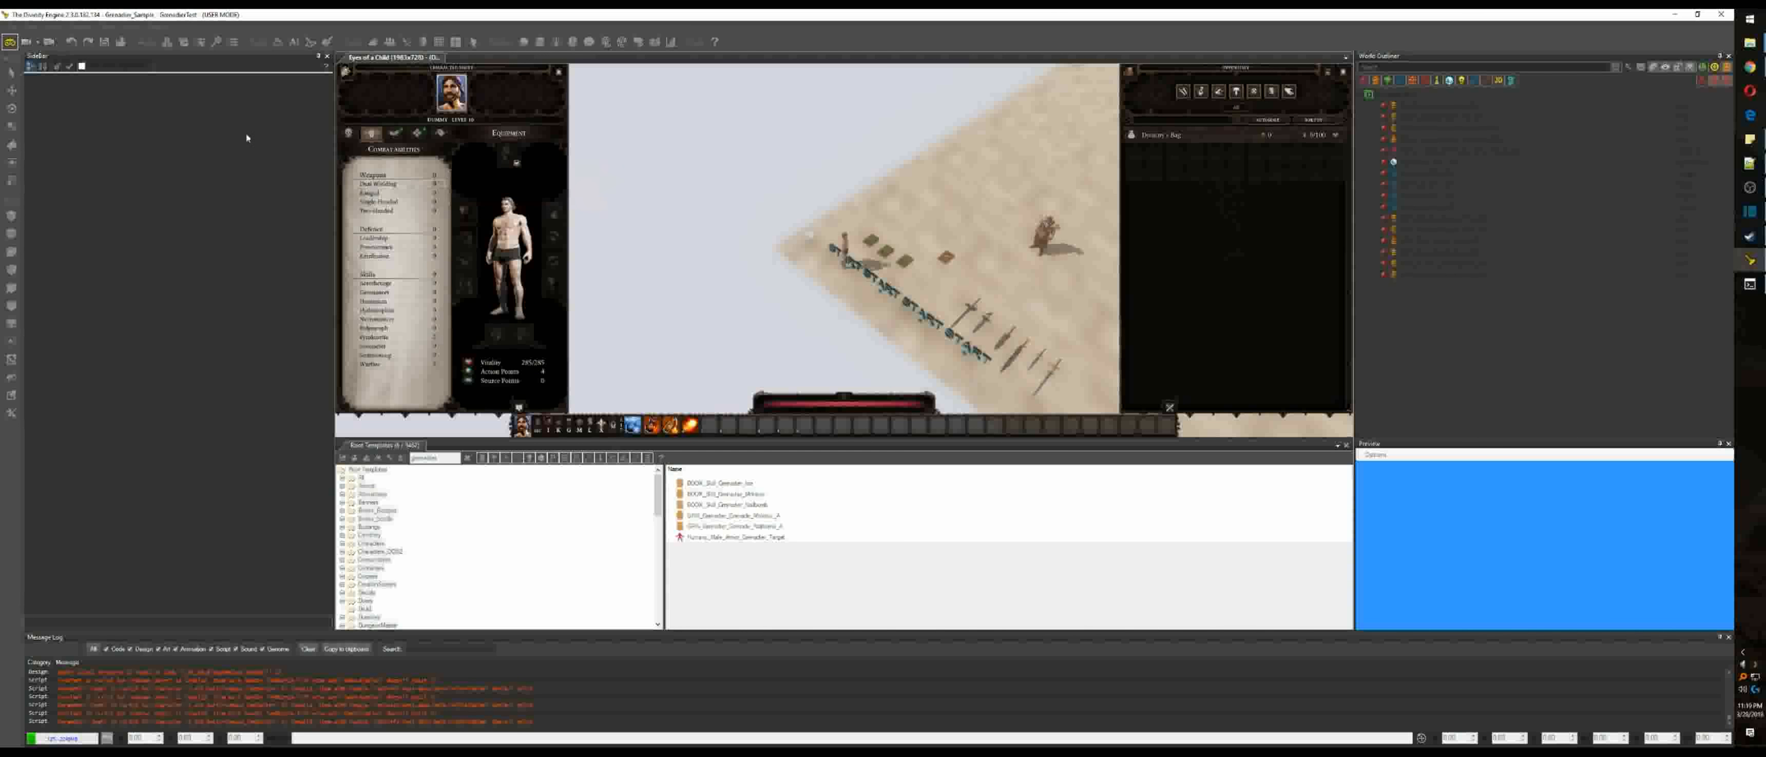
# Step: Close the character sheet, throw the first hotbar slot's skill at the human target to check its damage, and leave game mode
pyautogui.press('i')
pyautogui.press('1')
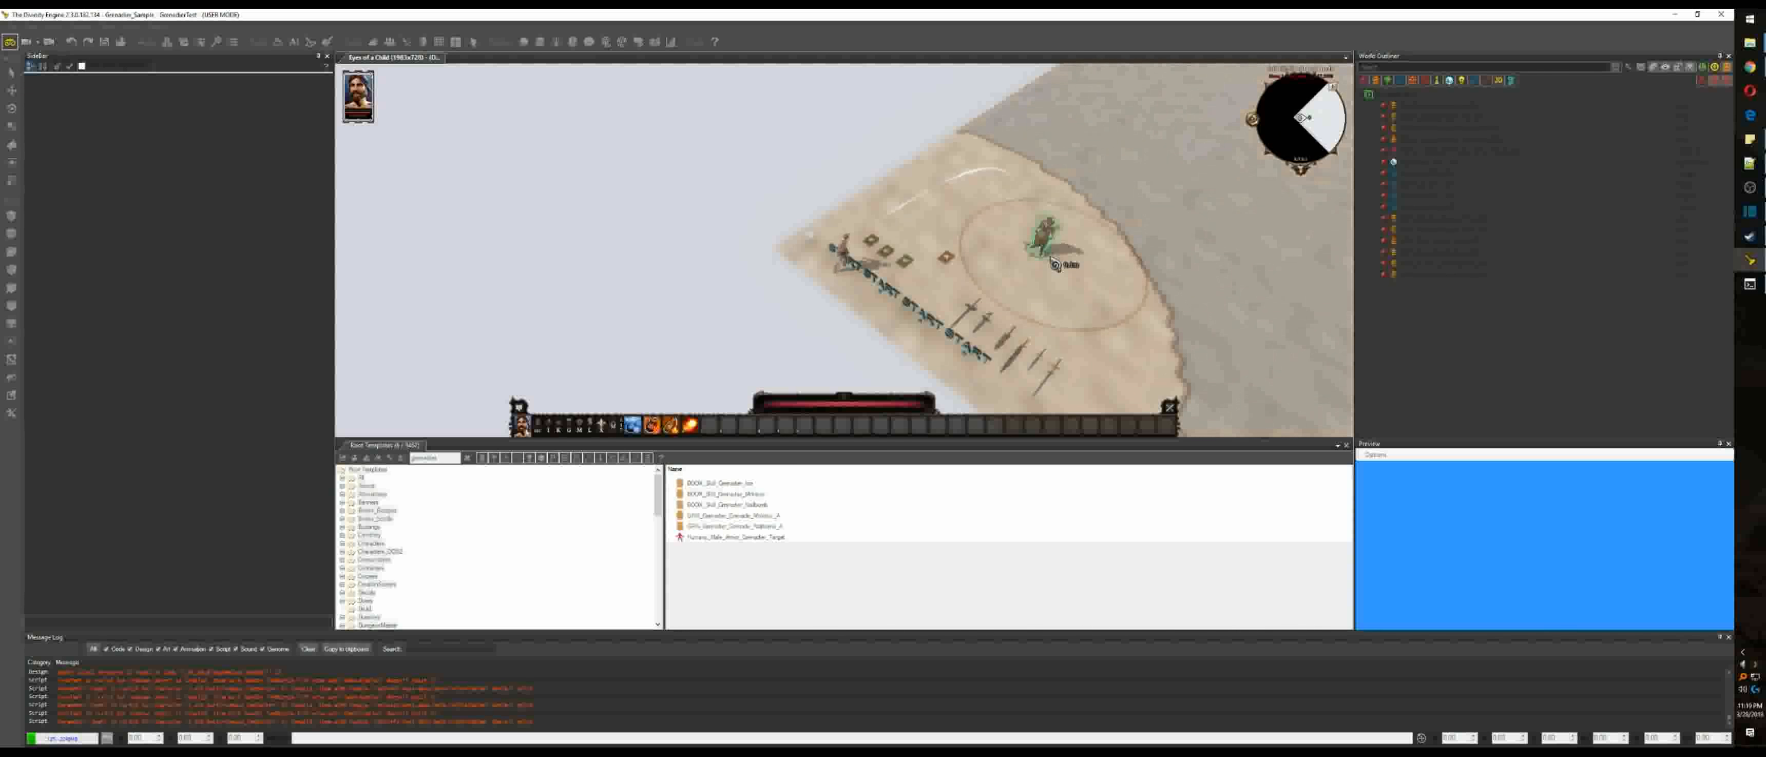
pyautogui.click(1062, 254)
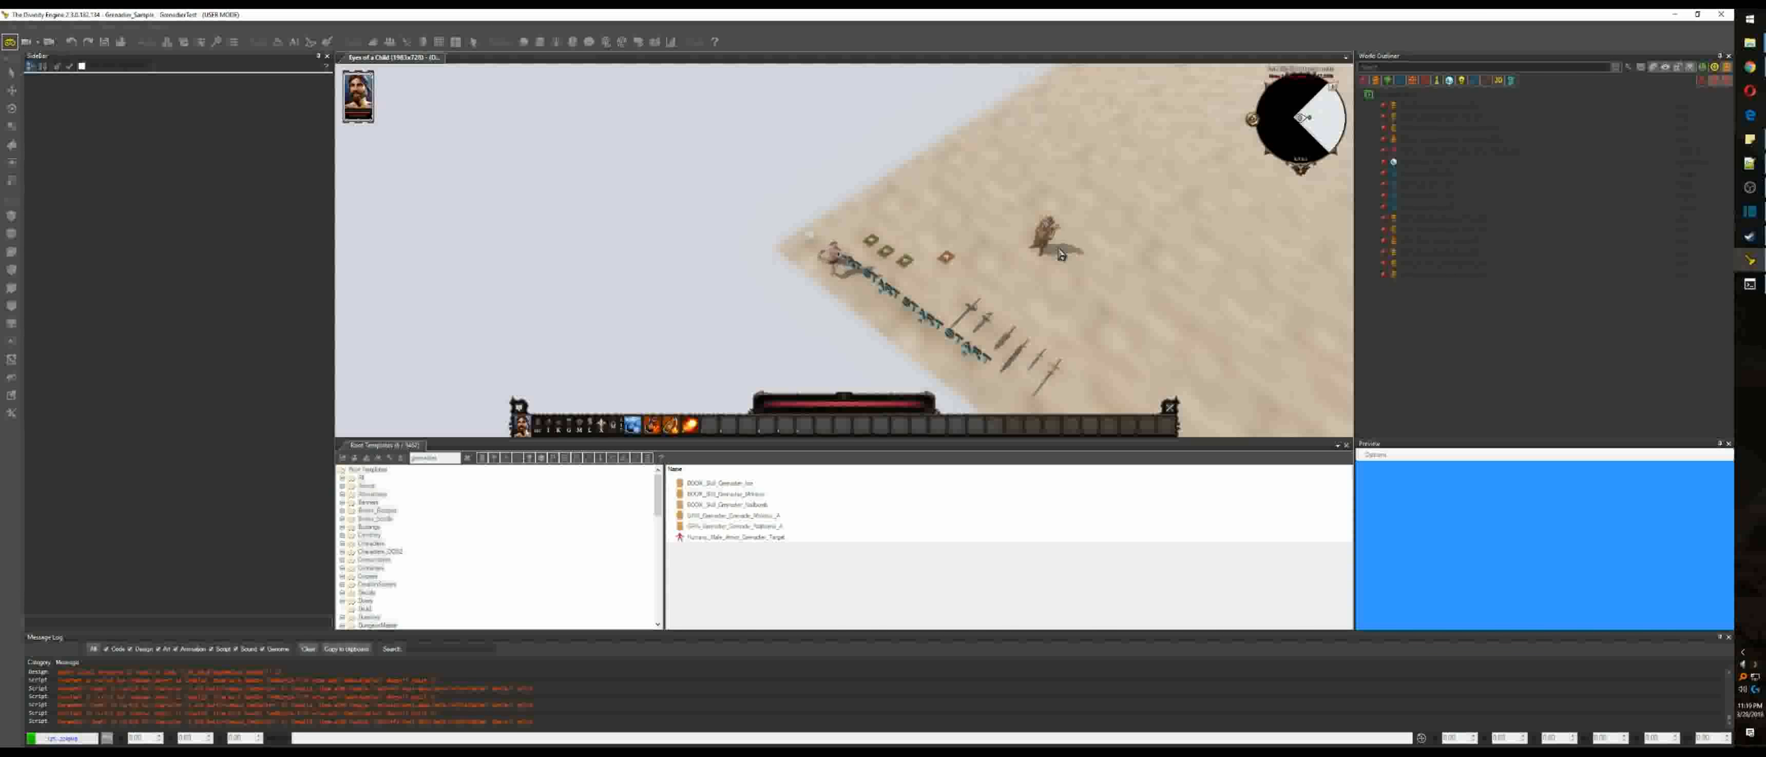
pyautogui.click(1051, 194)
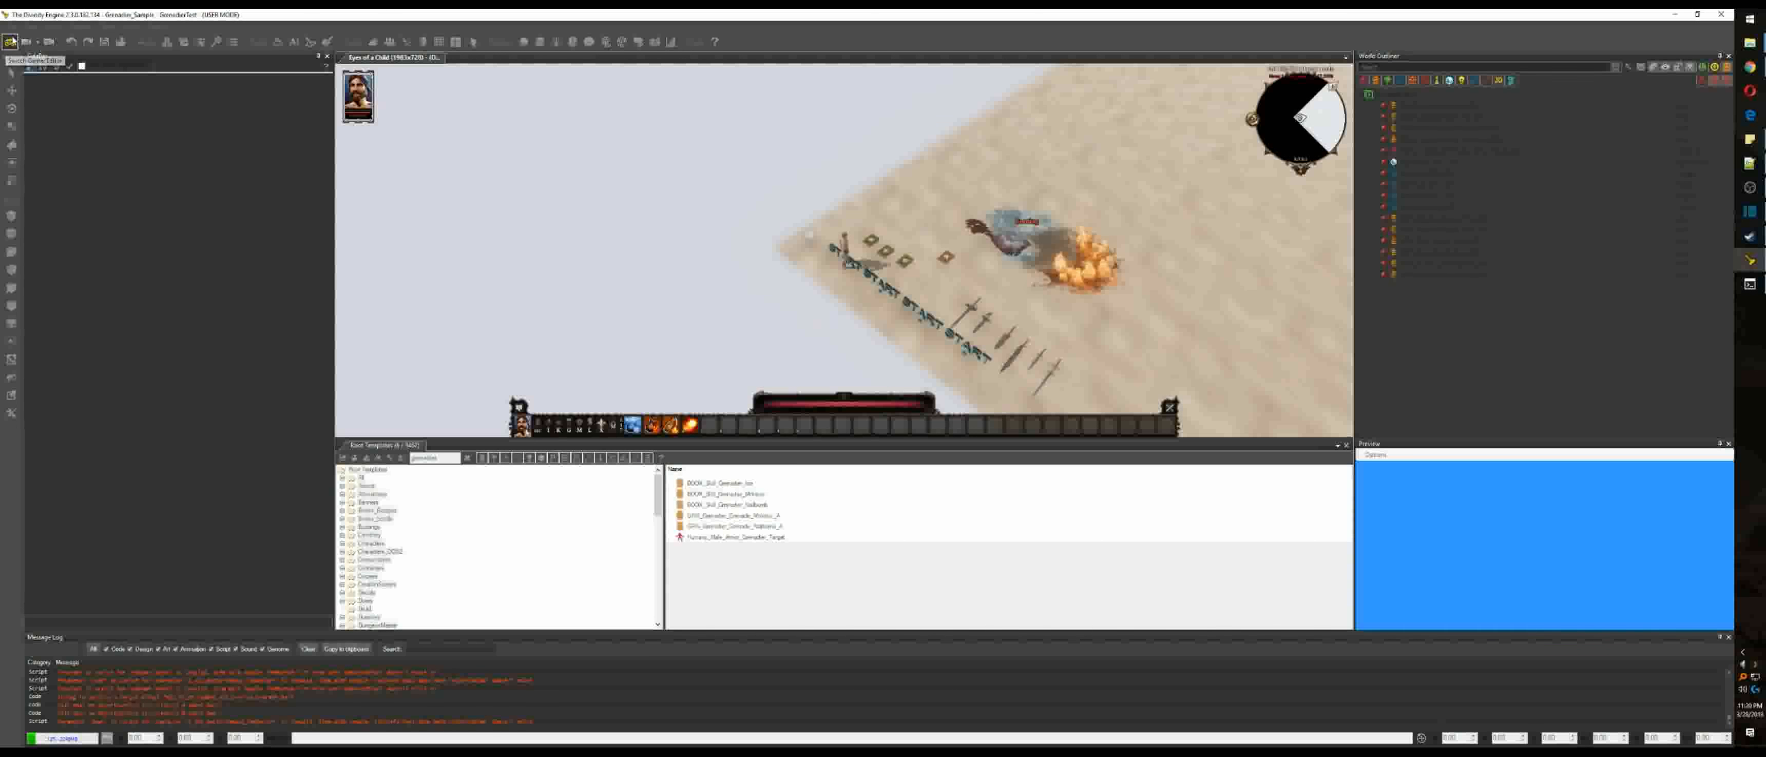
pyautogui.click(11, 41)
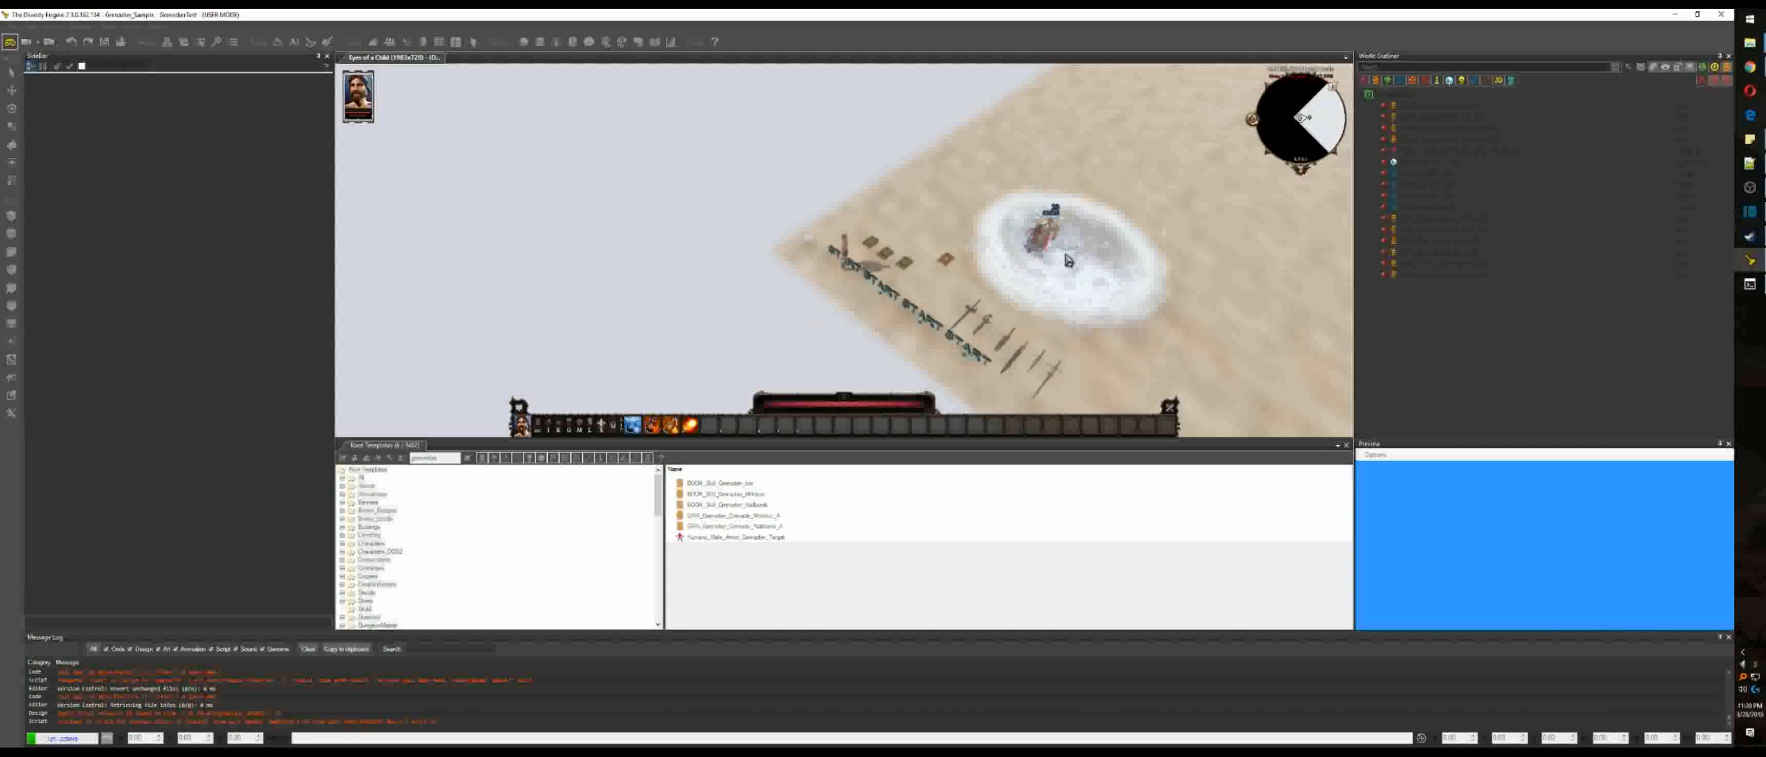
# Step: Throw the first hotbar slot's skill at the human target in another game mode session and return to editing
pyautogui.moveTo(1067, 254)
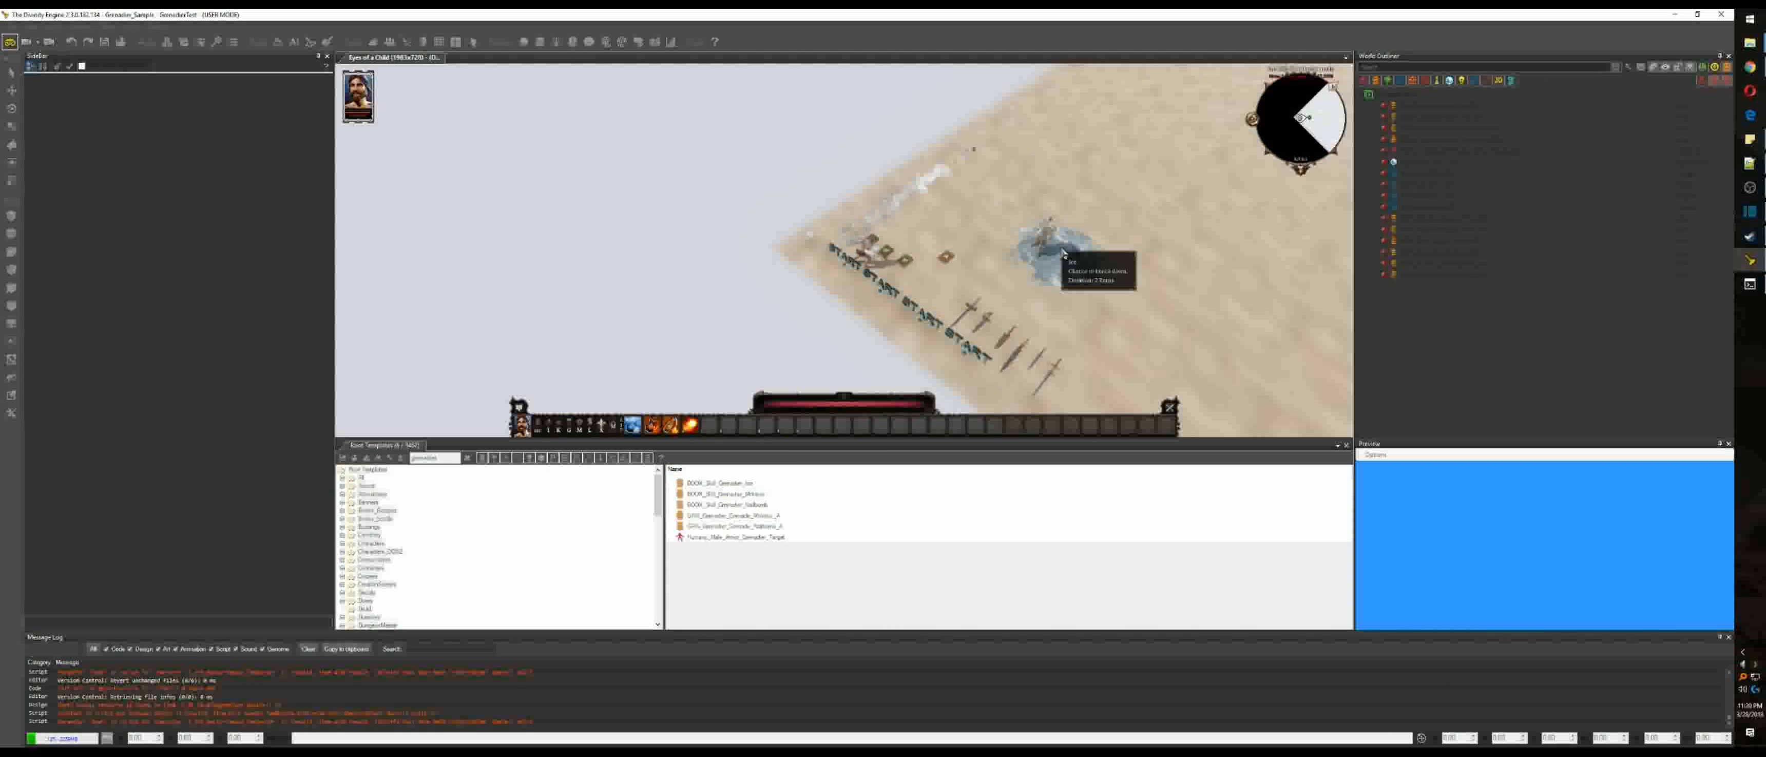
pyautogui.press('1')
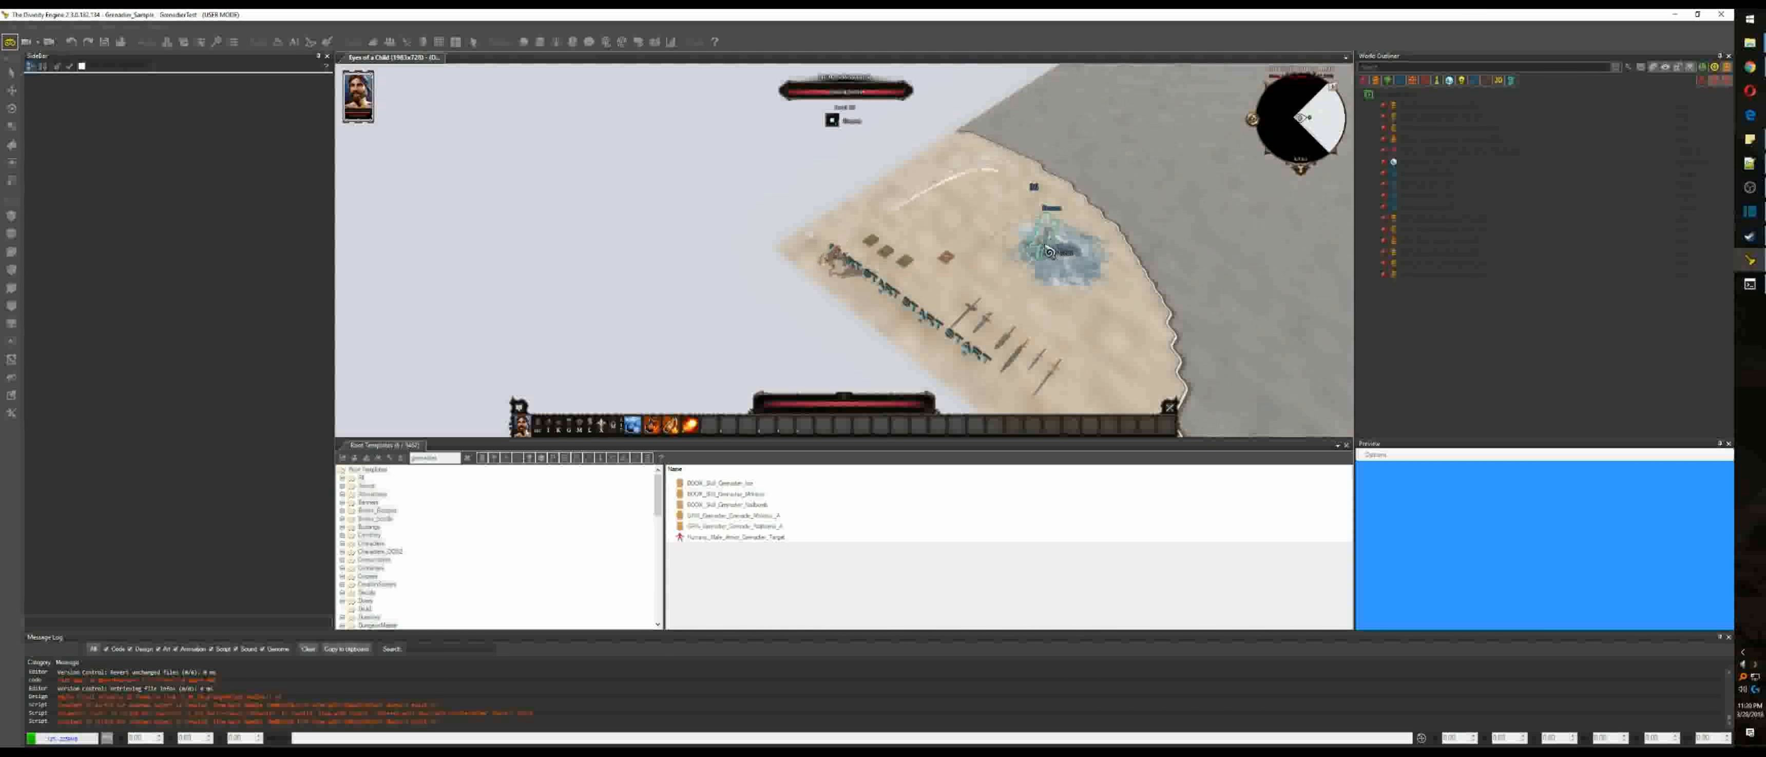
pyautogui.click(1045, 246)
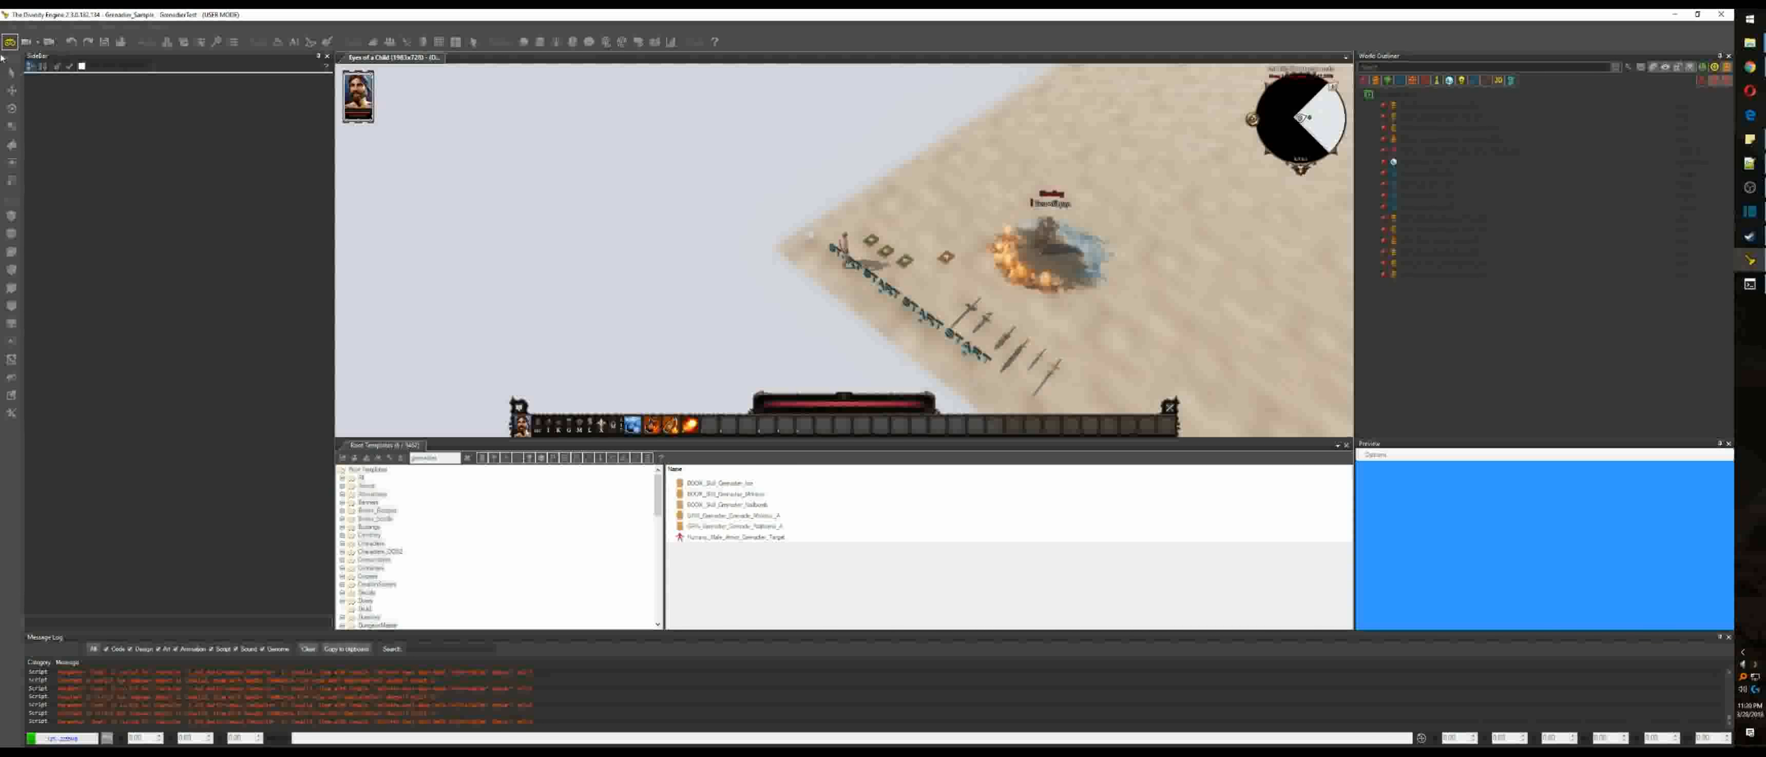
pyautogui.click(10, 42)
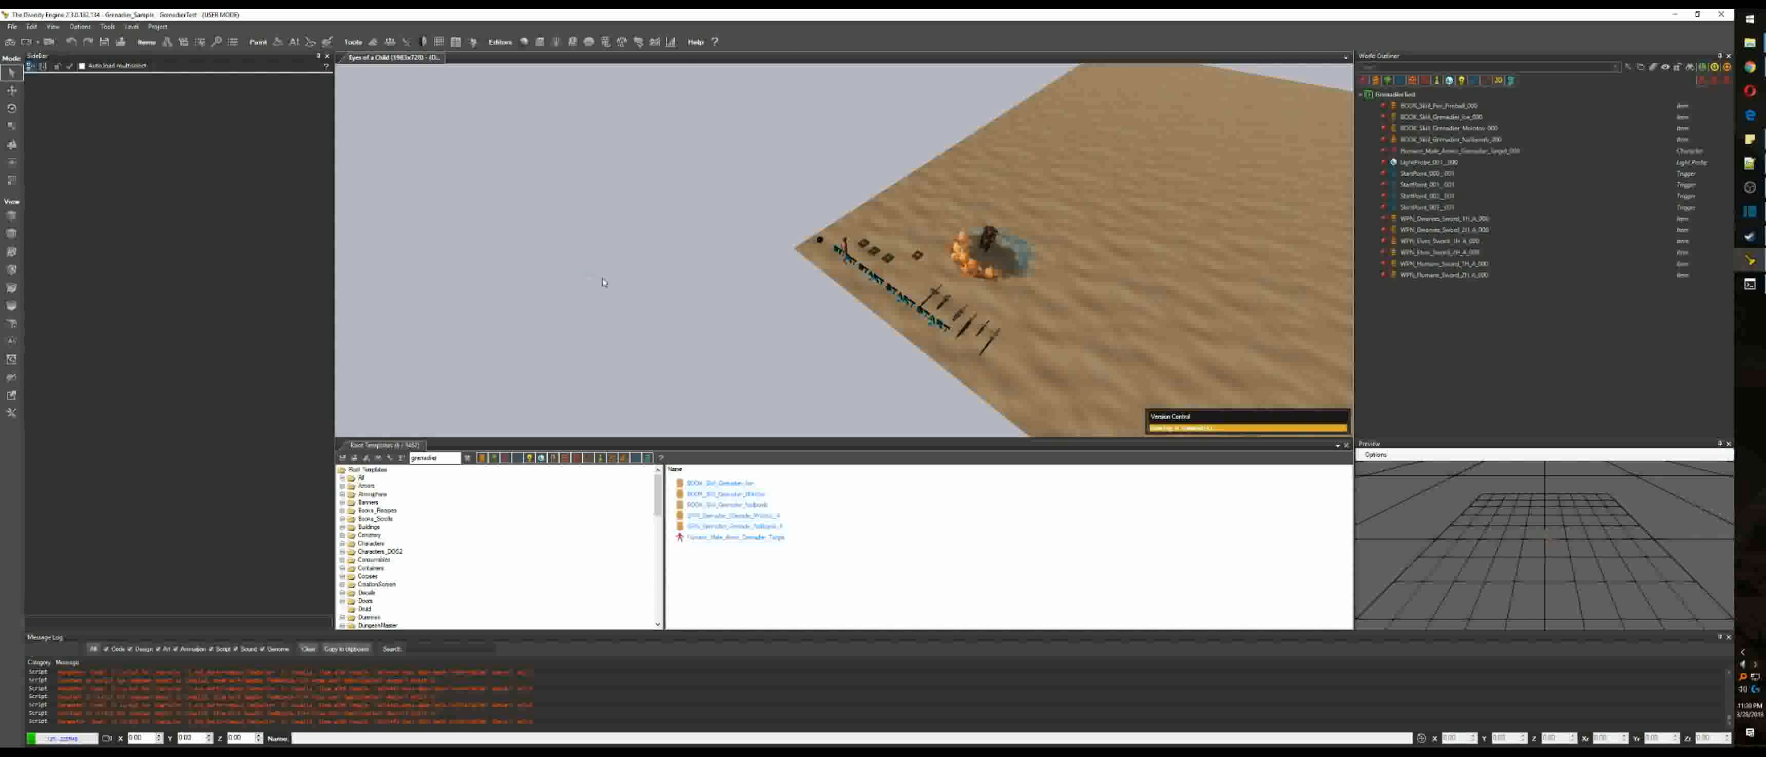